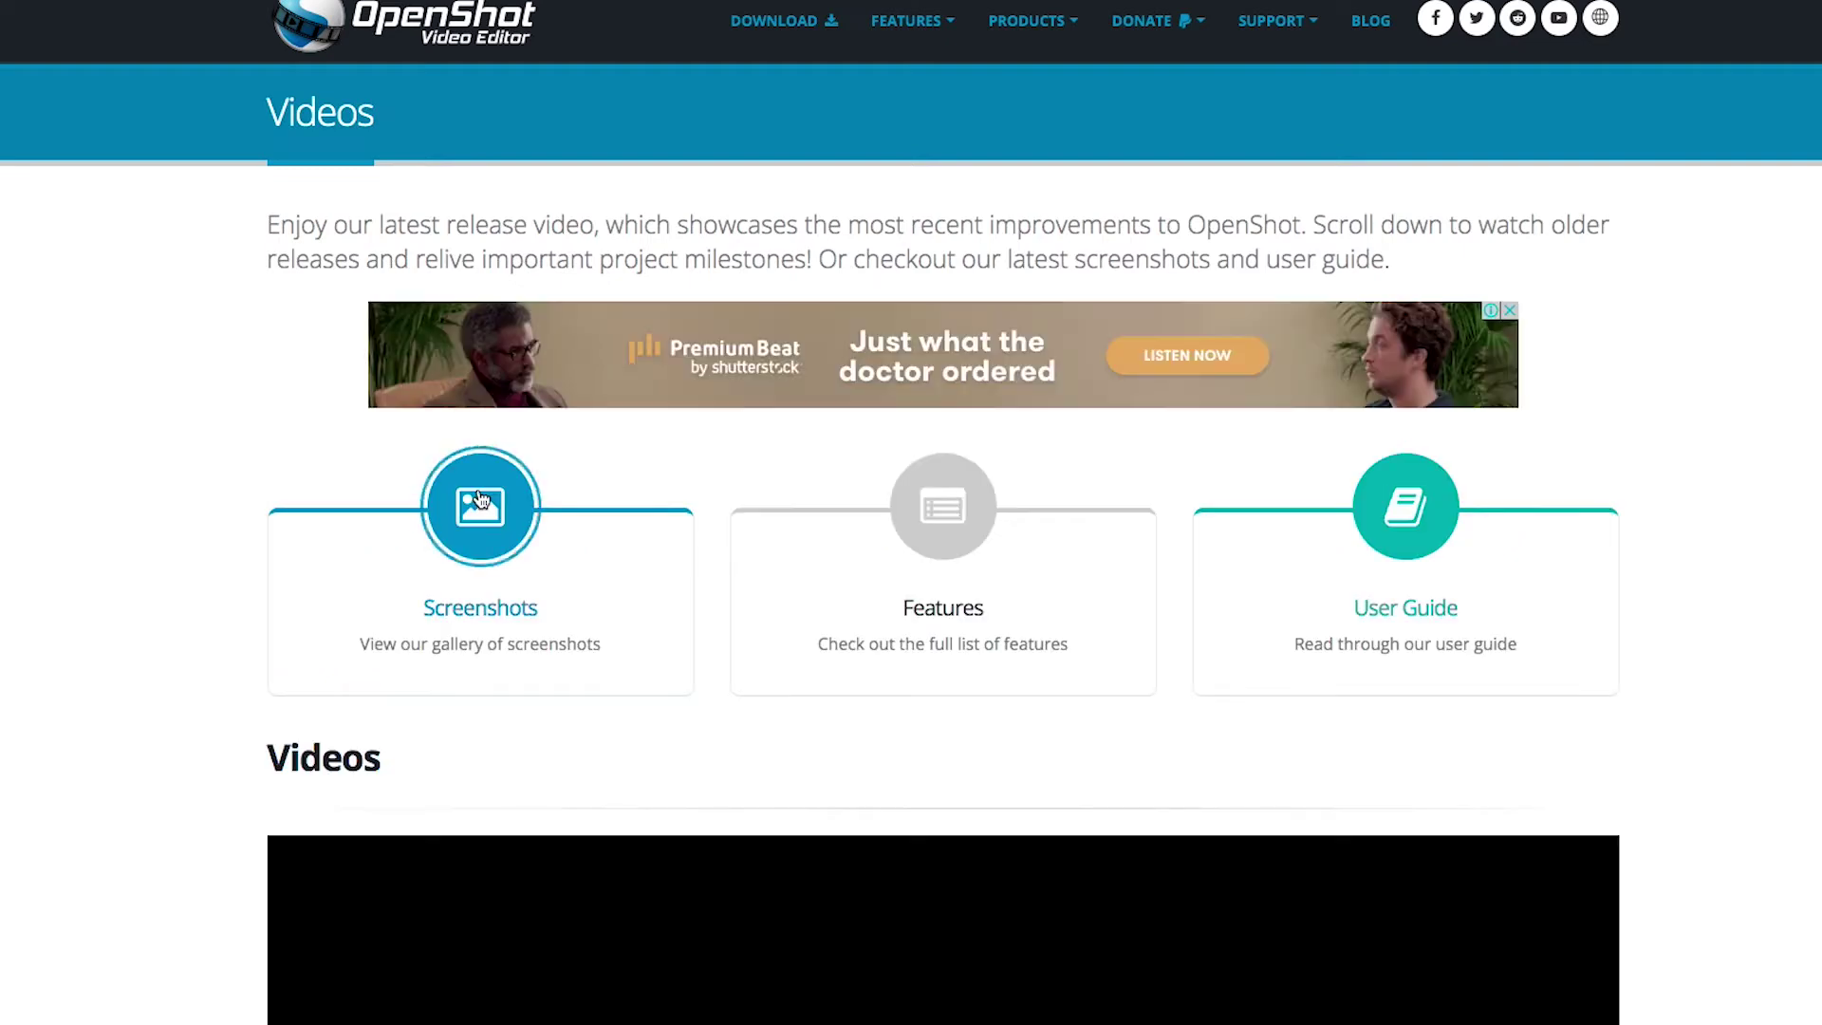
Step: Look through the release and tutorial videos on the OpenShot website's Videos page
scroll(911, 544, "down", 1)
scroll(943, 543, "down", 7)
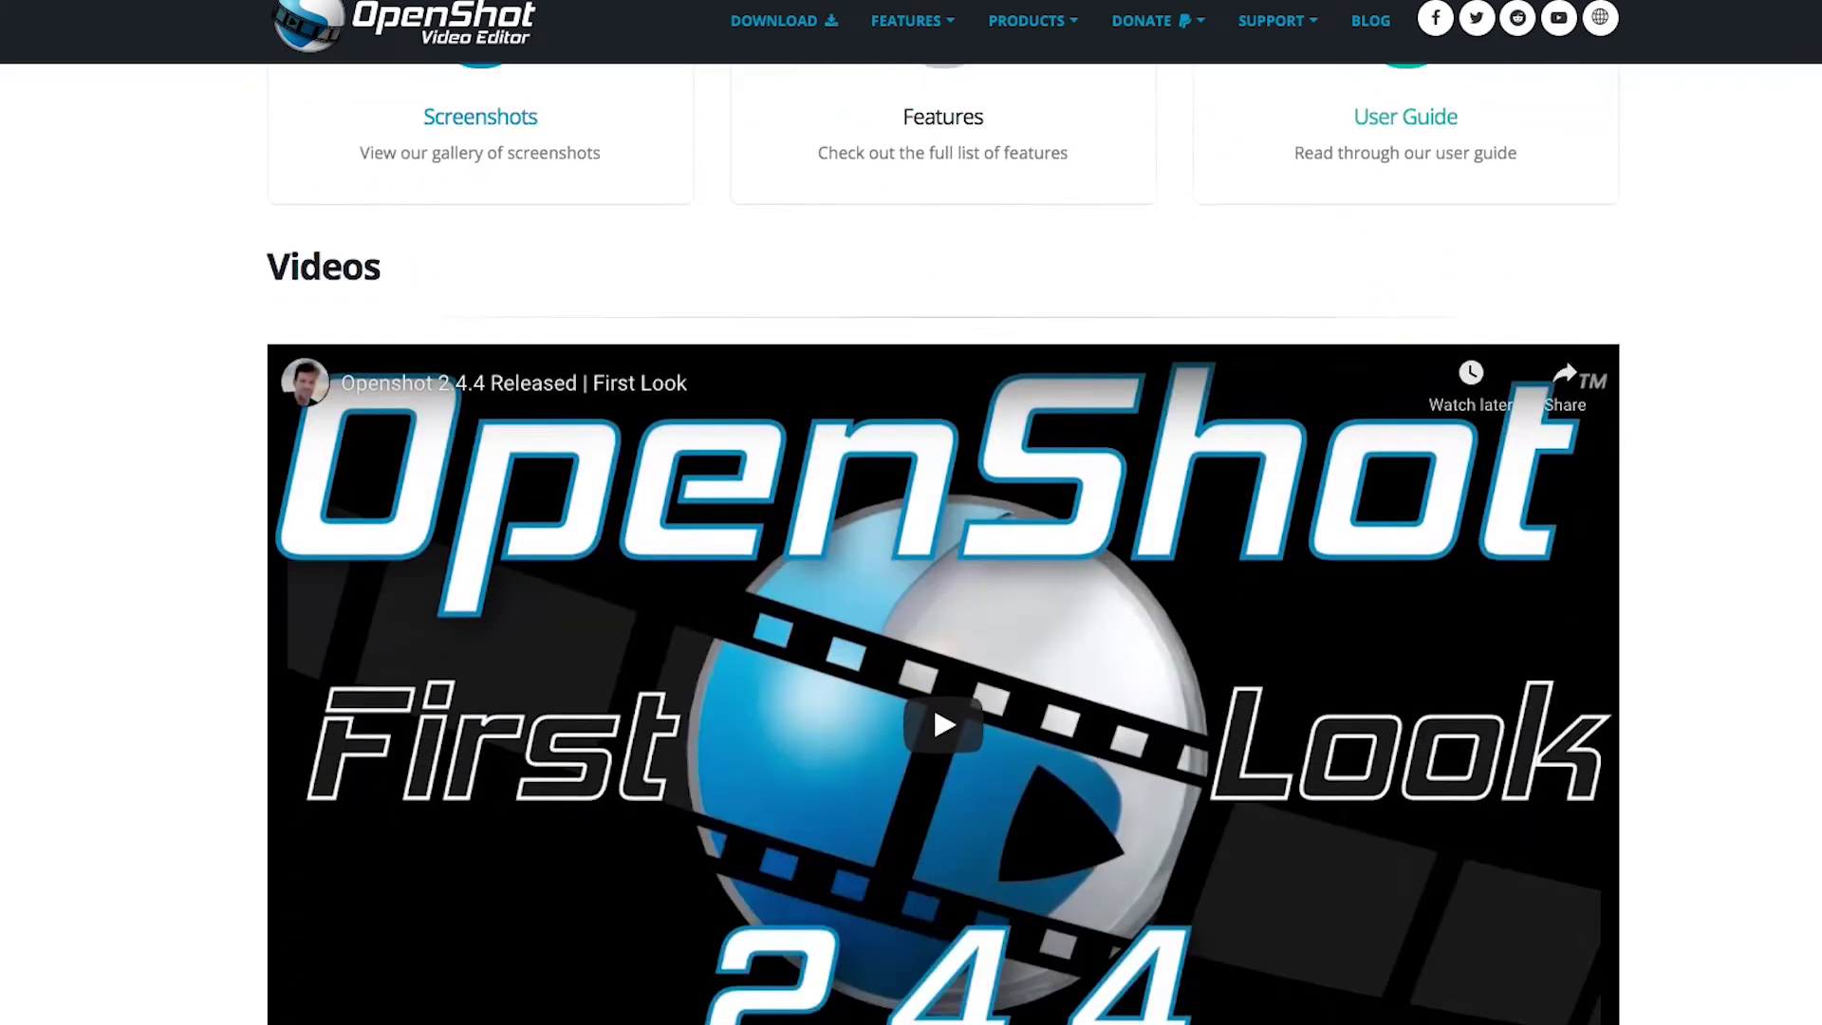
scroll(943, 544, "down", 9)
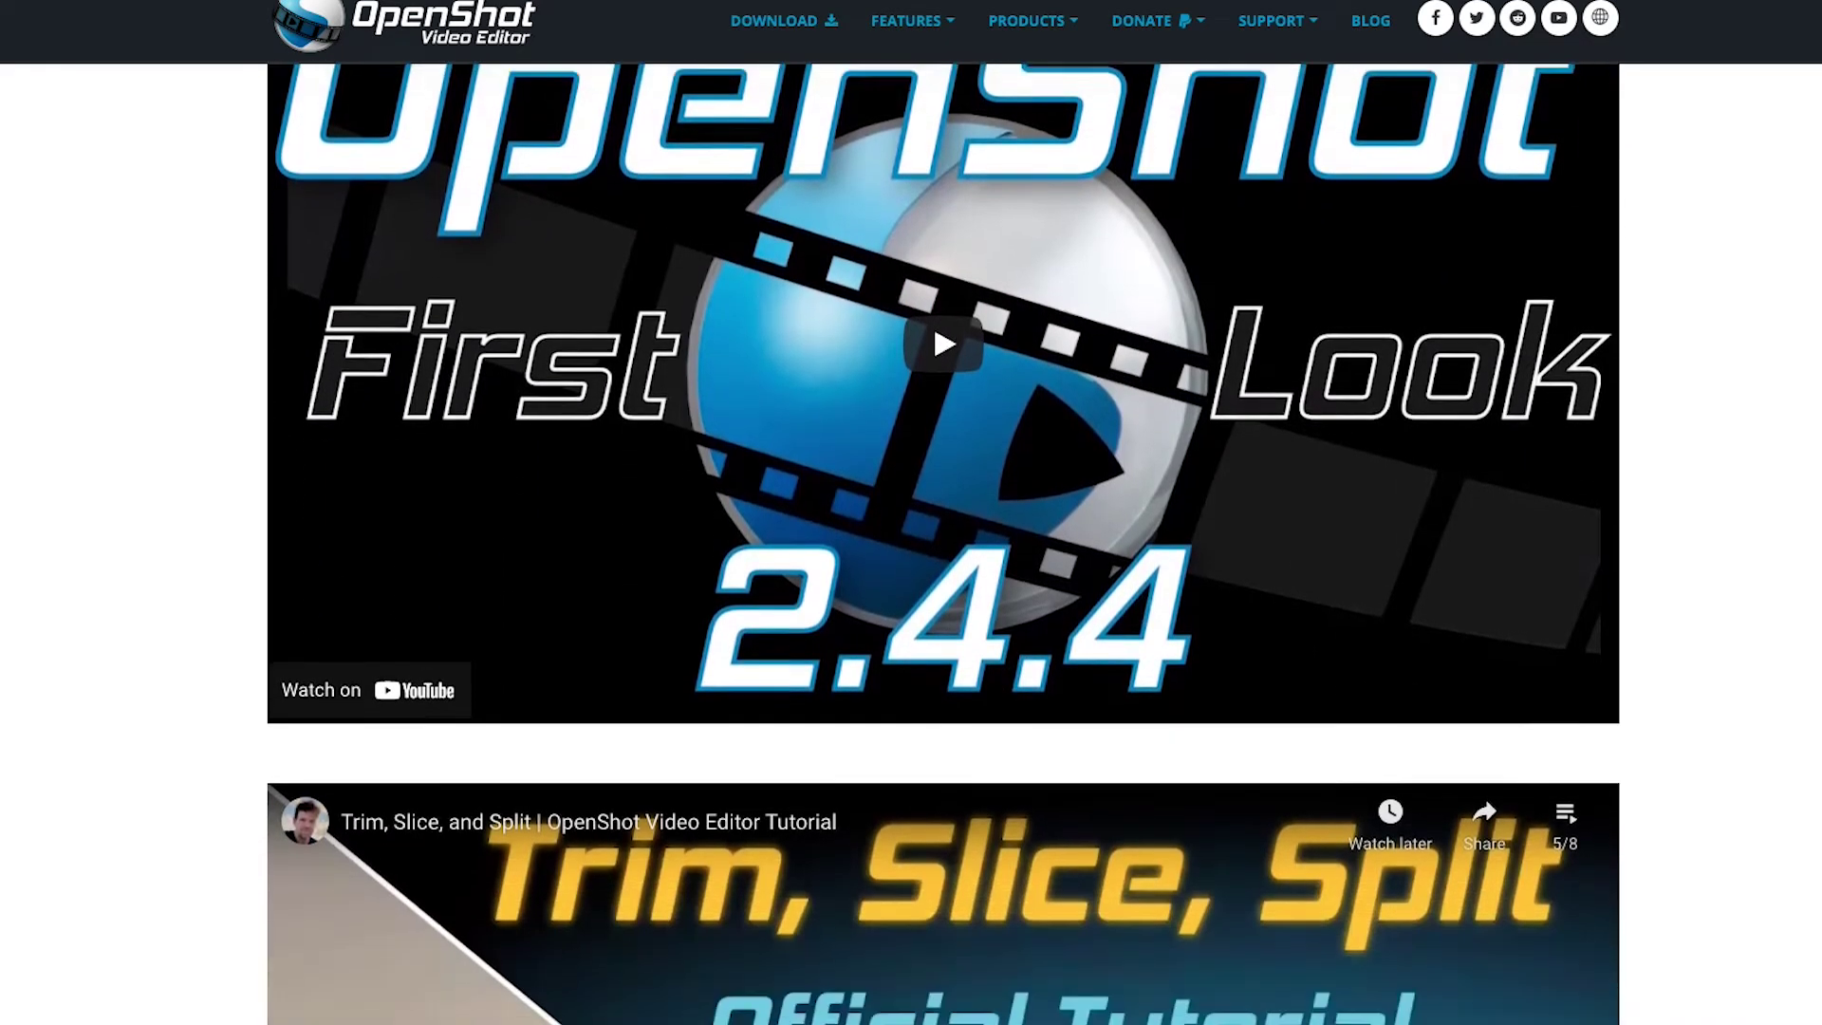
scroll(943, 544, "down", 10)
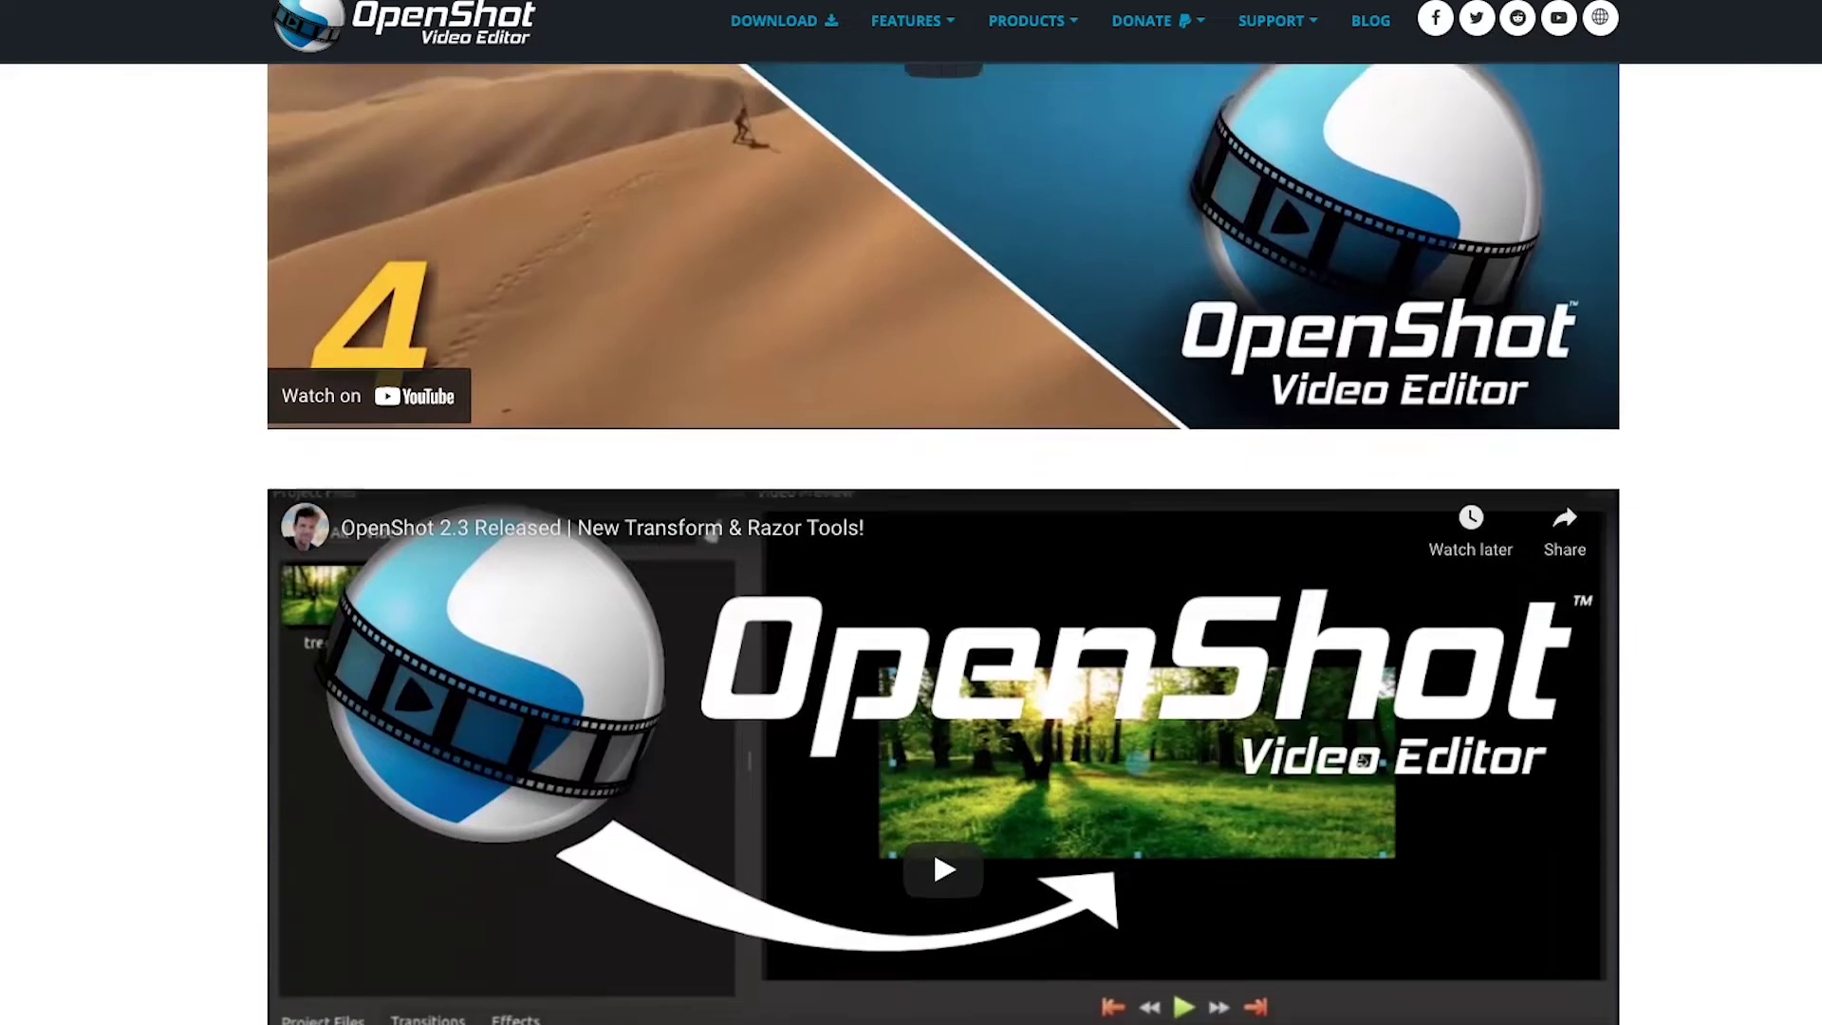
scroll(943, 543, "down", 6)
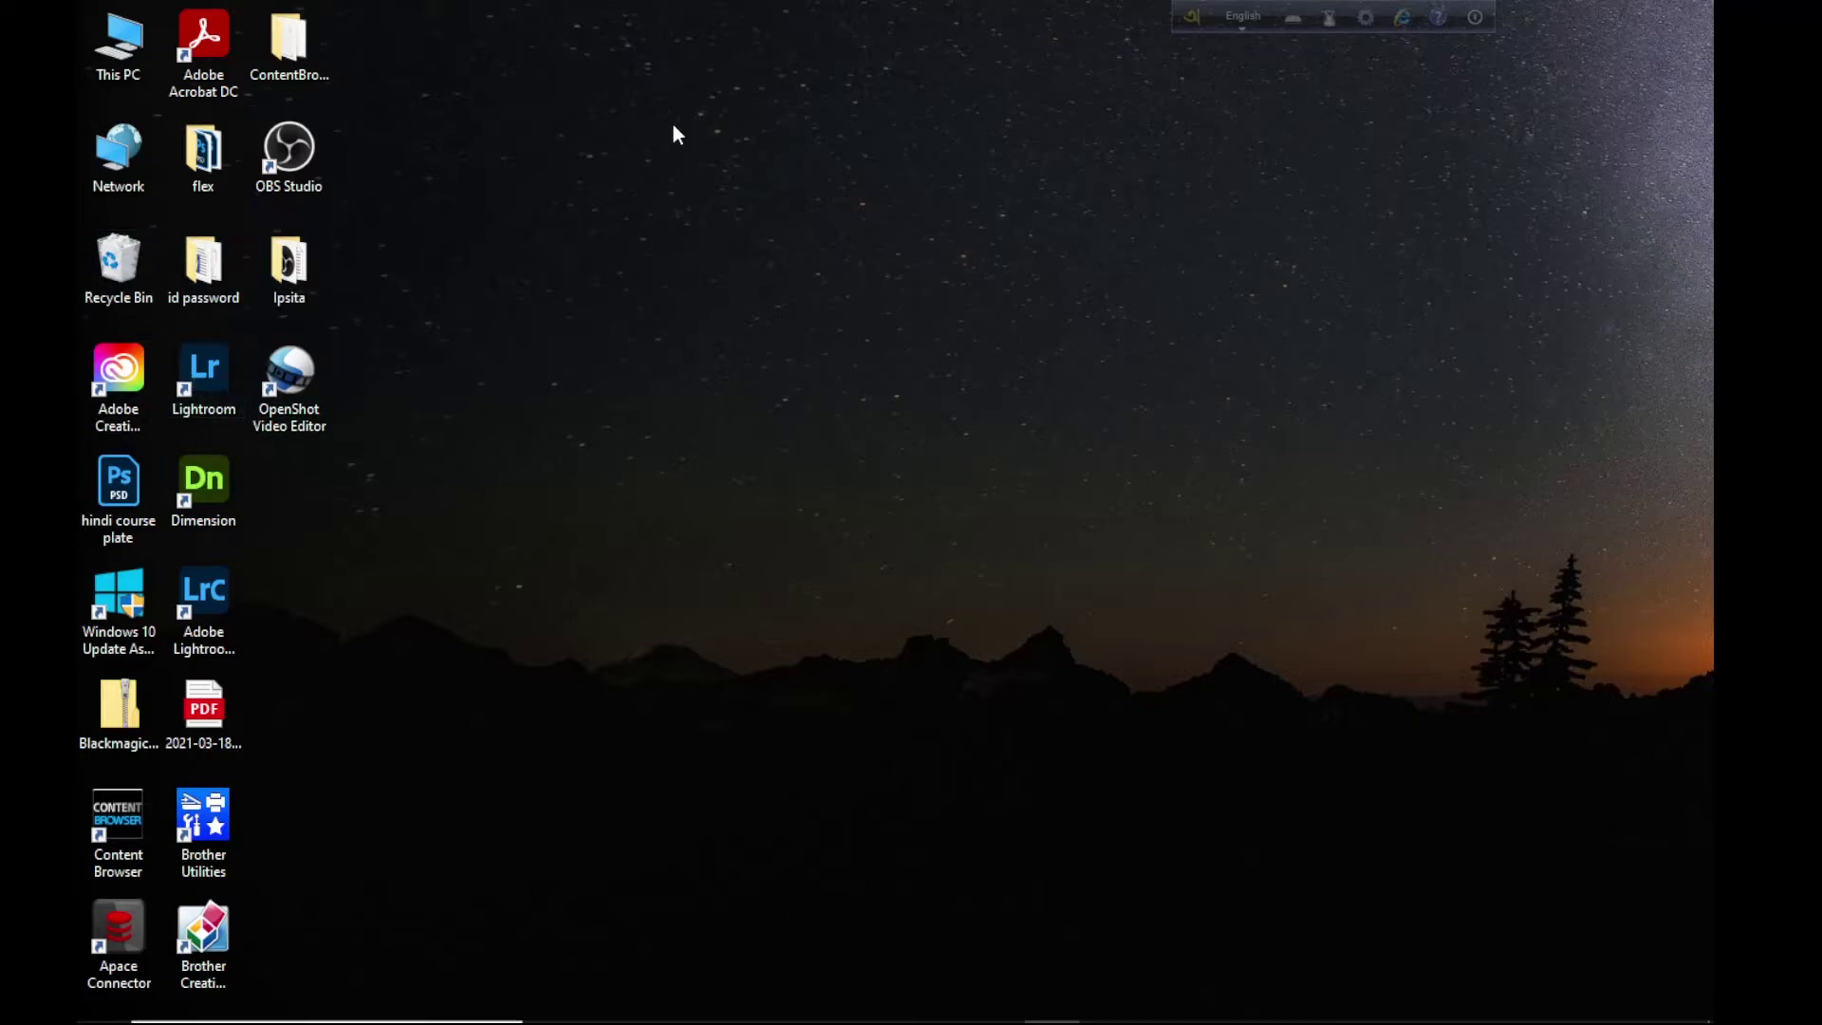
Step: Launch OpenShot Video Editor and save the untitled project to the Desktop as "test open shot"
double_click(285, 358)
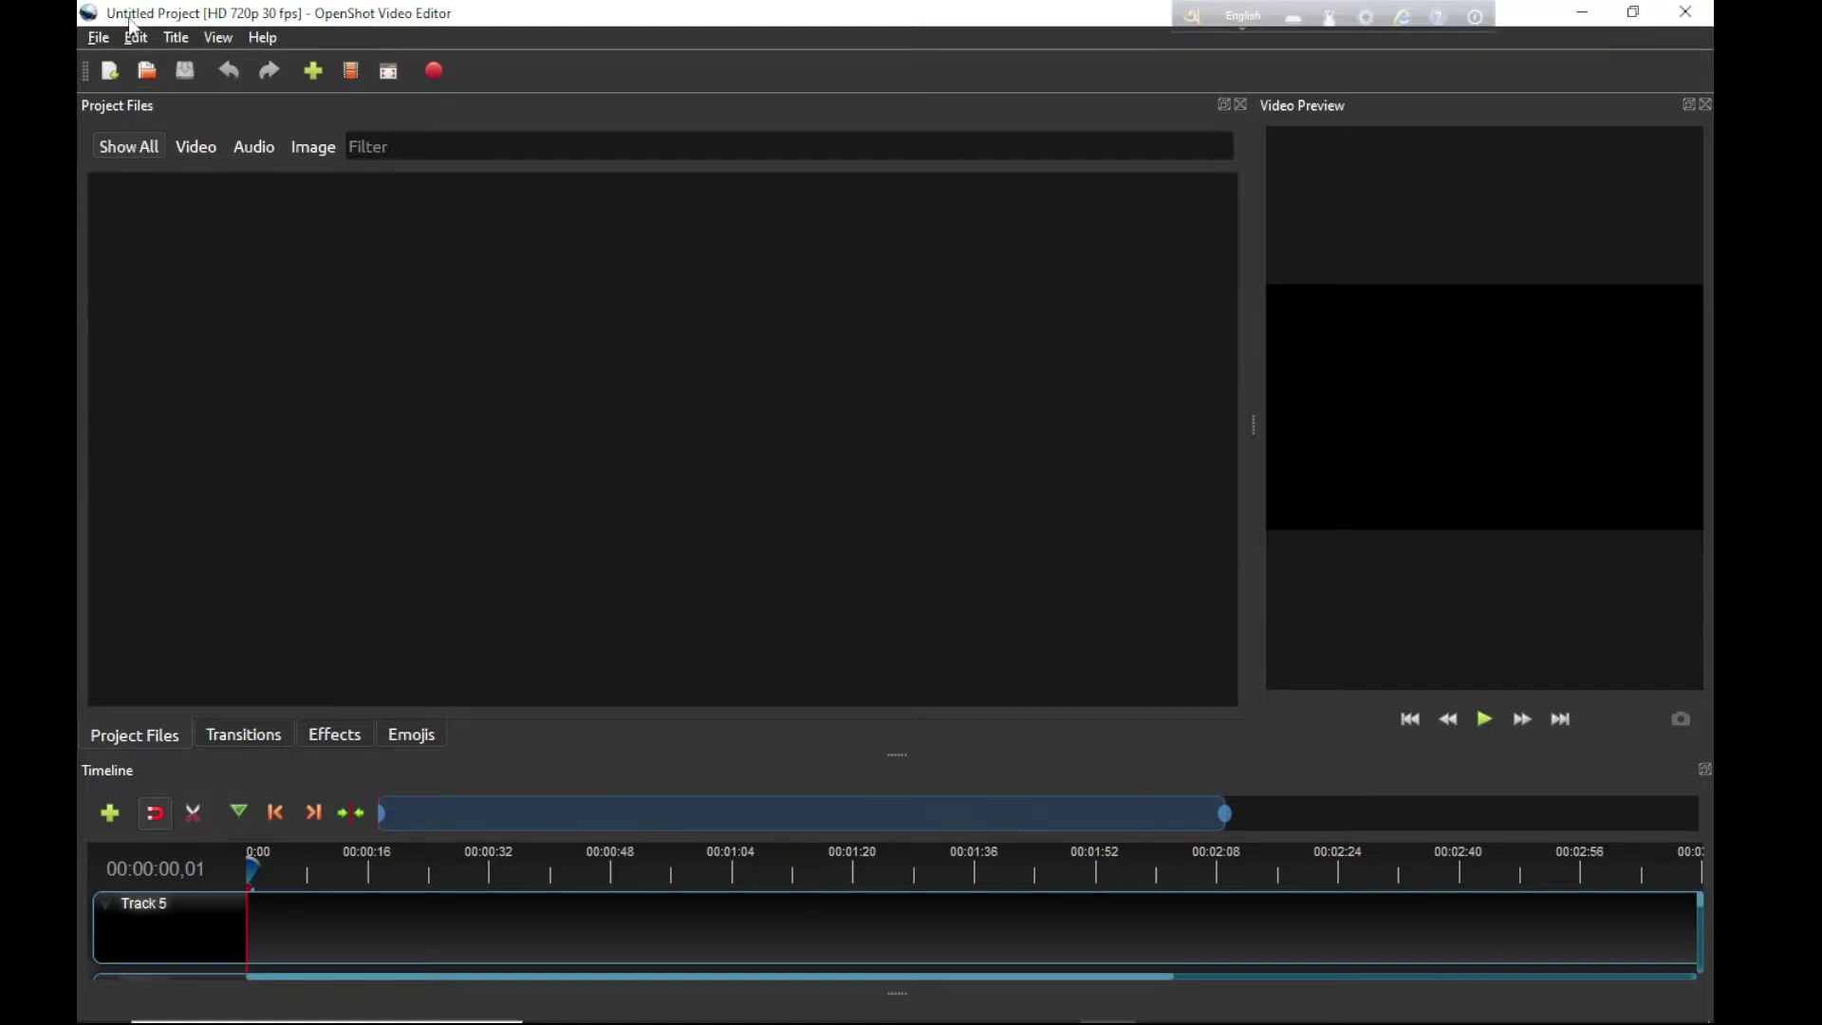
left_click(97, 43)
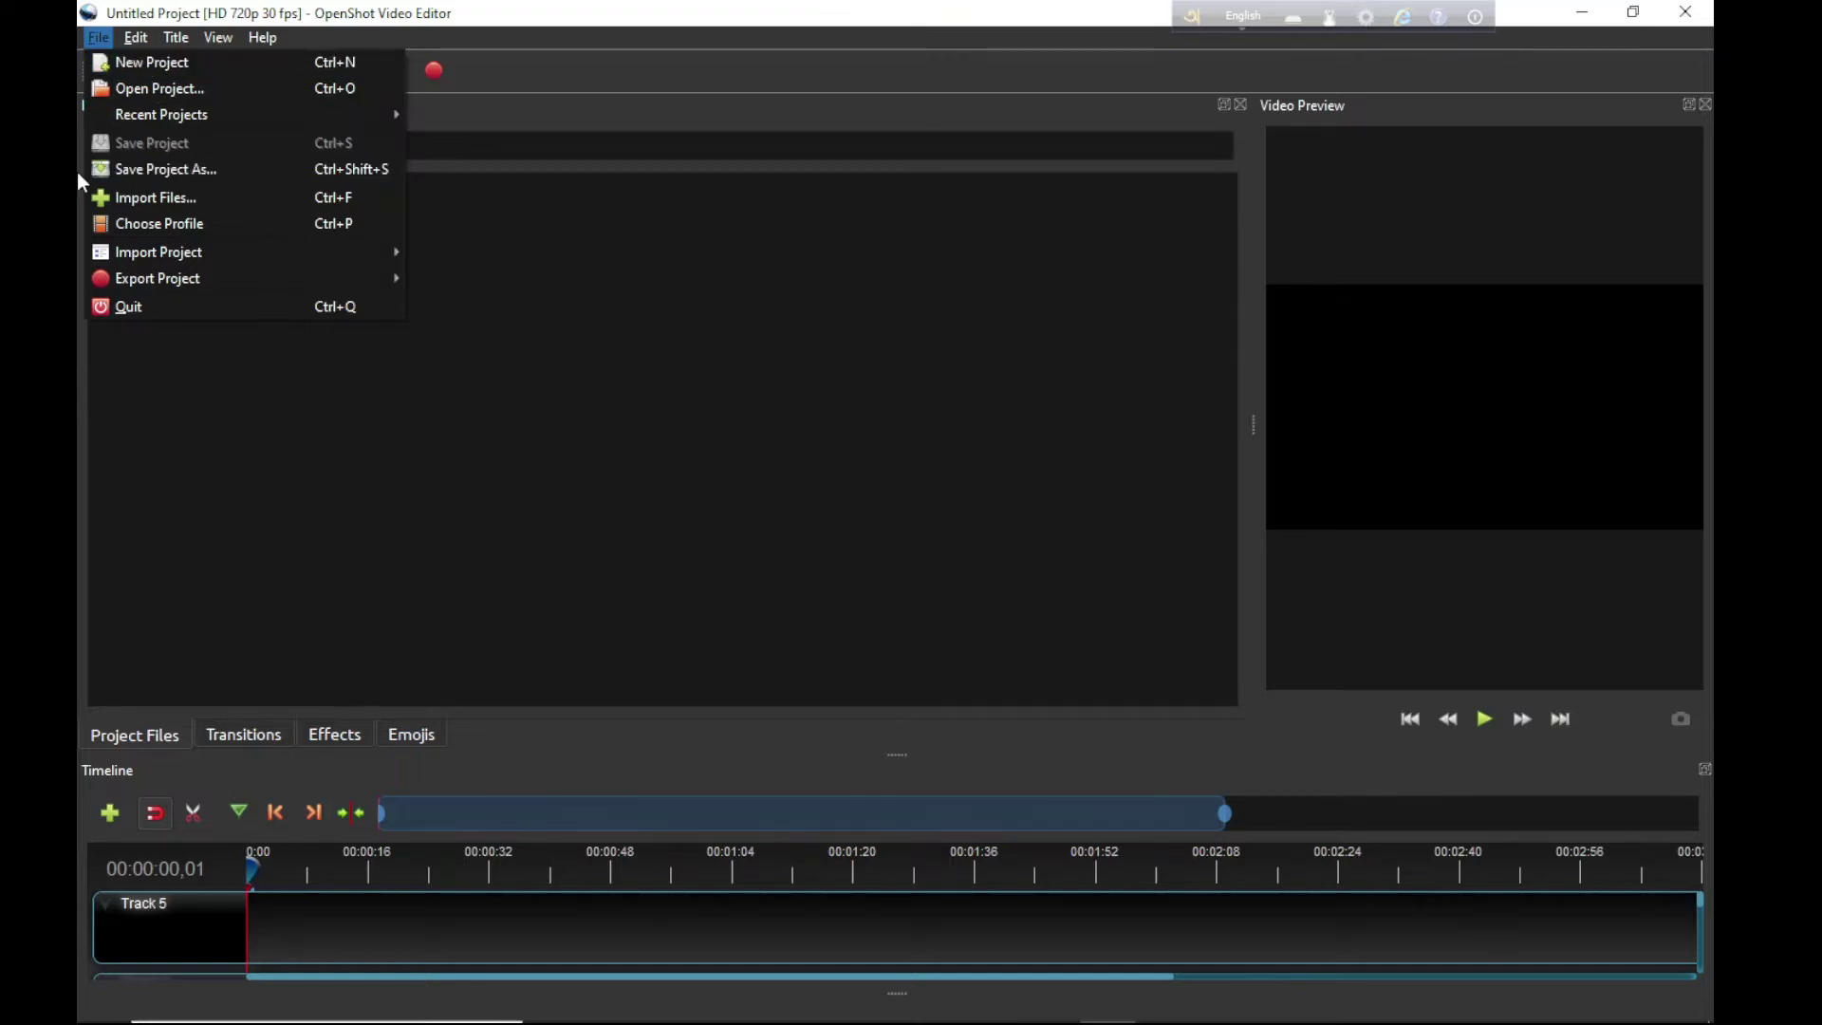
key("Escape")
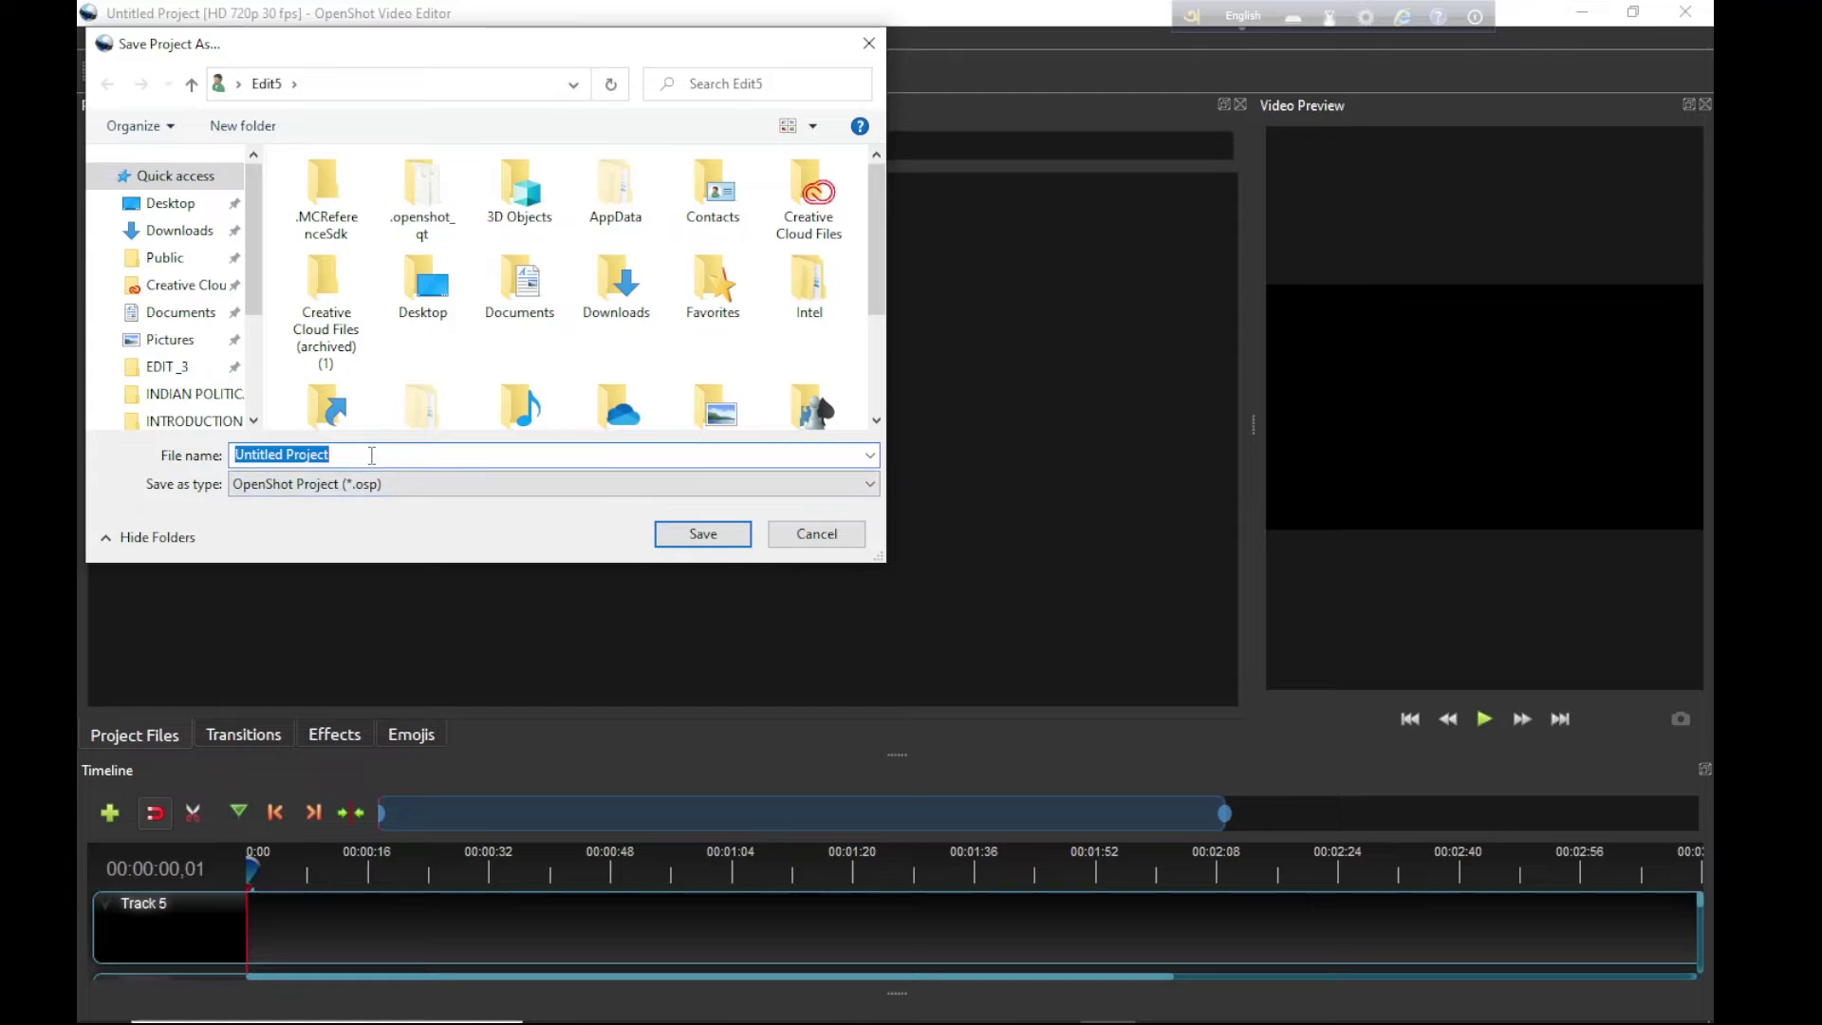
key("BackSpace")
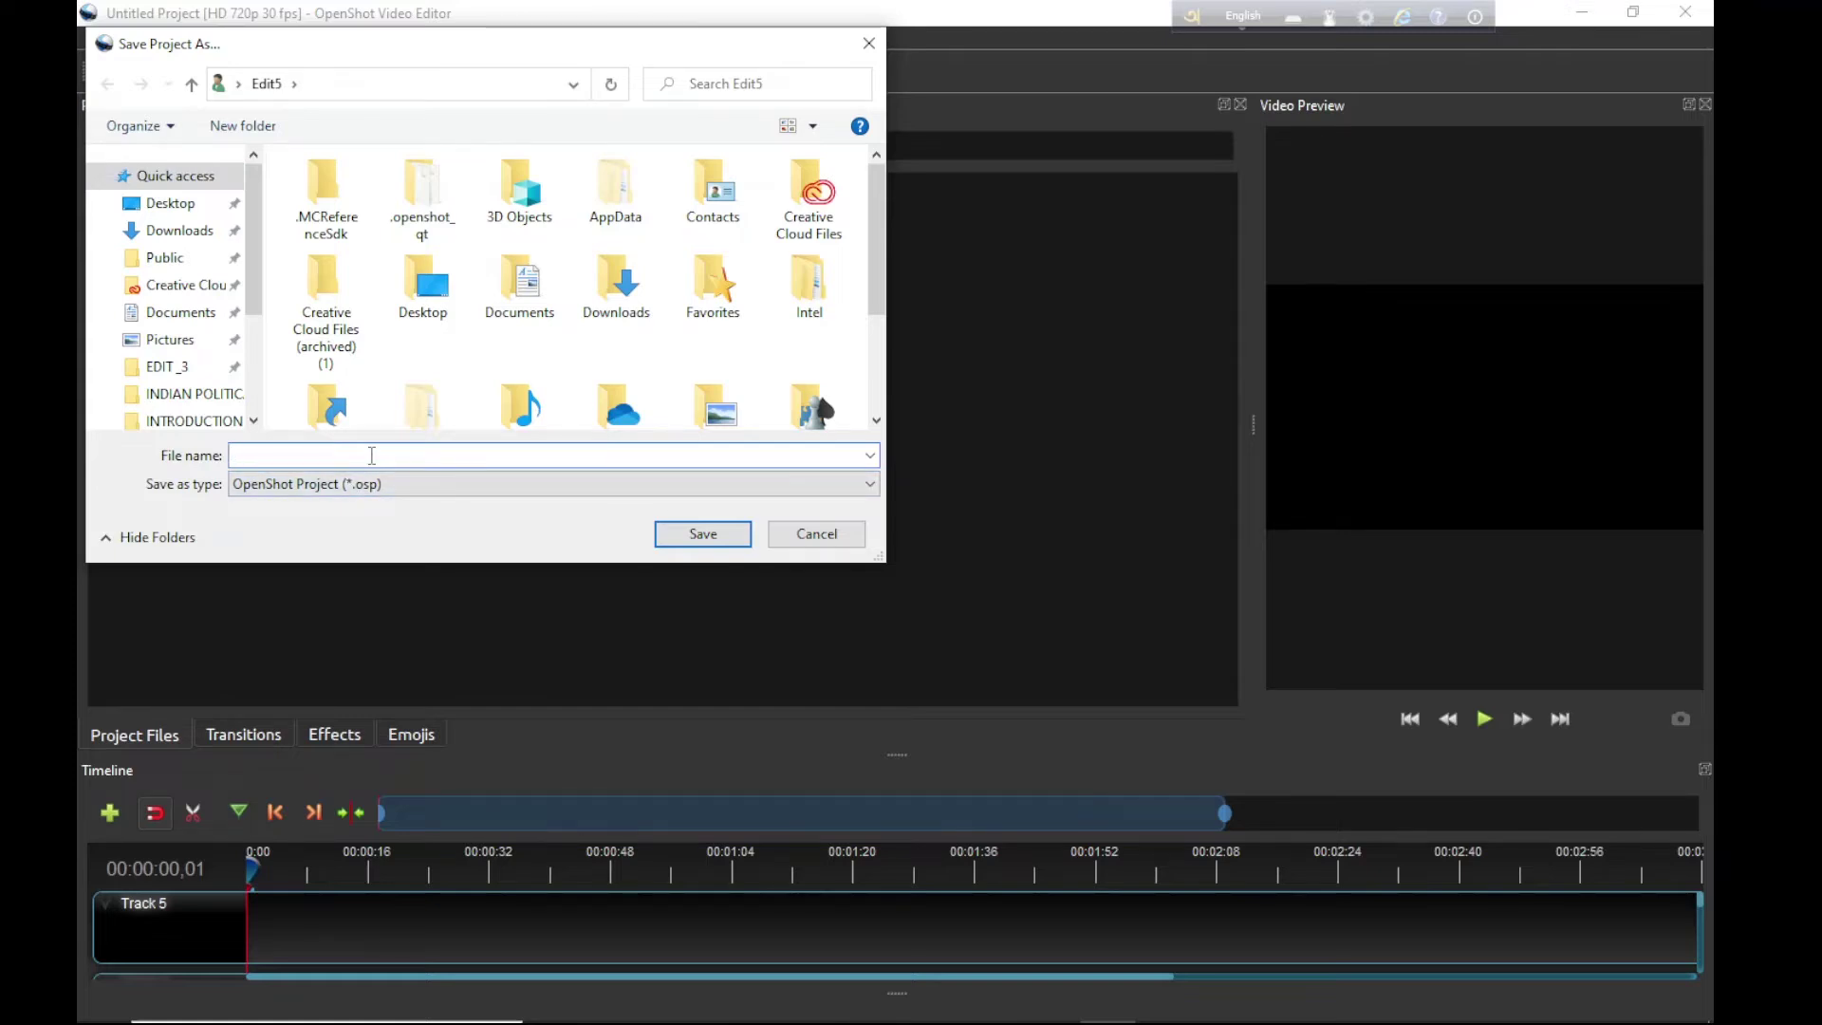
type("i")
key("BackSpace")
type("test open shot")
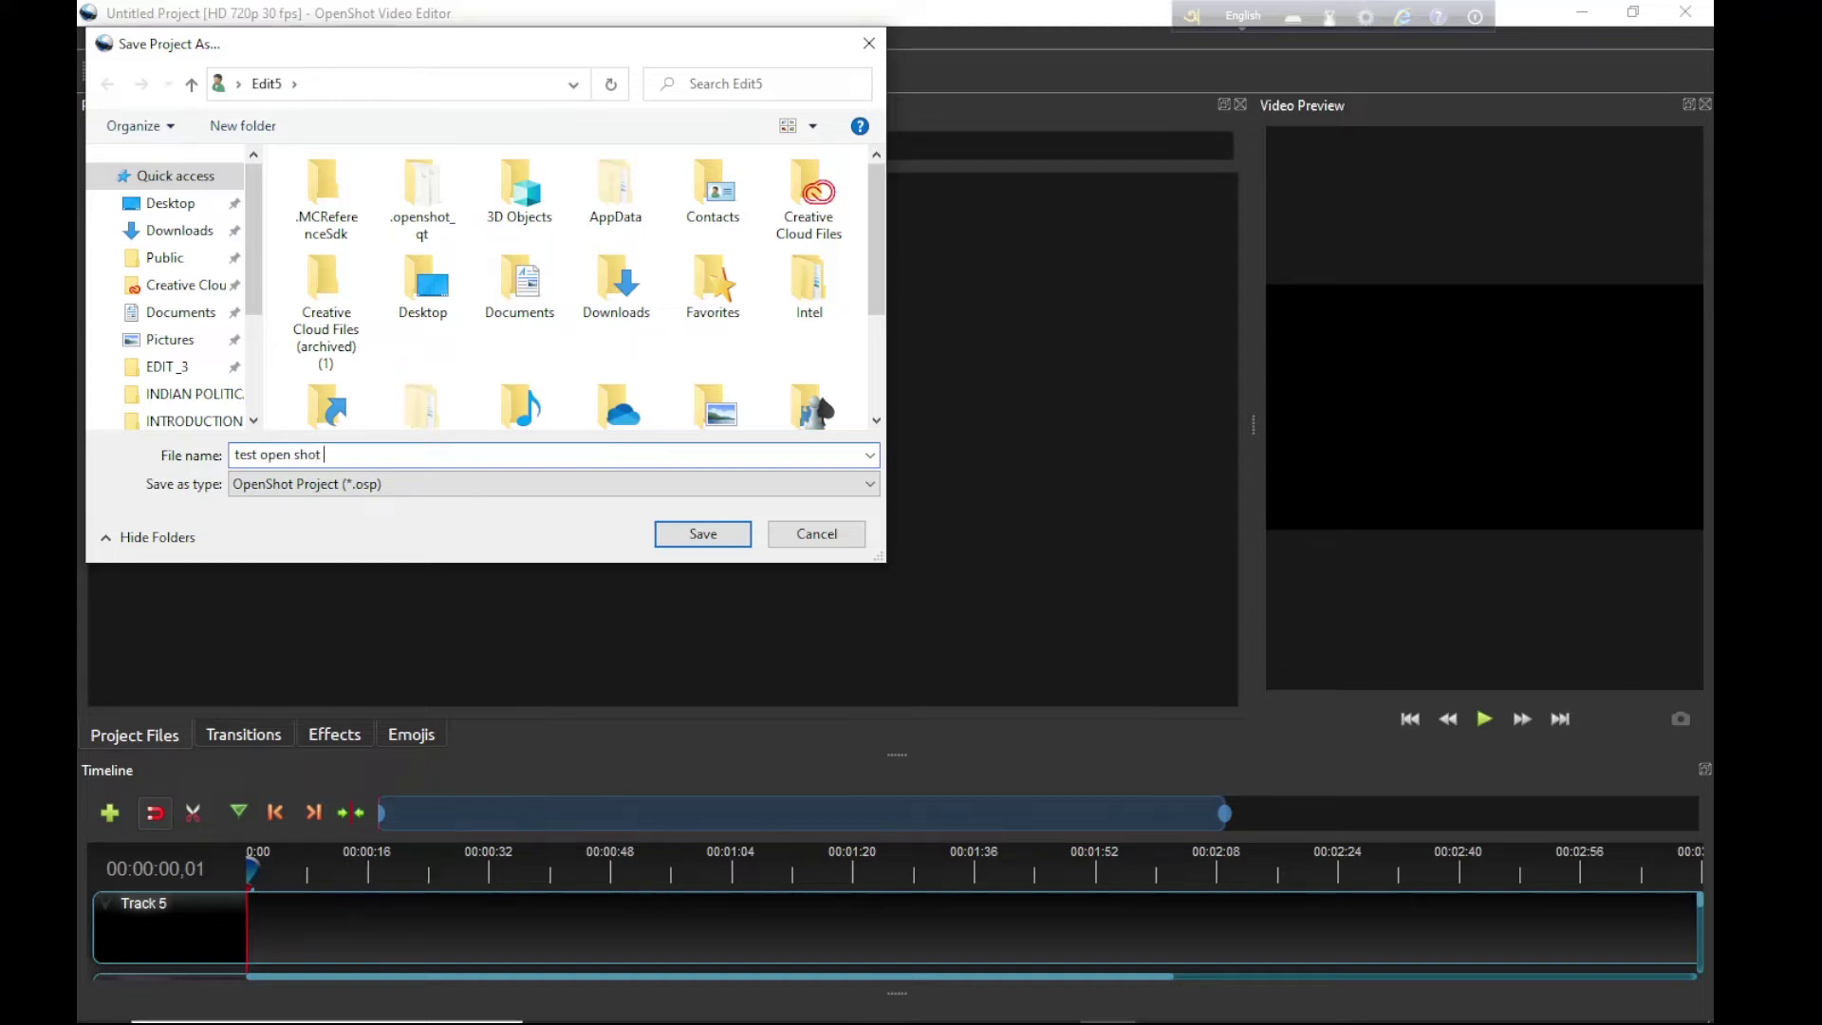
left_click(190, 207)
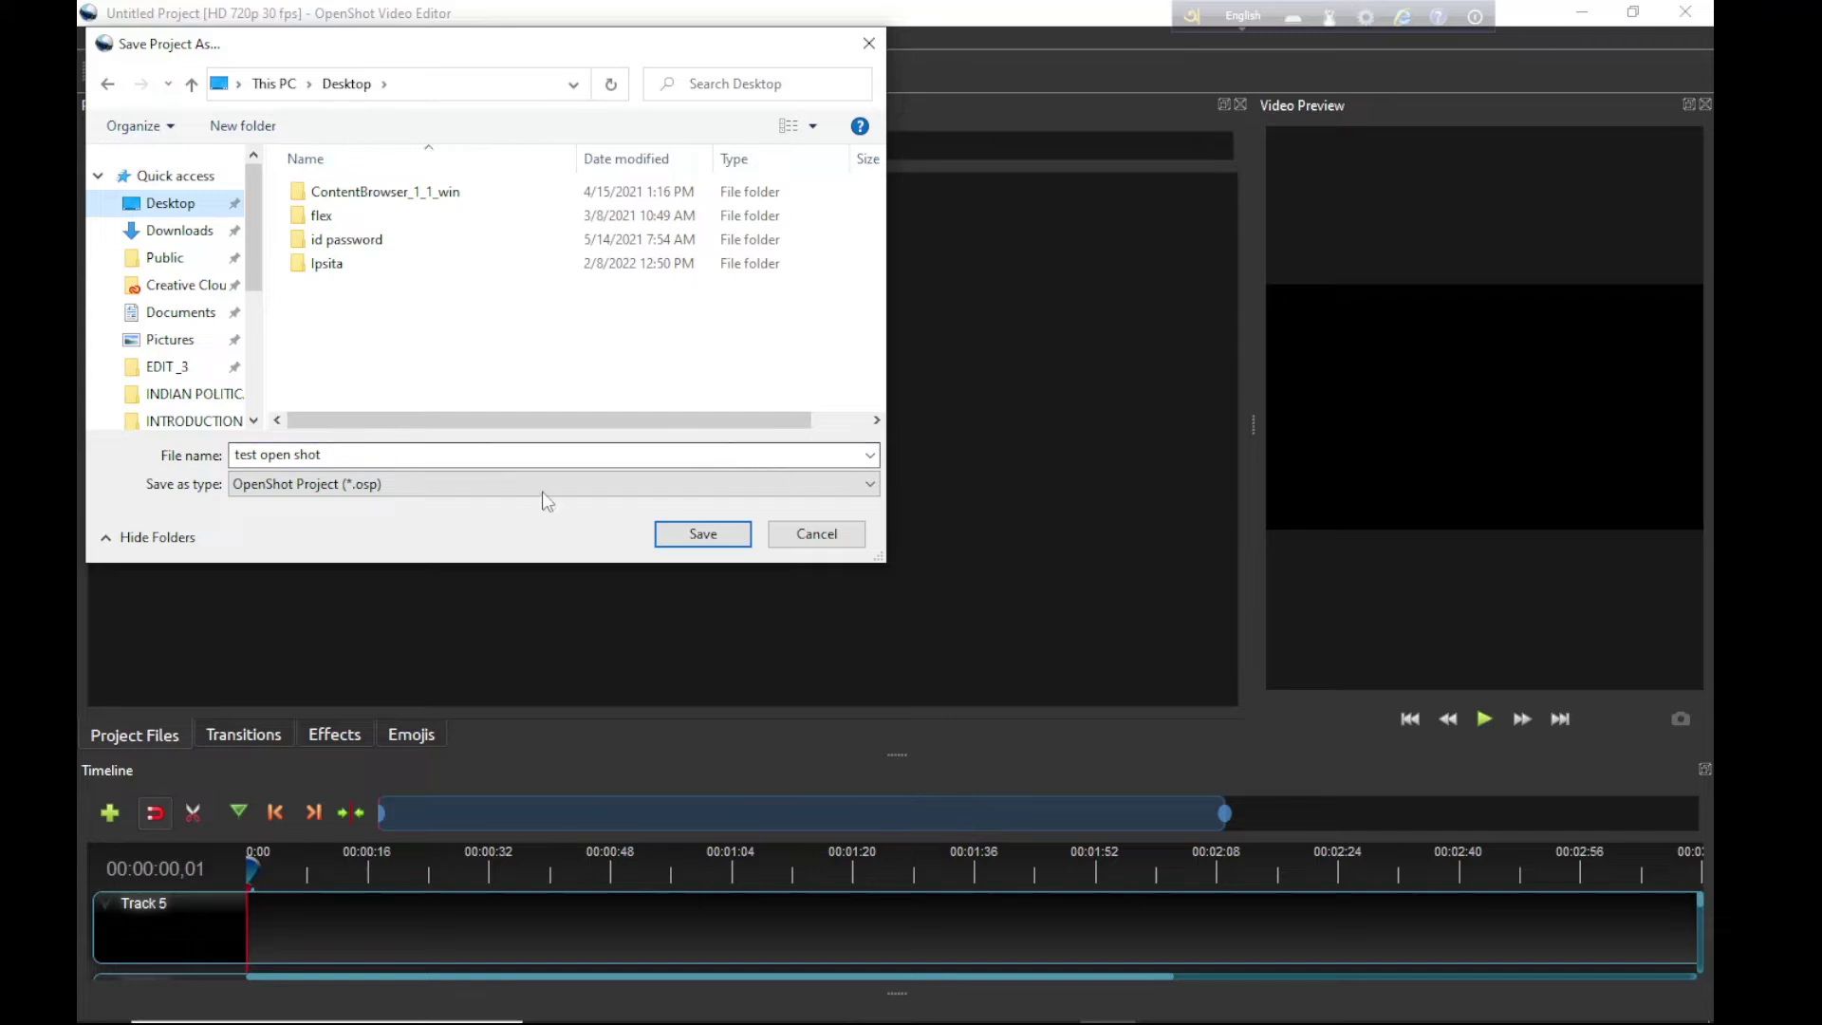
left_click(683, 537)
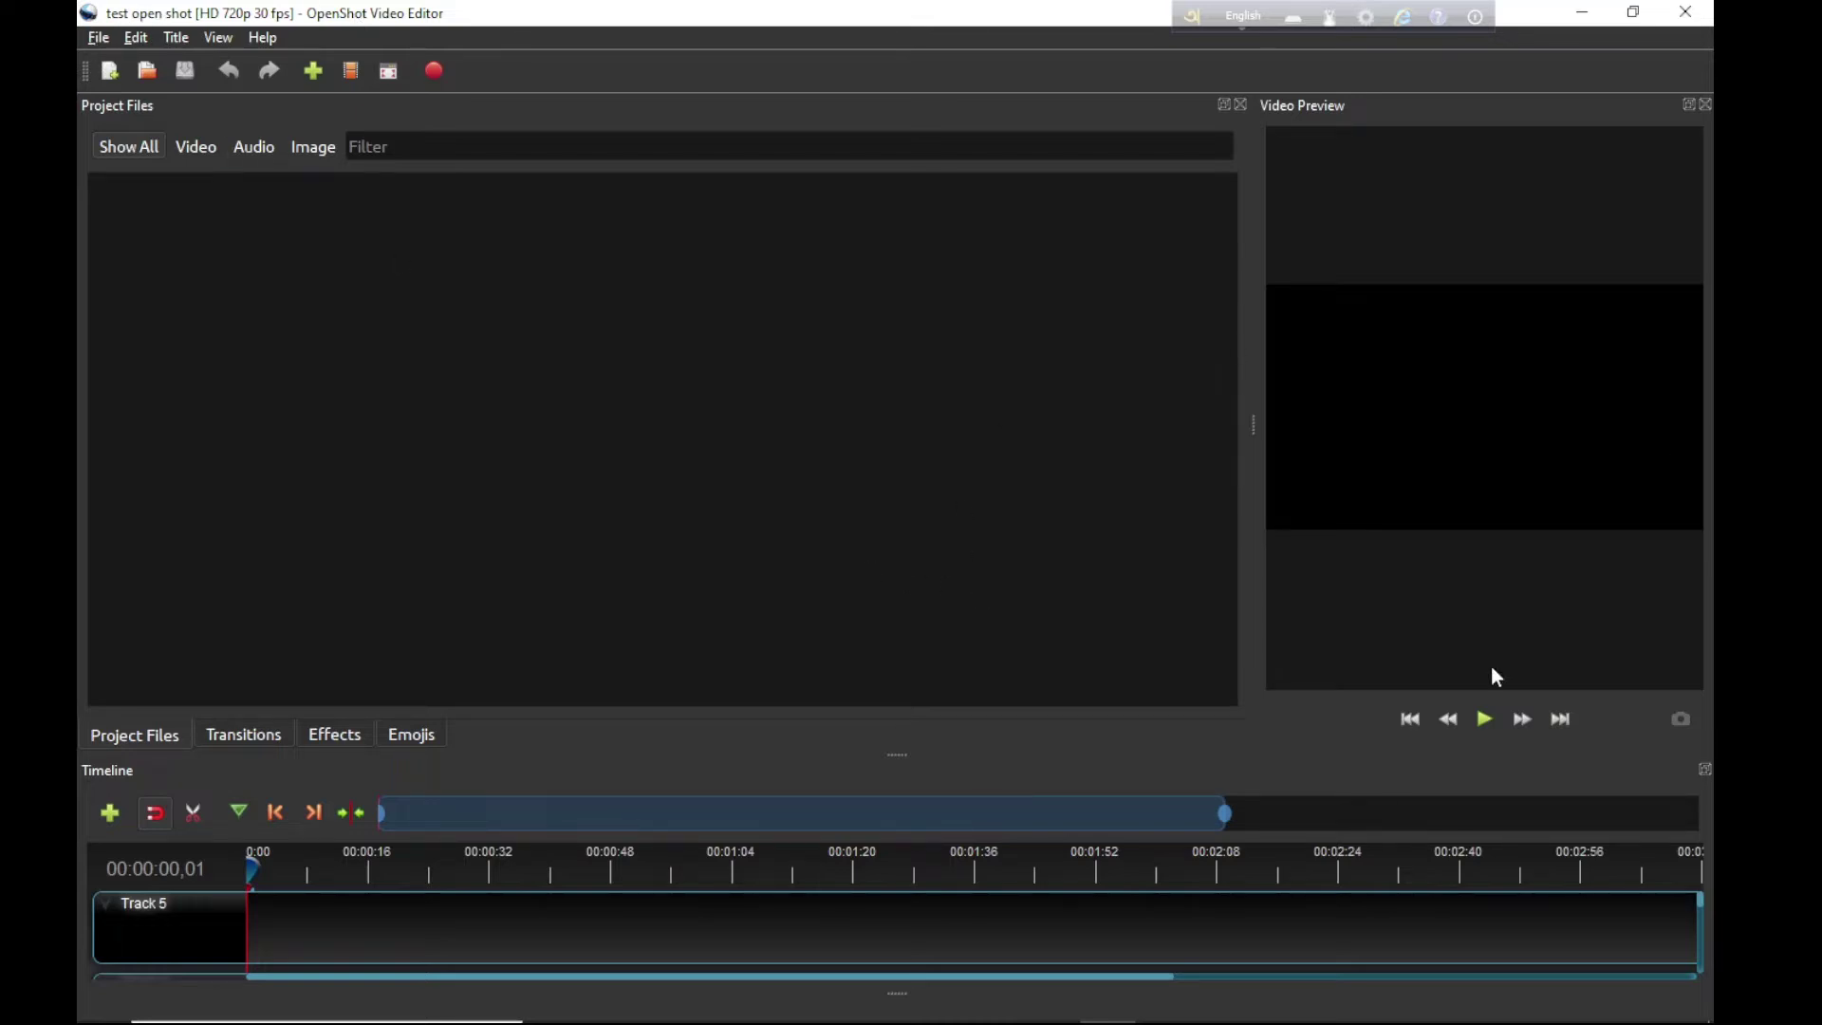
Step: Enlarge the timeline area to show more tracks and widen the video preview
left_click(101, 38)
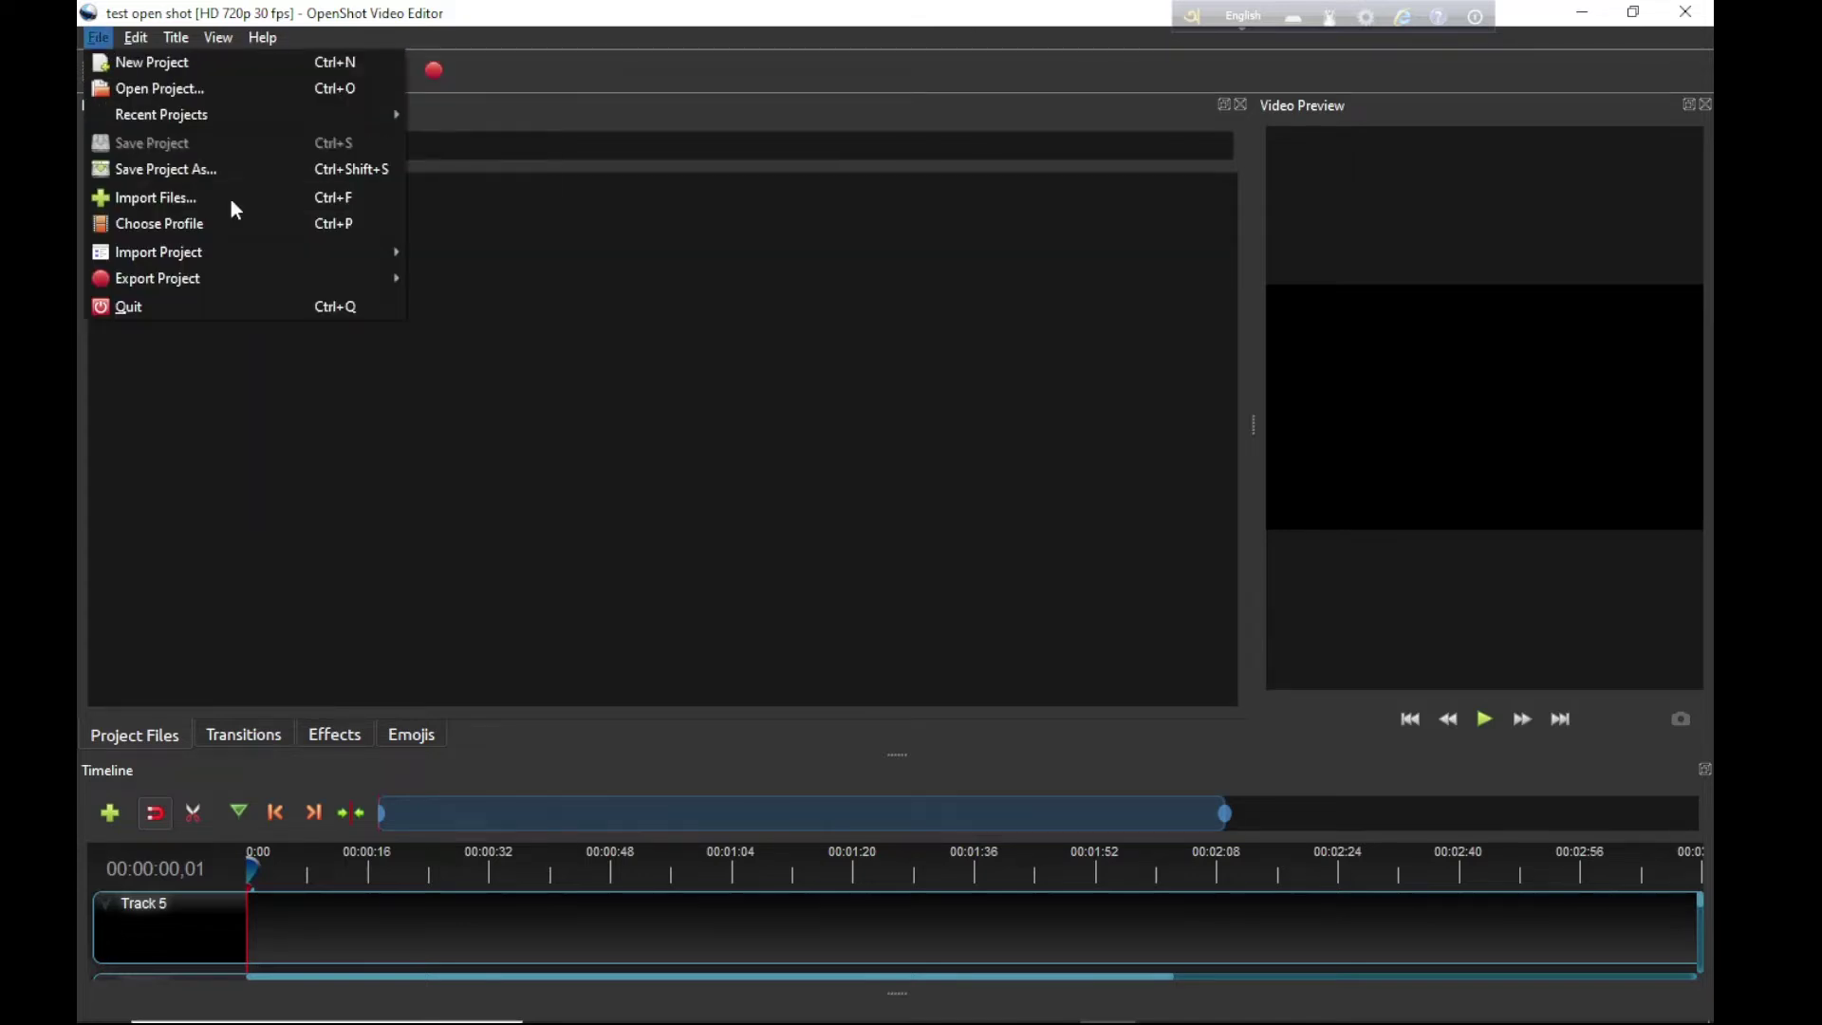
left_click(1028, 546)
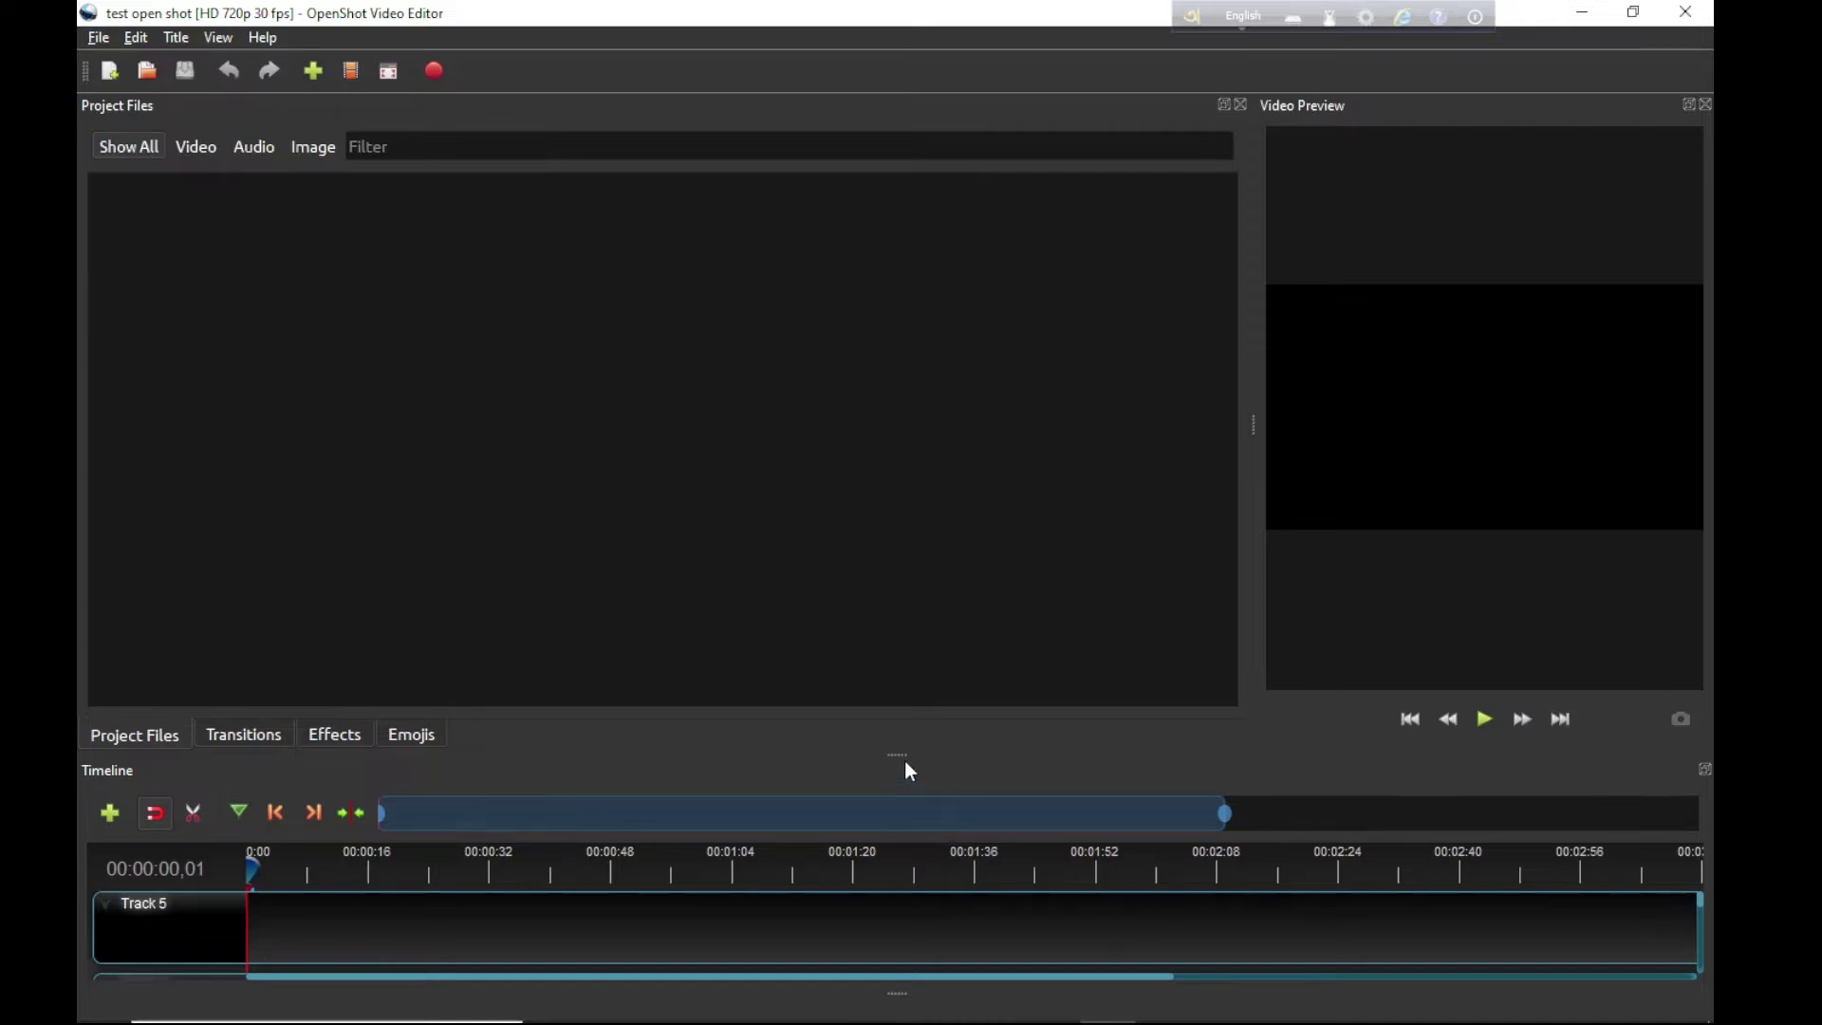
left_click_drag(893, 754, 898, 579)
left_click_drag(1253, 342, 908, 341)
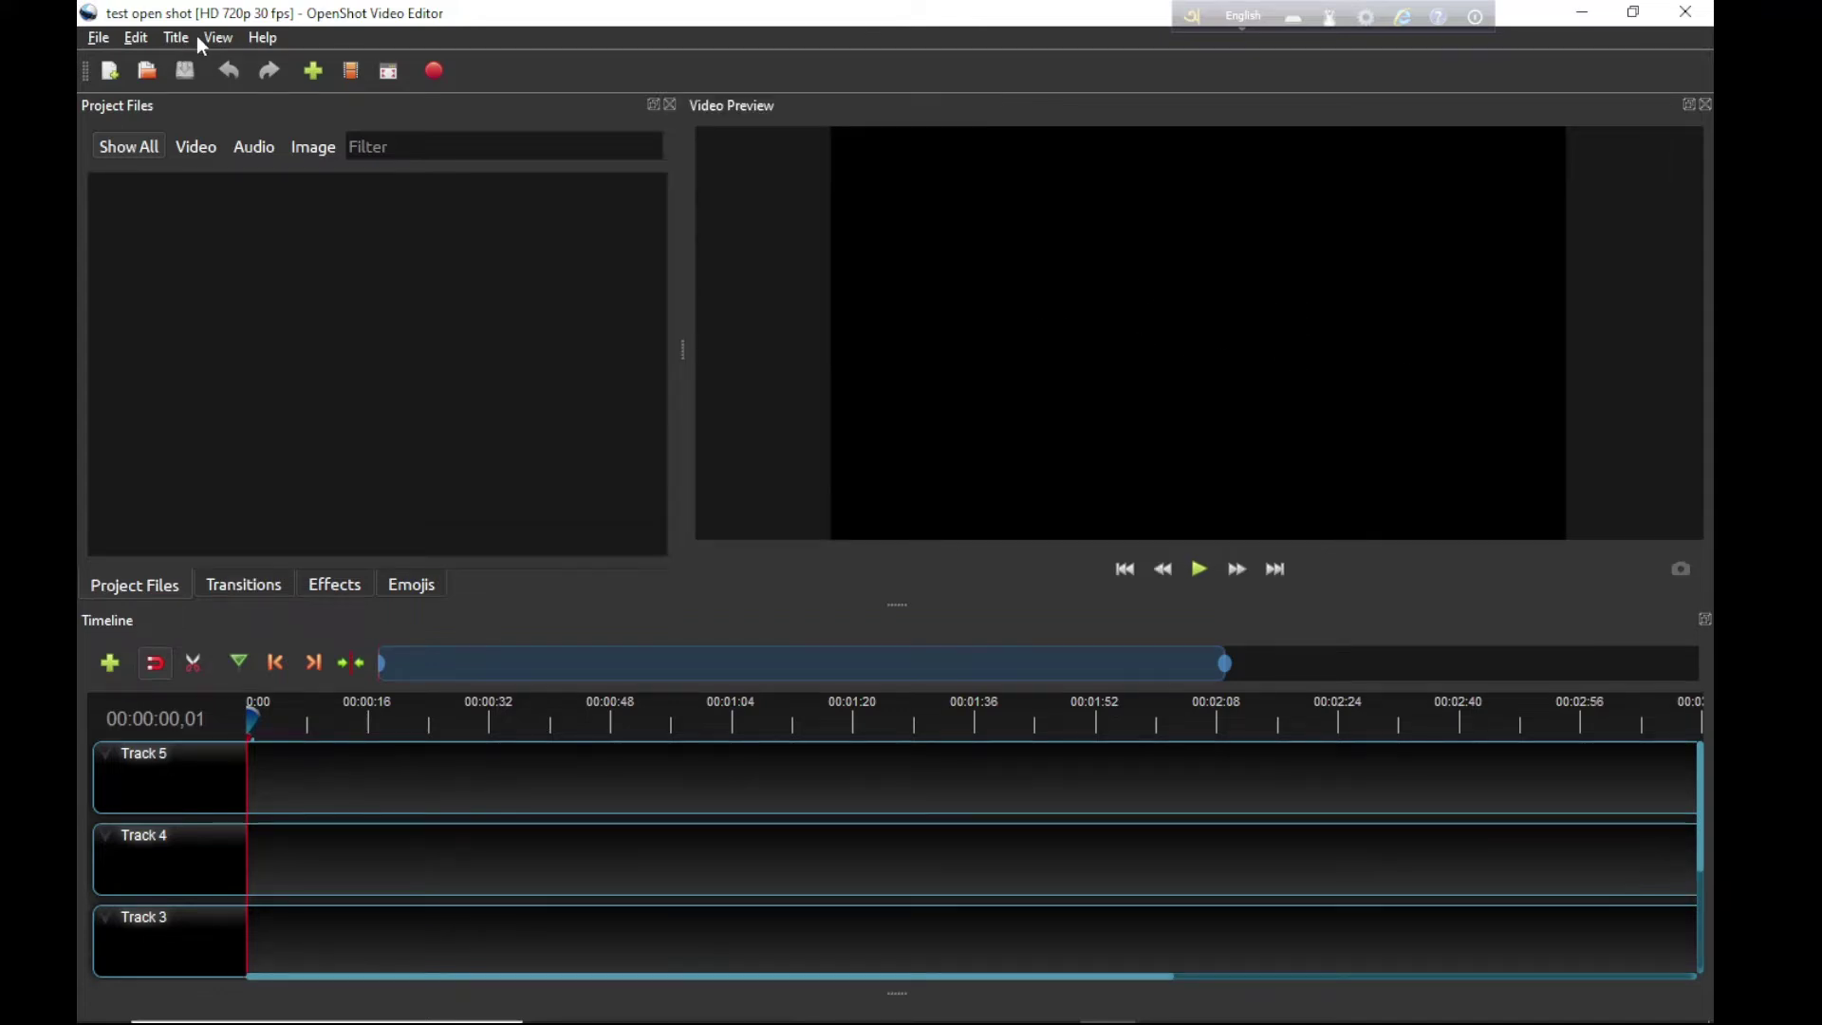
Step: Switch the workspace layout to Advanced View
left_click(134, 36)
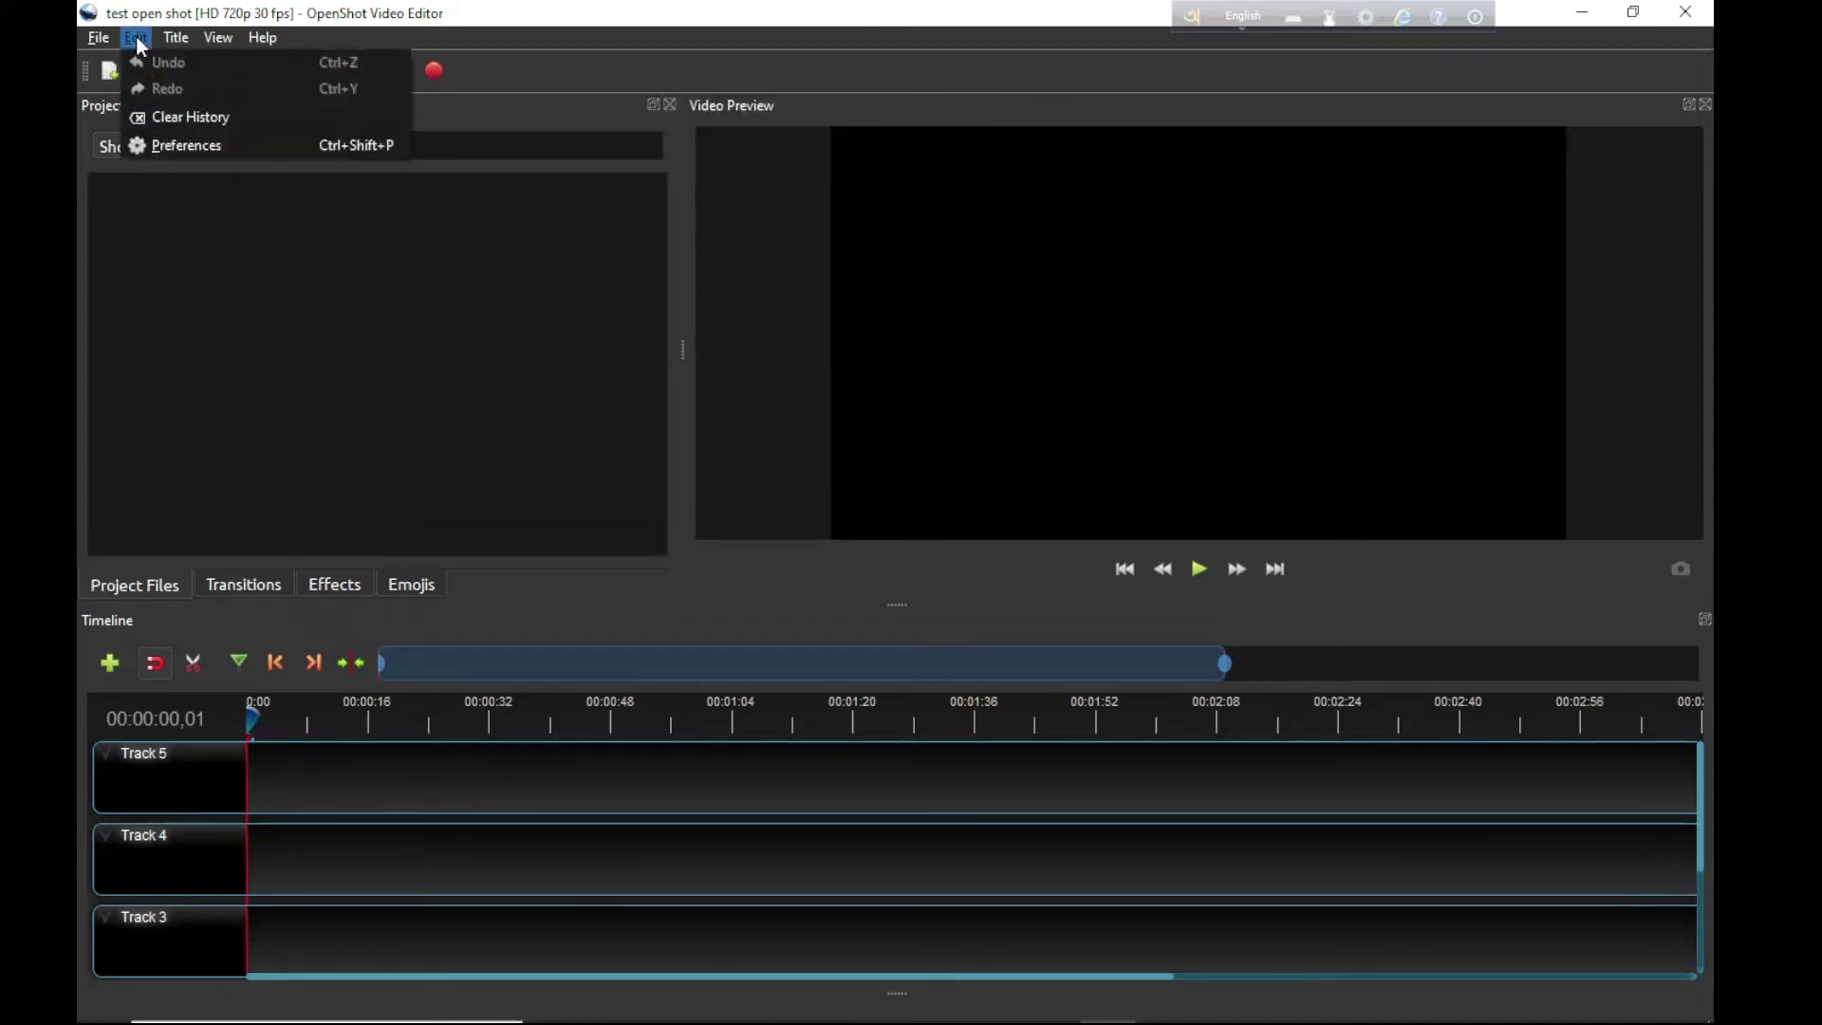
mouse_move(209, 41)
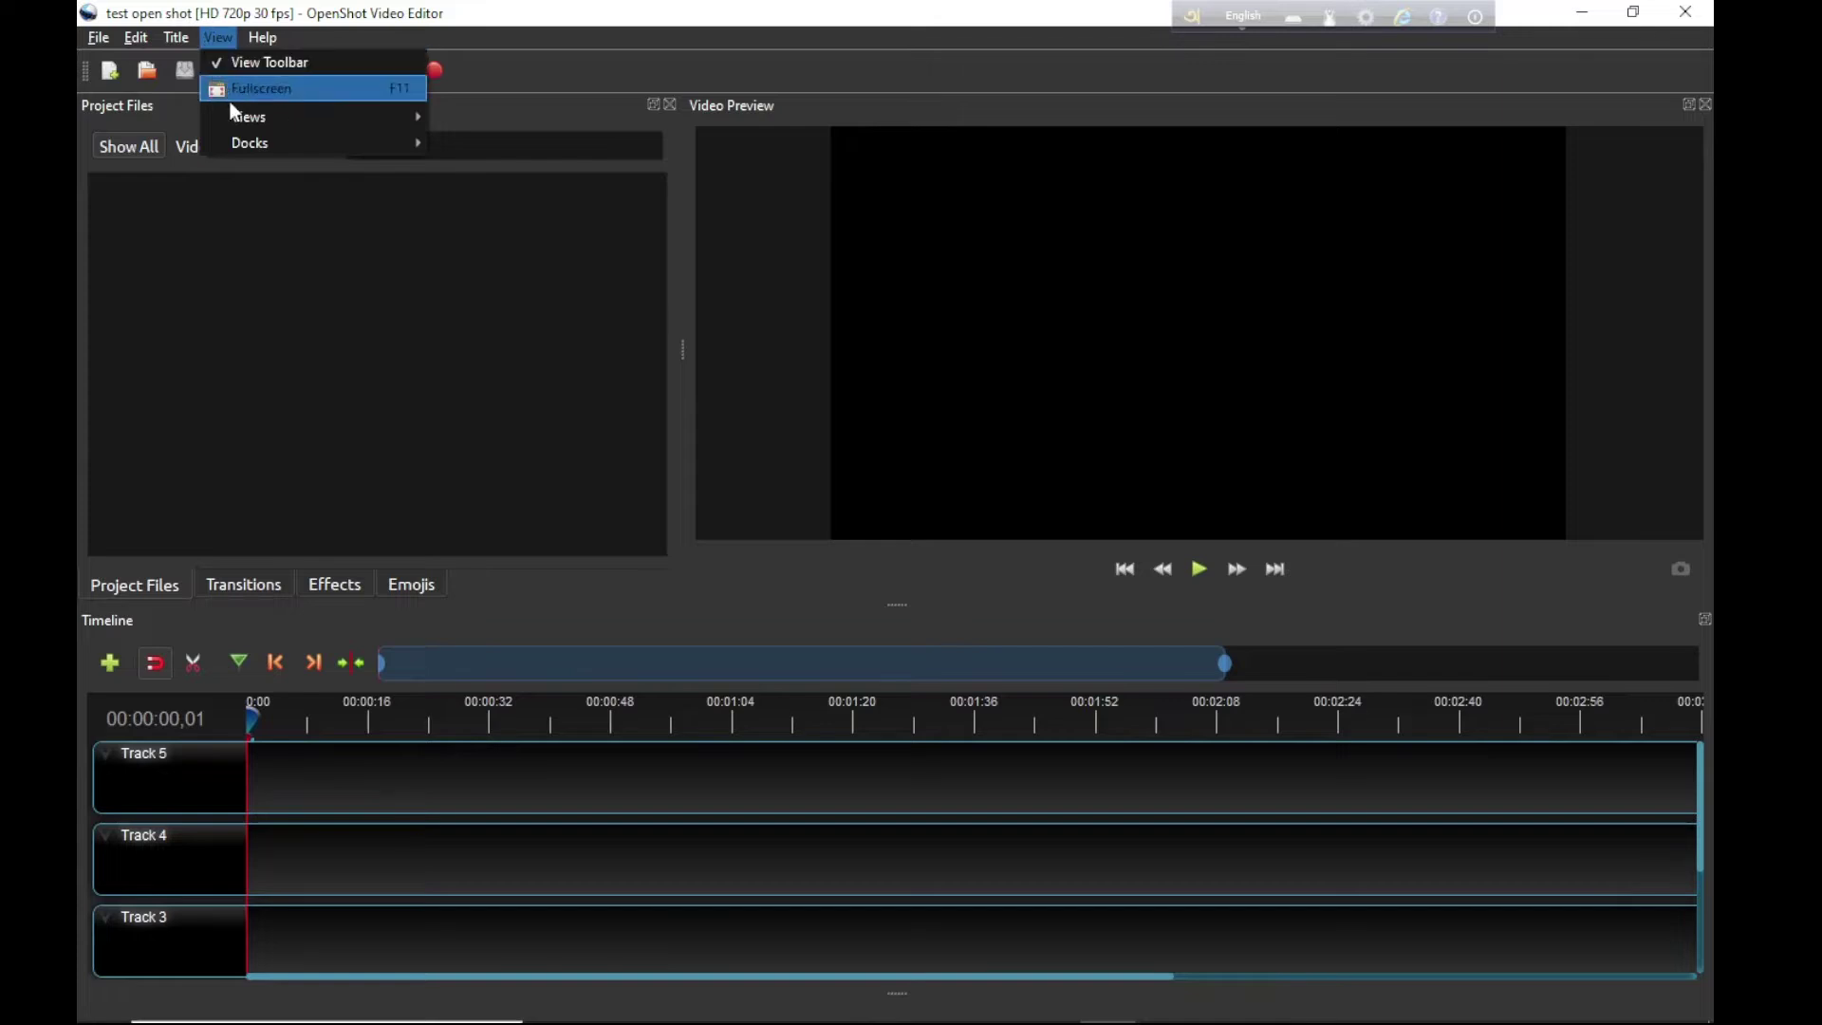
mouse_move(265, 122)
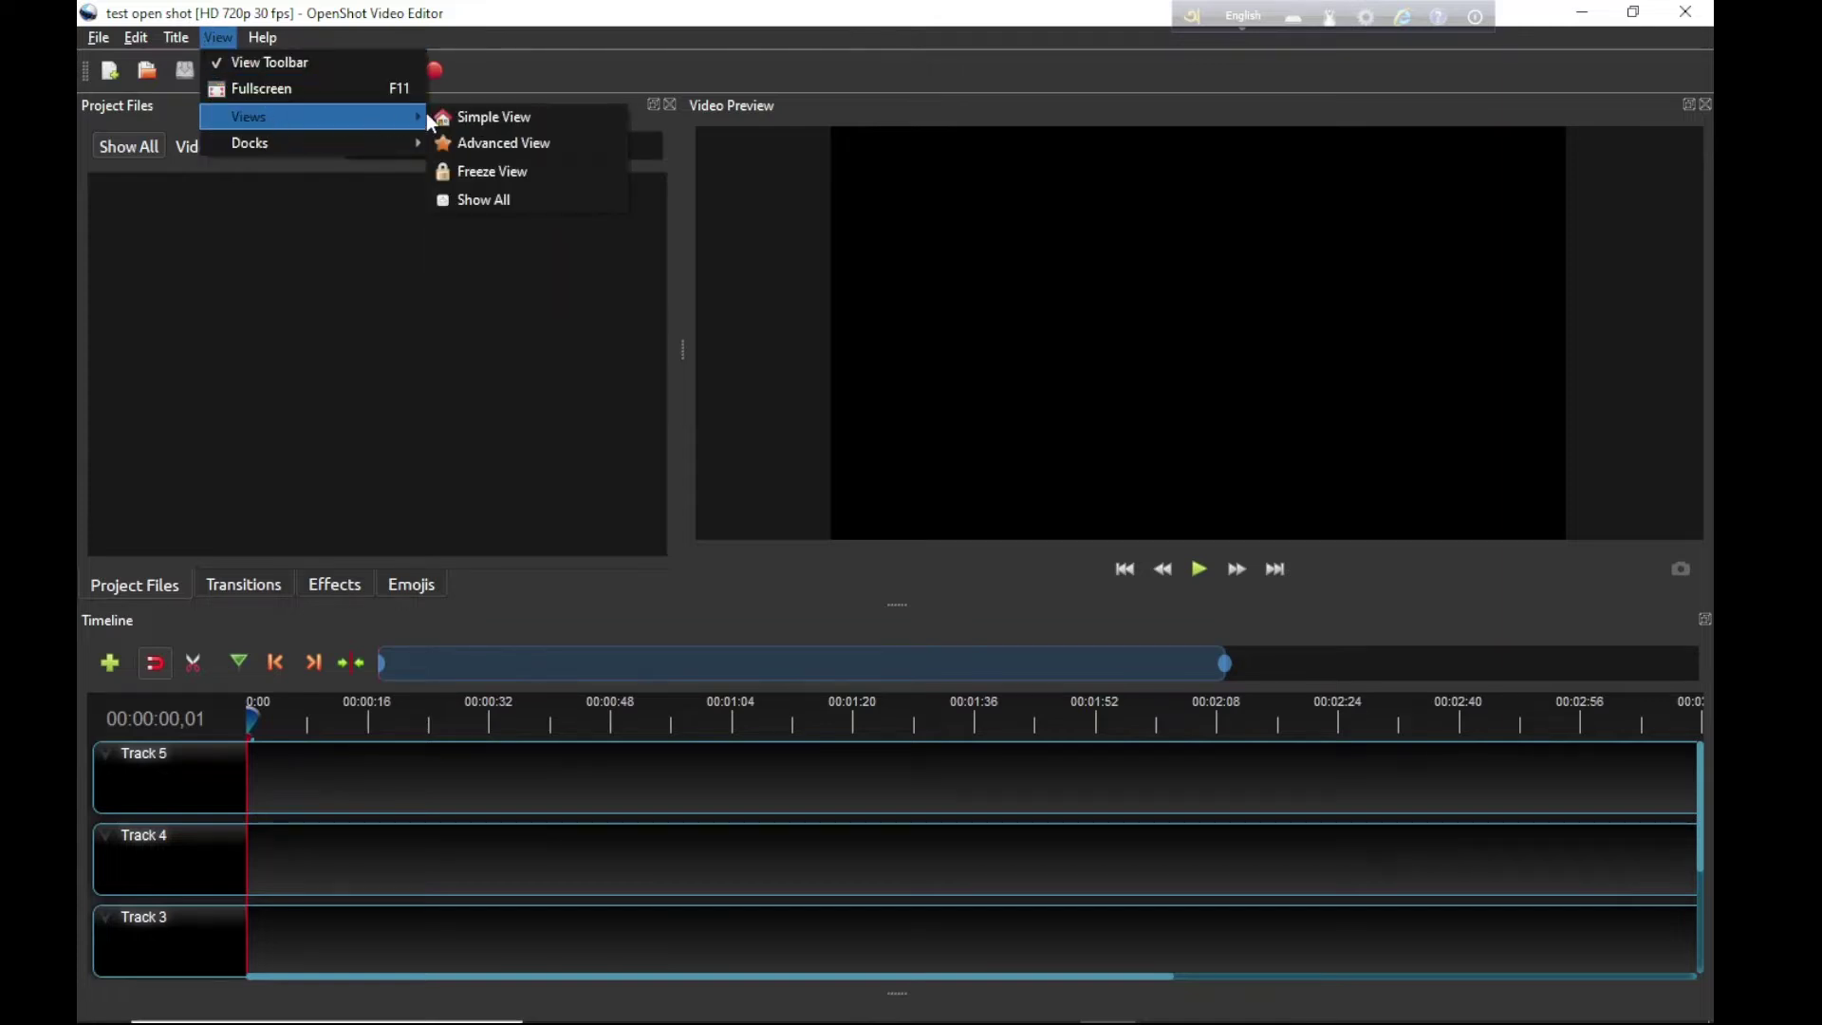
left_click(510, 154)
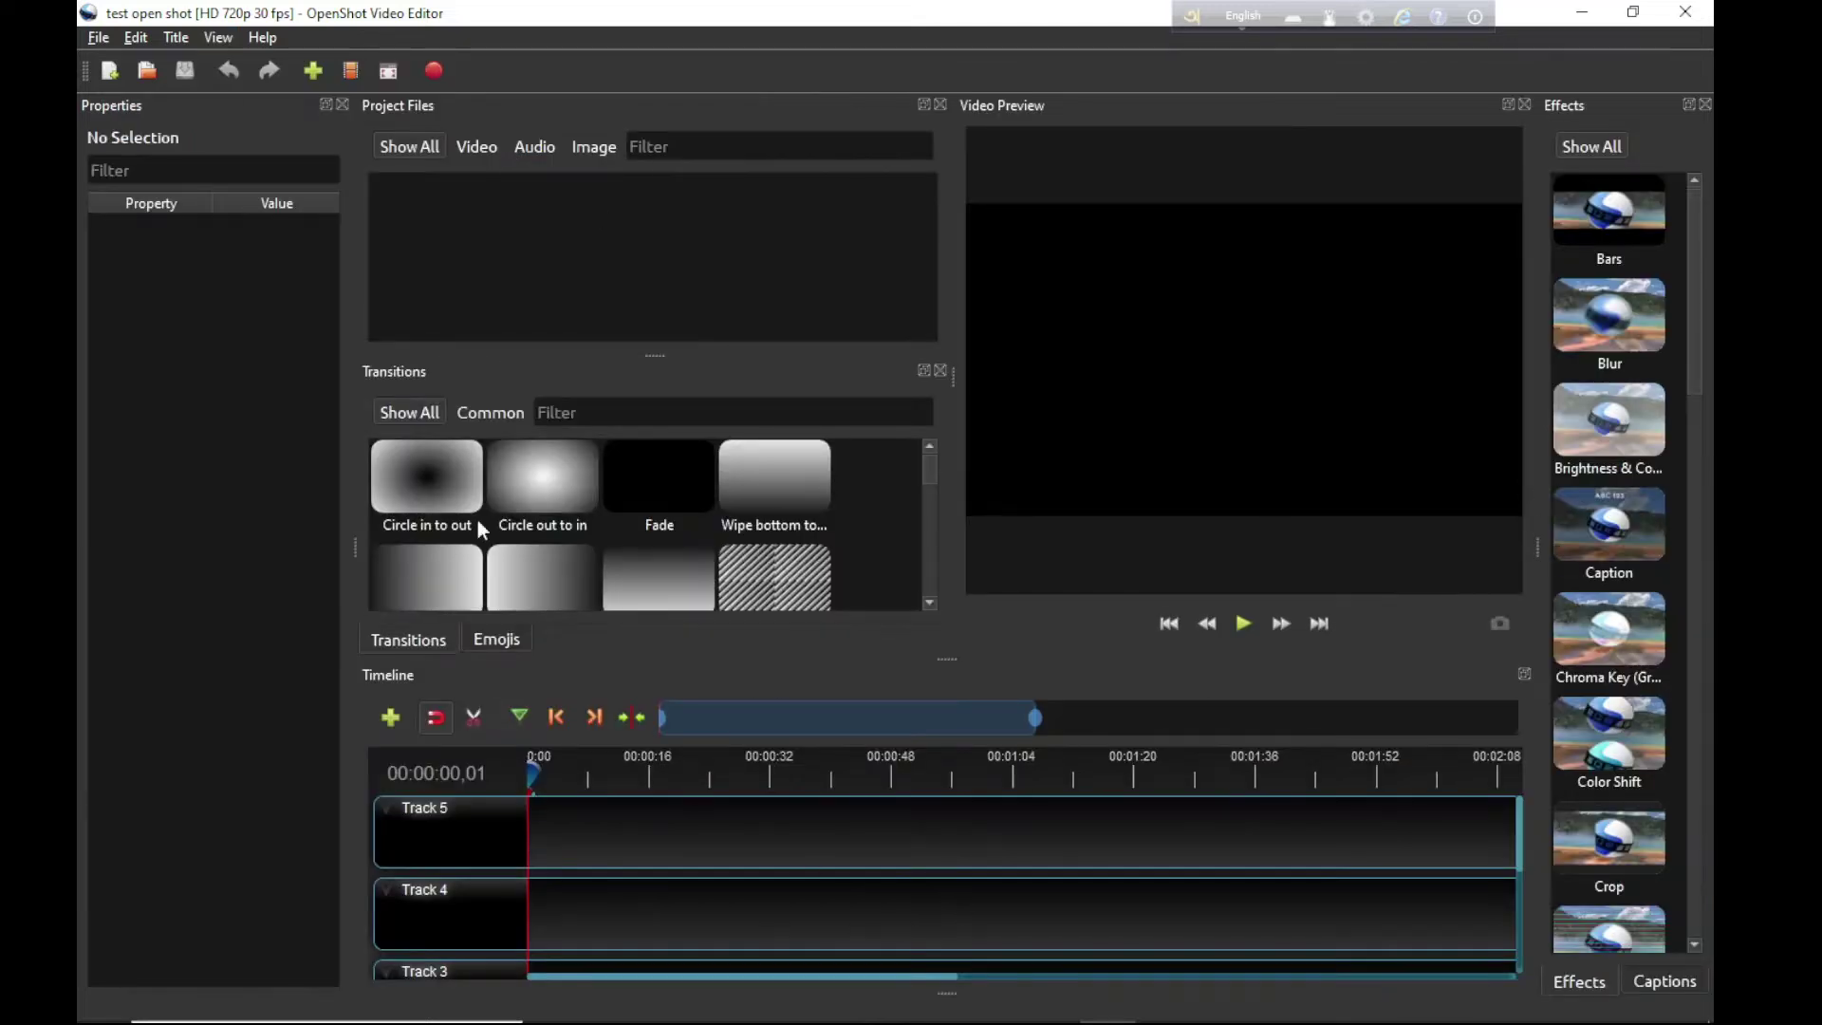
Step: Set the workspace layout to Simple View and enlarge the timeline area to show more tracks
left_click(213, 42)
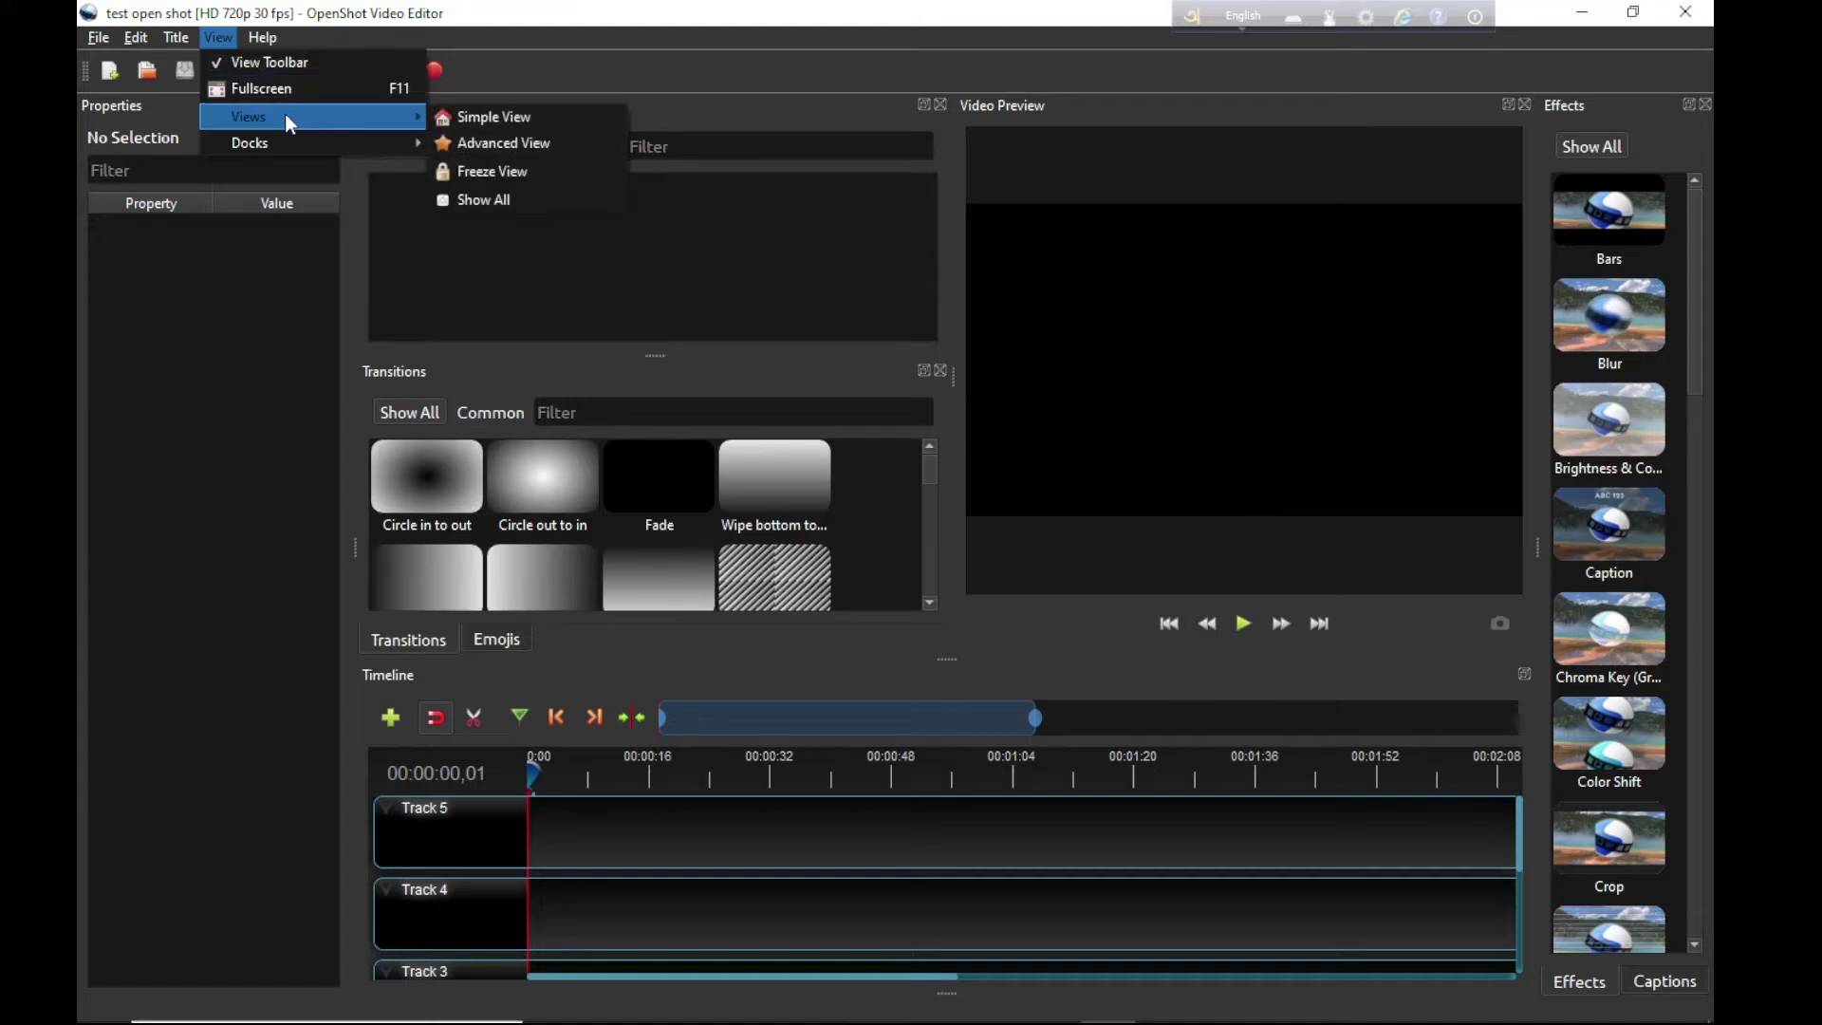
left_click(510, 117)
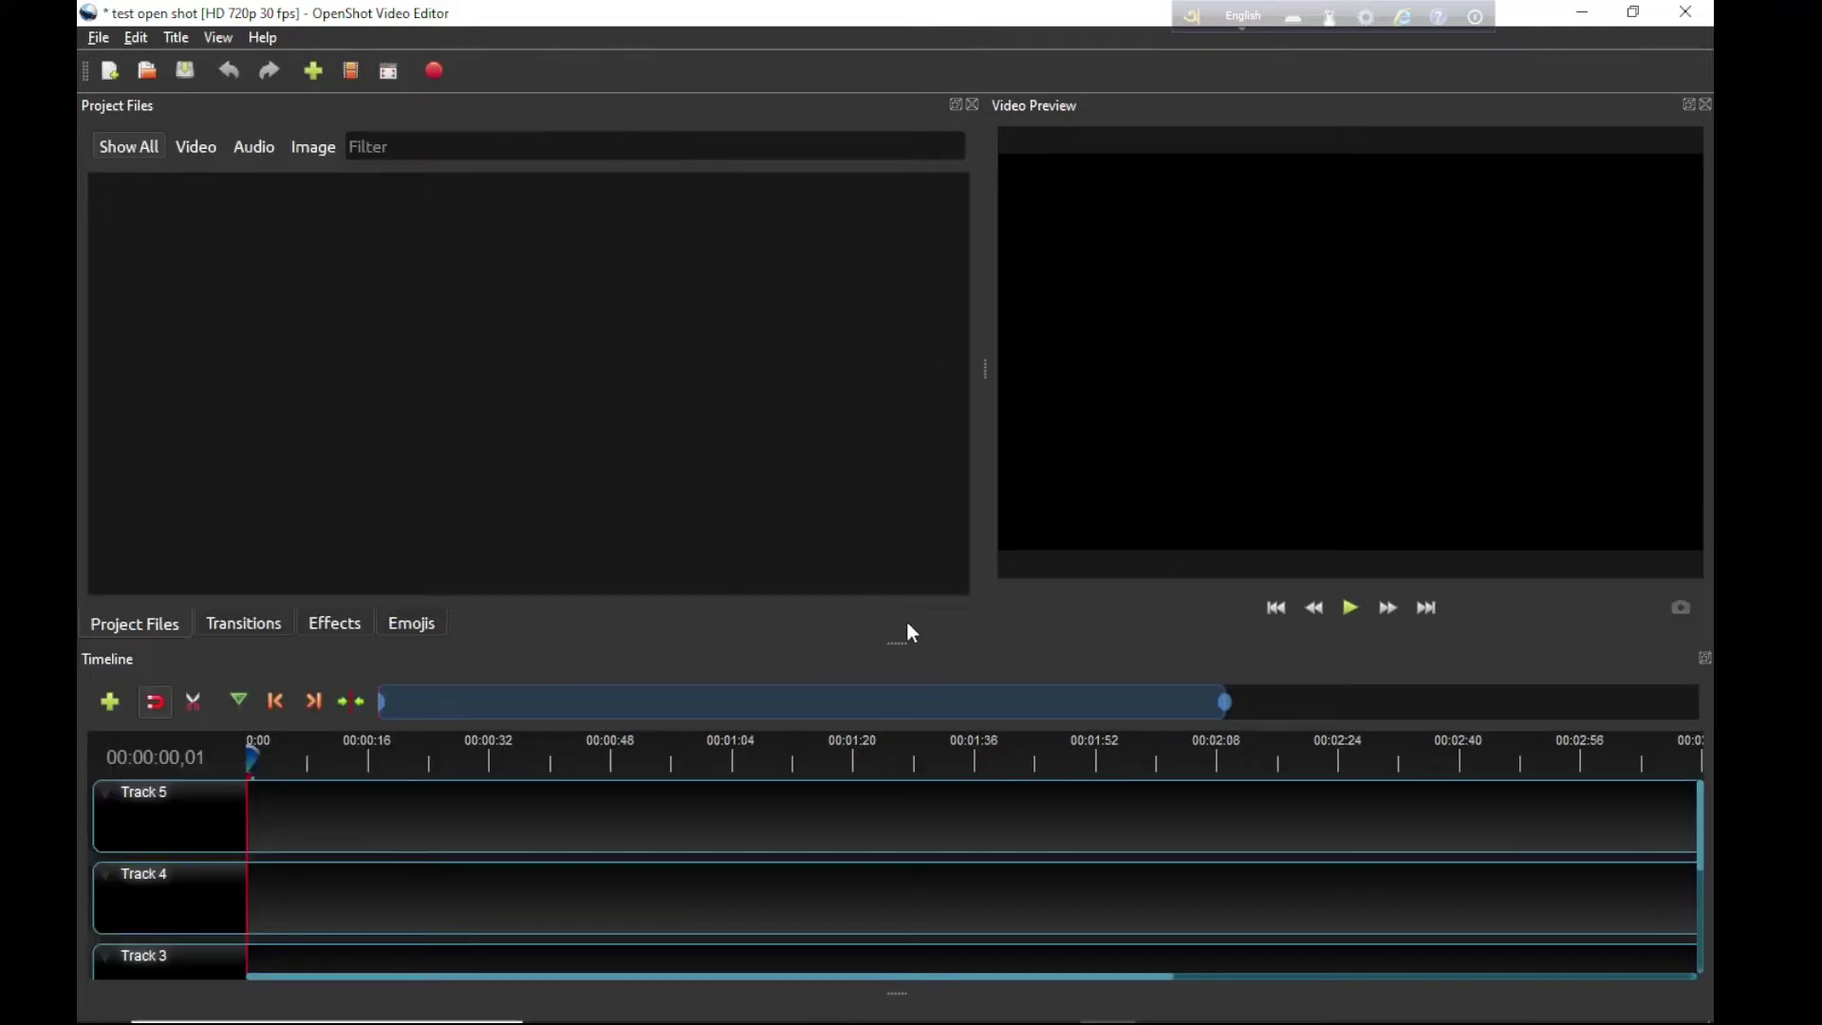
left_click_drag(897, 644, 900, 485)
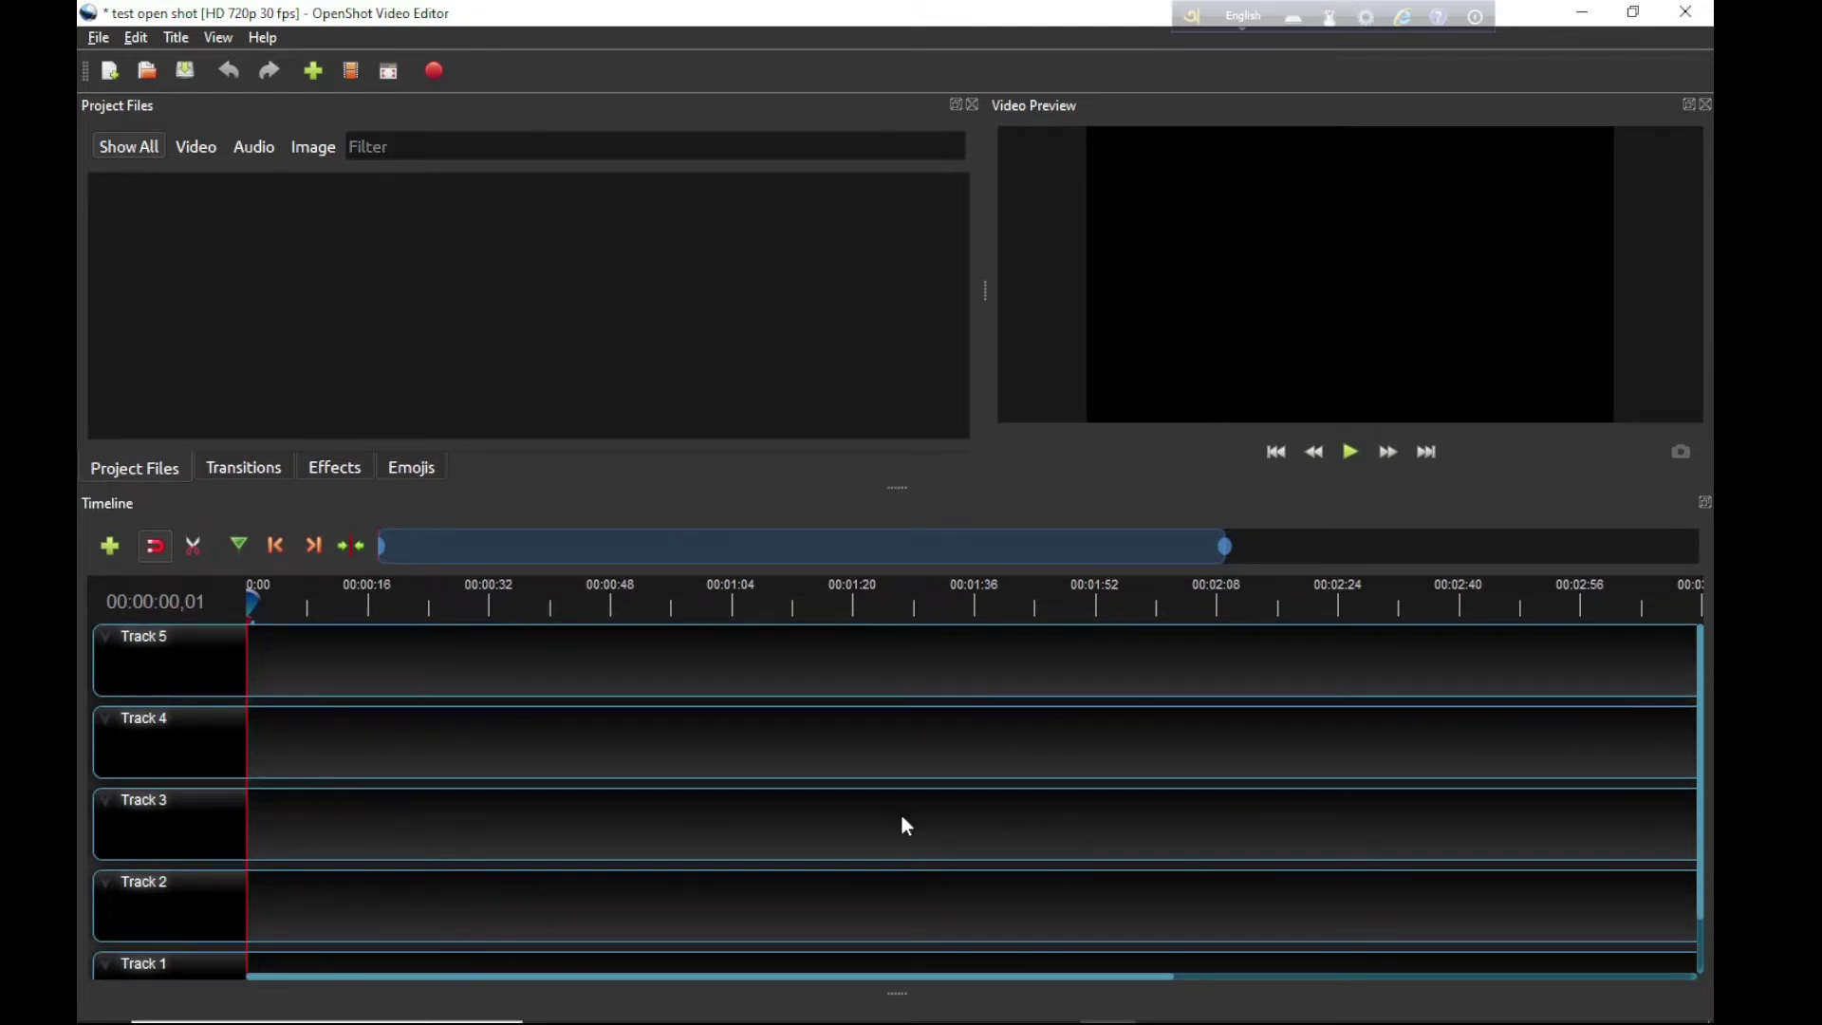
Step: Lock the panel layout with Freeze View and save the project
left_click(215, 37)
mouse_move(399, 116)
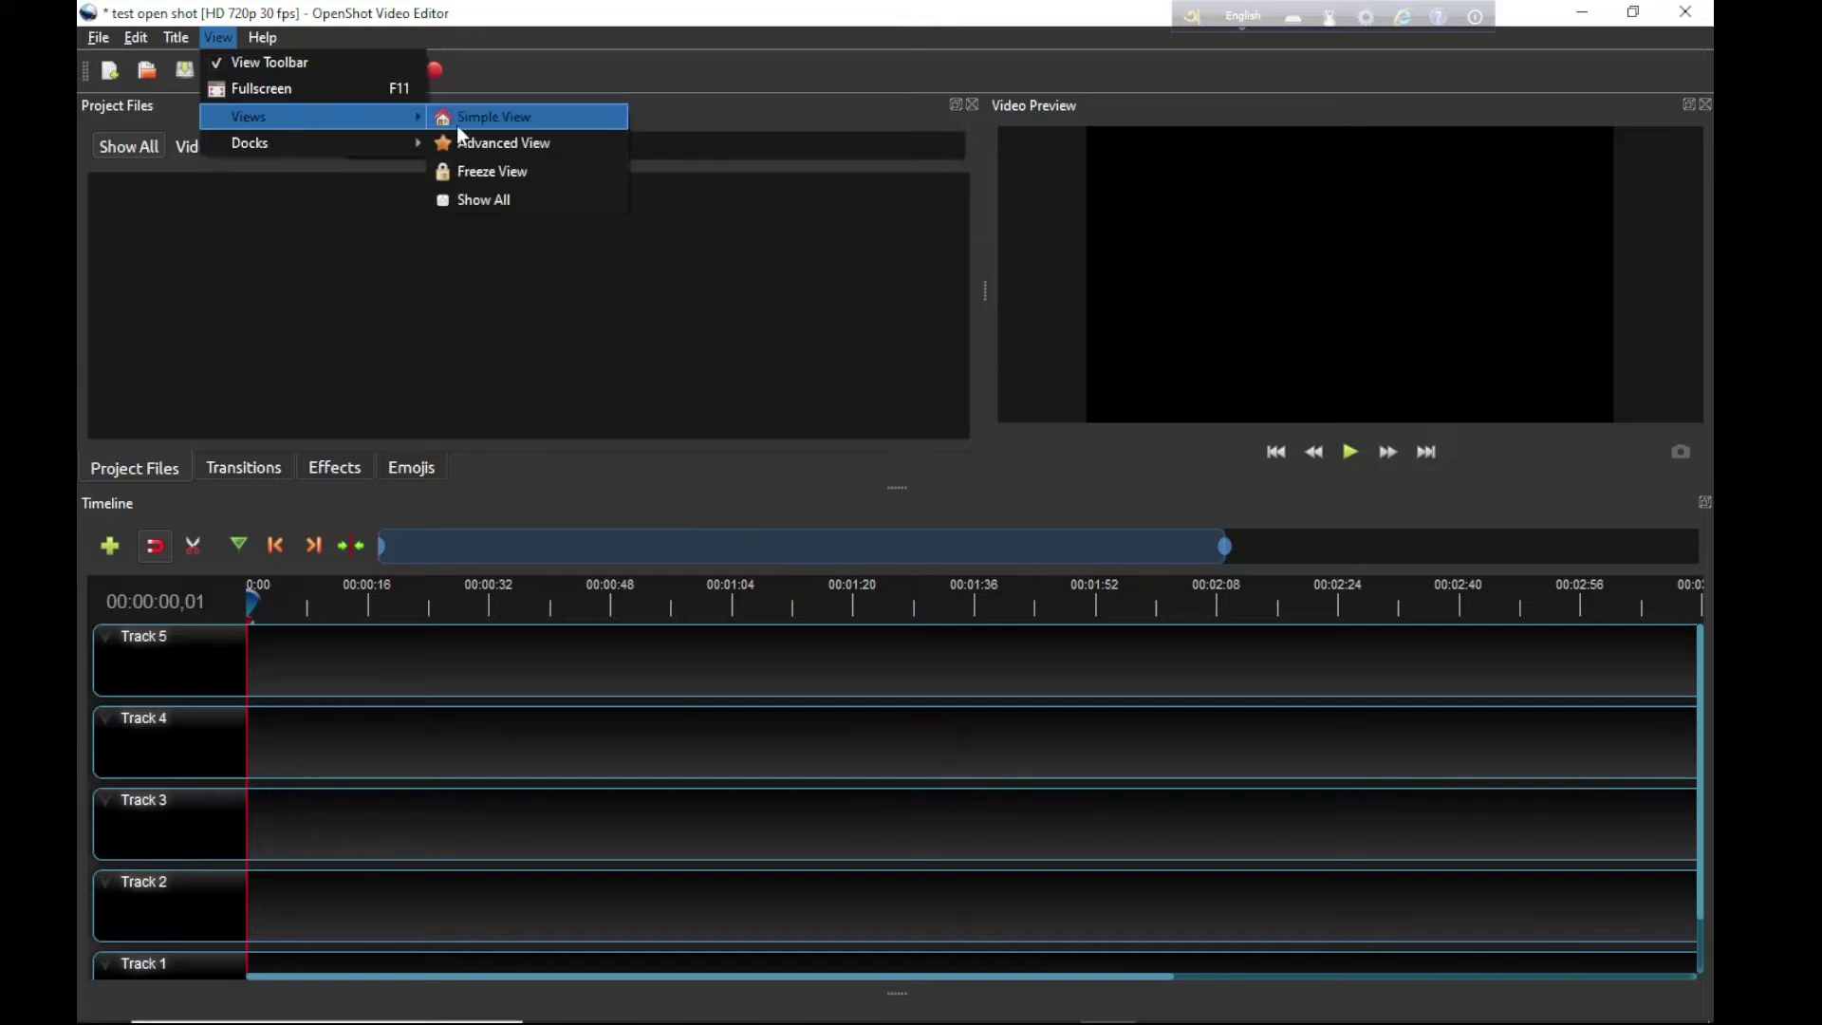
left_click(497, 172)
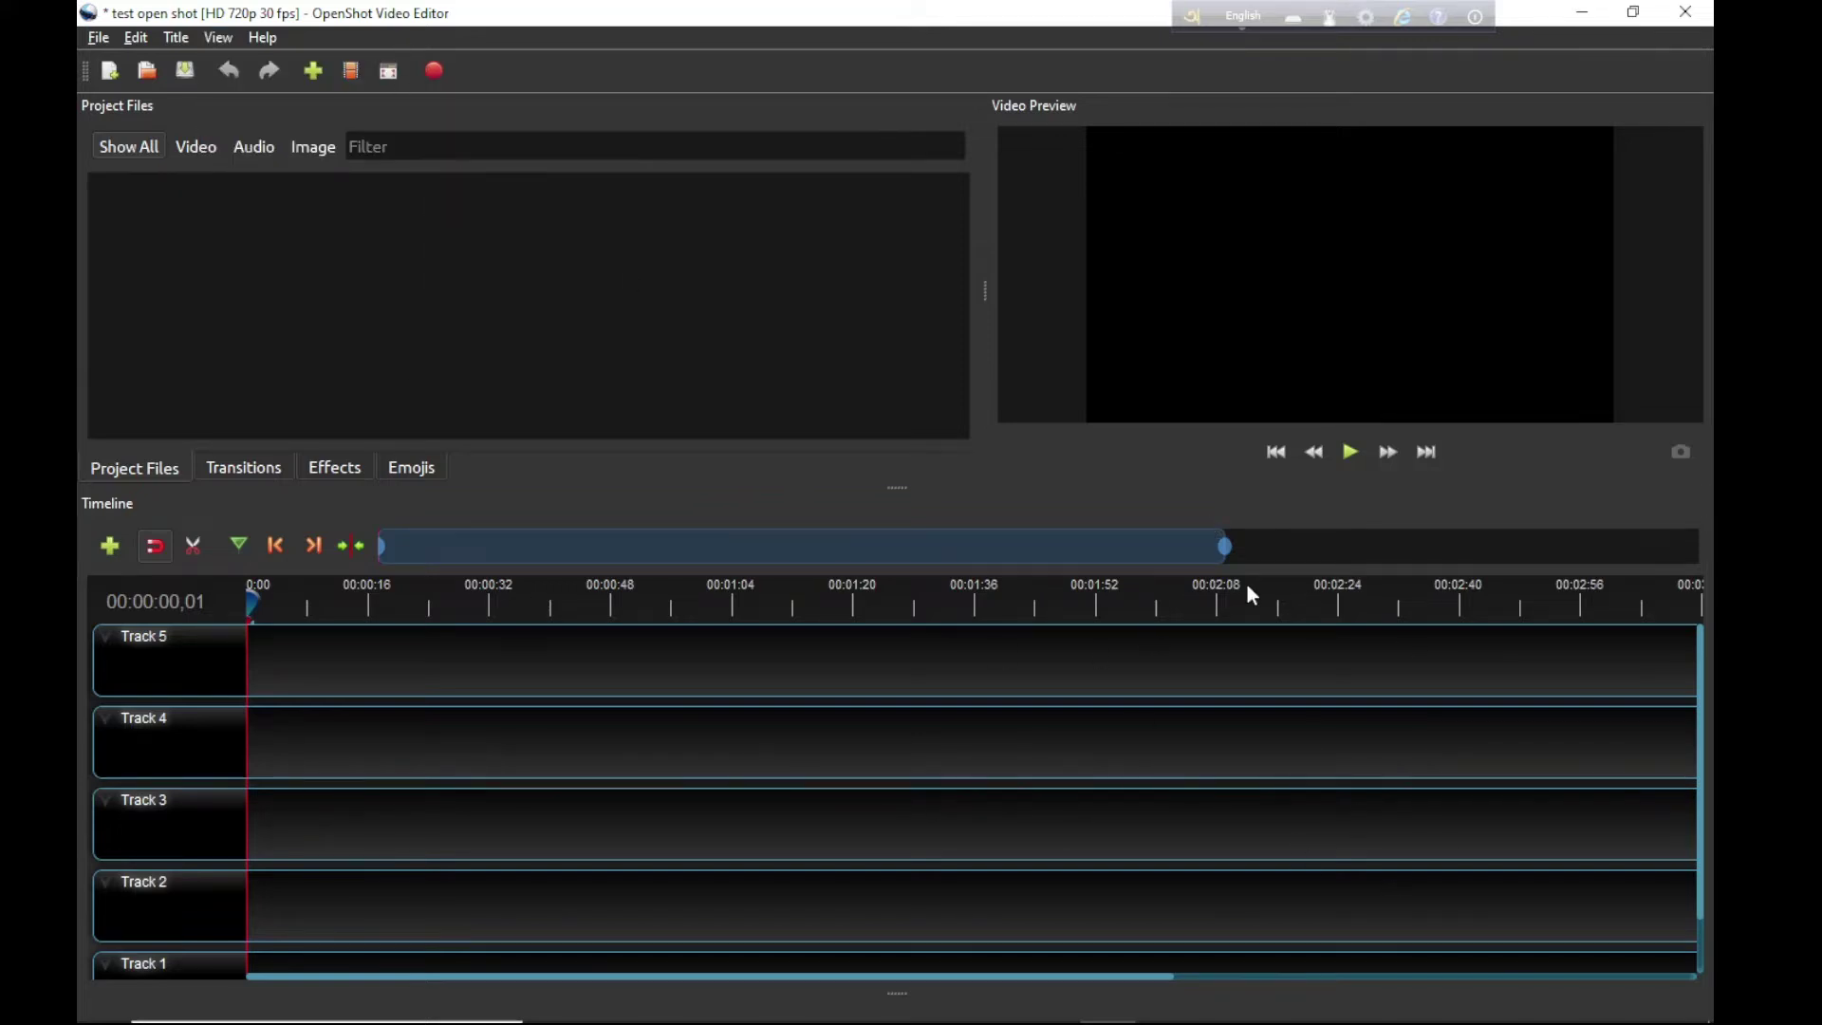
key("ctrl+s")
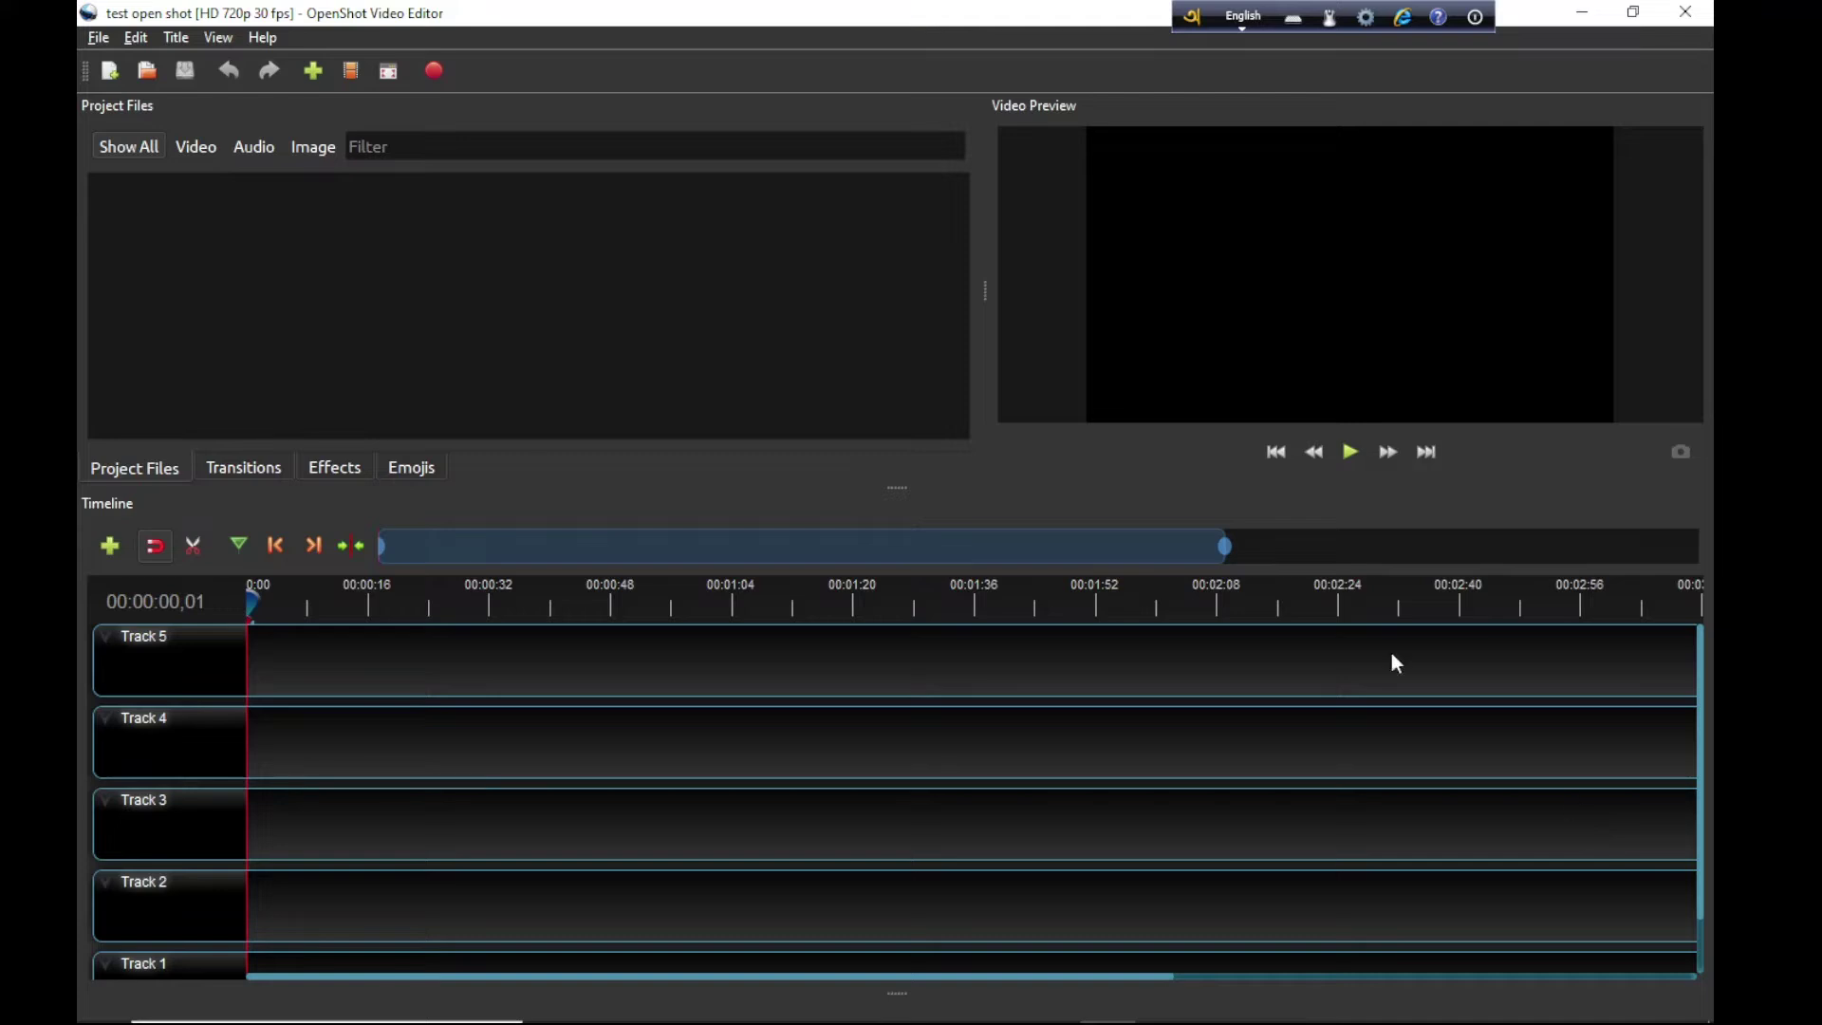
Step: Open the preferences and review the general settings, the preview settings and the available default profiles
left_click(102, 40)
mouse_move(133, 40)
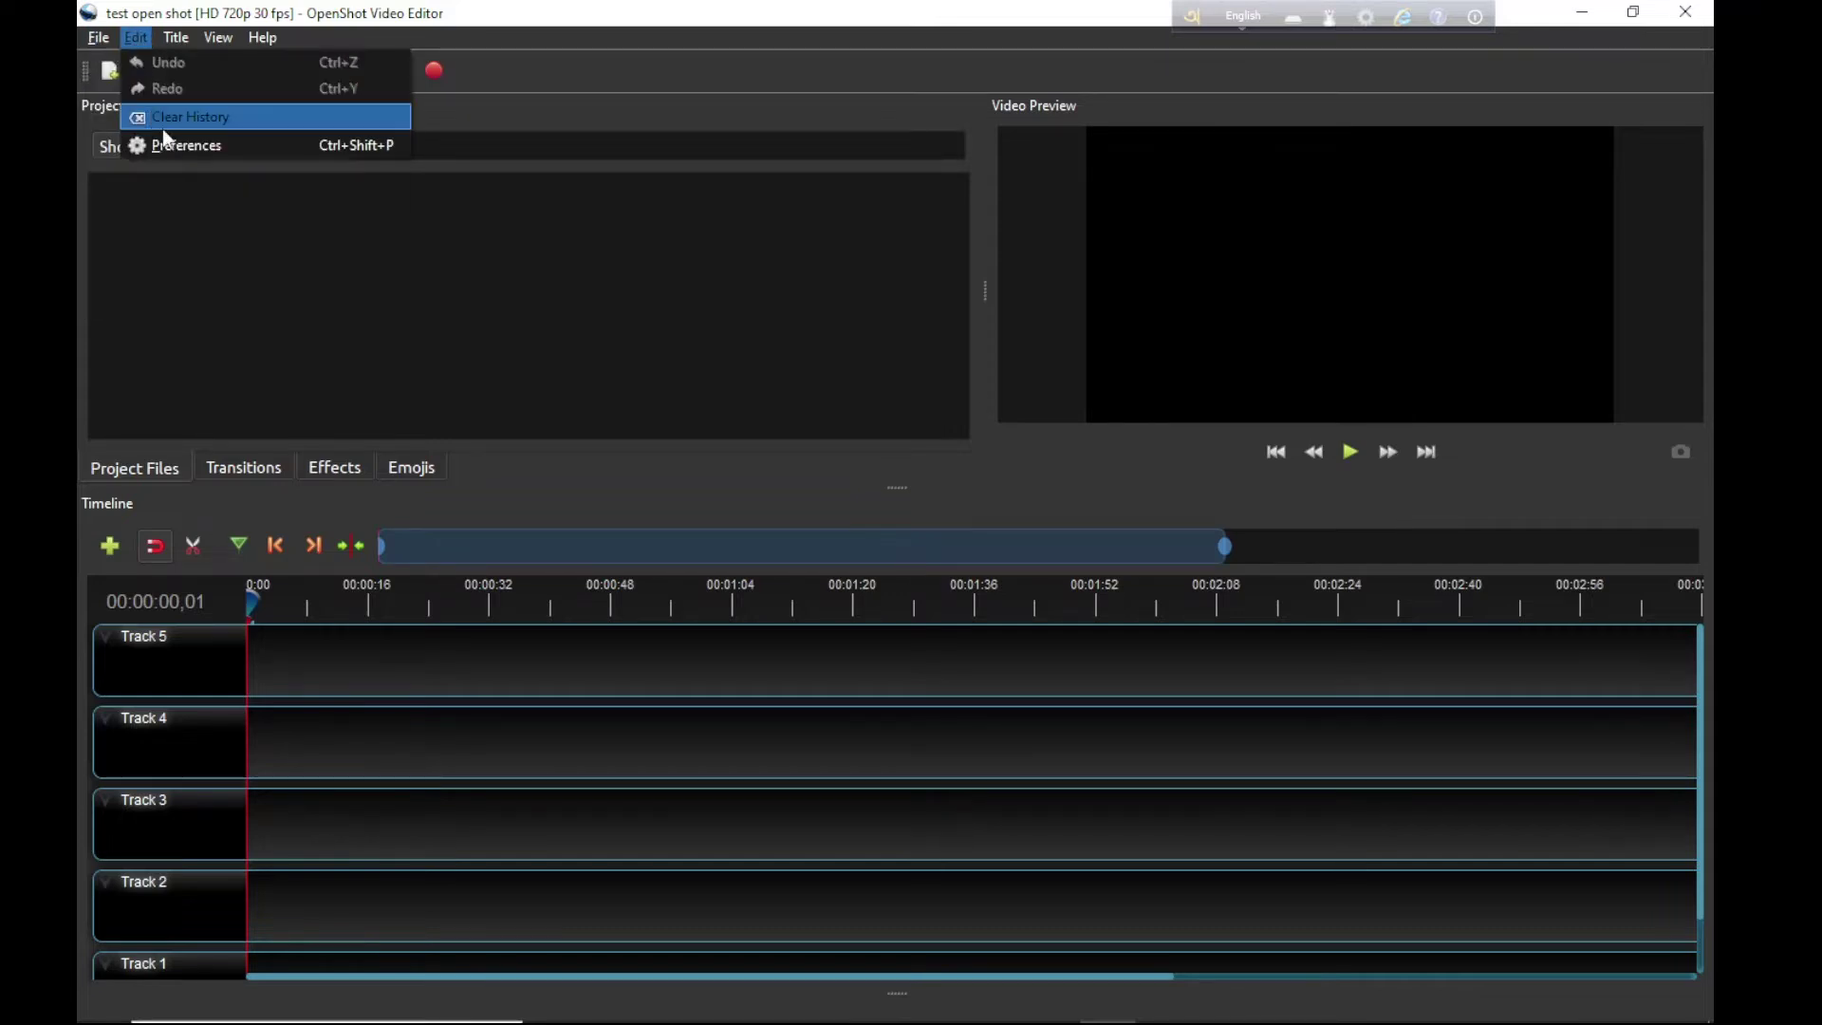
left_click(185, 148)
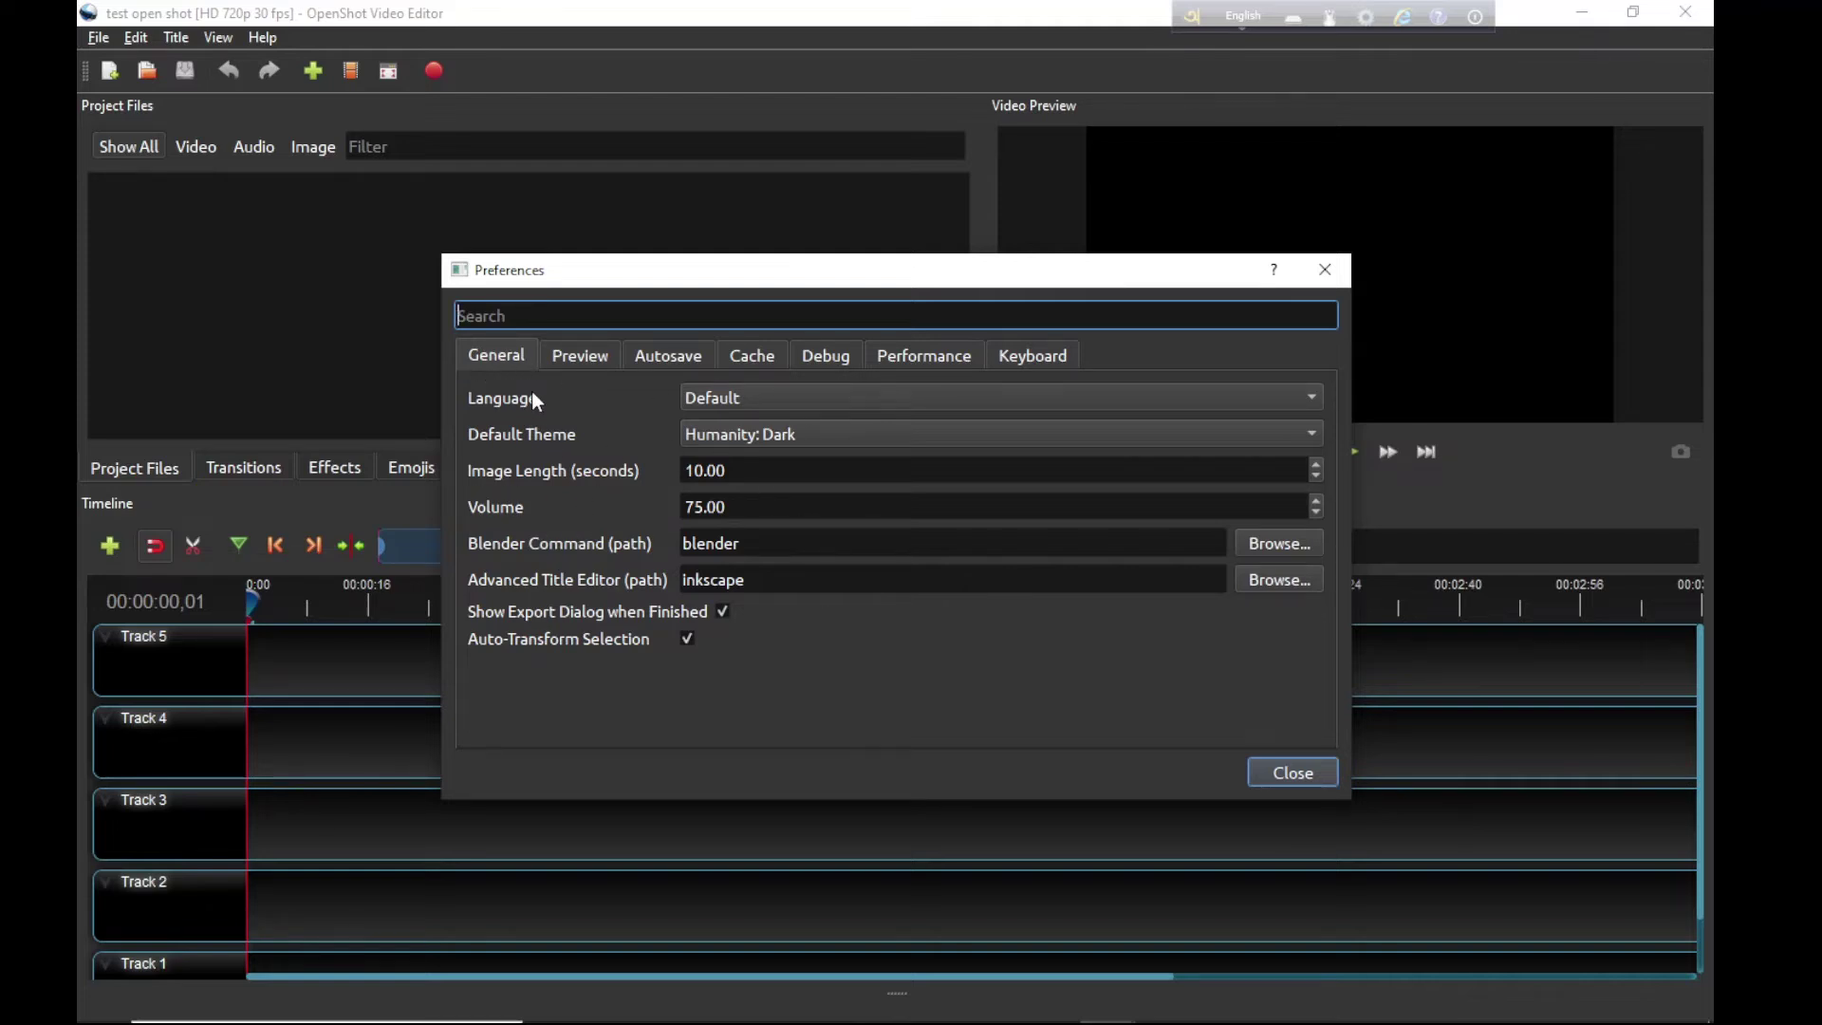
left_click(573, 357)
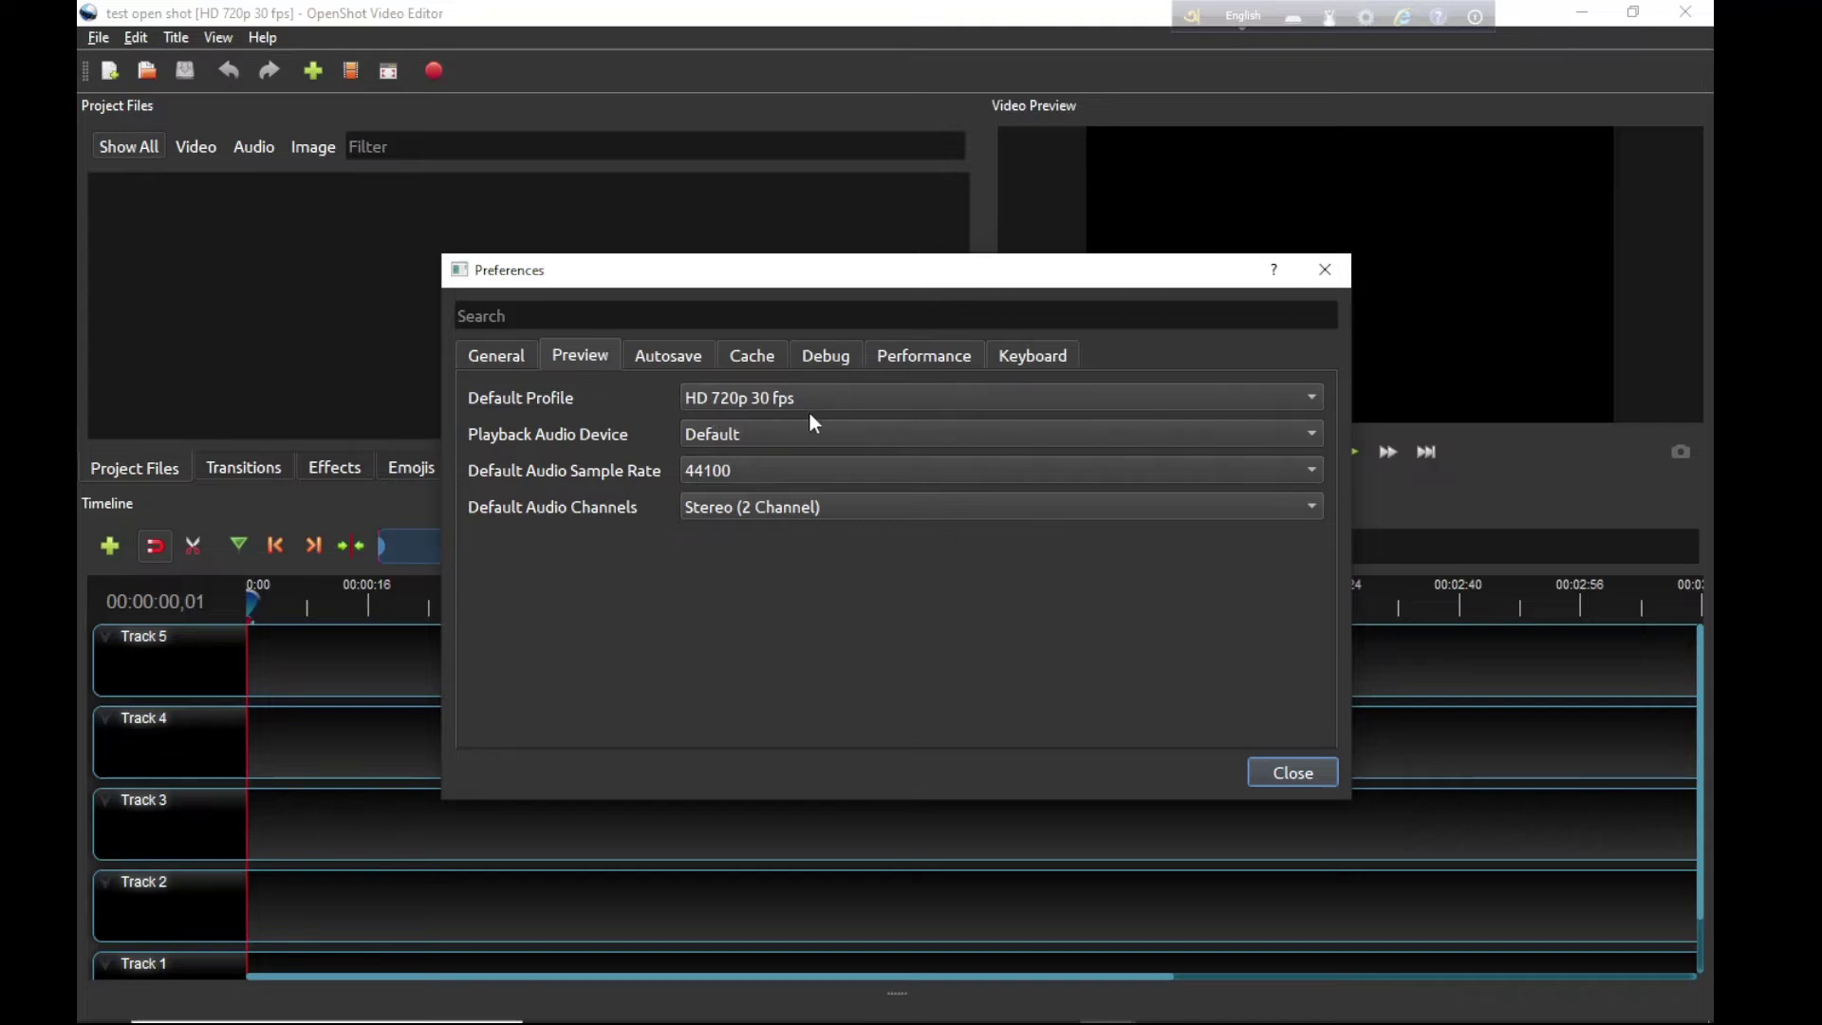
left_click(753, 405)
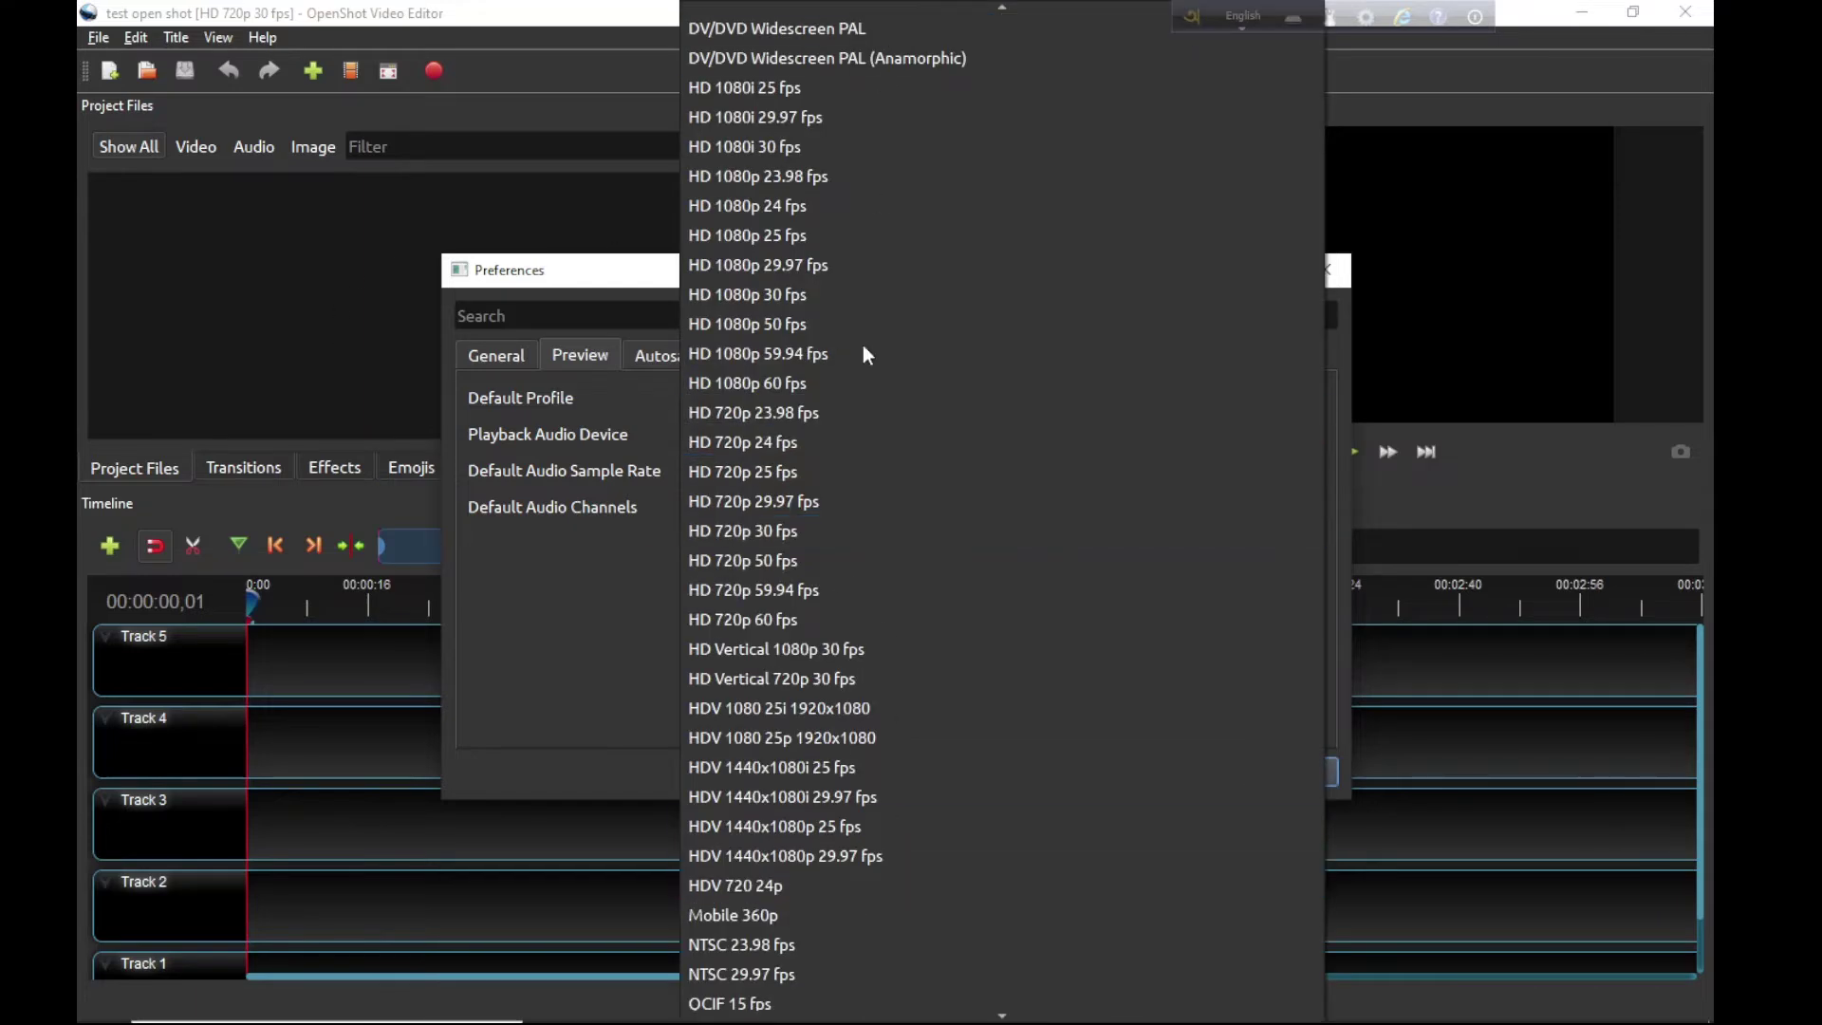
left_click(550, 674)
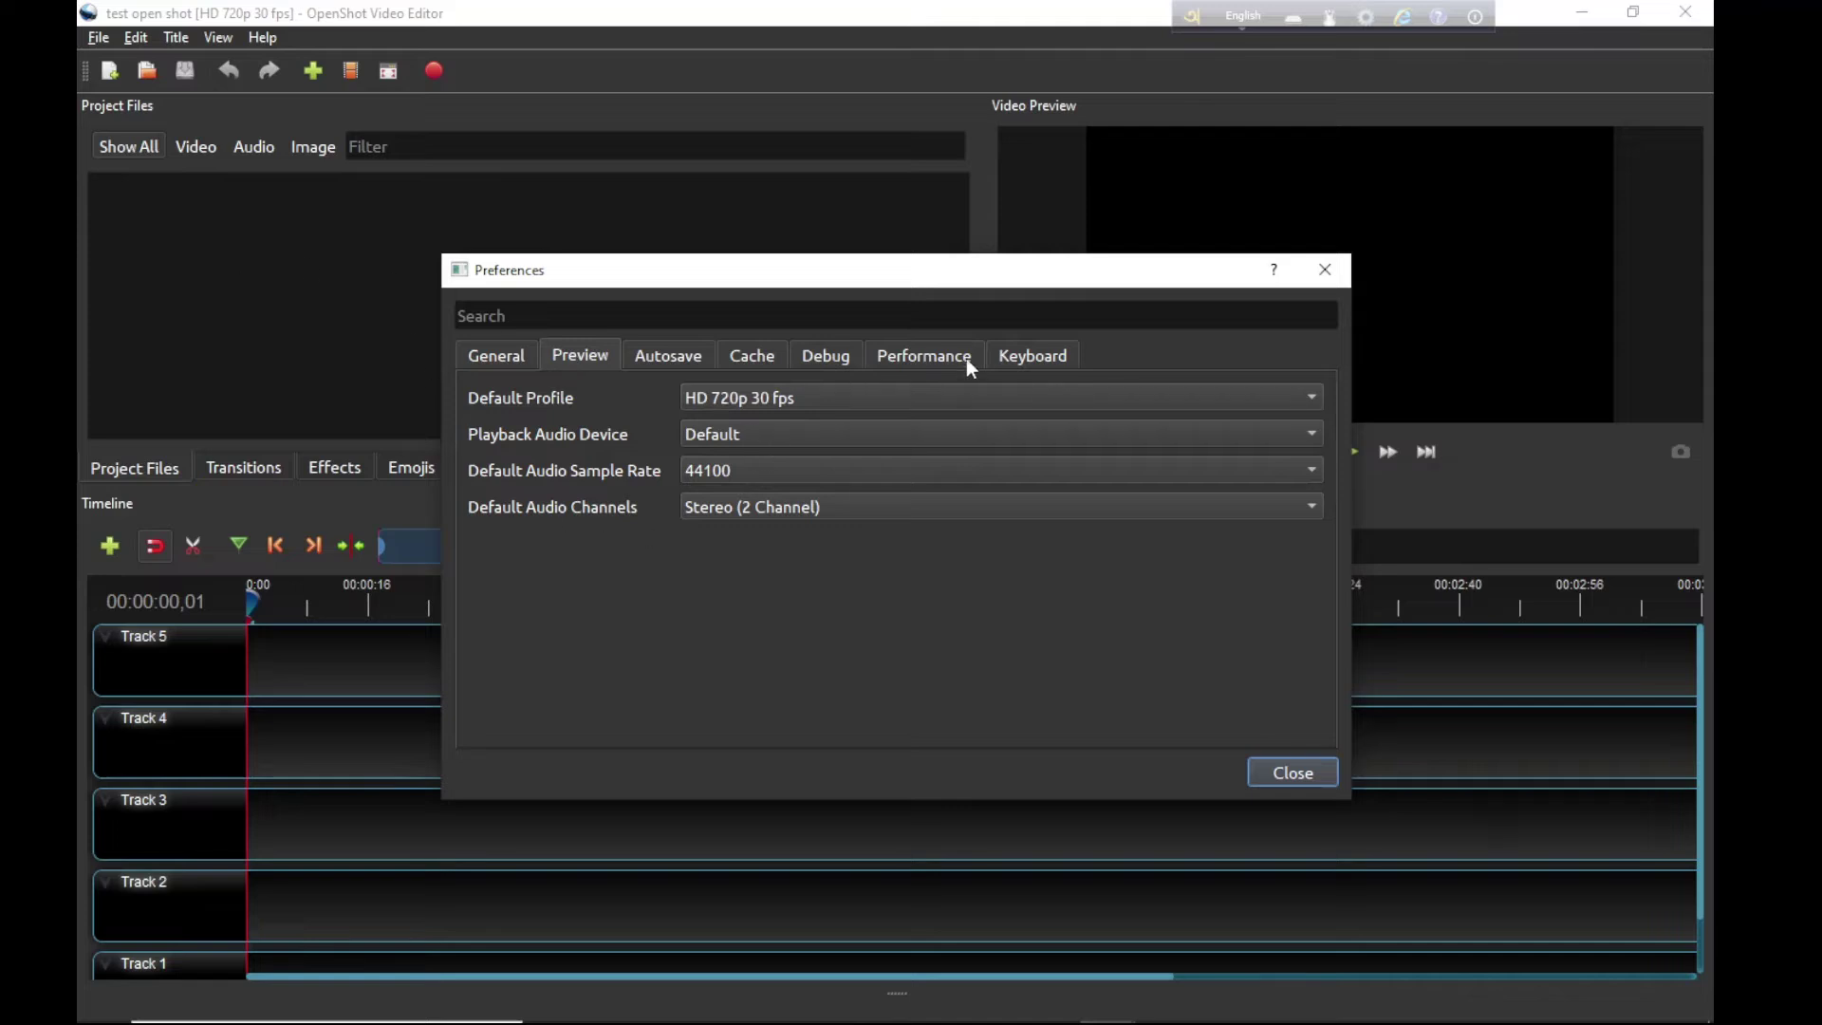
Step: Review the list of keyboard shortcuts in the preferences, and close the preferences
left_click(1015, 366)
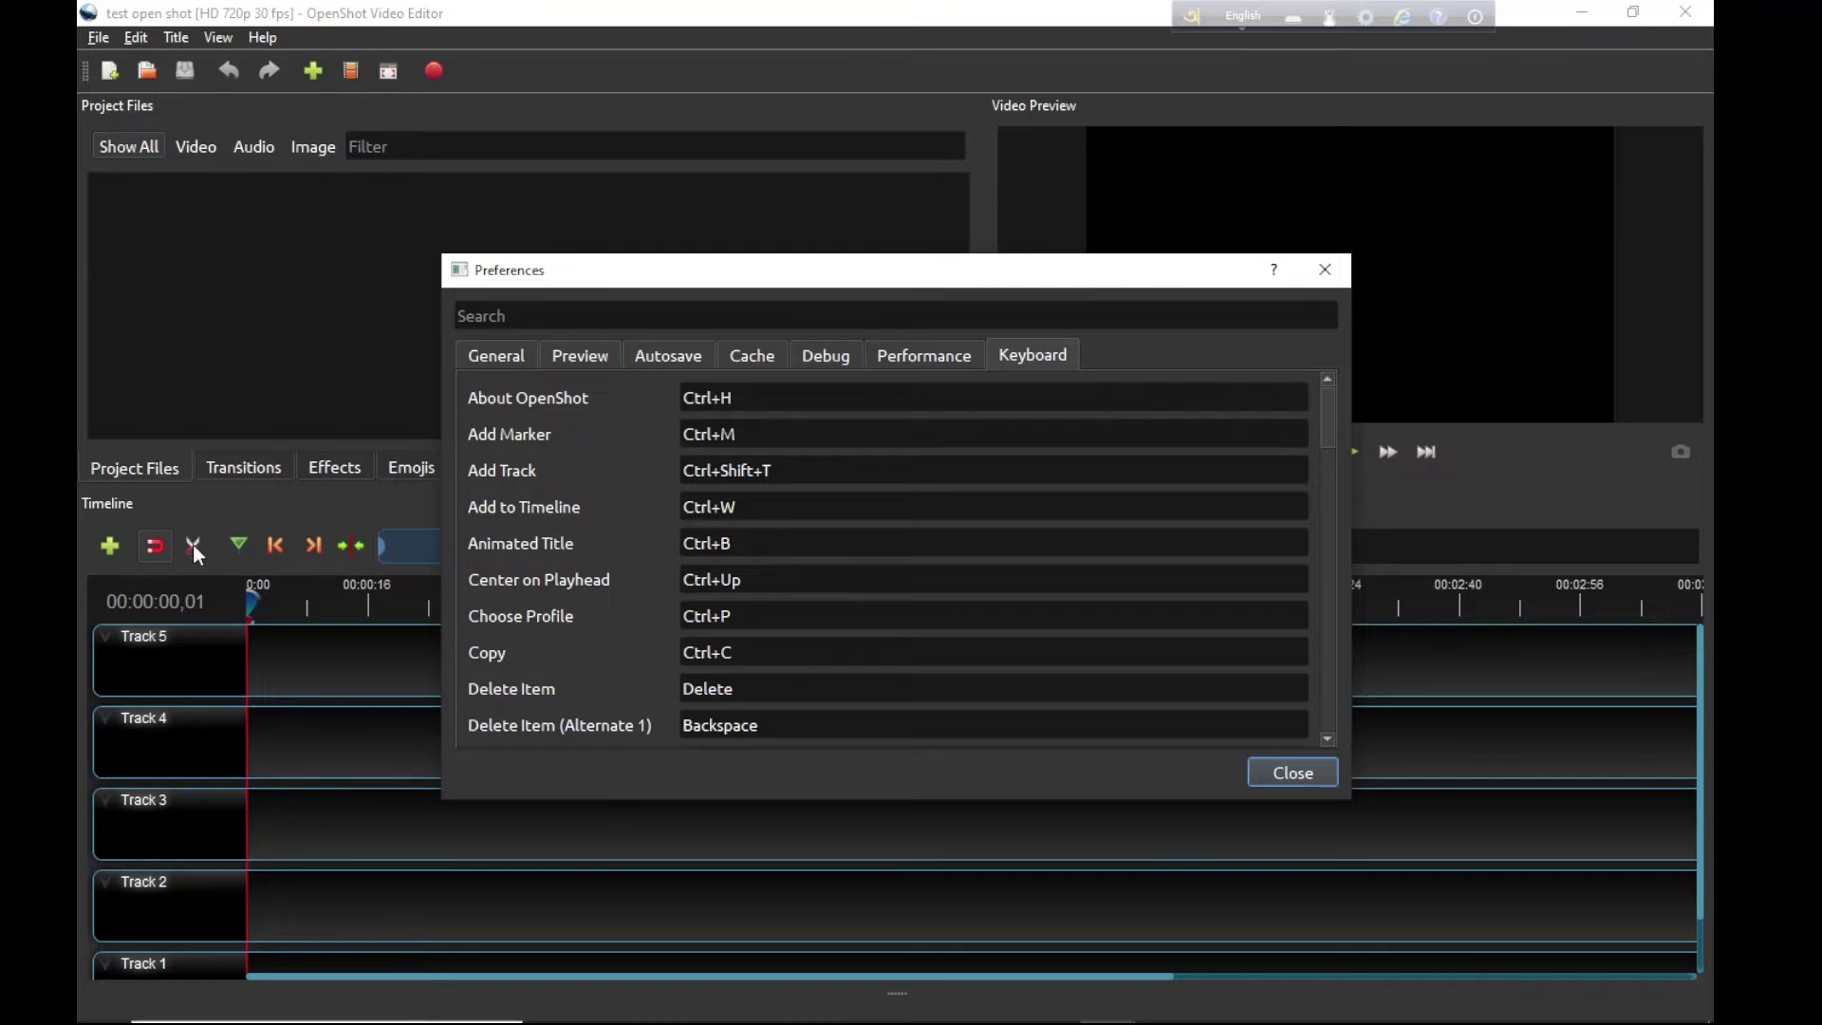
scroll(623, 541, "down", 1)
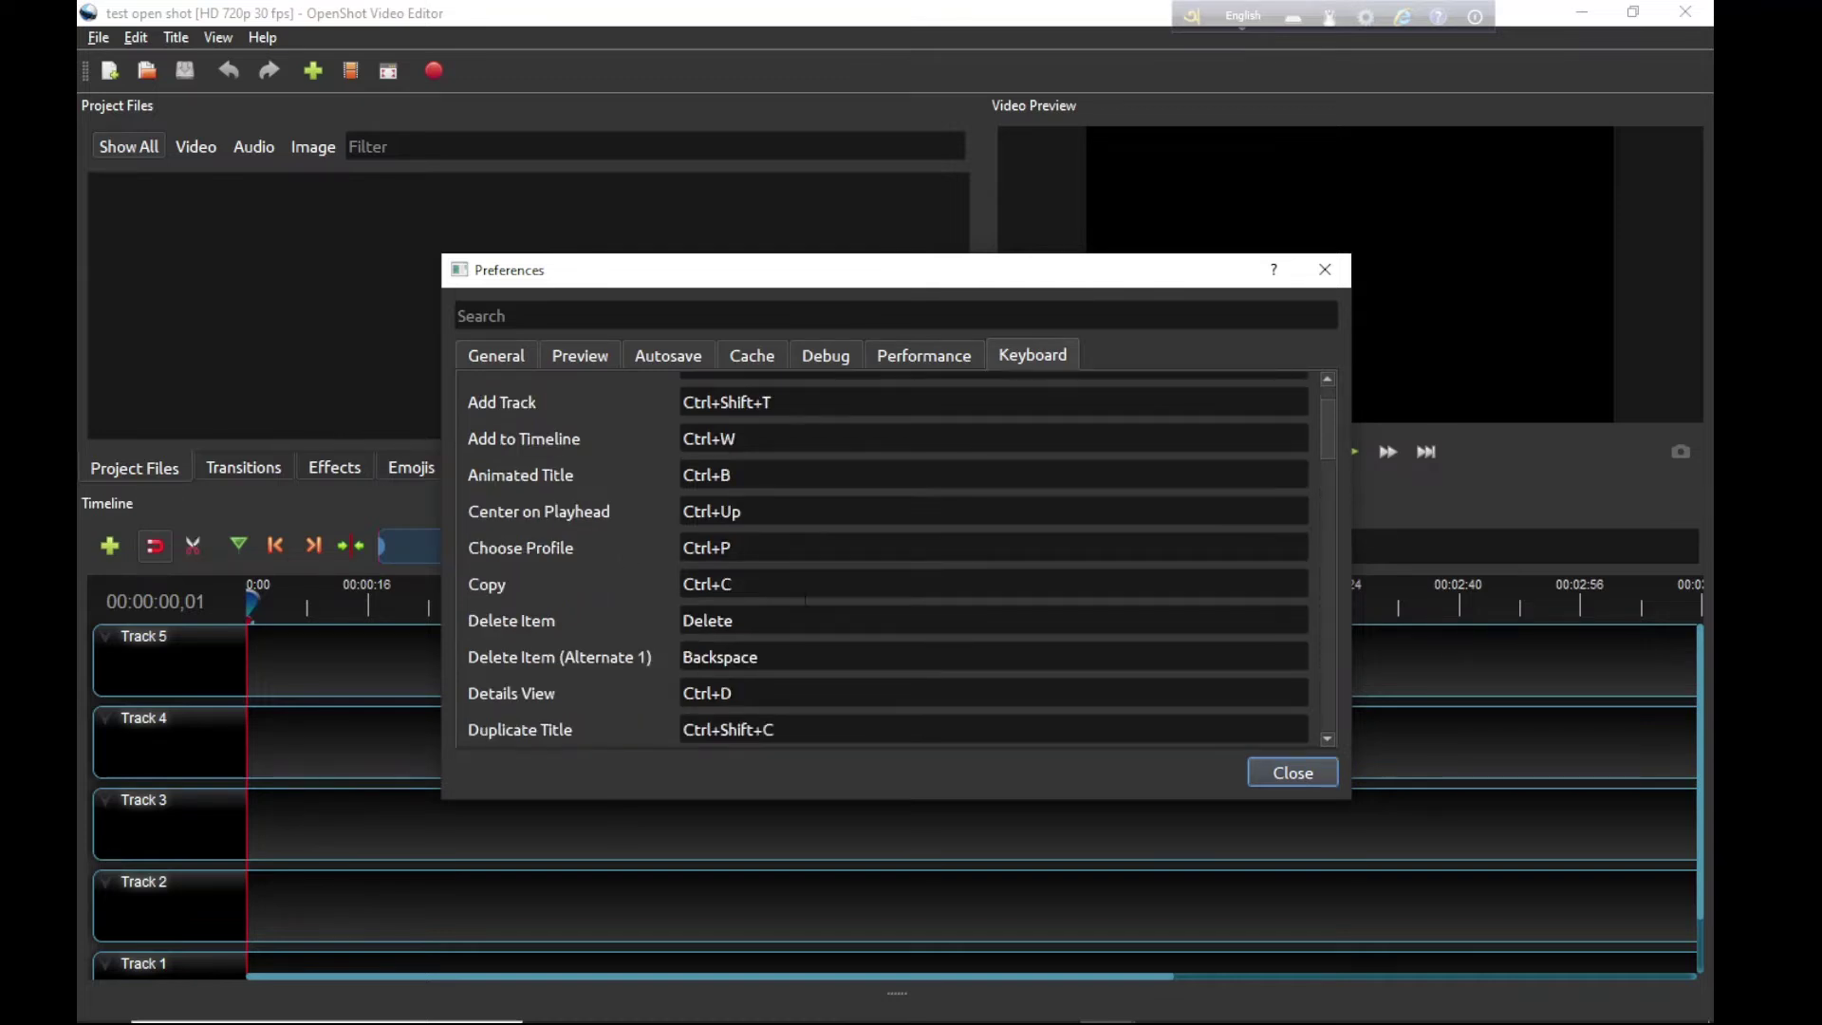
scroll(806, 600, "down", 3)
scroll(890, 628, "down", 6)
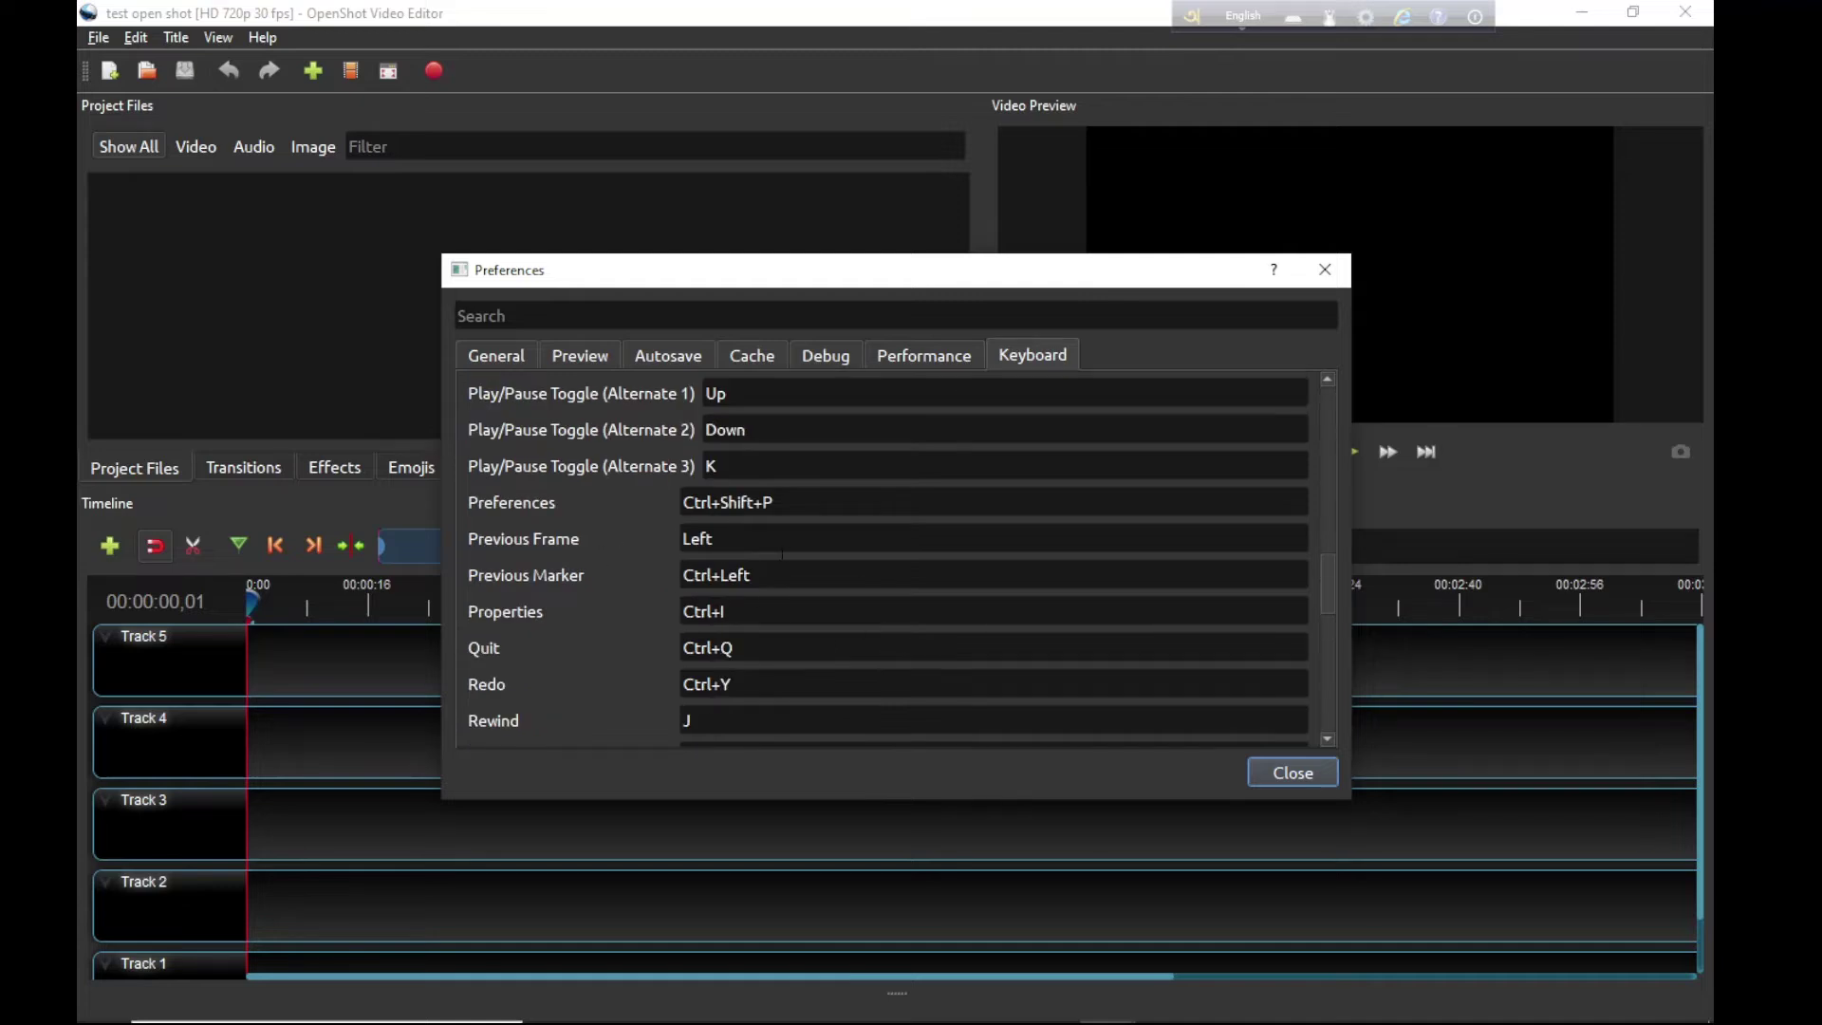
scroll(916, 683, "up", 10)
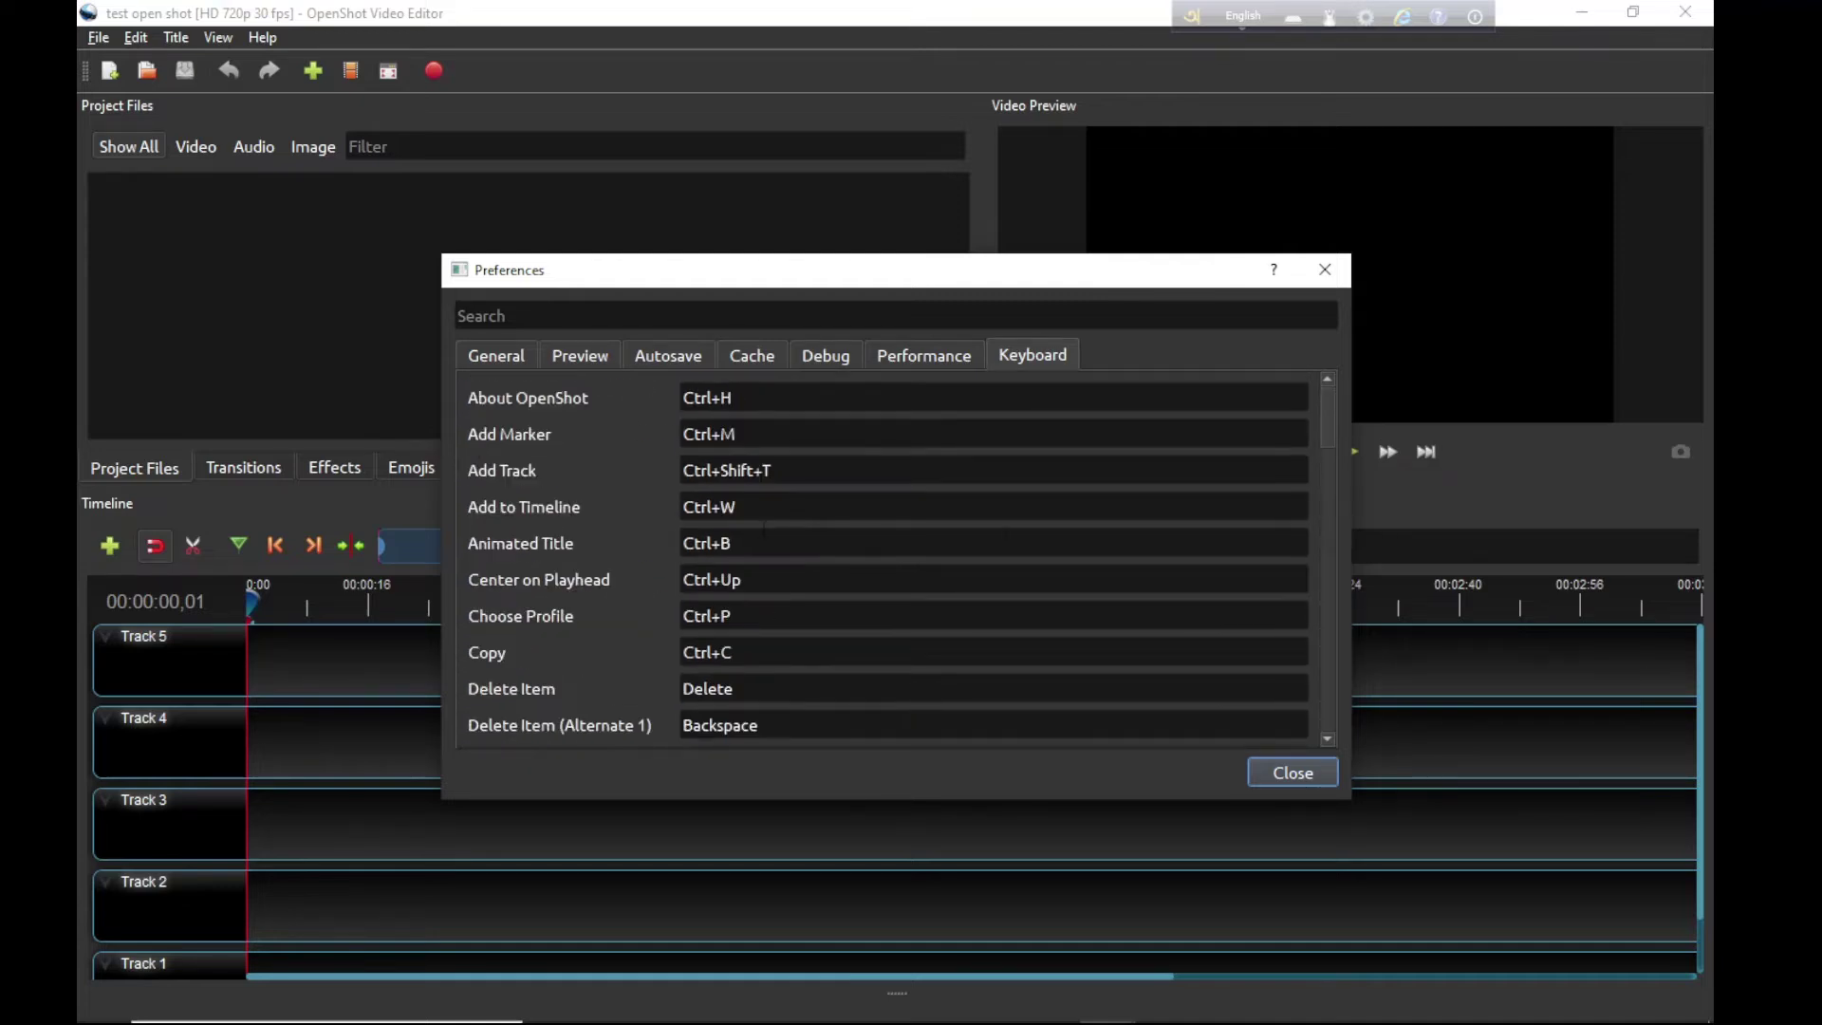
left_click(1308, 783)
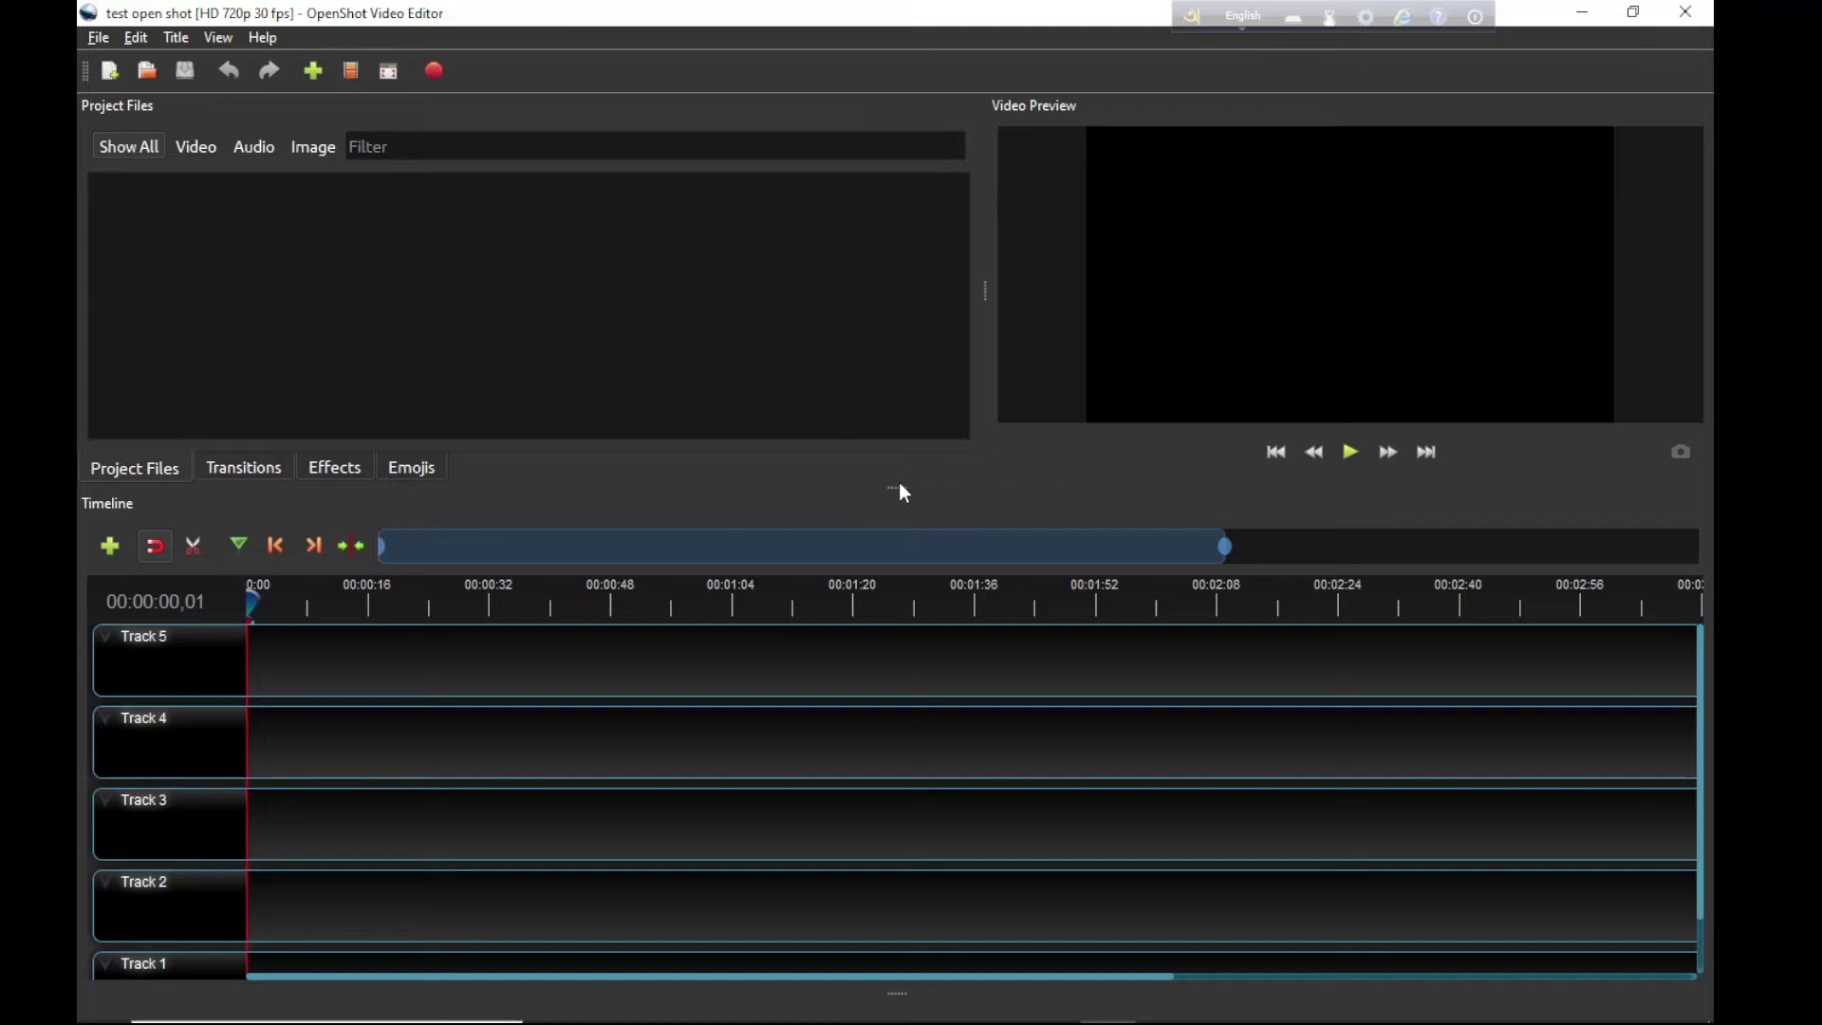
Step: Reduce the timeline's height to give the project files and video preview areas more room
left_click_drag(894, 486, 894, 588)
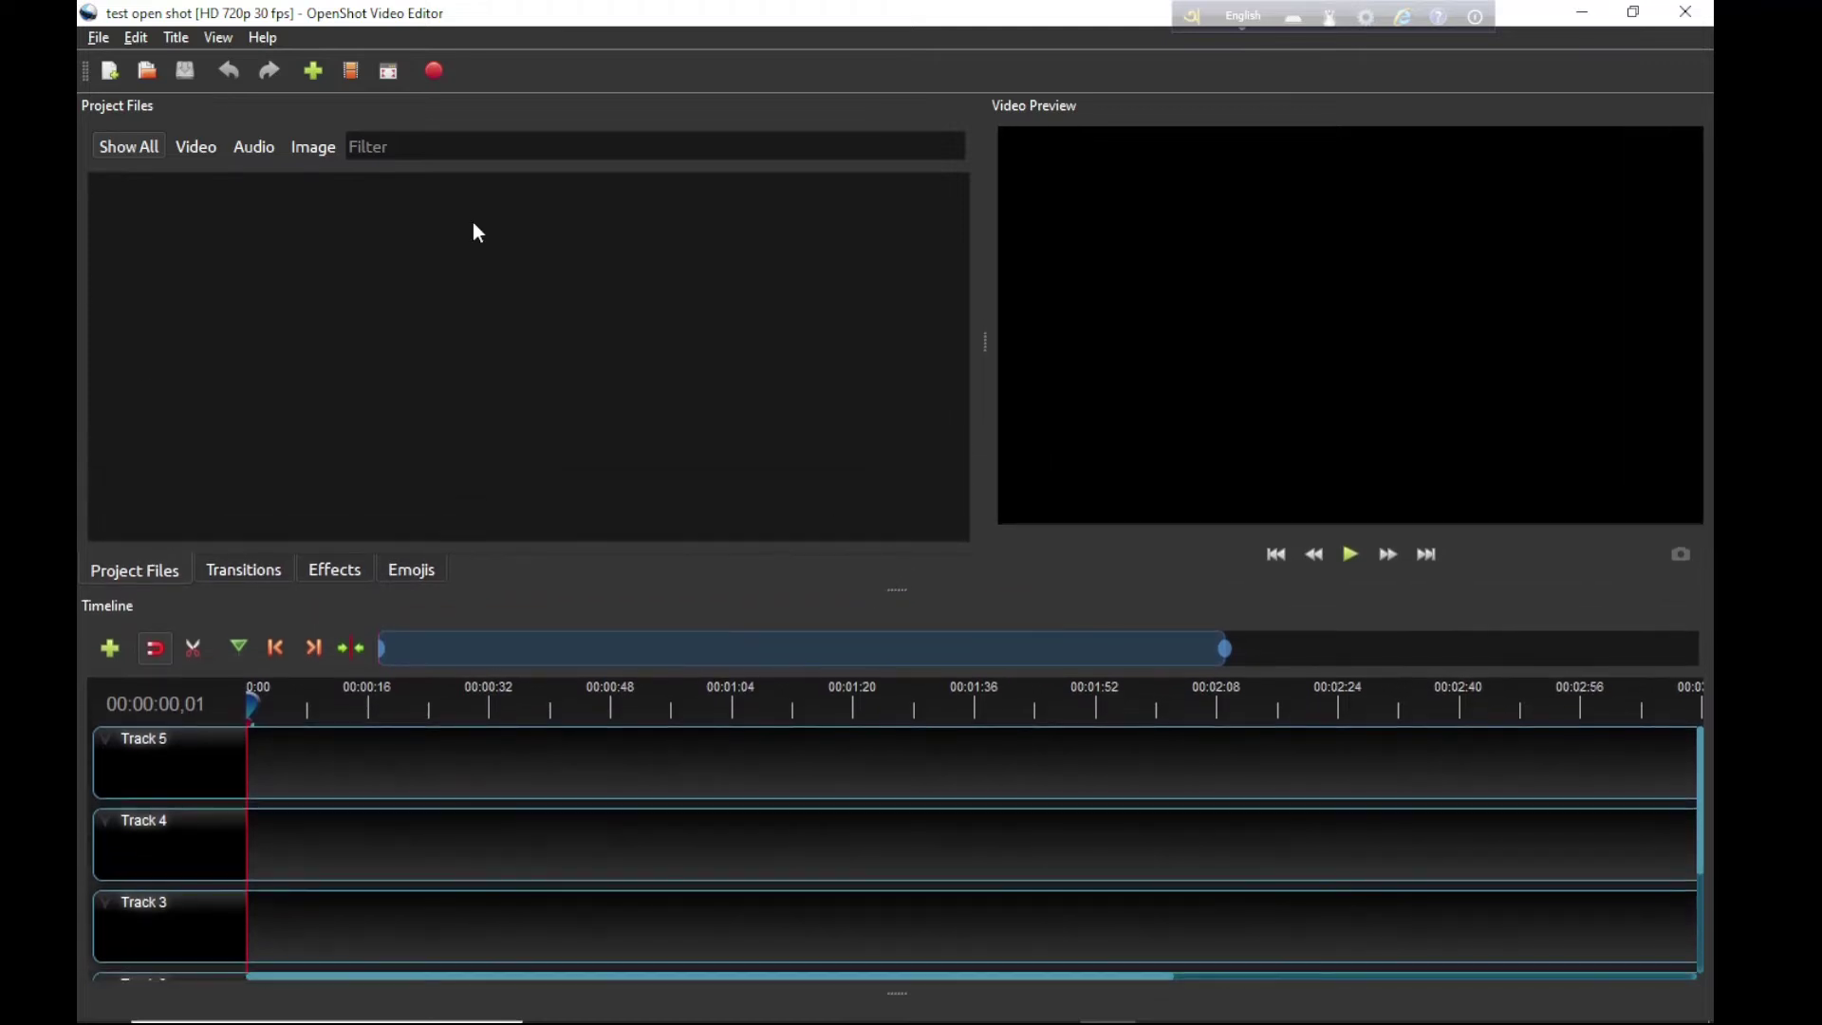
left_click(99, 40)
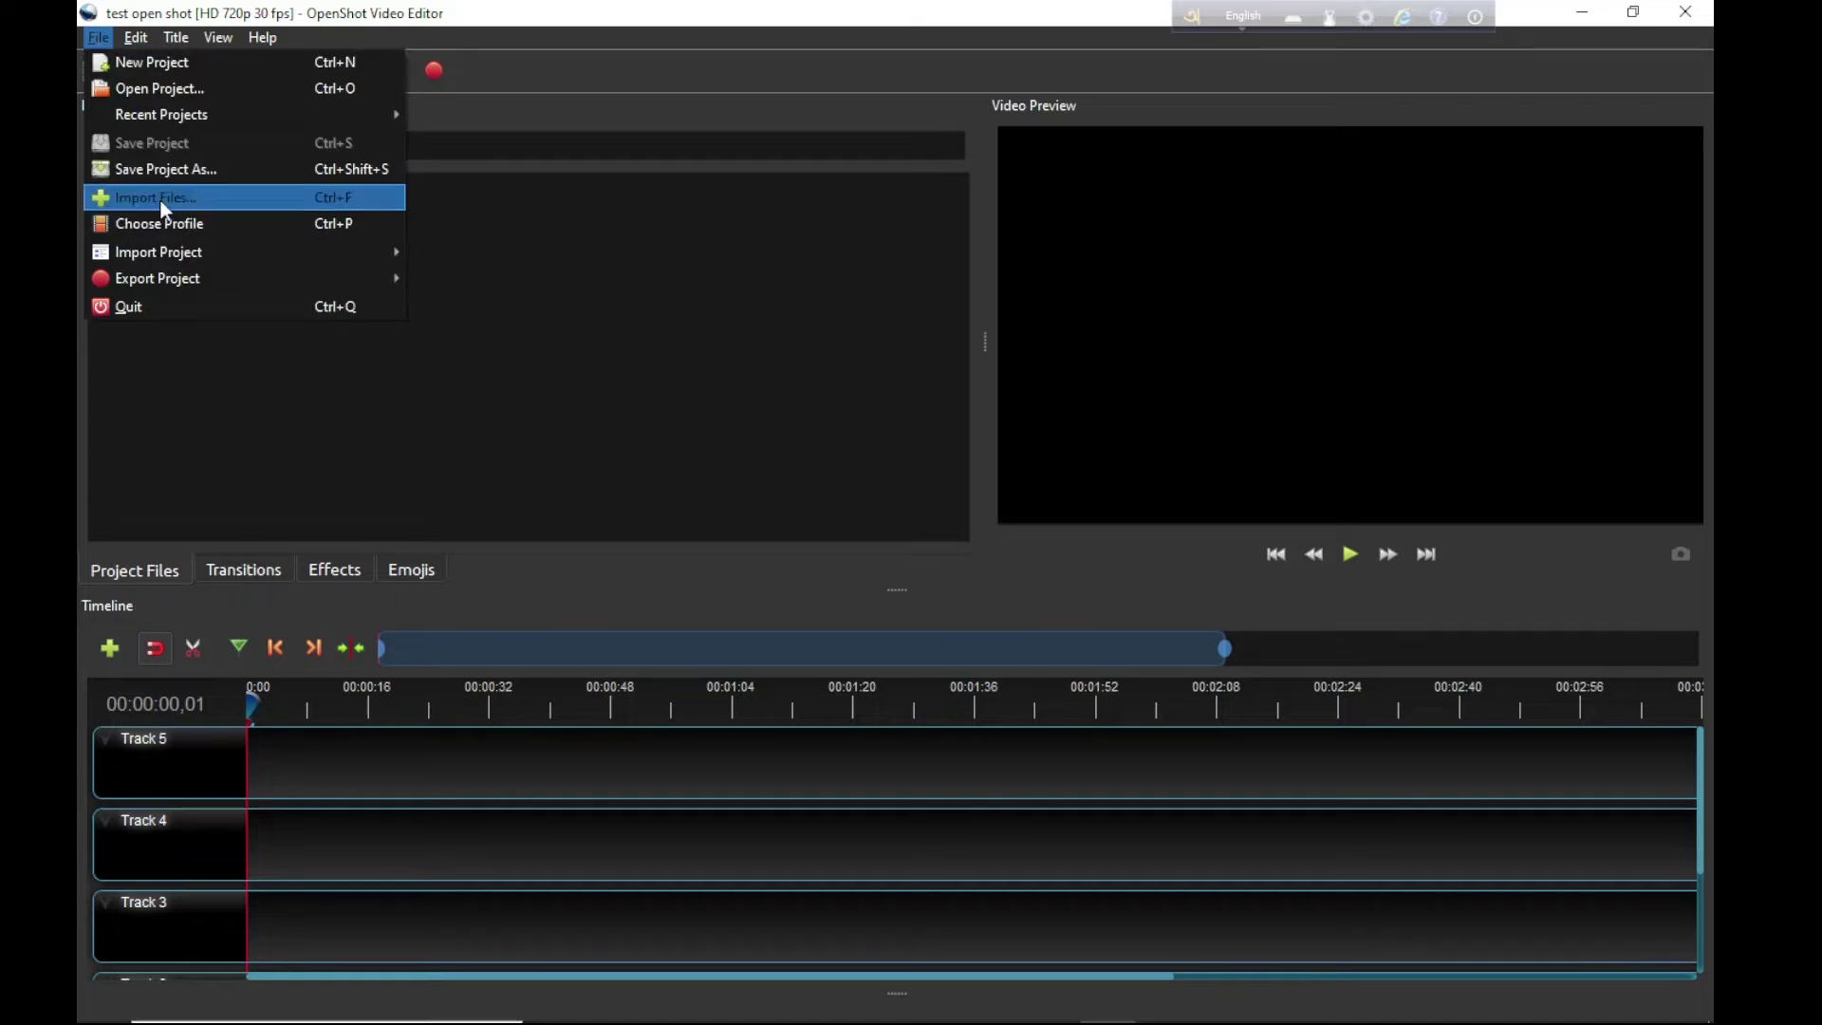
left_click(659, 358)
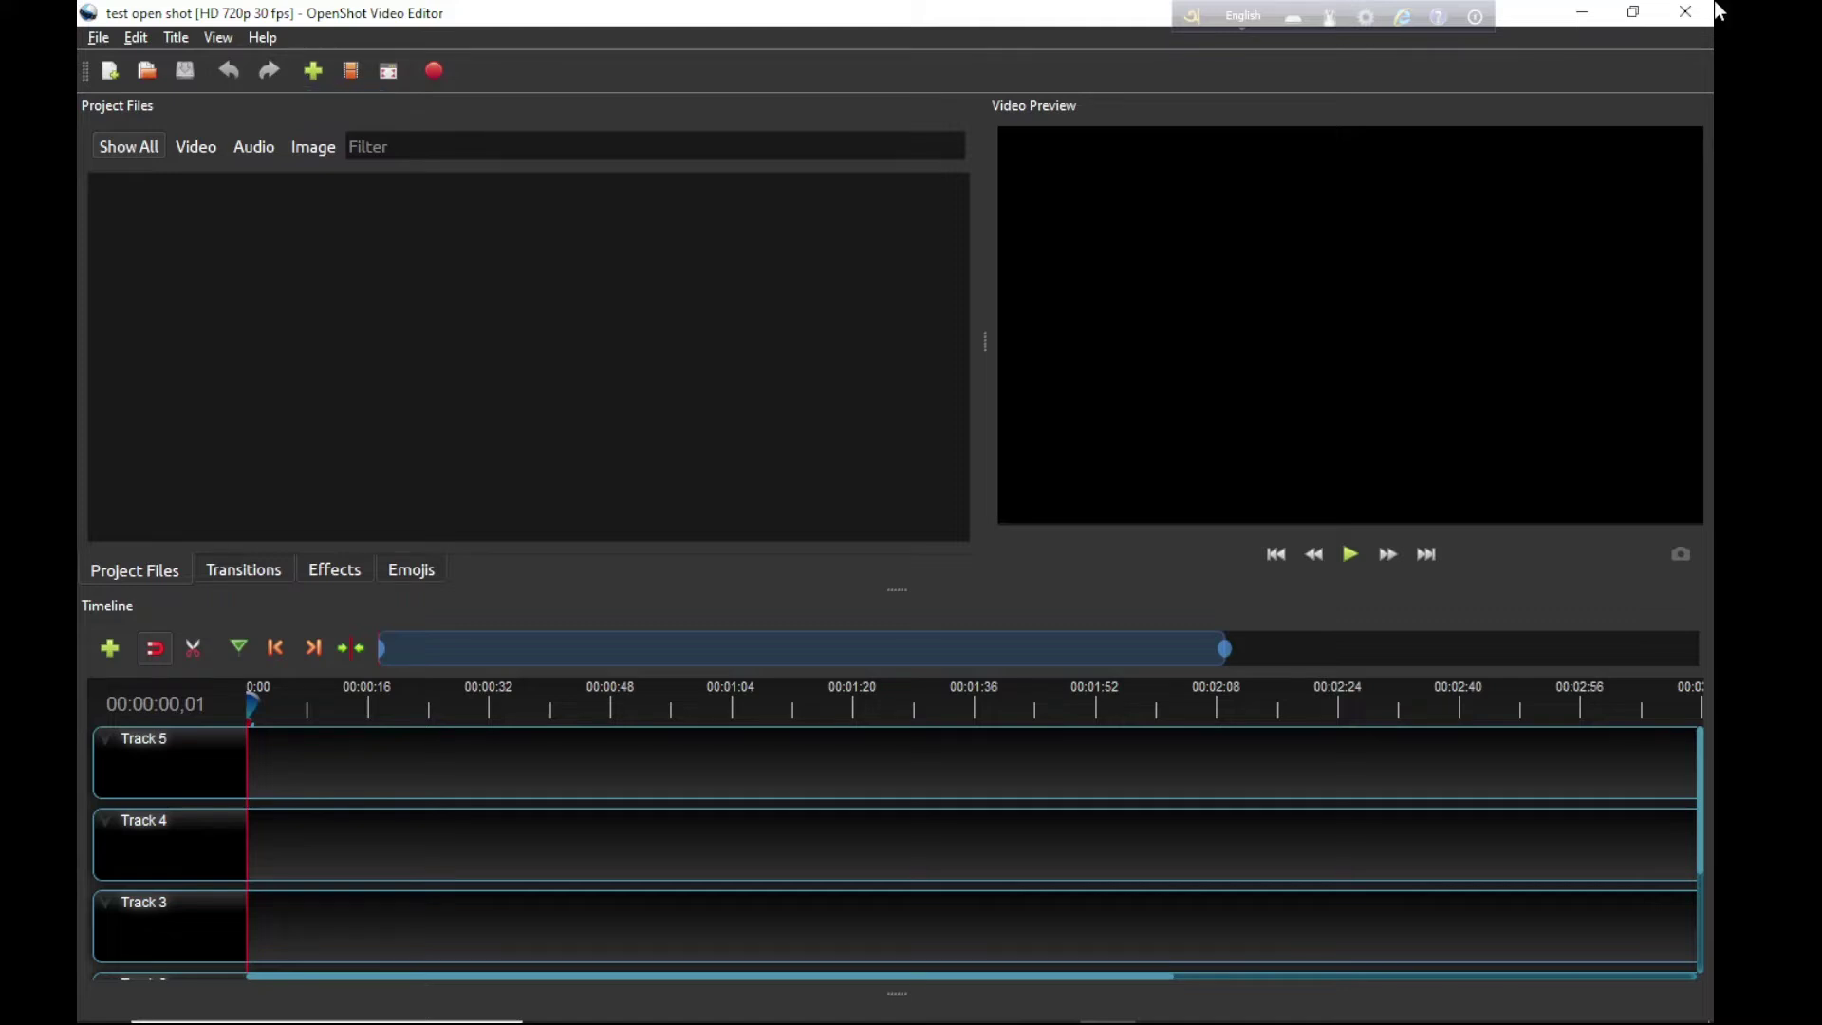
Step: Shrink the editor window, add the picture "anchoring mic2 small" from the Pic folder in File Explorer to the project files, and close the folder
left_click(1633, 12)
left_click_drag(719, 133, 1006, 37)
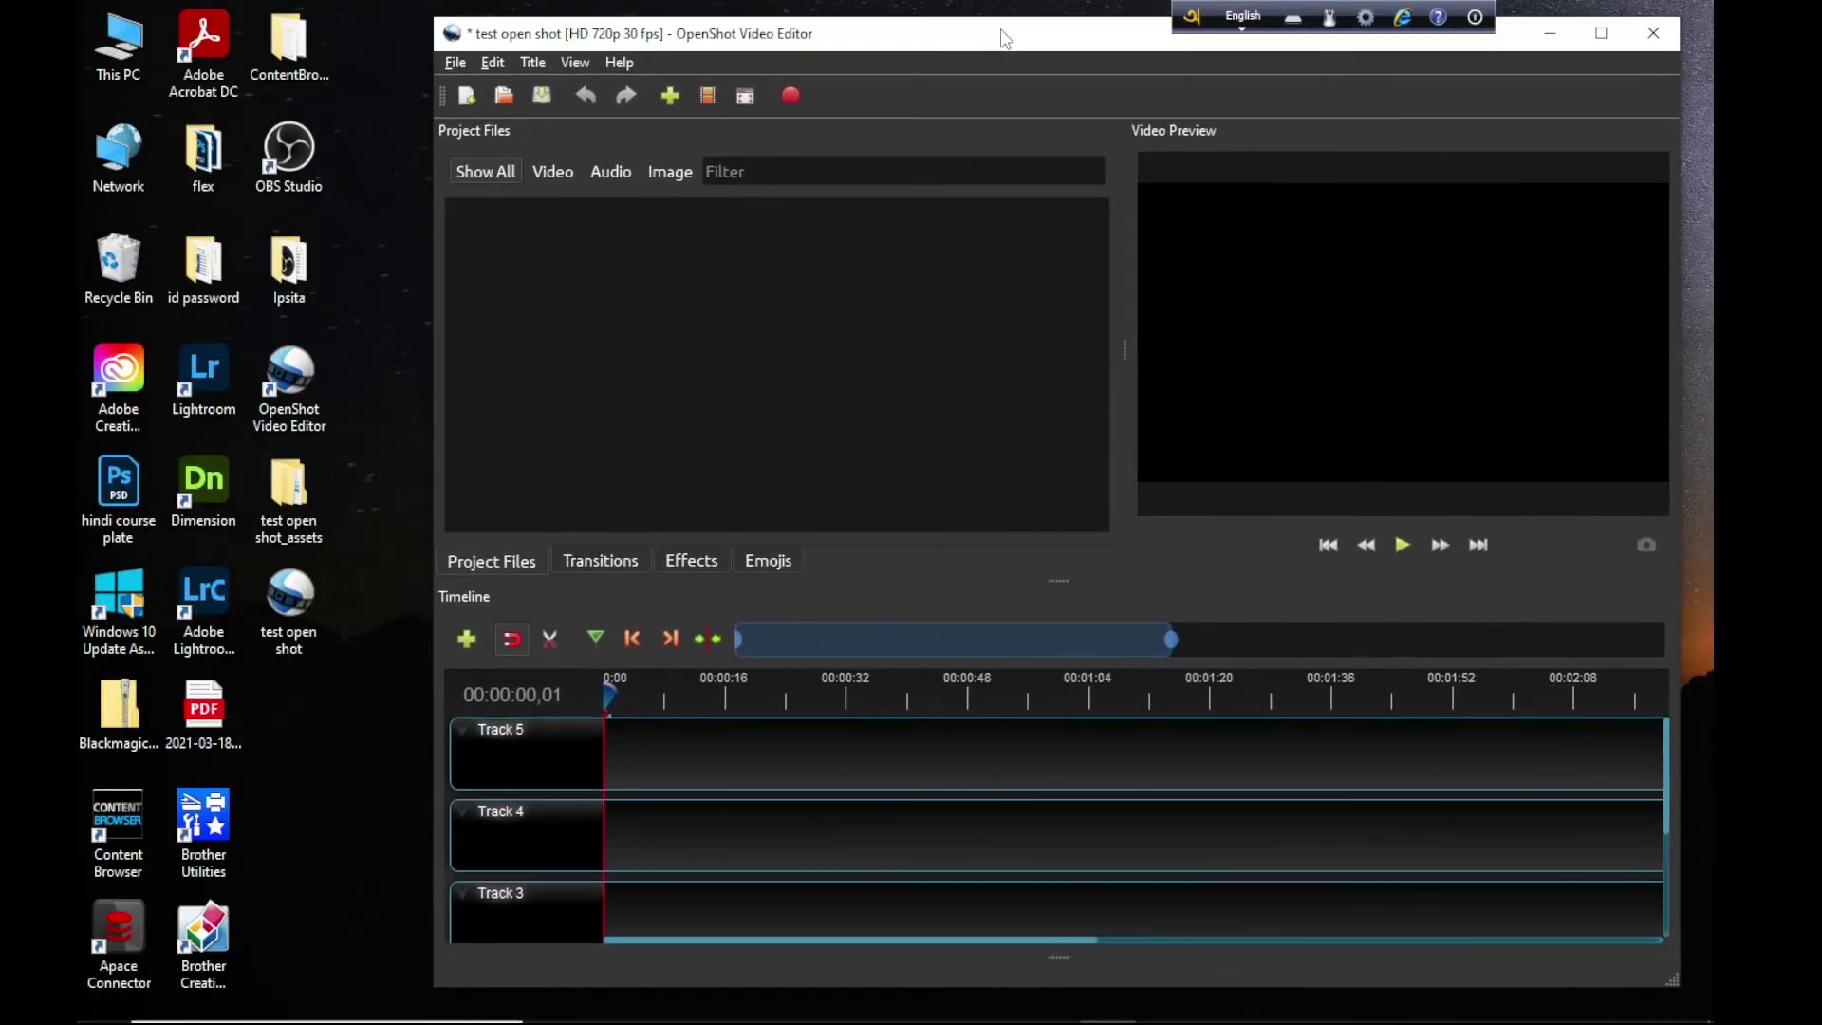
double_click(269, 281)
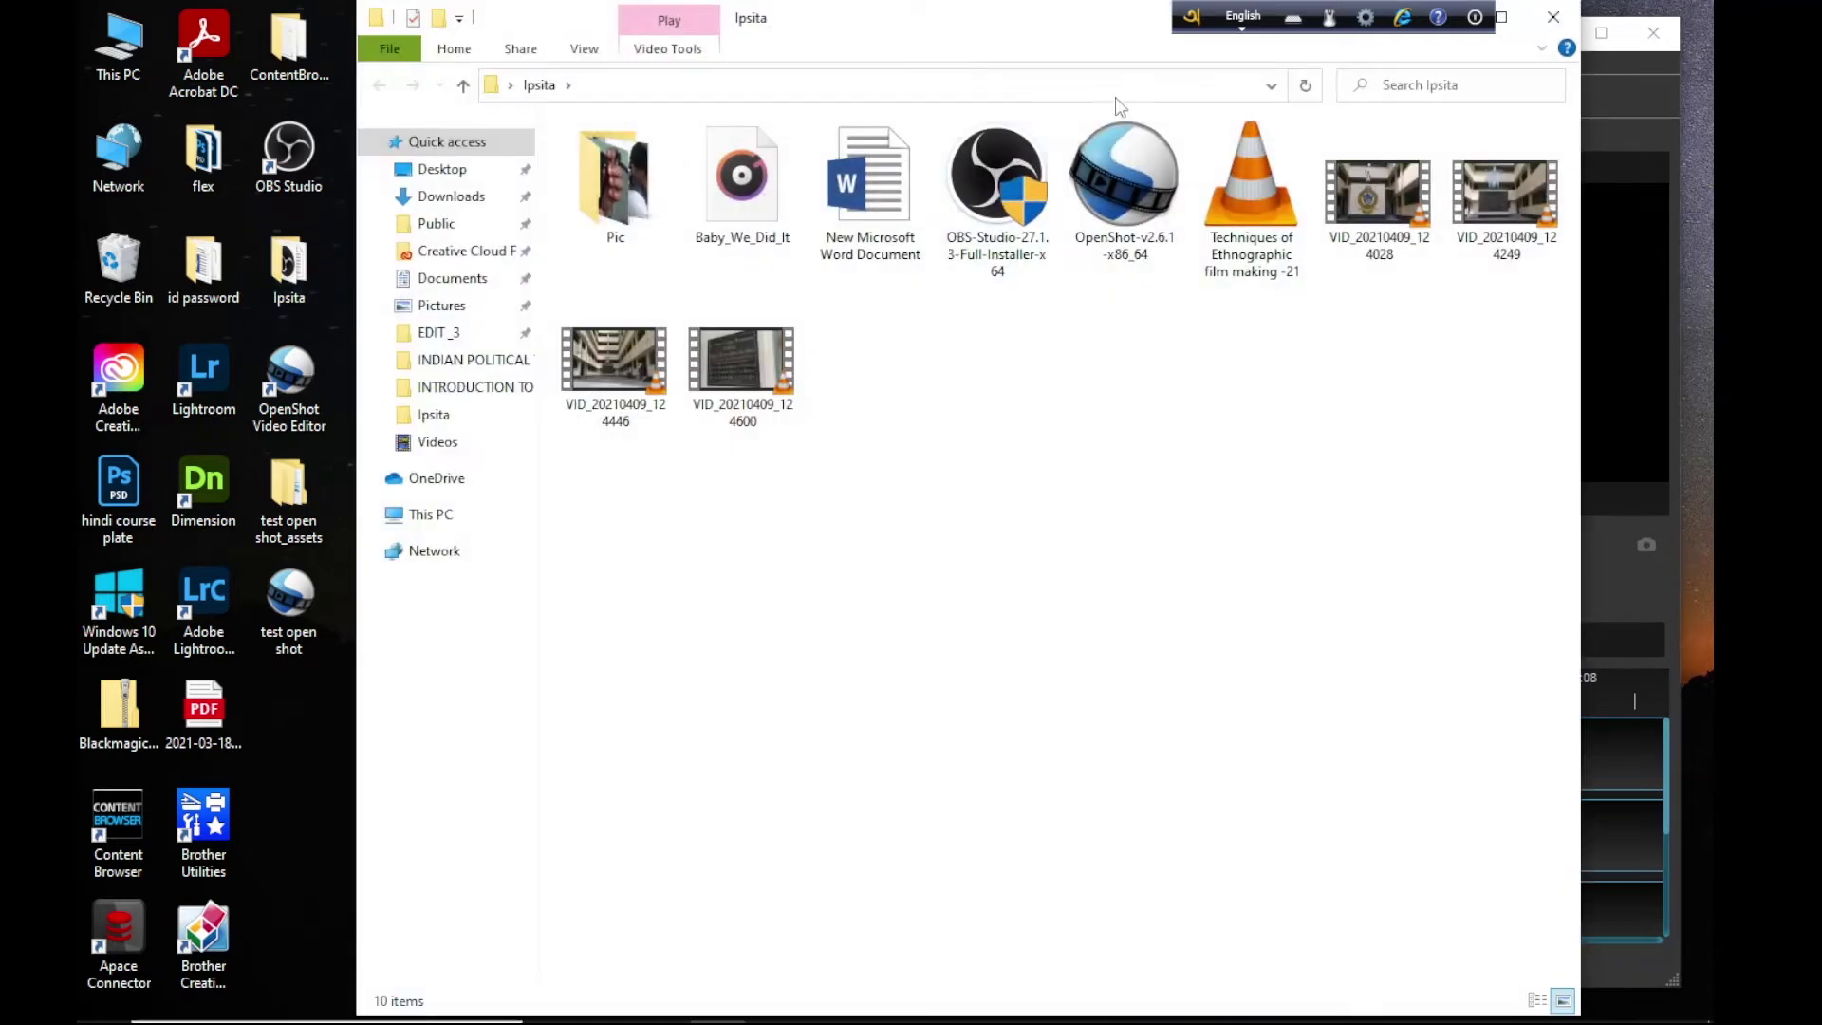
left_click_drag(1048, 21, 1014, 590)
double_click(585, 763)
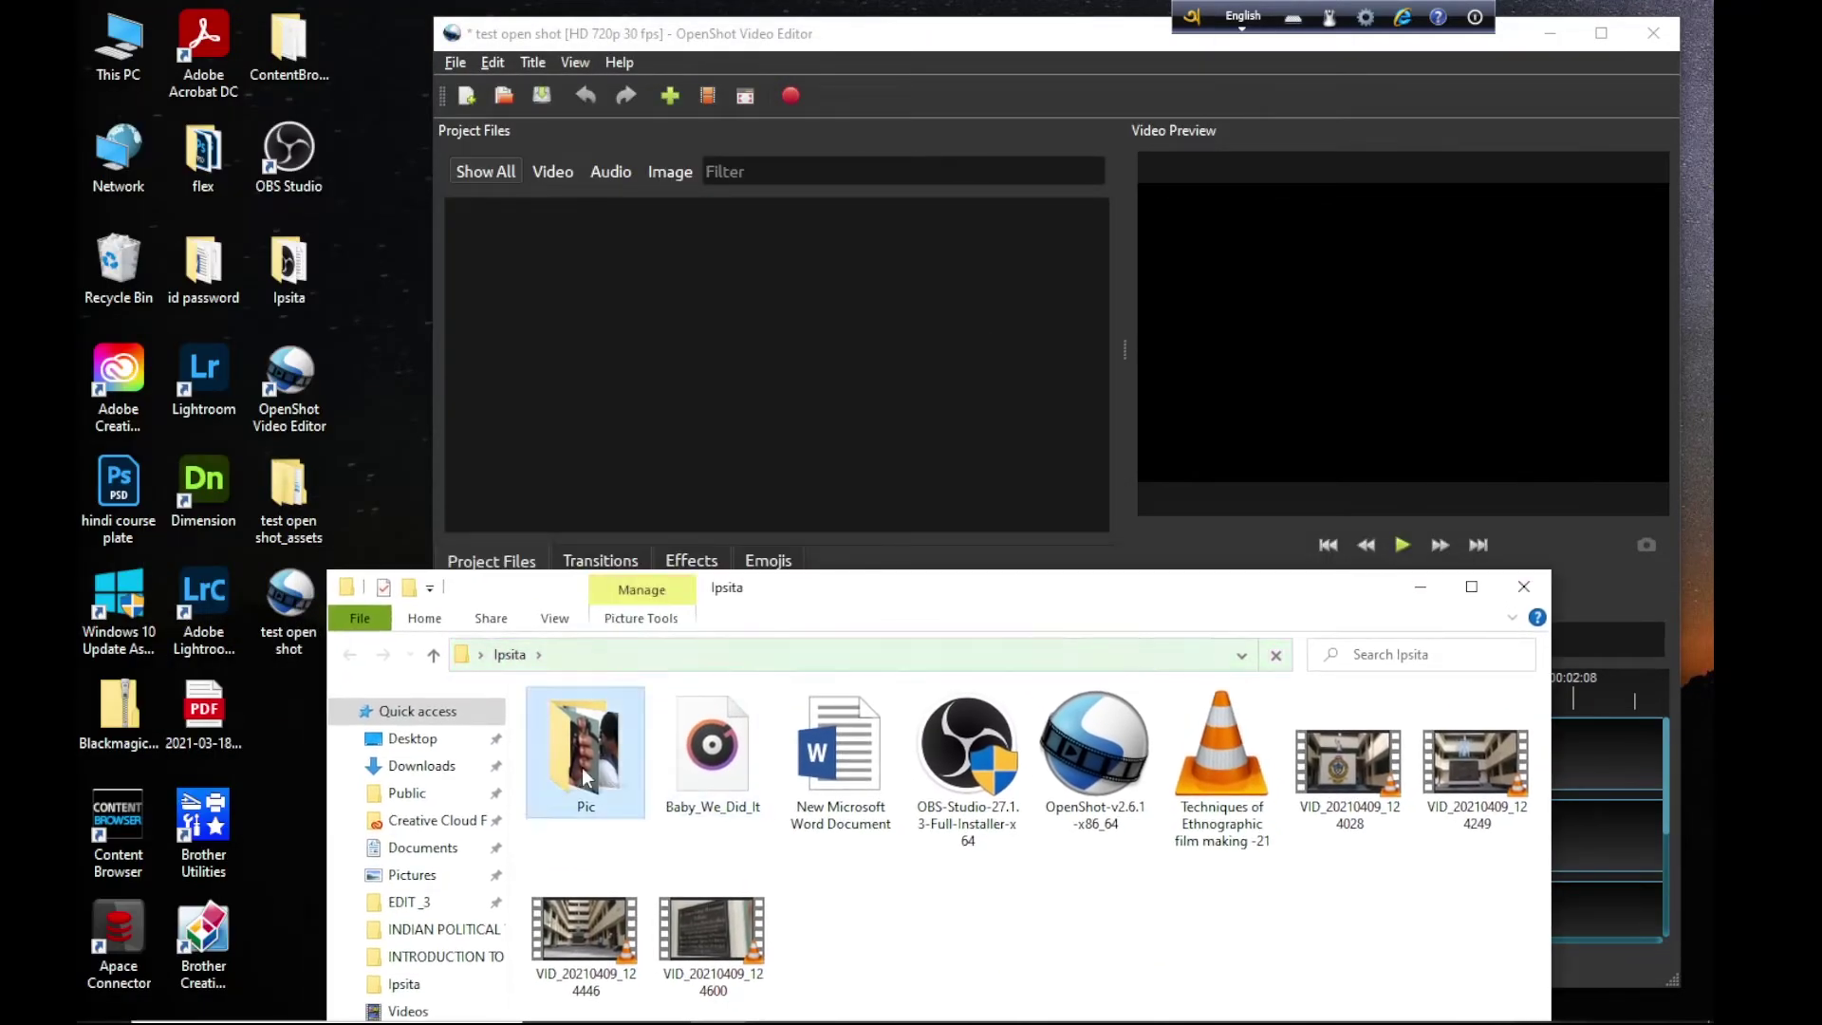
left_click_drag(608, 792, 711, 419)
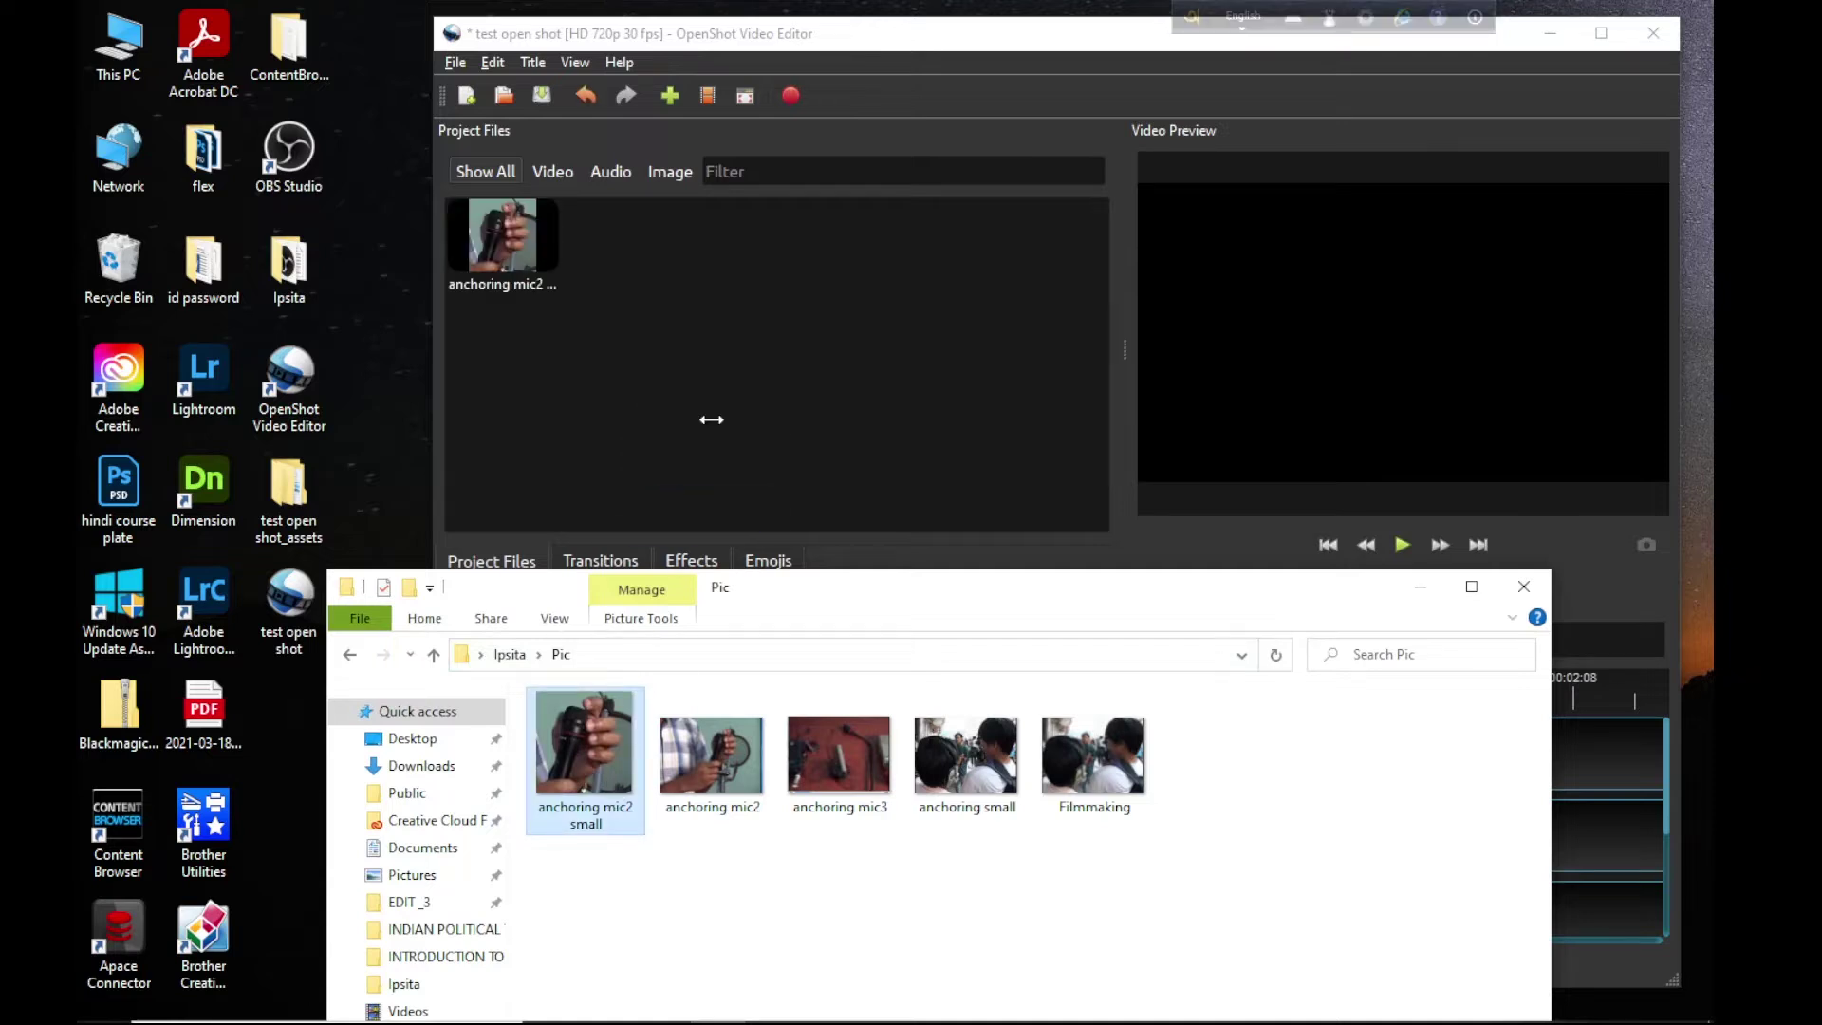
left_click(1524, 586)
Step: Import the audio file Baby_We_Did_It into the project from the folder above Pic
left_click(668, 95)
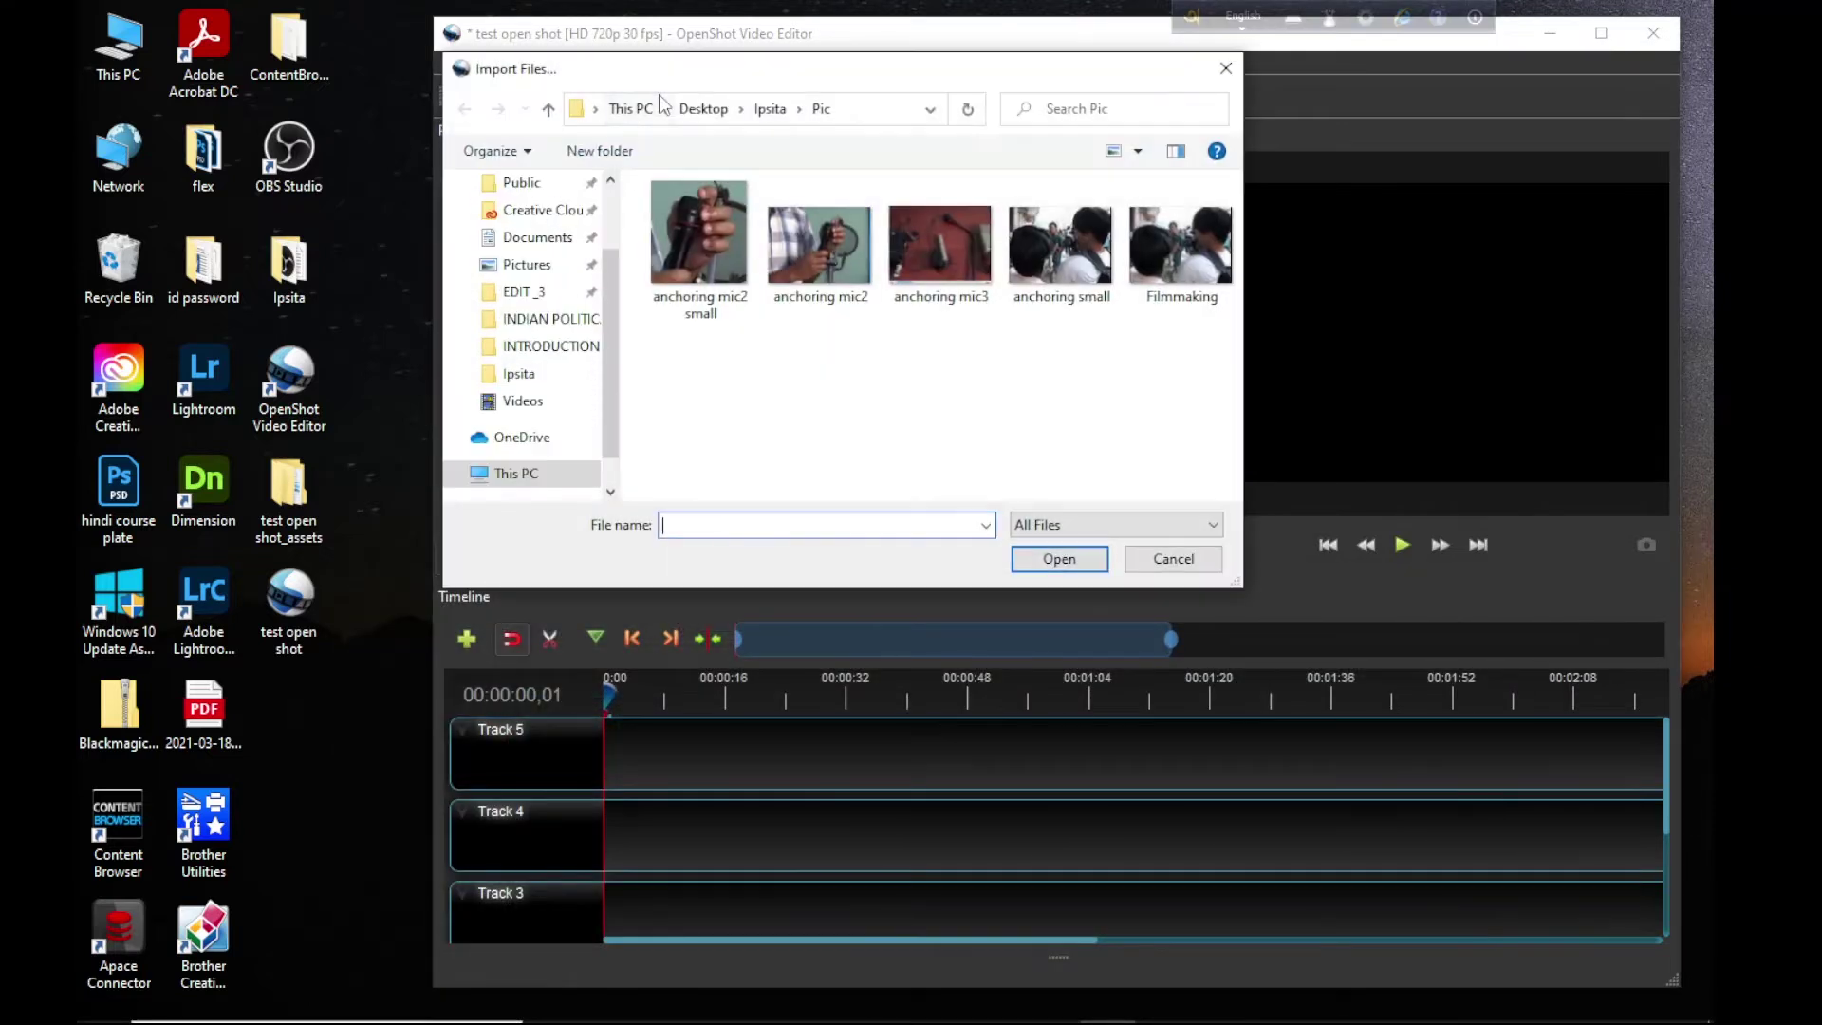
left_click(547, 108)
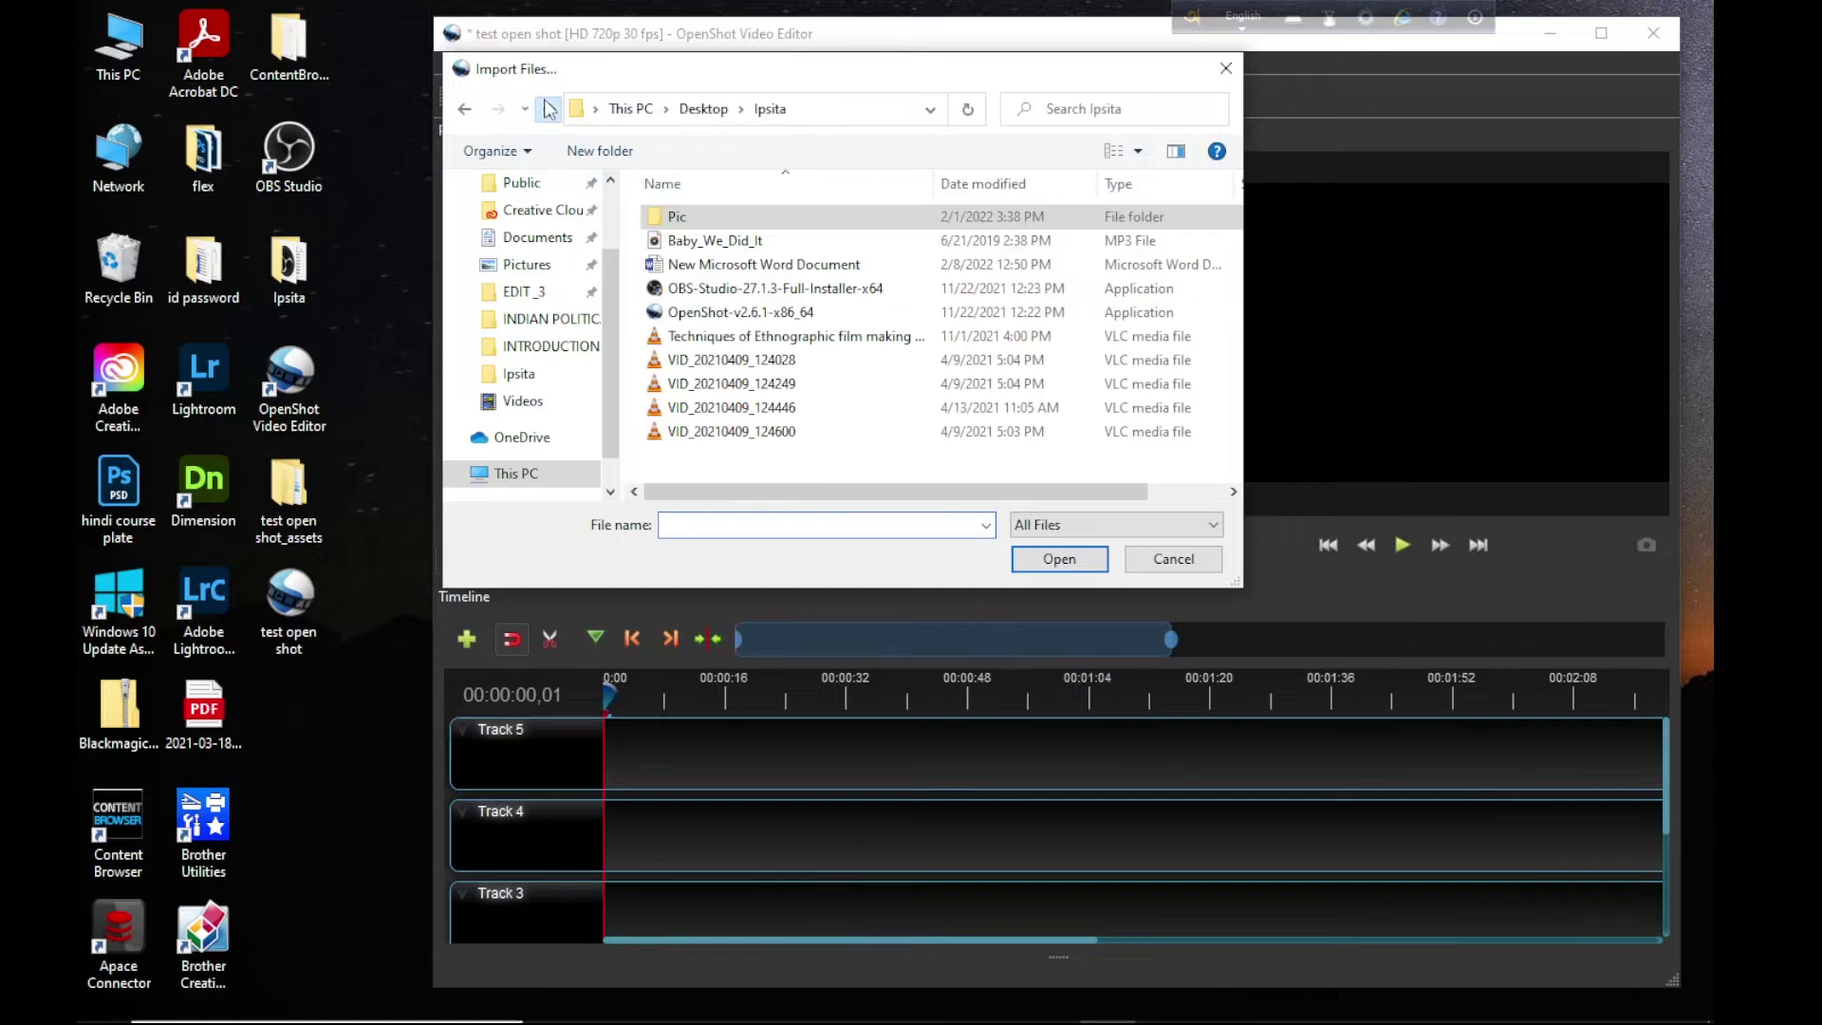
left_click(717, 240)
left_click(1074, 556)
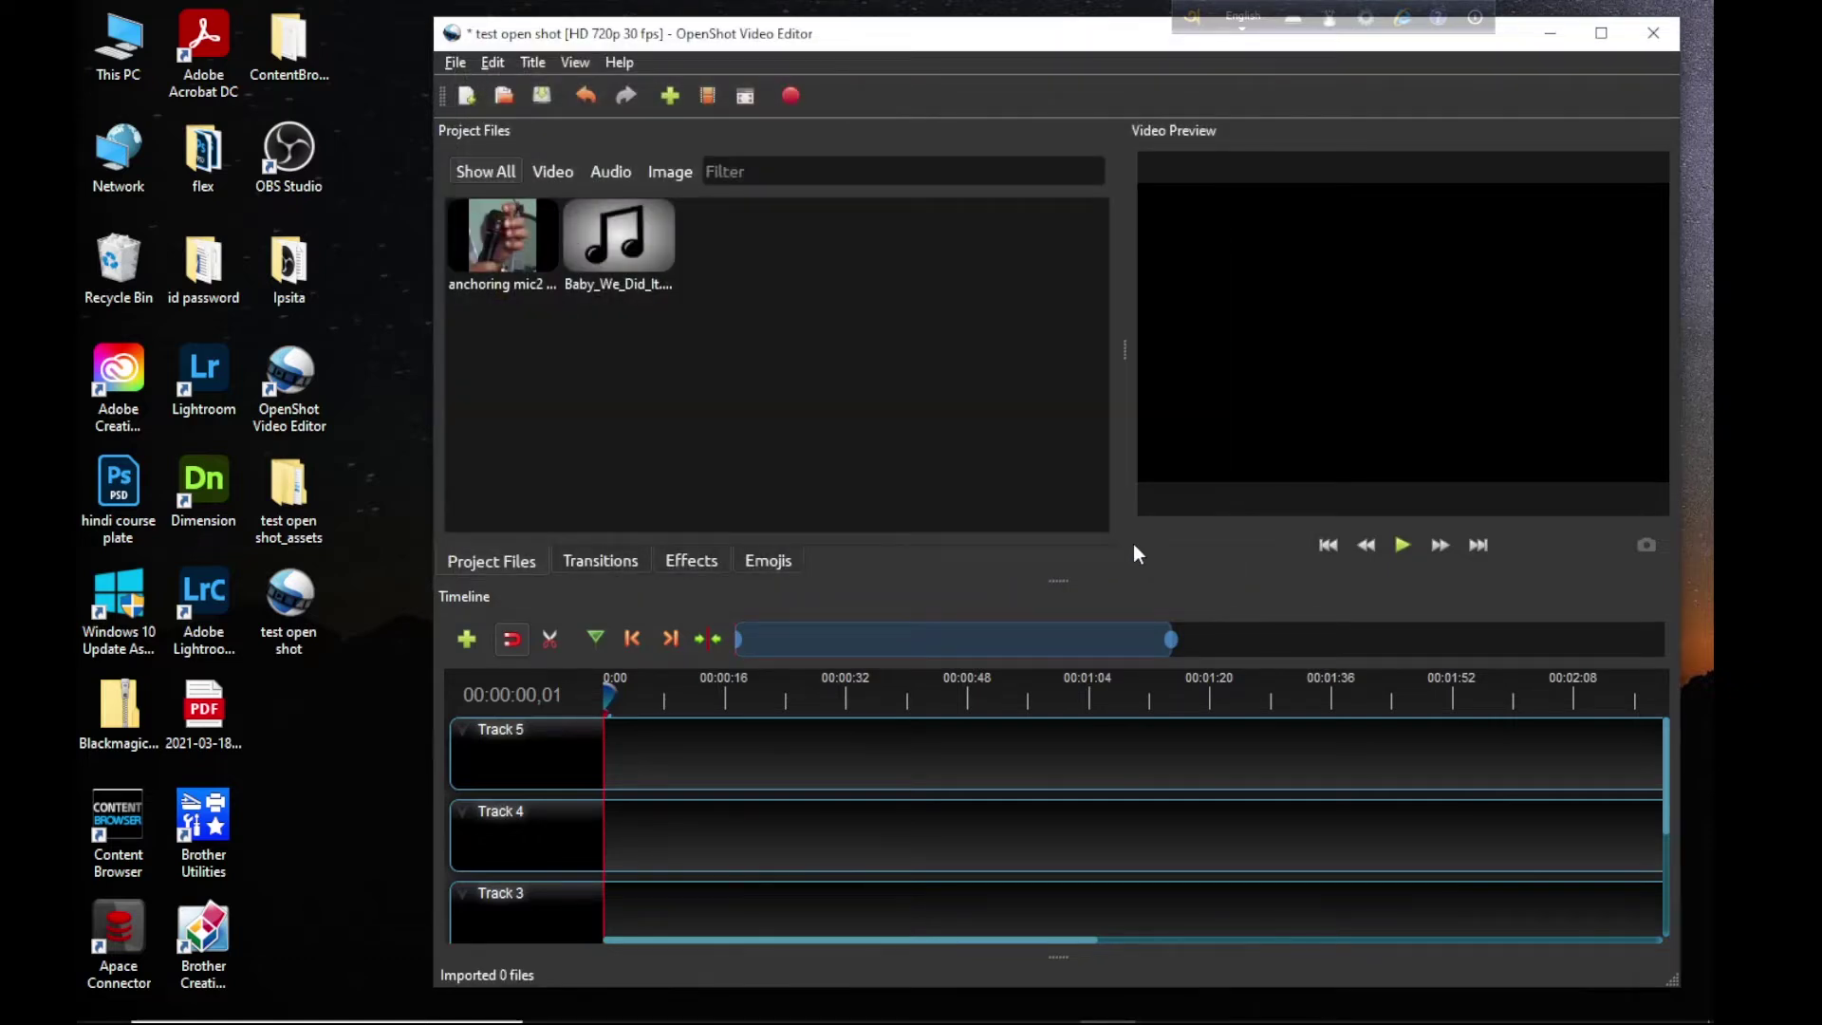
Step: Reposition the editor window and widen it on both sides to span nearly the whole desktop
left_click_drag(946, 41, 727, 37)
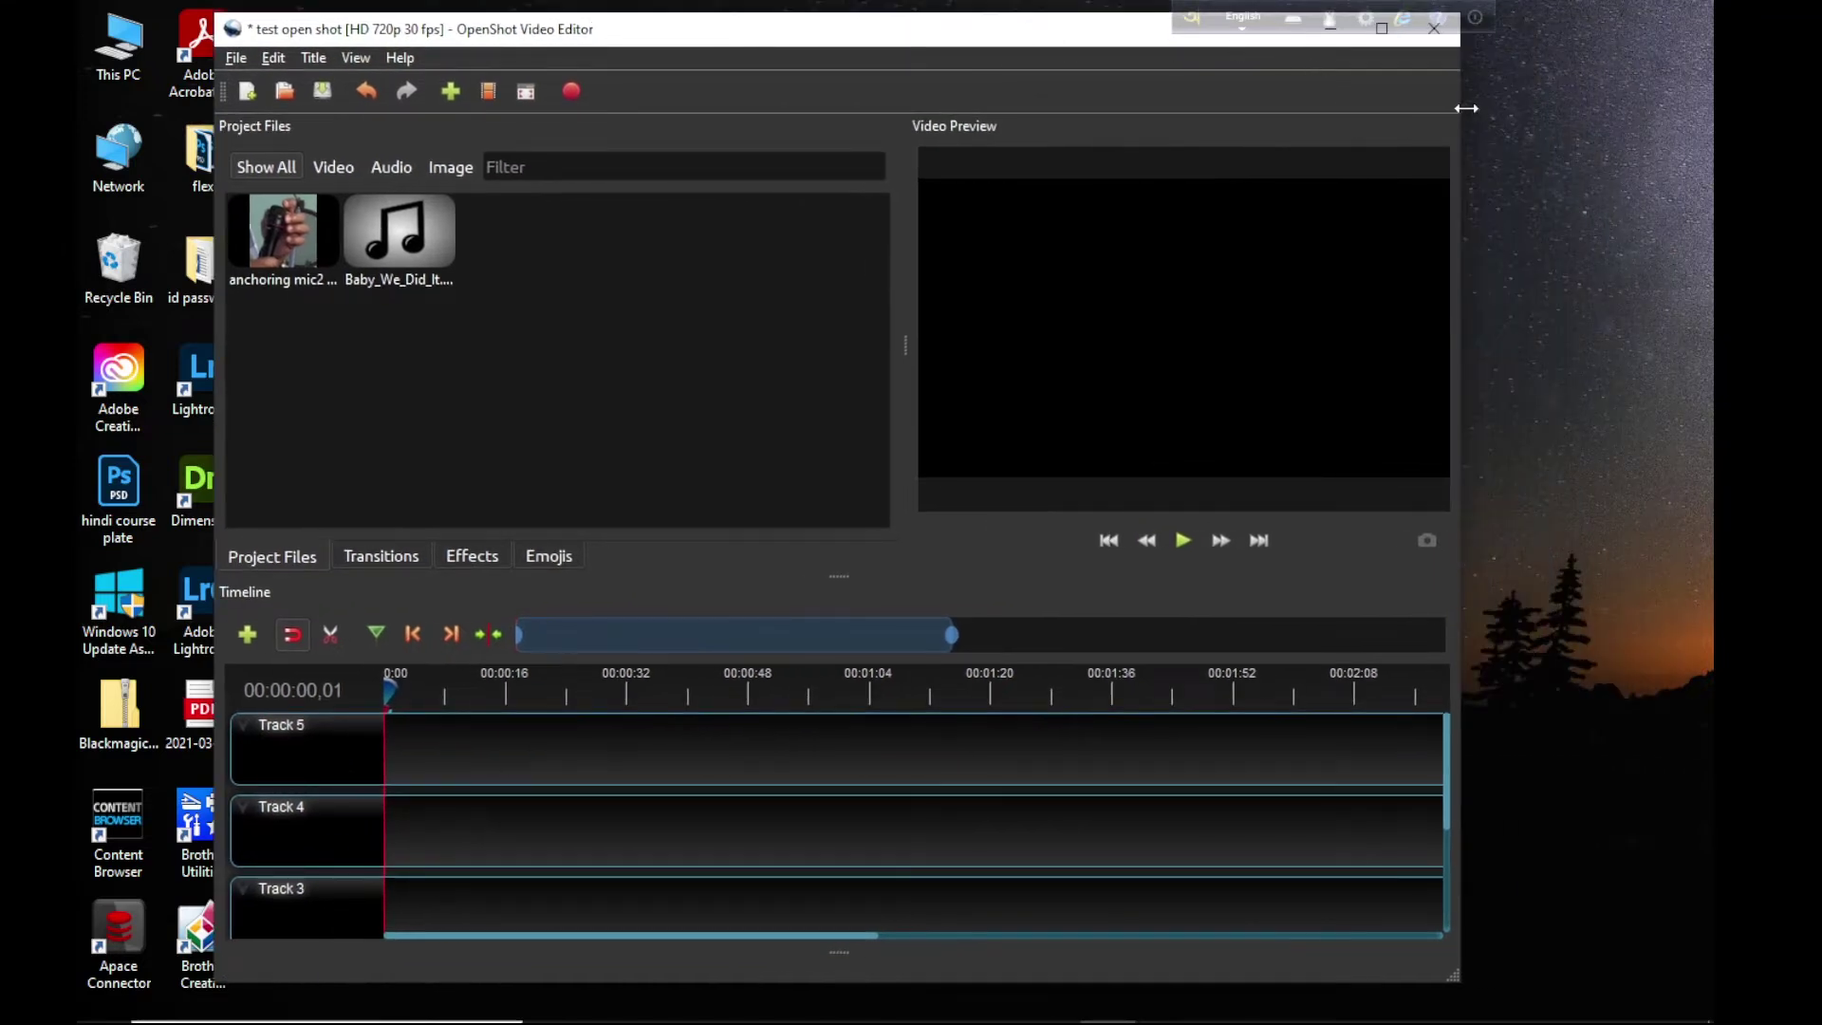
left_click_drag(1466, 108, 1708, 122)
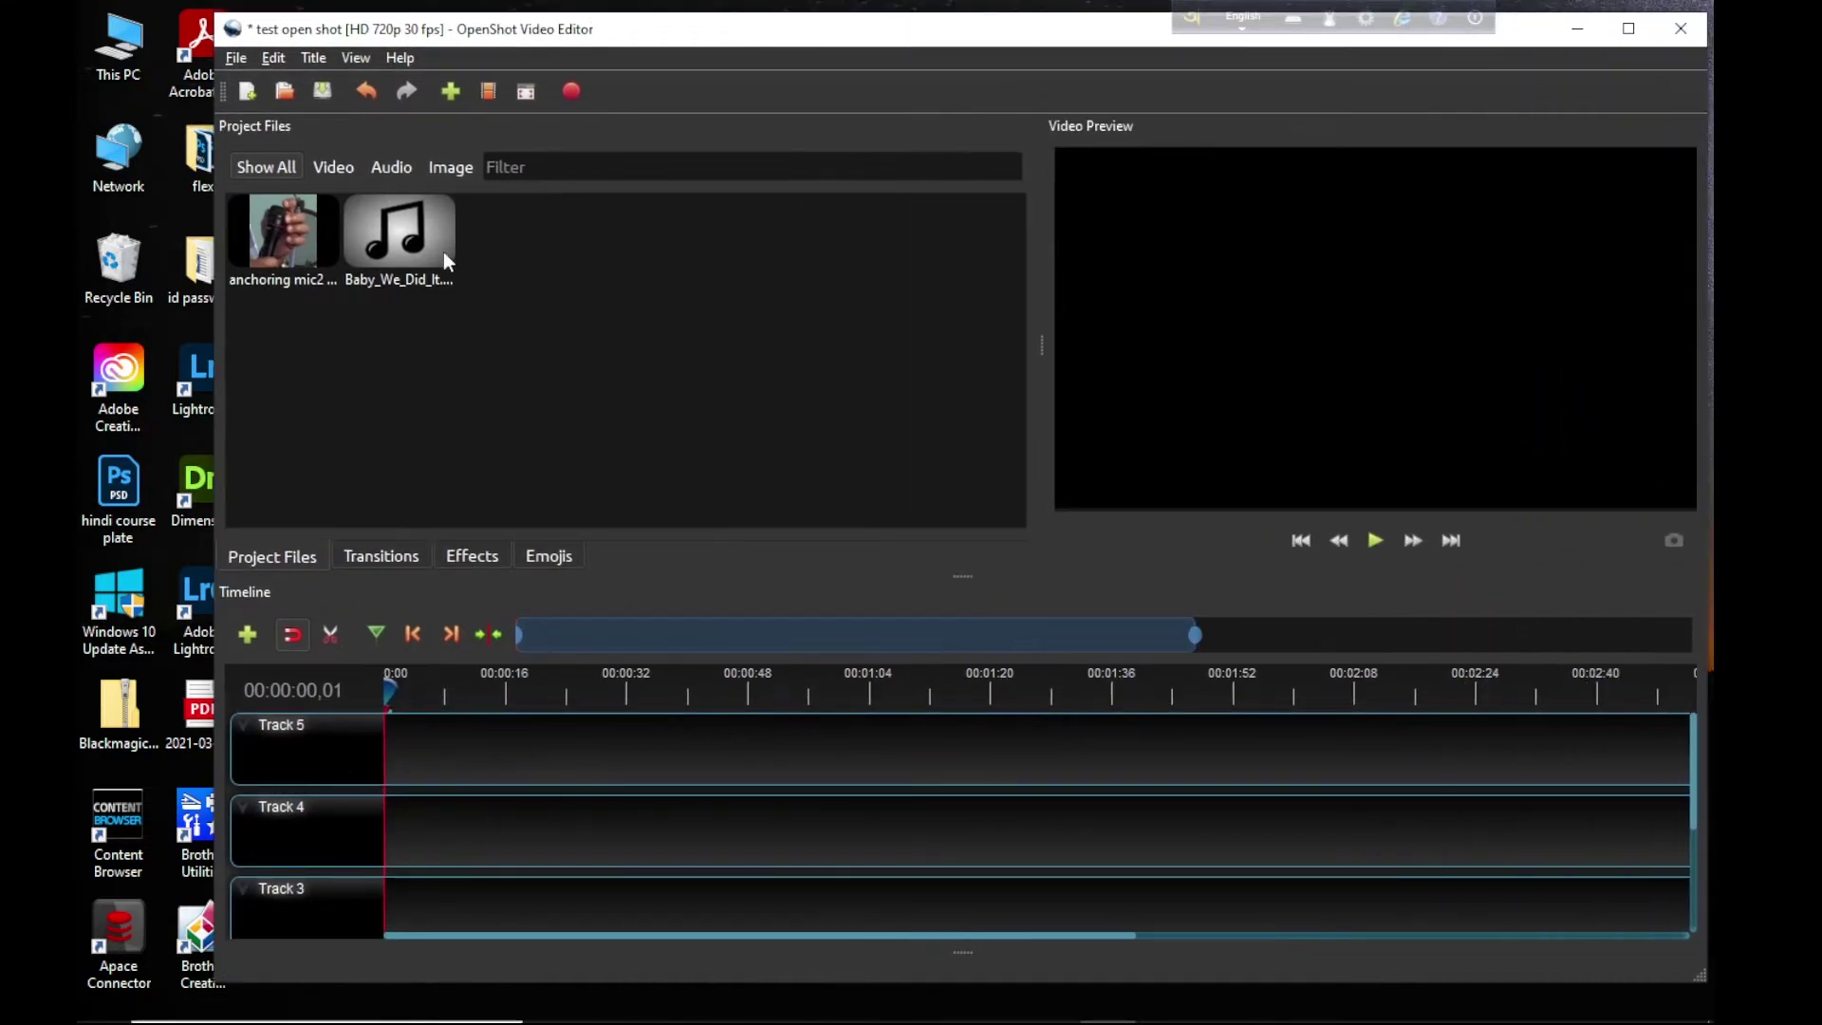
left_click_drag(216, 310, 84, 318)
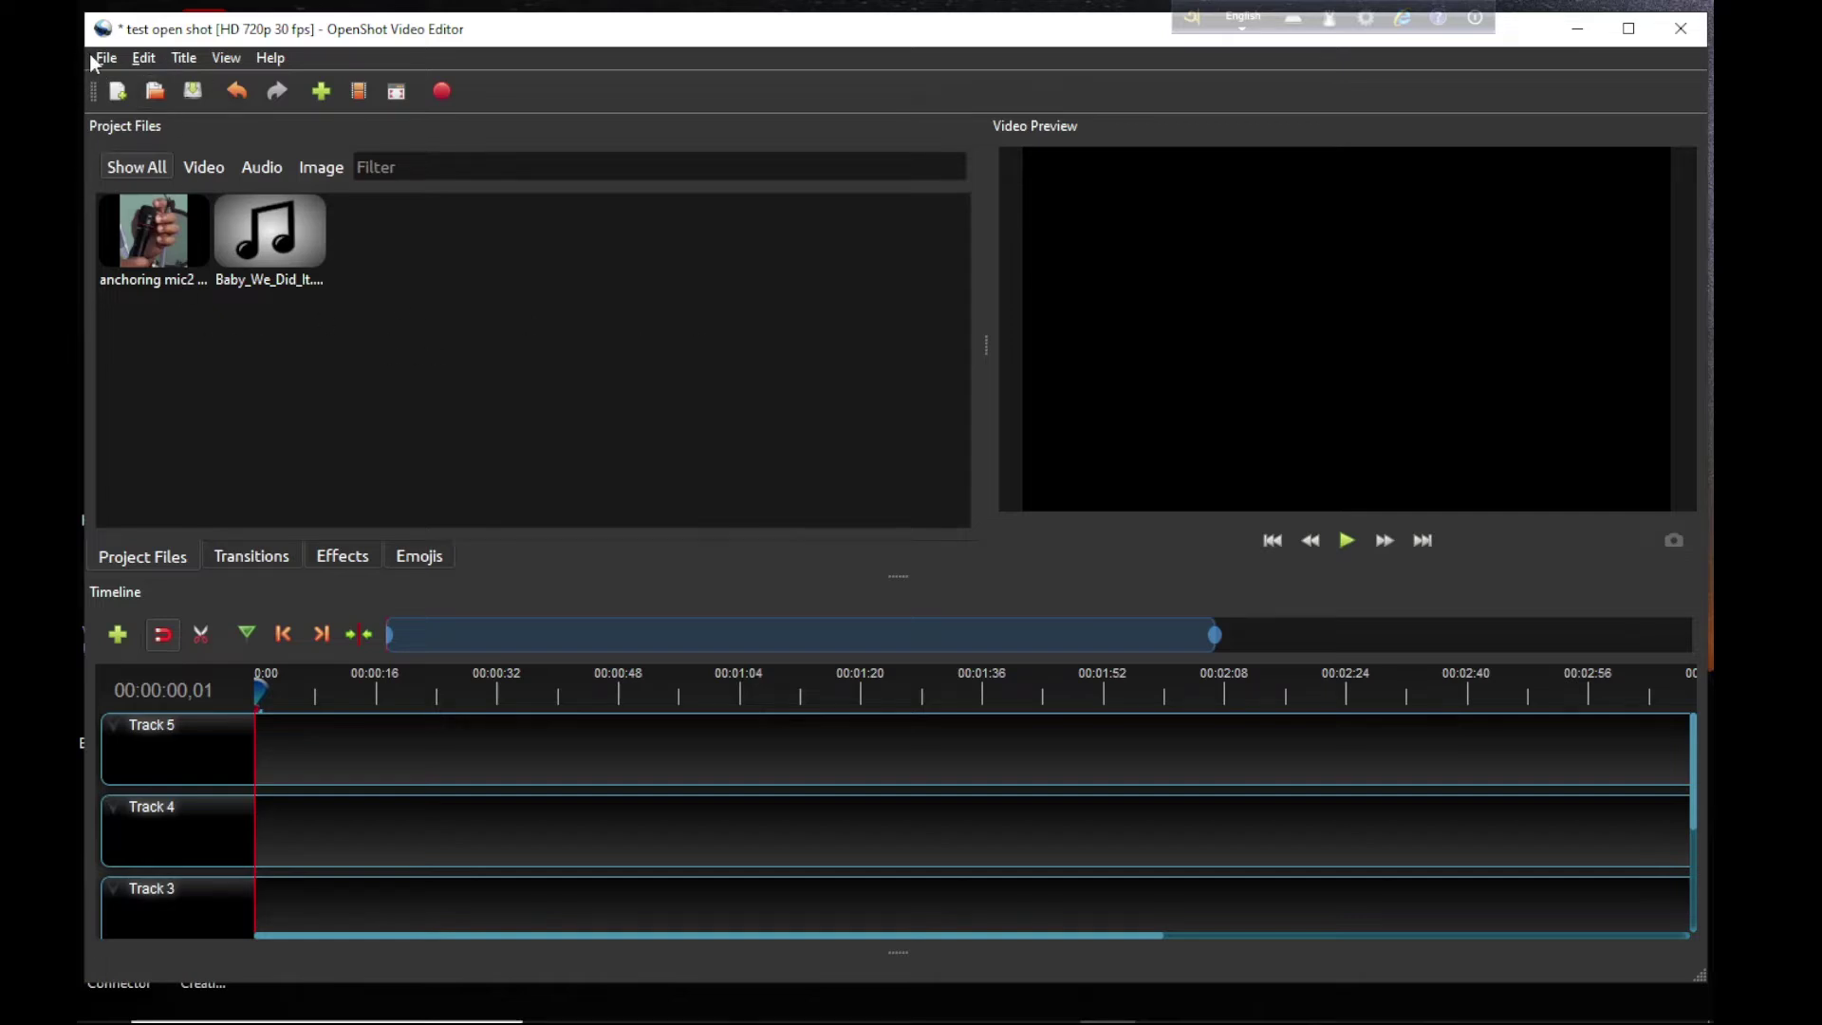
Step: Import the video VID_20210409_124028 into the project files
left_click(321, 90)
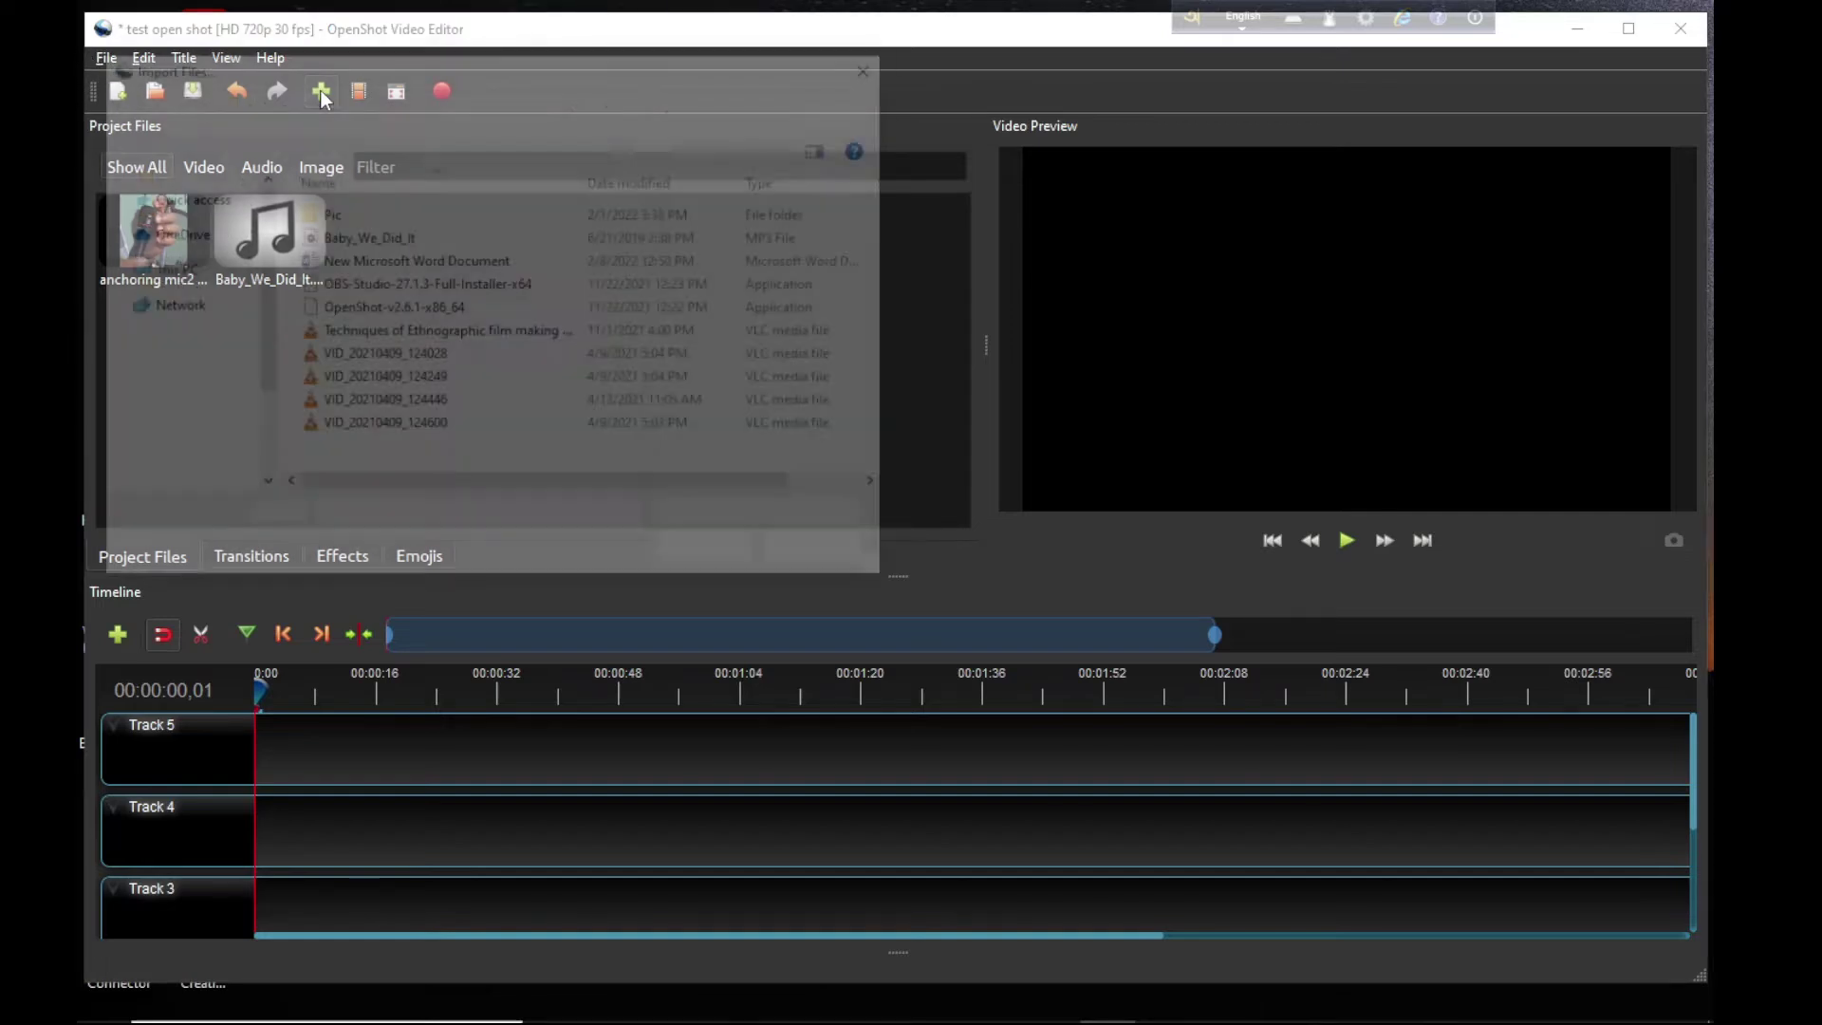
left_click(362, 353)
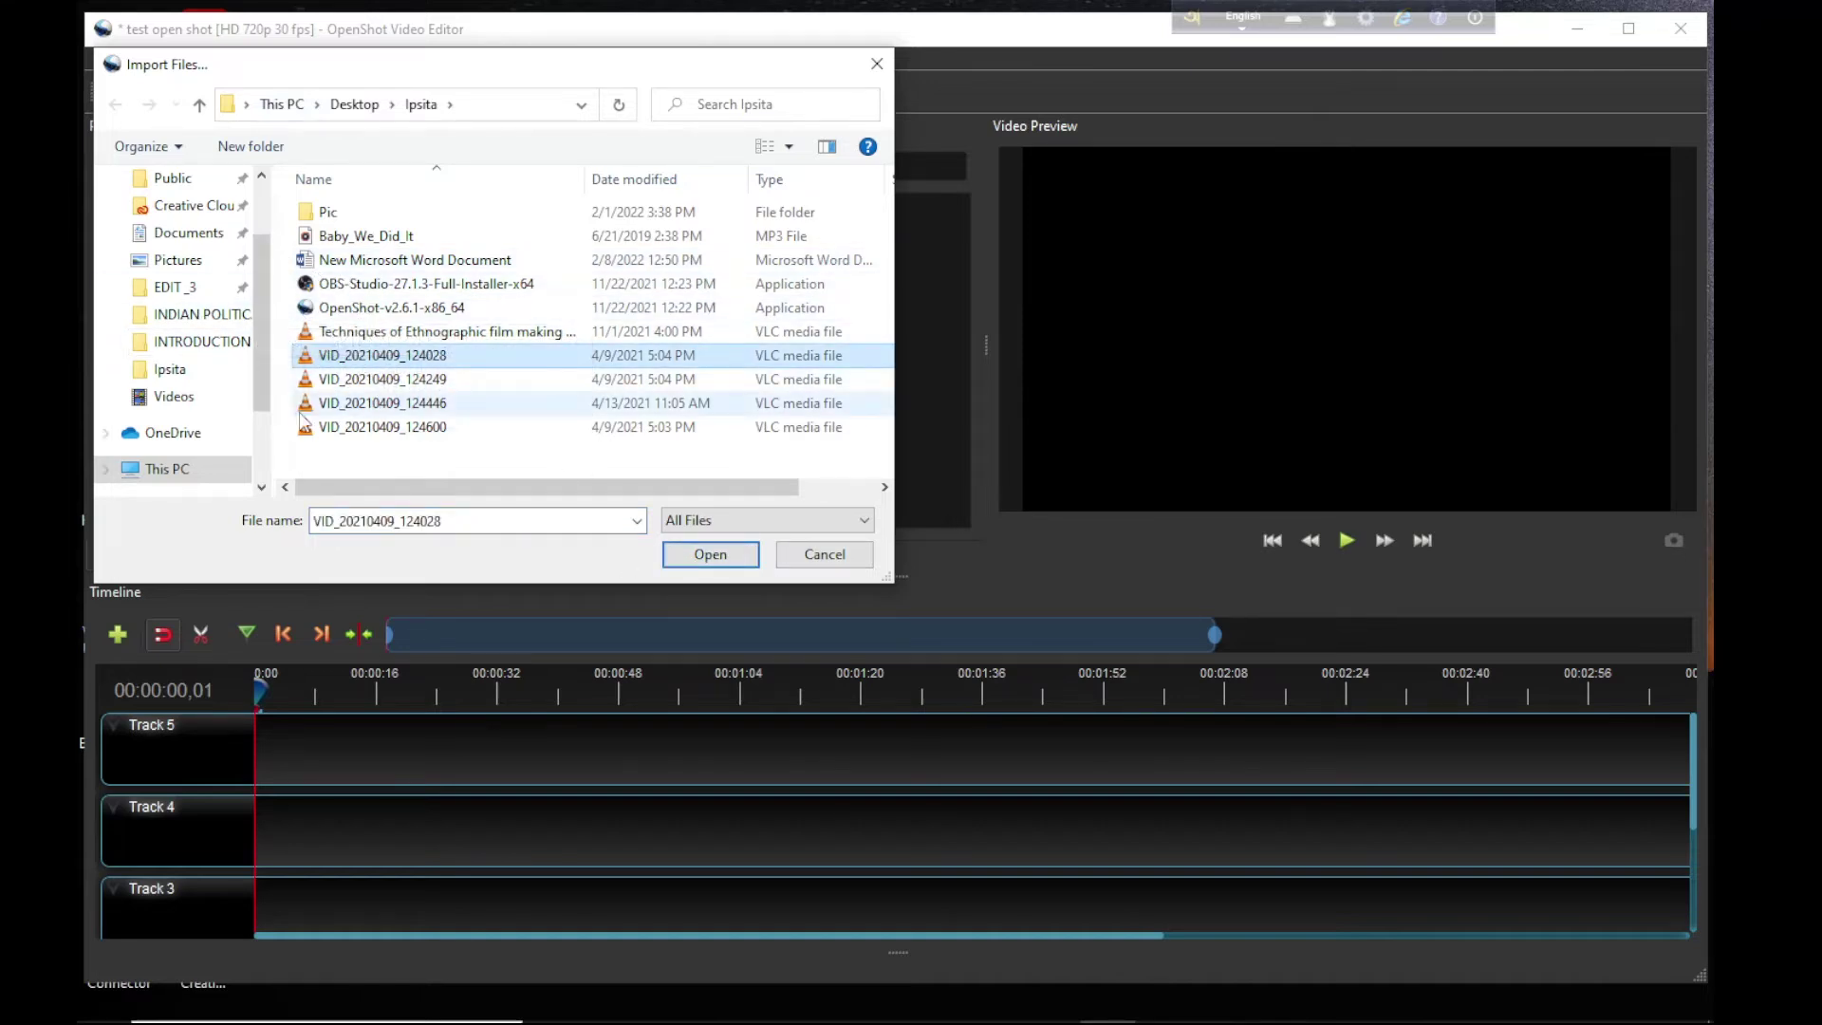
left_click(709, 556)
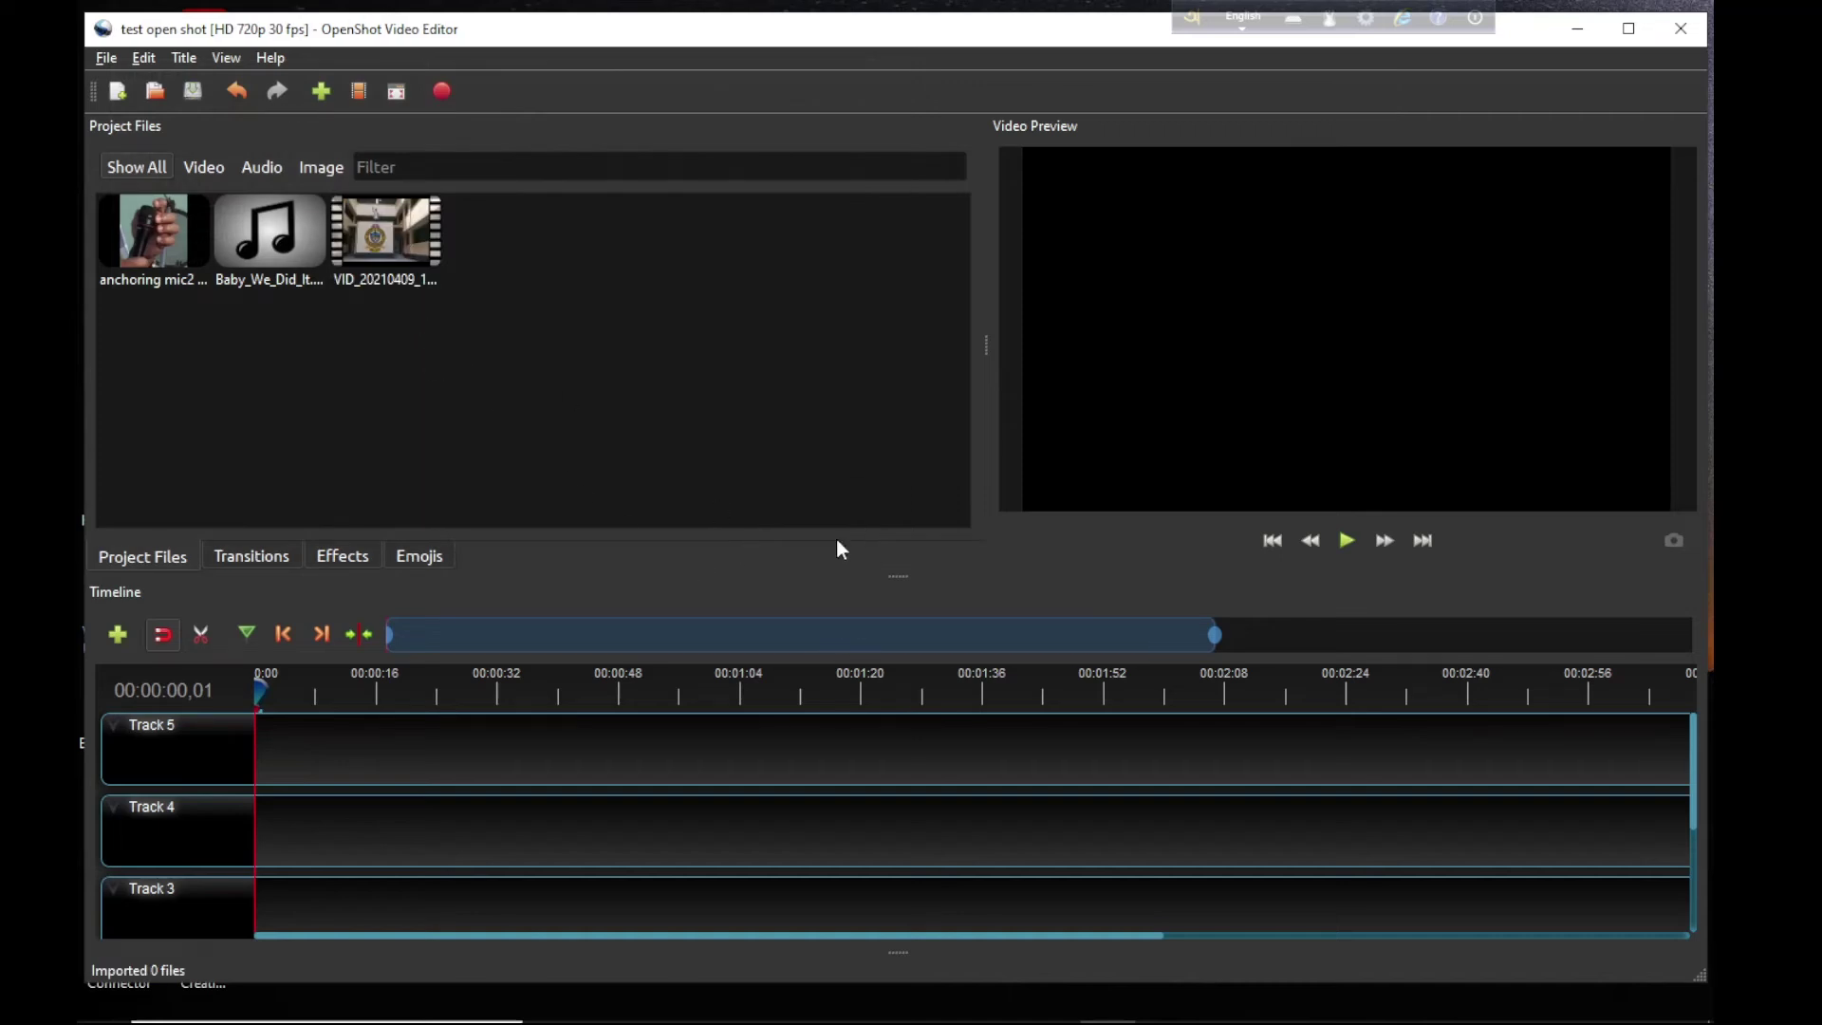
Step: Preview the imported video file in its own window and close the preview
left_click(358, 247)
left_click_drag(357, 245, 569, 275)
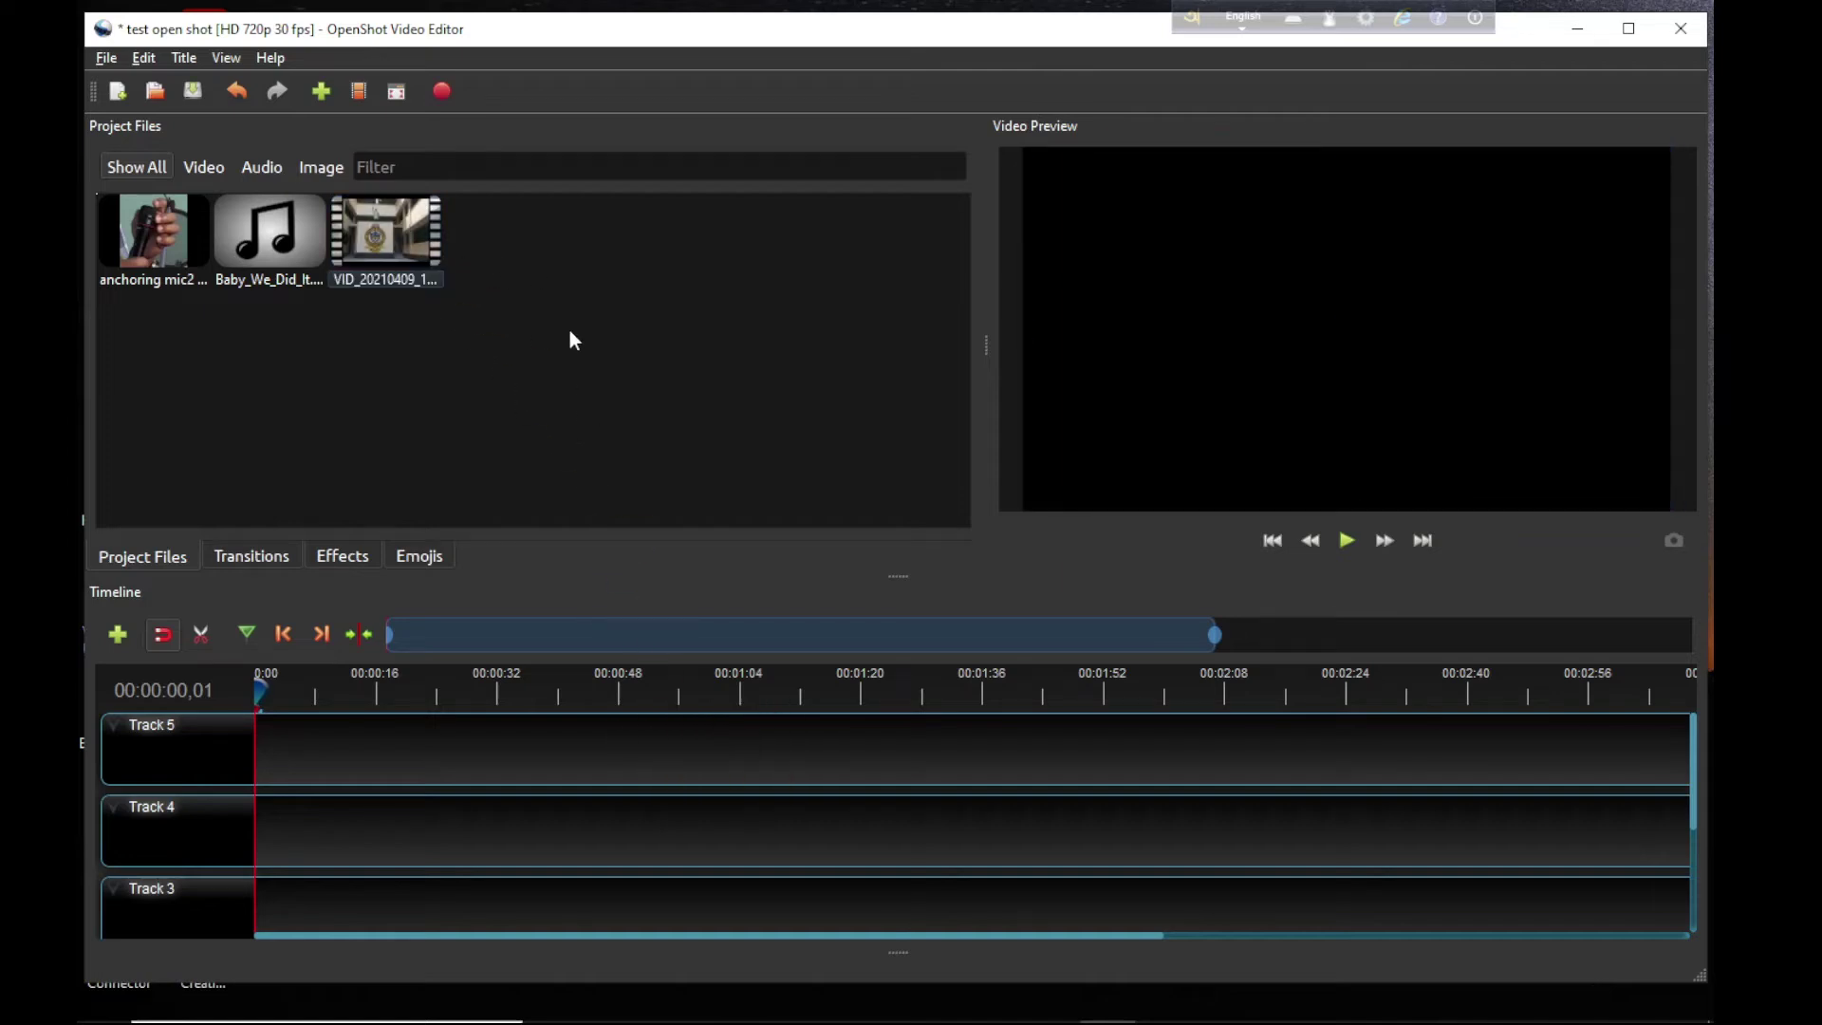
right_click(383, 243)
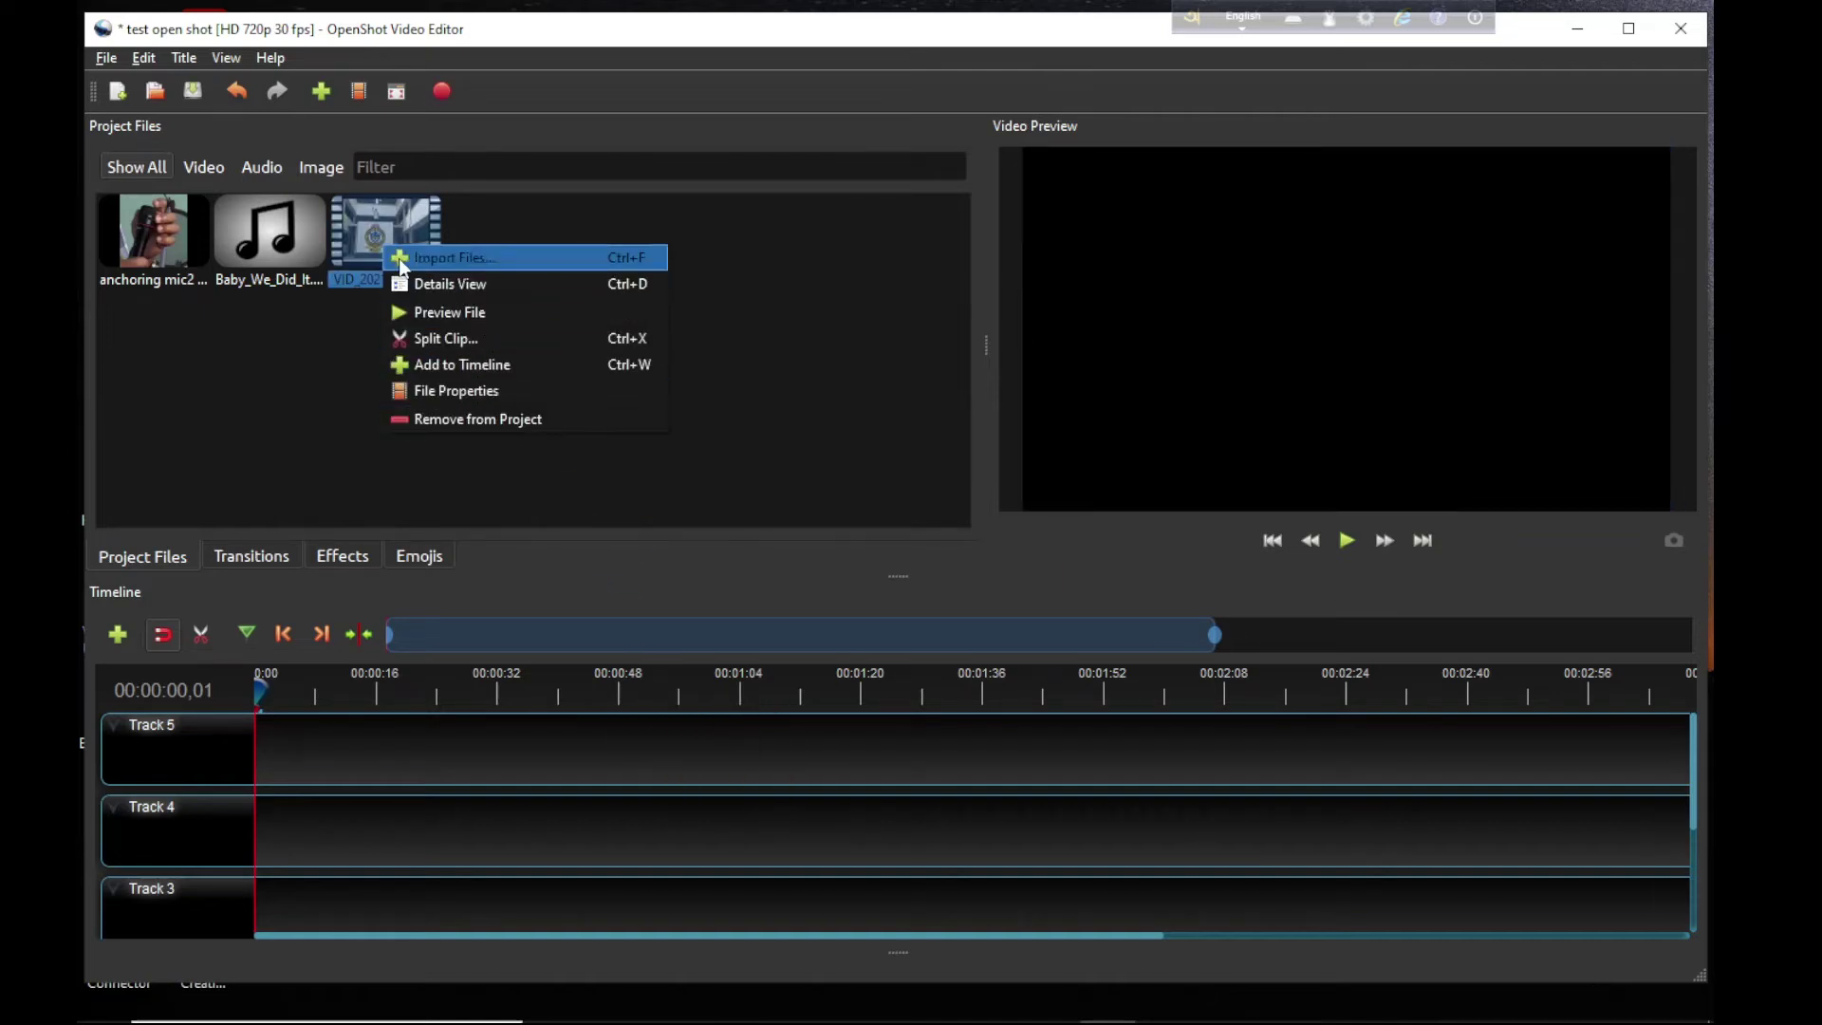
left_click(436, 315)
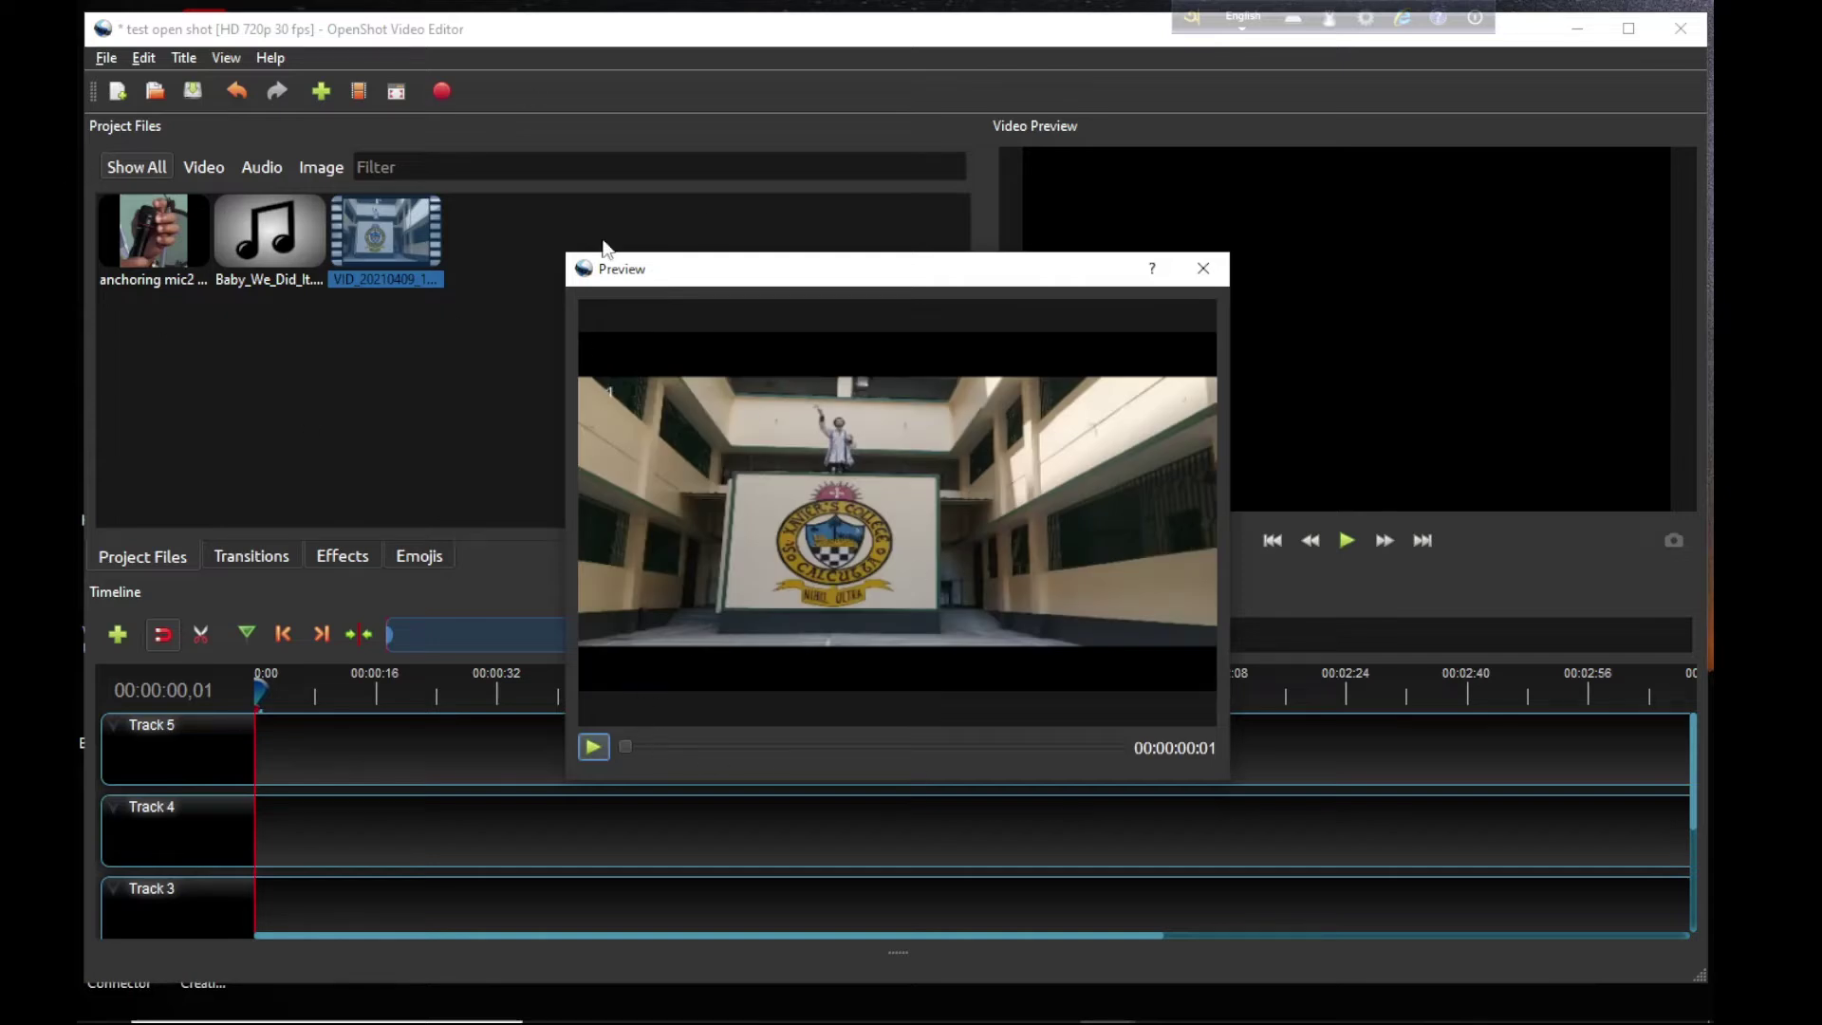
left_click(1203, 269)
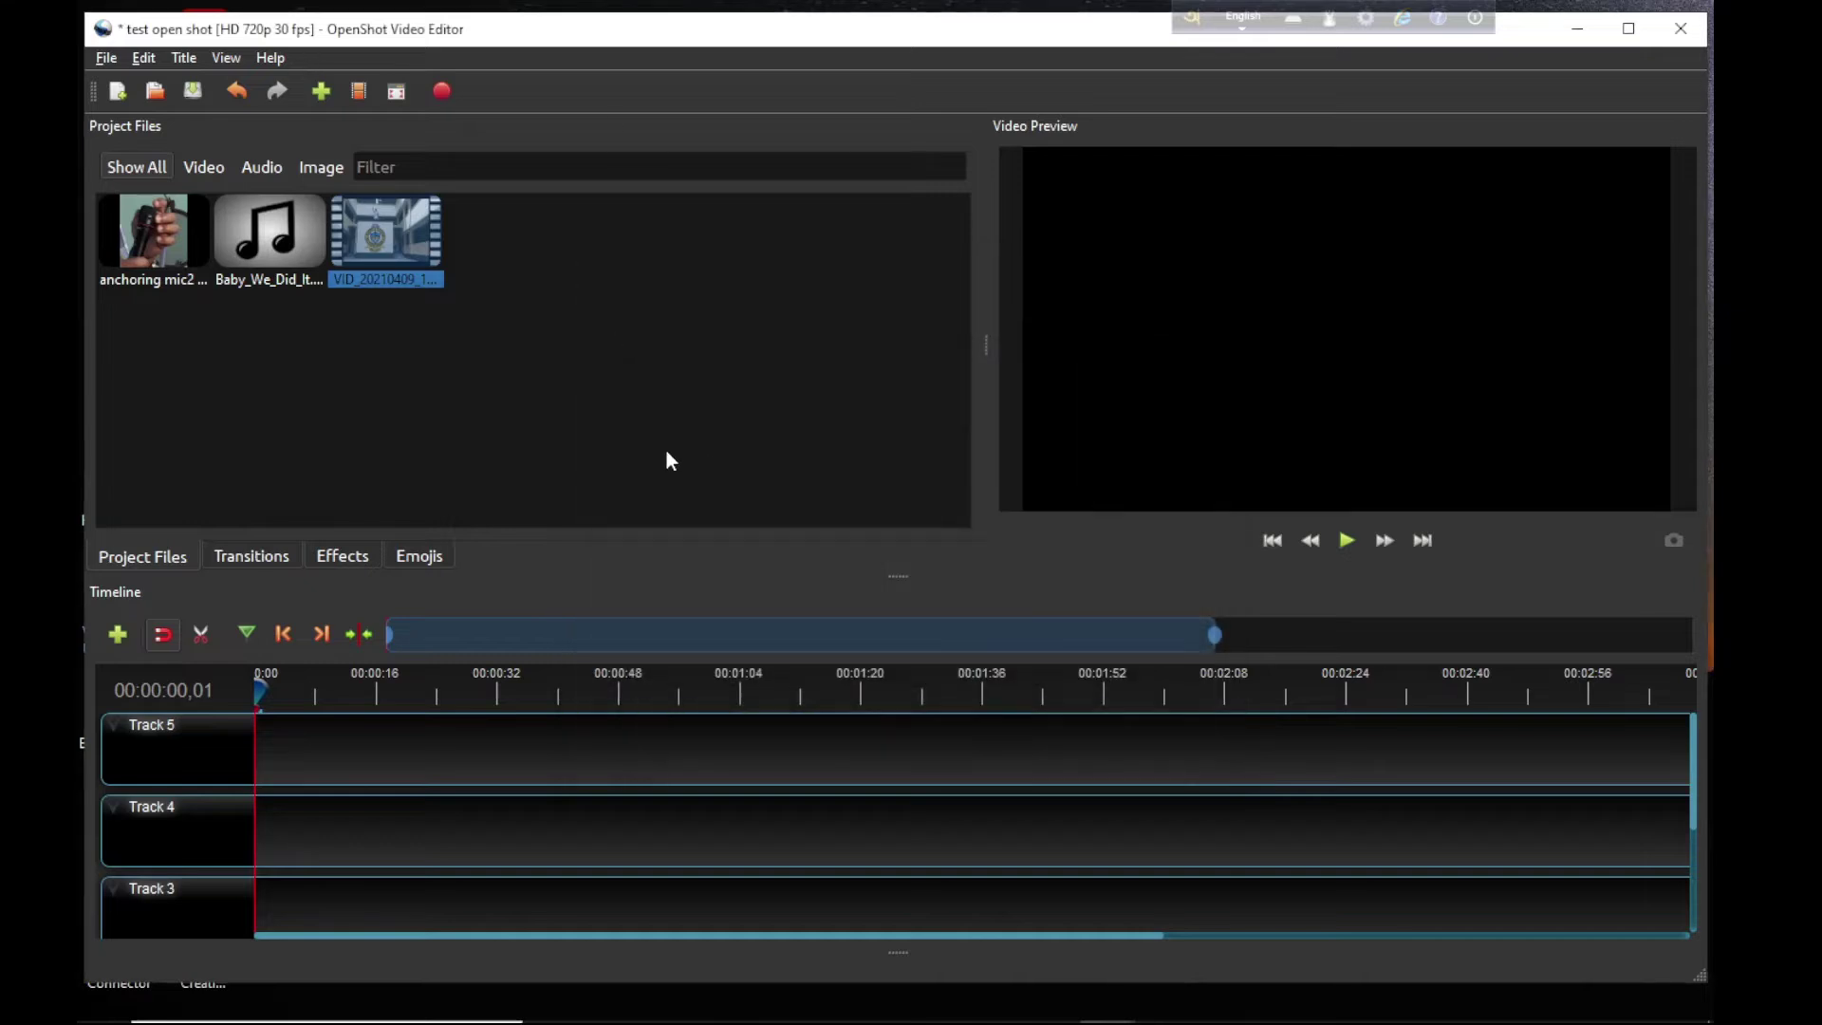
Step: Open the imported video in Split Clip and mark the clip's start at 00:00:03:13
right_click(378, 246)
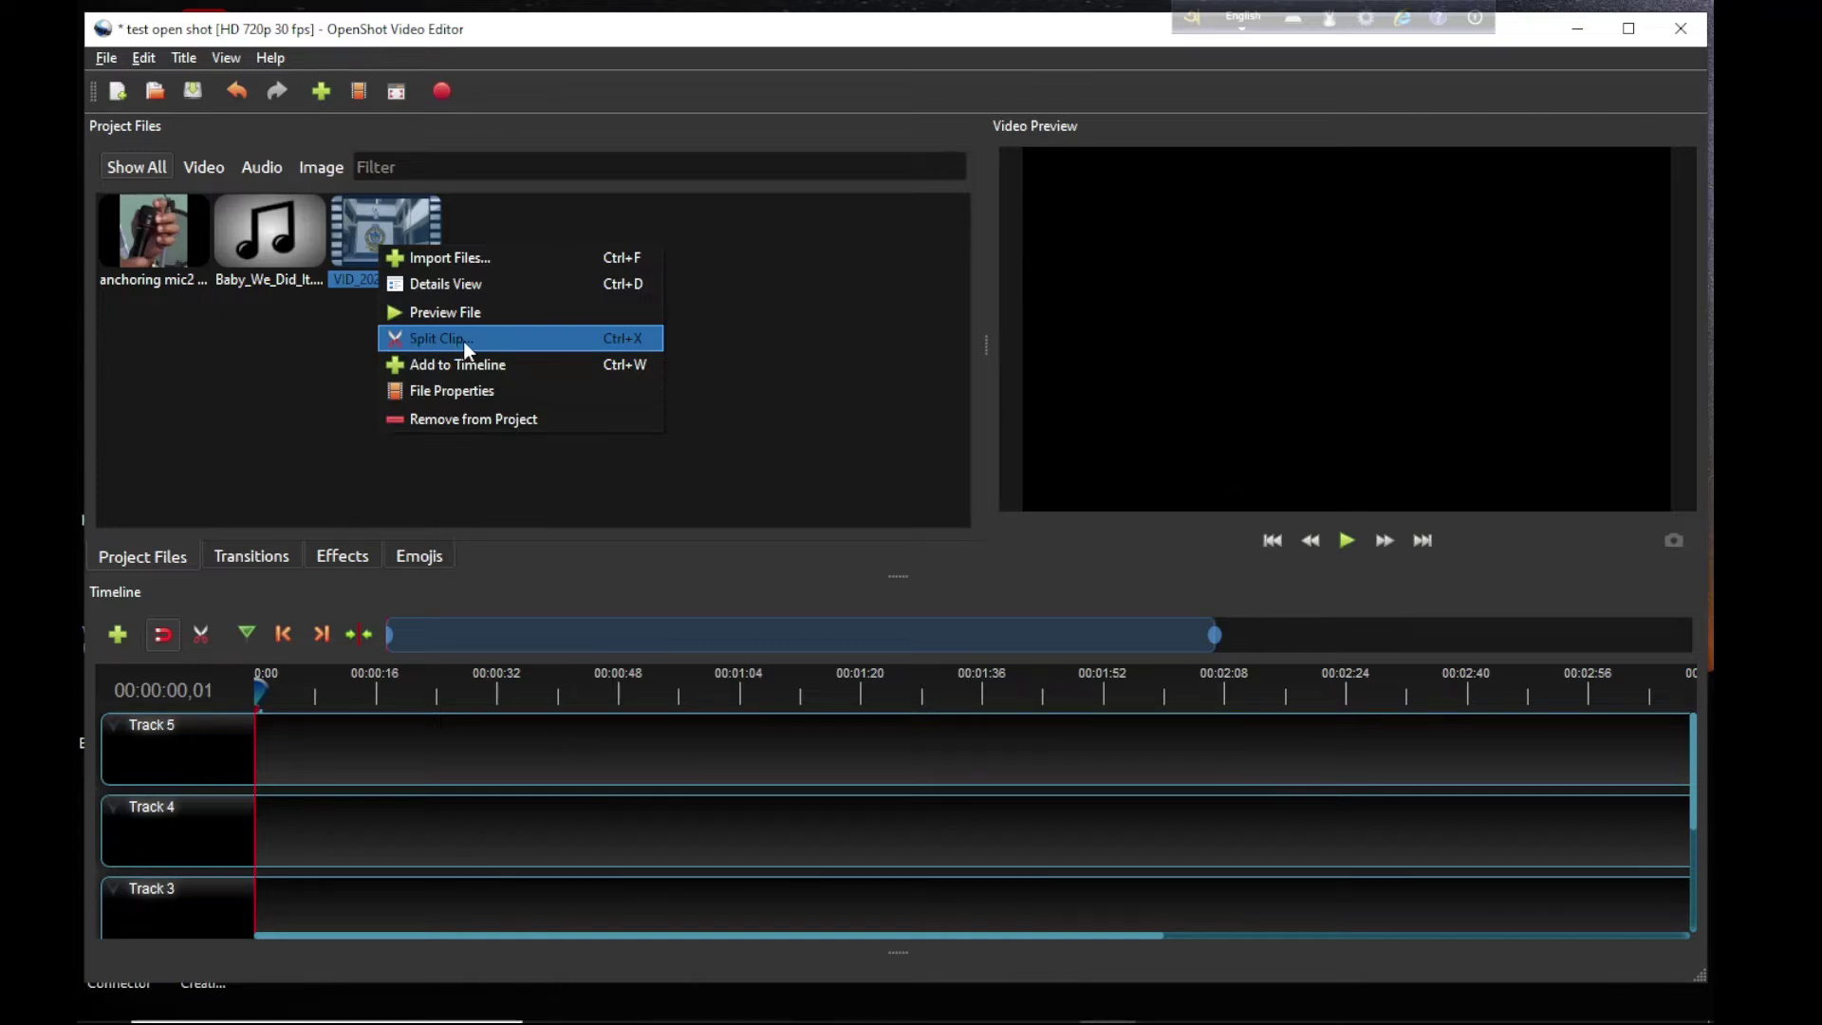
left_click(417, 338)
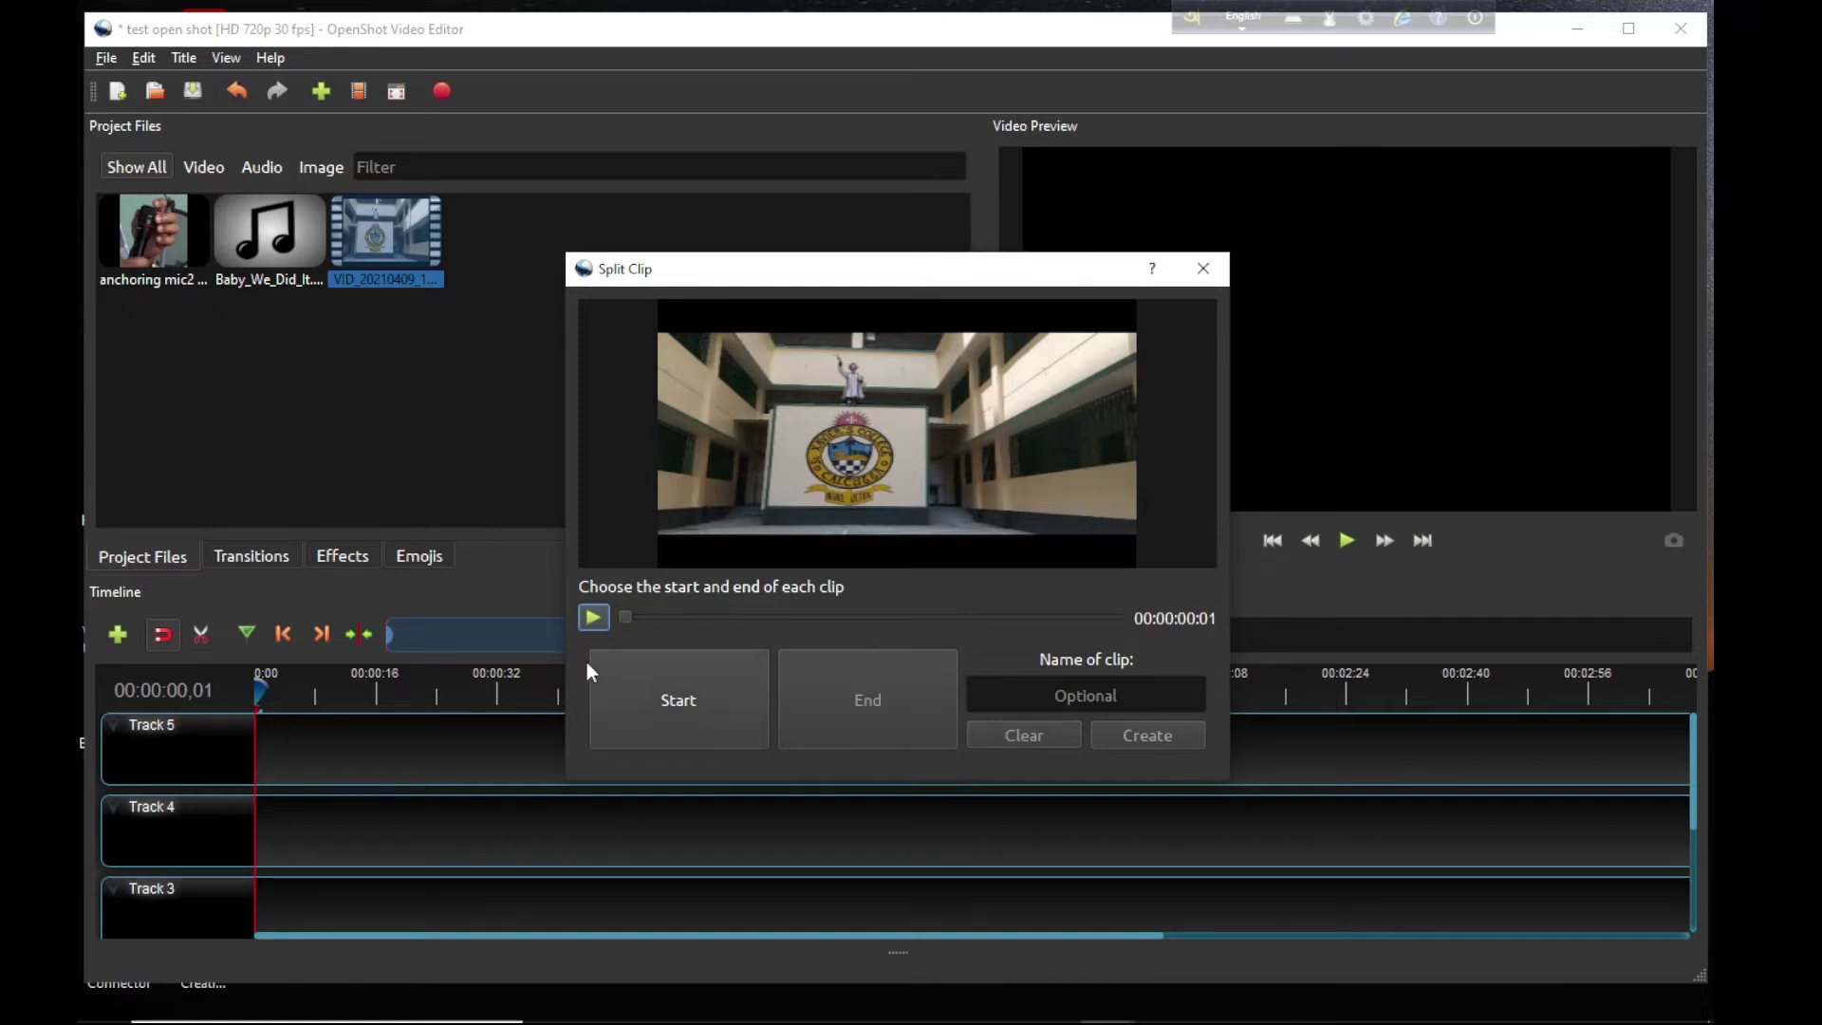
left_click_drag(624, 618, 717, 617)
left_click(593, 617)
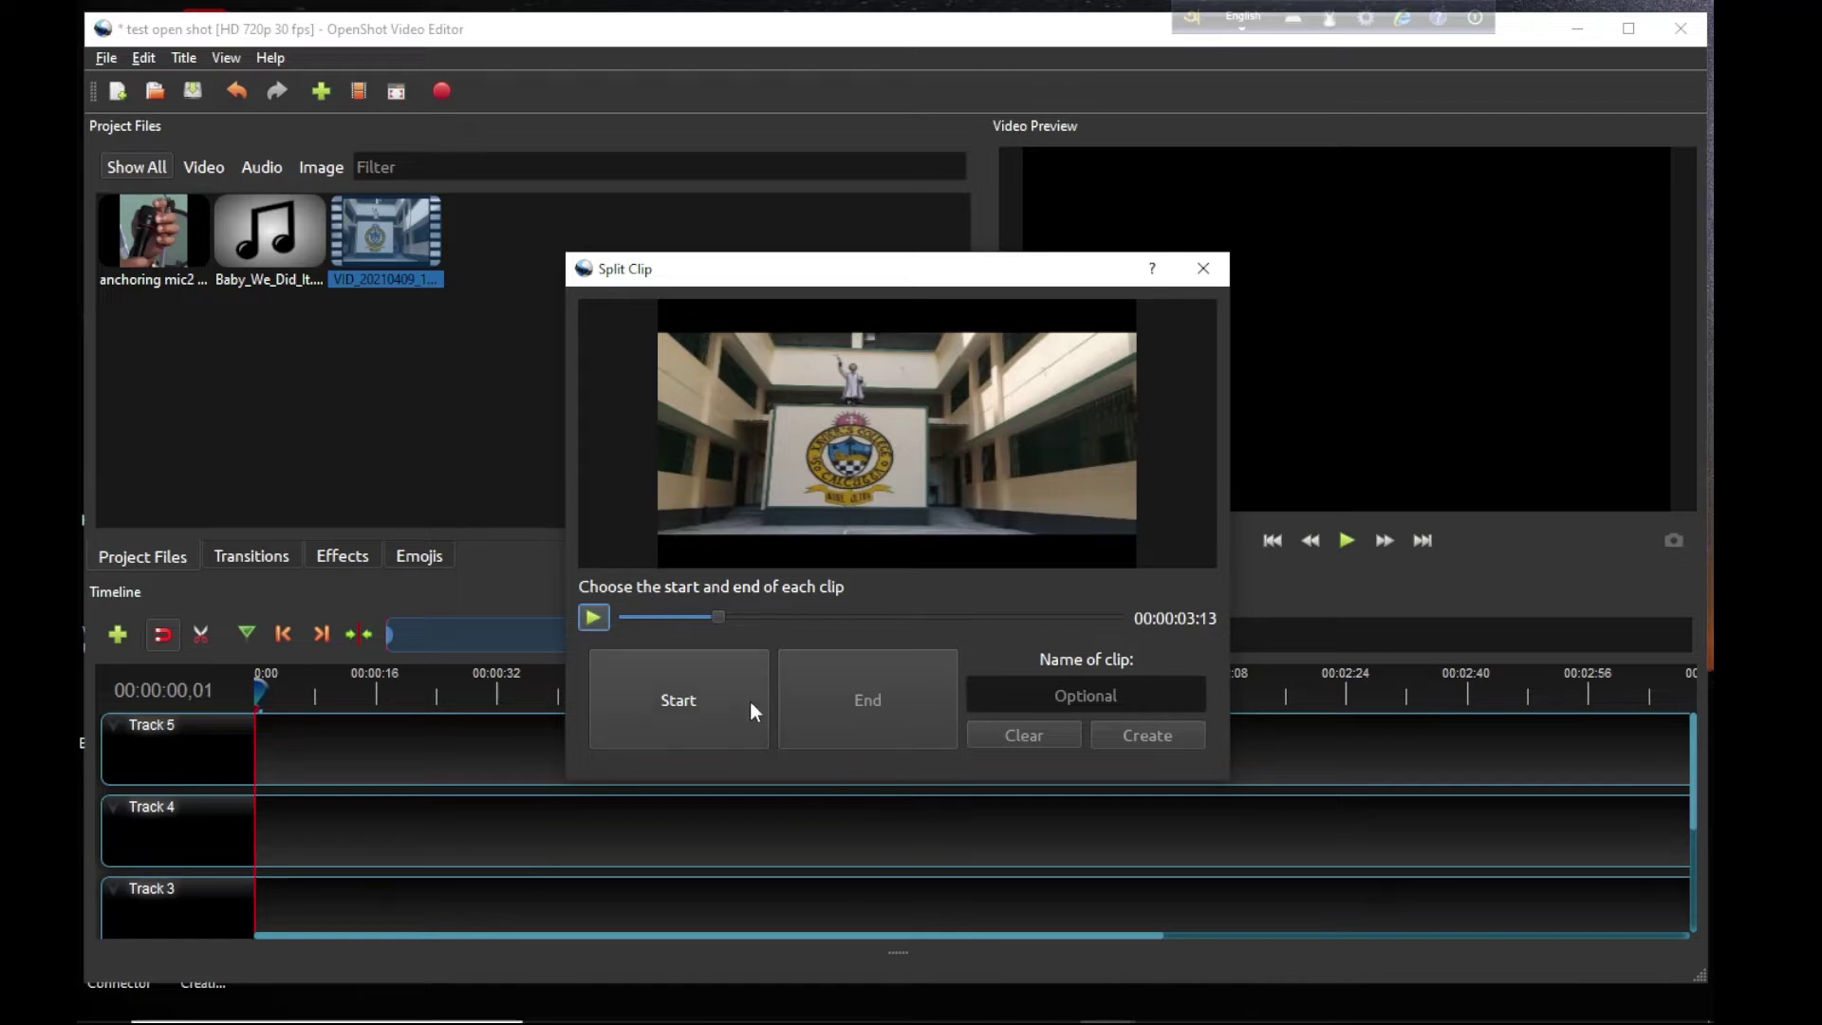
left_click(653, 704)
Step: Mark the clip's end at 00:00:08:20 and create it with the name "clip 1"
left_click(602, 616)
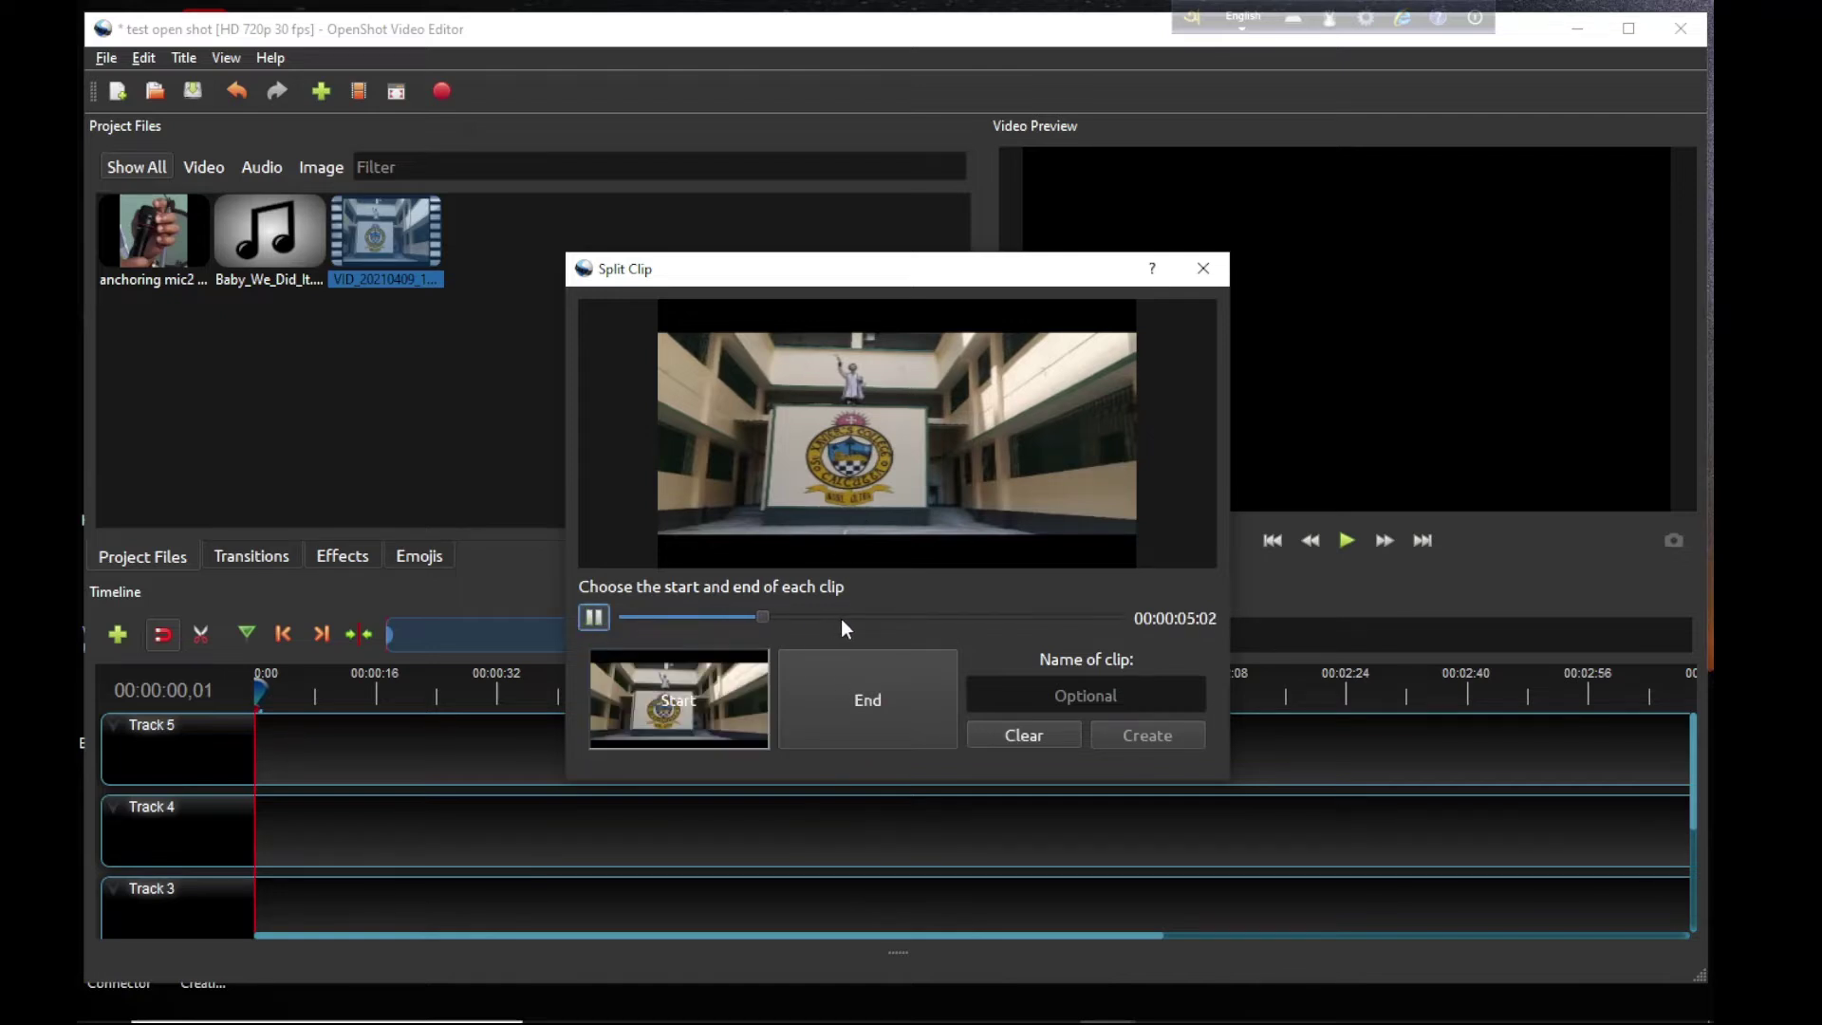
key("space")
left_click(592, 617)
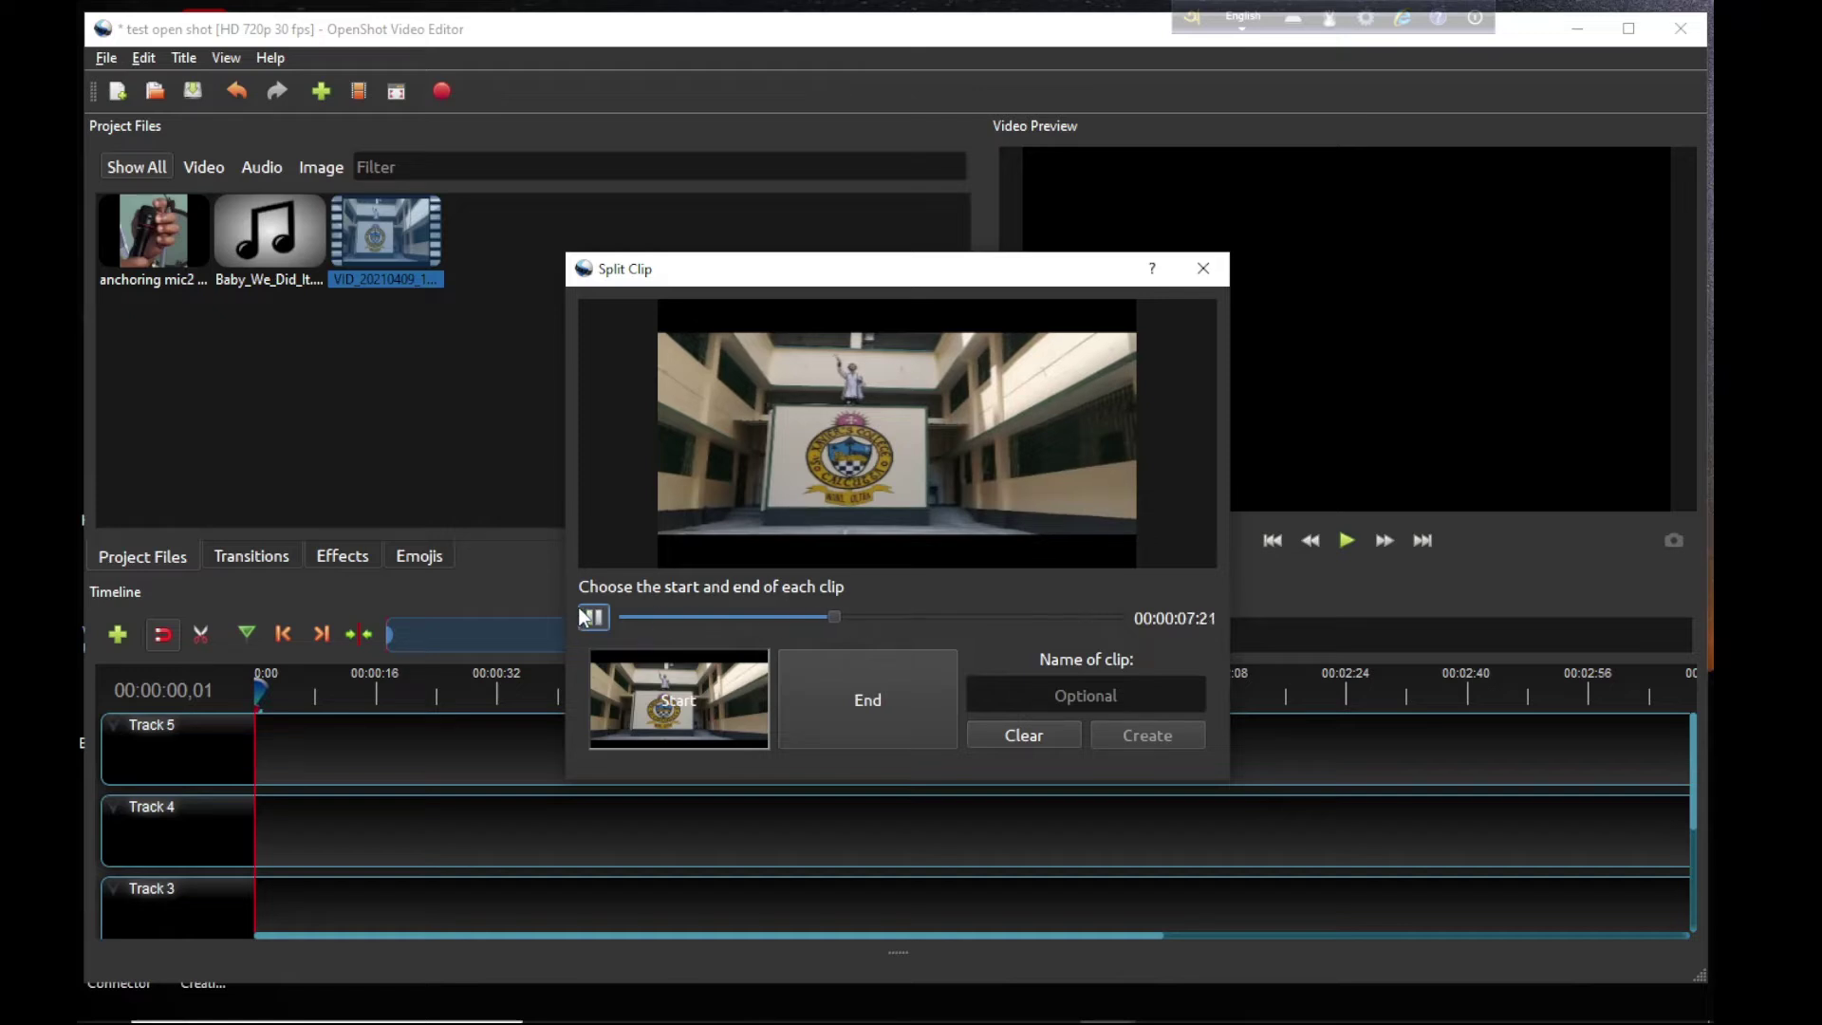
key("space")
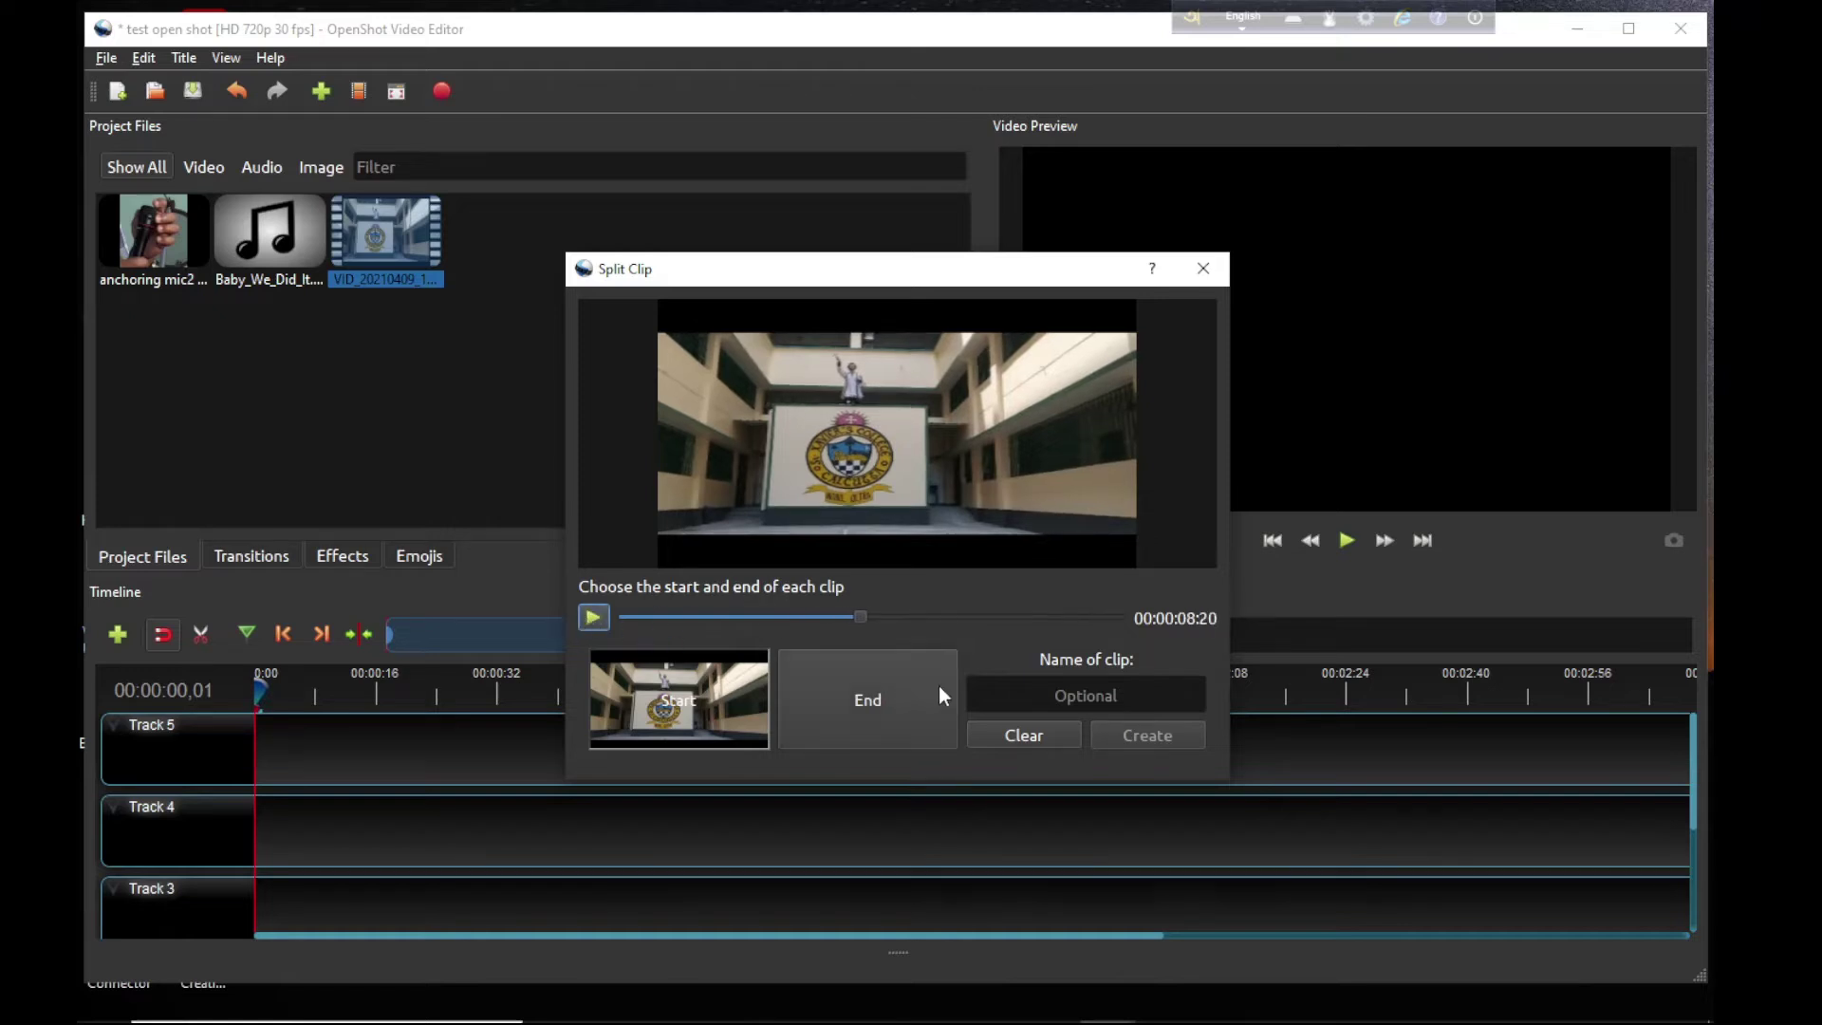
left_click(863, 708)
left_click(1112, 695)
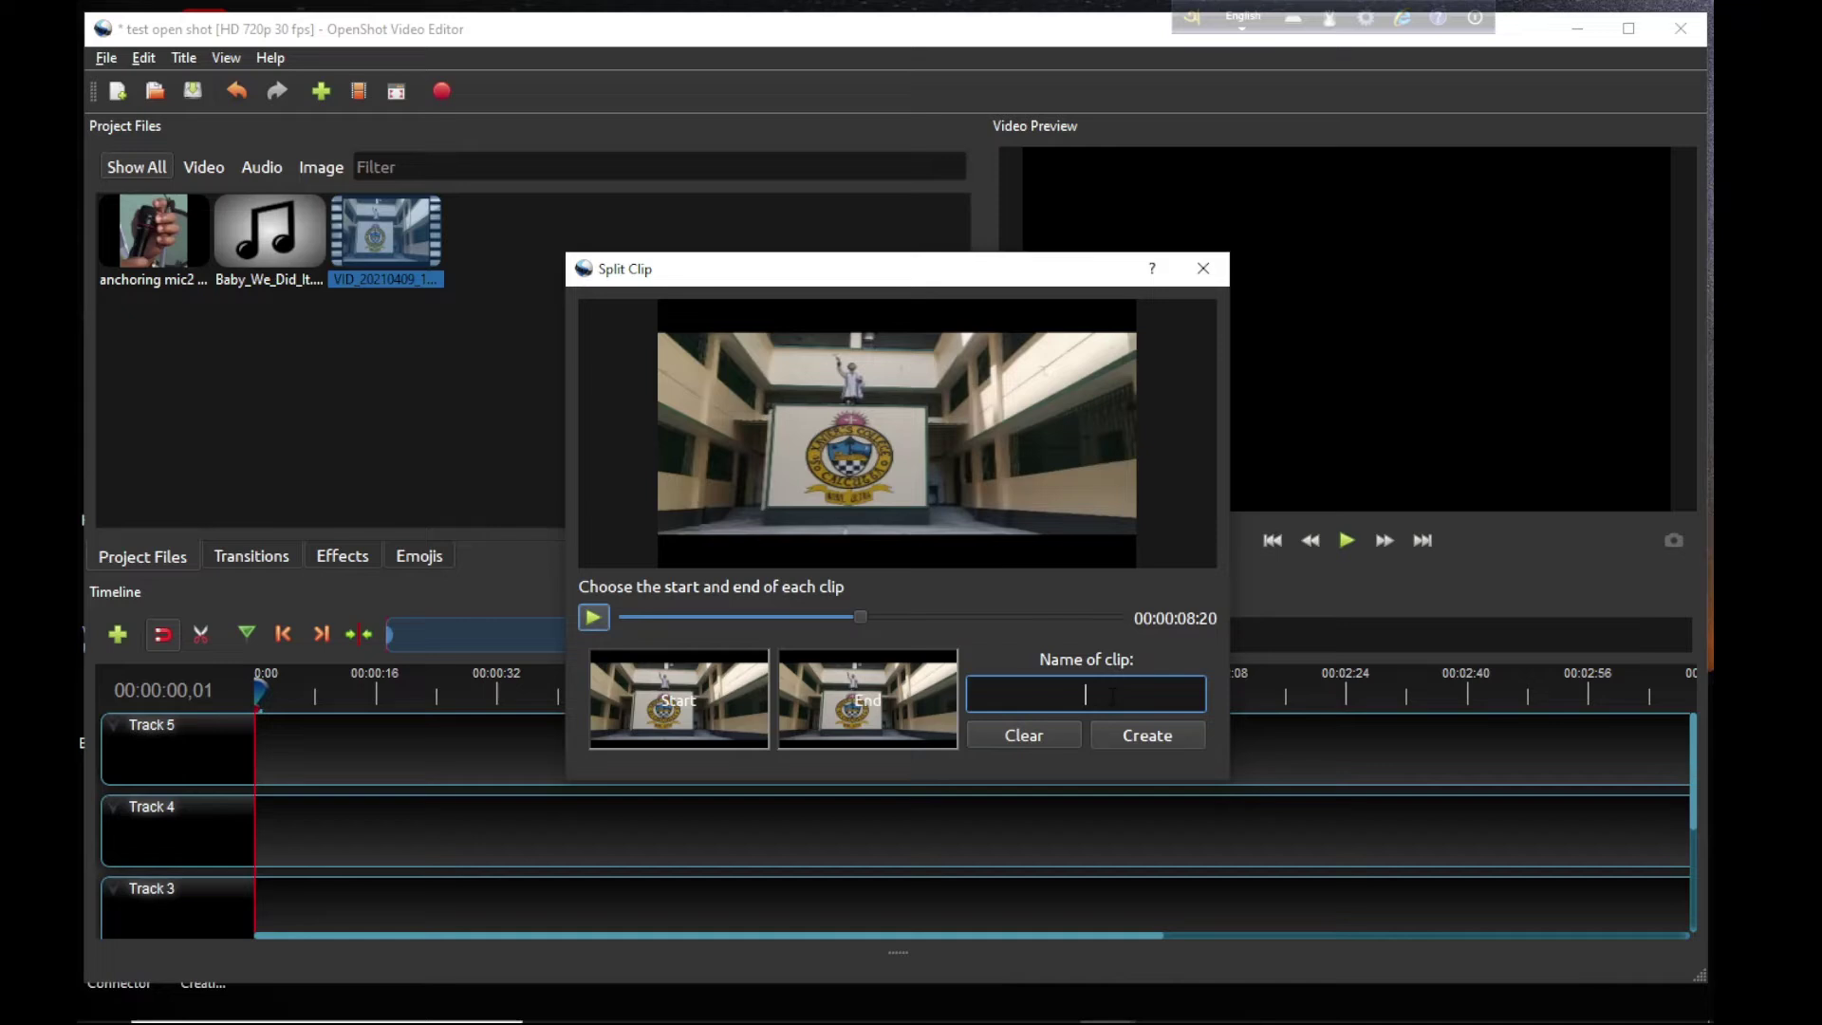
type("clip 1")
left_click(1136, 737)
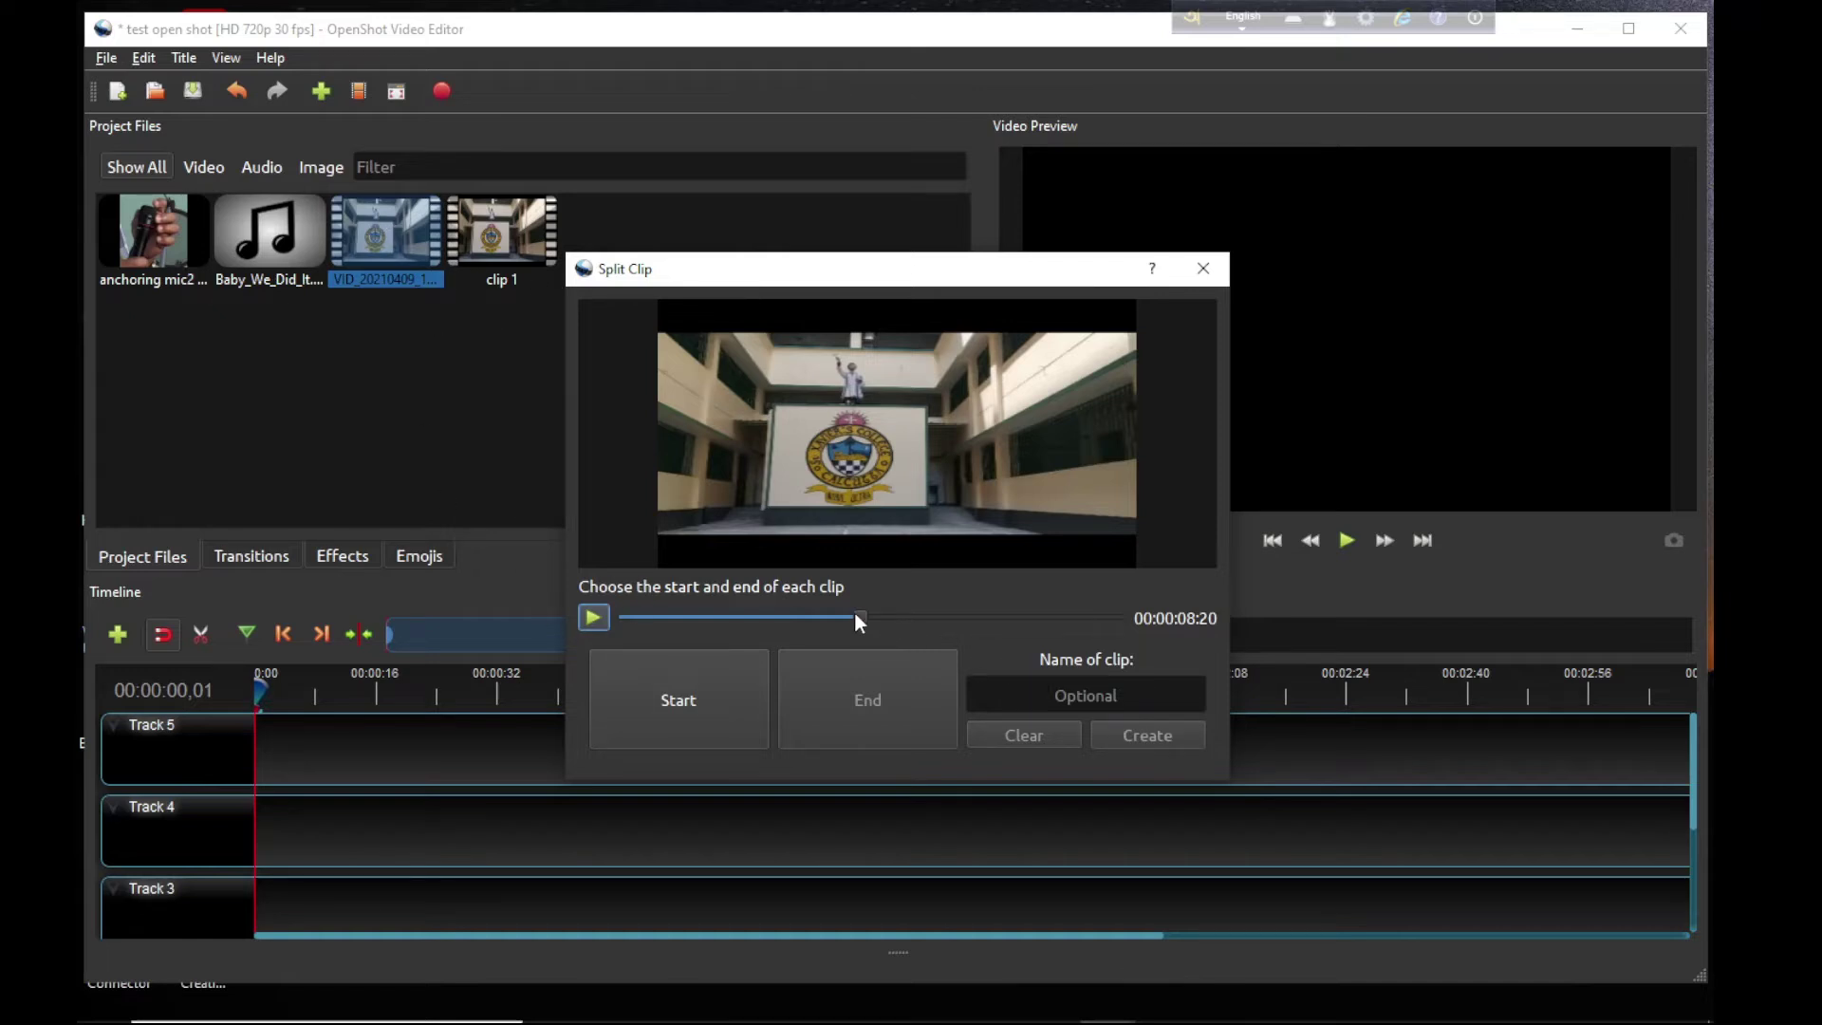
Step: Move further along the same video and mark the start of a second clip at 00:00:13:08
left_click_drag(862, 617, 946, 618)
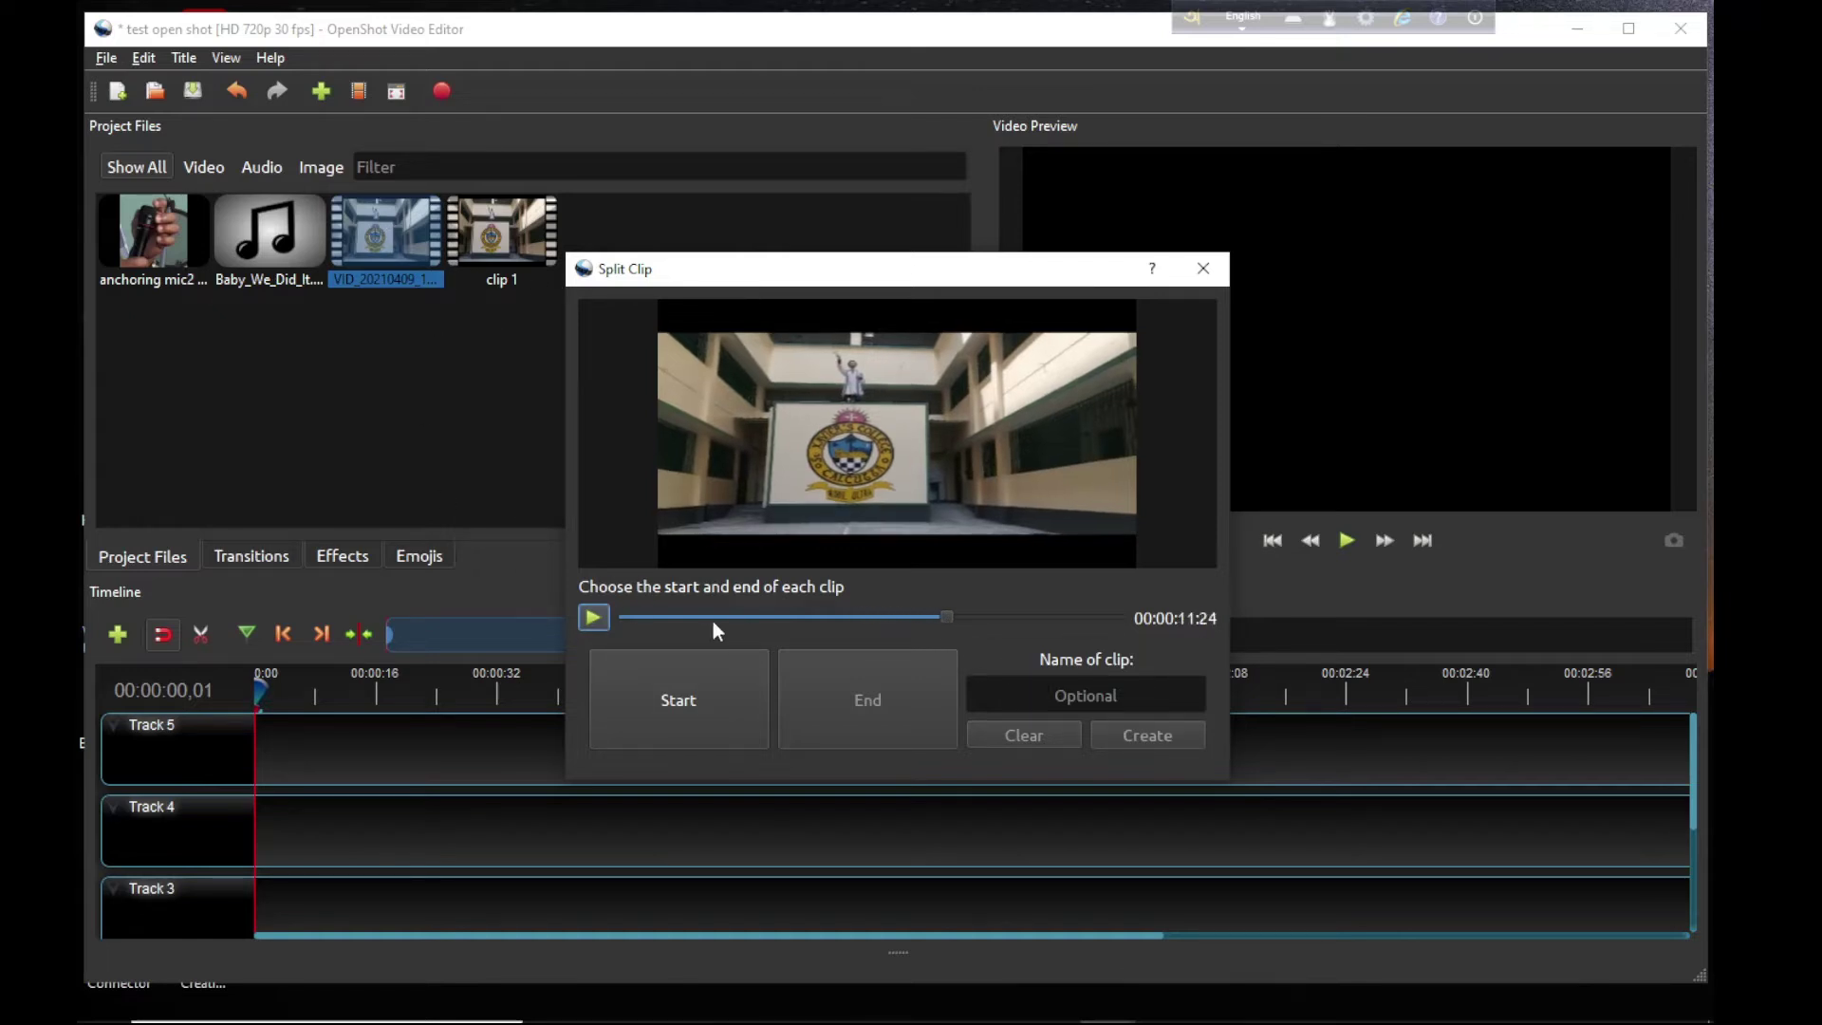
left_click(602, 618)
left_click(662, 699)
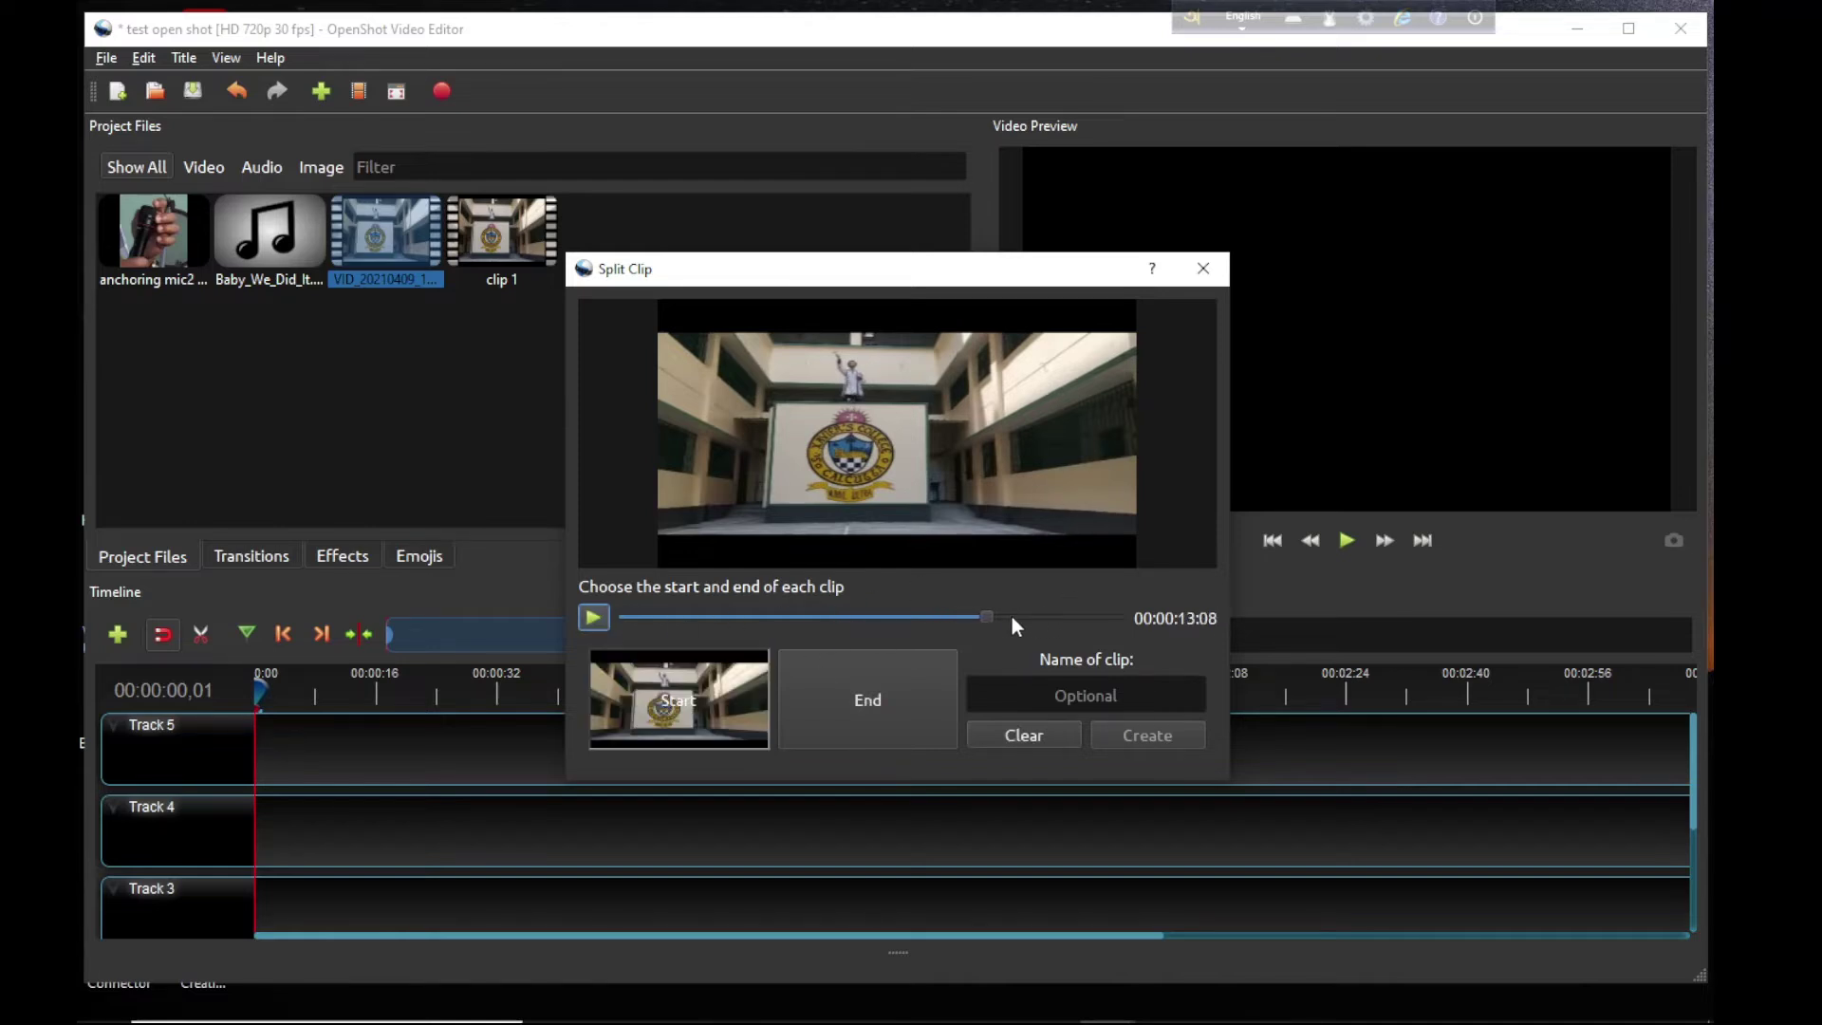
Step: Mark the second clip's end at 00:00:15:23 and create it with the name "clip 2 interview"
left_click(589, 617)
left_click(601, 615)
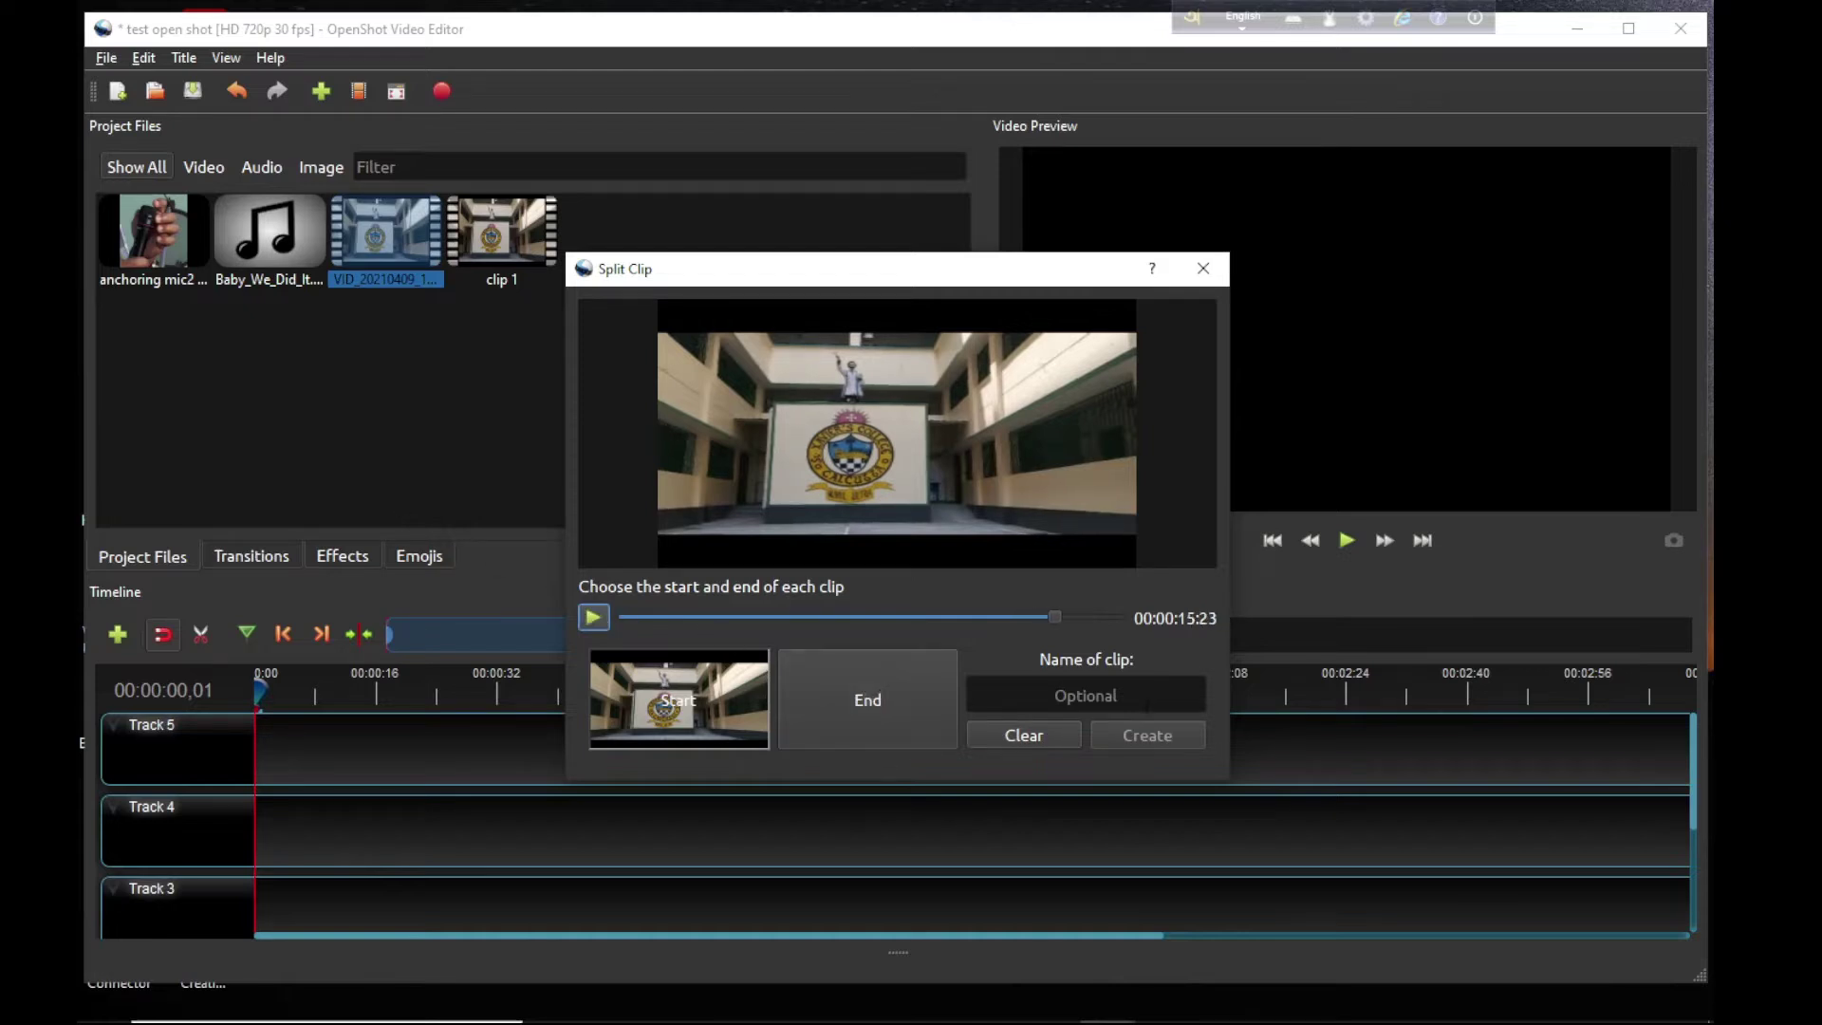
left_click(1115, 707)
type("c")
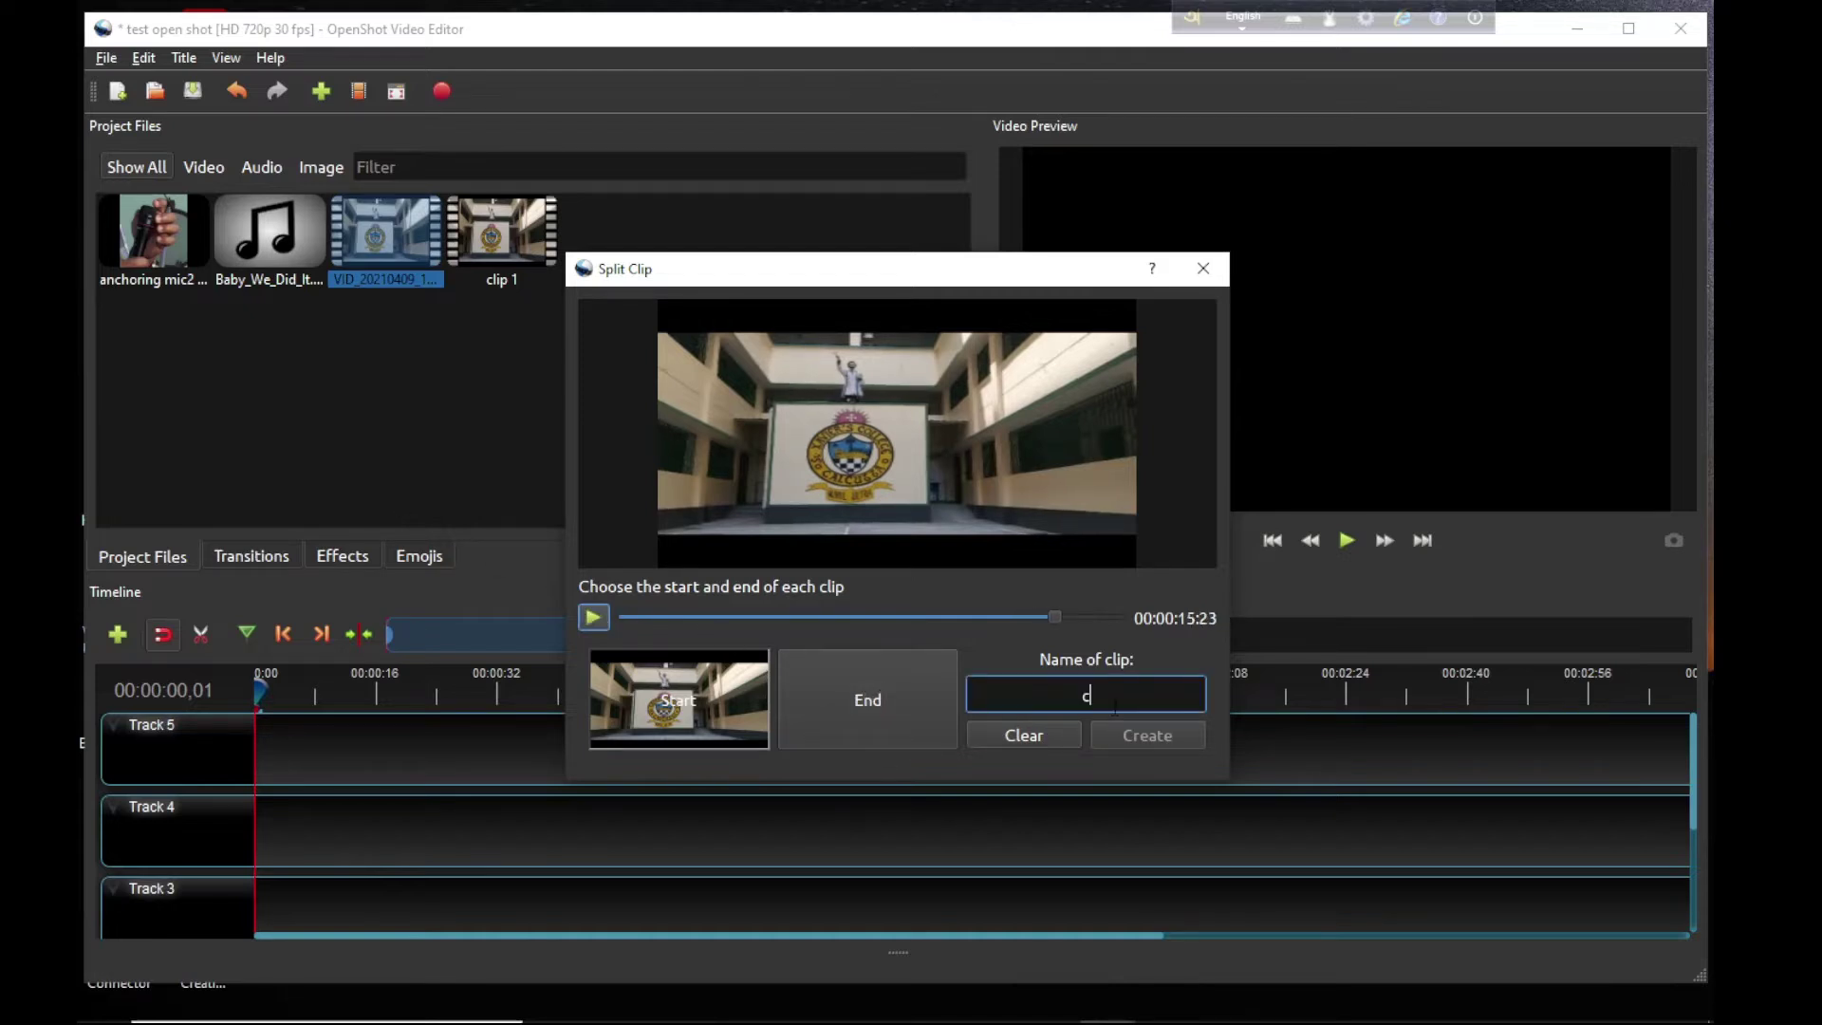
type("lip 2 interview")
left_click(835, 695)
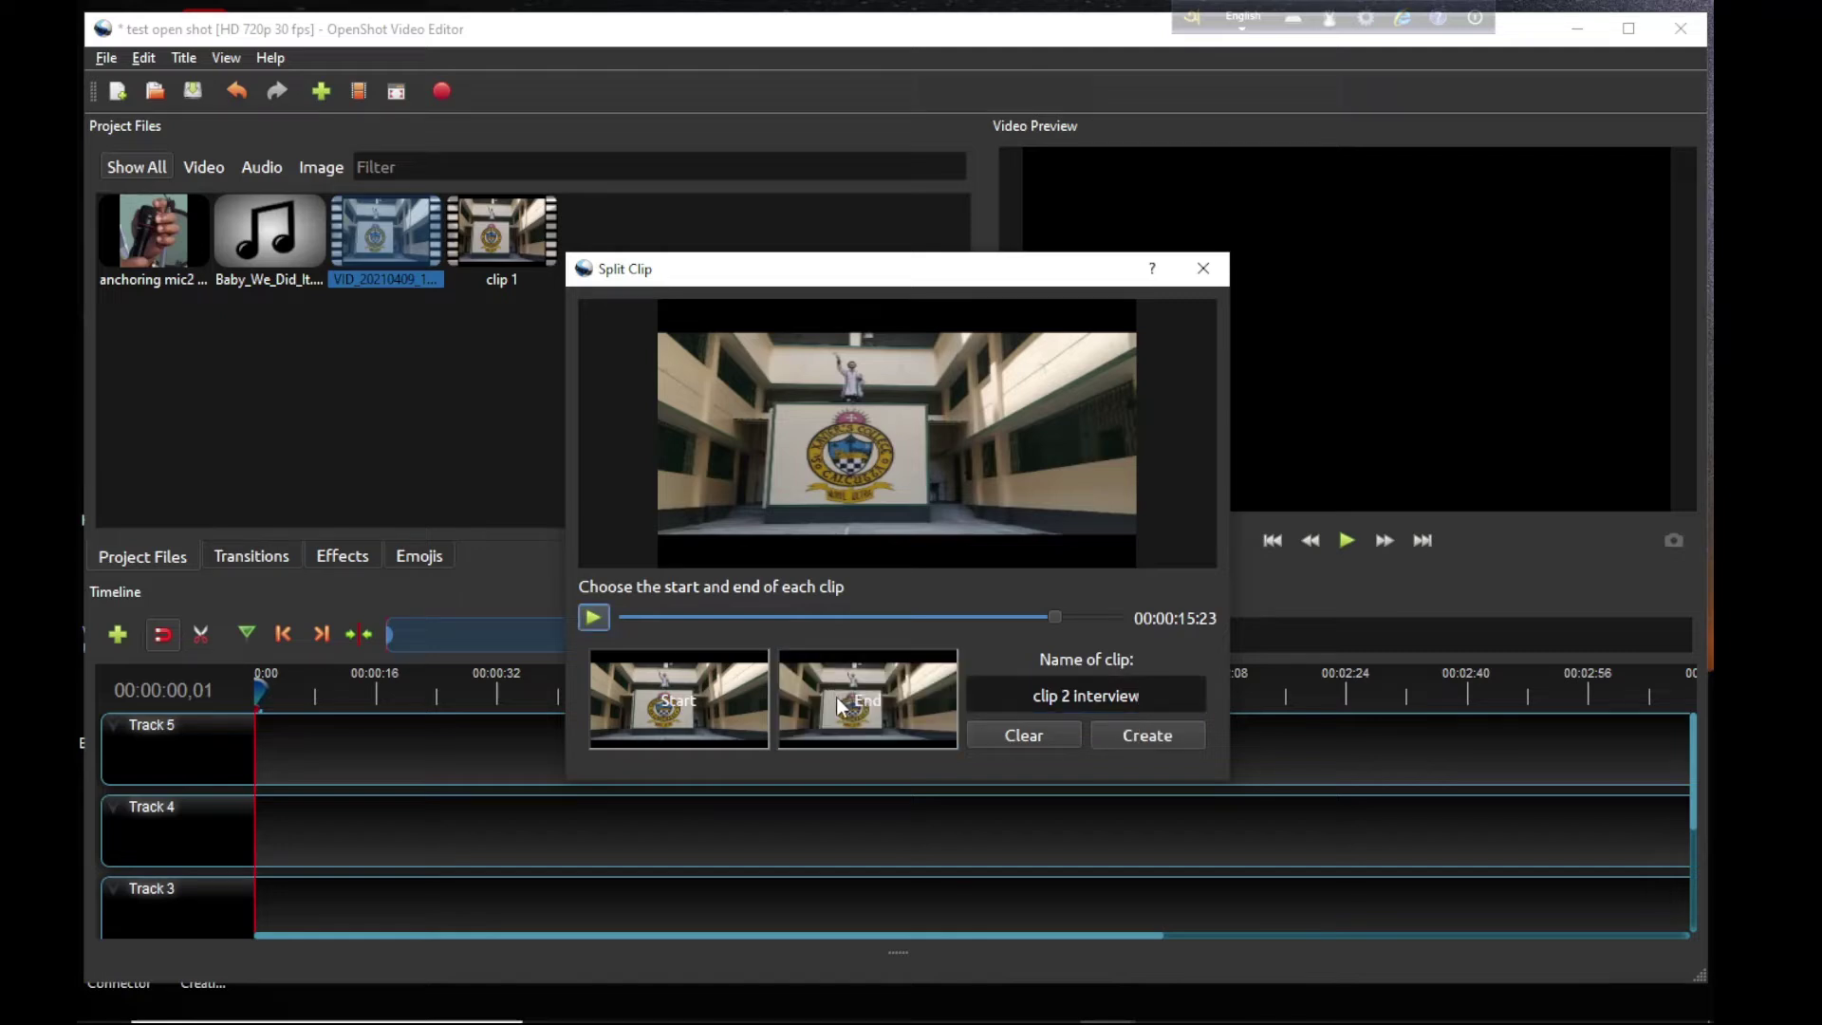
left_click(1156, 735)
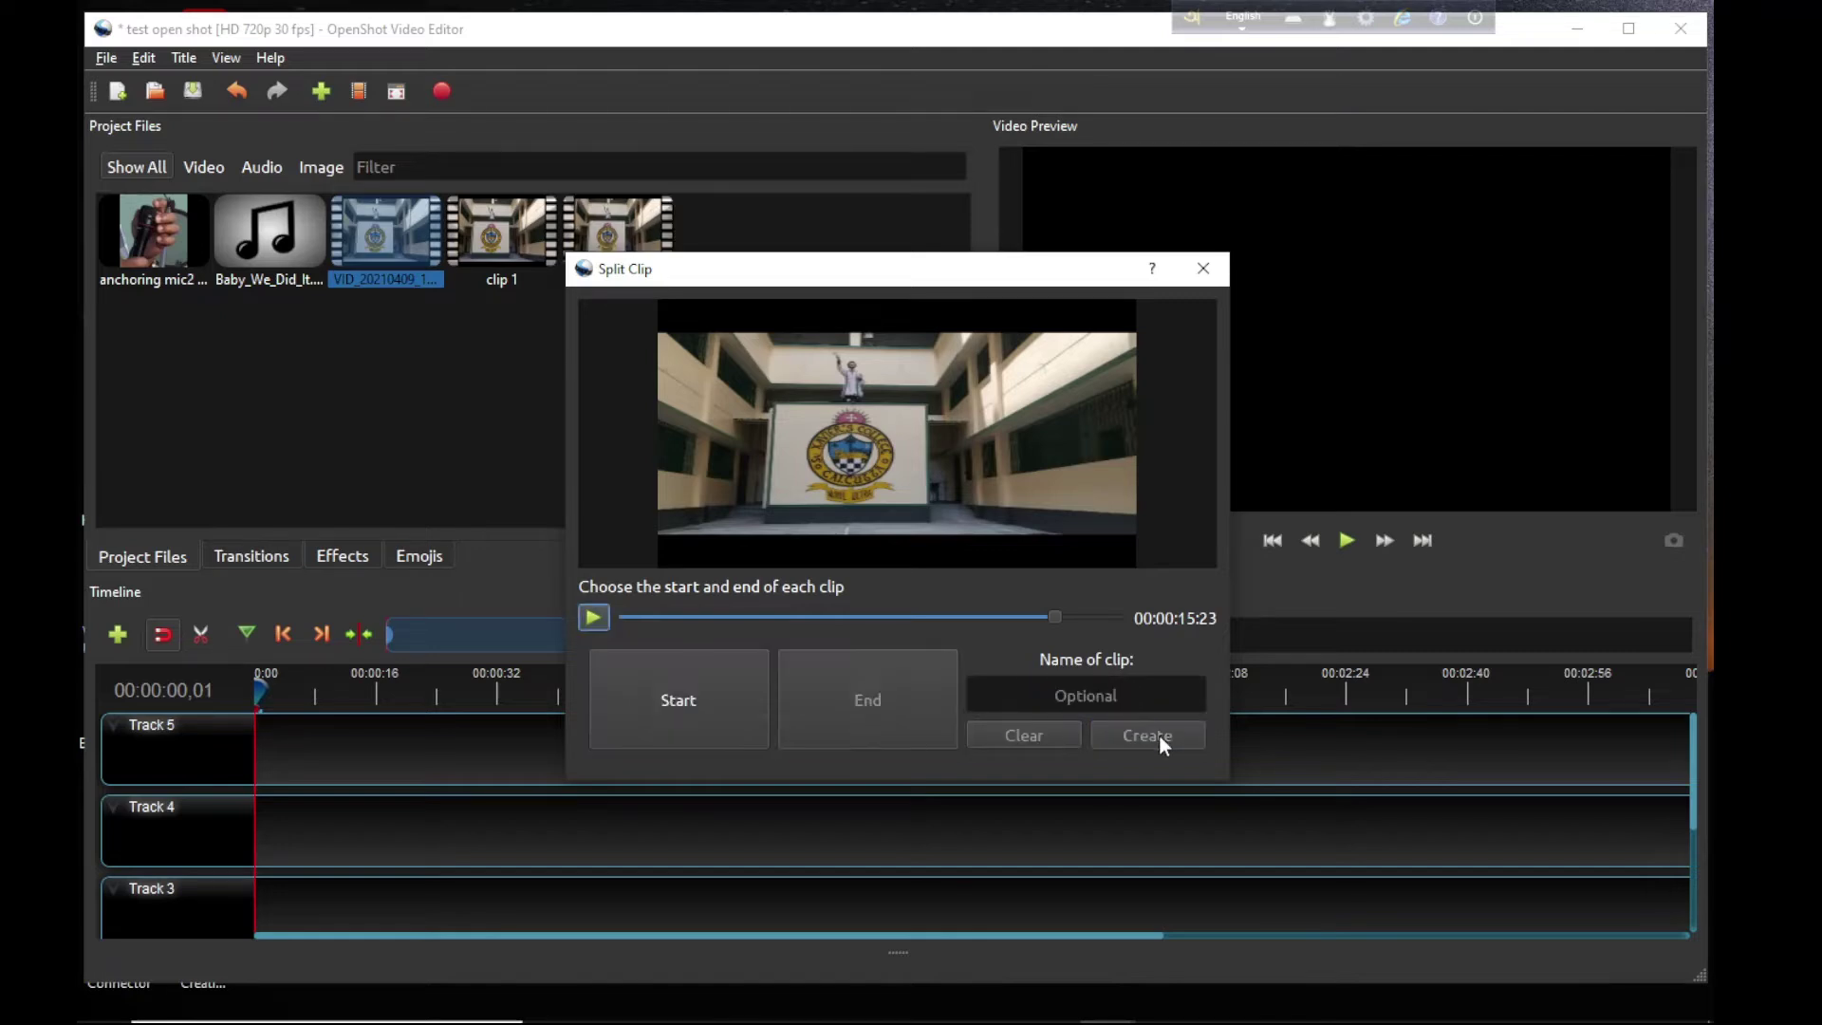
Step: Close Split Clip and remove the original VID_20210409_124028 video from the project
left_click(1201, 275)
right_click(353, 230)
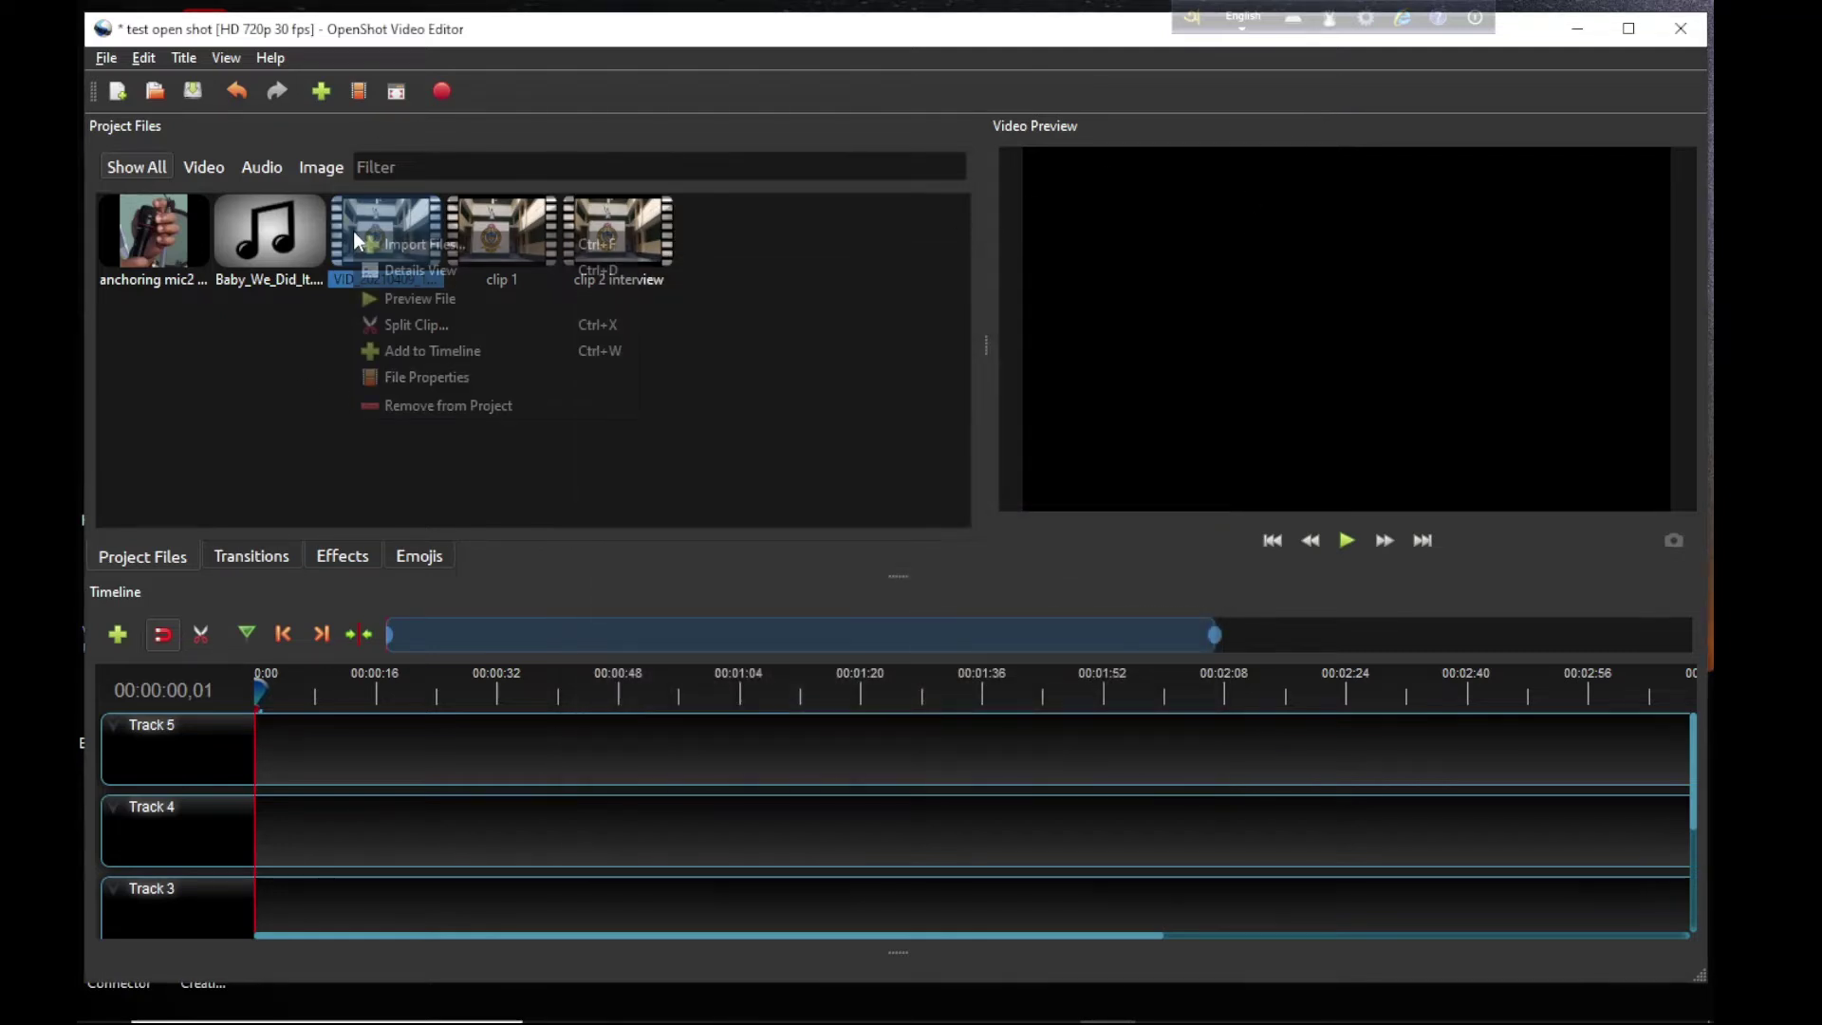
left_click(464, 409)
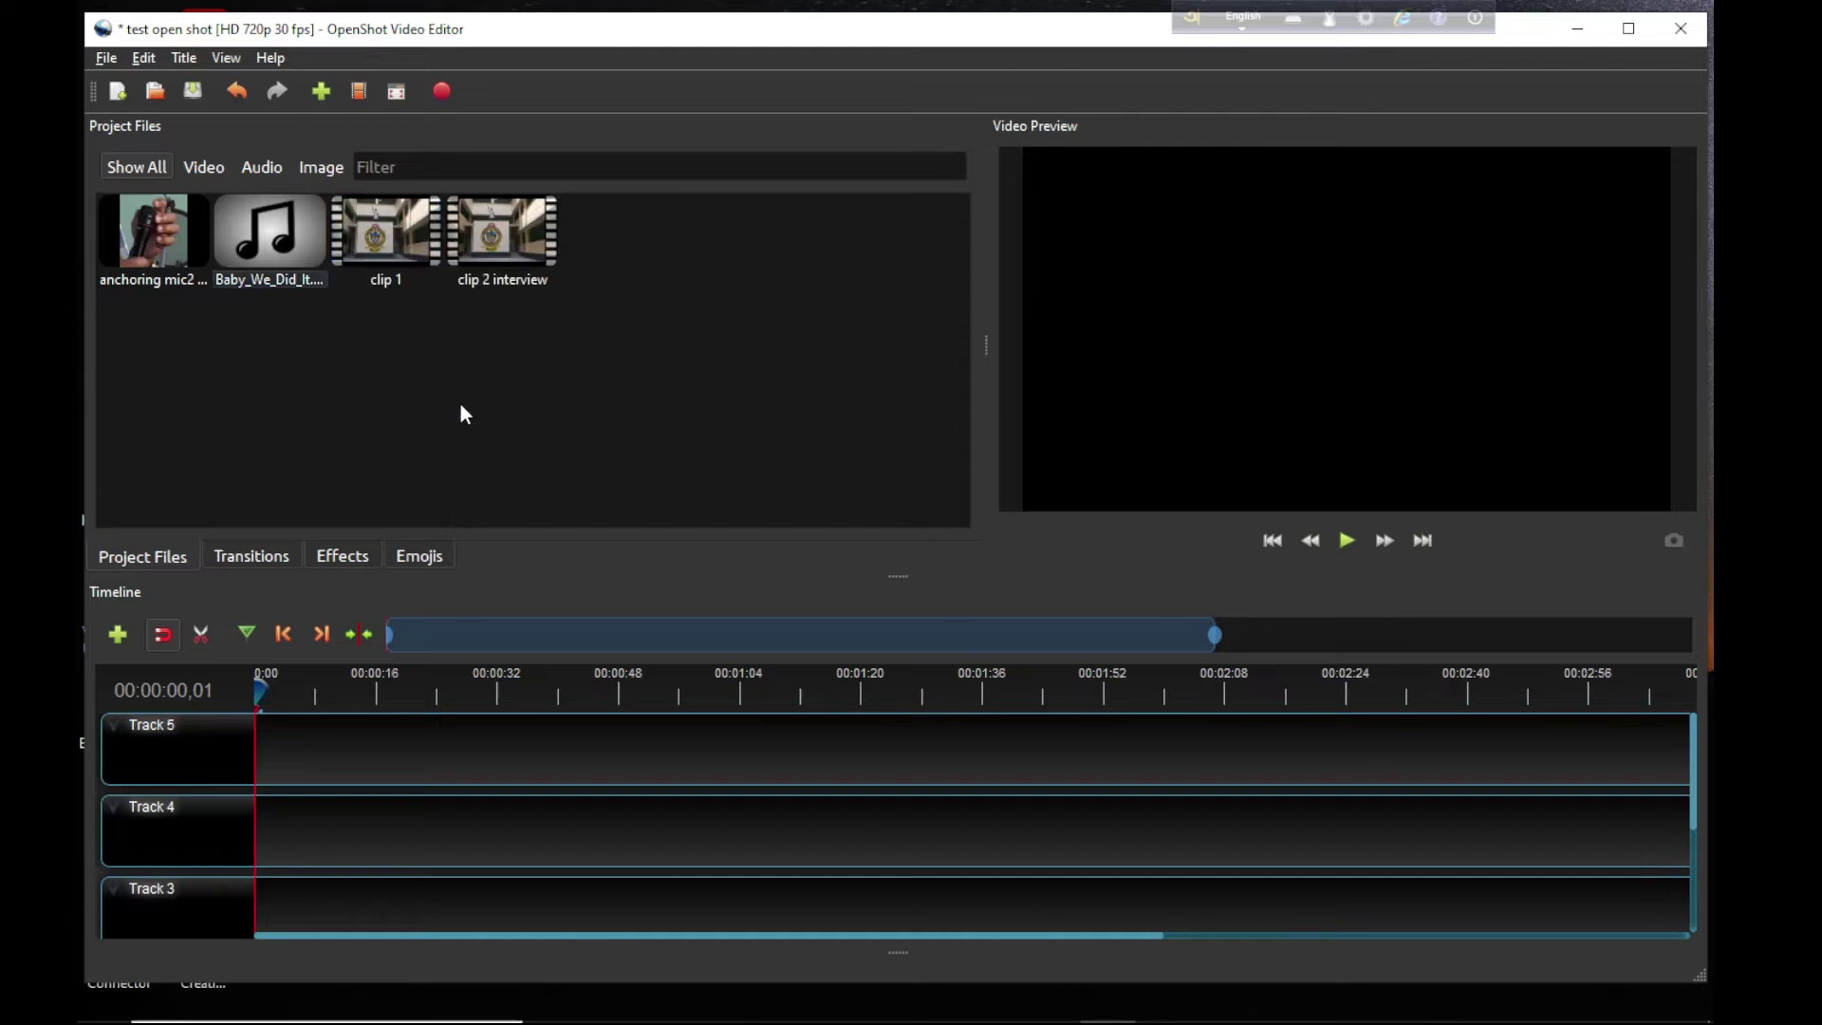
Step: Place clip 1 on Track 5 at about 00:00:09 and clip 2 interview directly after it
right_click(374, 235)
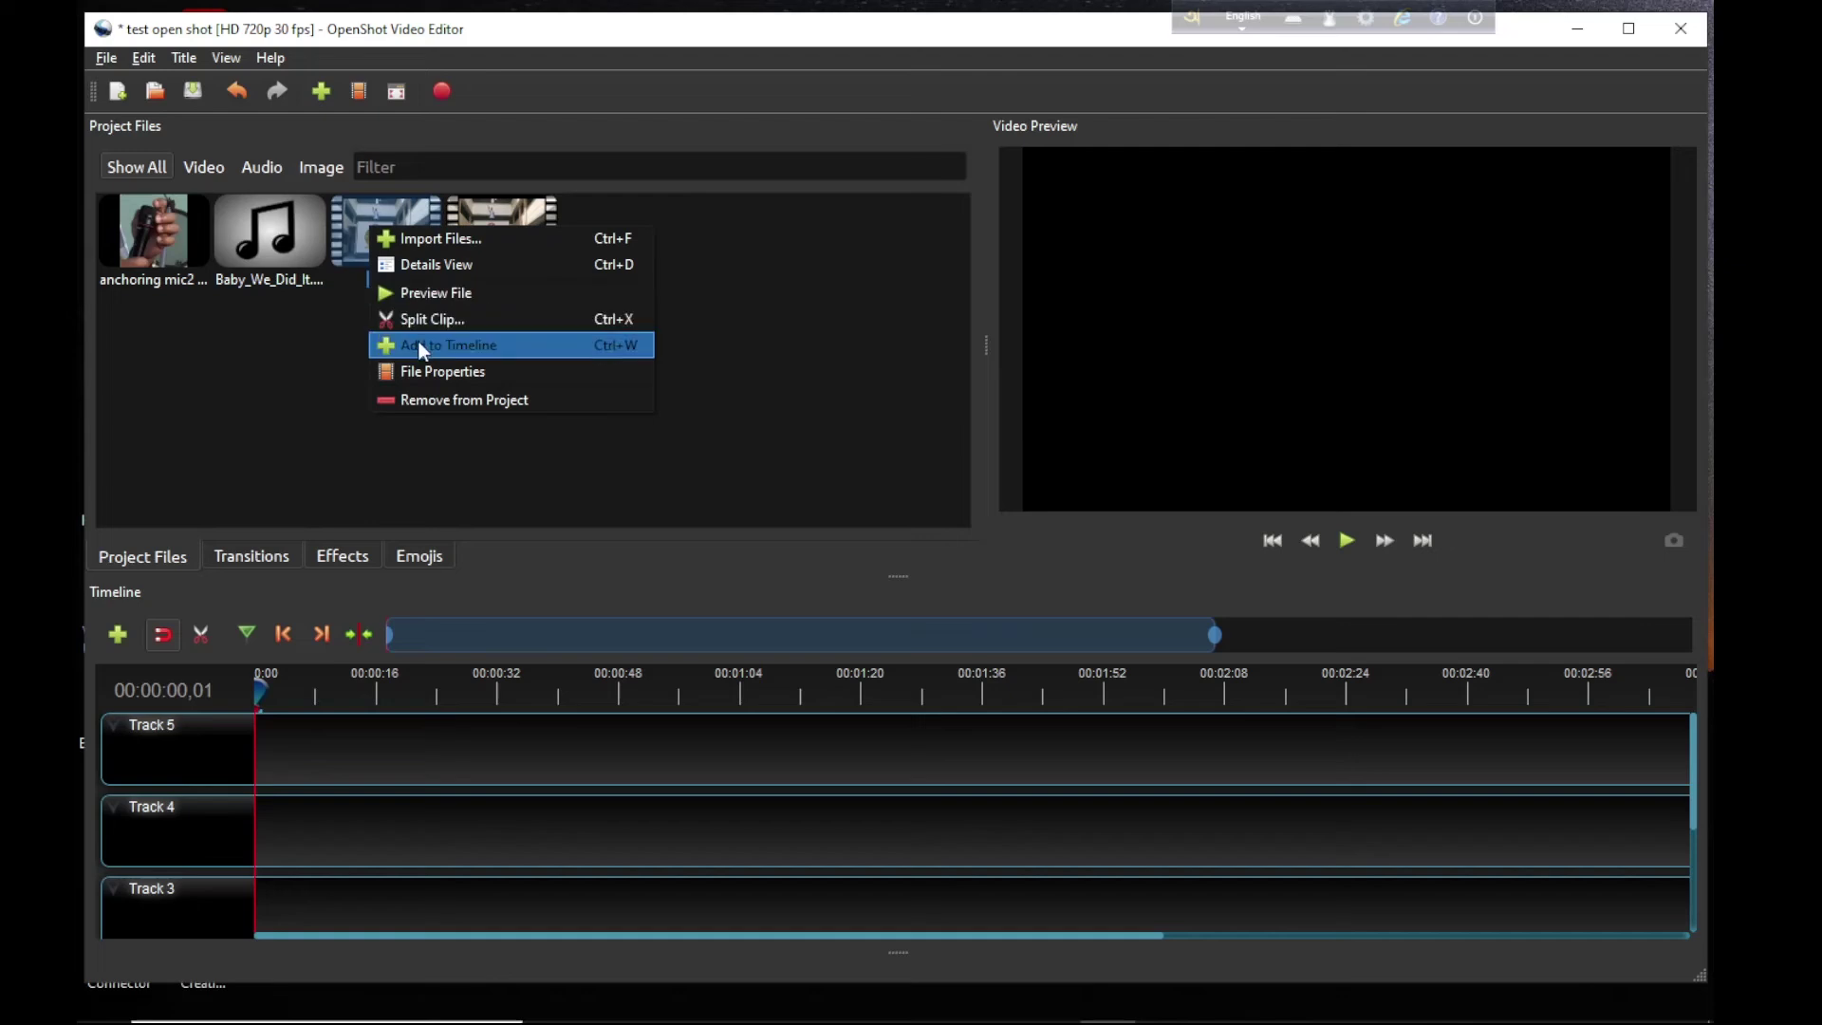
left_click(240, 357)
left_click_drag(379, 207, 323, 736)
left_click_drag(508, 218, 375, 733)
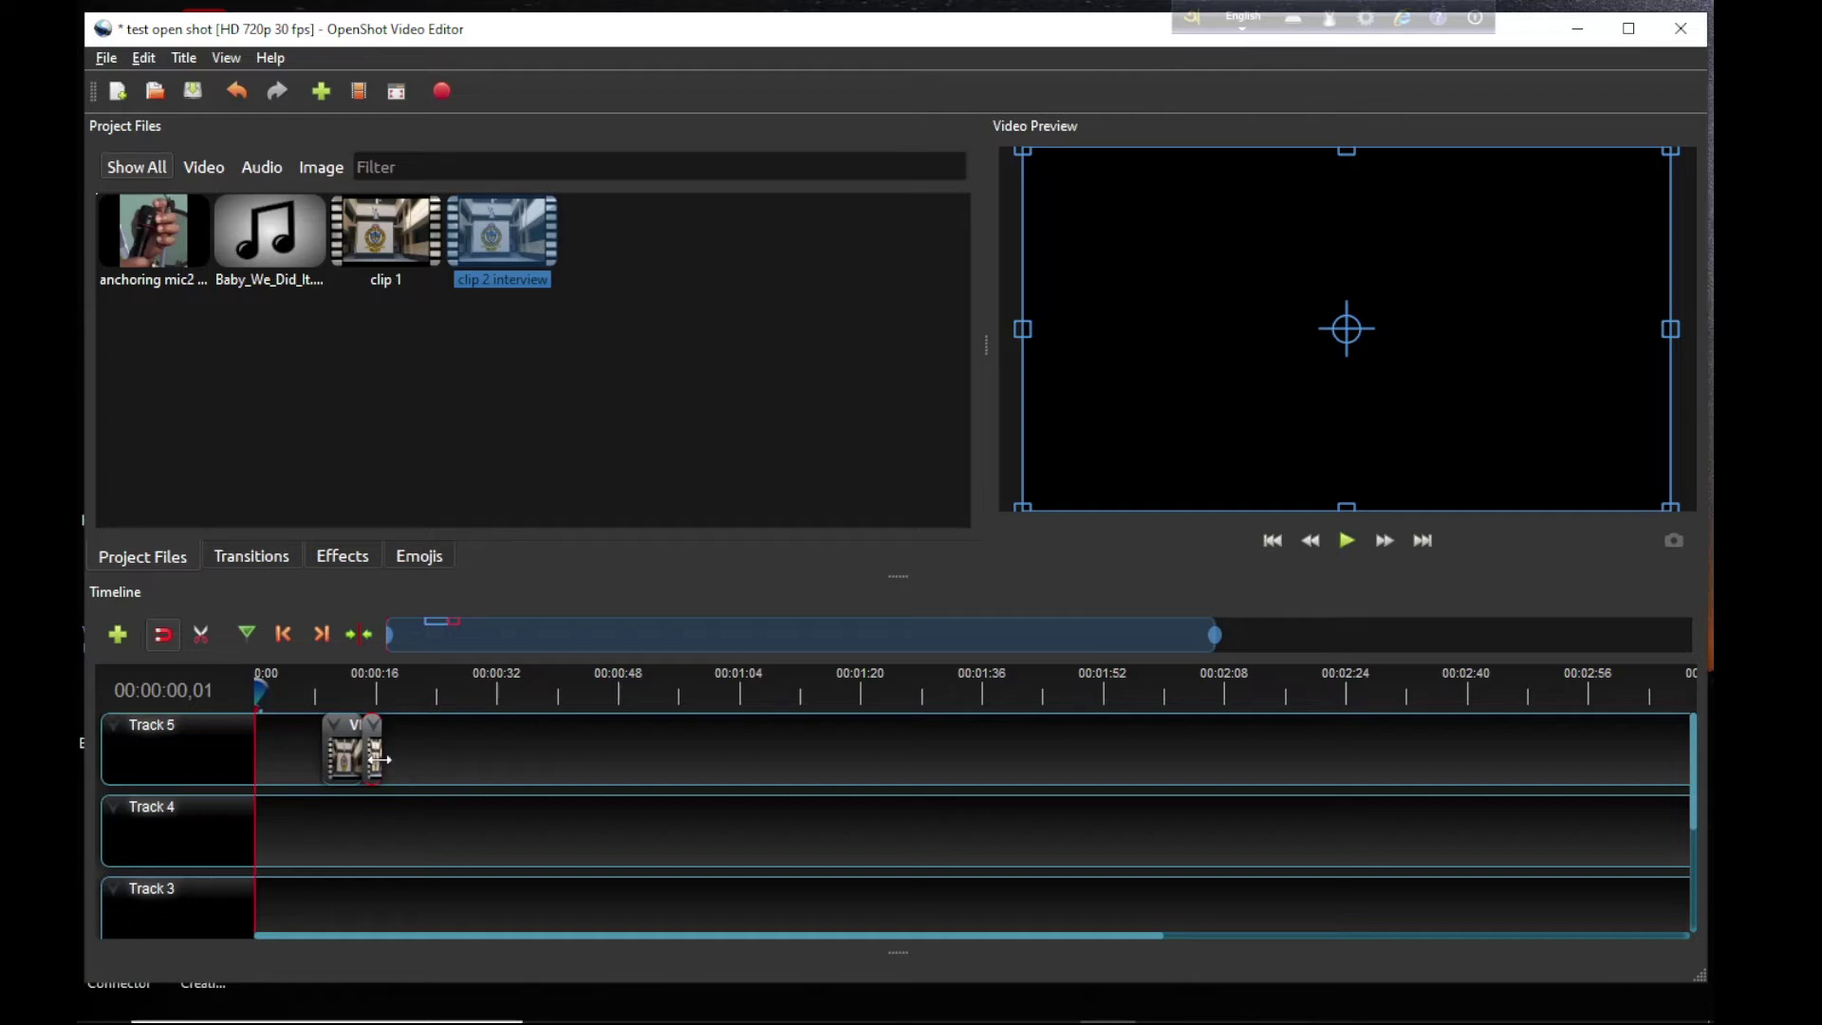
right_click(485, 238)
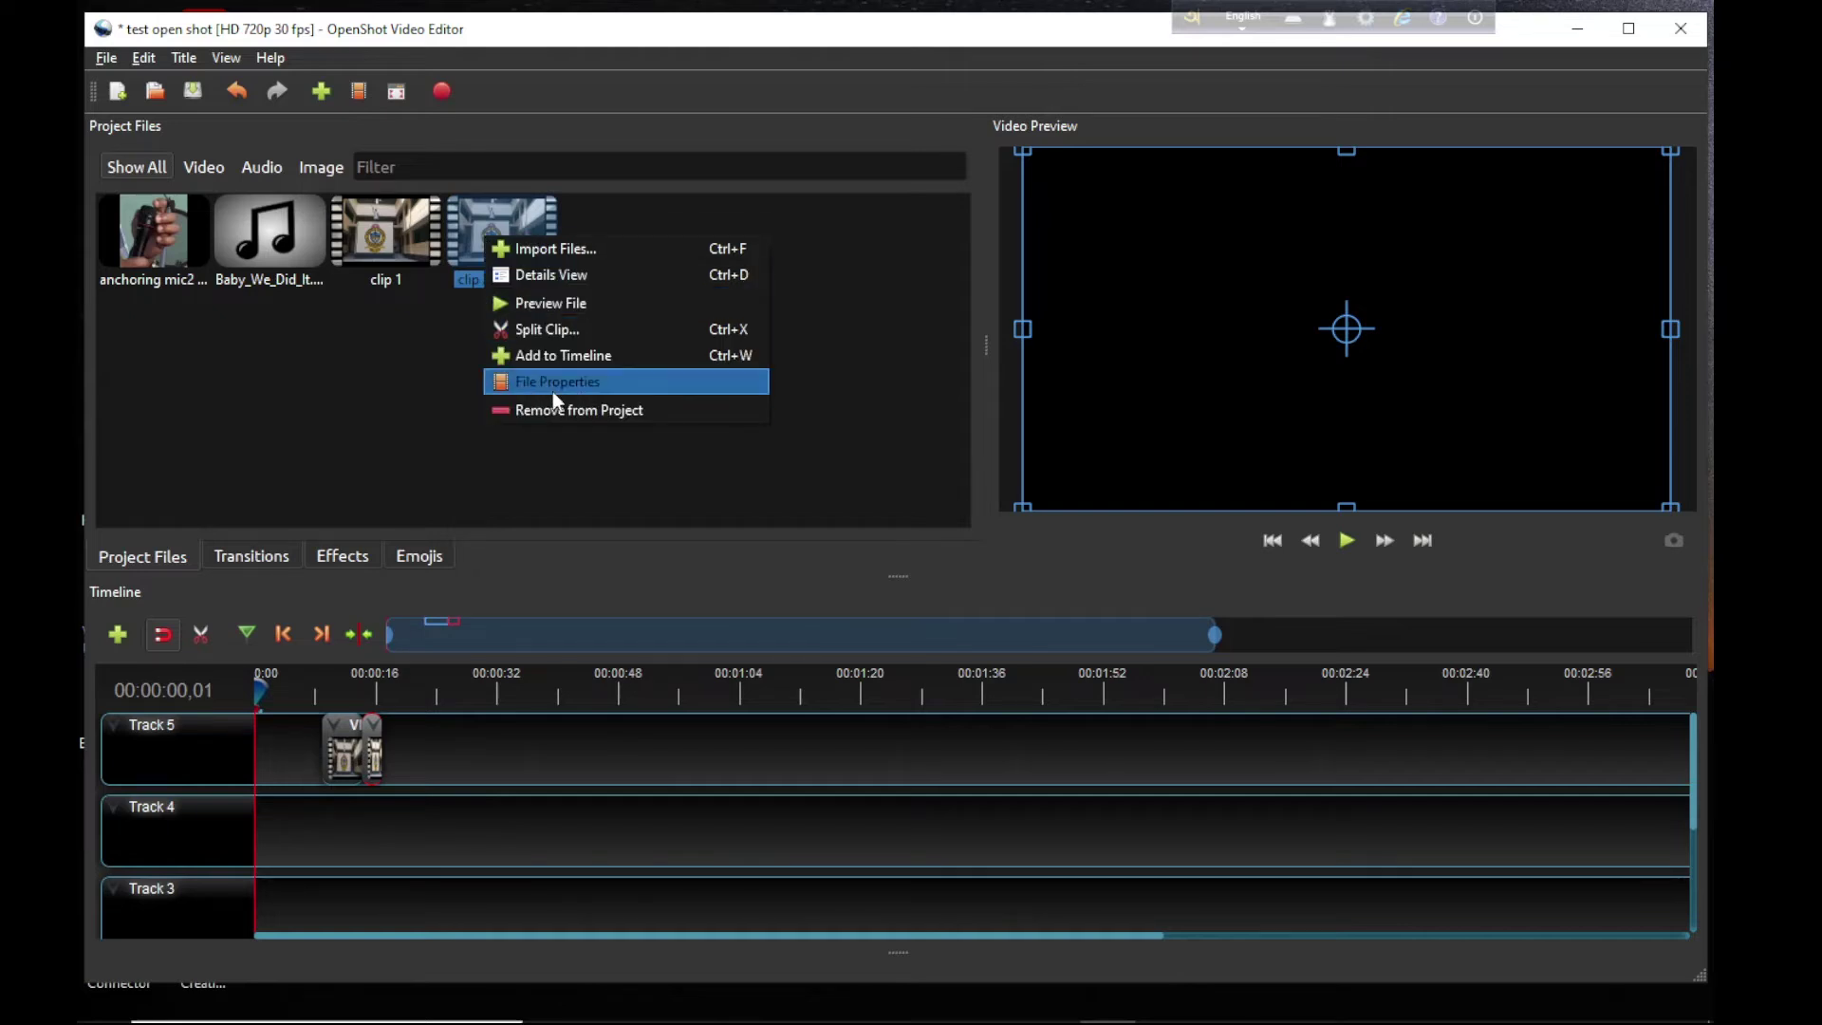
left_click(363, 436)
left_click(365, 440)
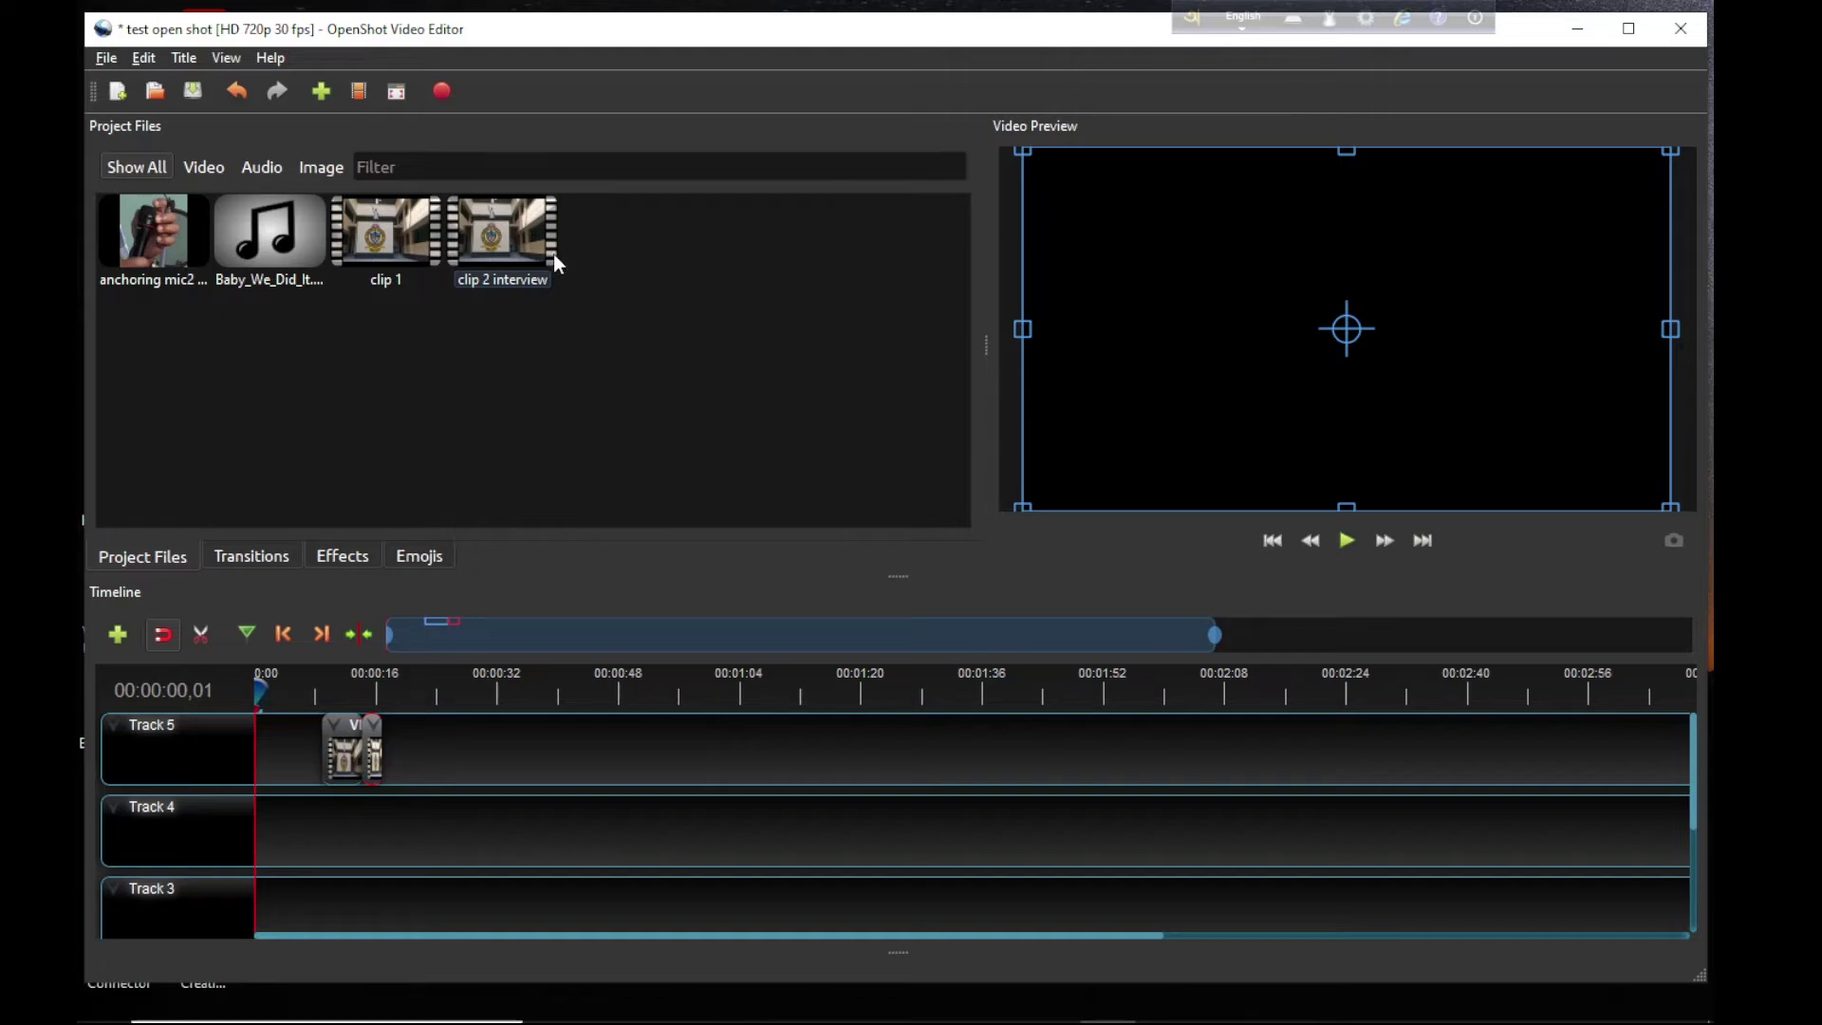
right_click(468, 229)
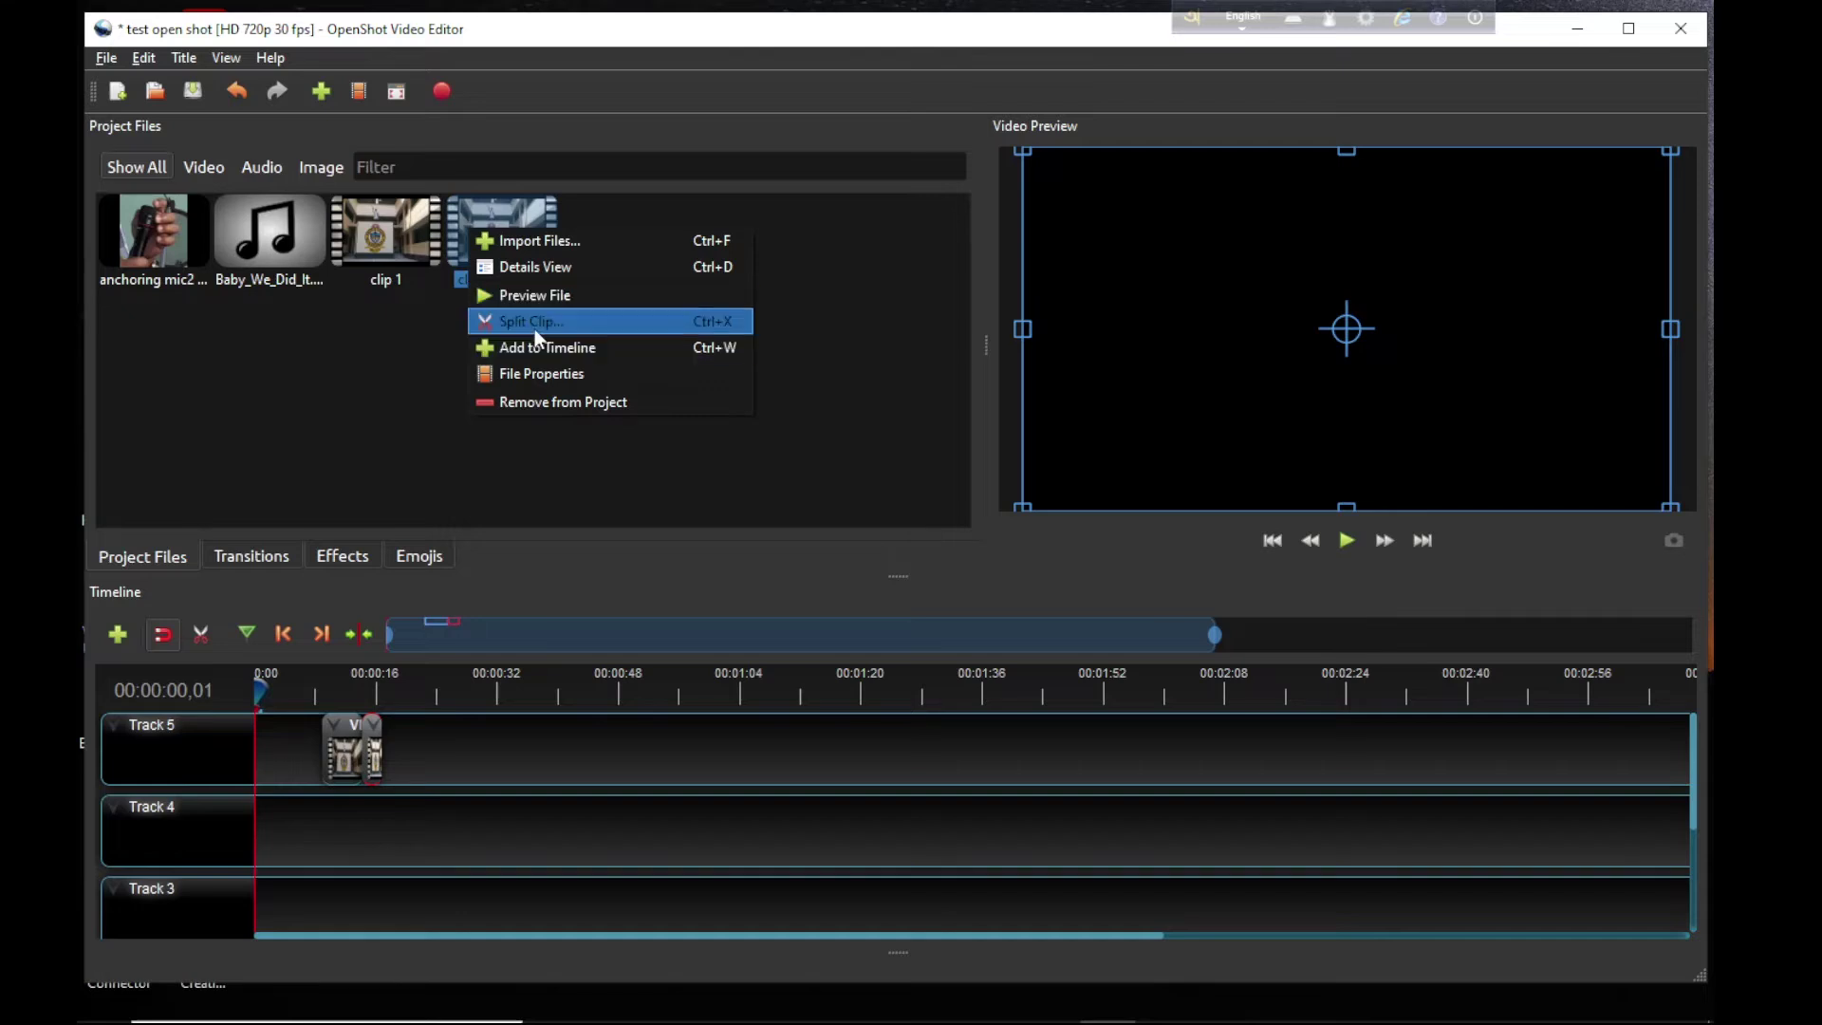
left_click(258, 384)
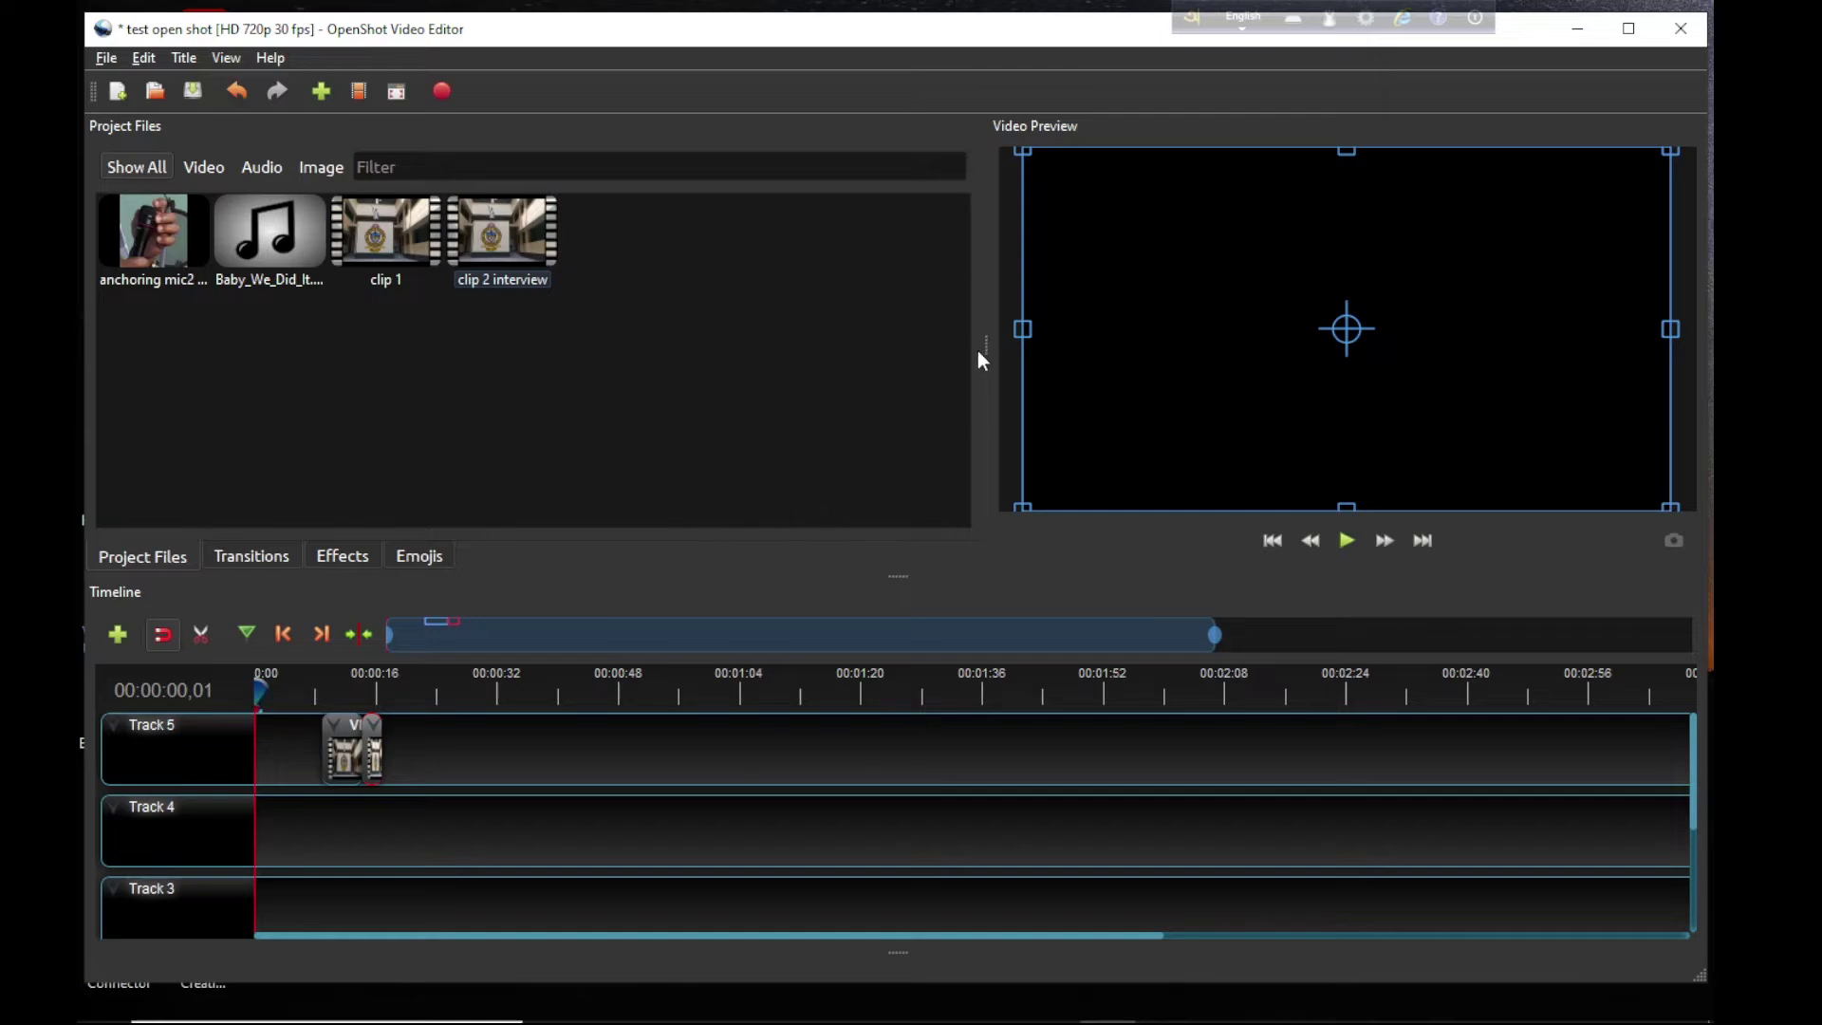
Step: Widen the video preview area, enlarge the timeline area upward, and save the project
left_click_drag(983, 346, 808, 345)
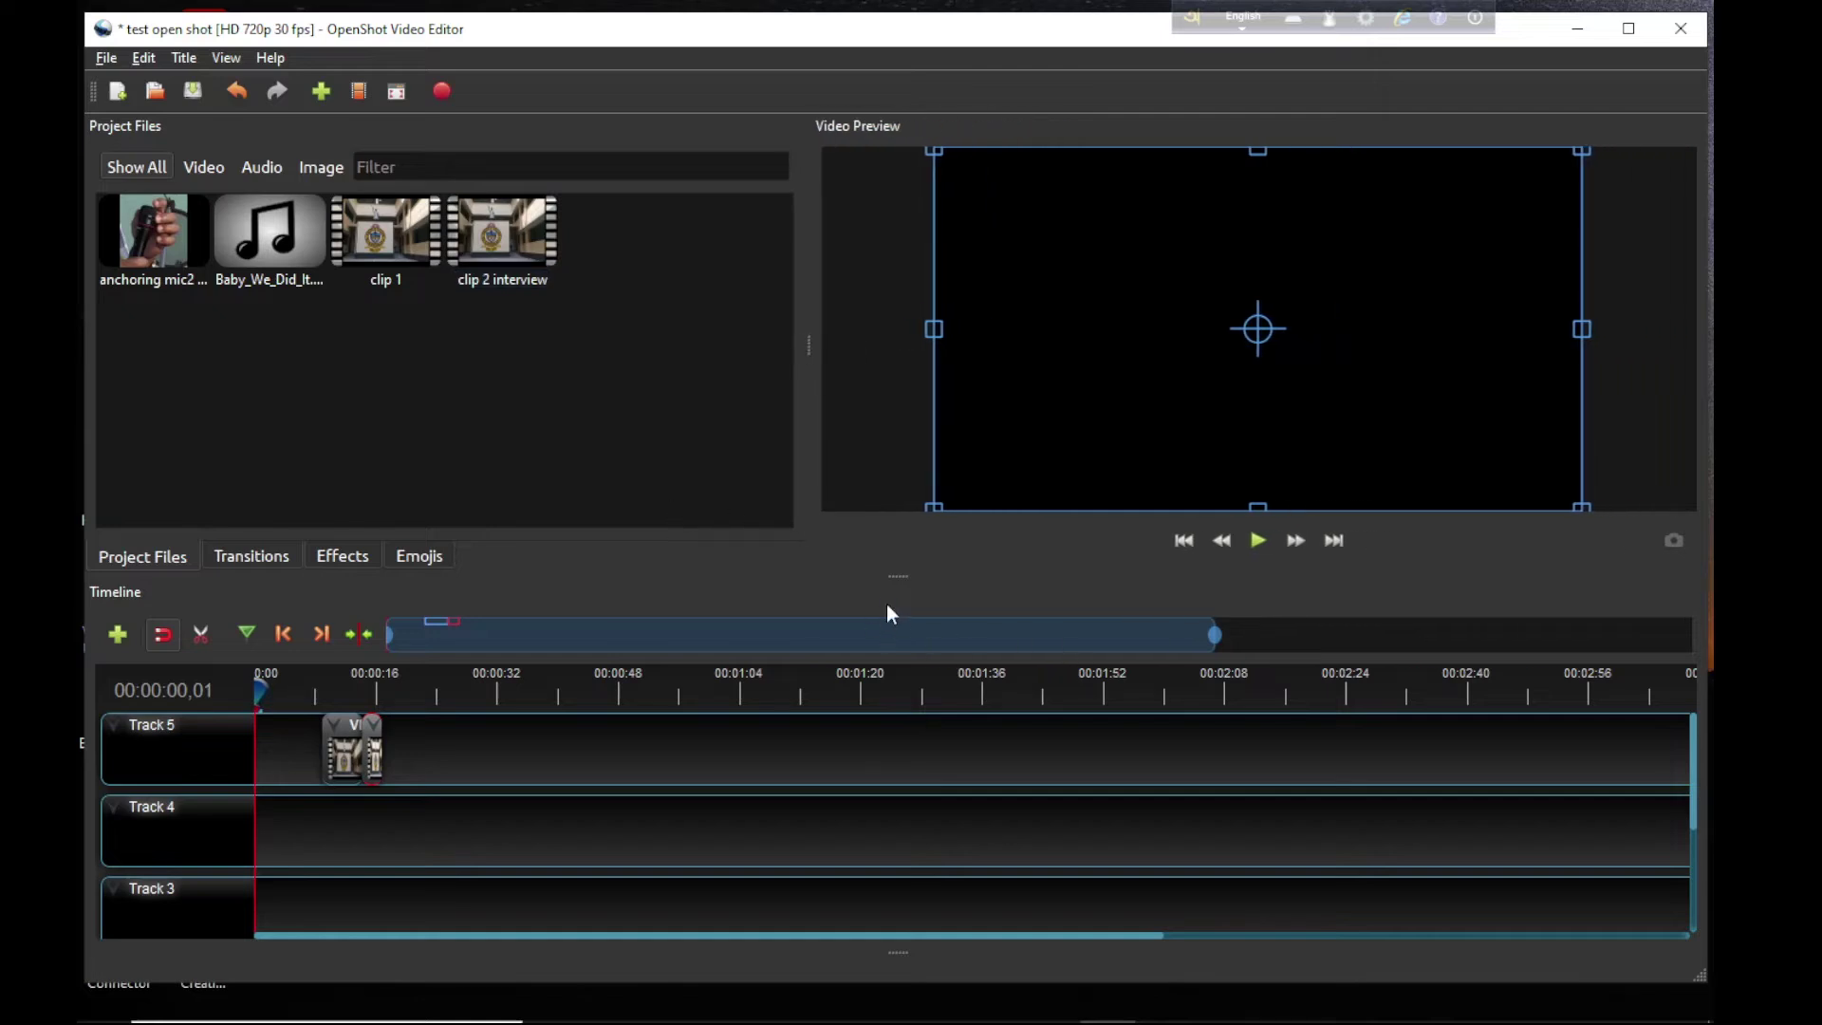
left_click_drag(899, 576, 899, 459)
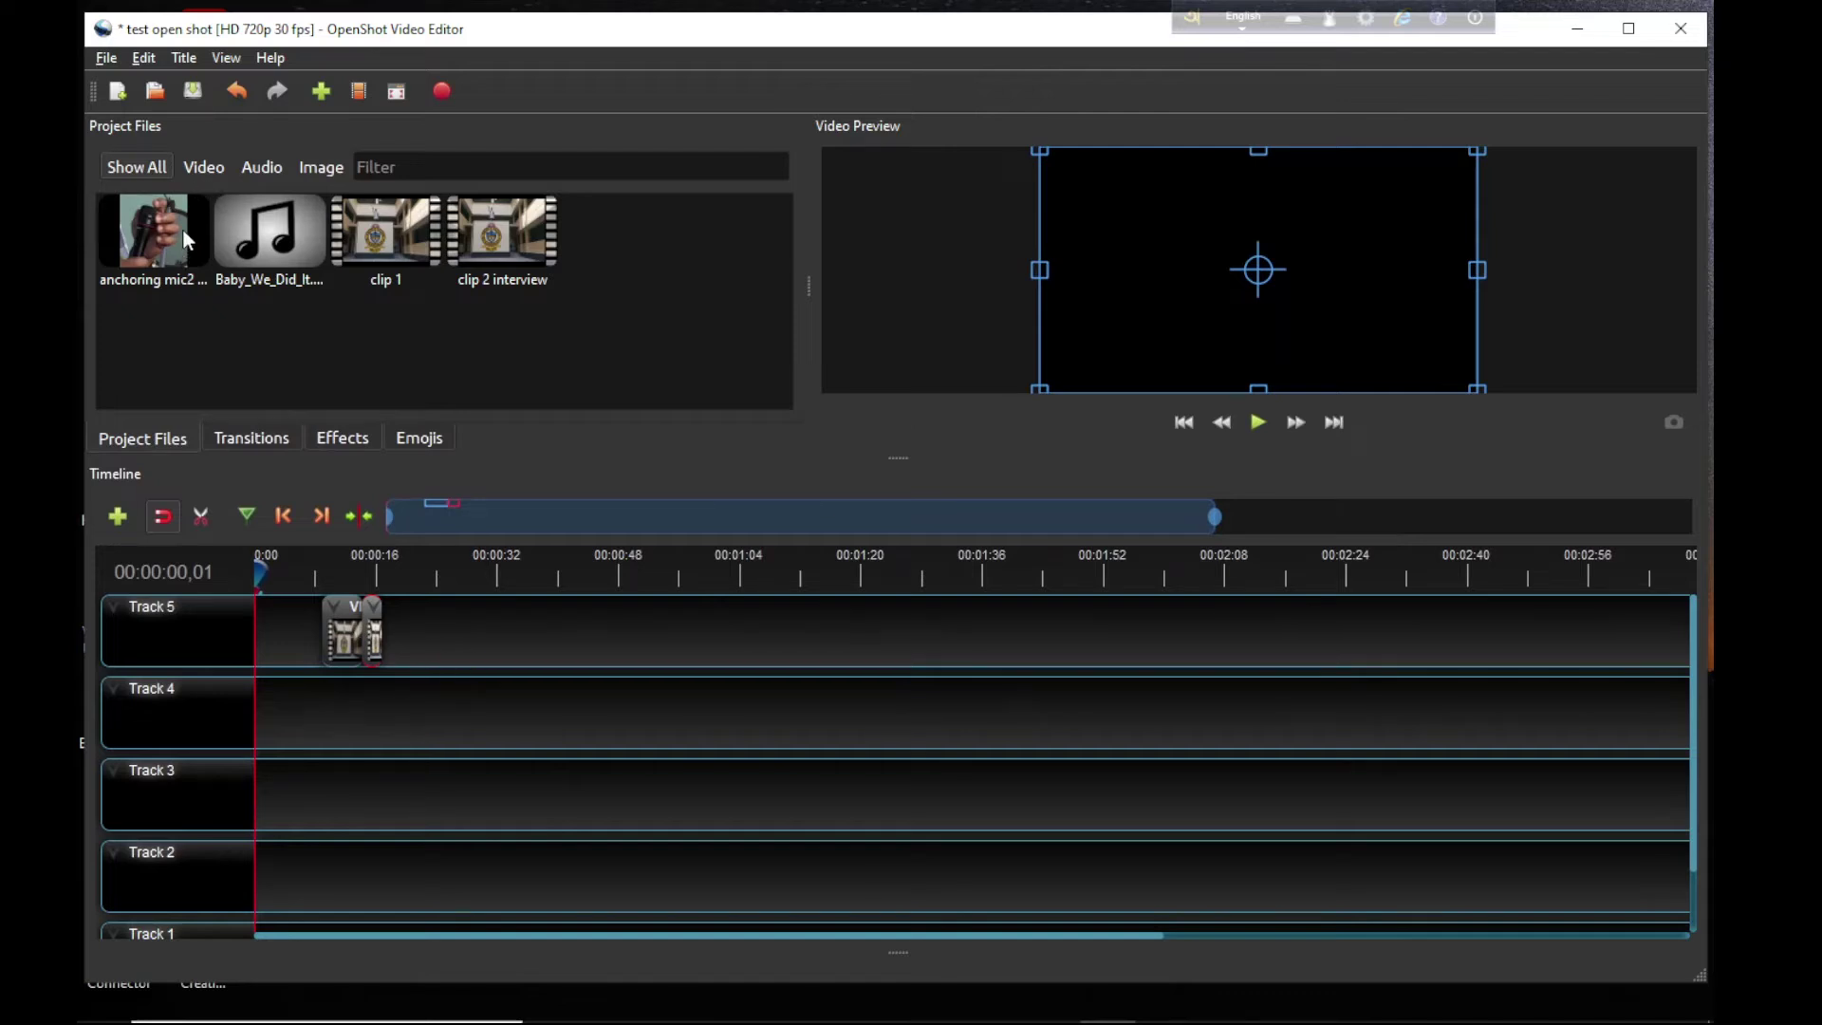
key("ctrl+s")
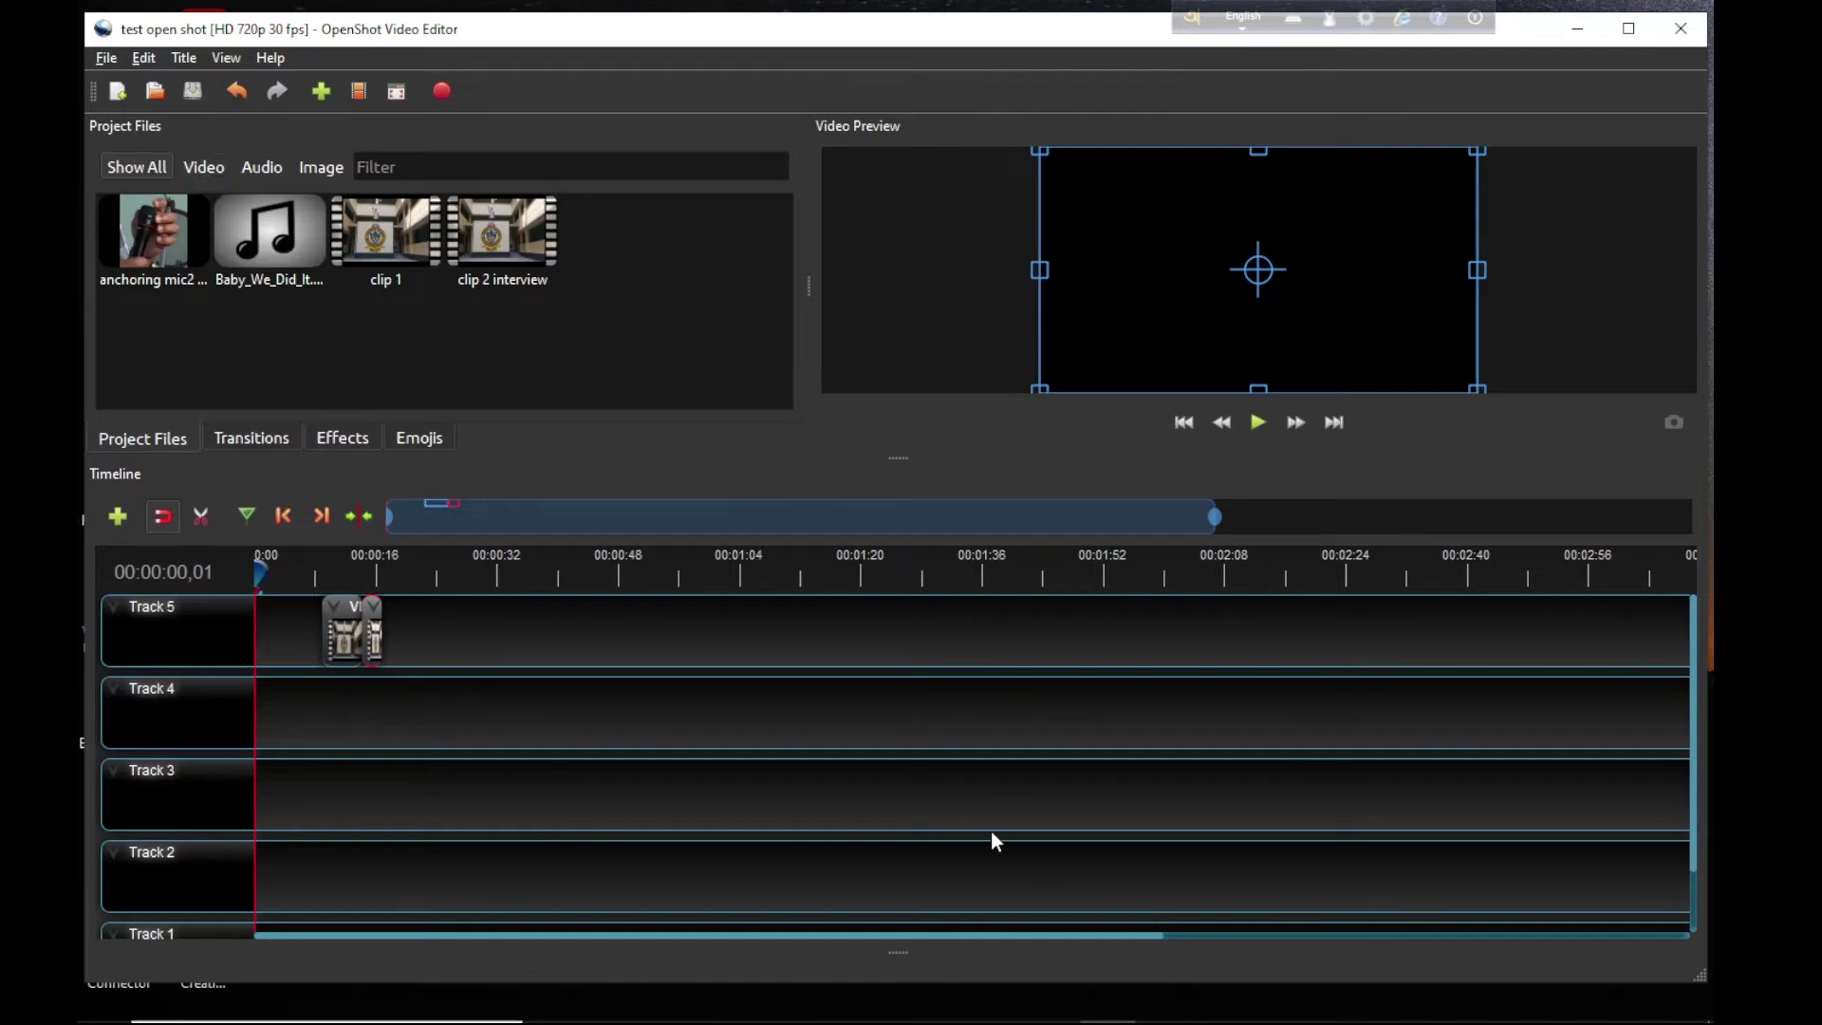
left_click_drag(269, 232, 342, 395)
left_click(432, 345)
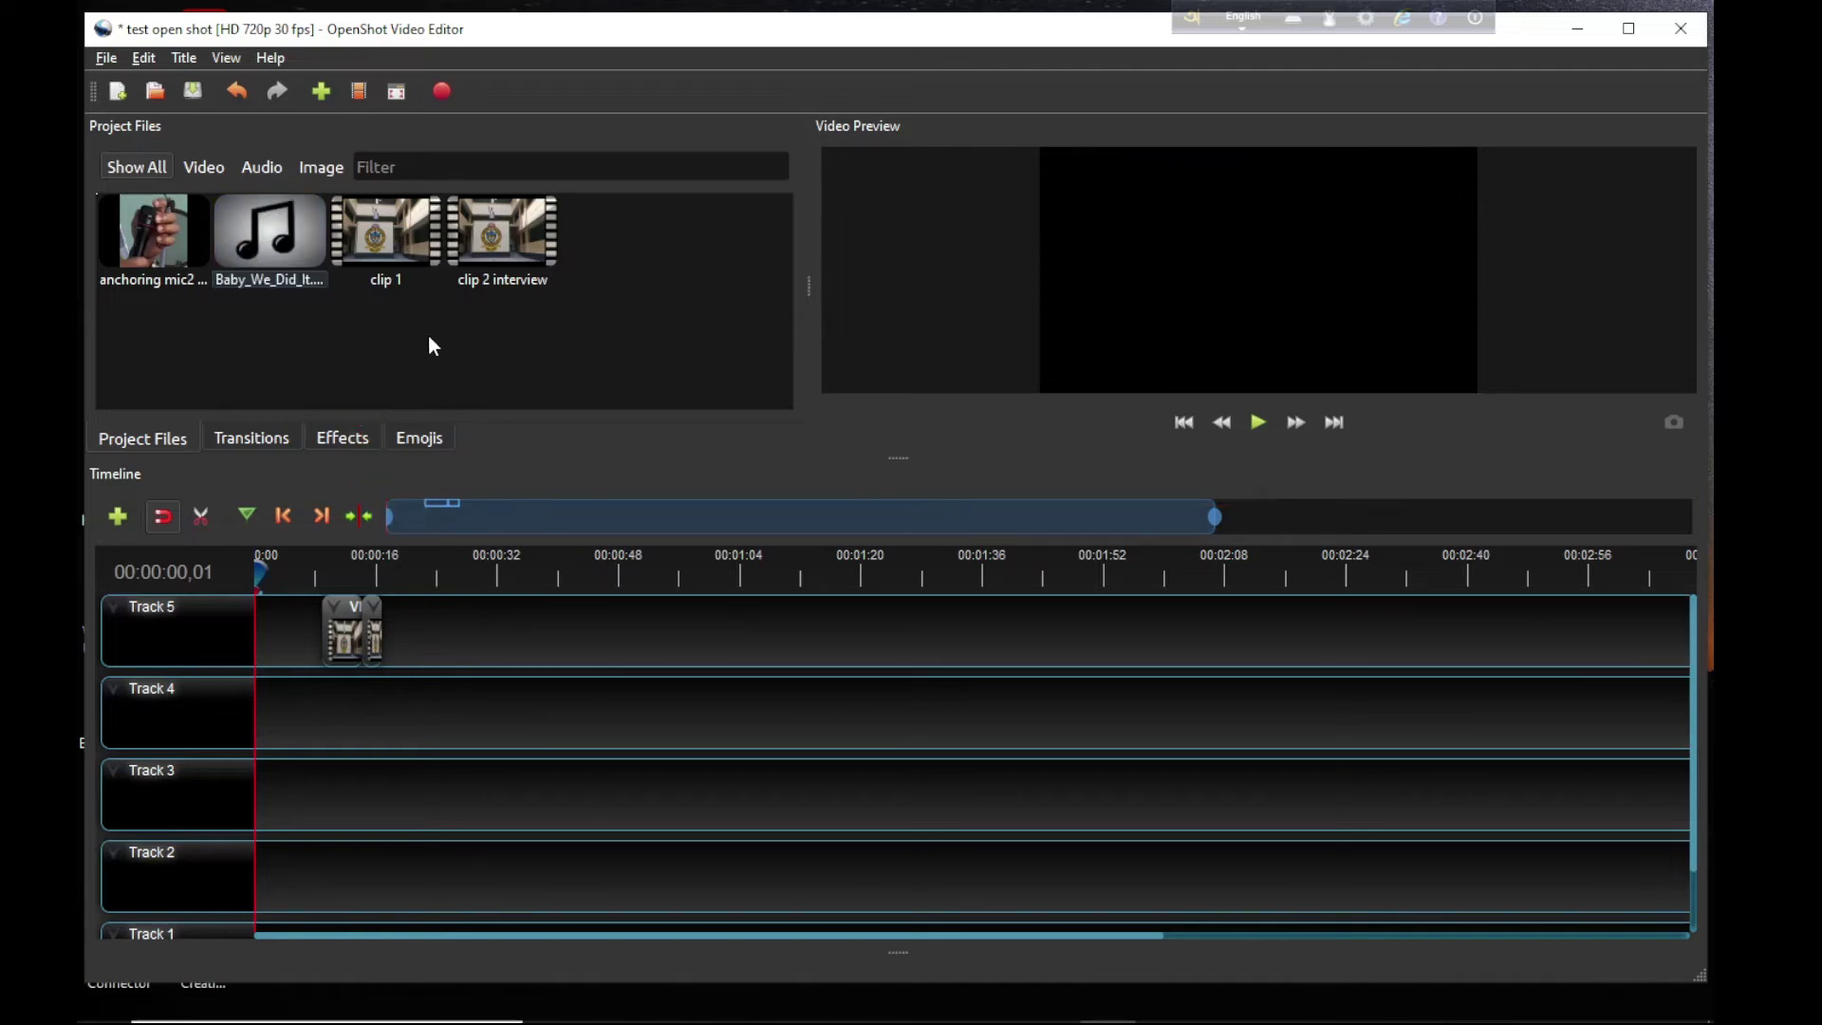
right_click(345, 632)
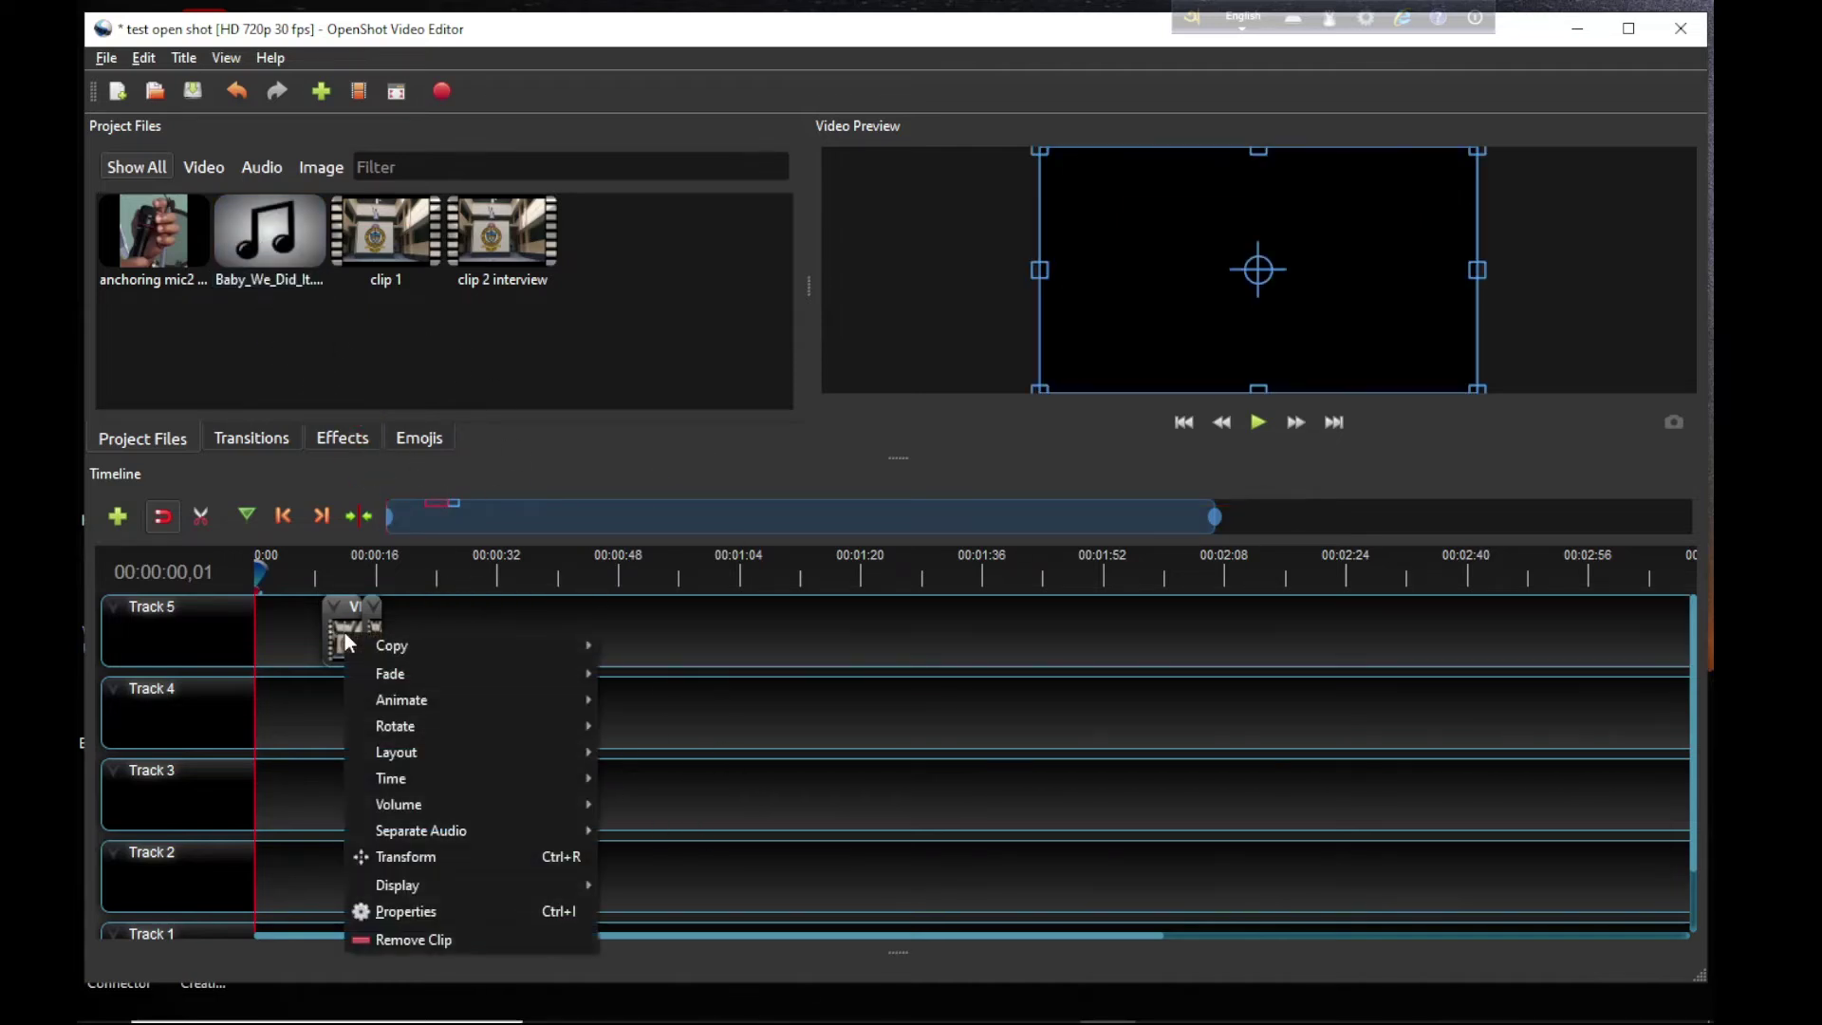
left_click(851, 663)
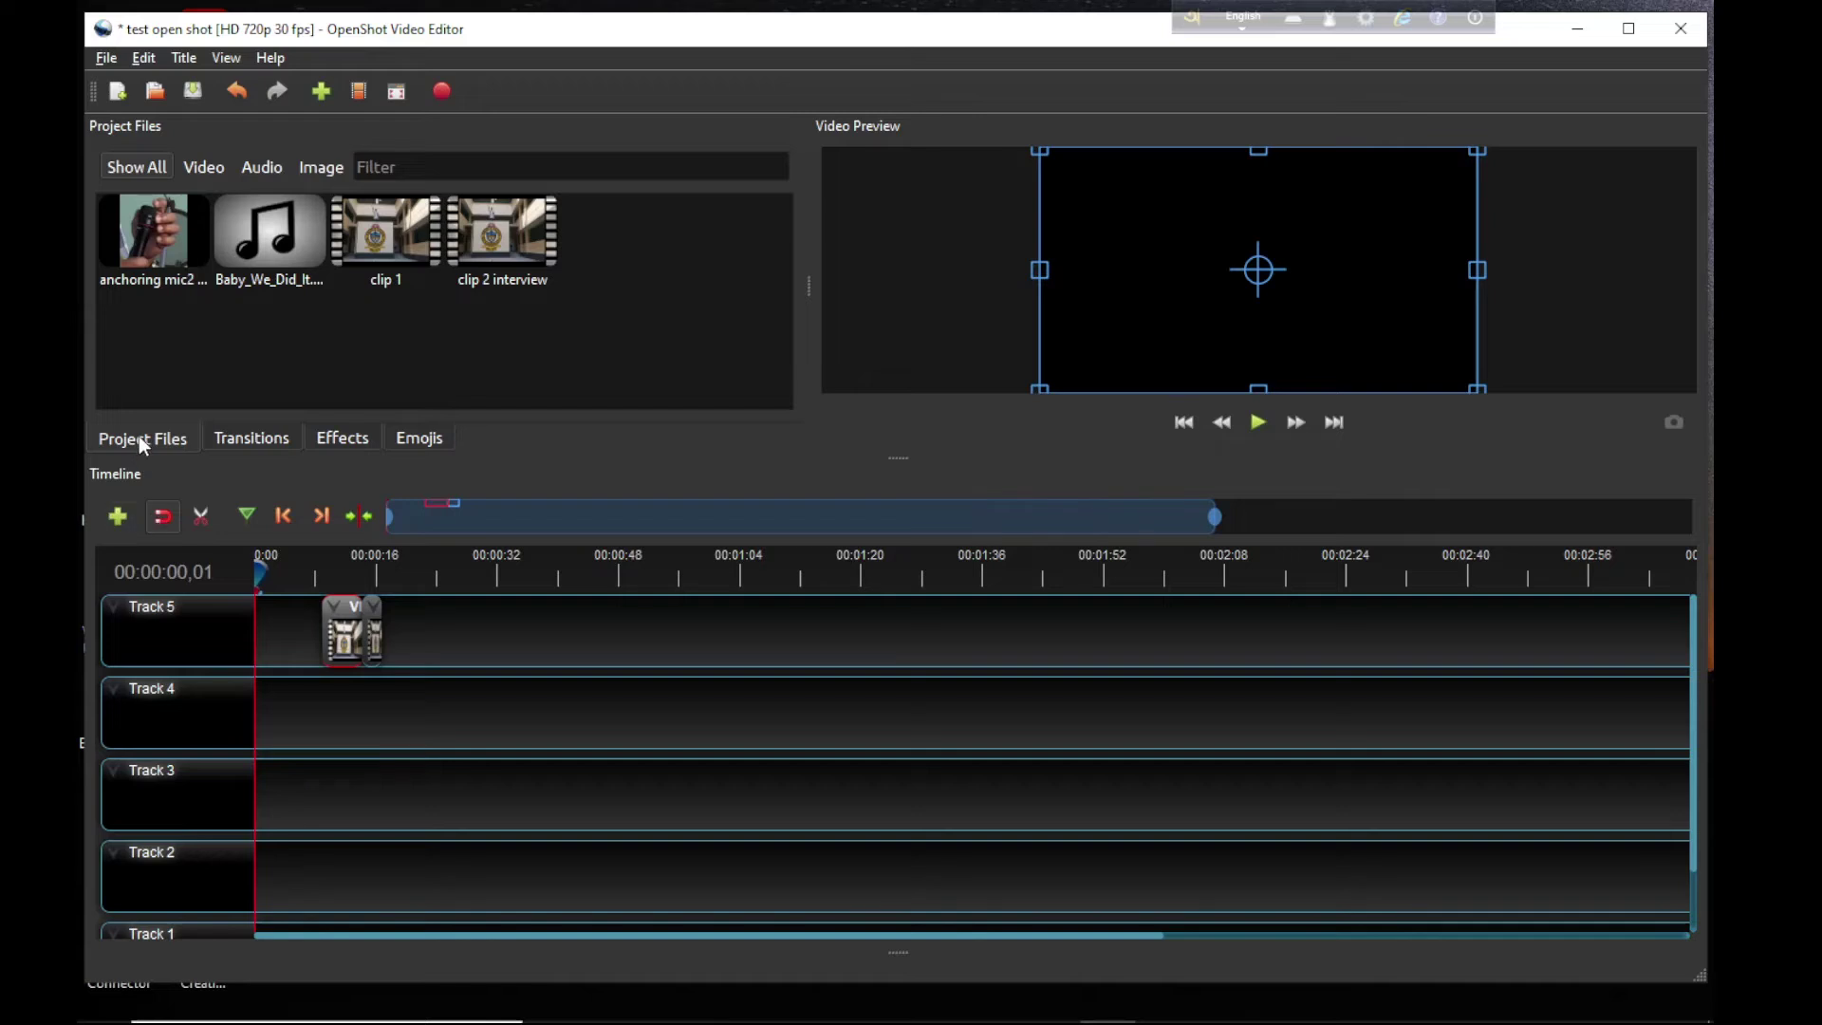
Step: Look through the available transitions, effects and emojis, and return to the project files
left_click(225, 440)
left_click(340, 438)
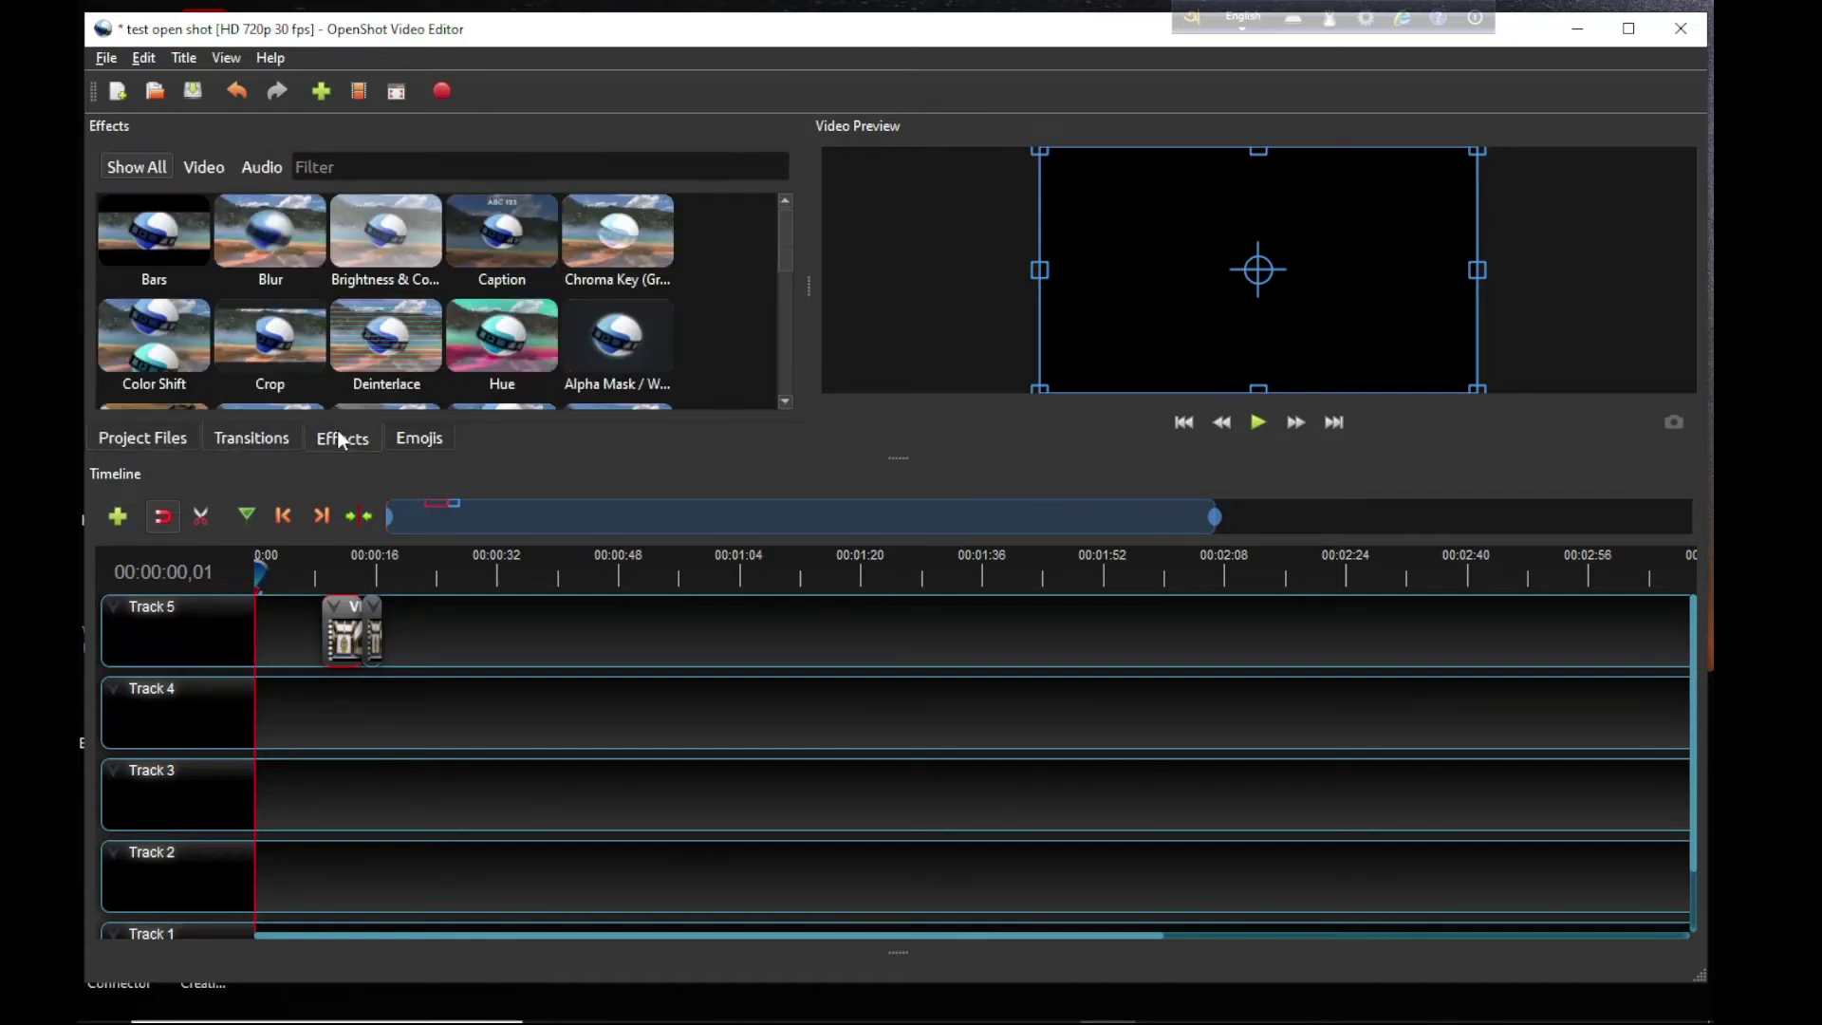
left_click(414, 441)
left_click(106, 442)
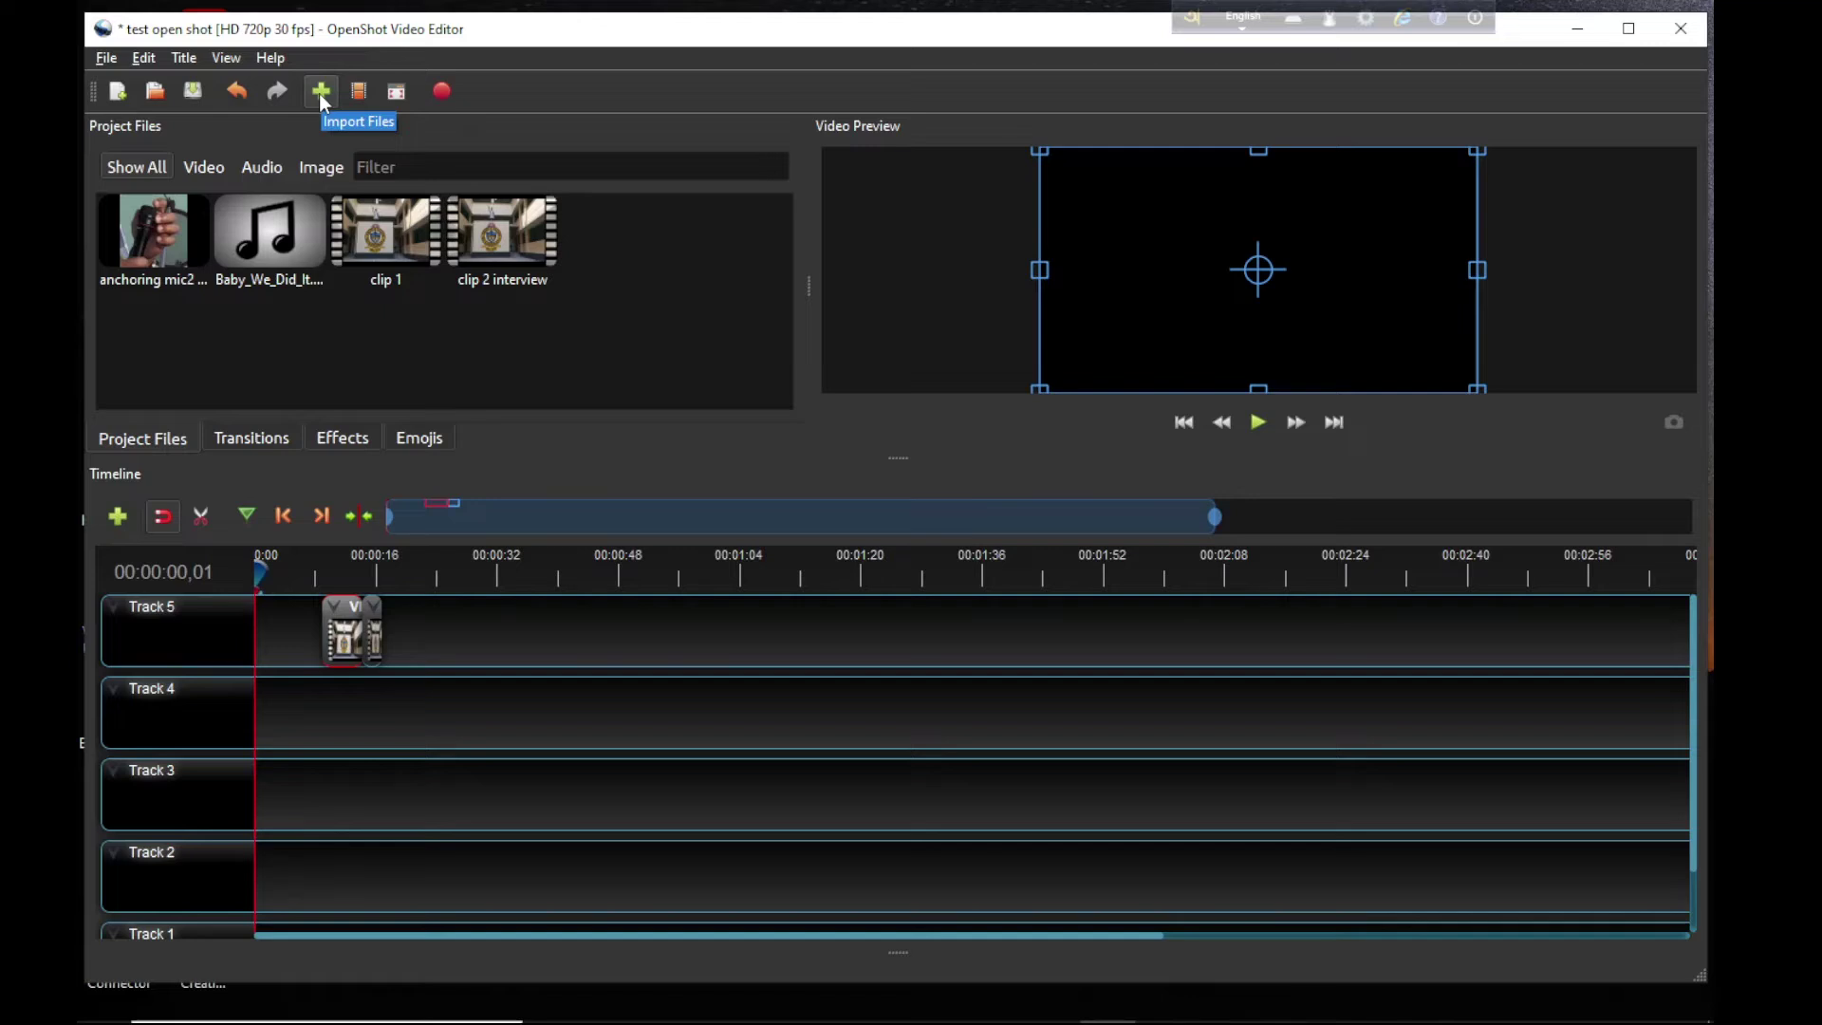
Step: Add three new tracks to the timeline above Track 5
left_click(117, 517)
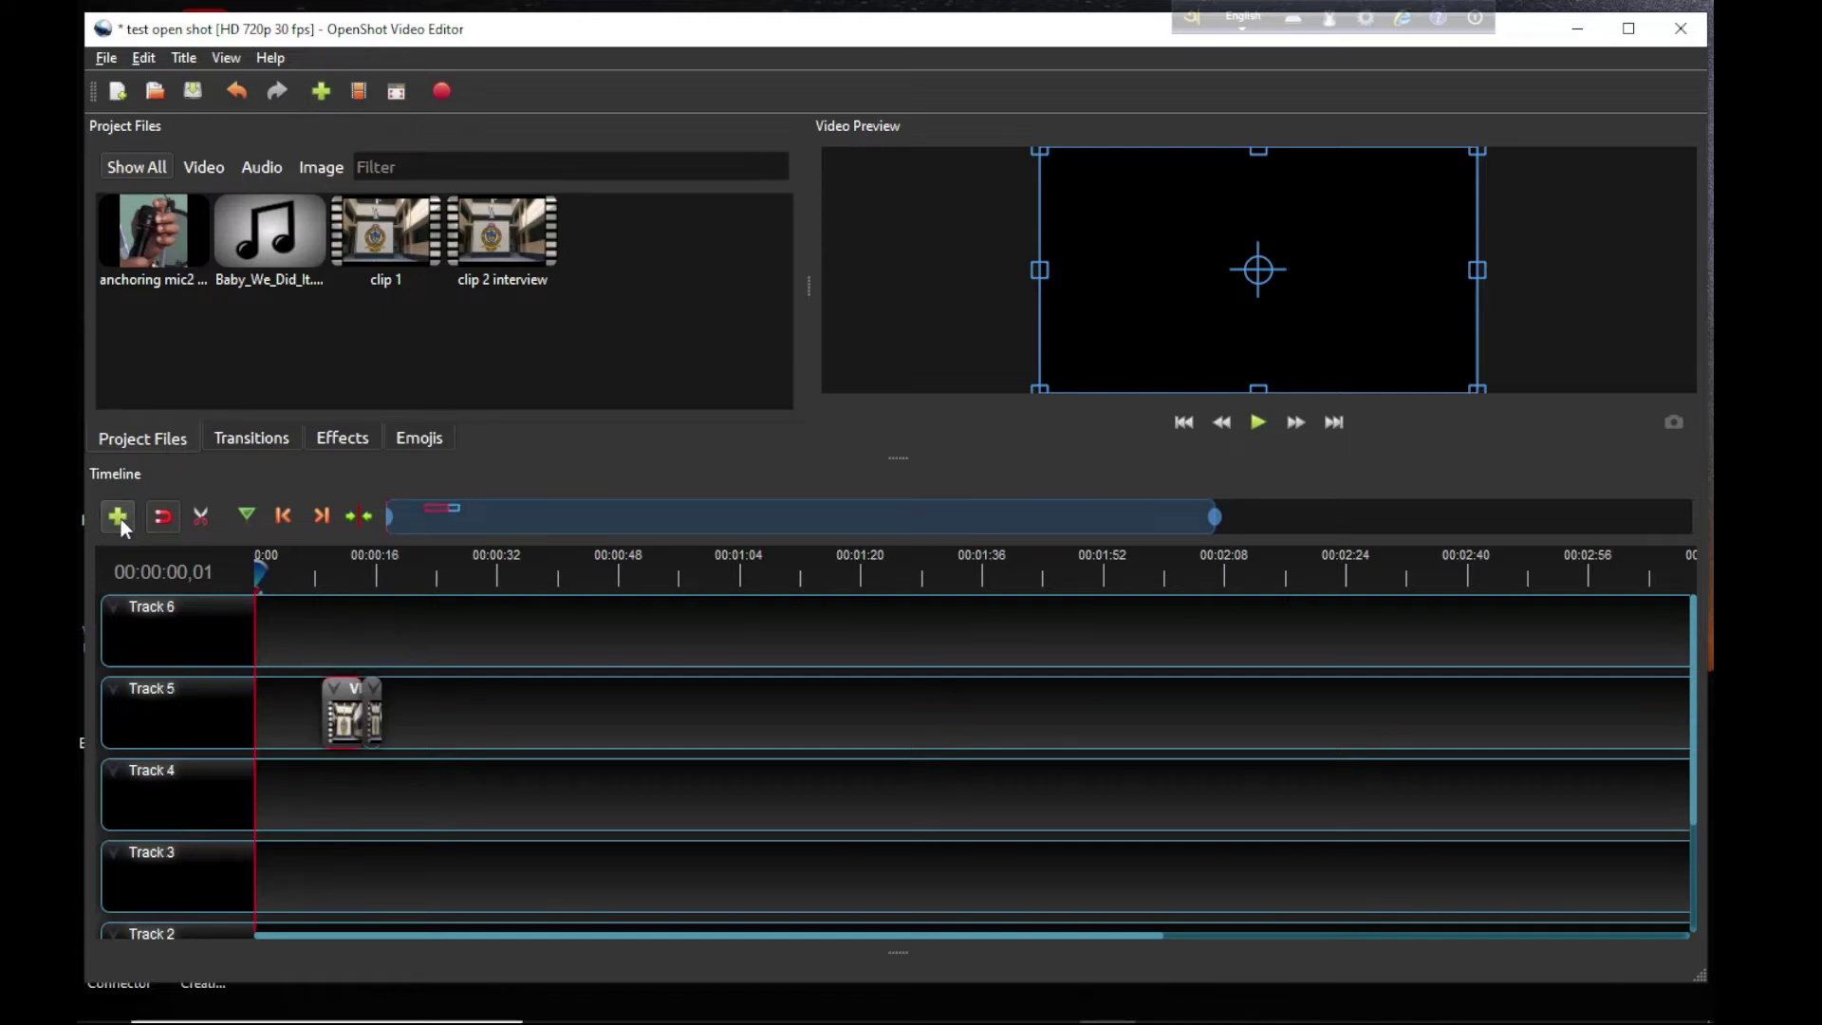
scroll(528, 698, "down", 2)
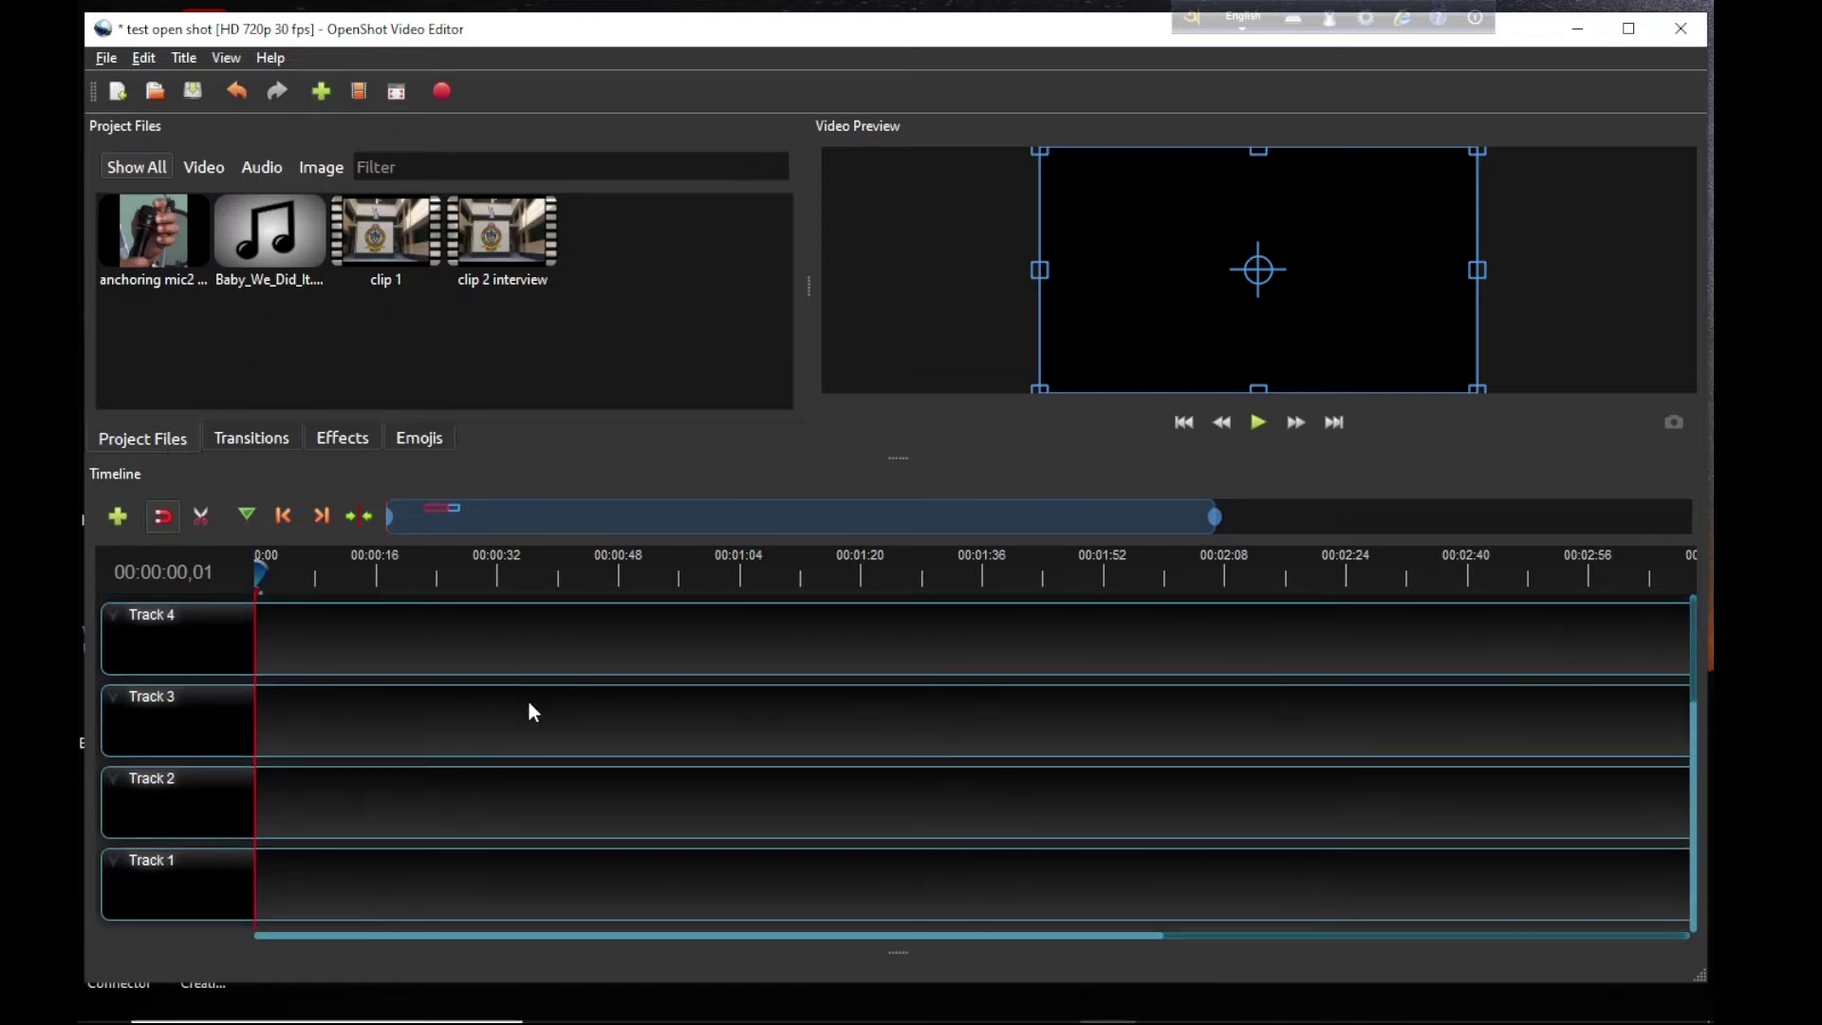
left_click(118, 517)
left_click(118, 517)
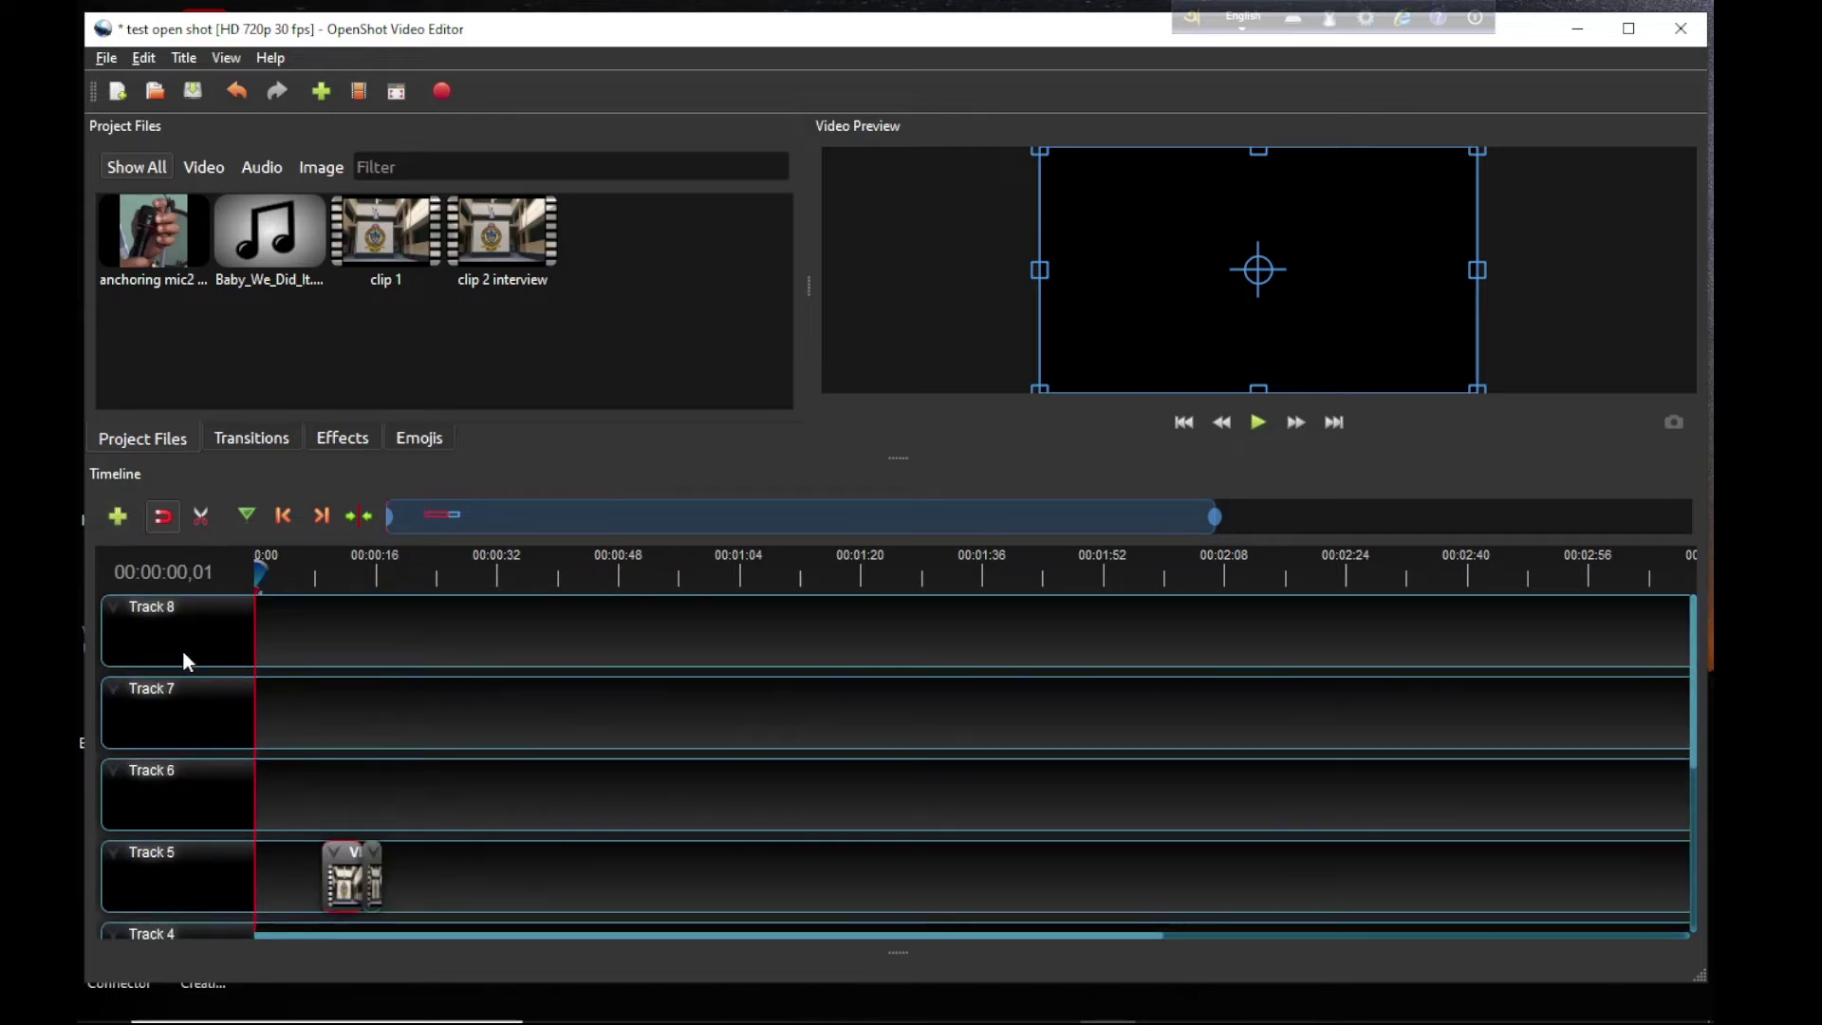
scroll(669, 750, "down", 3)
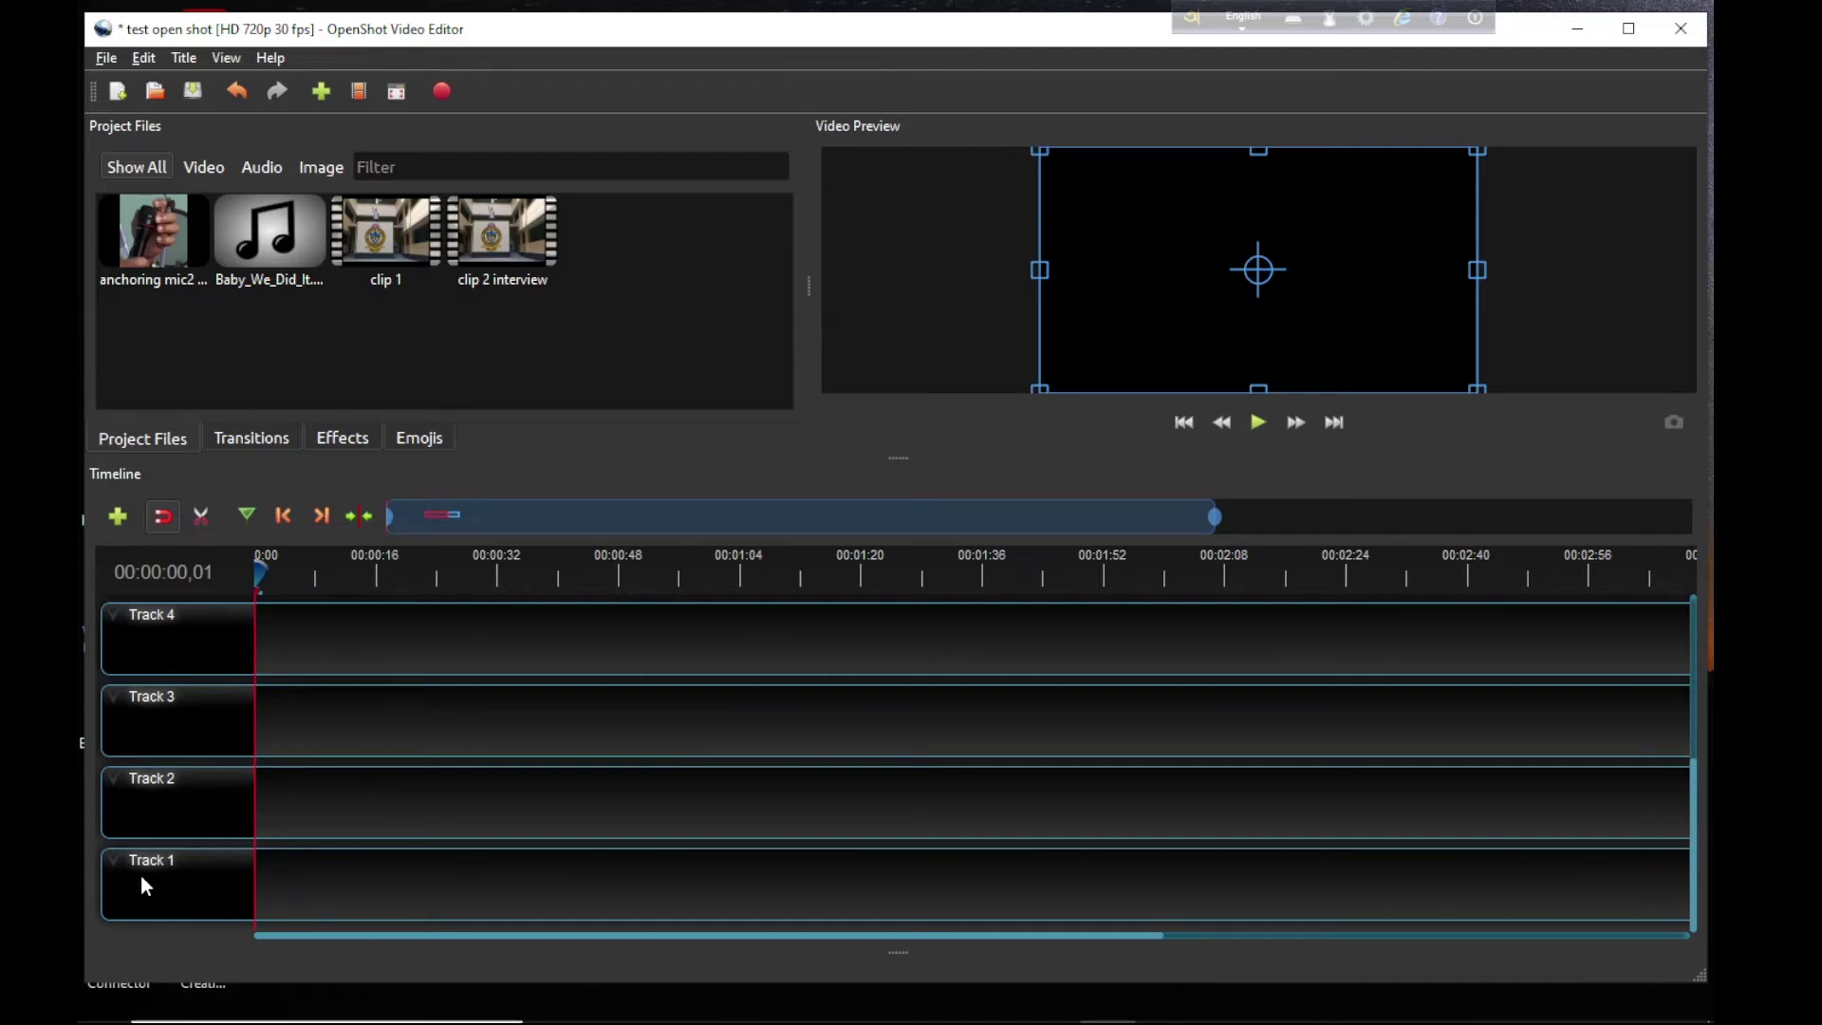
Step: Remove the two lowest empty tracks from the timeline
right_click(169, 884)
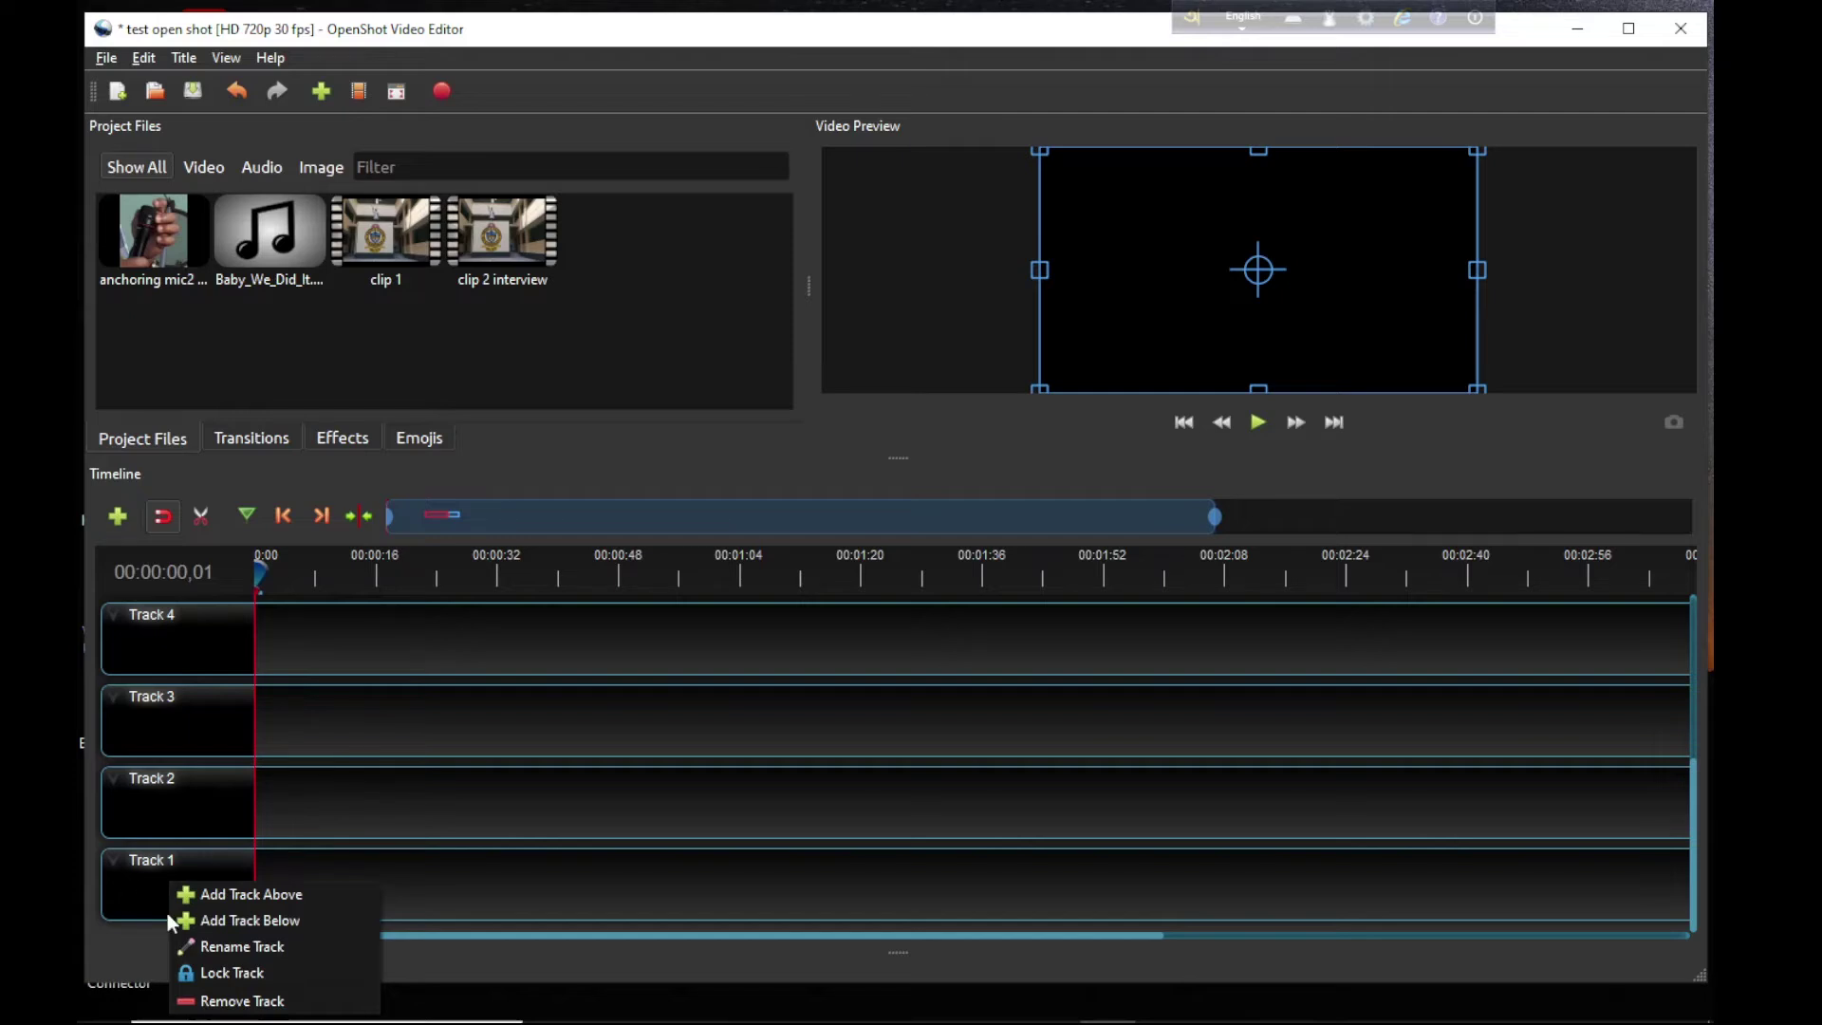
left_click(228, 1001)
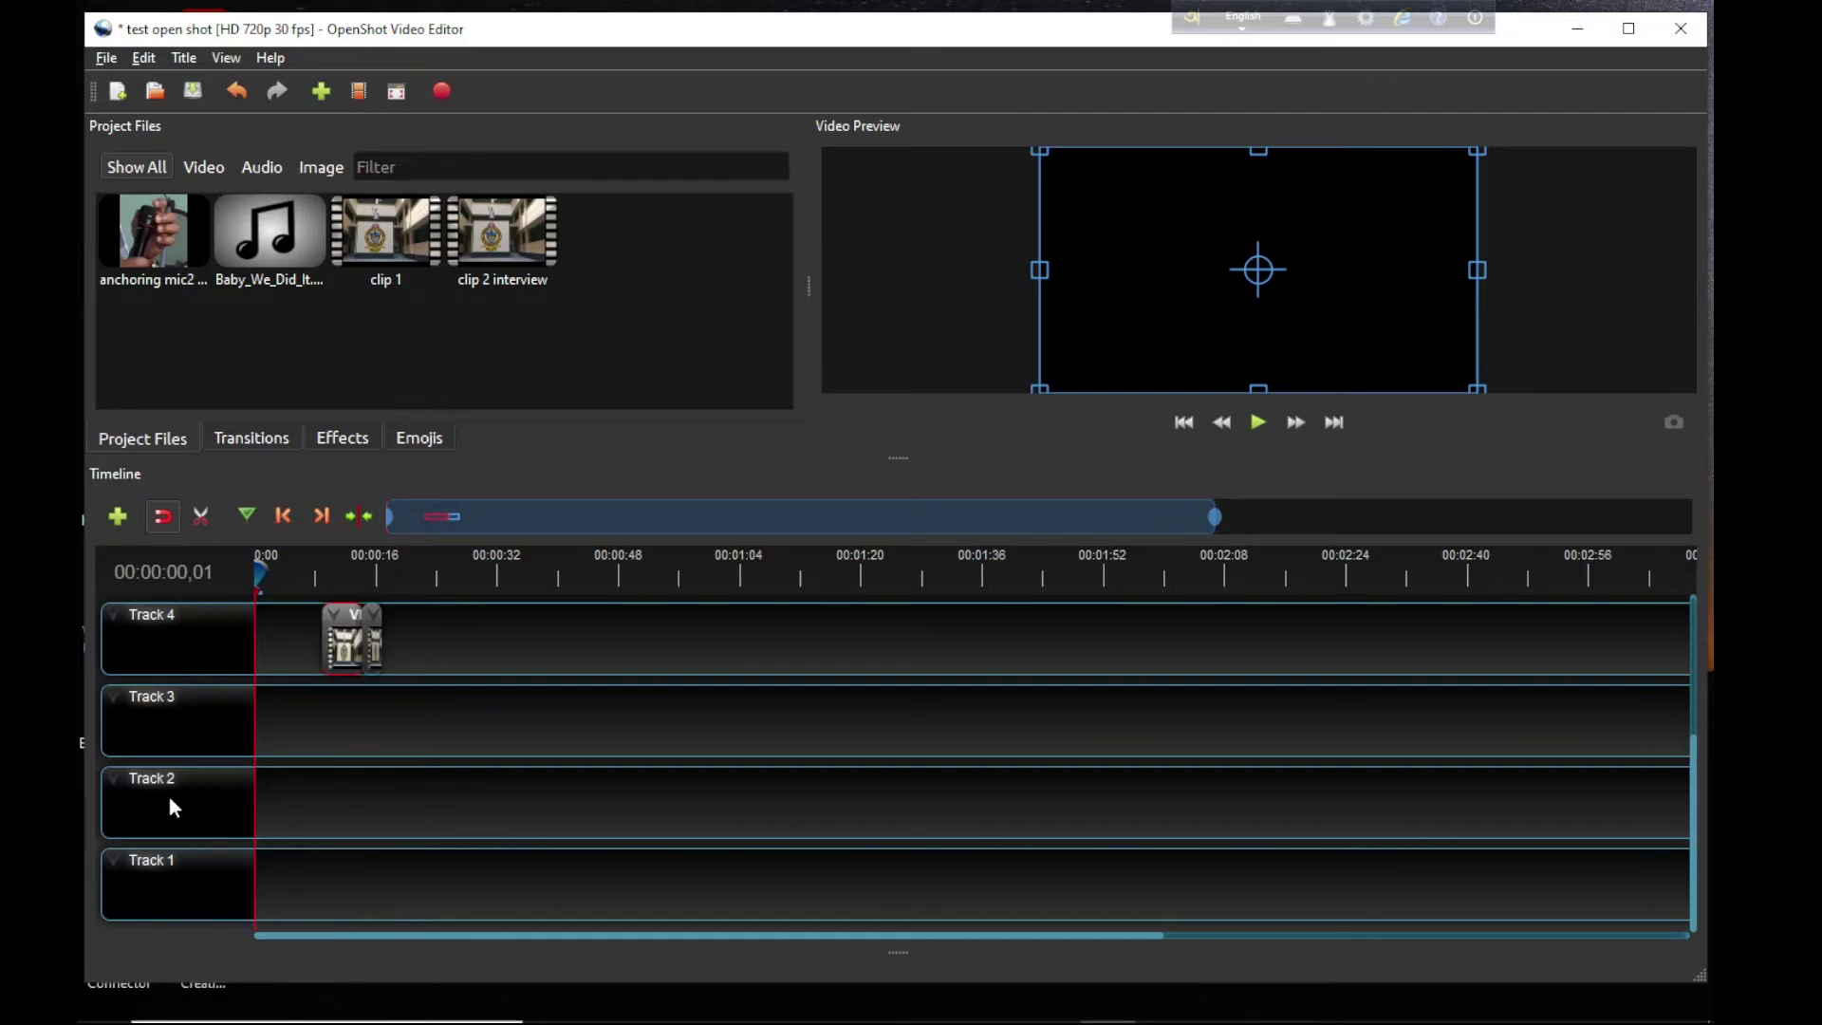
right_click(132, 884)
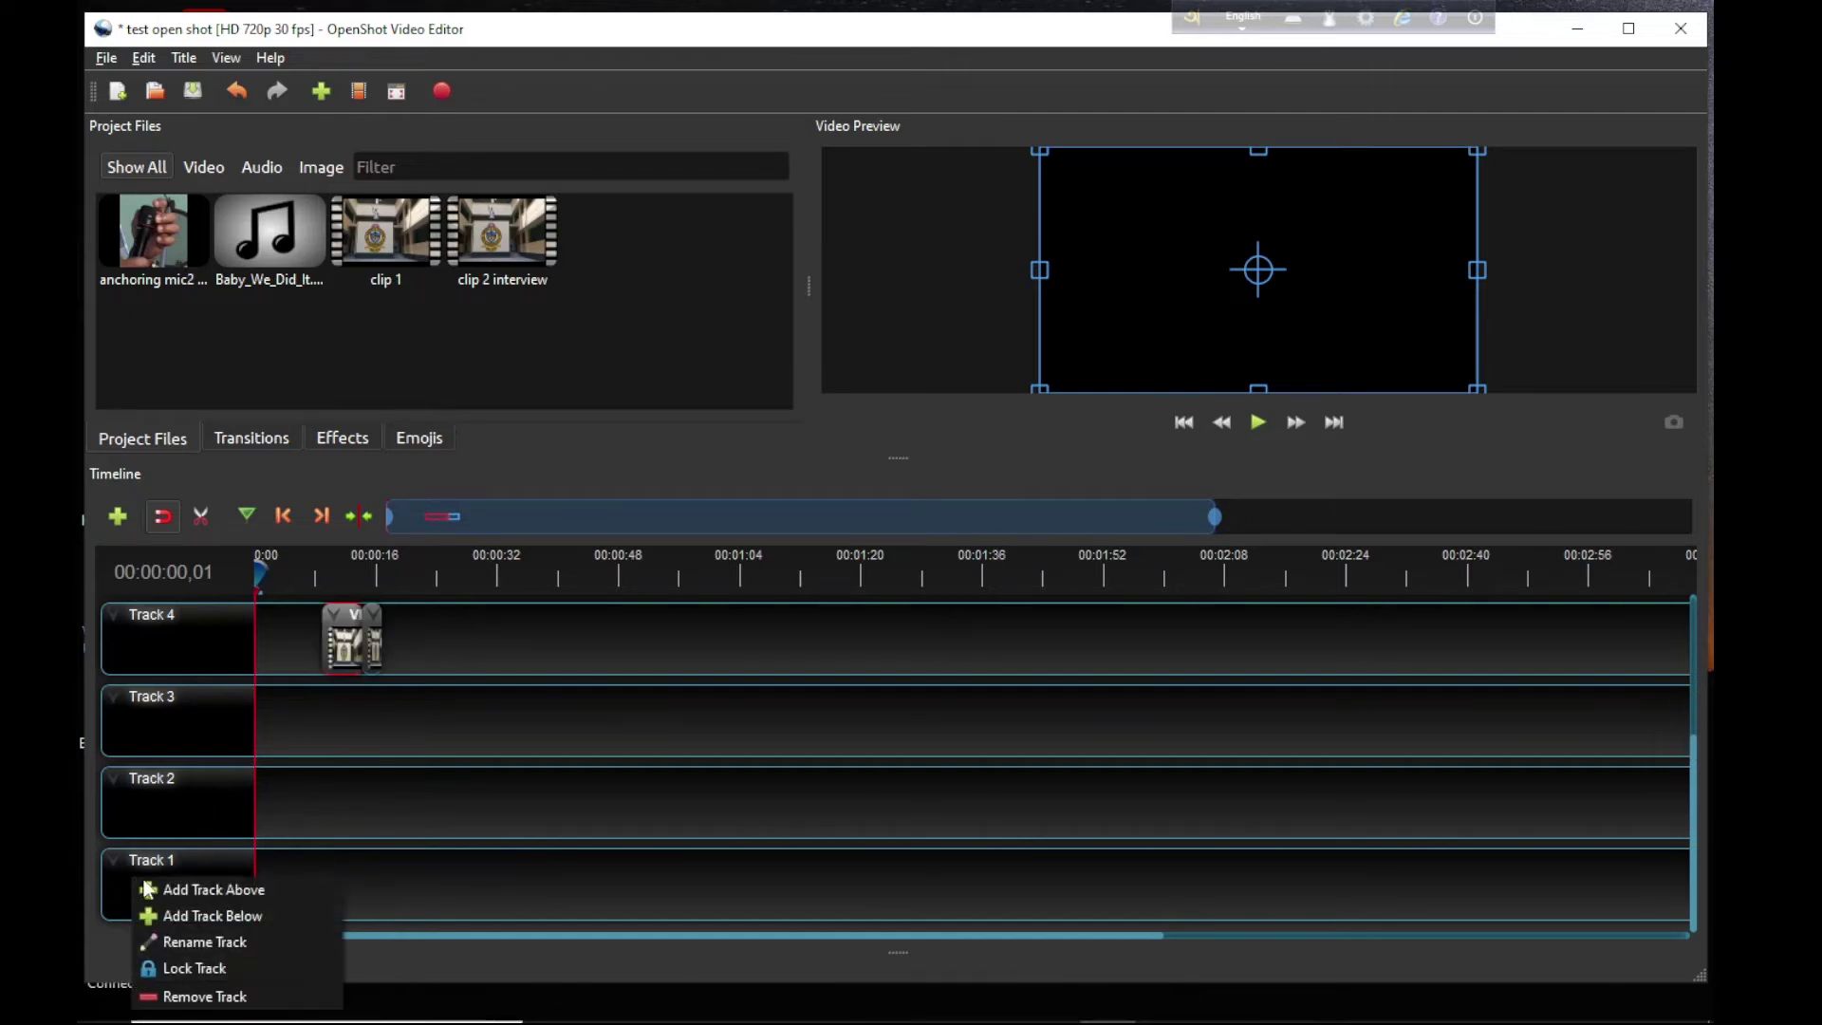
left_click(191, 988)
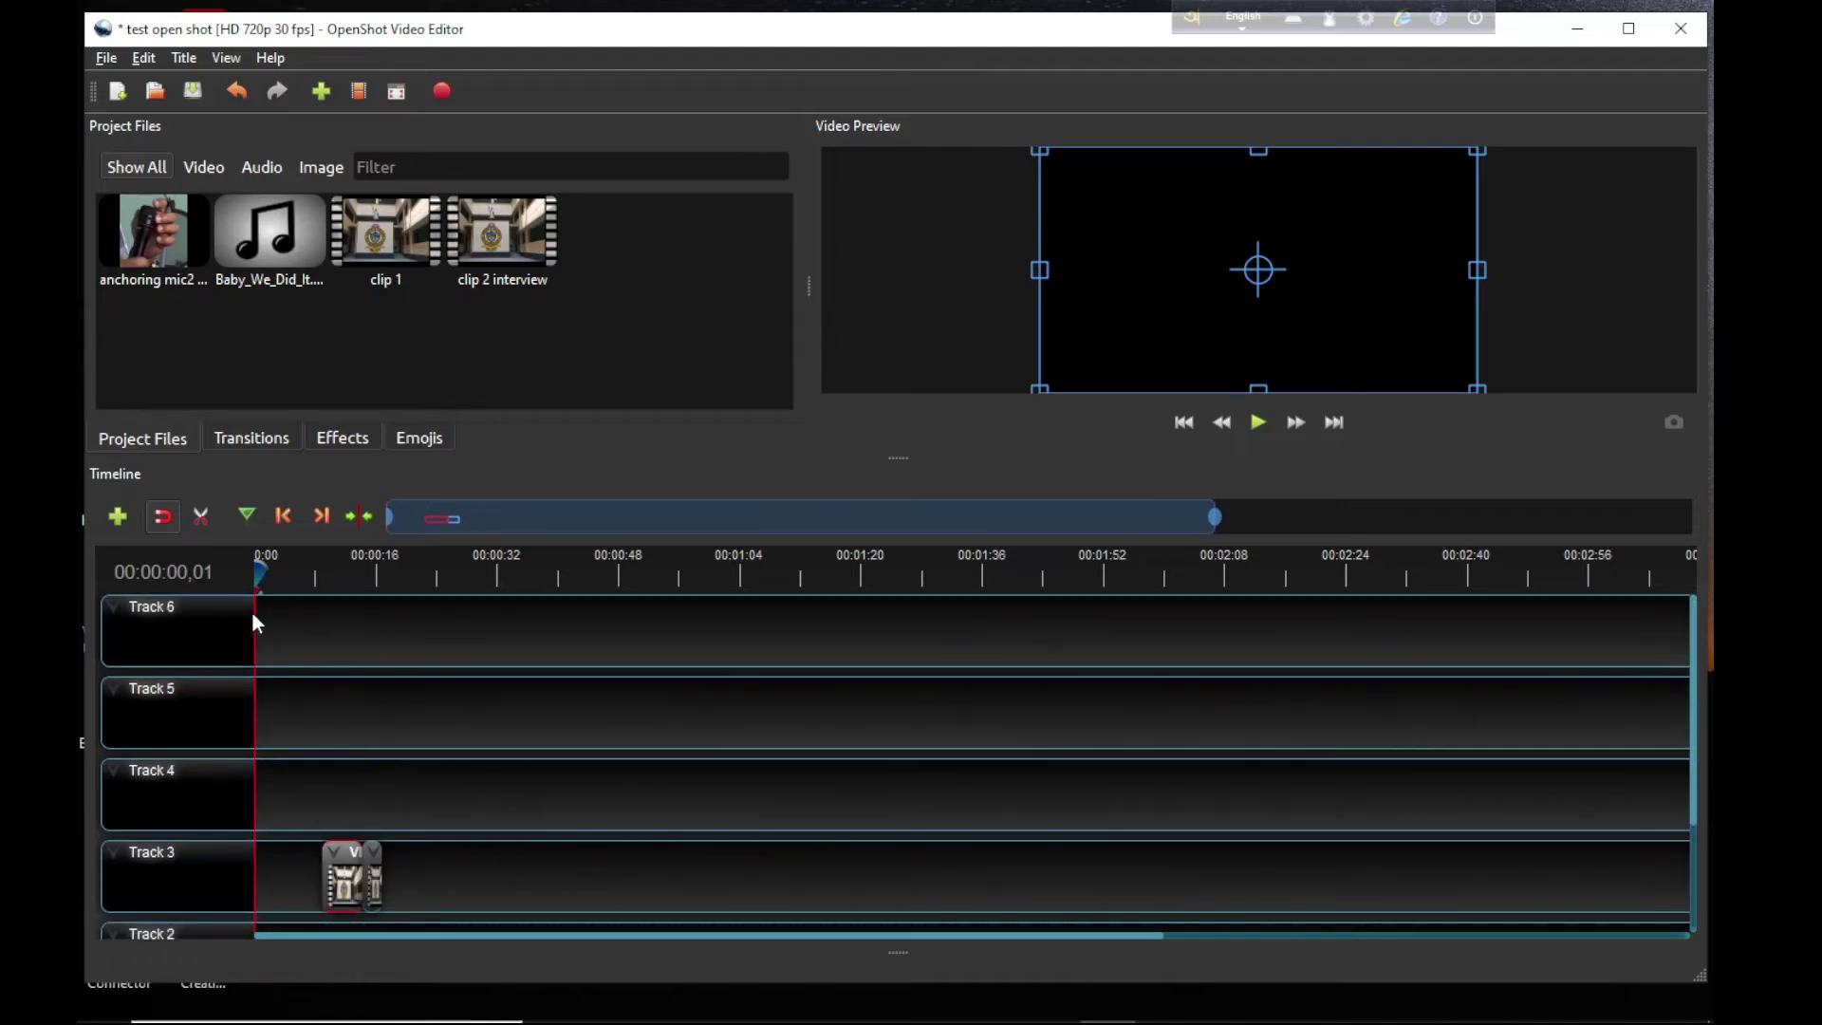
Step: Rename Track 3, which holds the two clips, as "video"
right_click(152, 641)
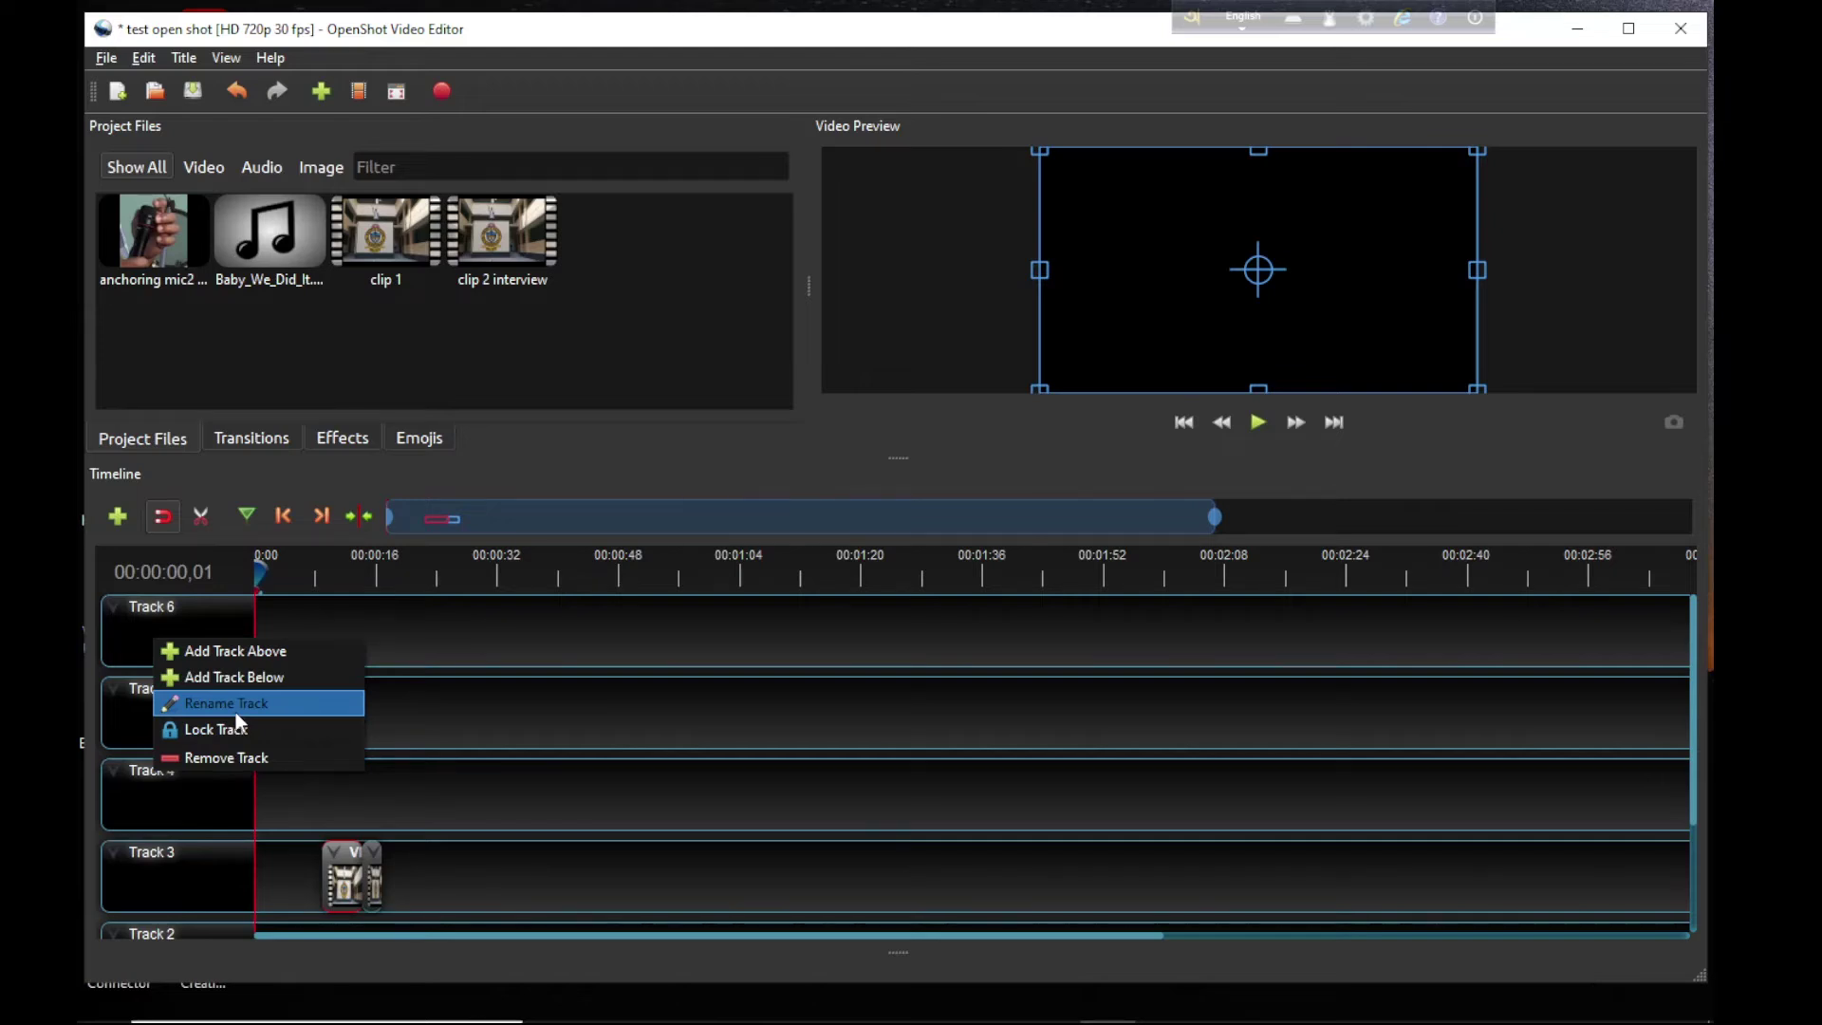
left_click(562, 871)
right_click(158, 863)
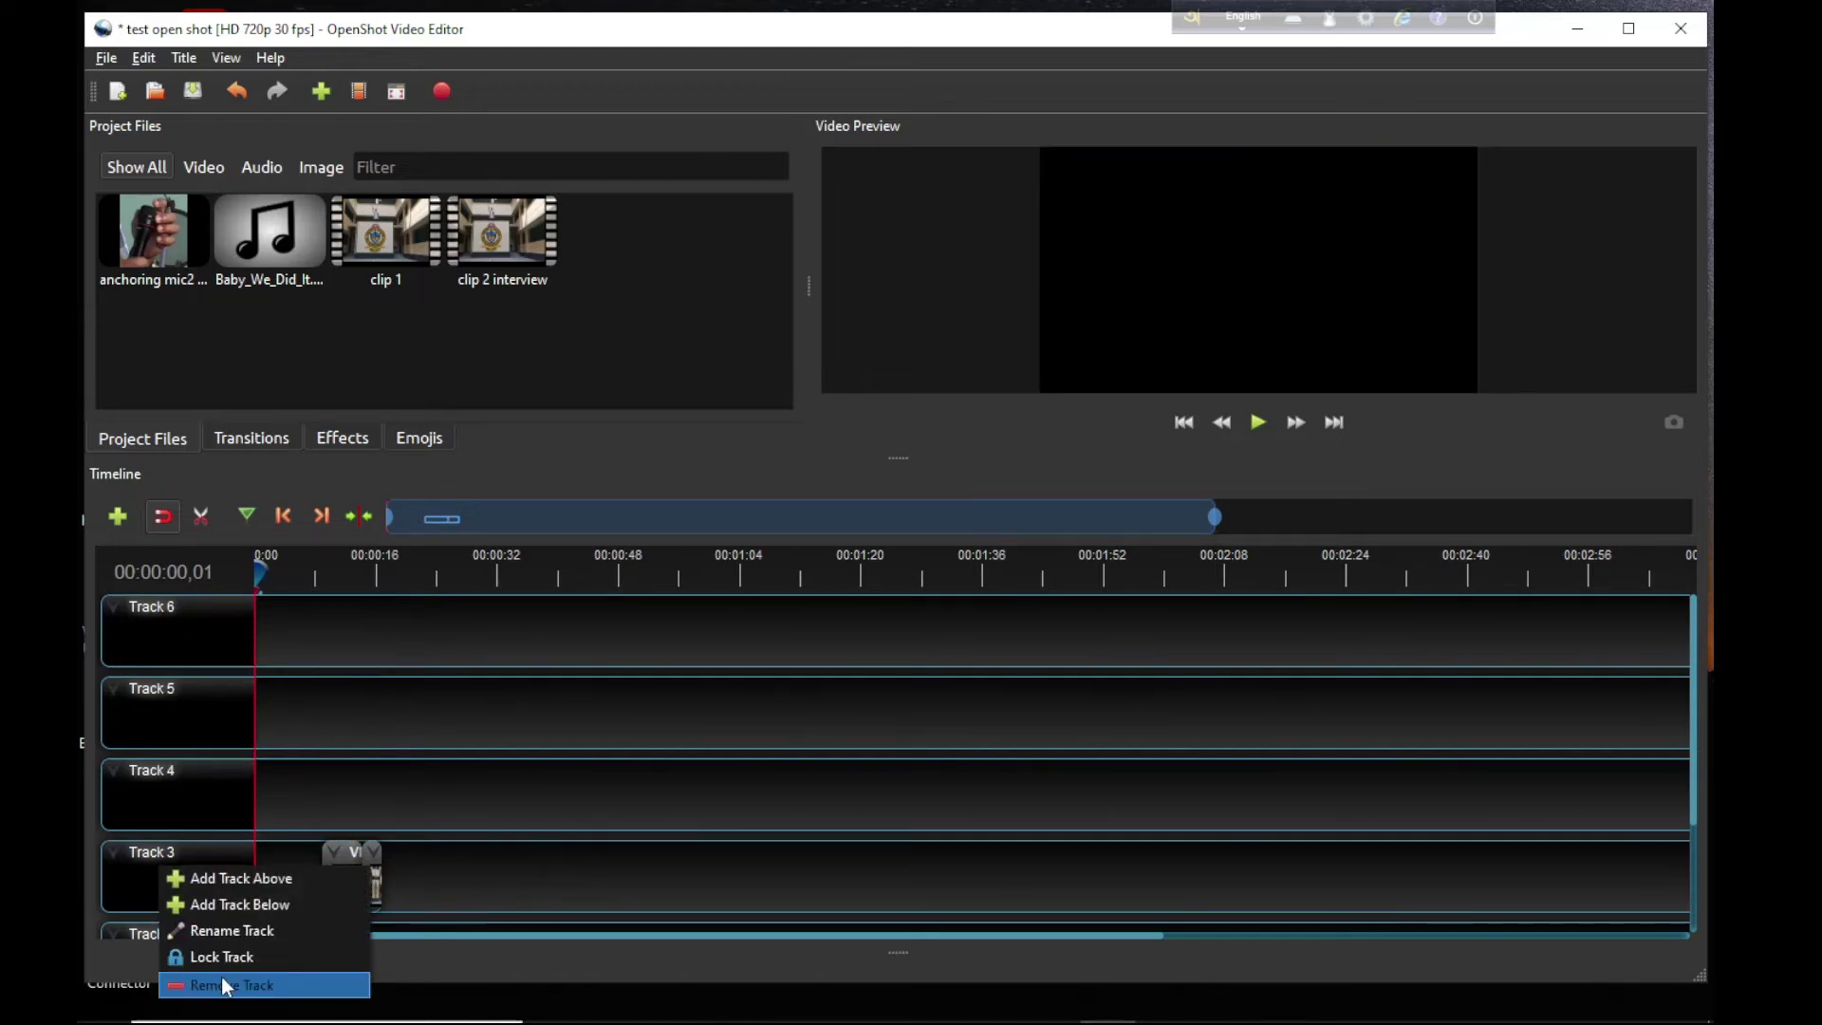
left_click(233, 930)
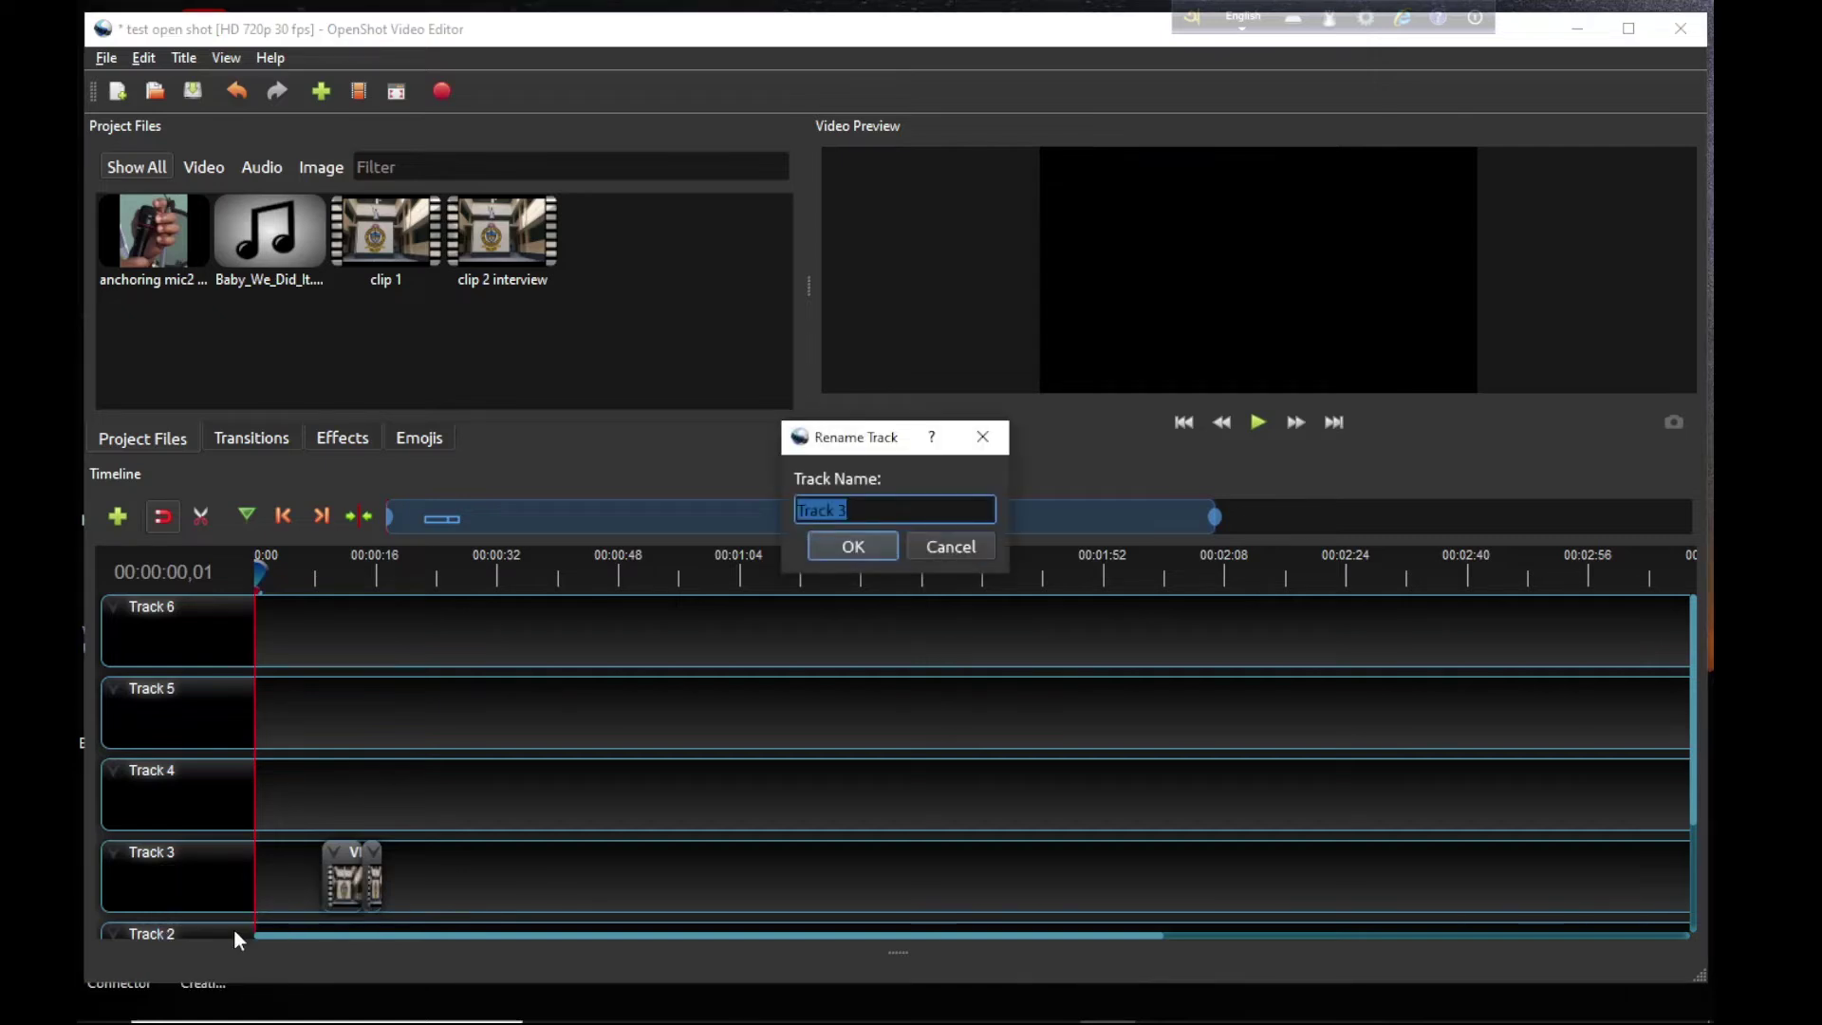
type("video")
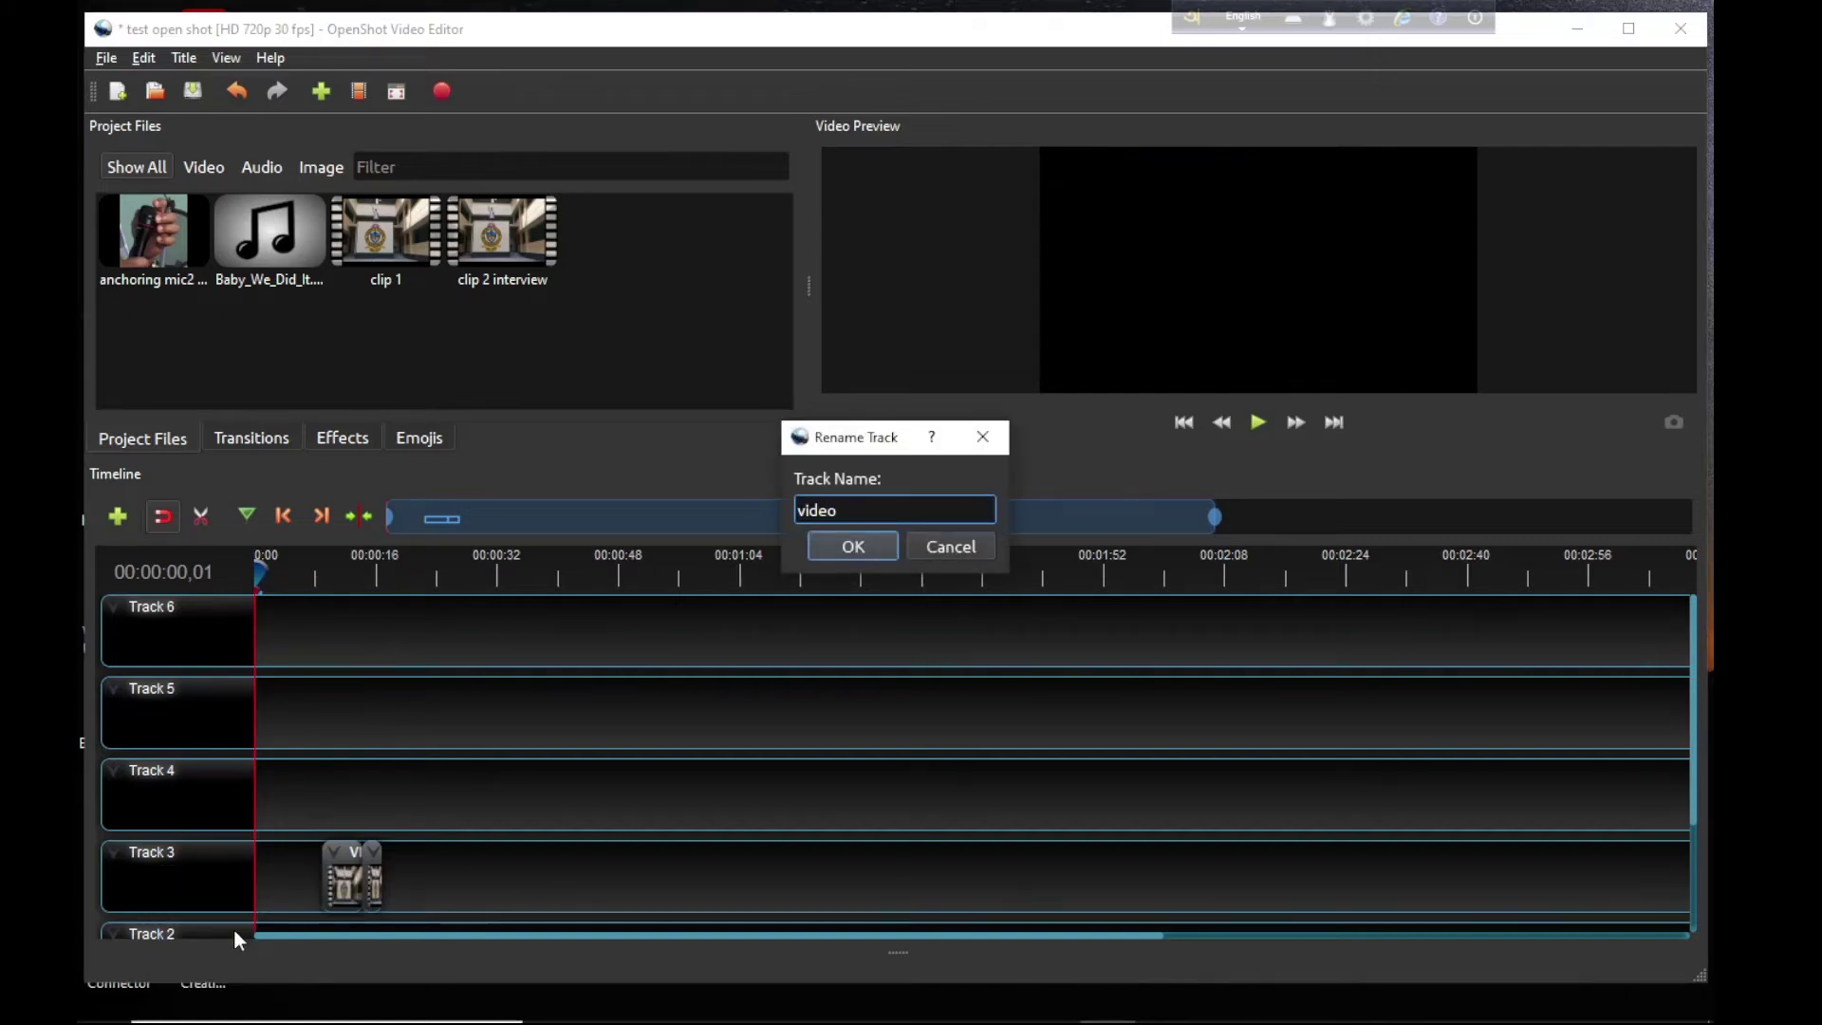
left_click(850, 548)
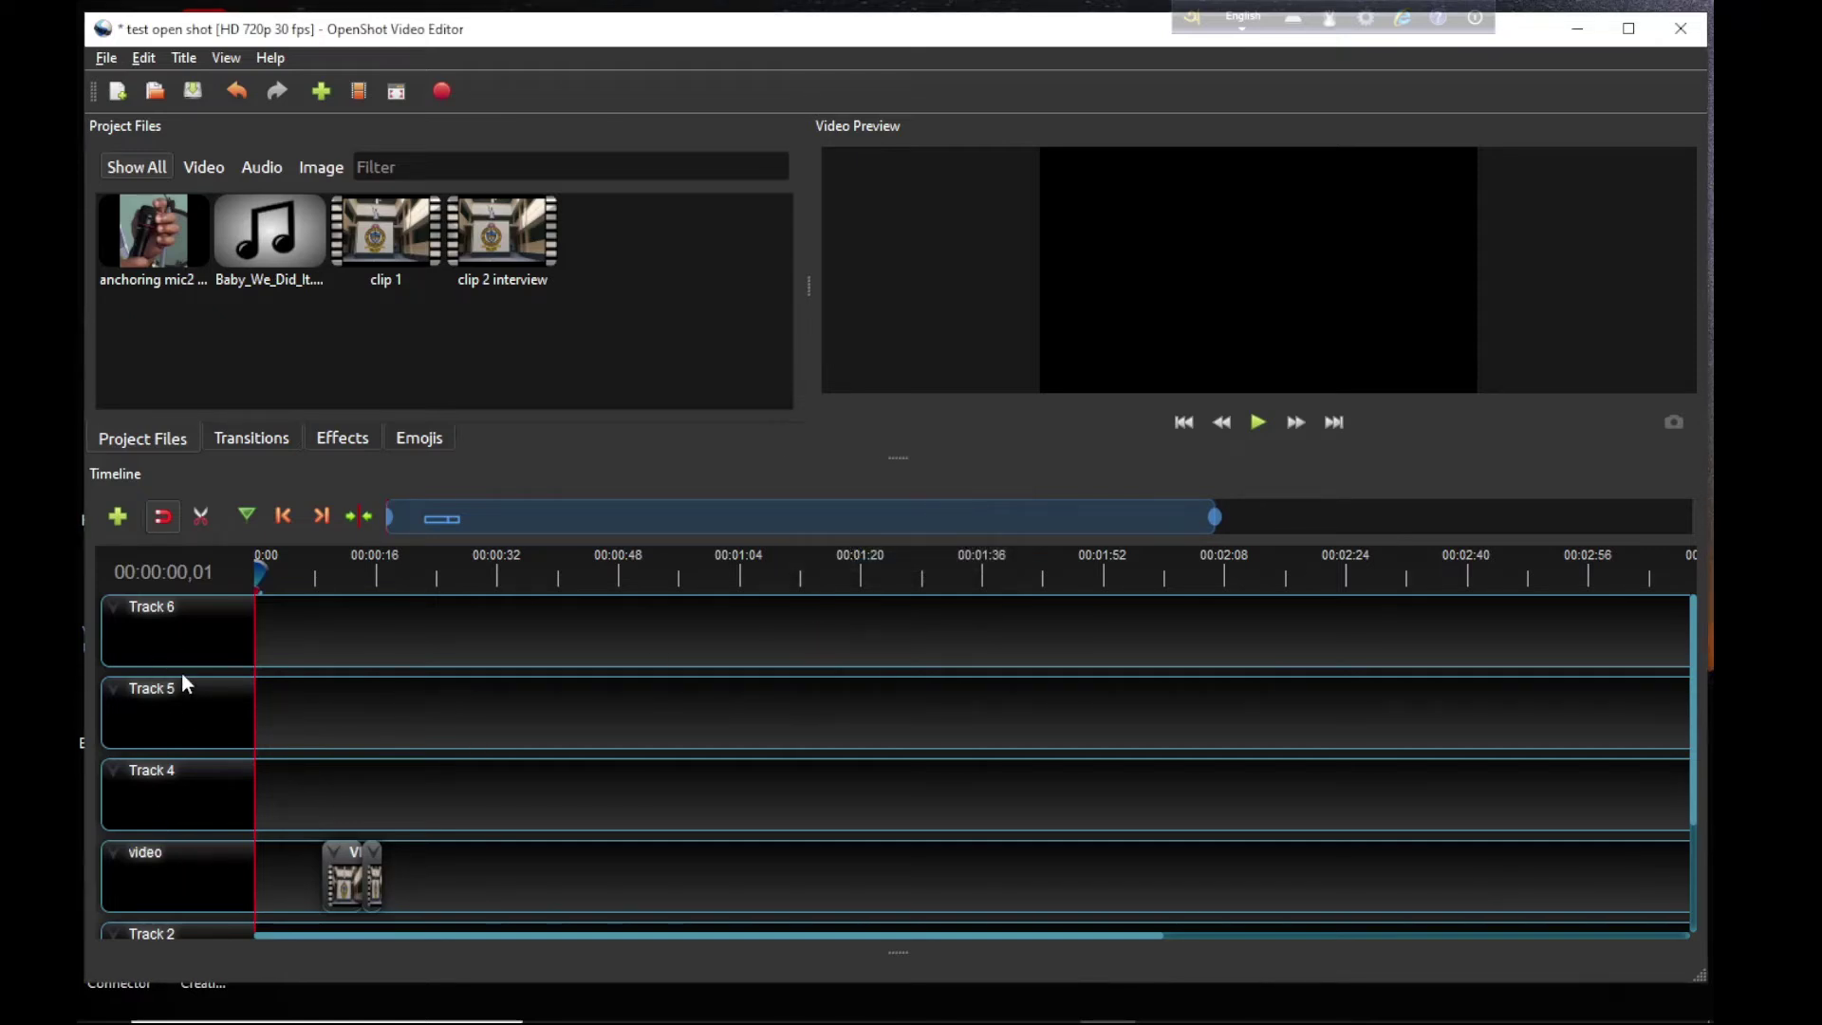
Step: Remove the empty tracks above the video track
right_click(173, 622)
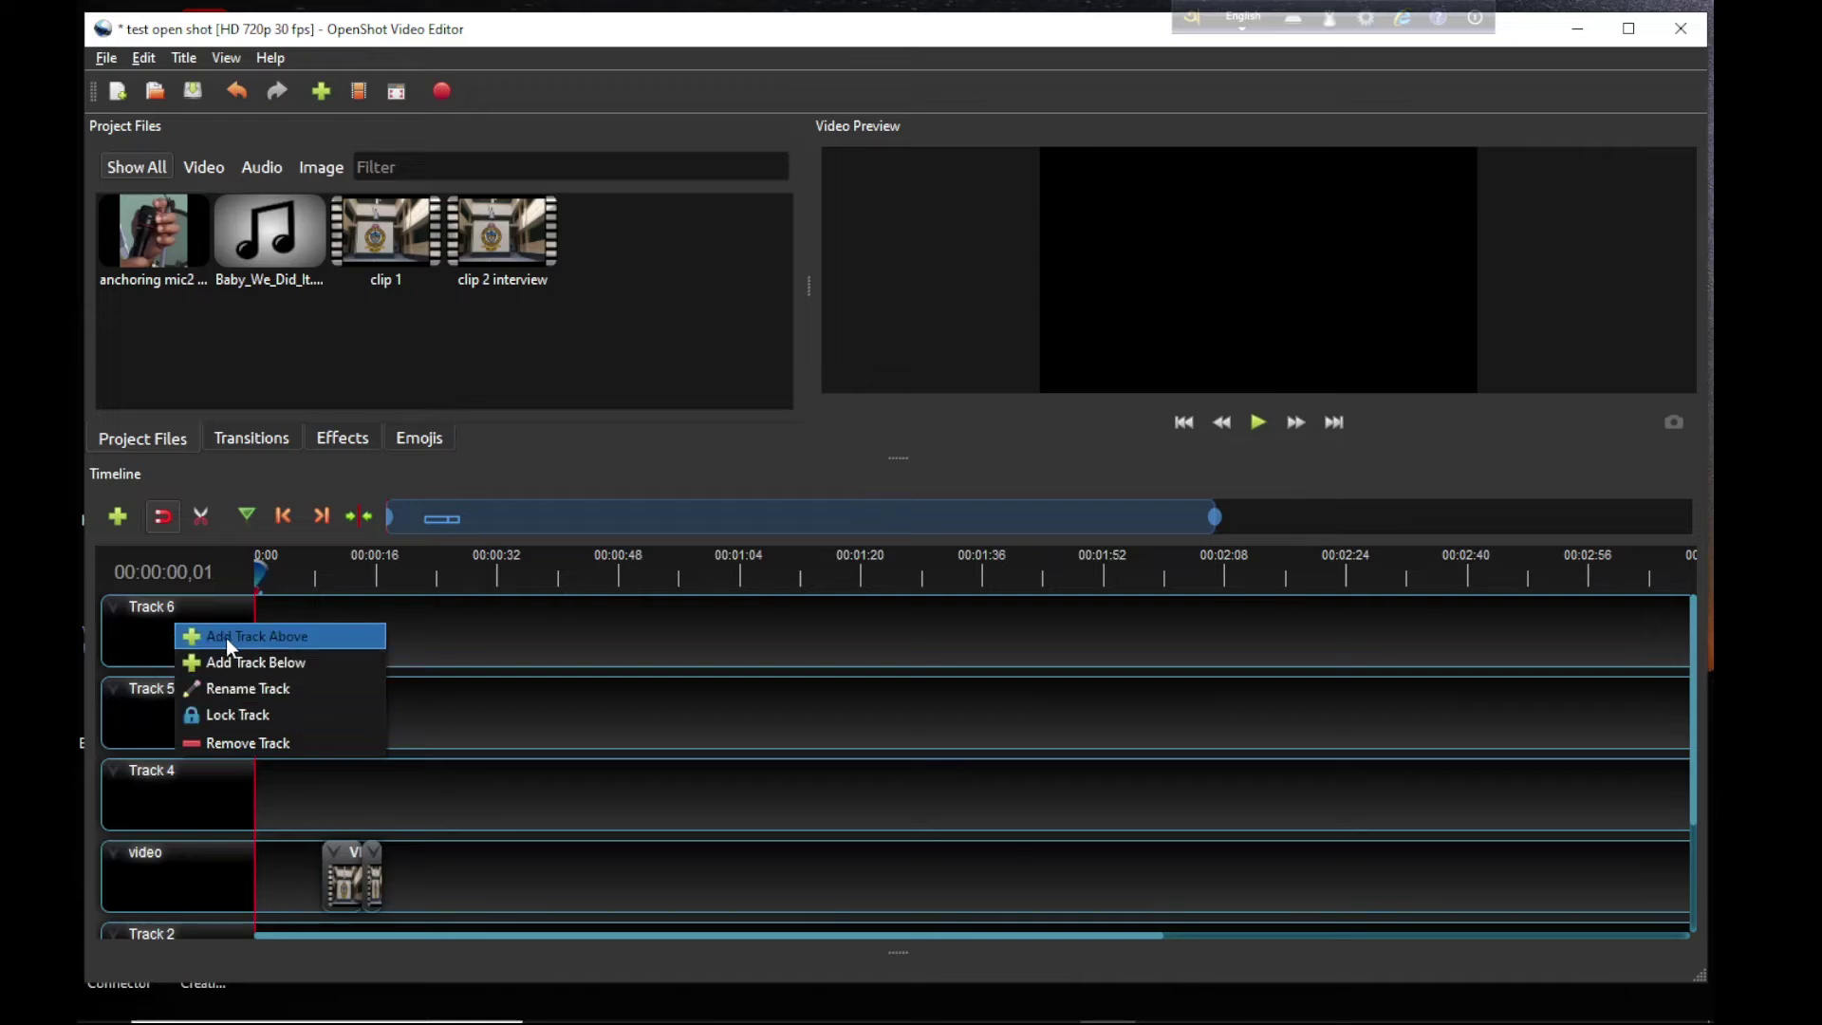
left_click(469, 639)
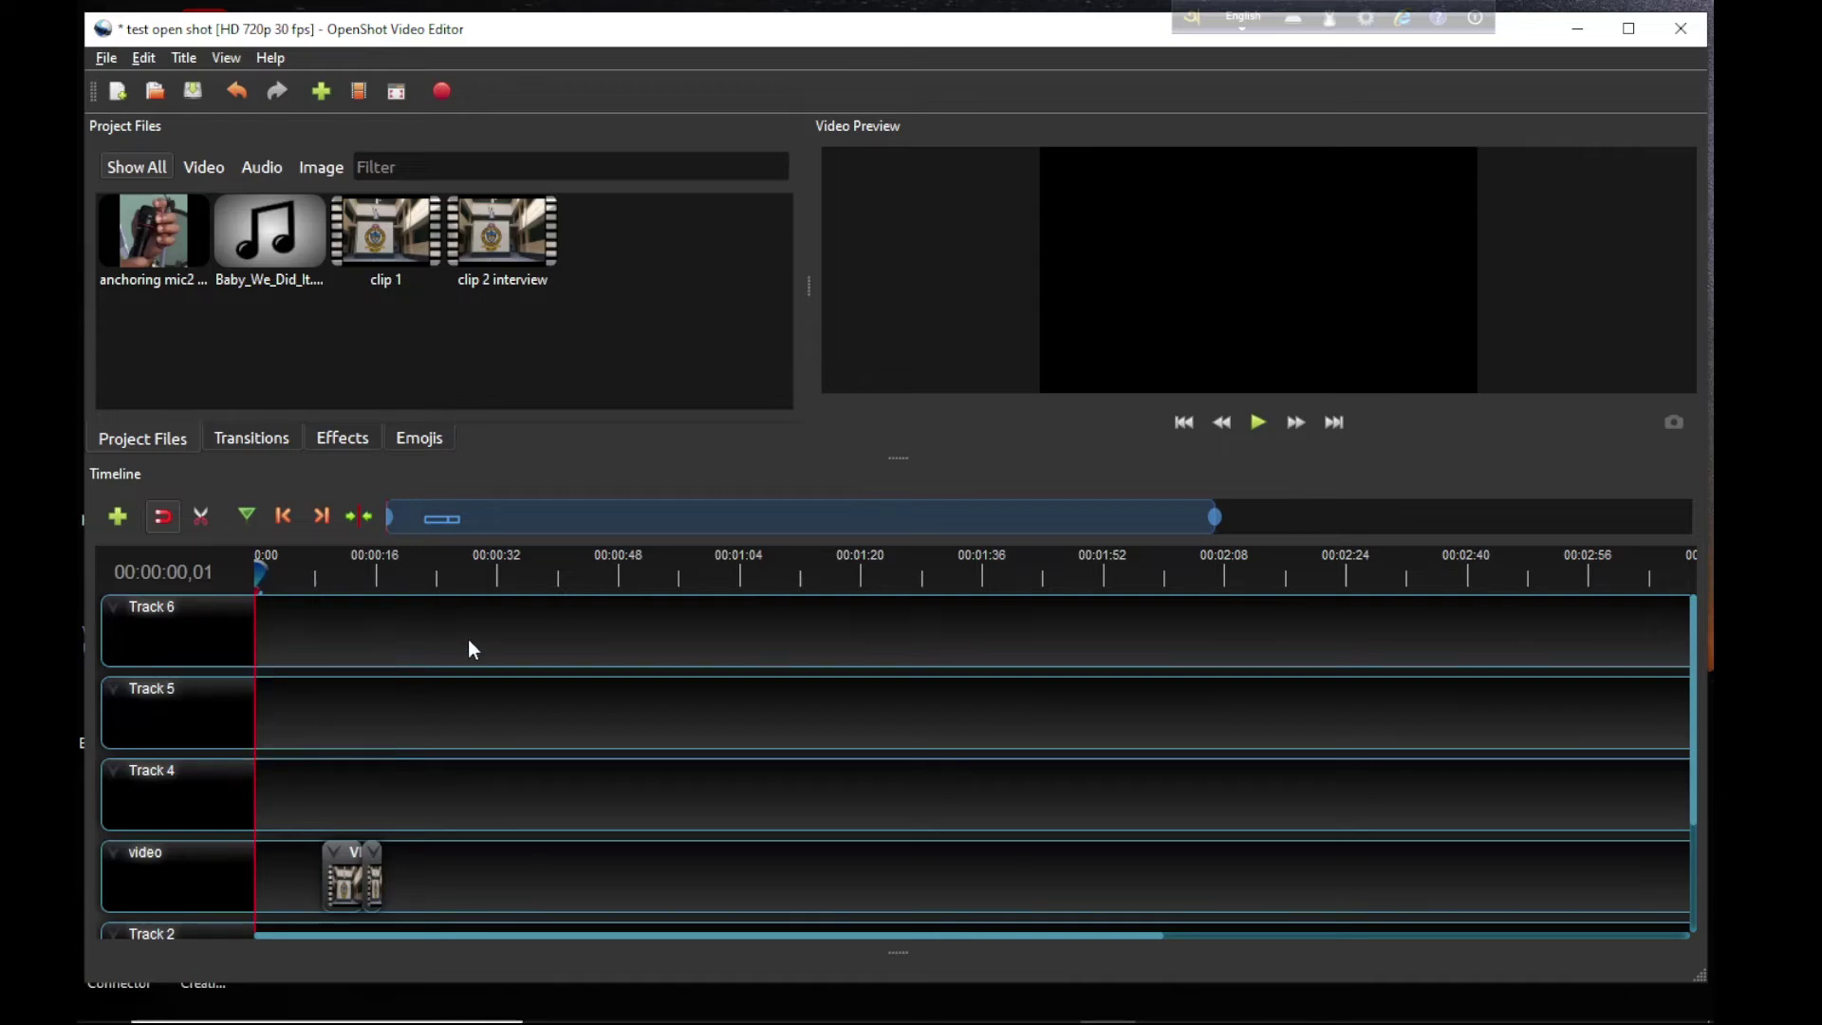
scroll(309, 765, "down", 2)
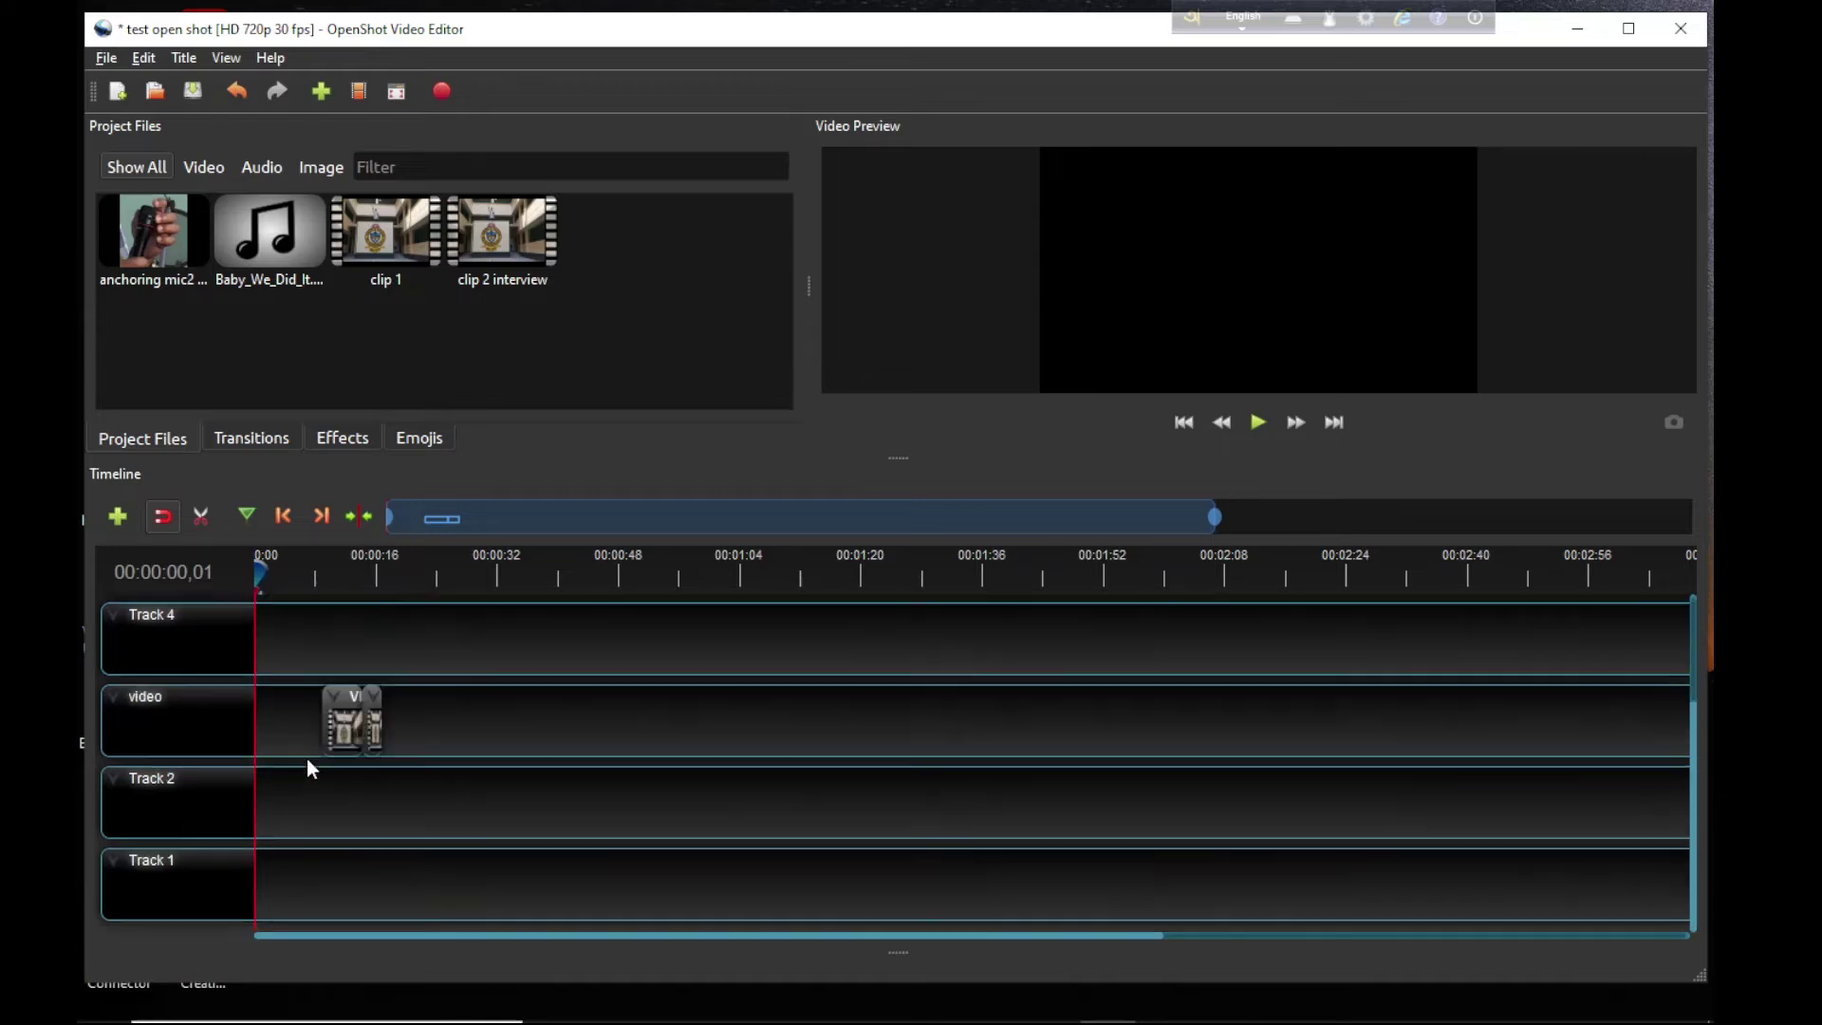
right_click(187, 641)
left_click(204, 764)
right_click(186, 628)
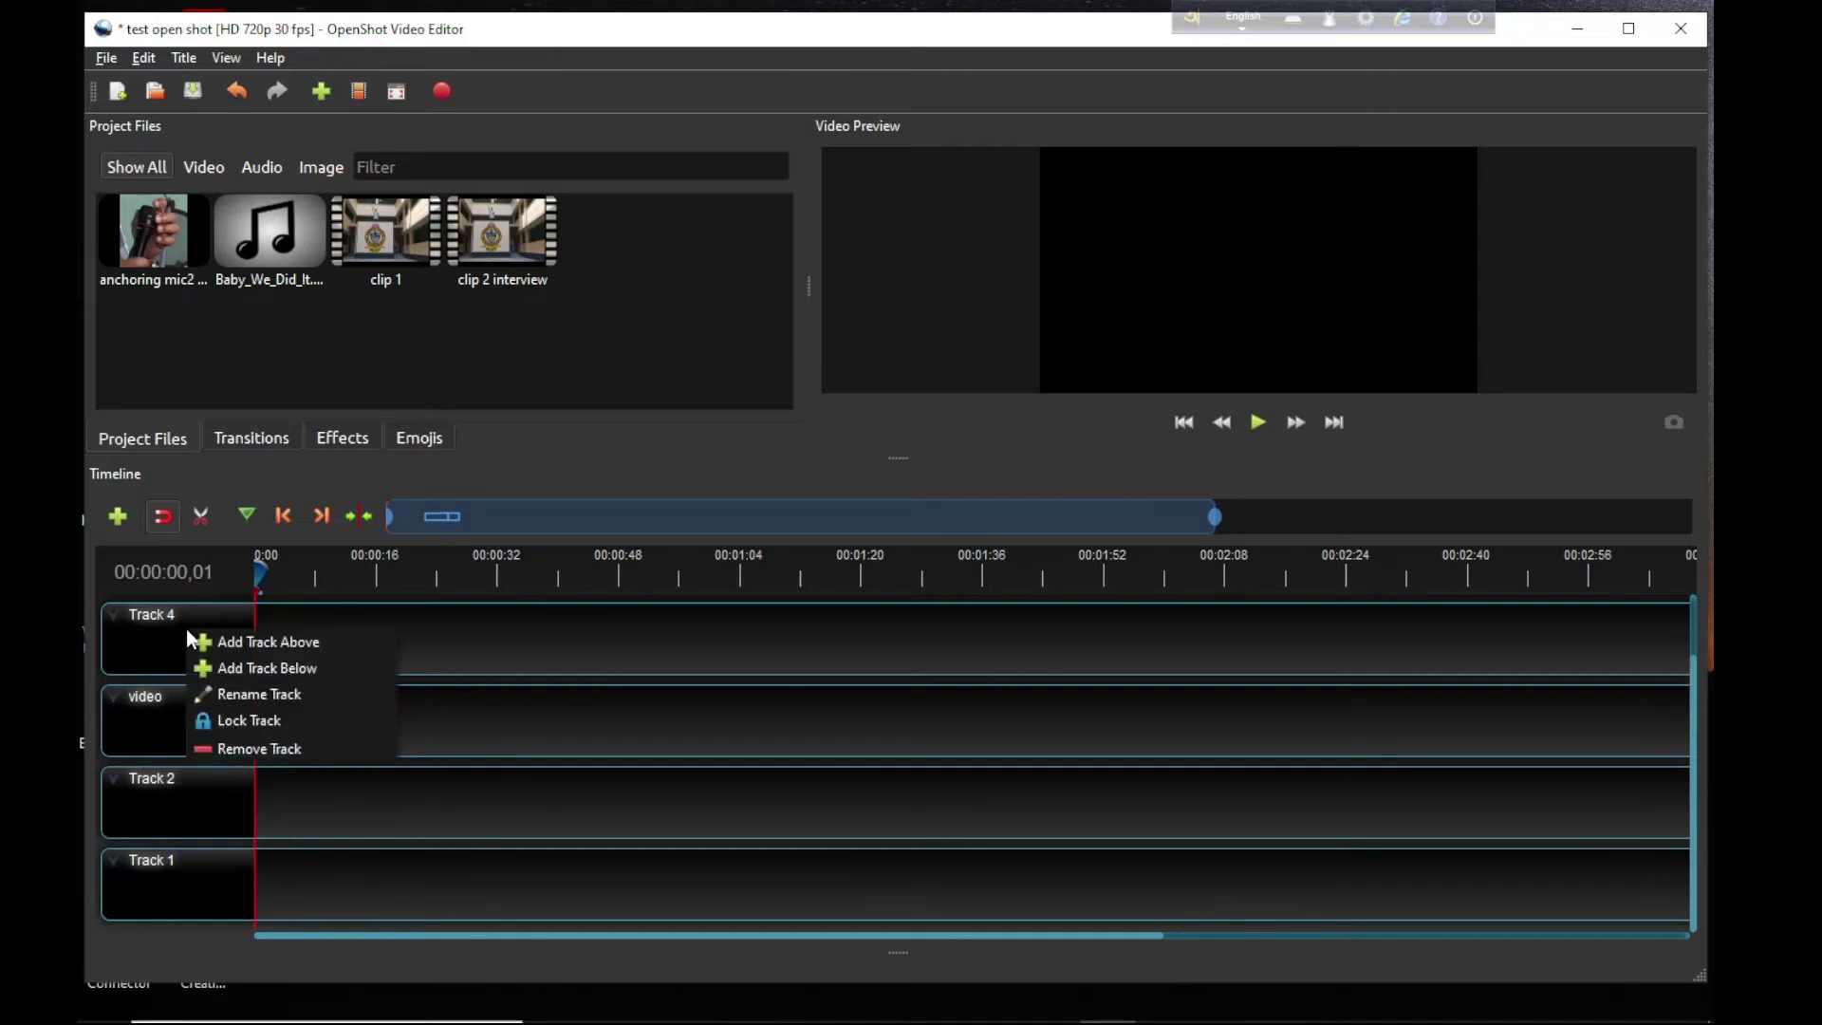
left_click(235, 744)
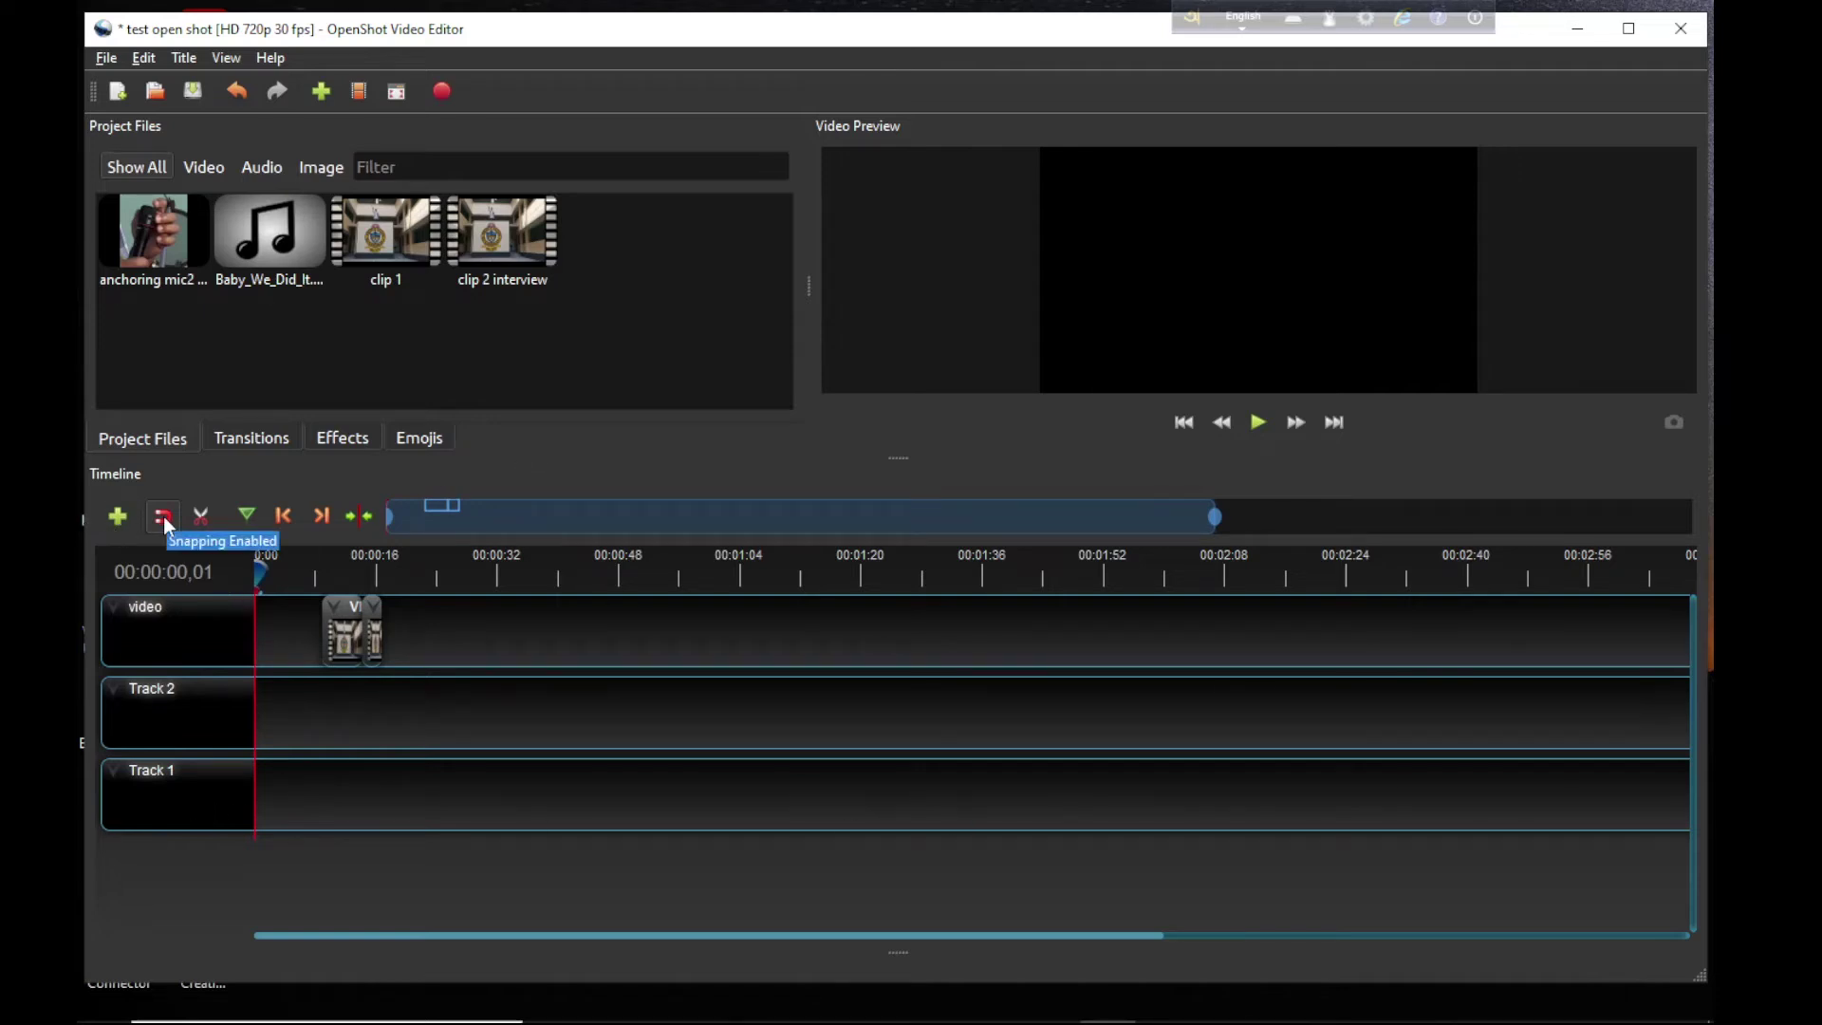
Step: Place clip 2 interview again on the video track at about 00:00:39 and another clip 1 at about 00:00:51
right_click(375, 622)
left_click_drag(492, 232, 562, 628)
left_click(376, 231)
left_click_drag(377, 231, 780, 610)
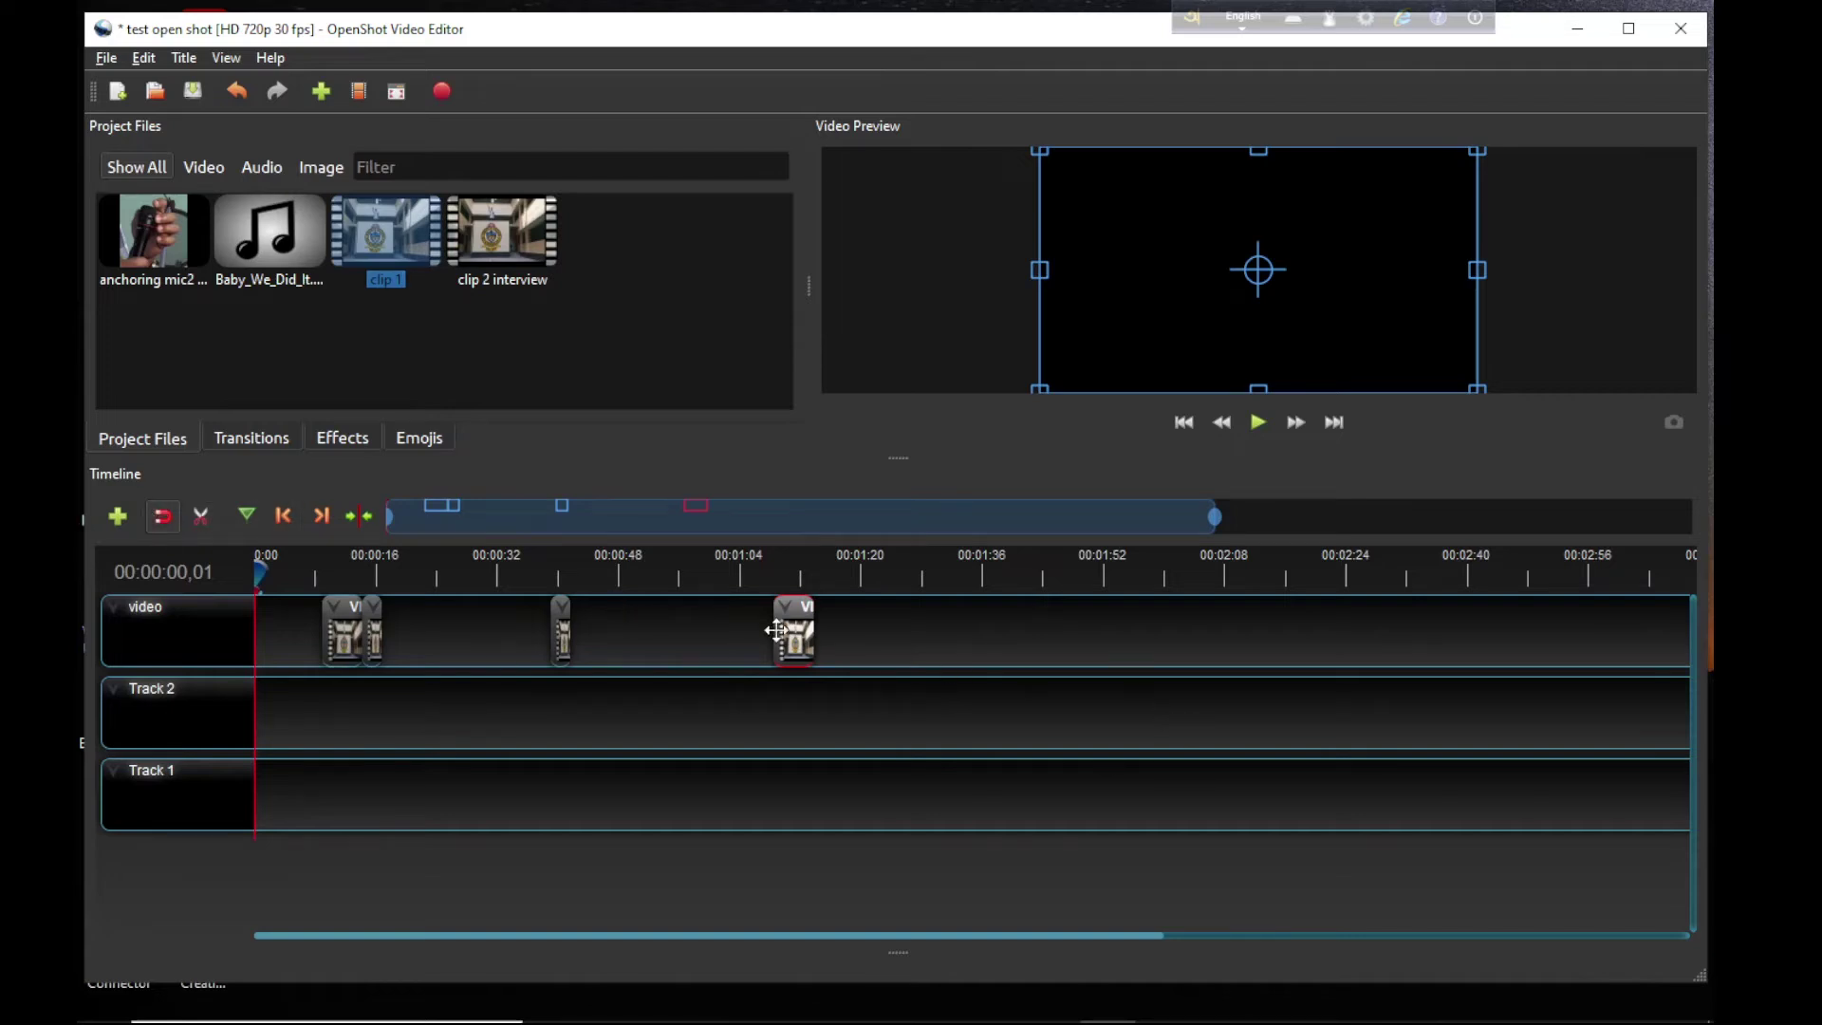
left_click_drag(794, 610, 664, 617)
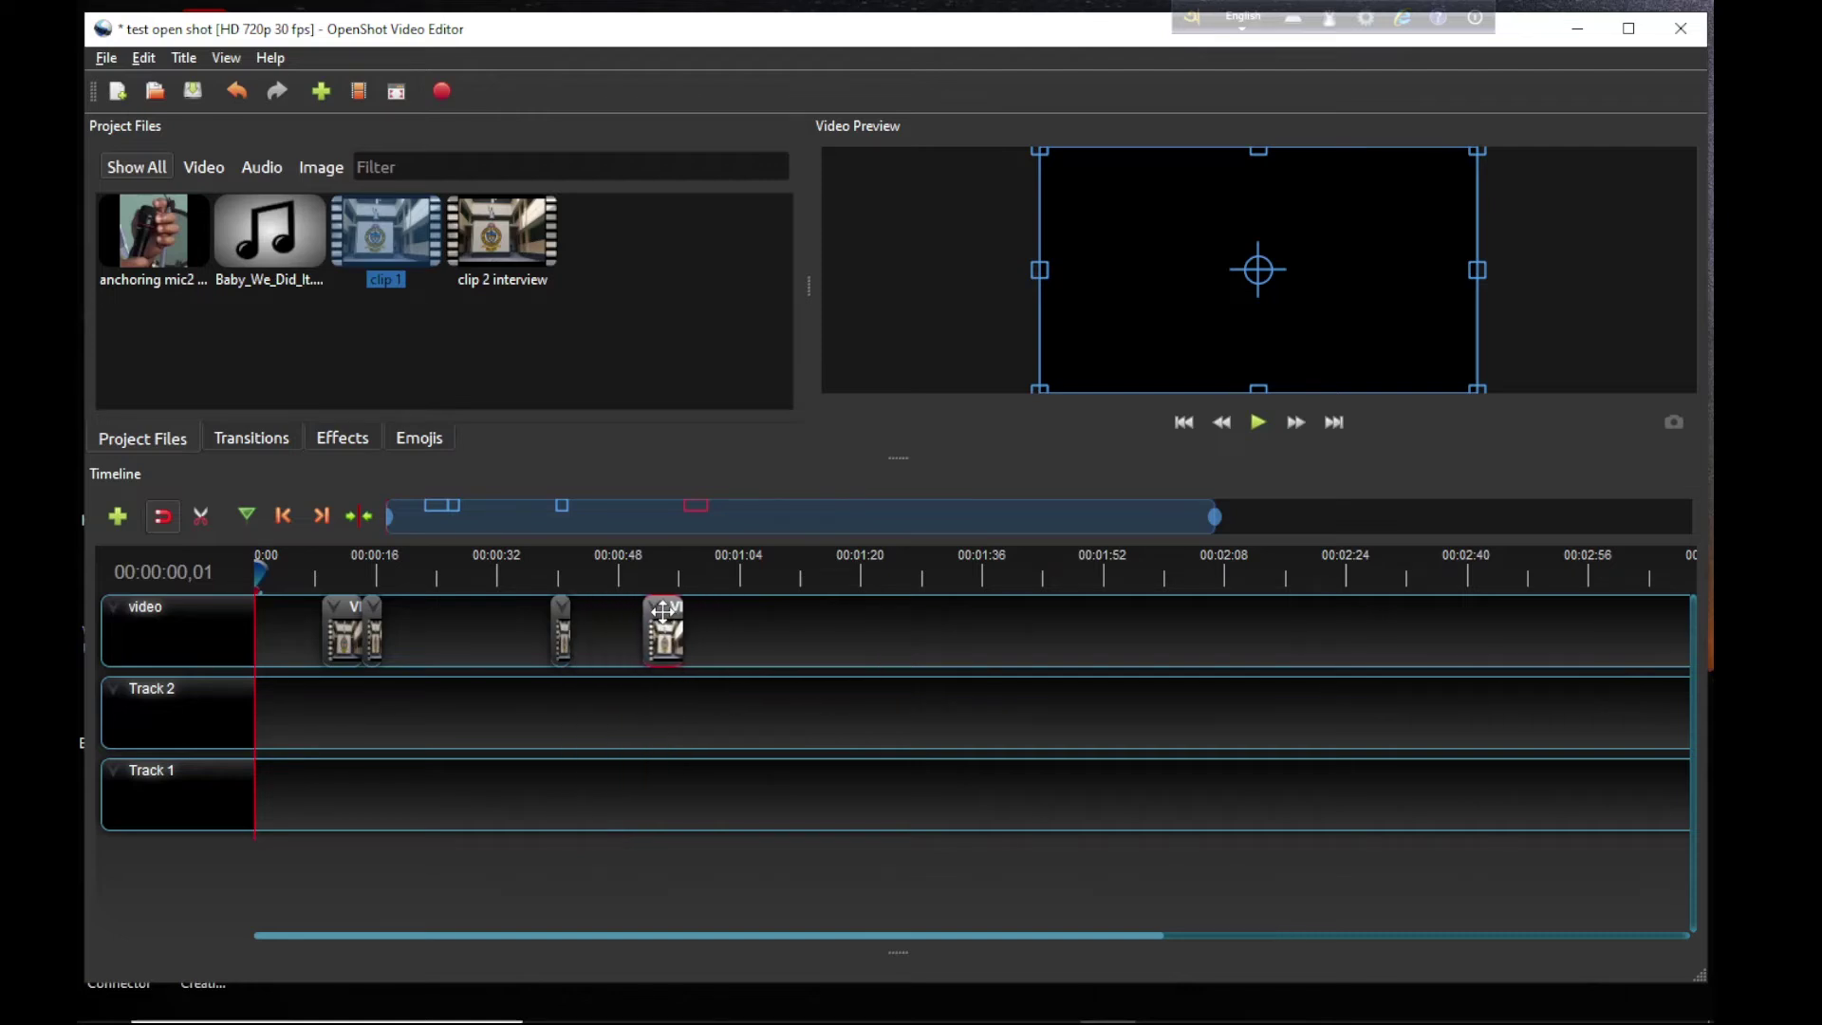
Step: Extend the end of the last clip on the video track to about 00:01:03
left_click(163, 520)
left_click(660, 569)
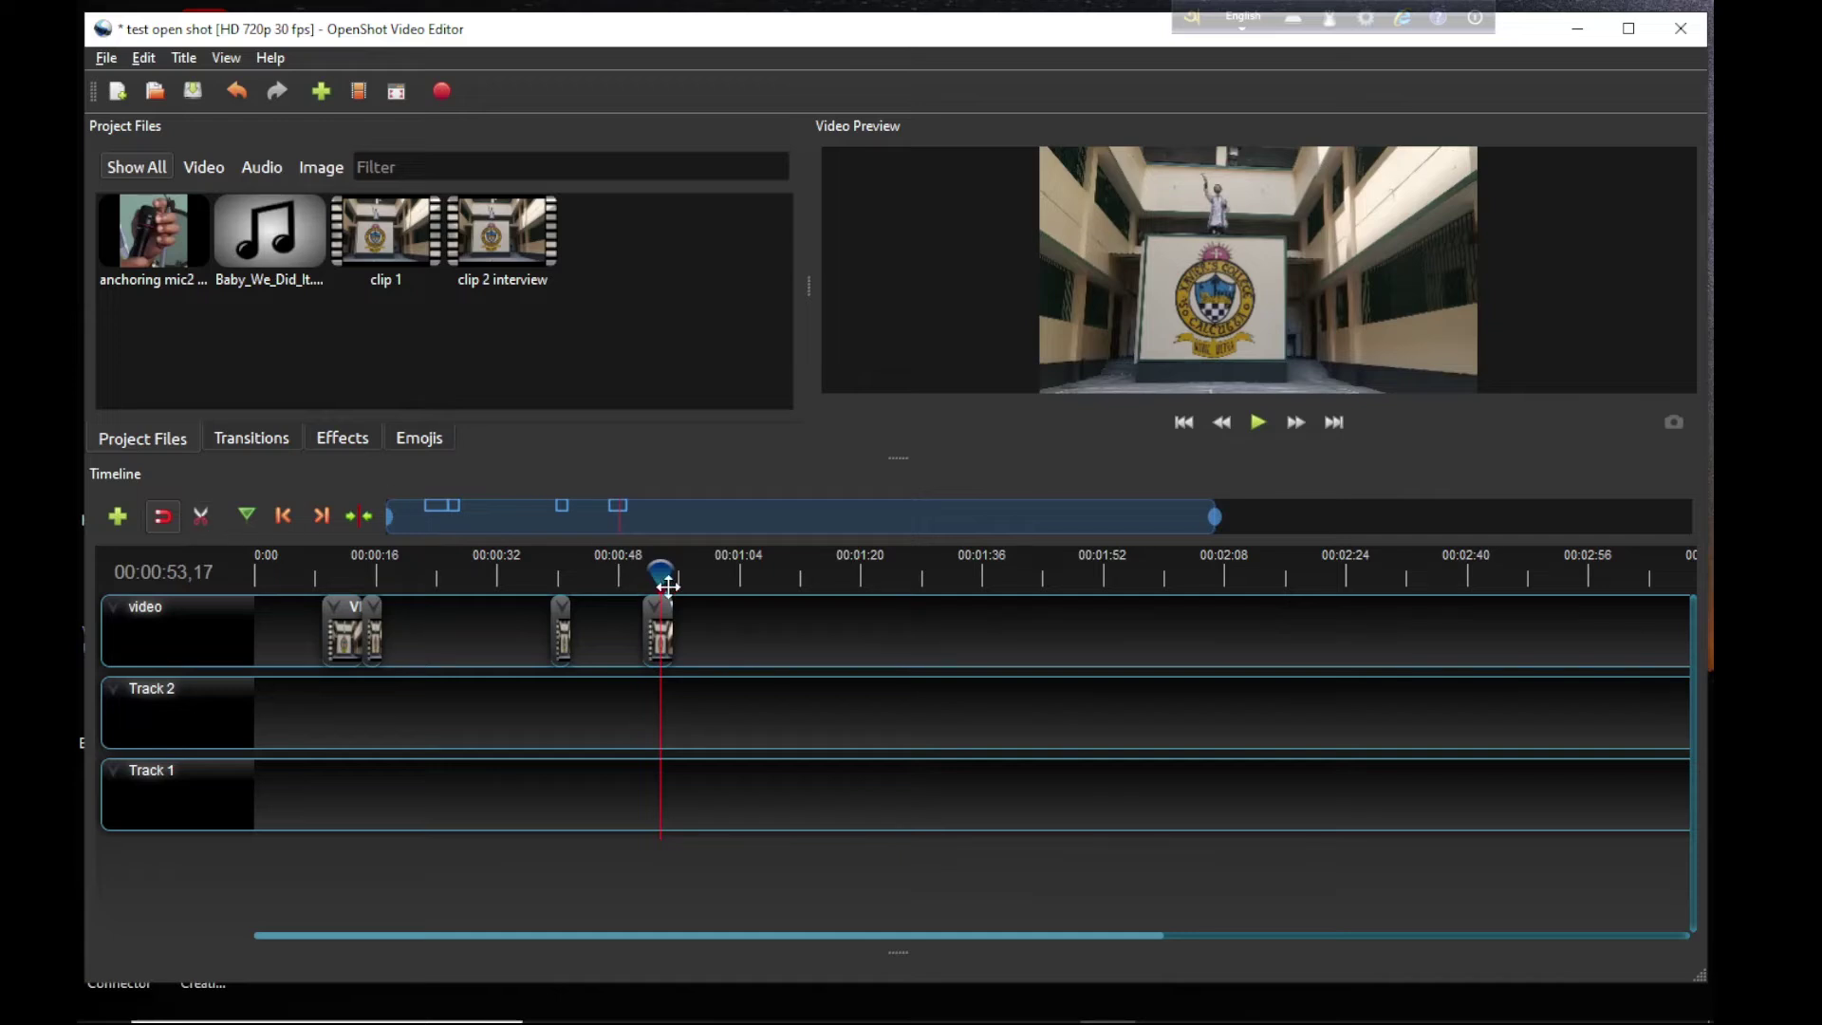
left_click_drag(661, 573, 764, 571)
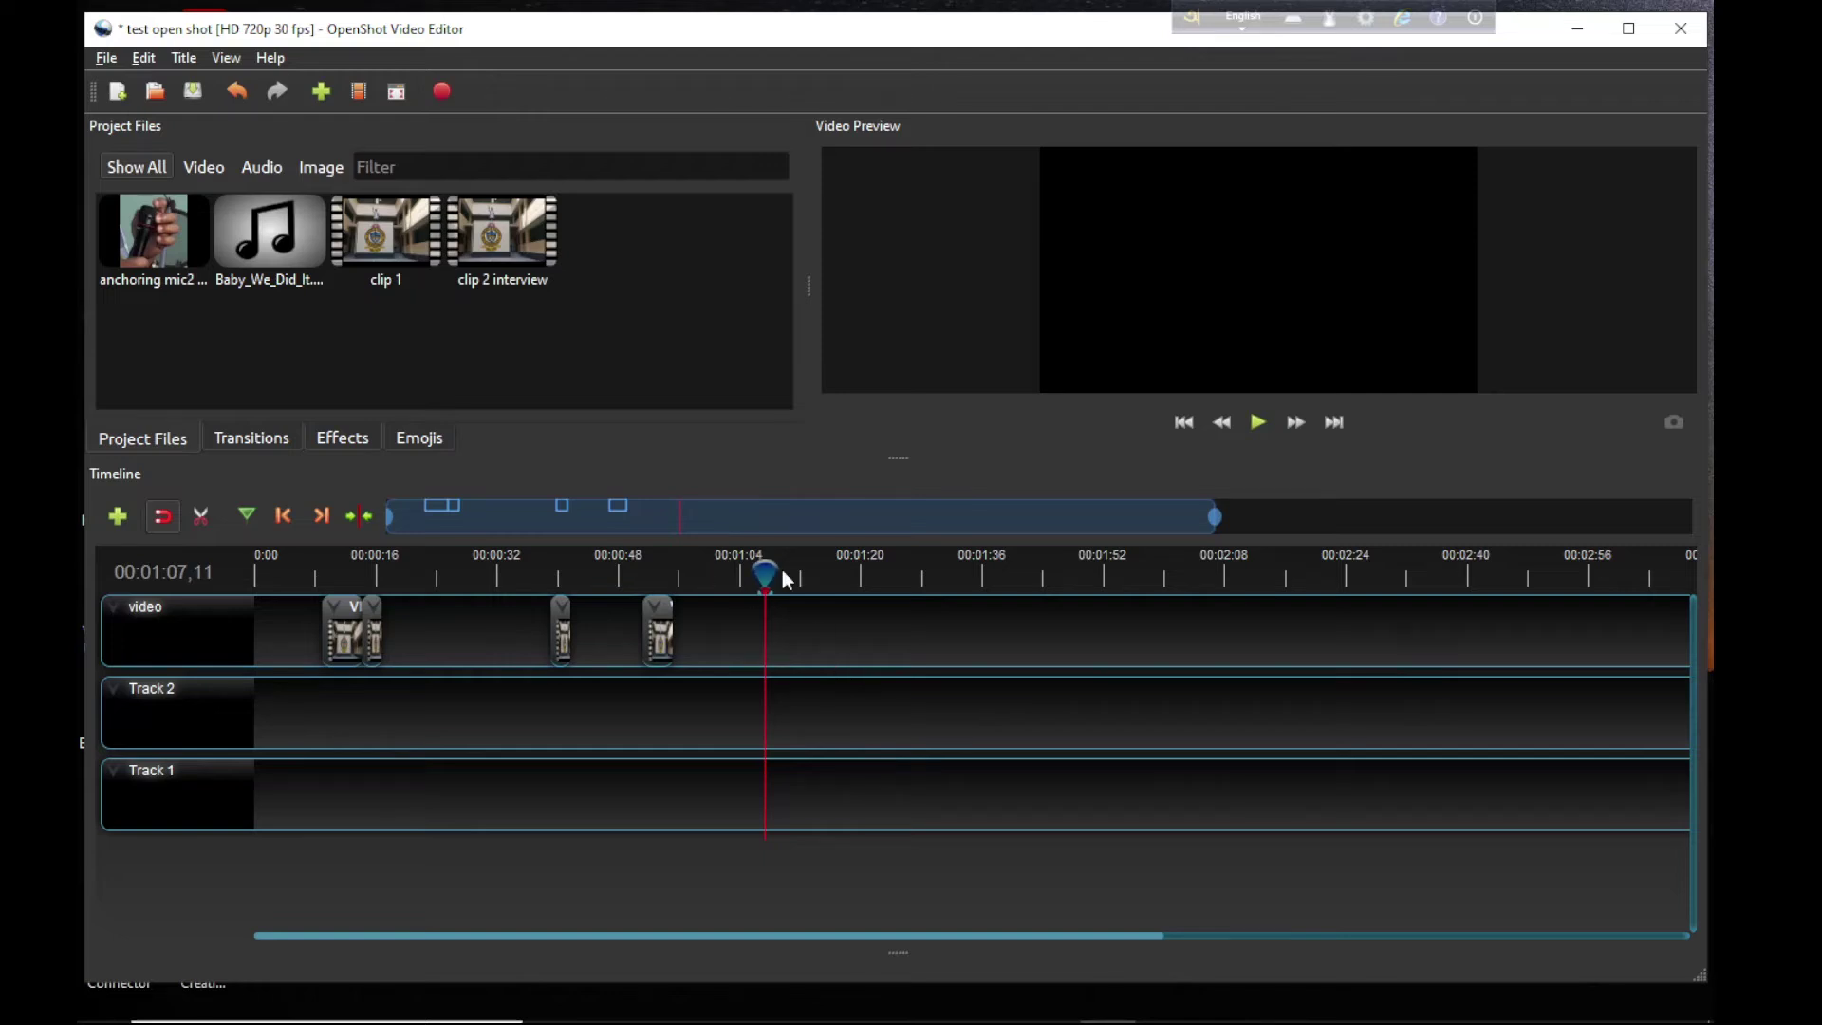
left_click_drag(676, 628, 732, 629)
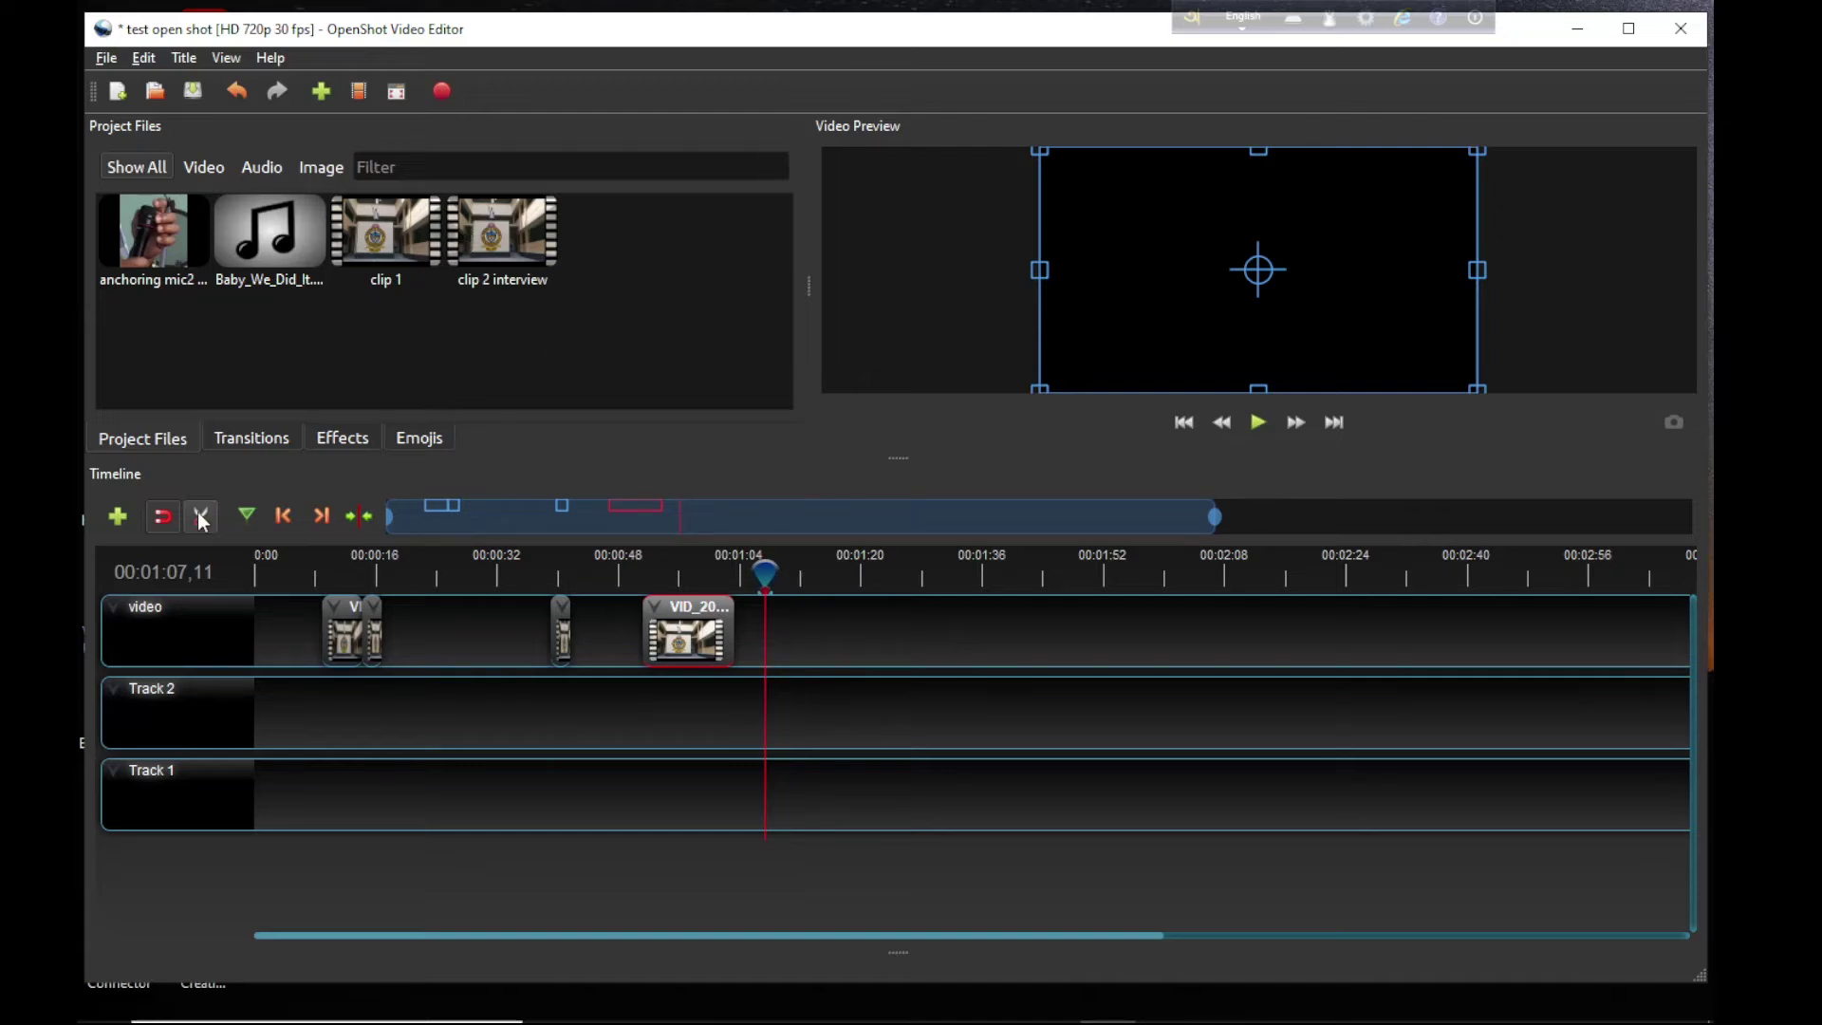
Step: Play the last clip from its start at about 00:00:51 and pause at 00:00:57,10
left_click_drag(755, 566, 651, 588)
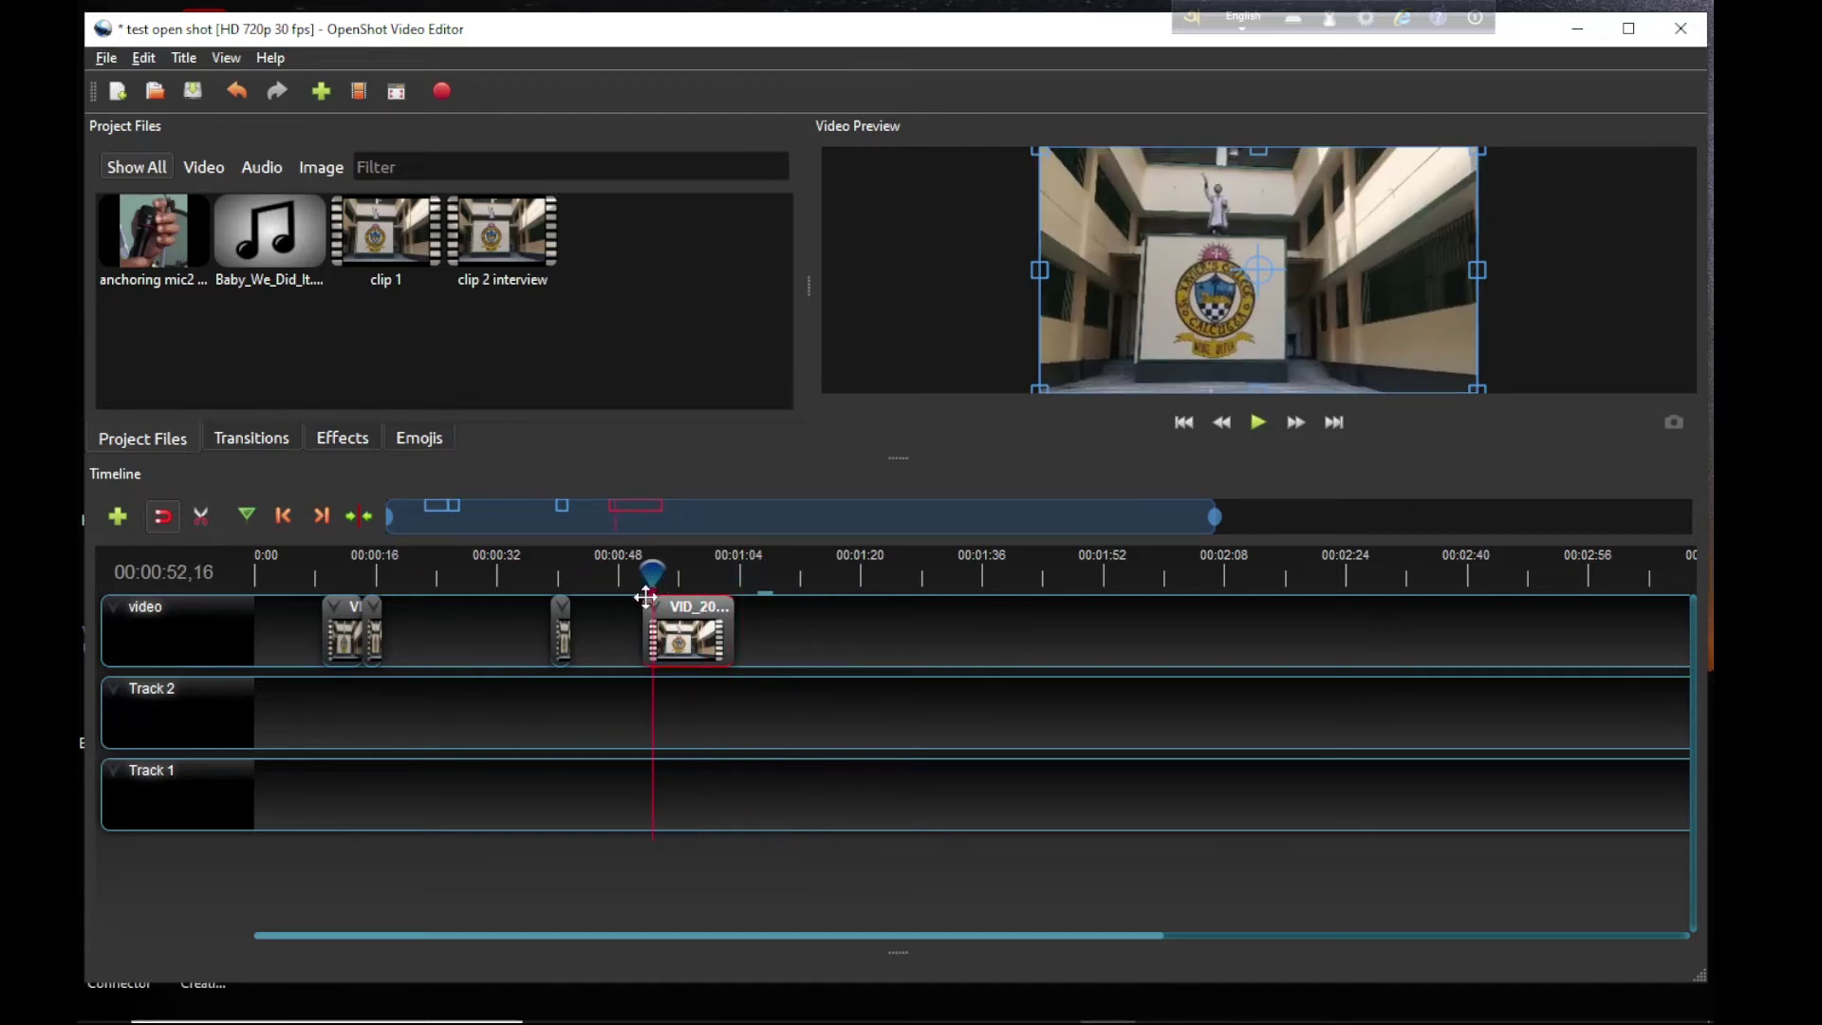
right_click(484, 225)
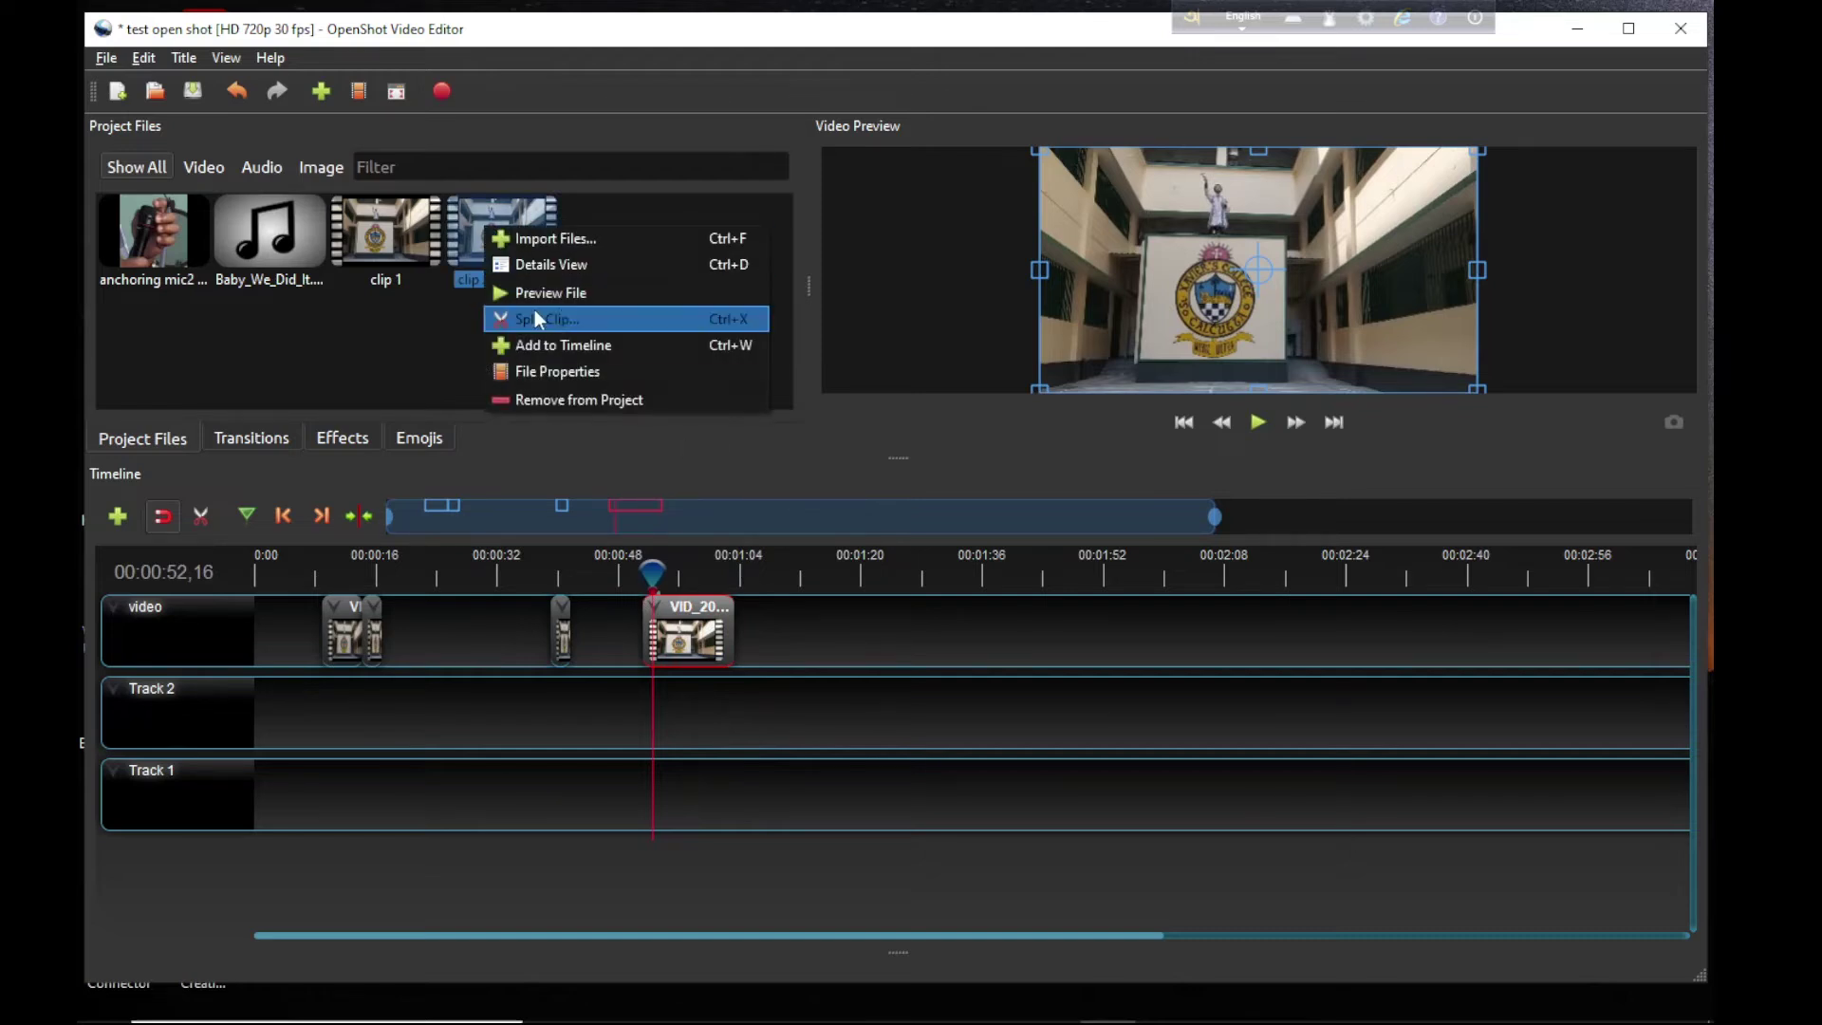
left_click(383, 336)
left_click_drag(662, 575, 646, 584)
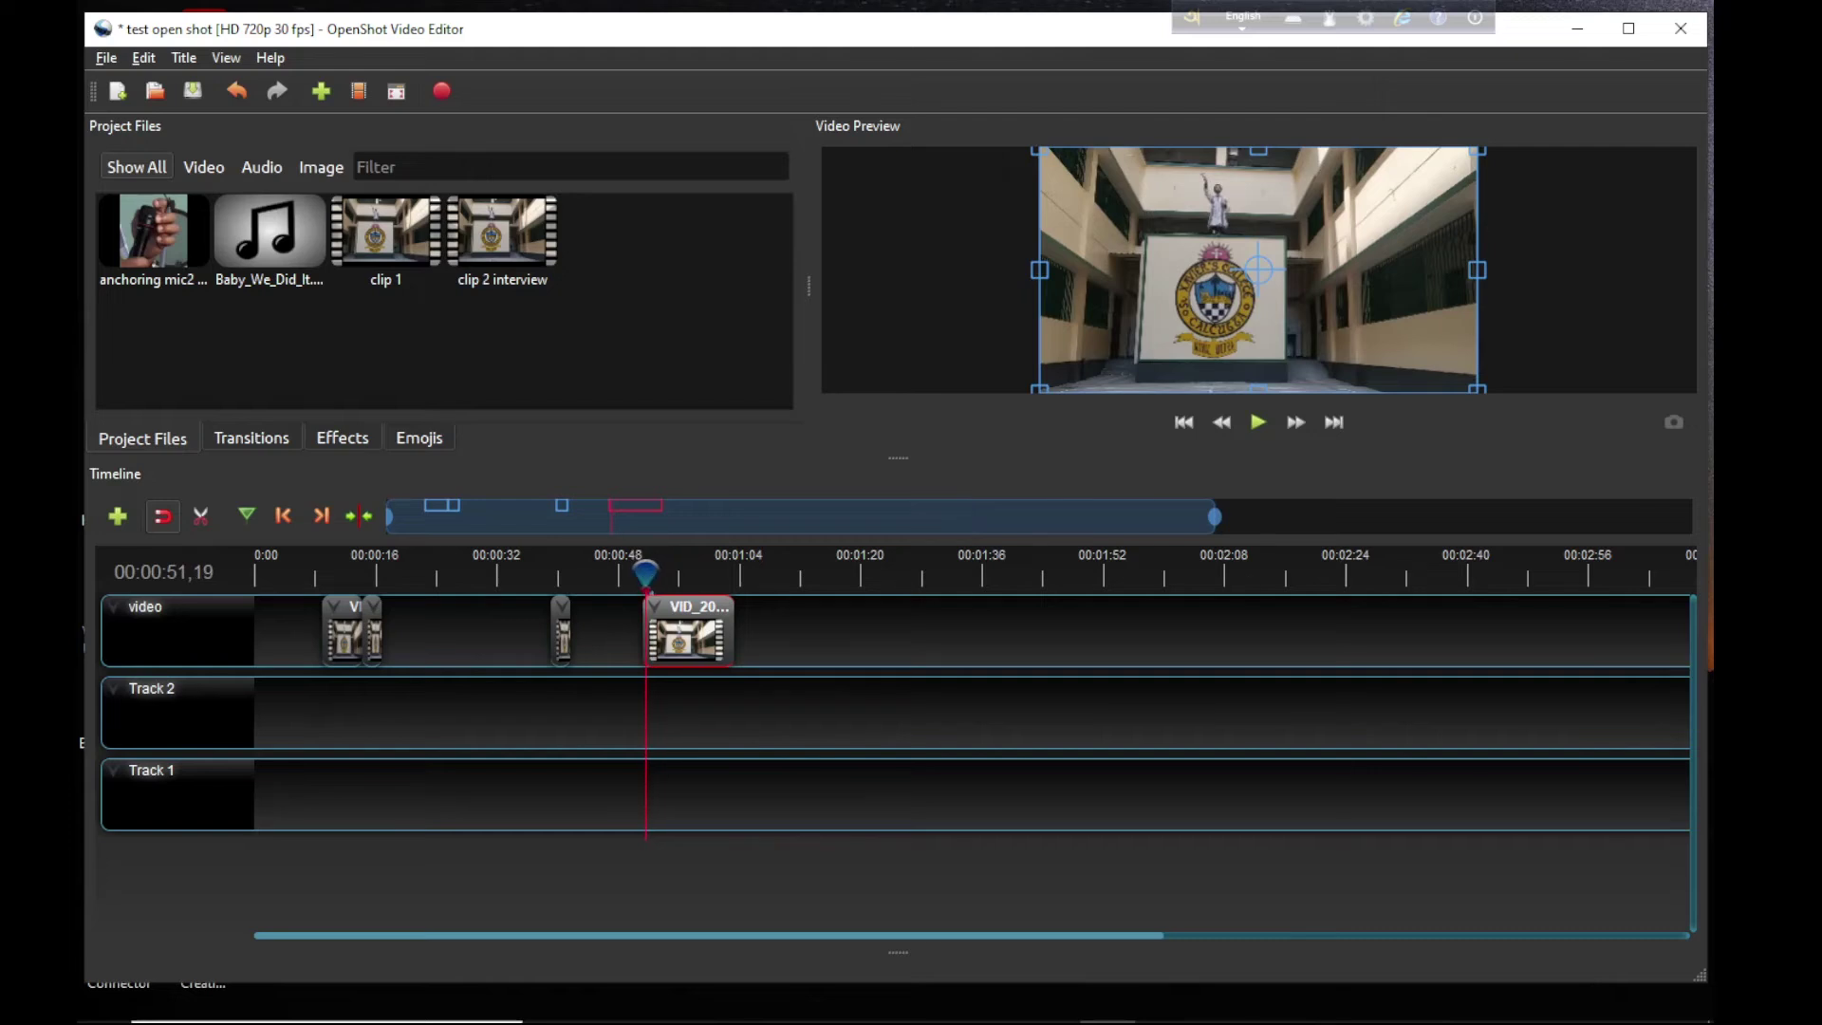
key("space")
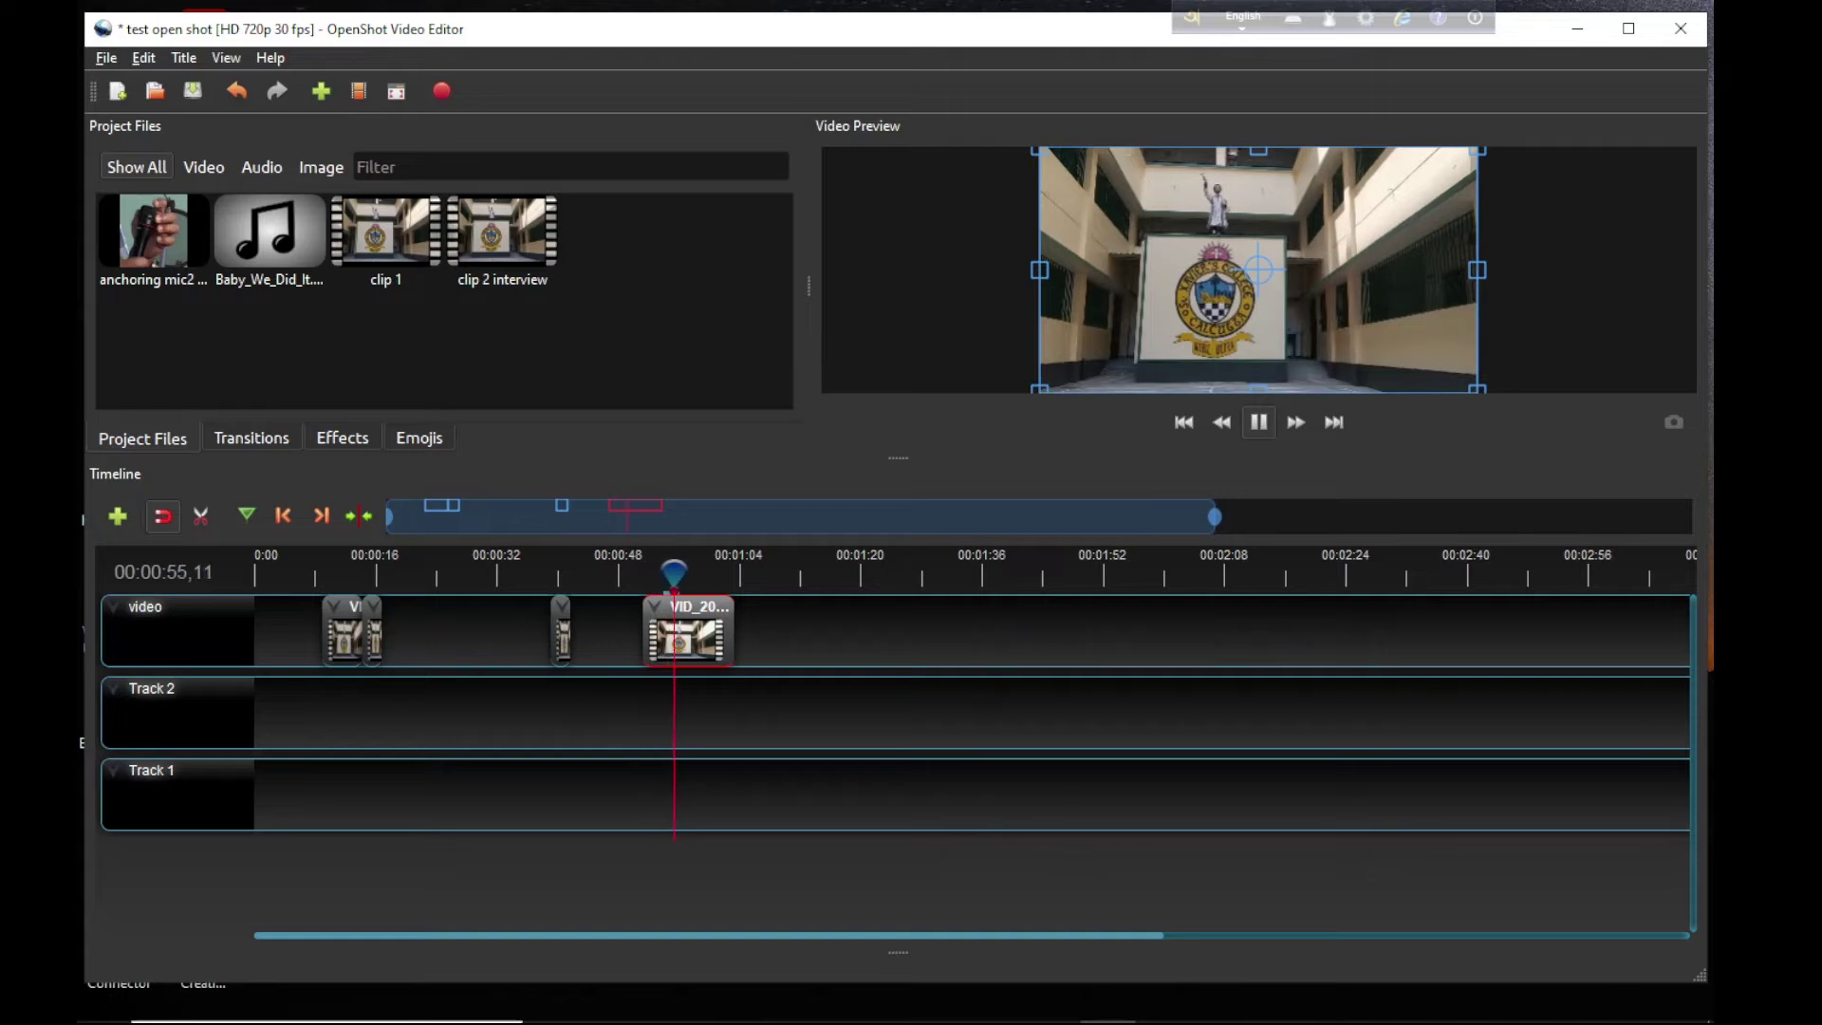
key("space")
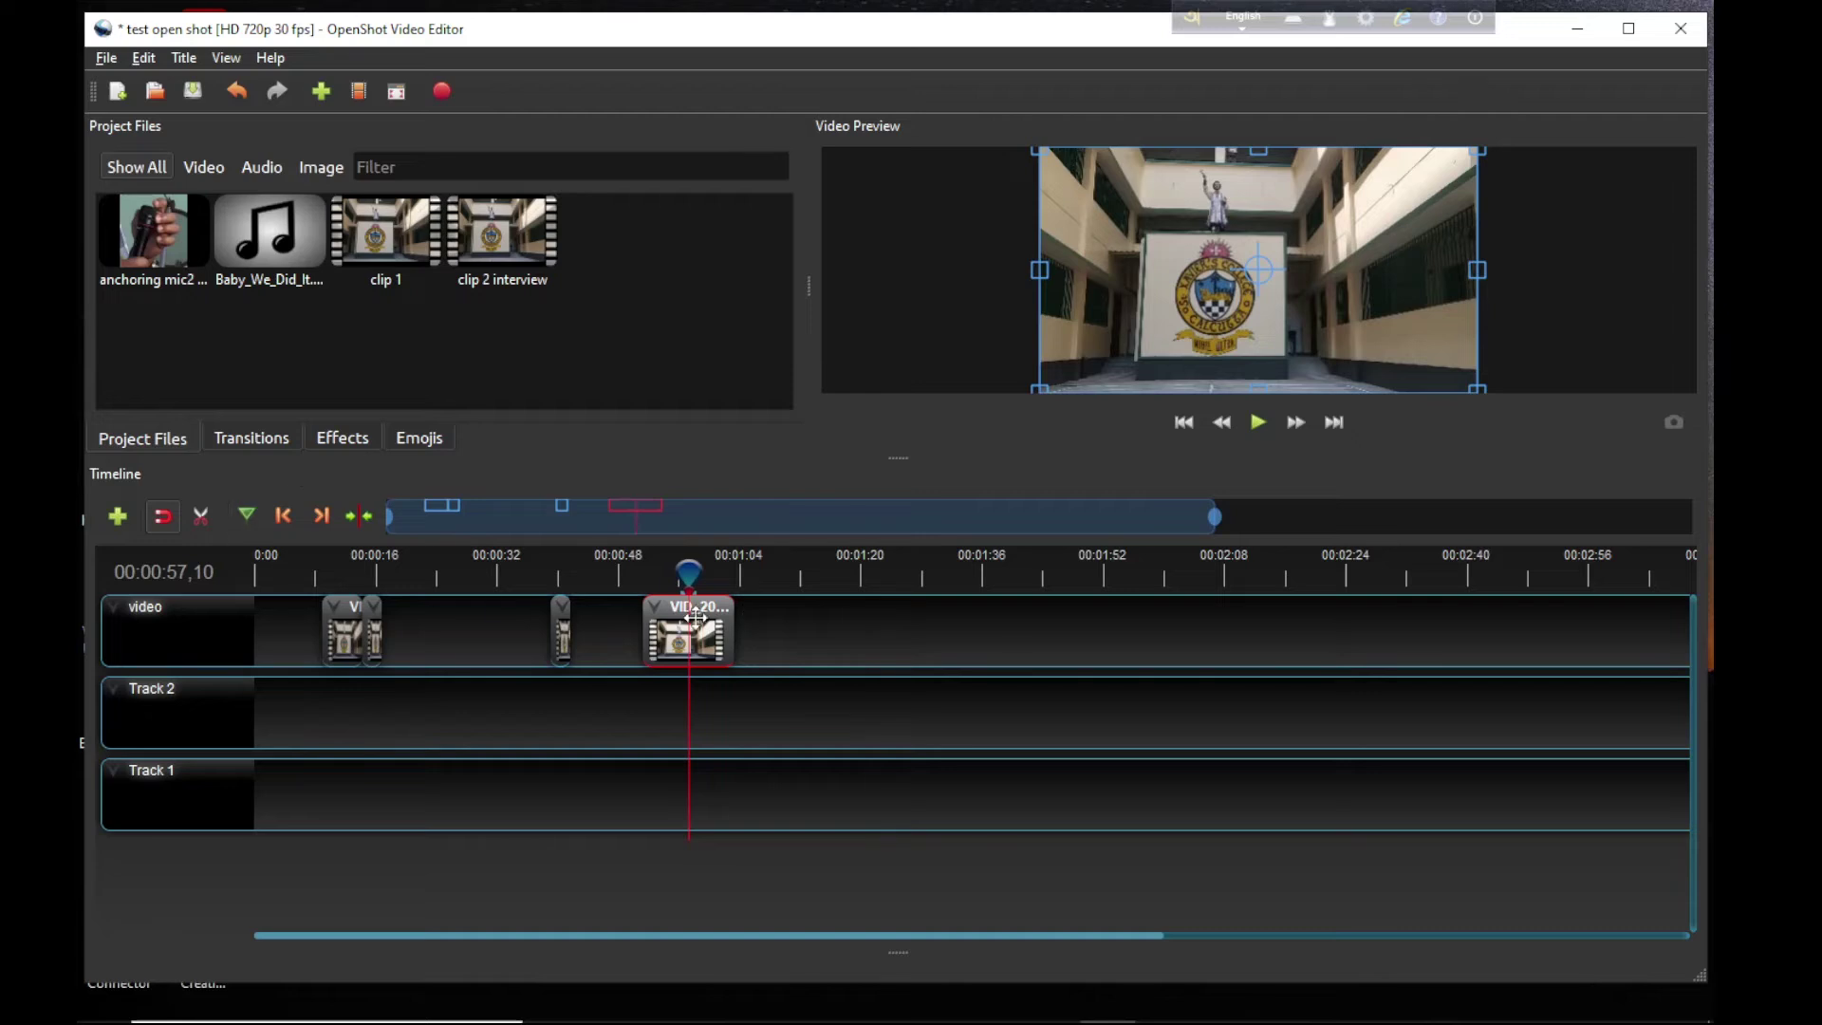
Step: Split the last clip on the video track at 00:00:57,10 and delete the part after the cut
left_click(199, 516)
left_click(690, 636)
left_click(199, 516)
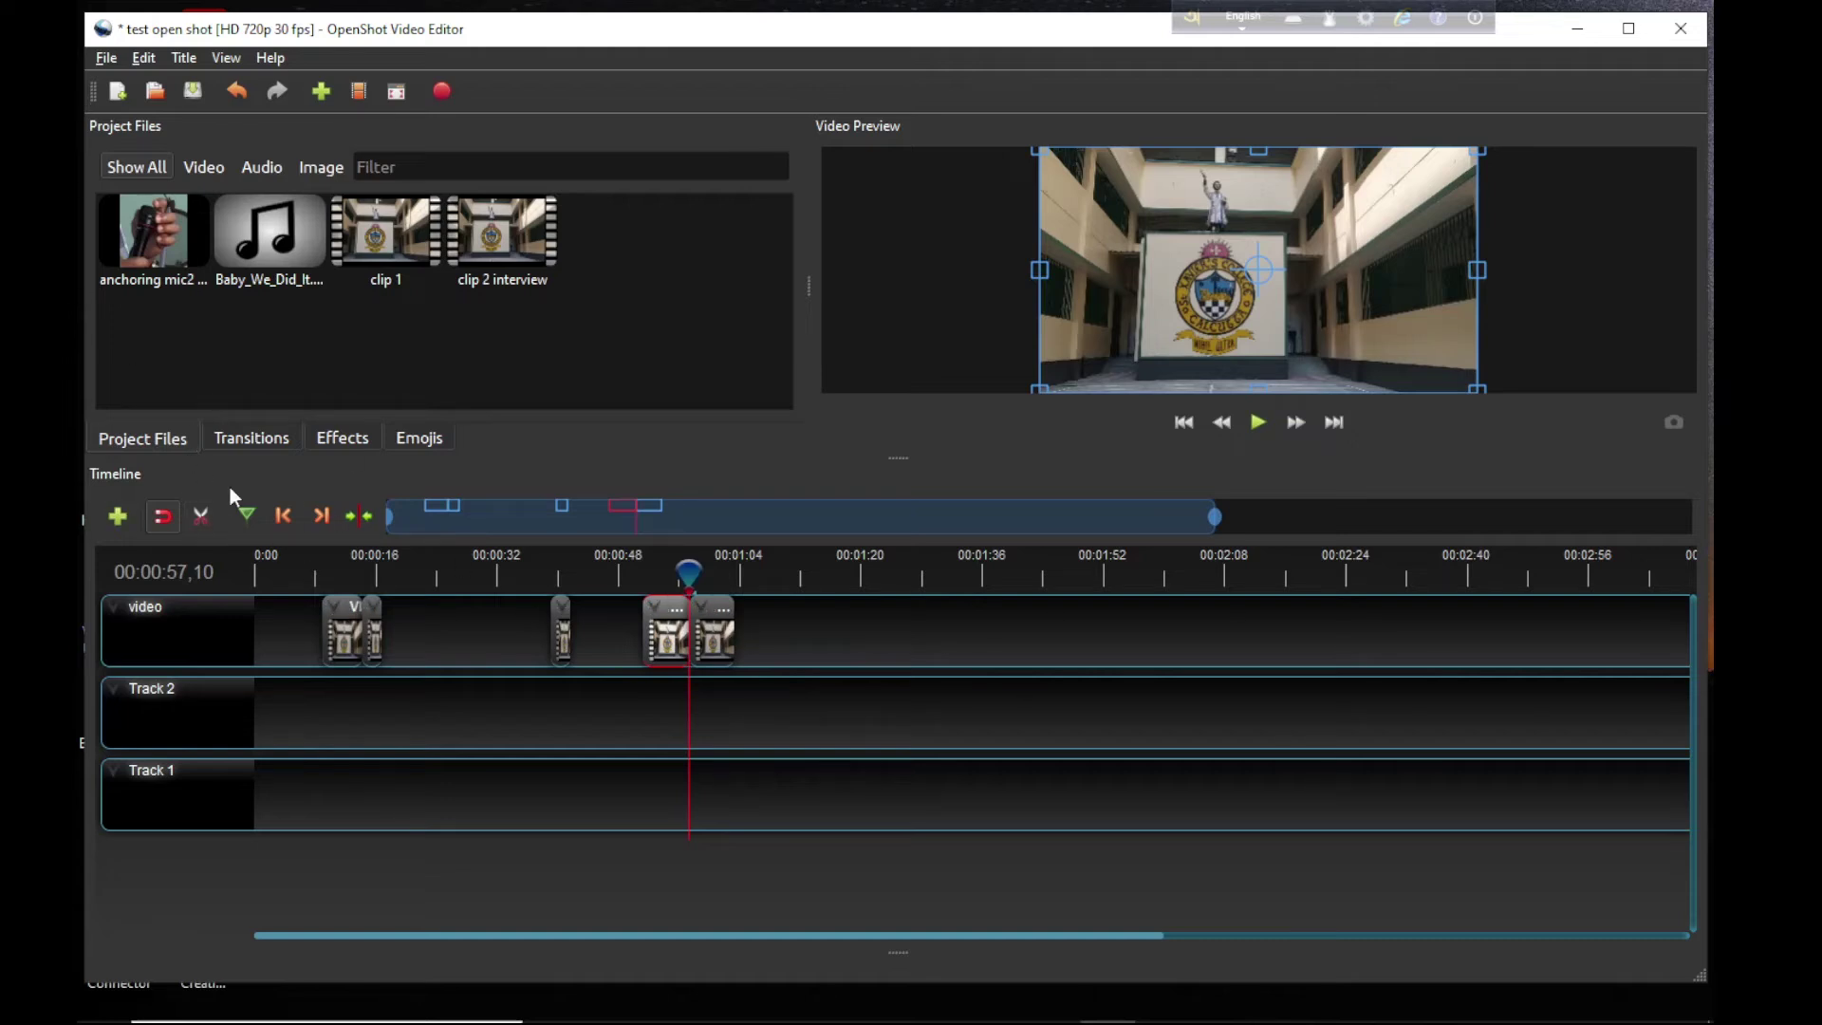
left_click(719, 629)
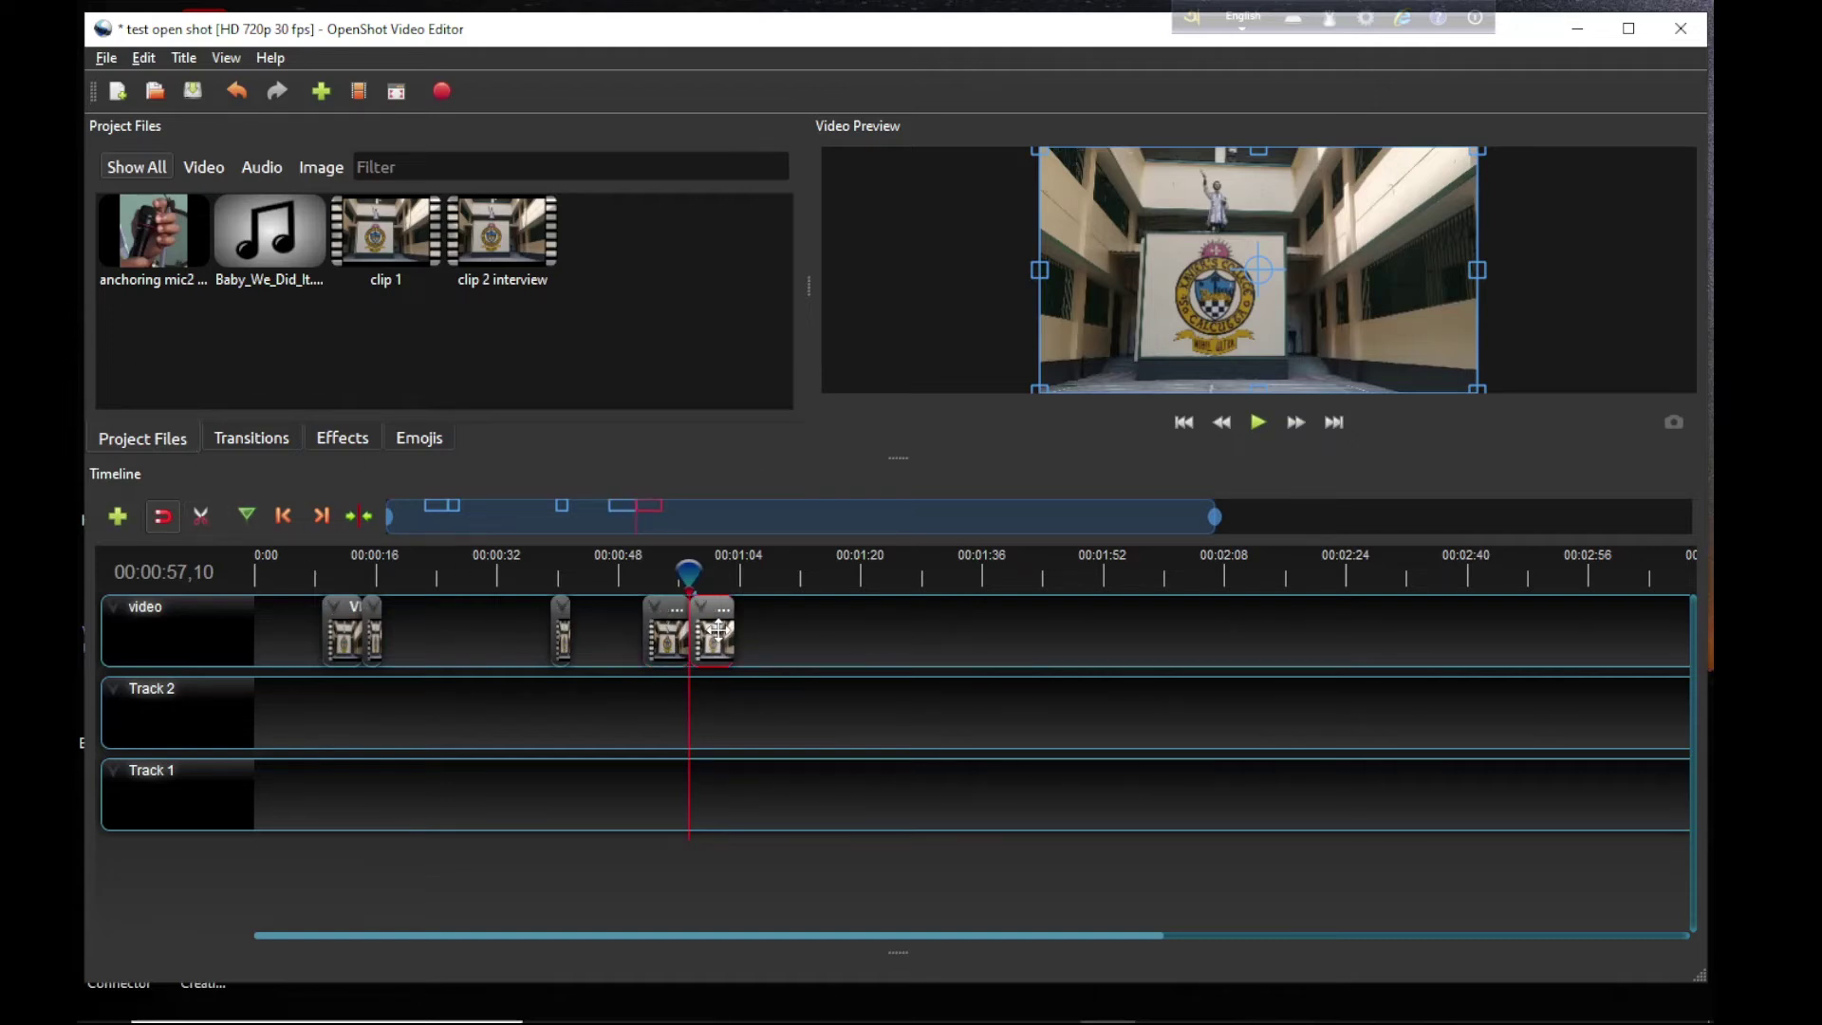
key("Delete")
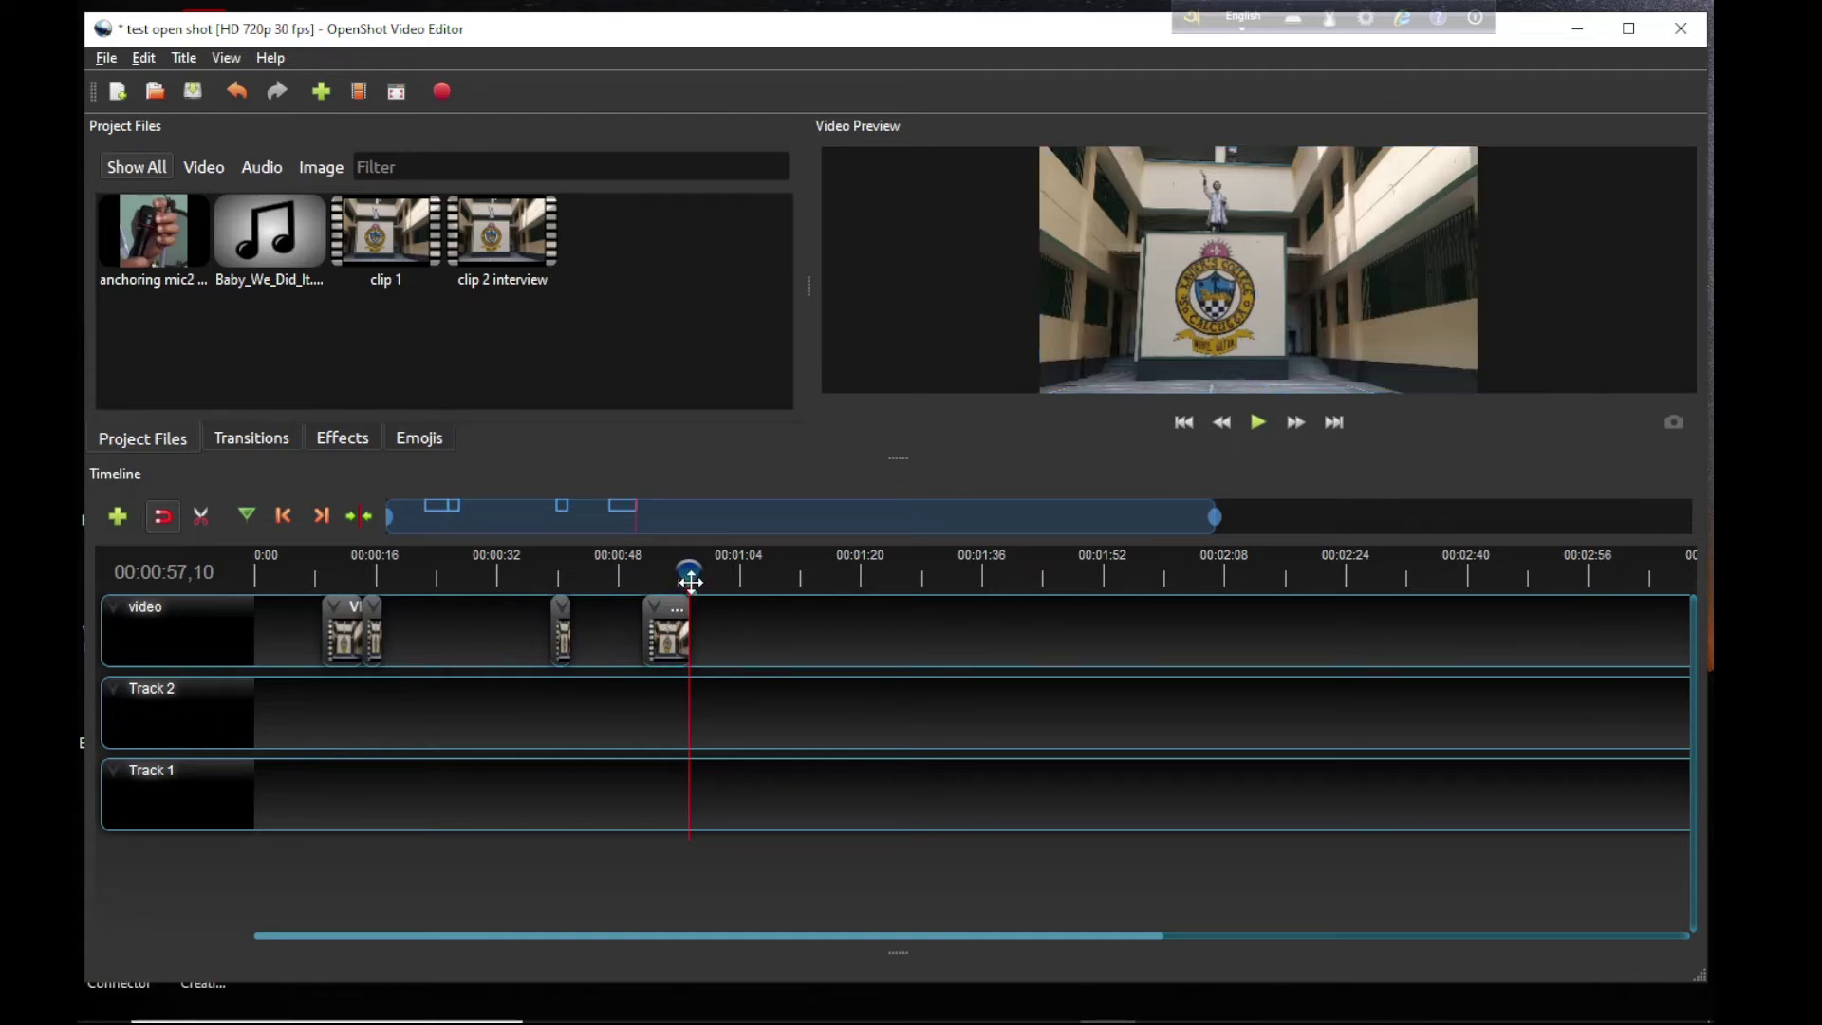
Step: Extend the last clip to about 00:01:06 and slice it with the Razor tool at about 00:00:55 and 00:01:00
left_click_drag(689, 580, 801, 575)
left_click_drag(691, 622, 671, 566)
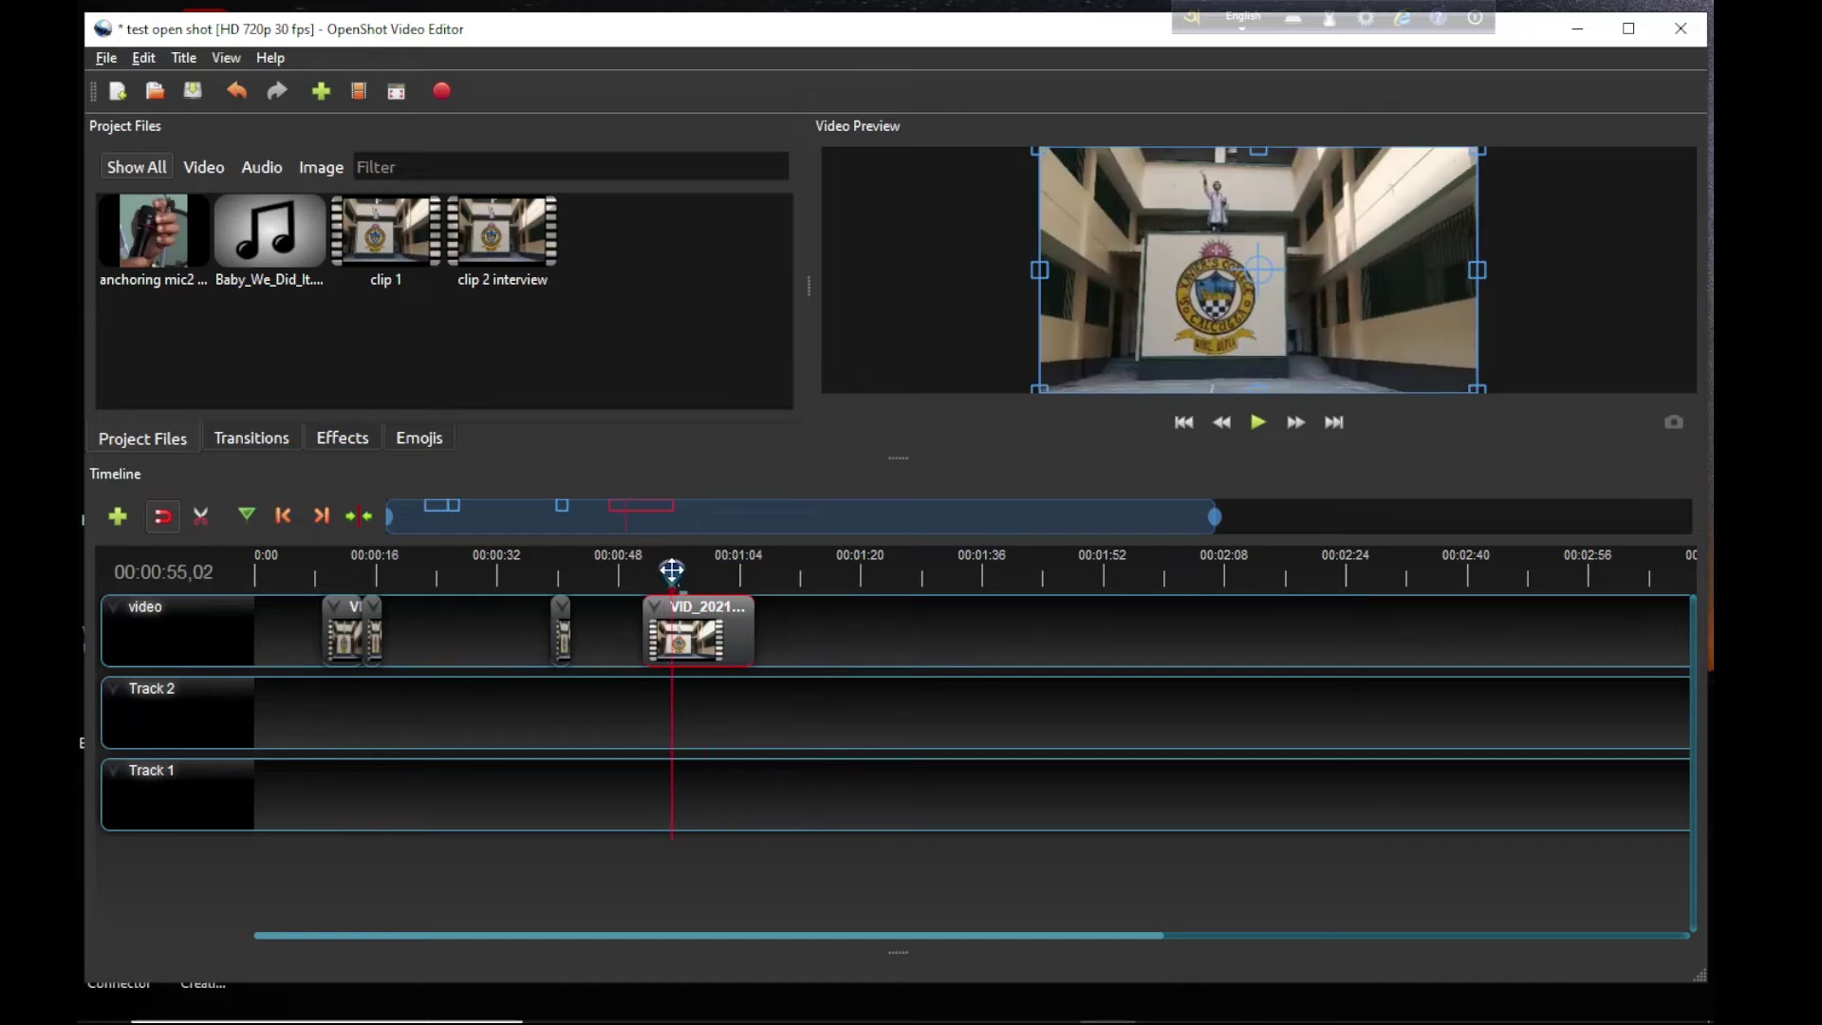
left_click(201, 516)
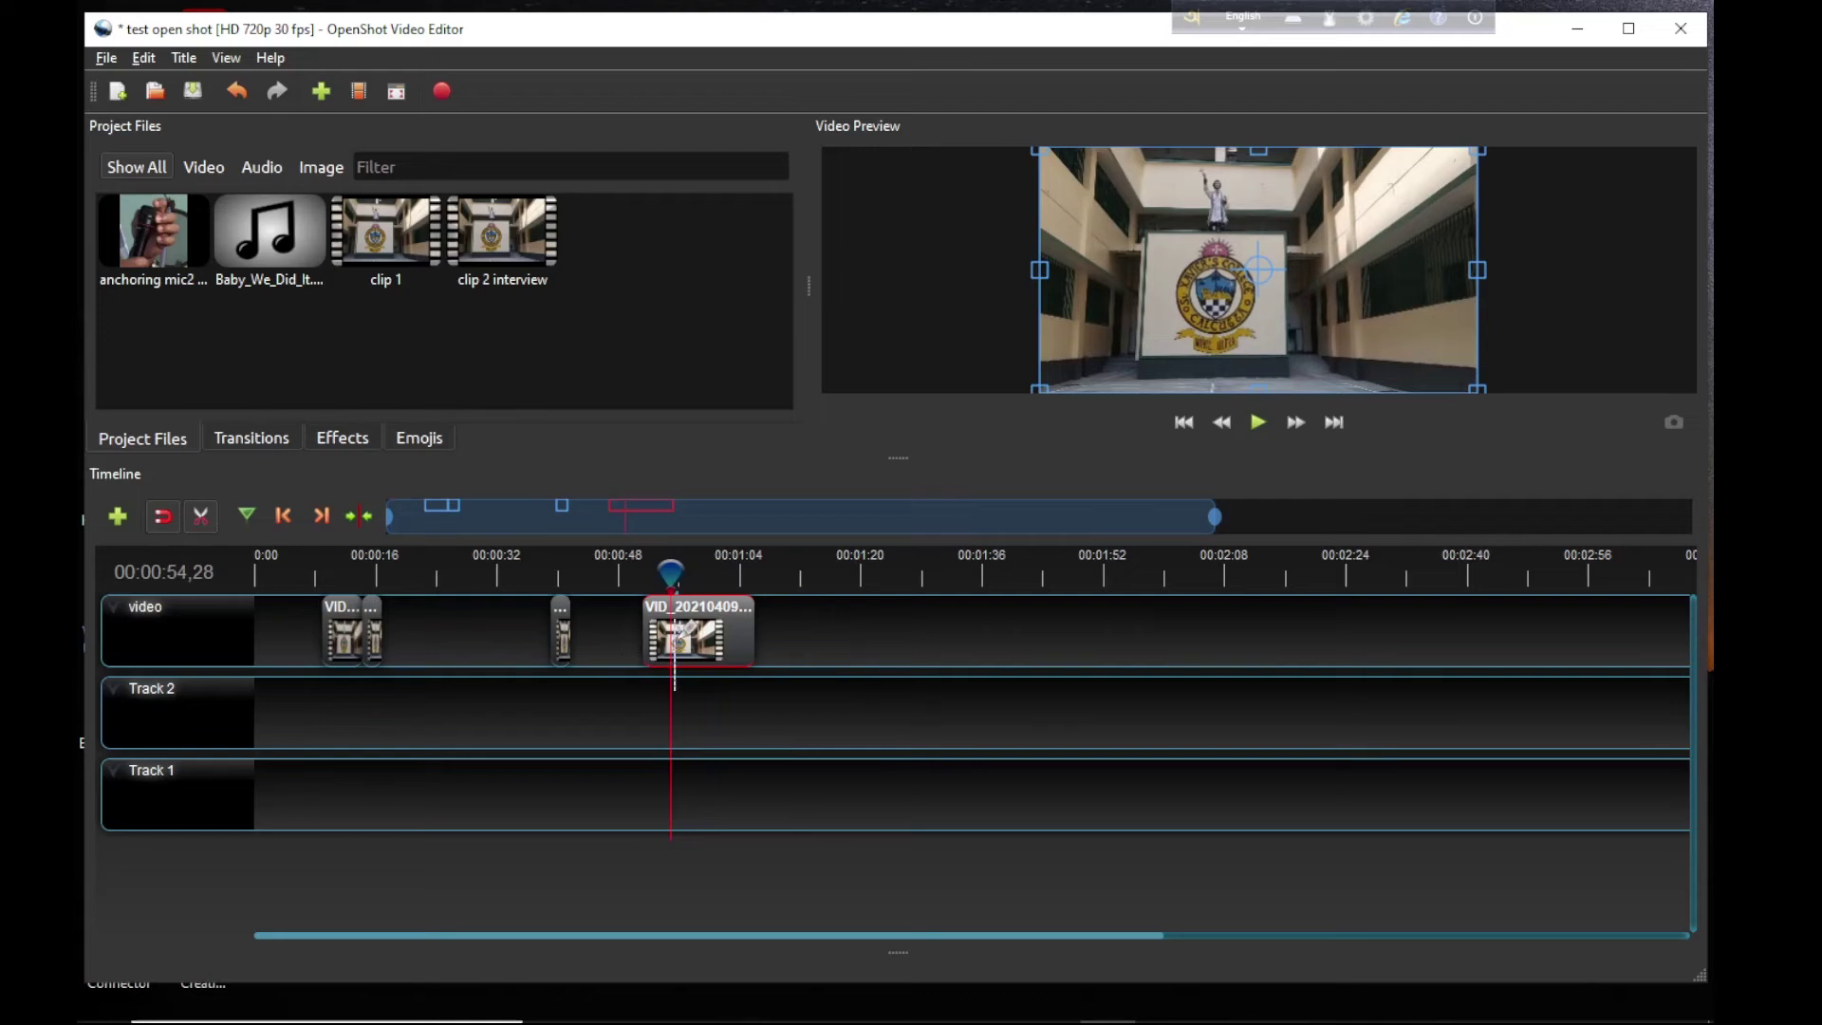
left_click(674, 636)
left_click_drag(671, 567, 711, 568)
left_click(714, 617)
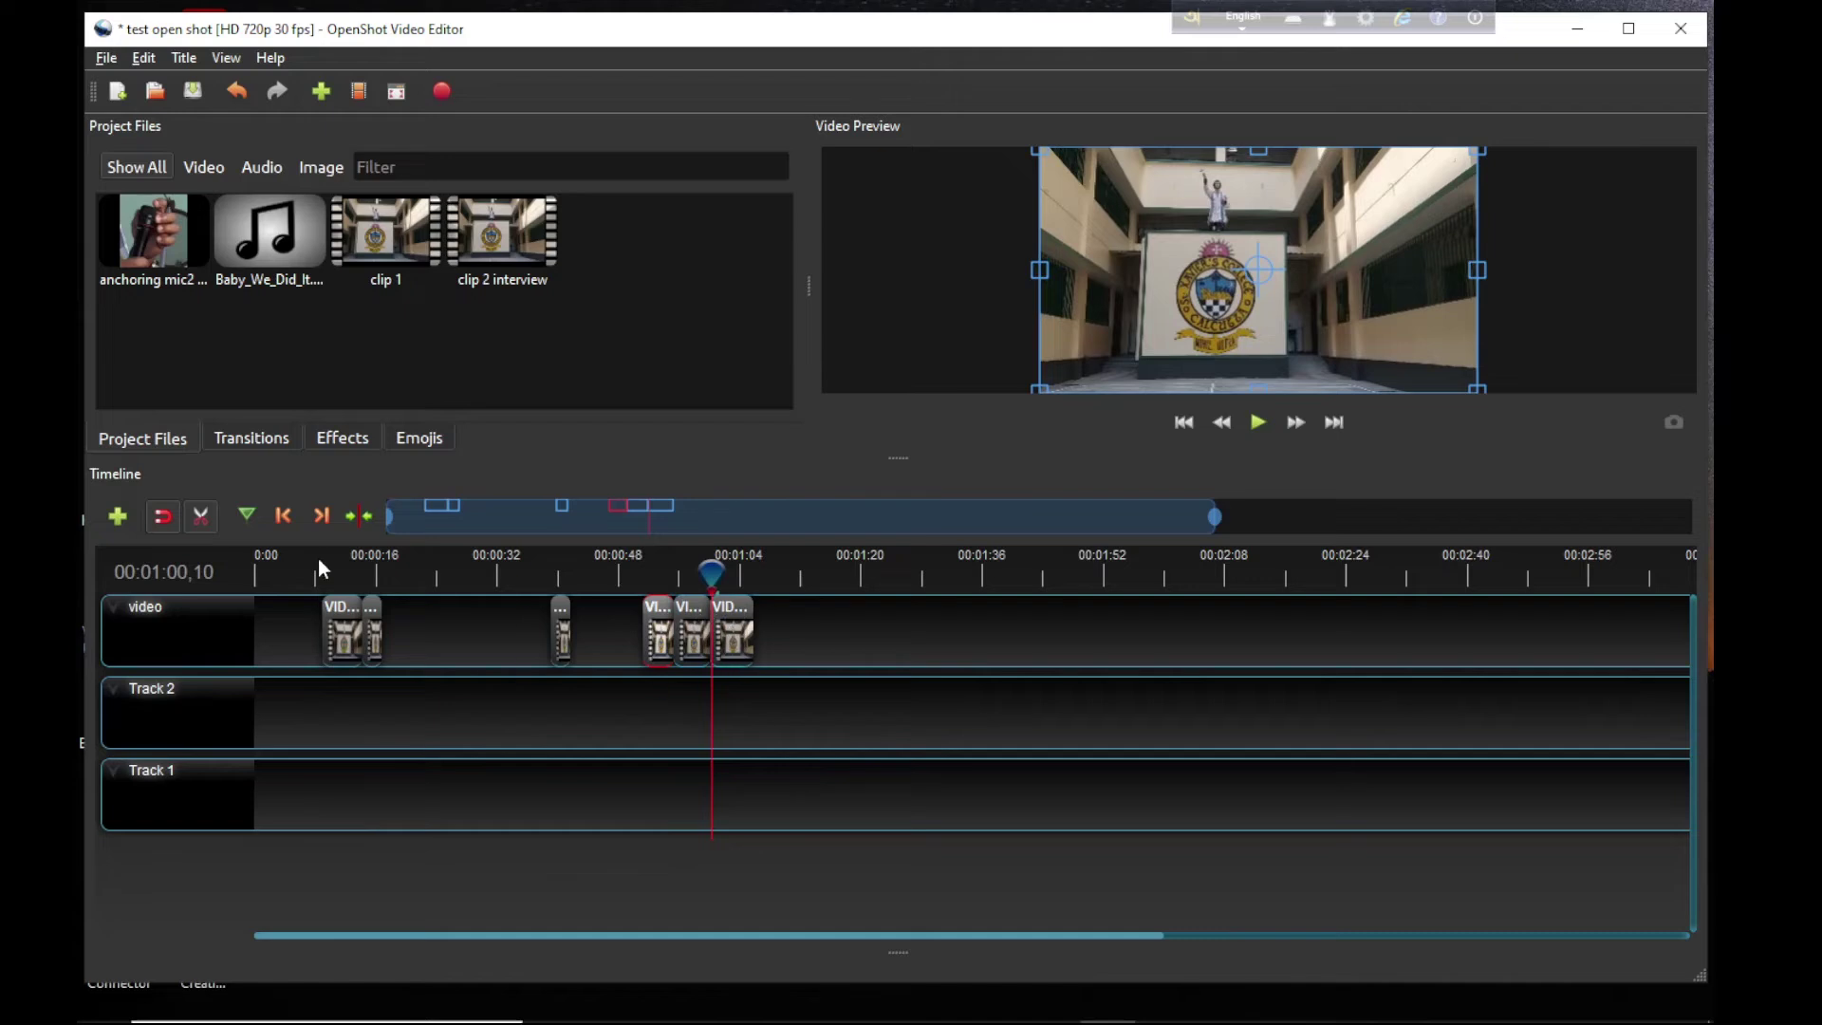
Step: Turn off the Razor tool and delete the middle piece of the sliced clip
left_click(201, 519)
left_click(693, 650)
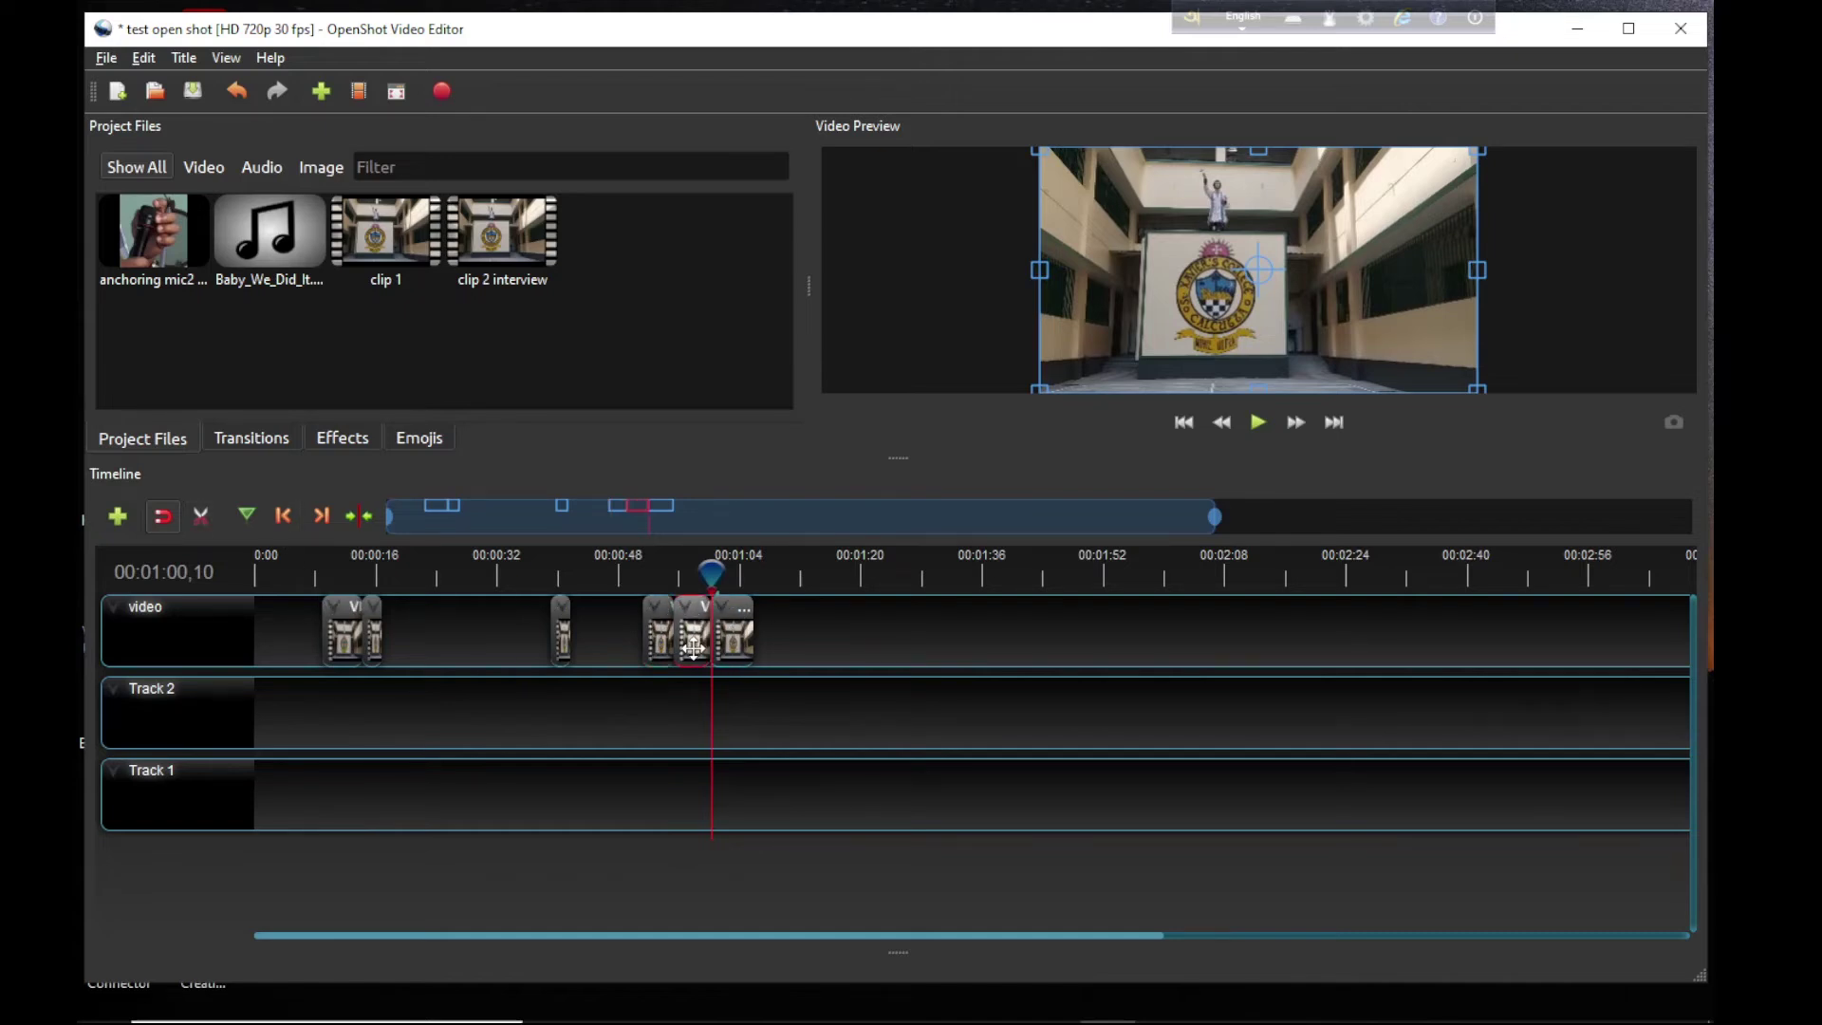
key("Delete")
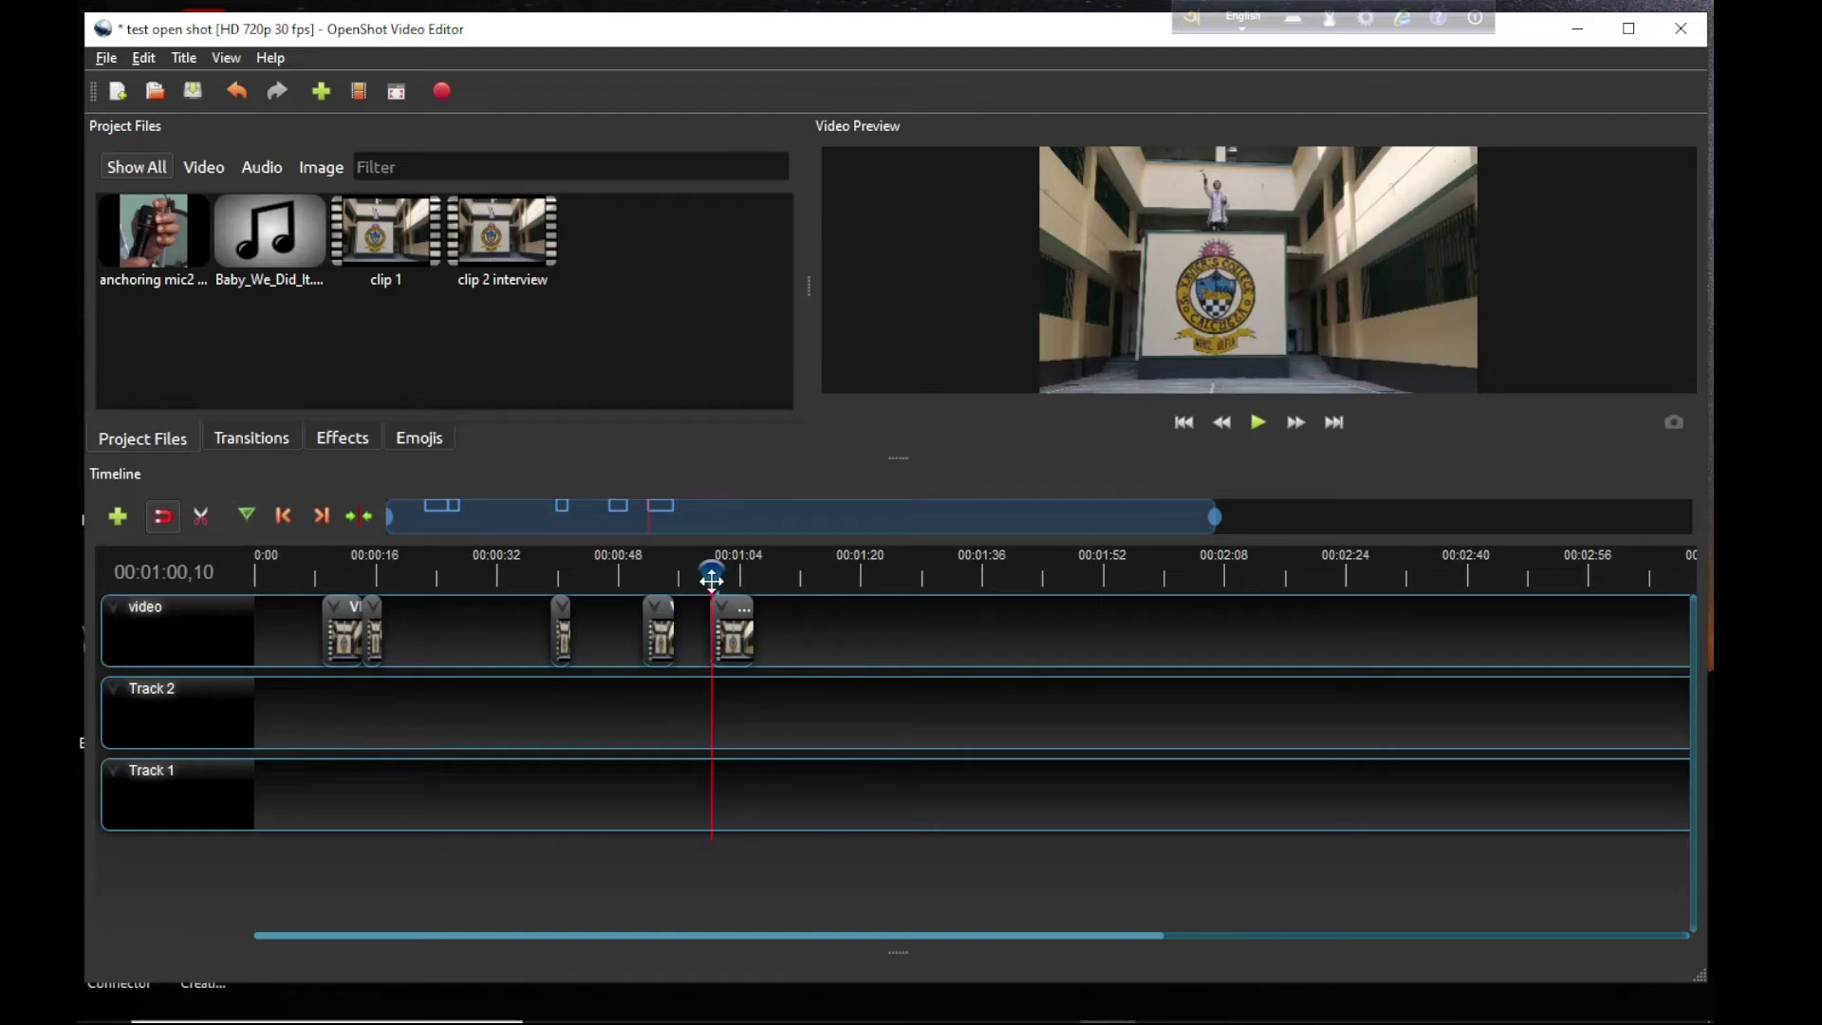
Step: Add a timeline marker at about 00:00:23 and save the project
left_click_drag(707, 573, 423, 555)
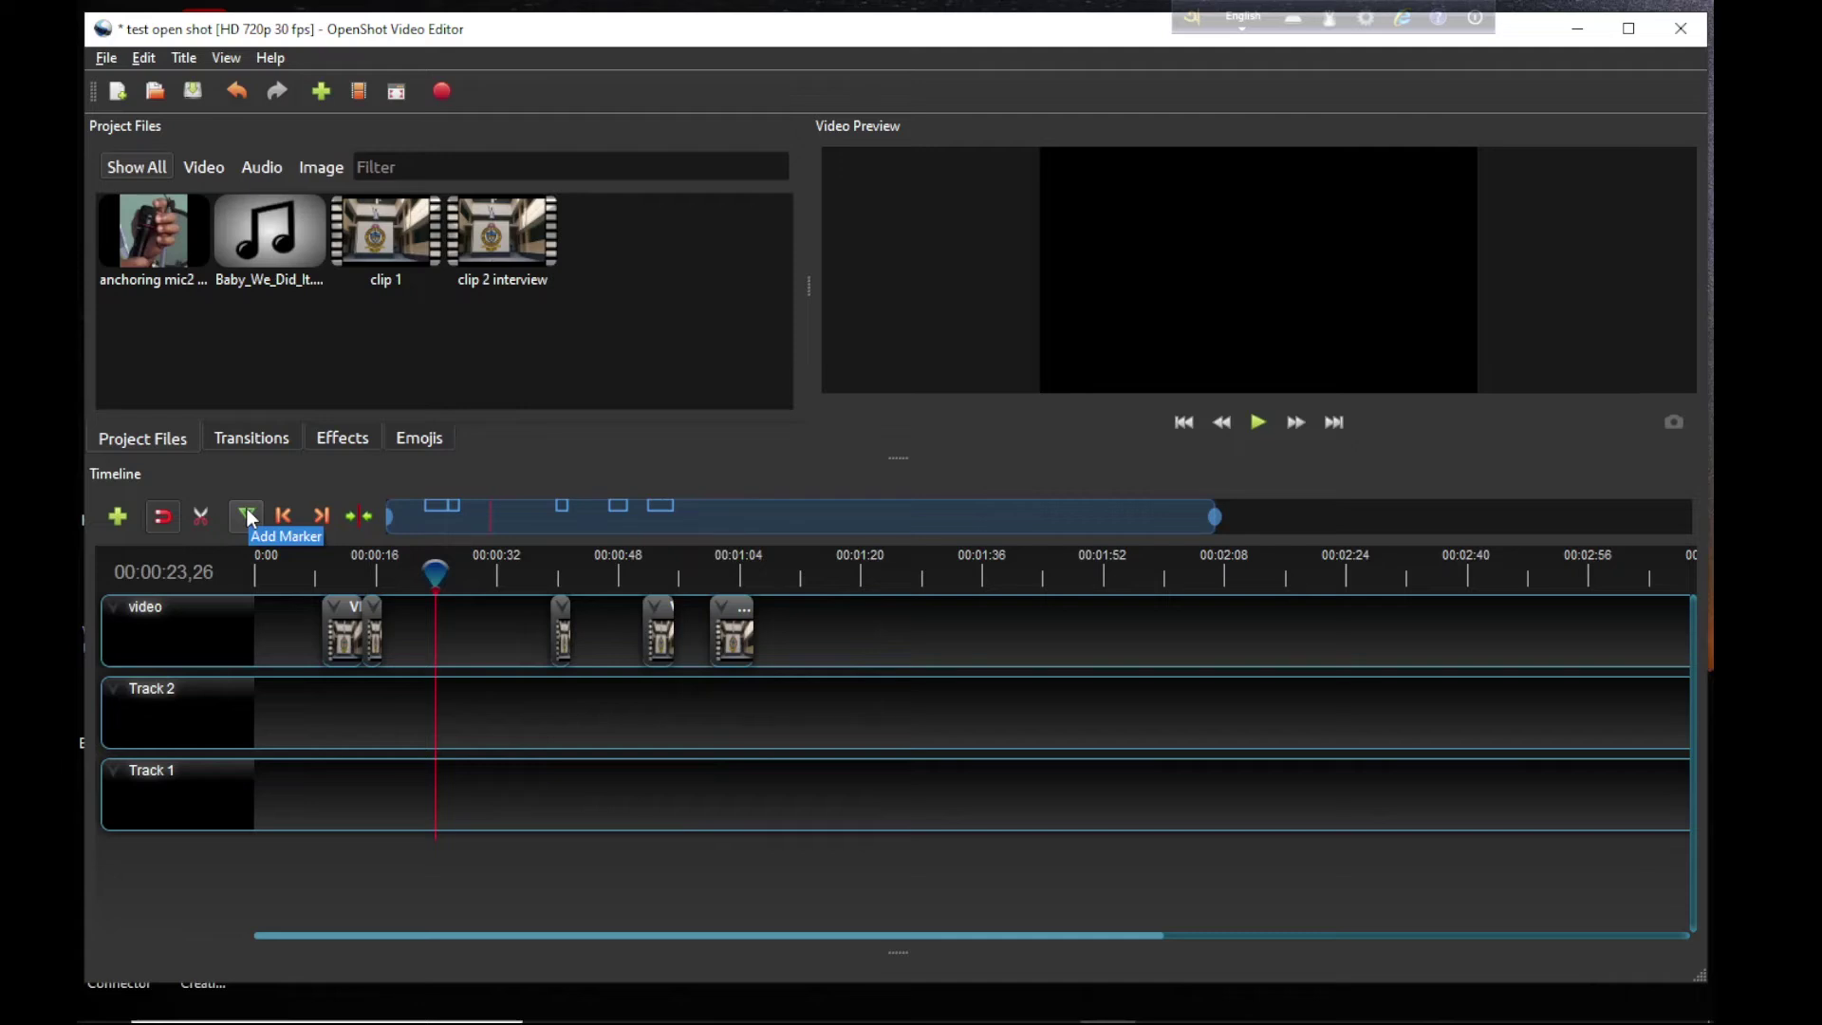
mouse_move(428, 572)
left_mouse_down()
mouse_move(487, 569)
mouse_move(429, 577)
left_mouse_up()
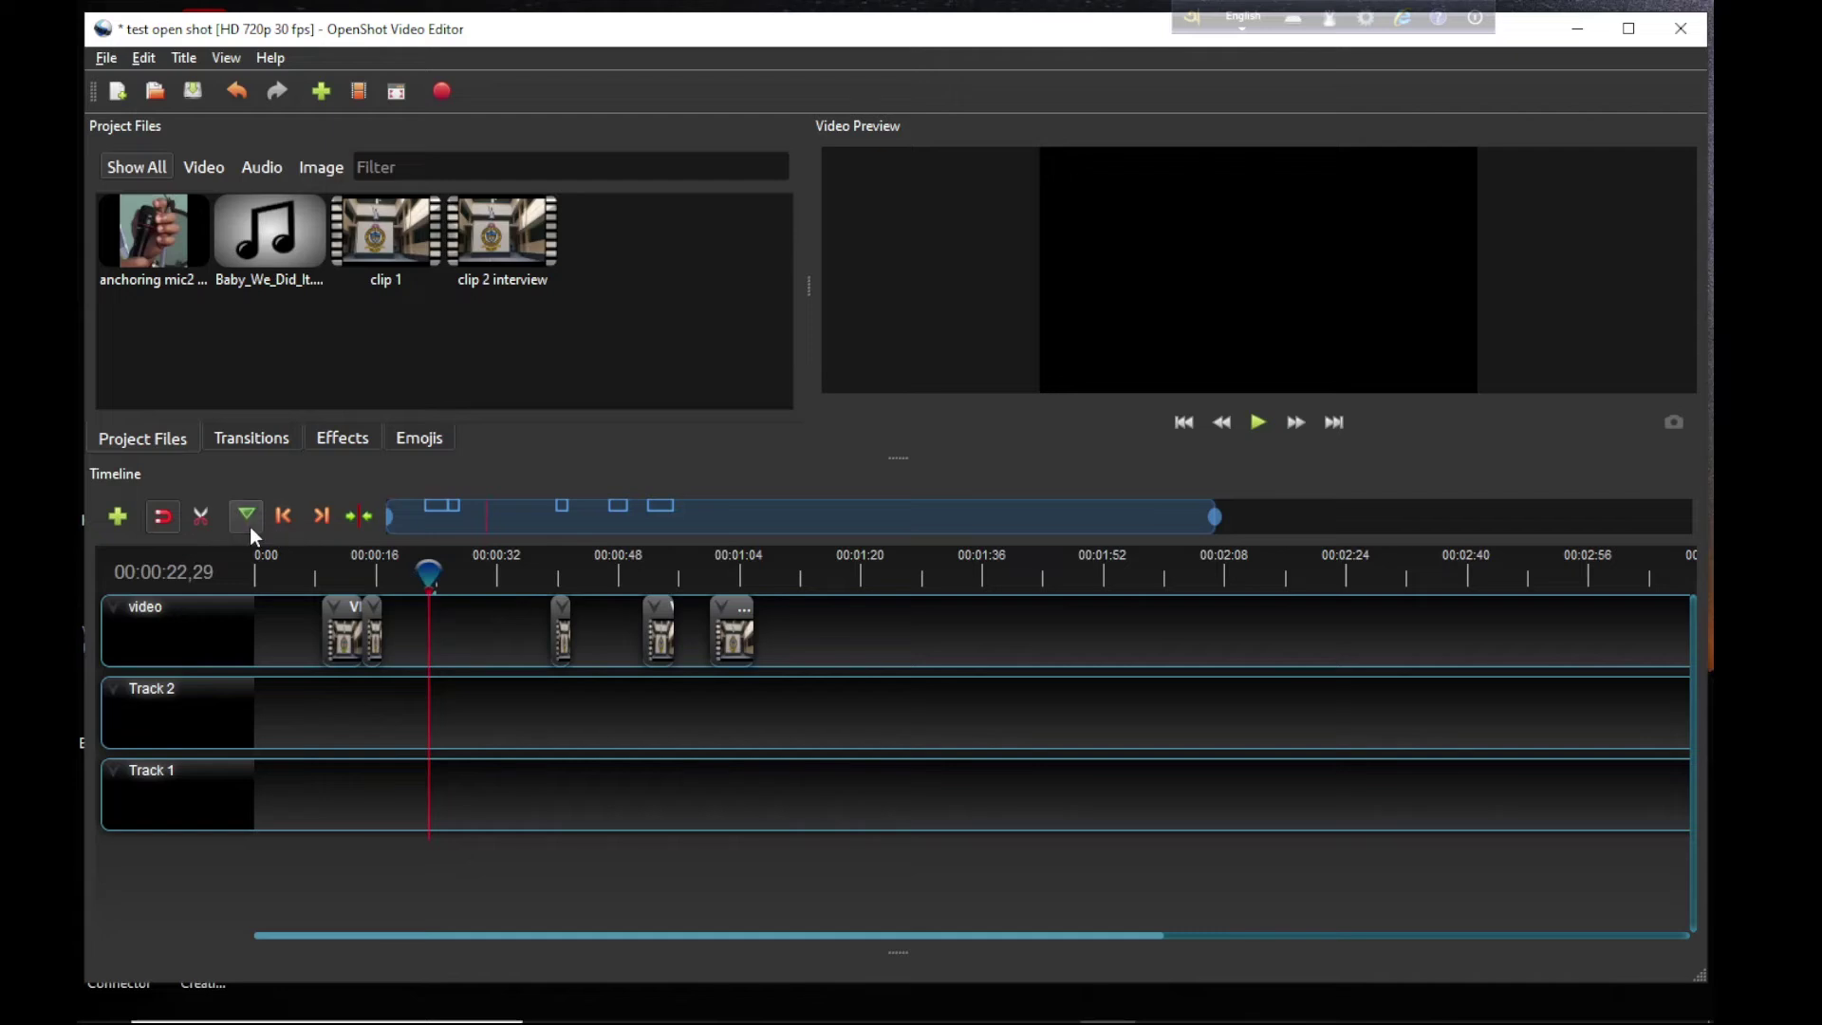
left_click_drag(427, 569, 495, 571)
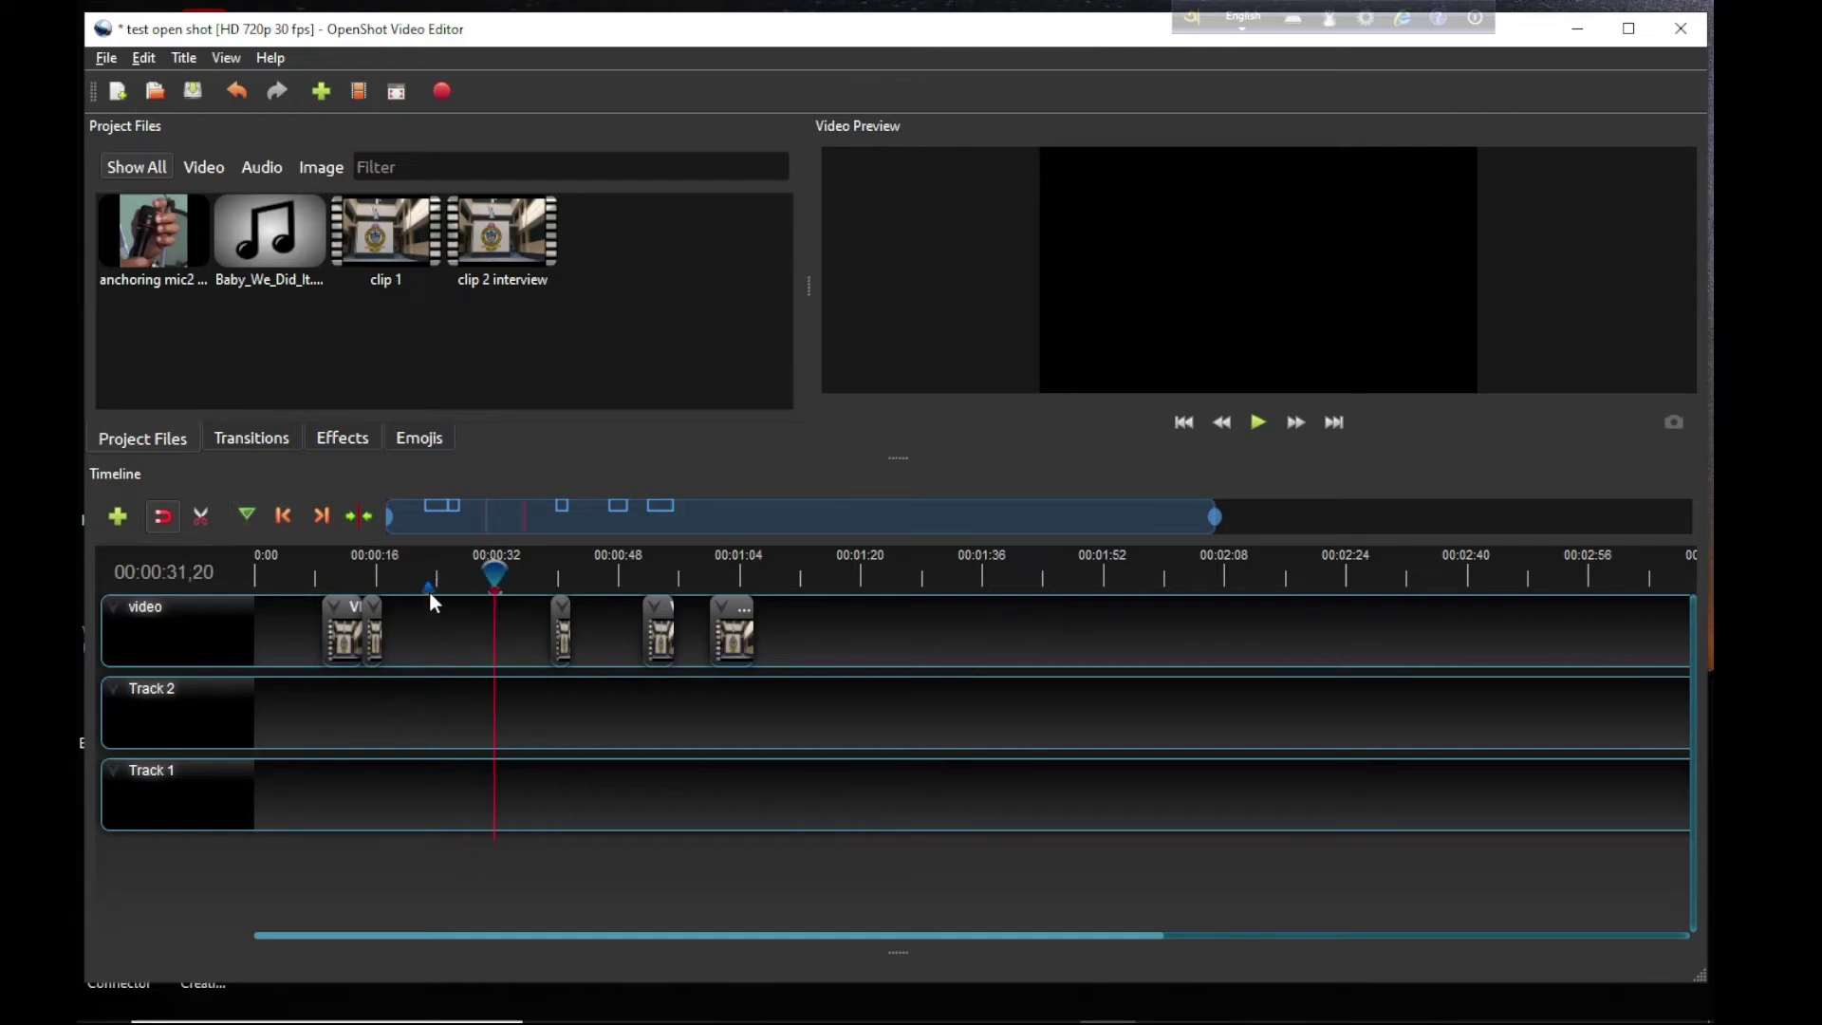
key("ctrl+s")
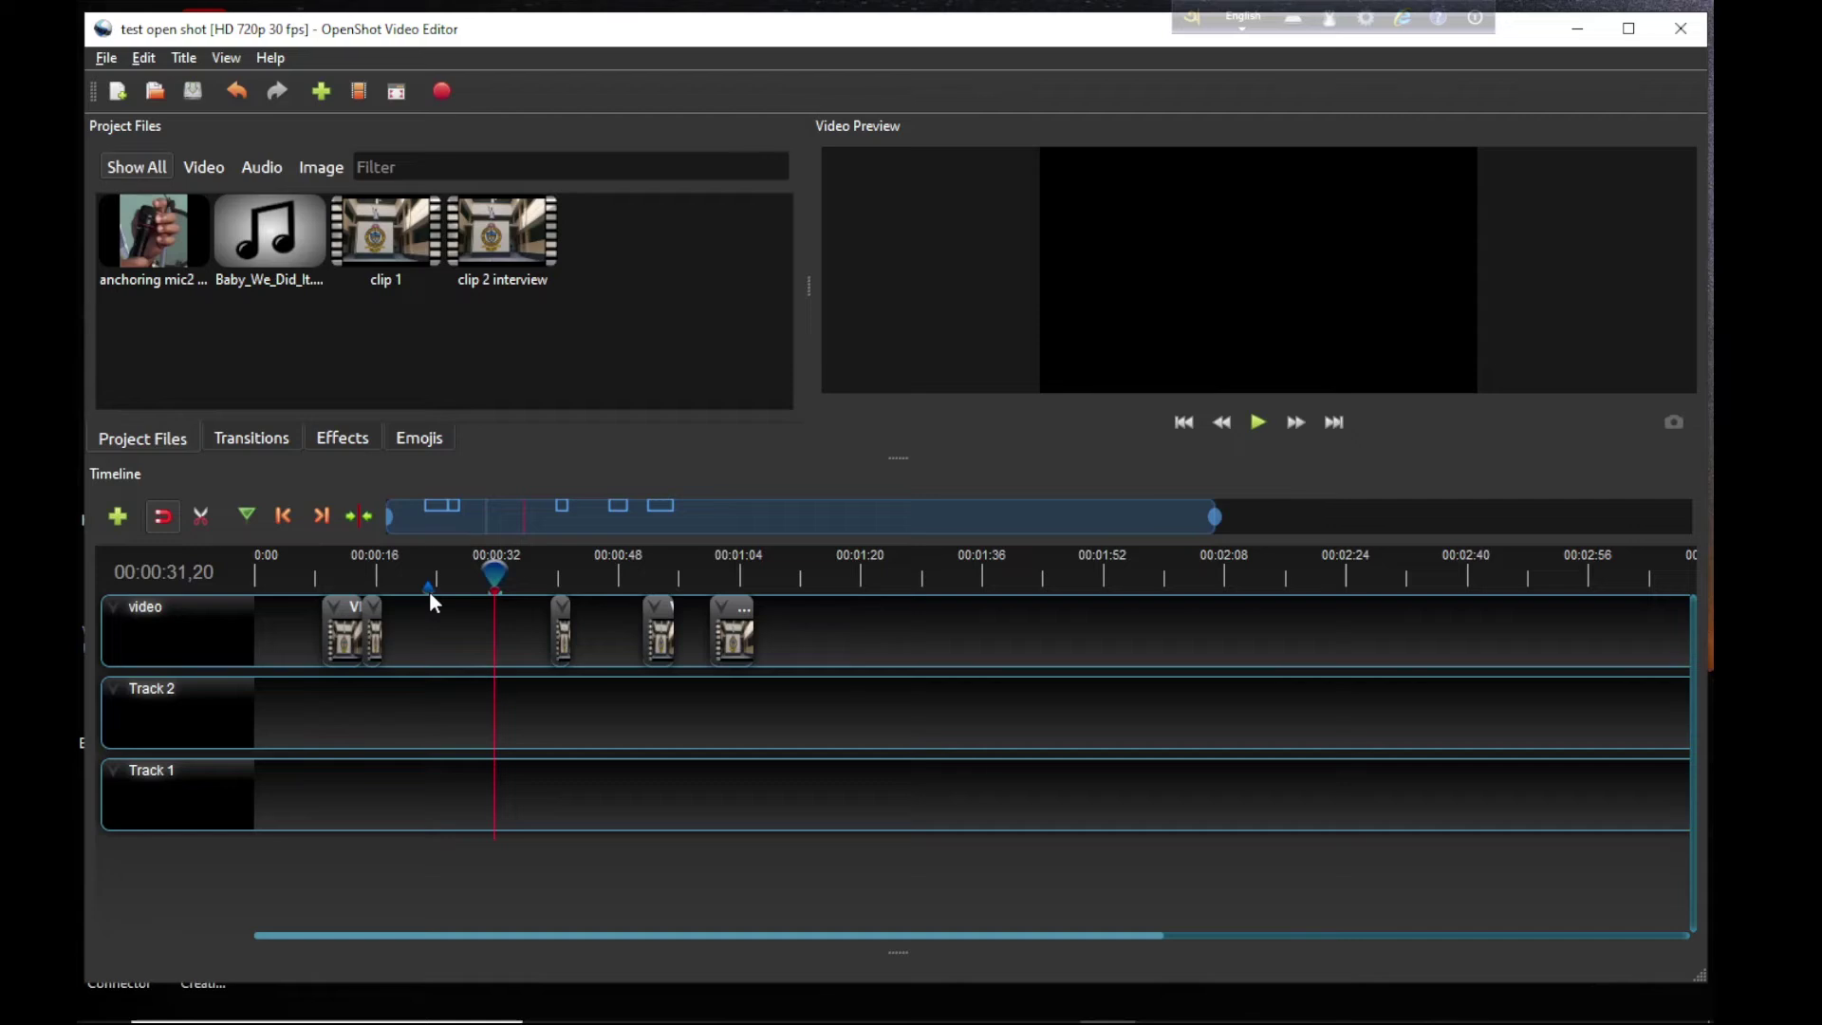
Step: Jump the playhead back to the previous marker positions and forward to the next one
left_click(284, 519)
left_click(280, 518)
left_click(323, 517)
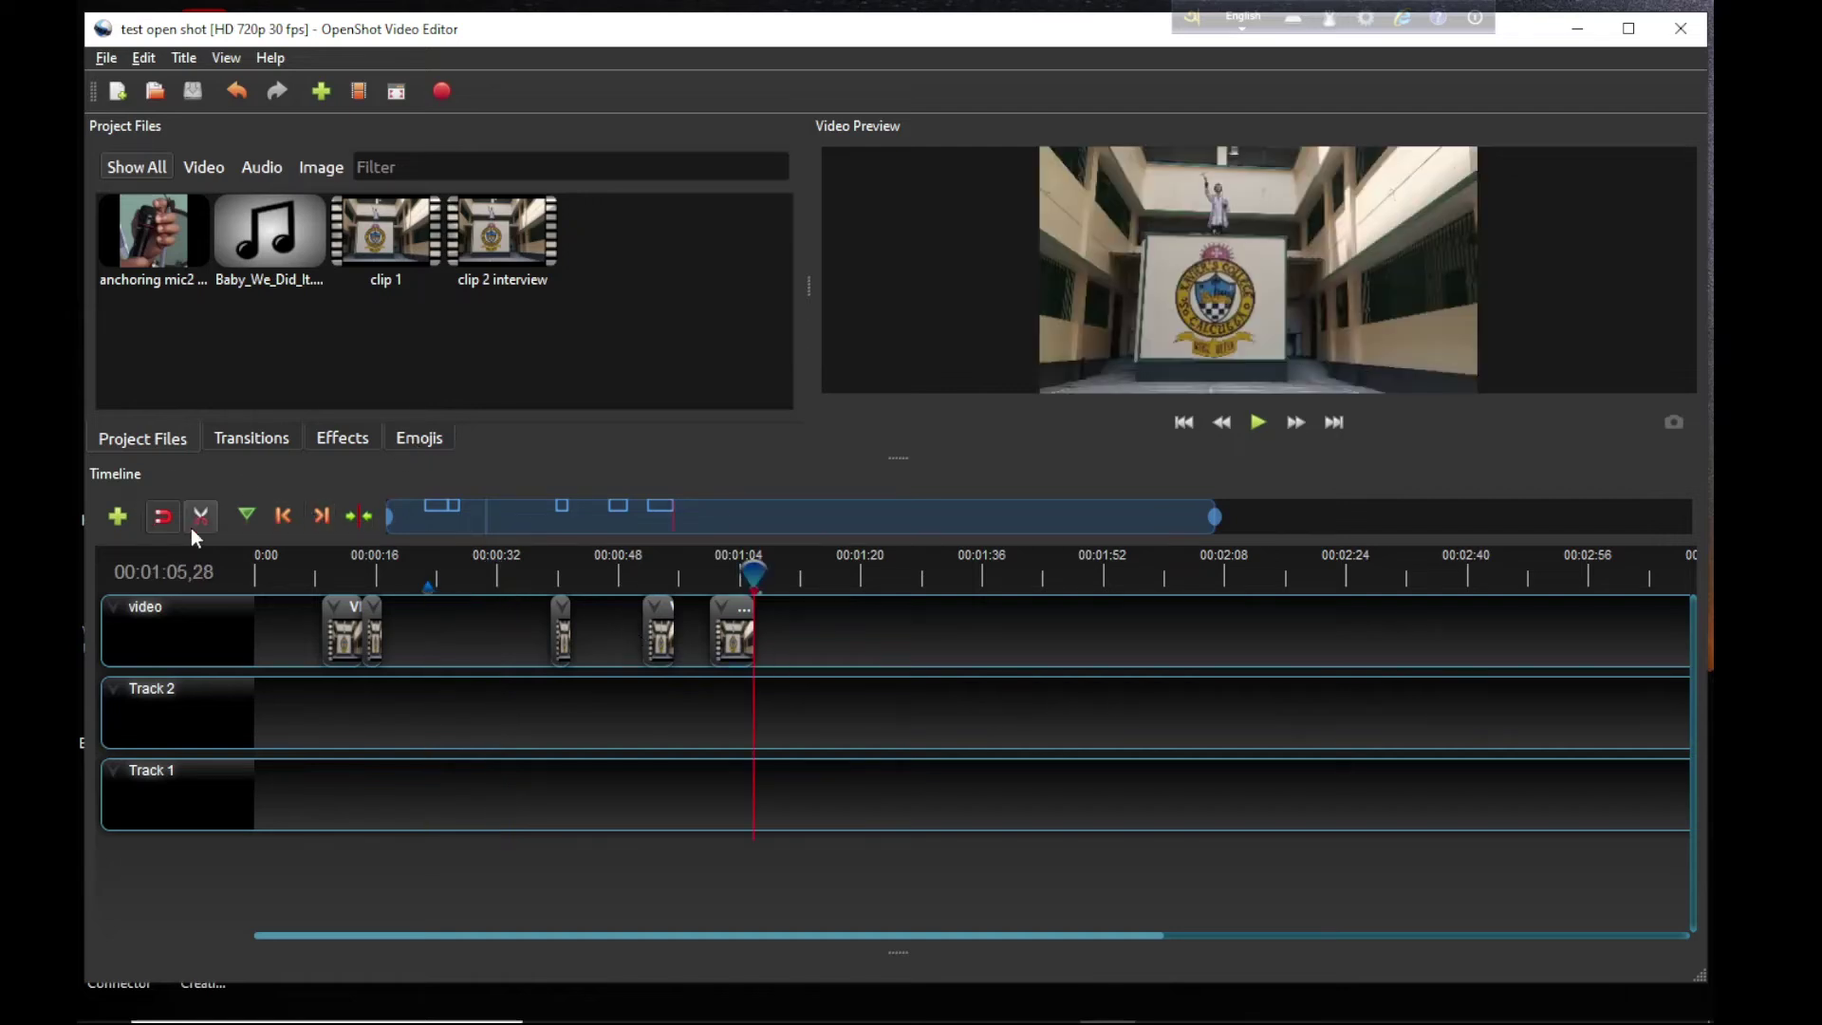
Step: Add timeline markers at about 00:00:36, 00:01:22 and 00:01:46
left_click(526, 577)
left_click(247, 518)
left_click(873, 577)
left_click(247, 517)
left_click(1057, 575)
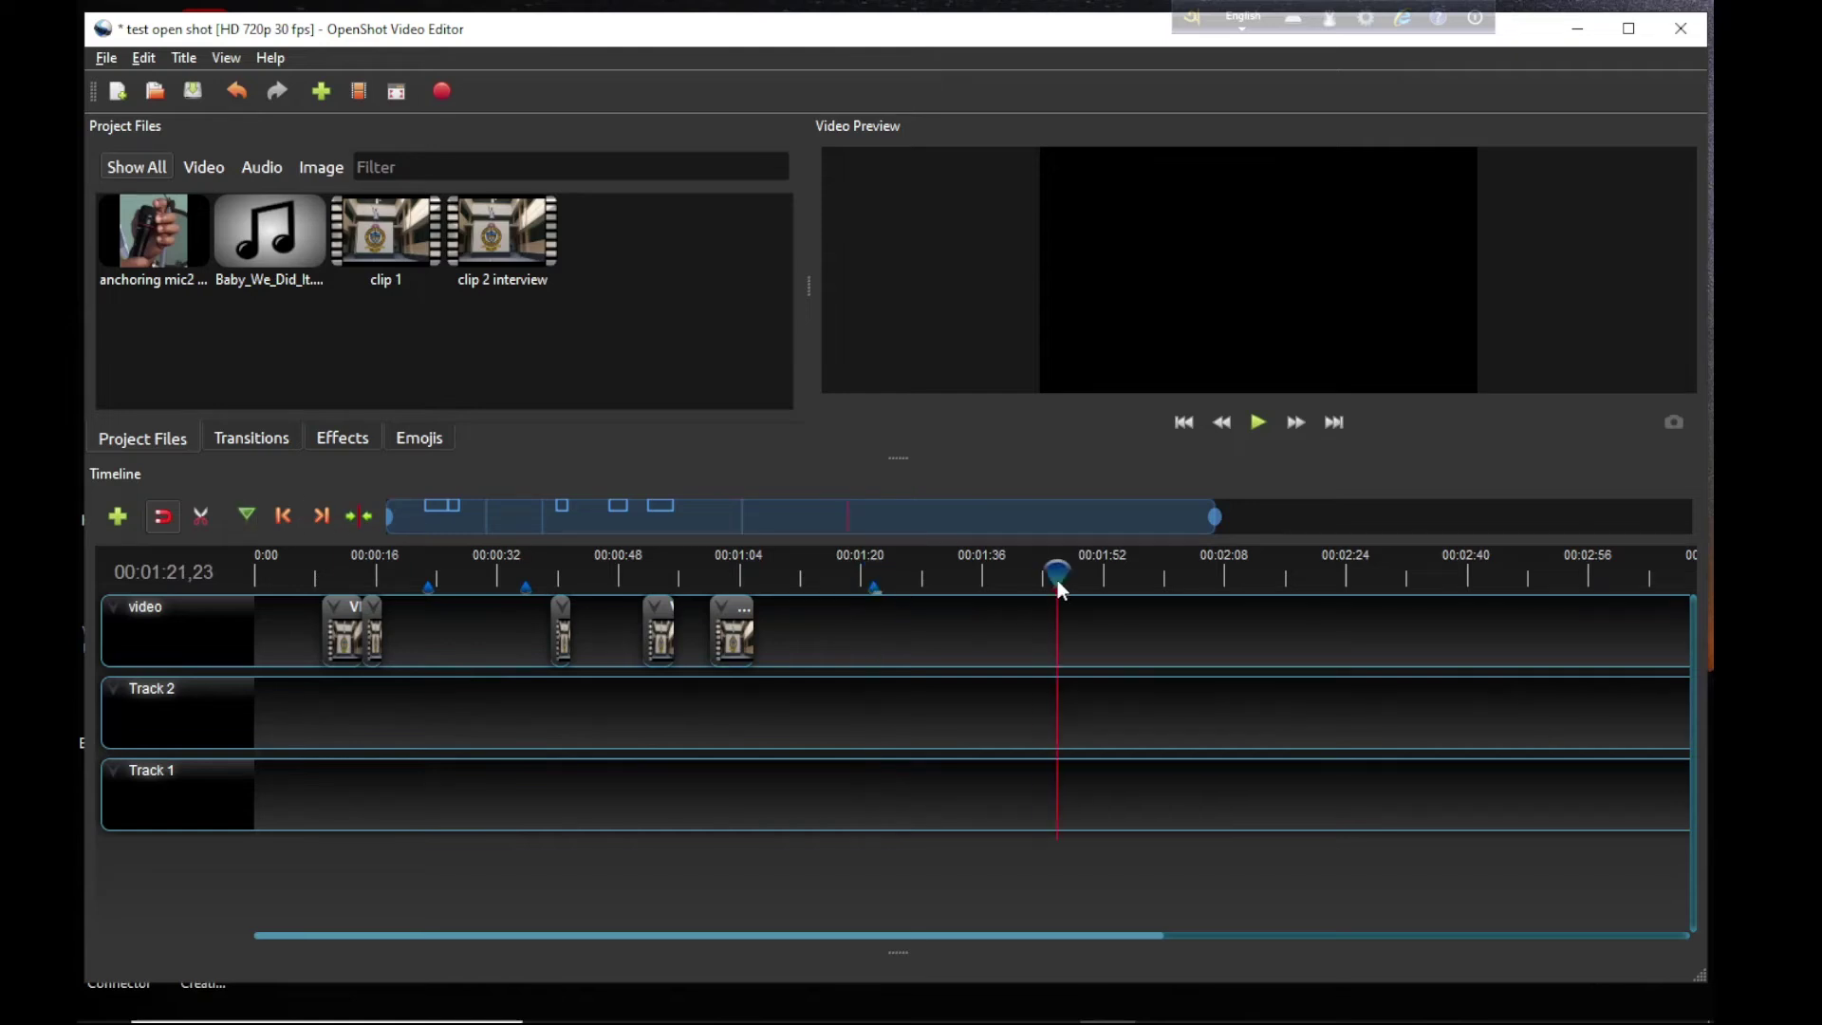
Step: Step backward through the marker positions and forward again to the last marker
left_click(281, 516)
left_click(281, 516)
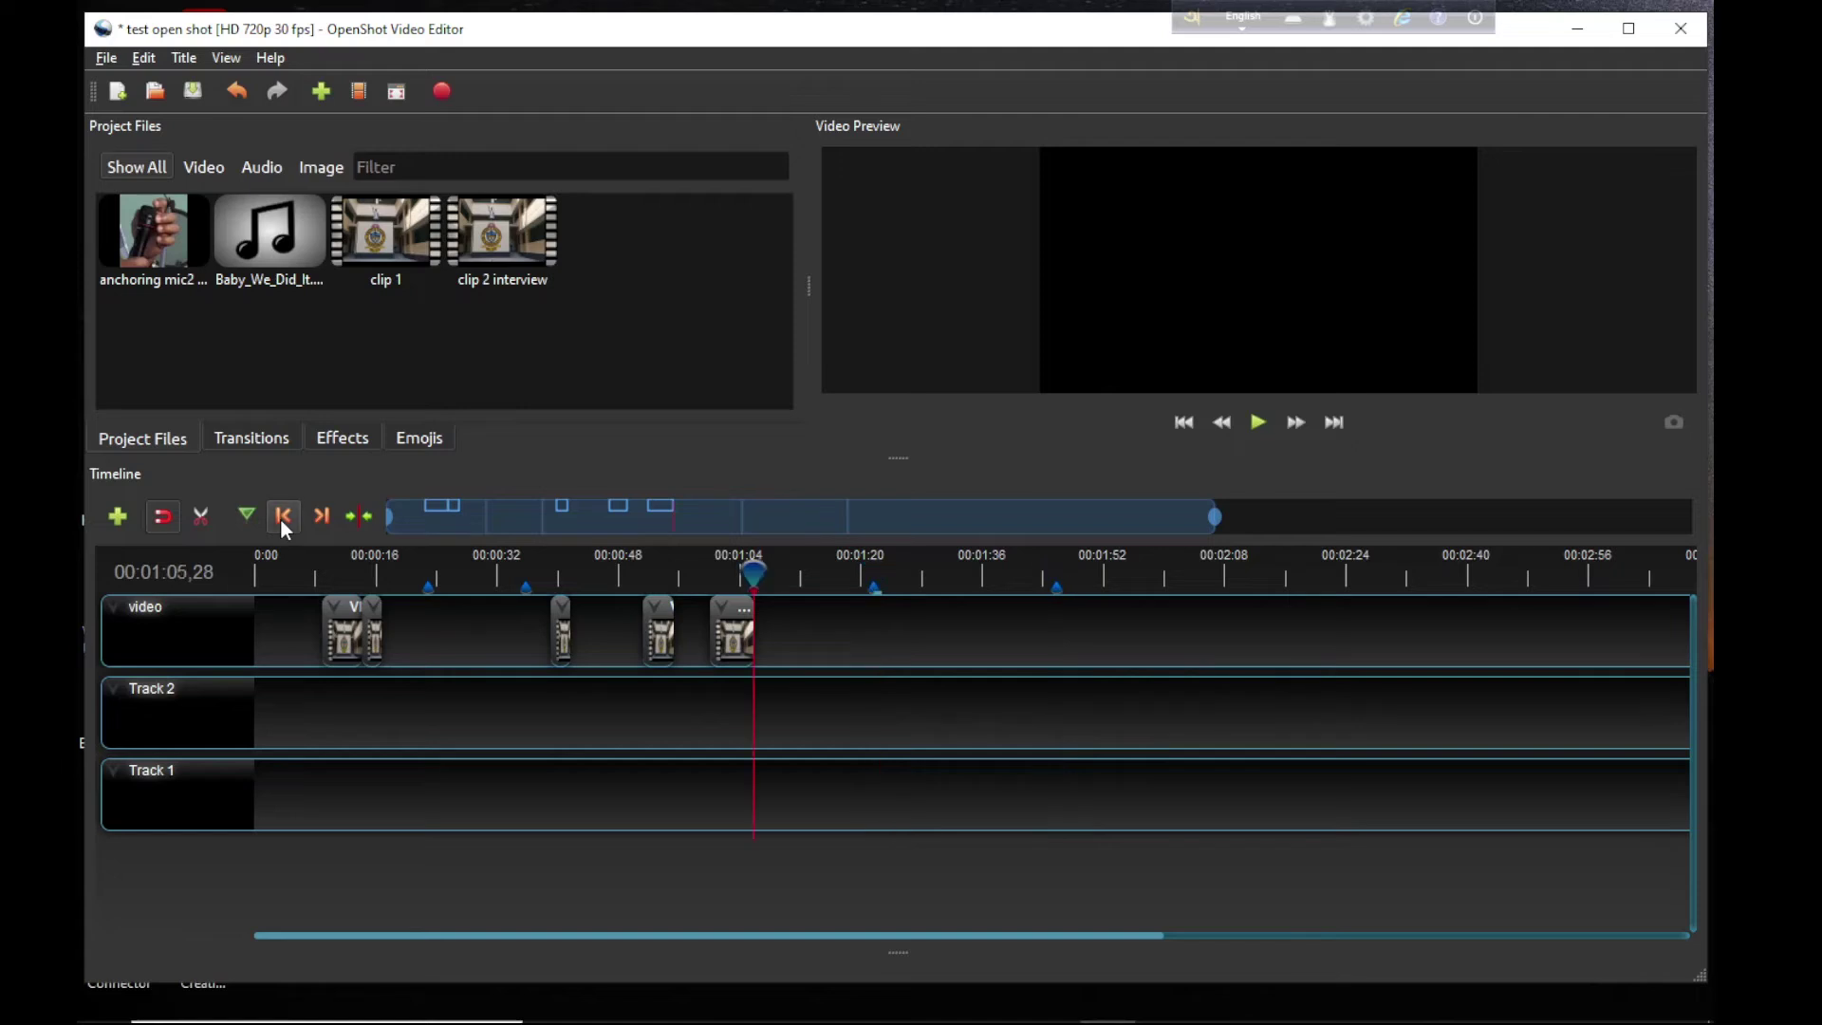
left_click(281, 516)
left_click(281, 516)
left_click(322, 516)
left_click(321, 516)
left_click(322, 516)
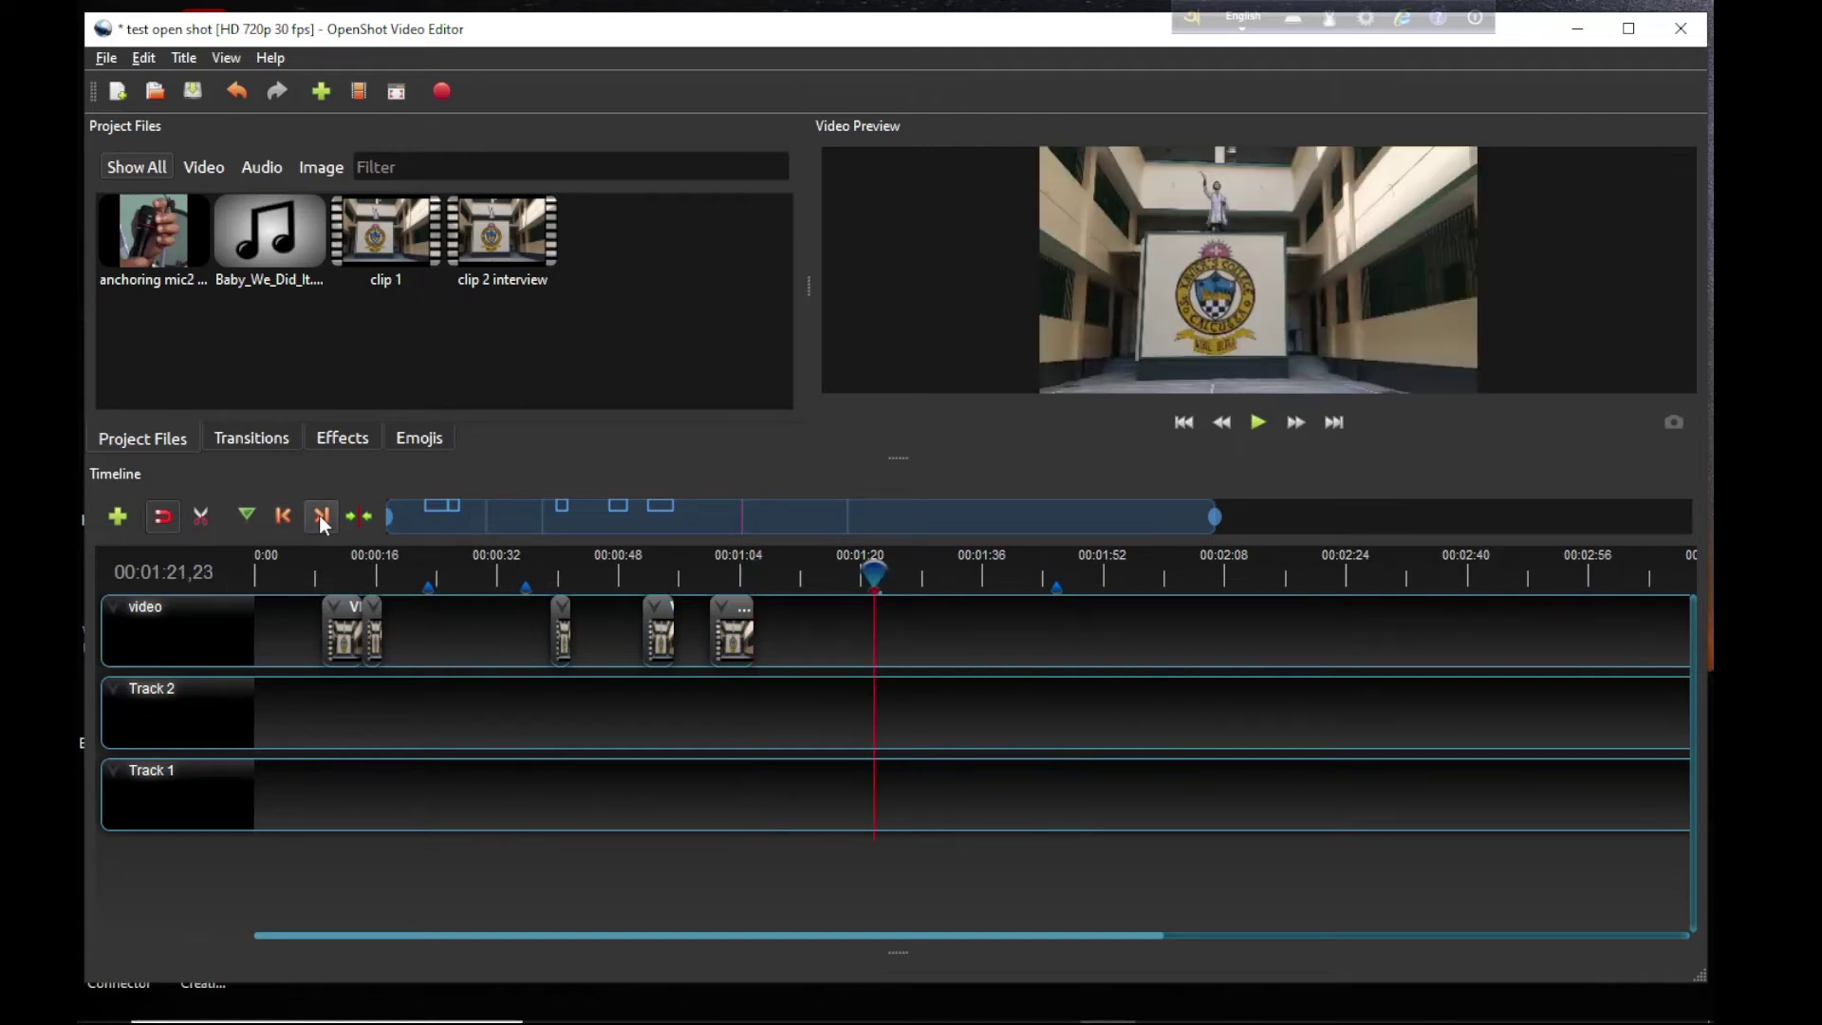
left_click(322, 516)
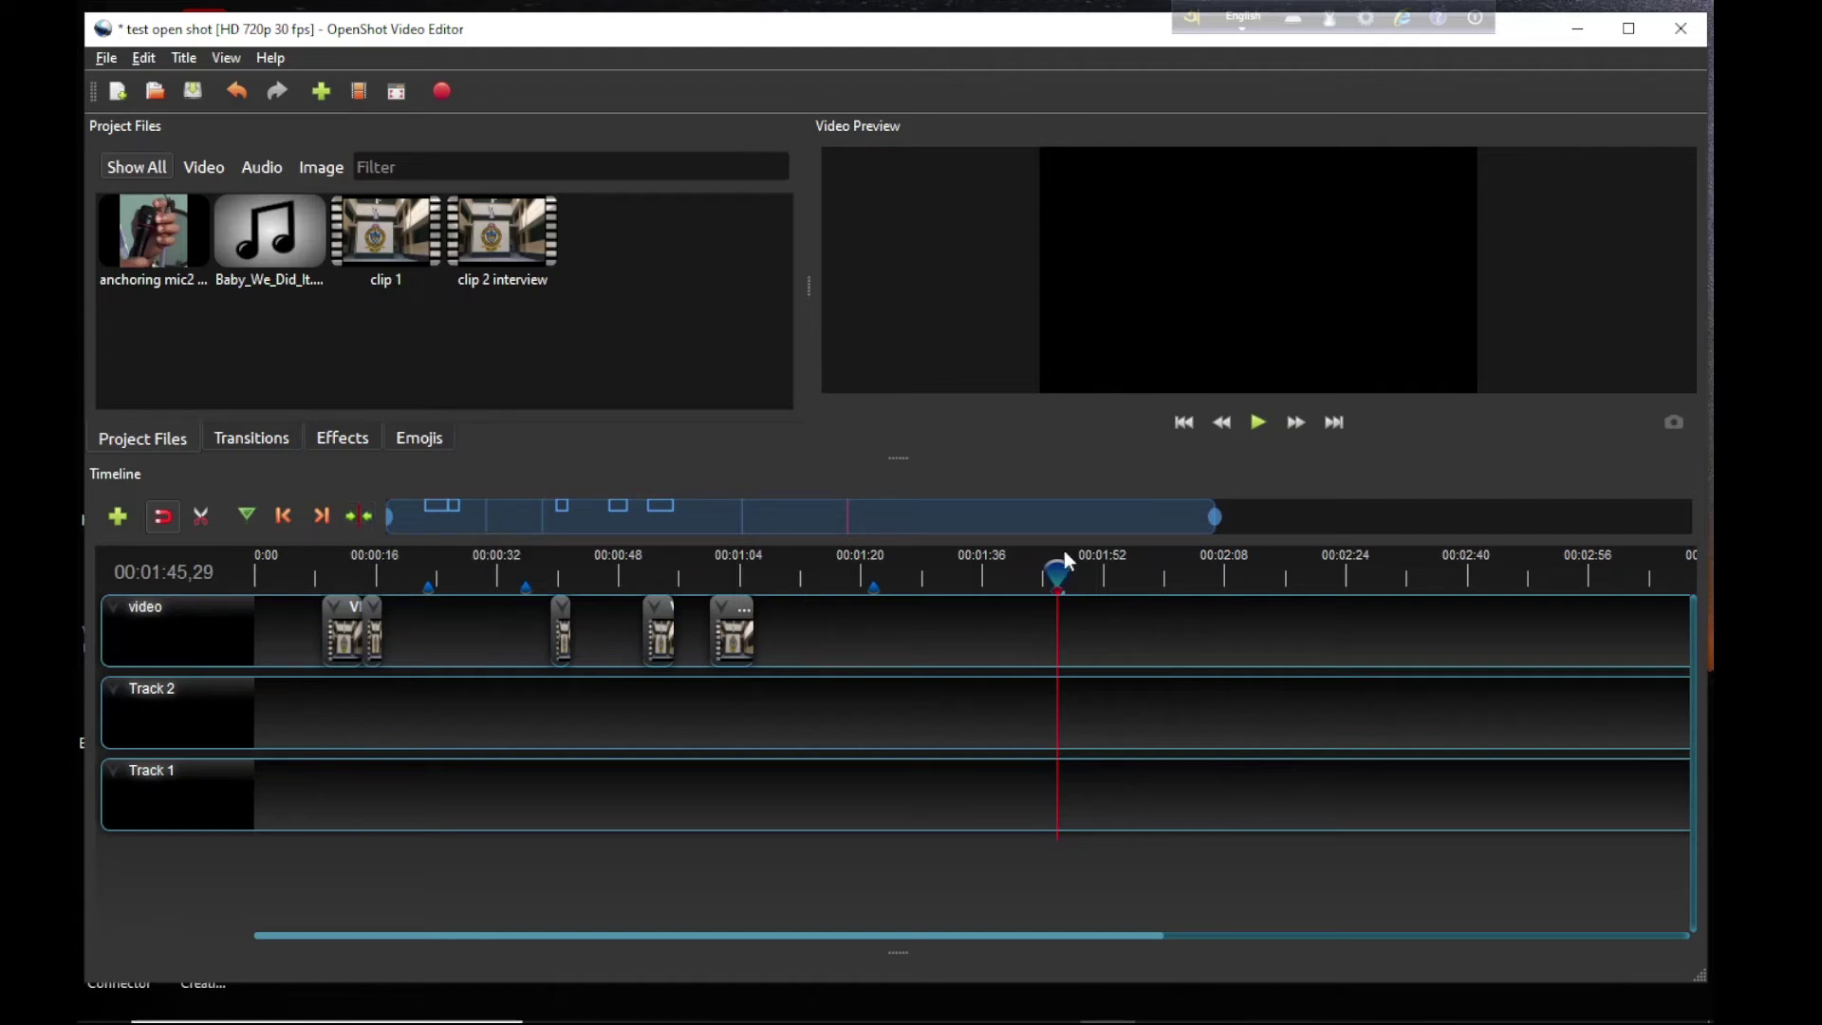
Step: Place Baby_We_Did_It.mp3 on Track 2 at about 00:01:19, play it and centre the timeline on the playhead
left_click_drag(1057, 572, 368, 573)
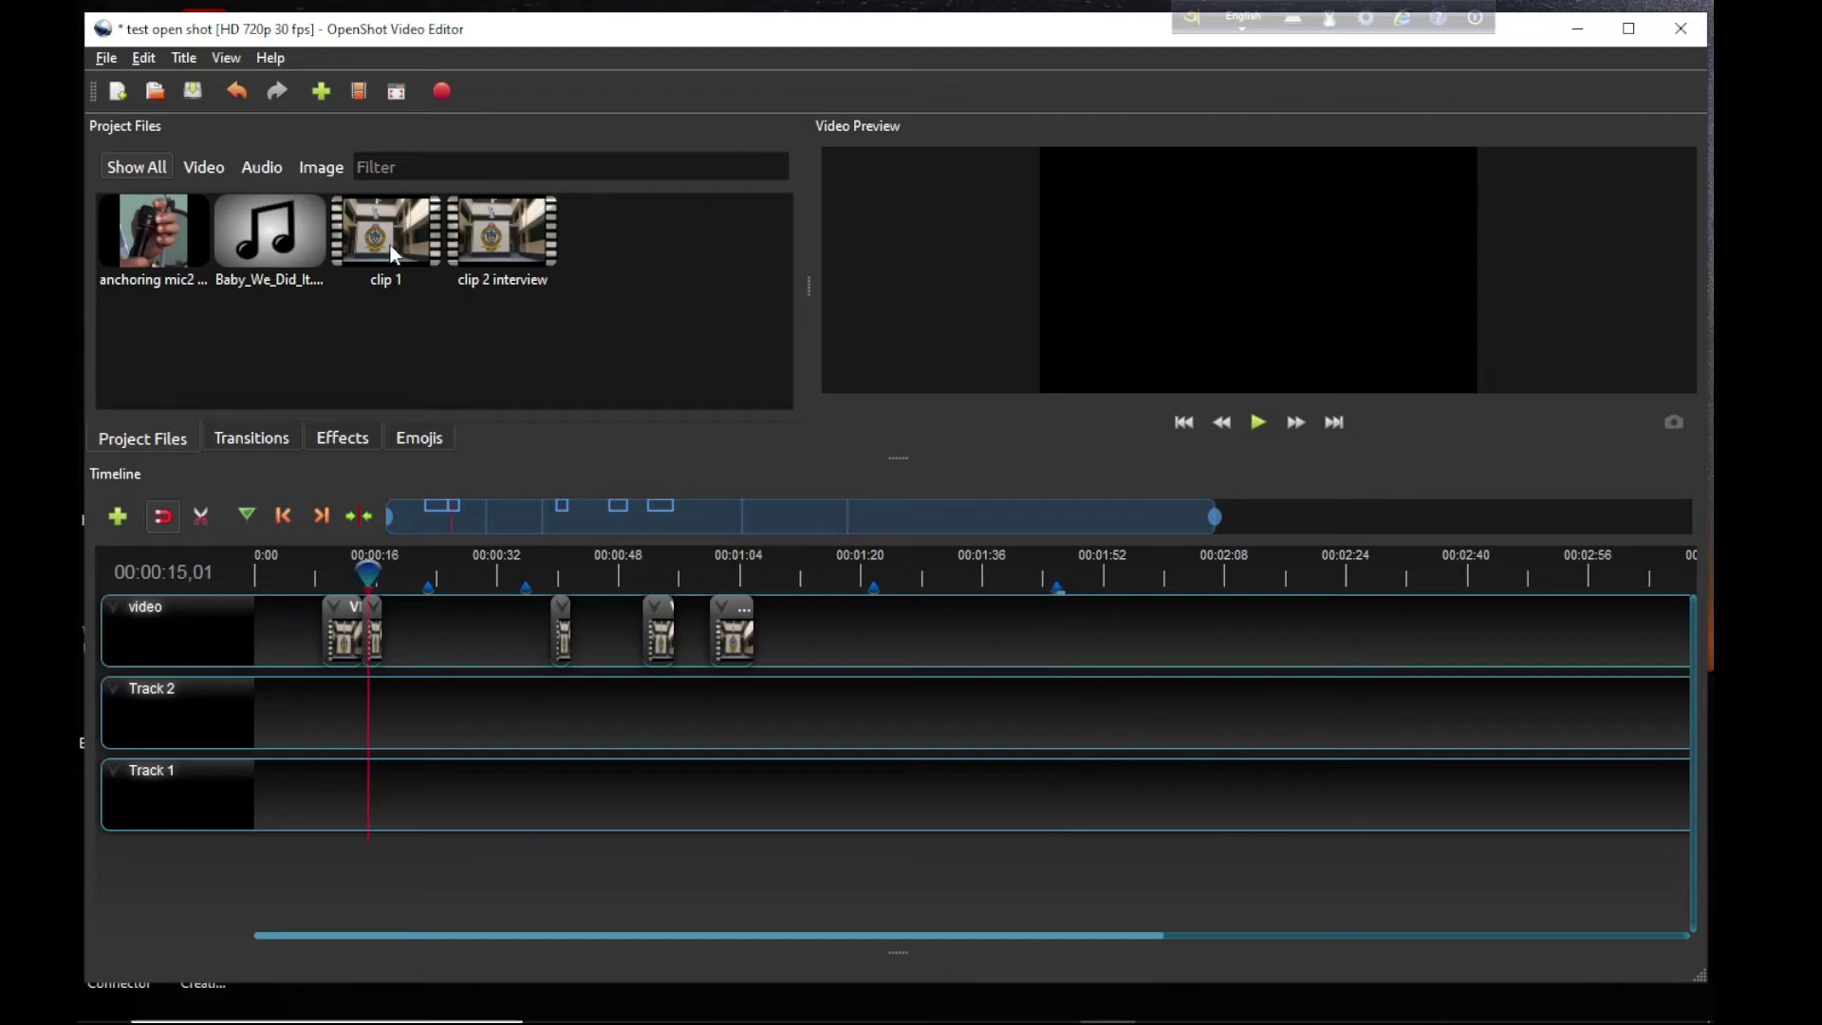
left_click_drag(225, 207, 859, 712)
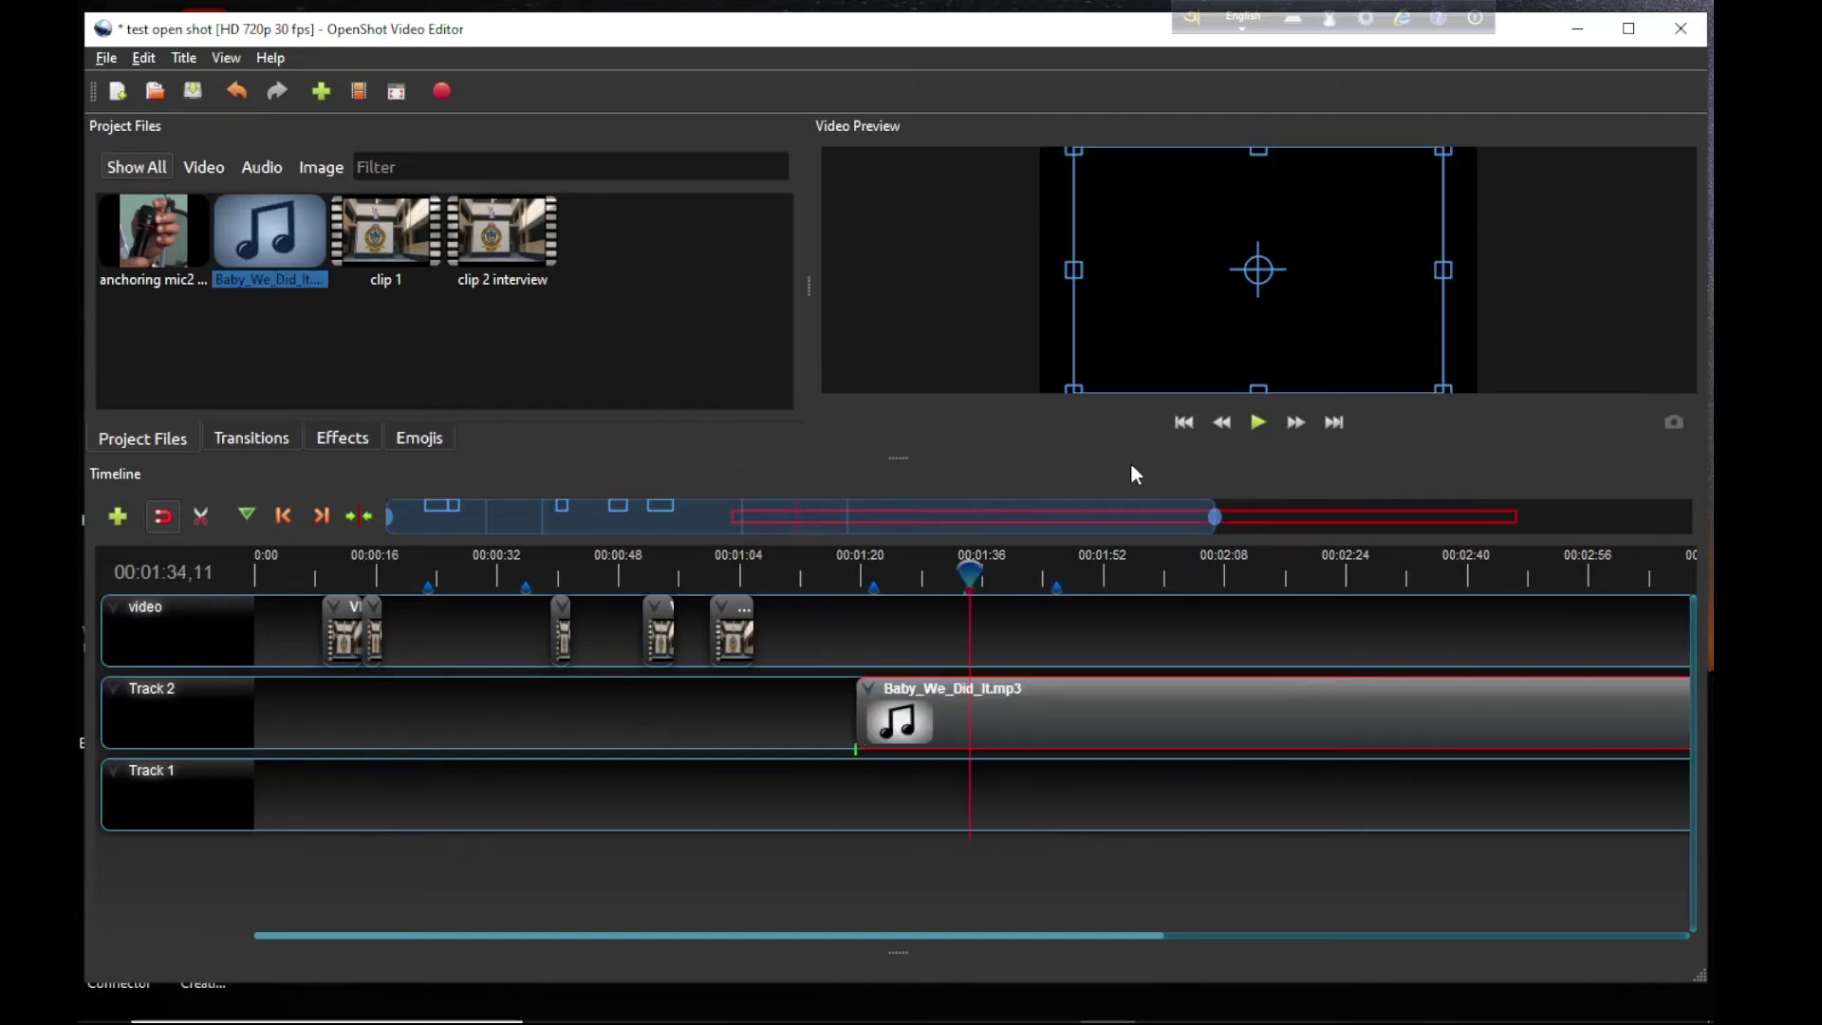
key("space")
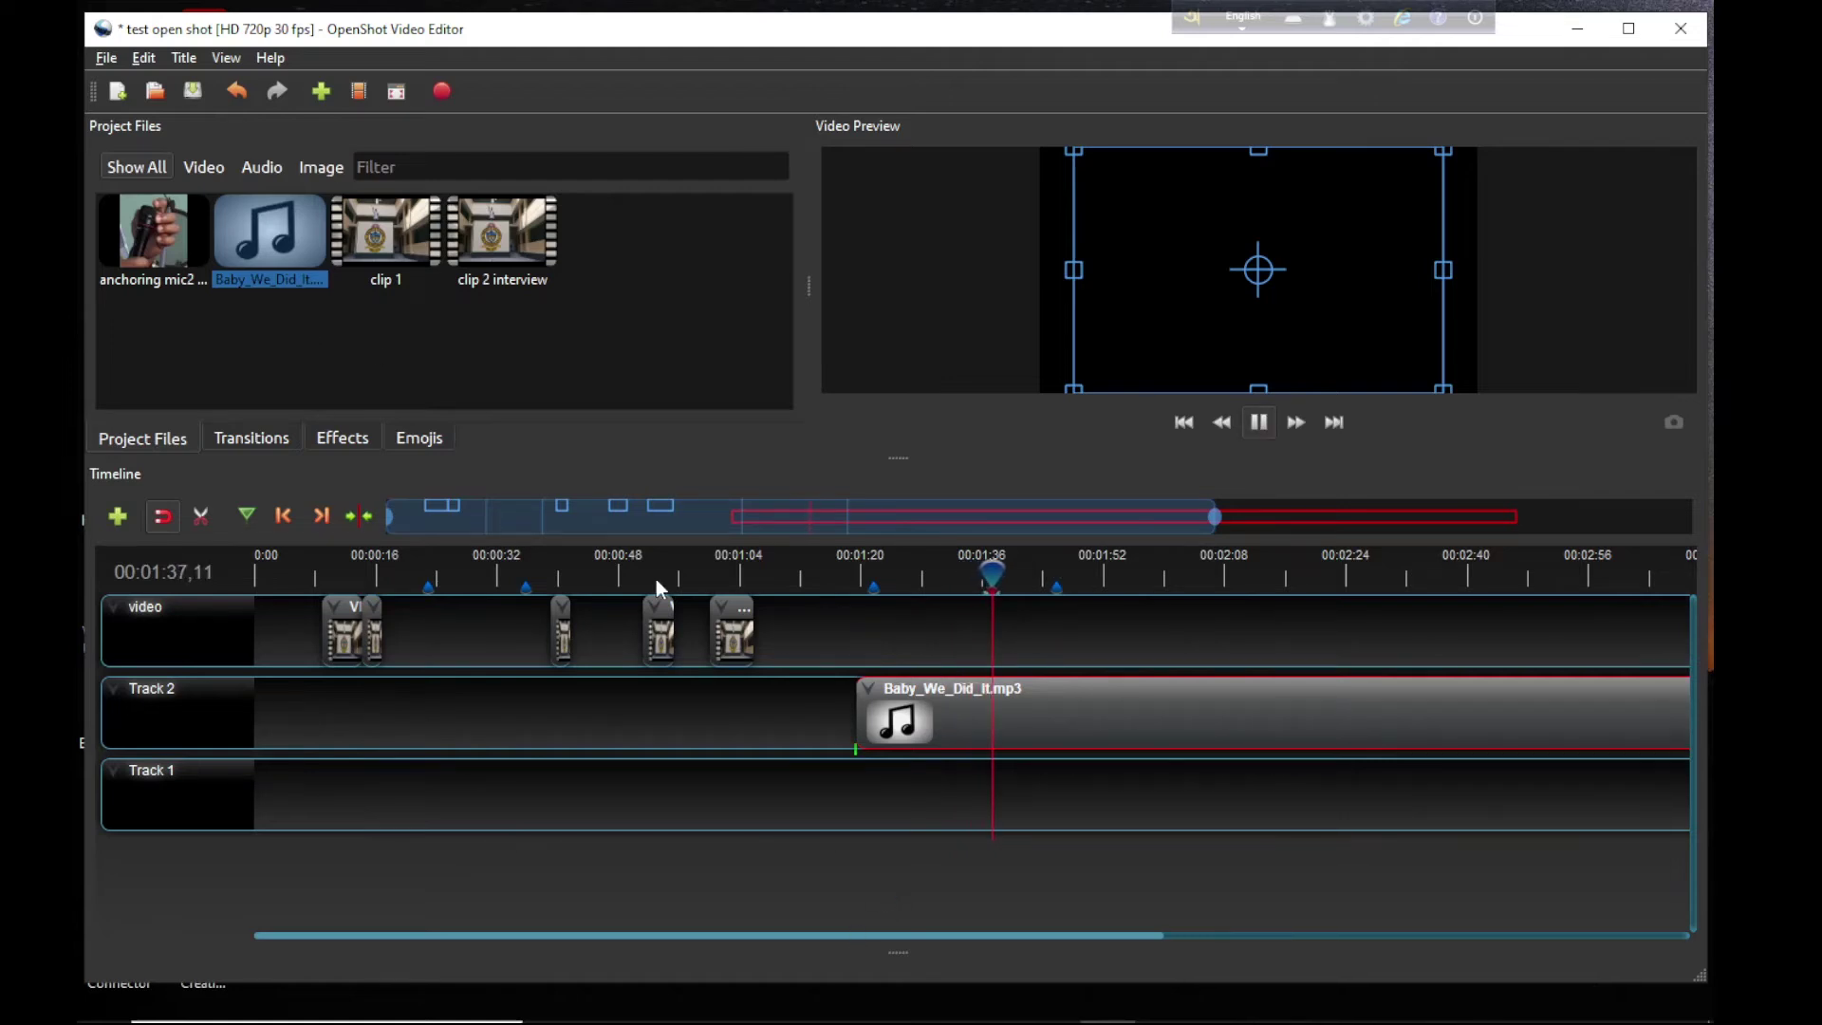
left_click(353, 520)
left_click(353, 520)
left_click(351, 518)
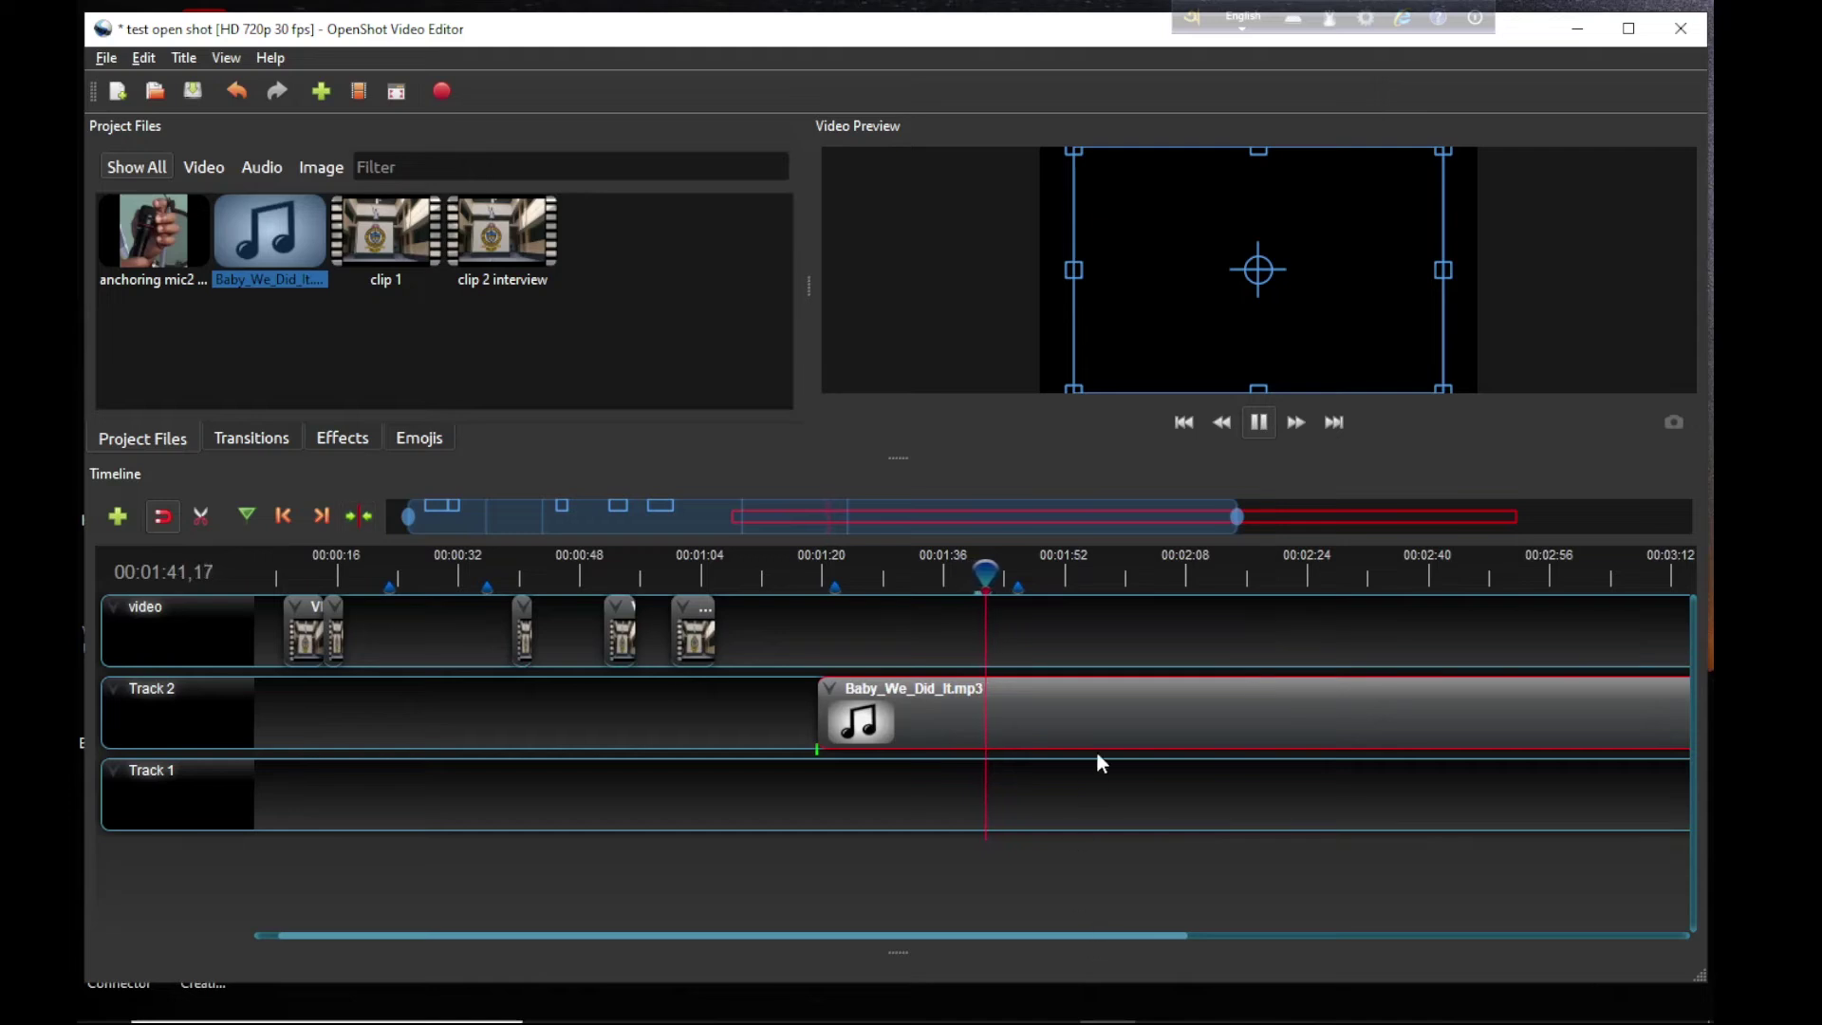
key("space")
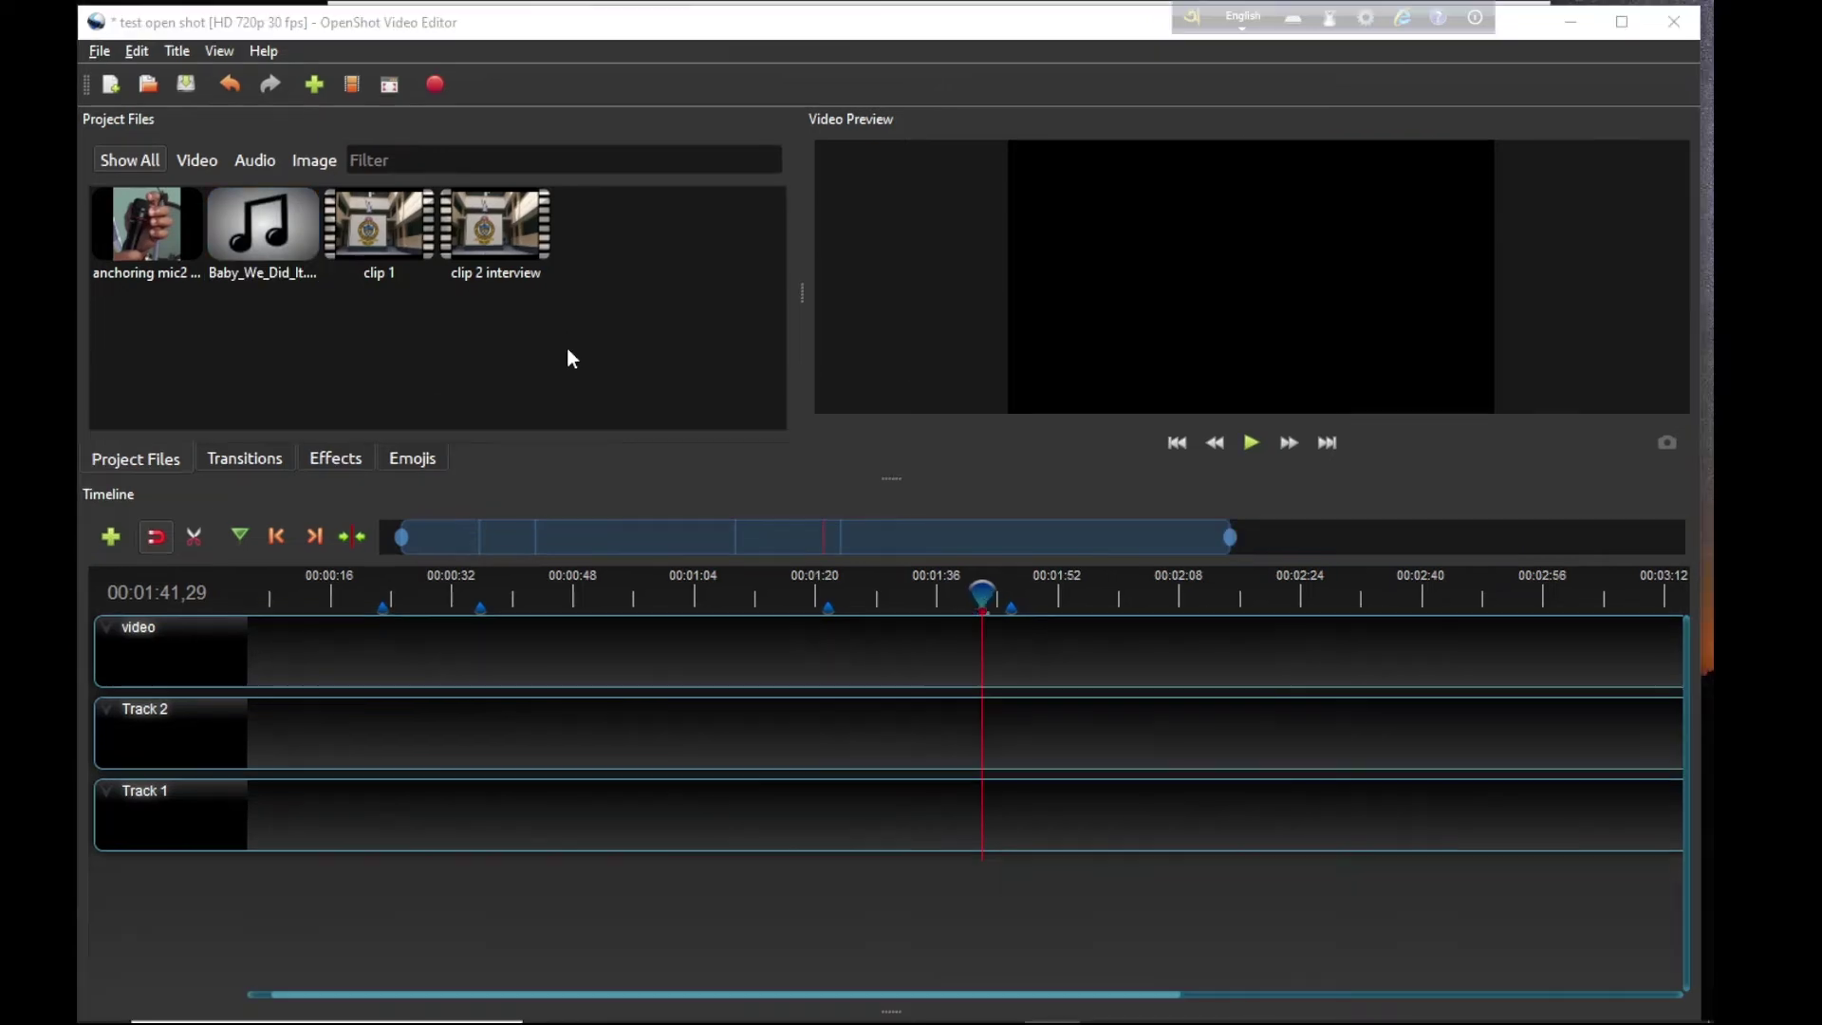
Step: Import the "Techniques of Ethnographic film making" video into the project files
right_click(216, 339)
left_click(265, 351)
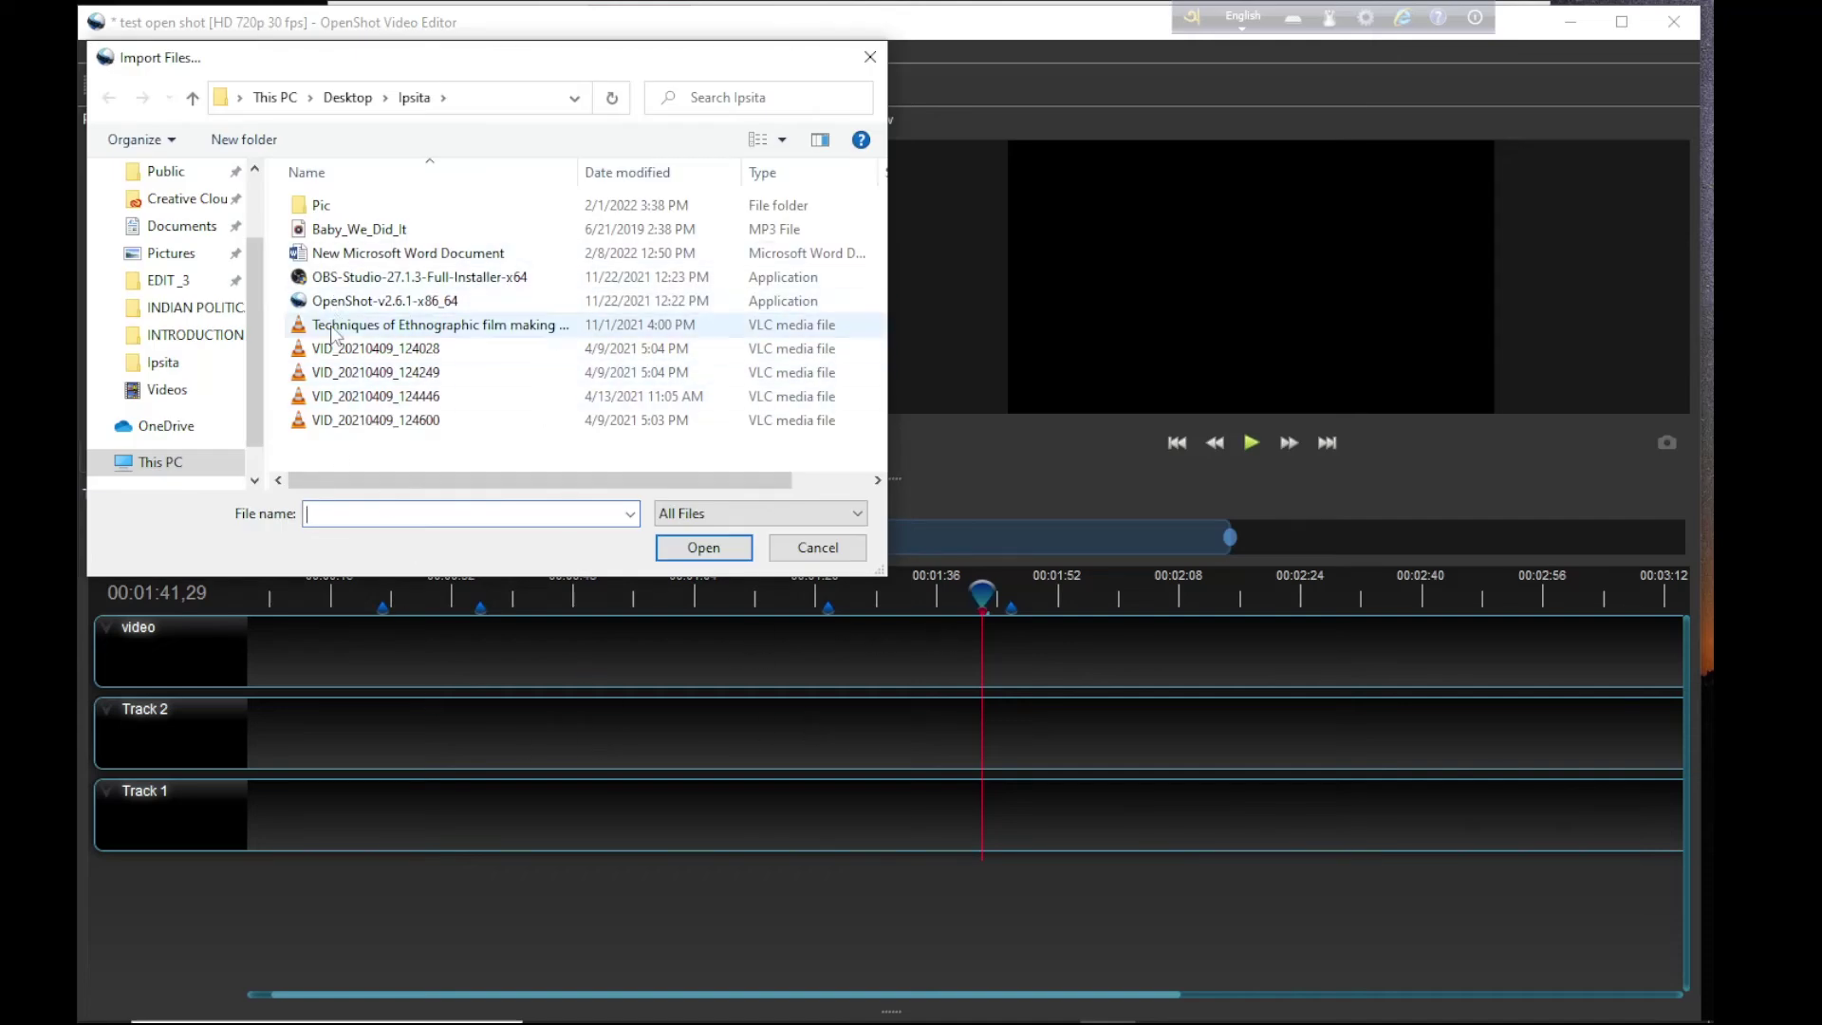
left_click(361, 324)
left_click(705, 547)
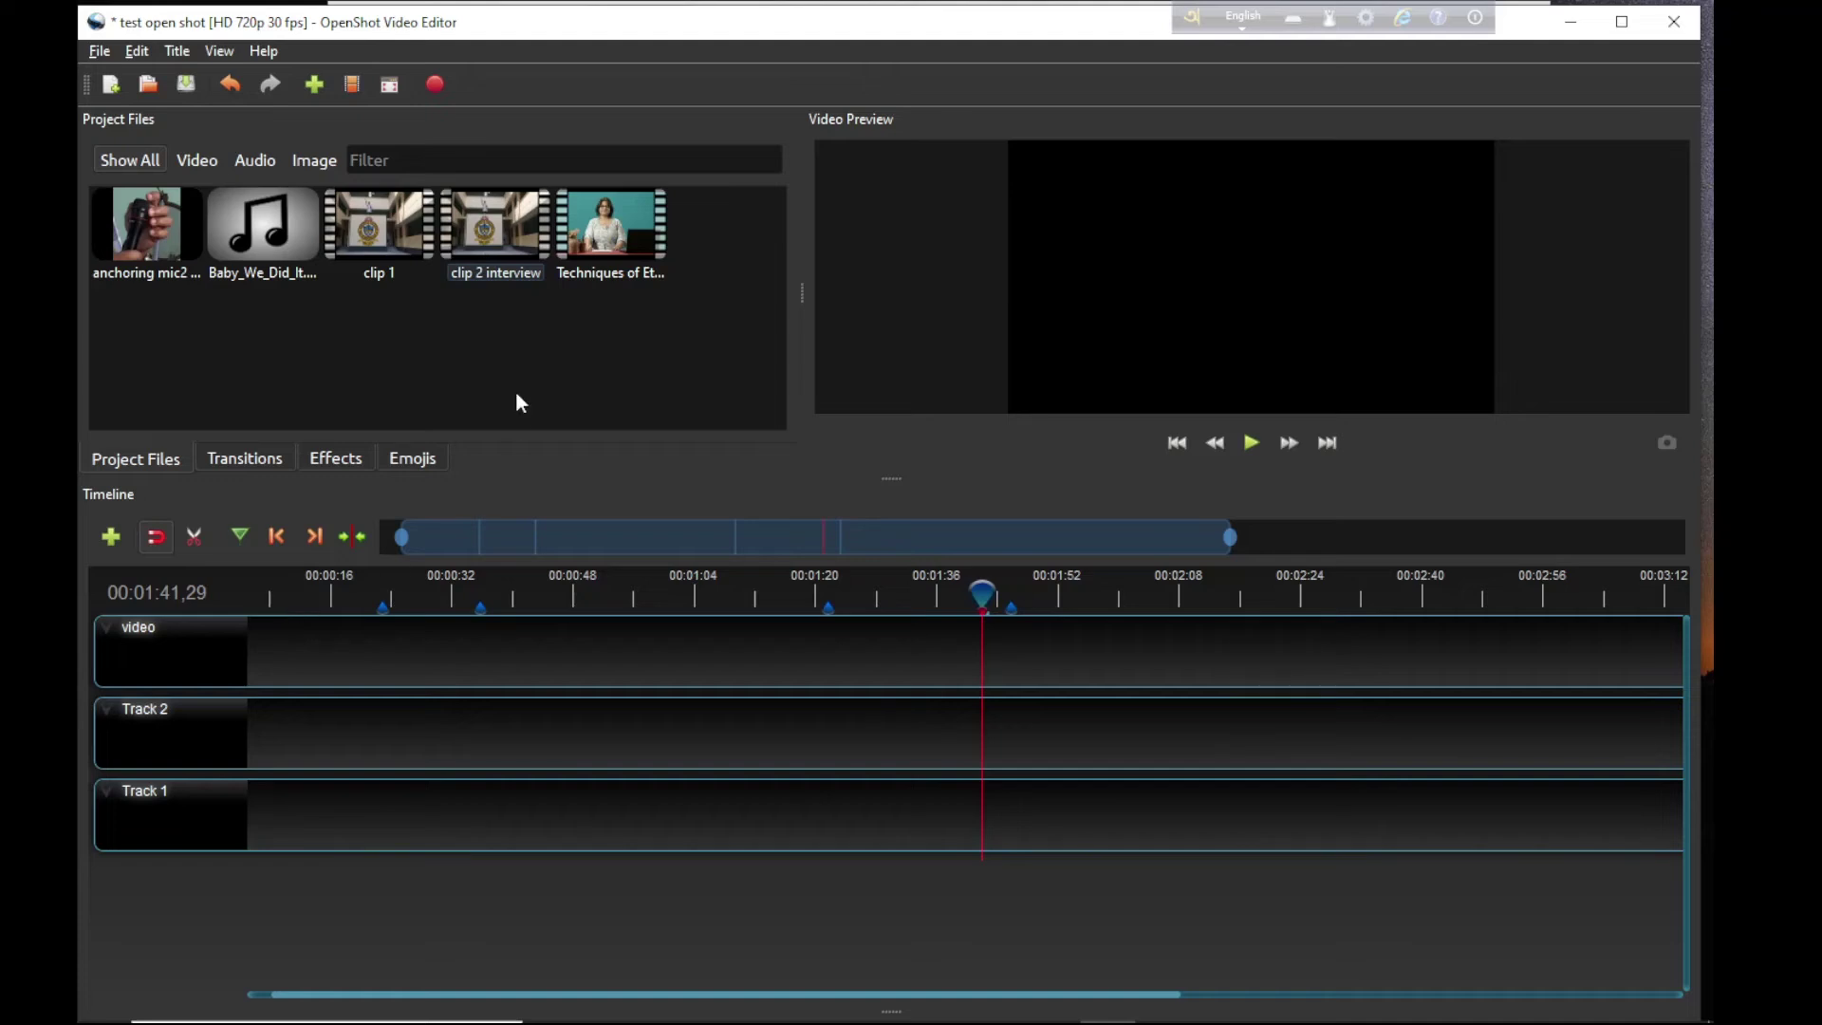
Step: Place the Techniques of Ethnographic film making video on the video track at about 00:00:10 and move the playhead to its start
left_click_drag(634, 242, 898, 255)
left_click_drag(623, 227, 295, 642)
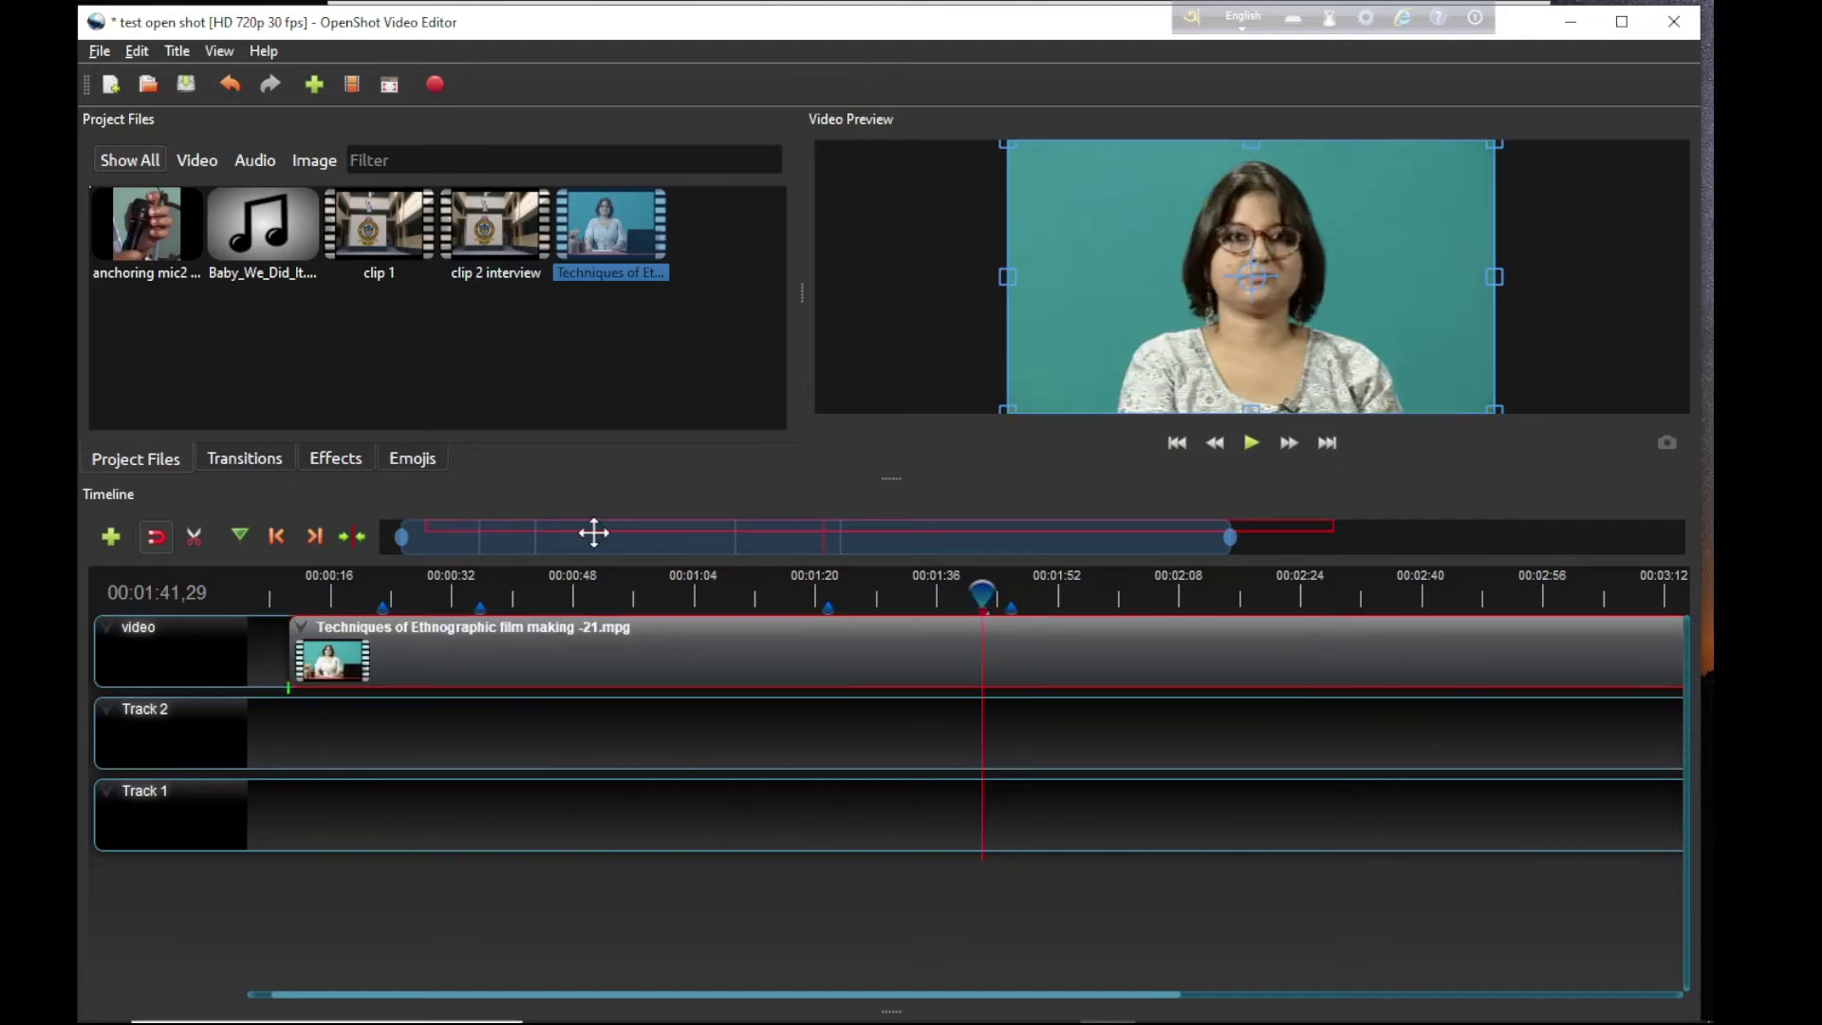
left_click(608, 386)
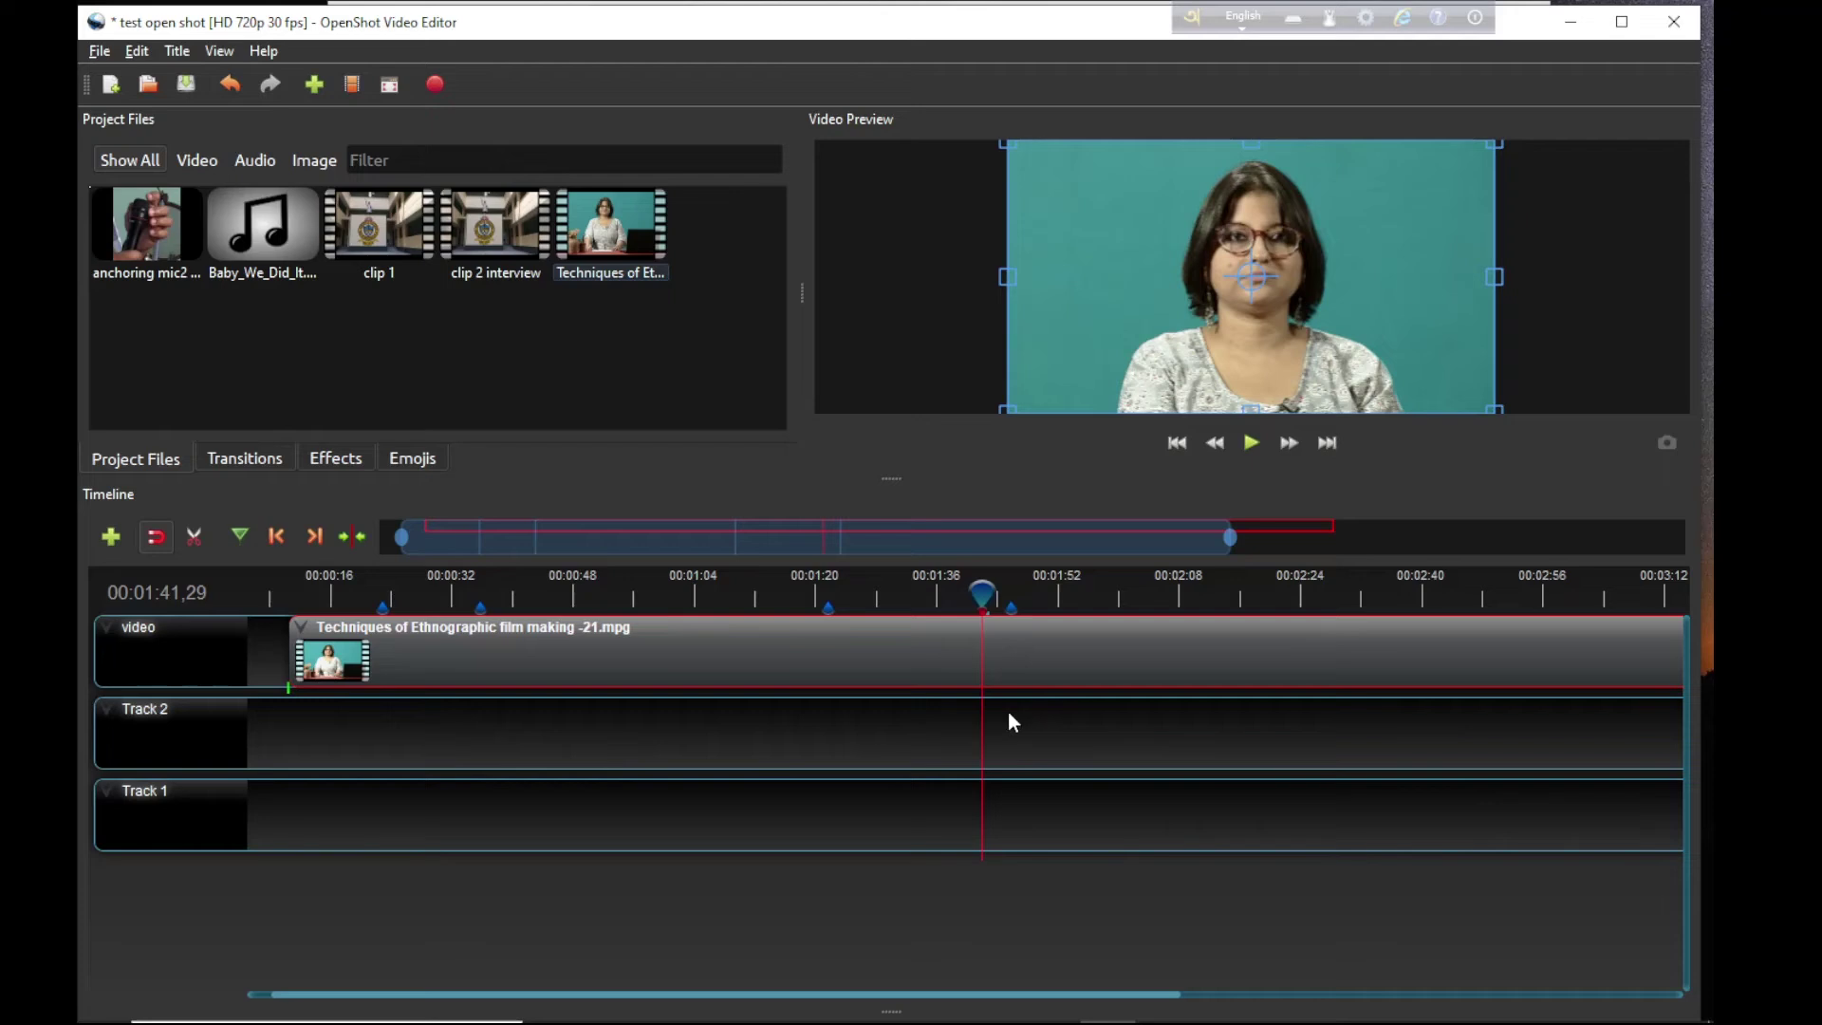
left_click(291, 588)
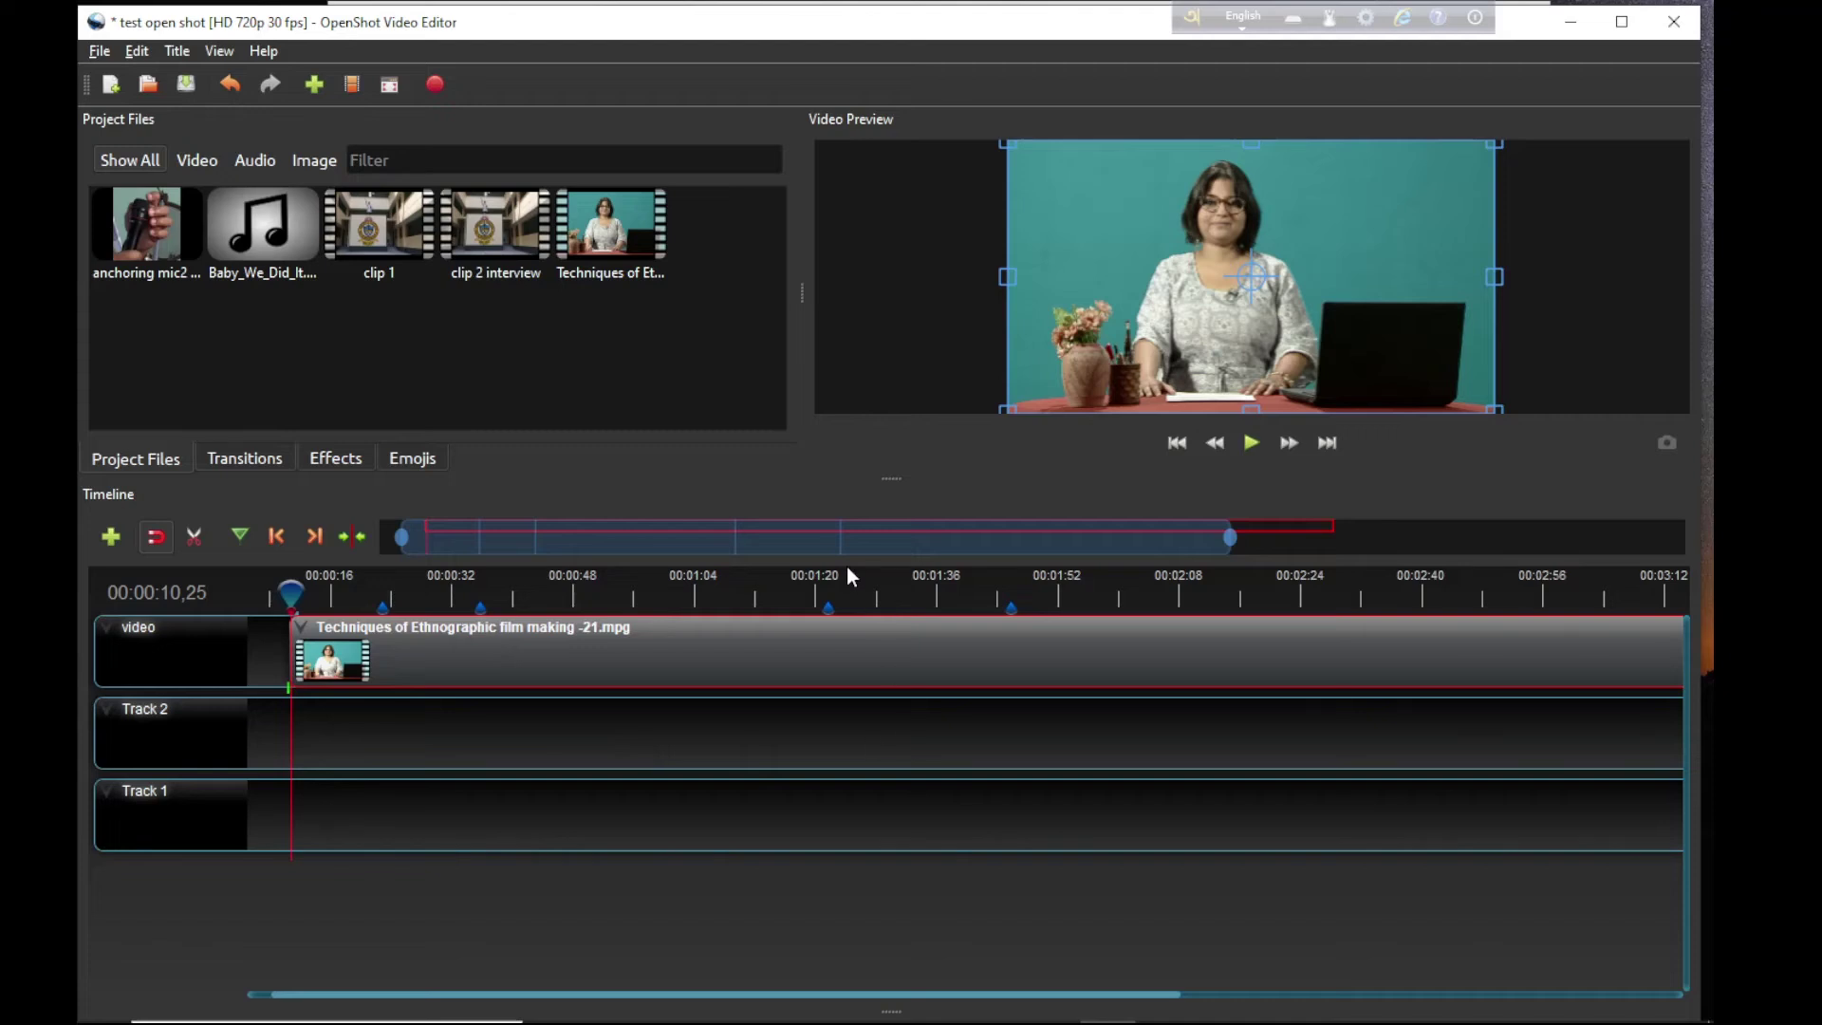
Step: Play through the video to find the cut point, slice it at about 00:00:35 and delete the part before the cut
key("space")
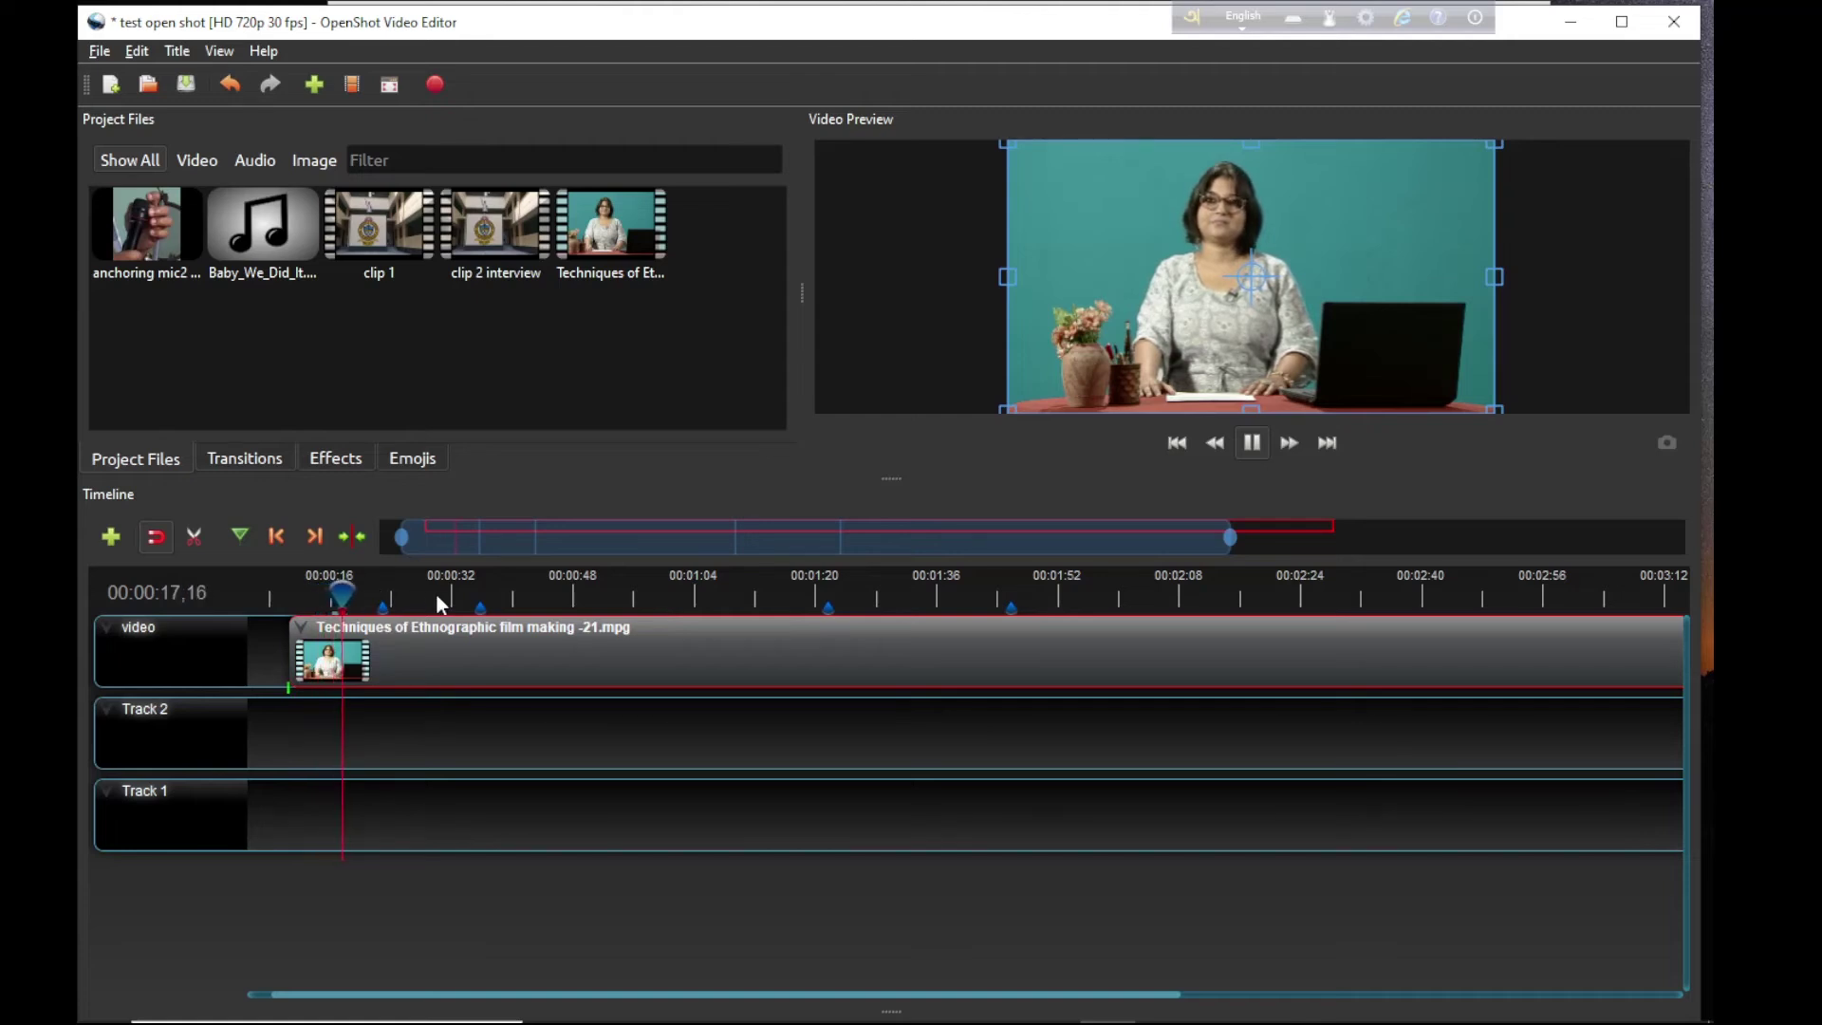
left_click(394, 595)
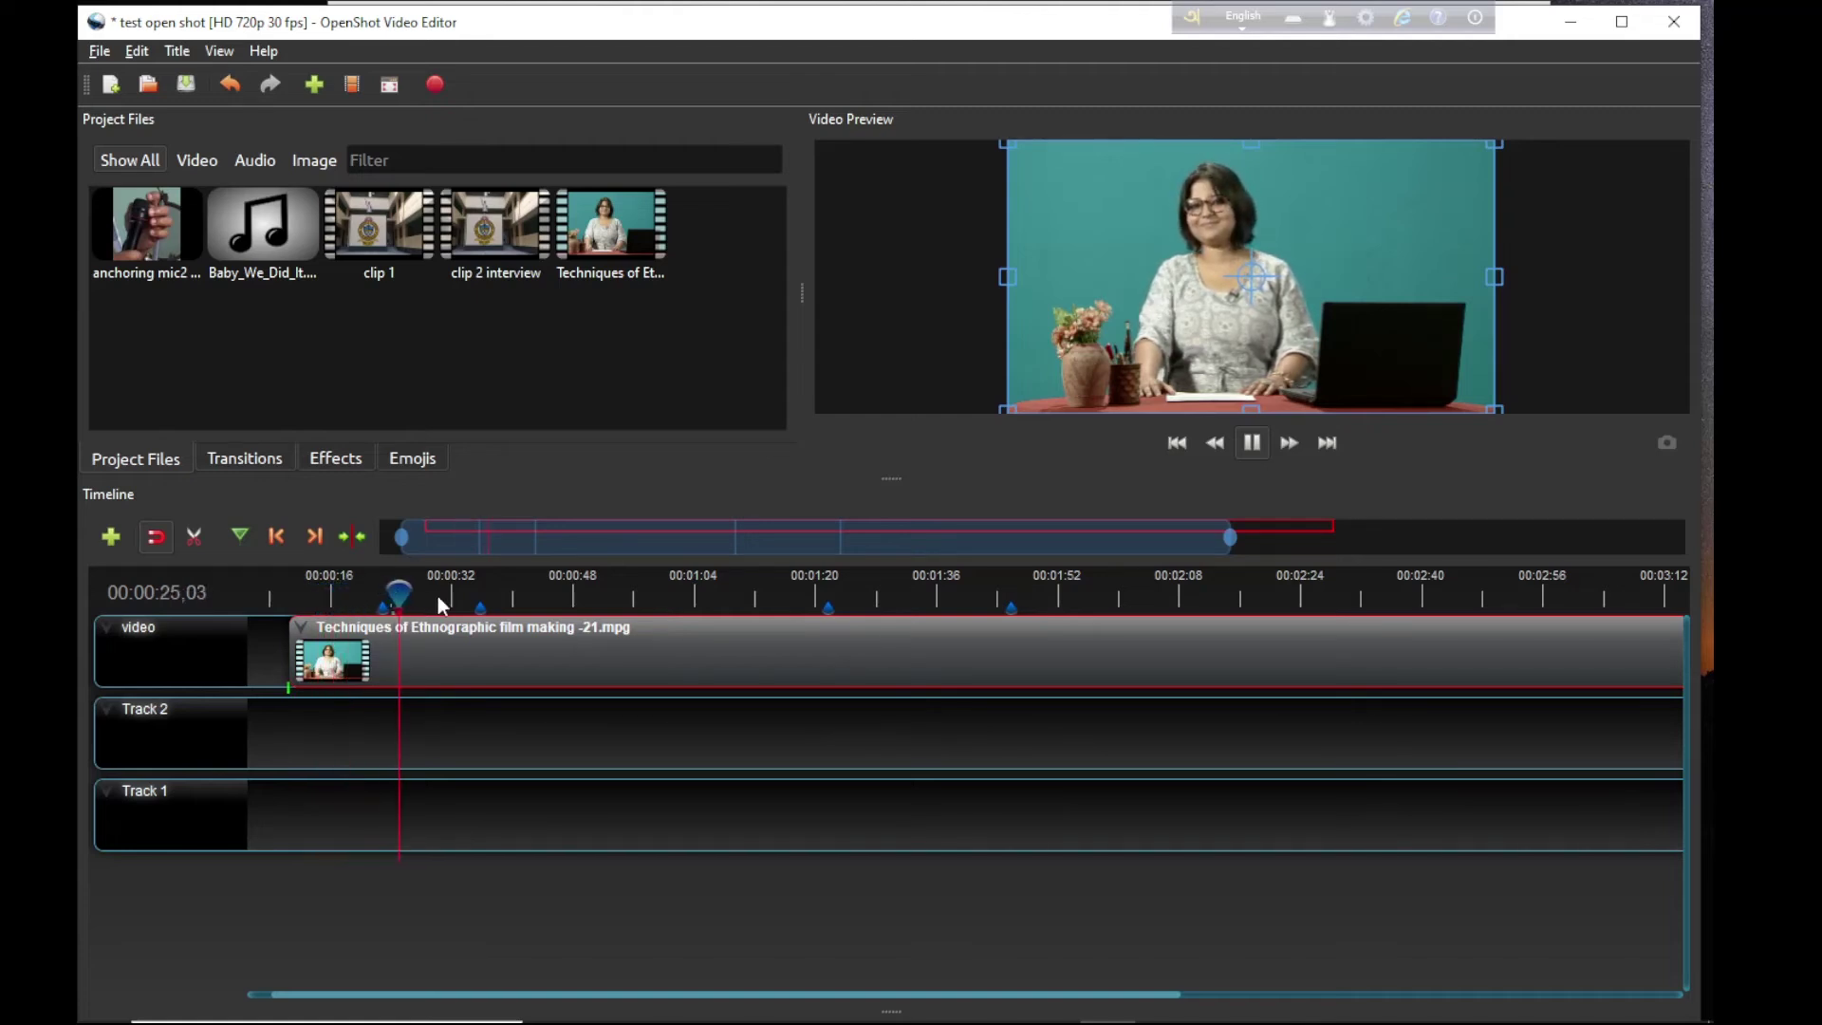
left_click(437, 596)
left_click(507, 600)
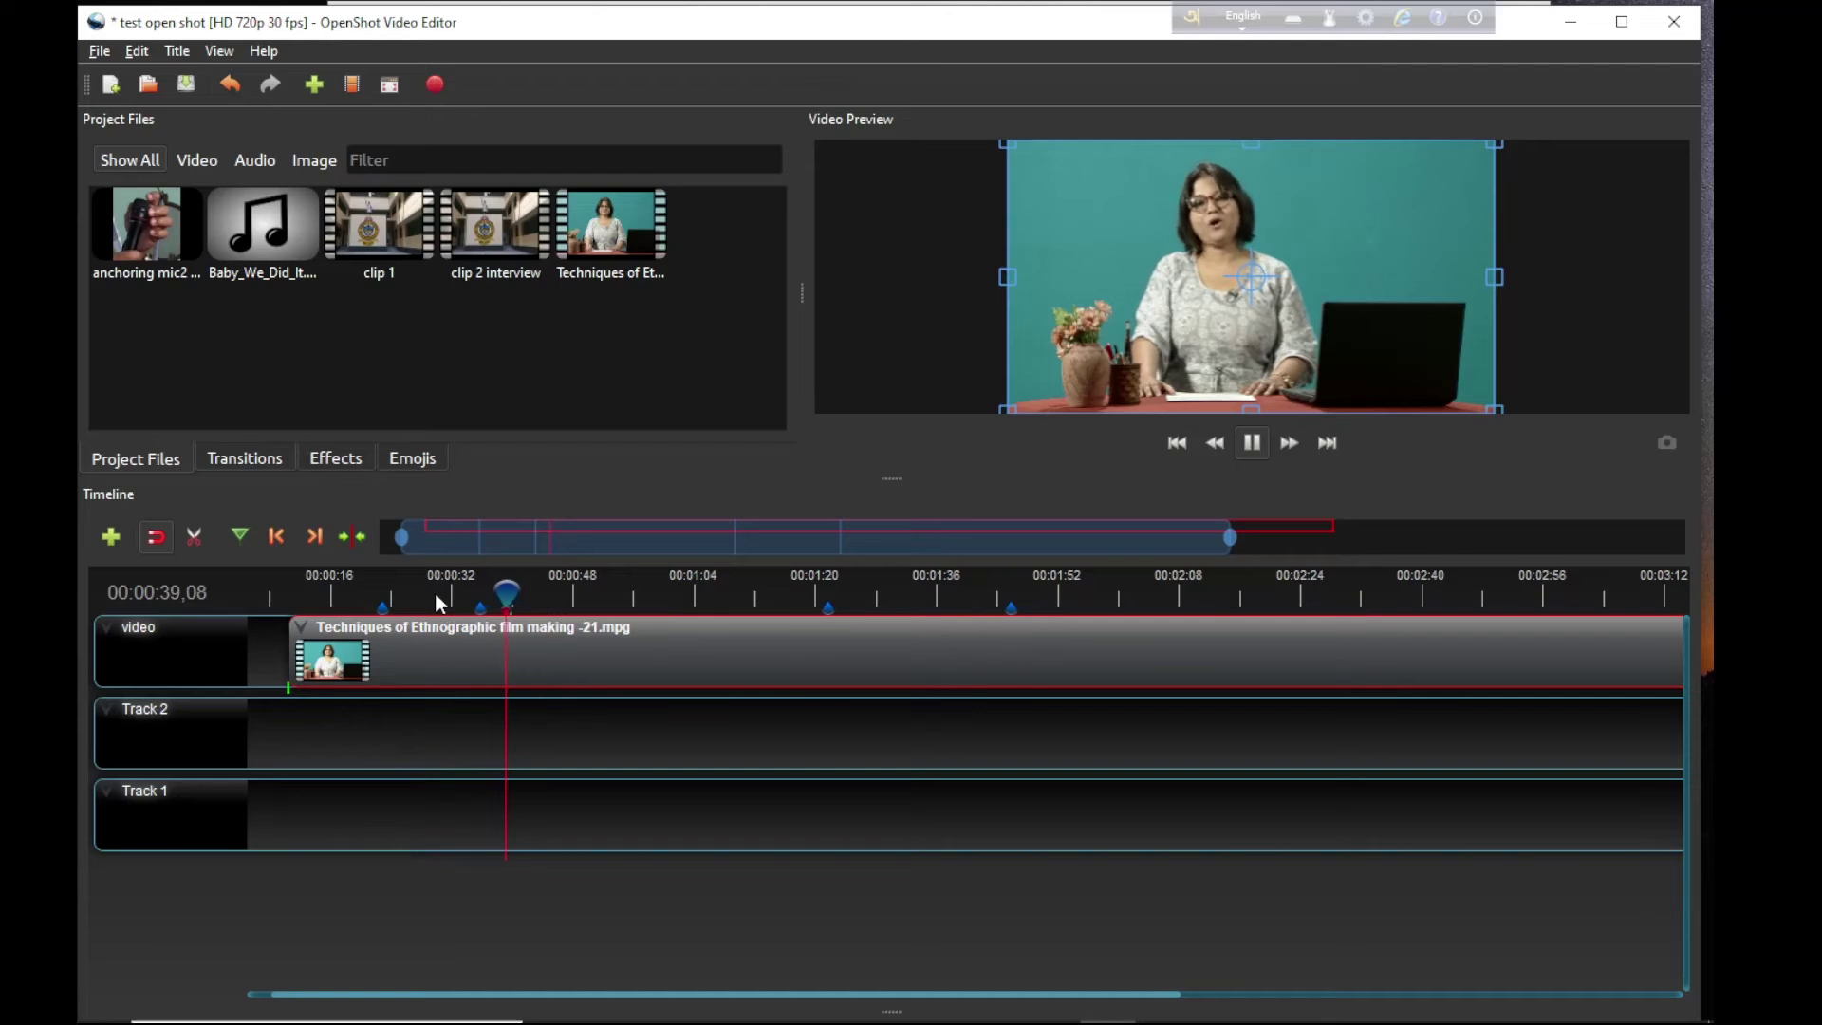
left_click(479, 596)
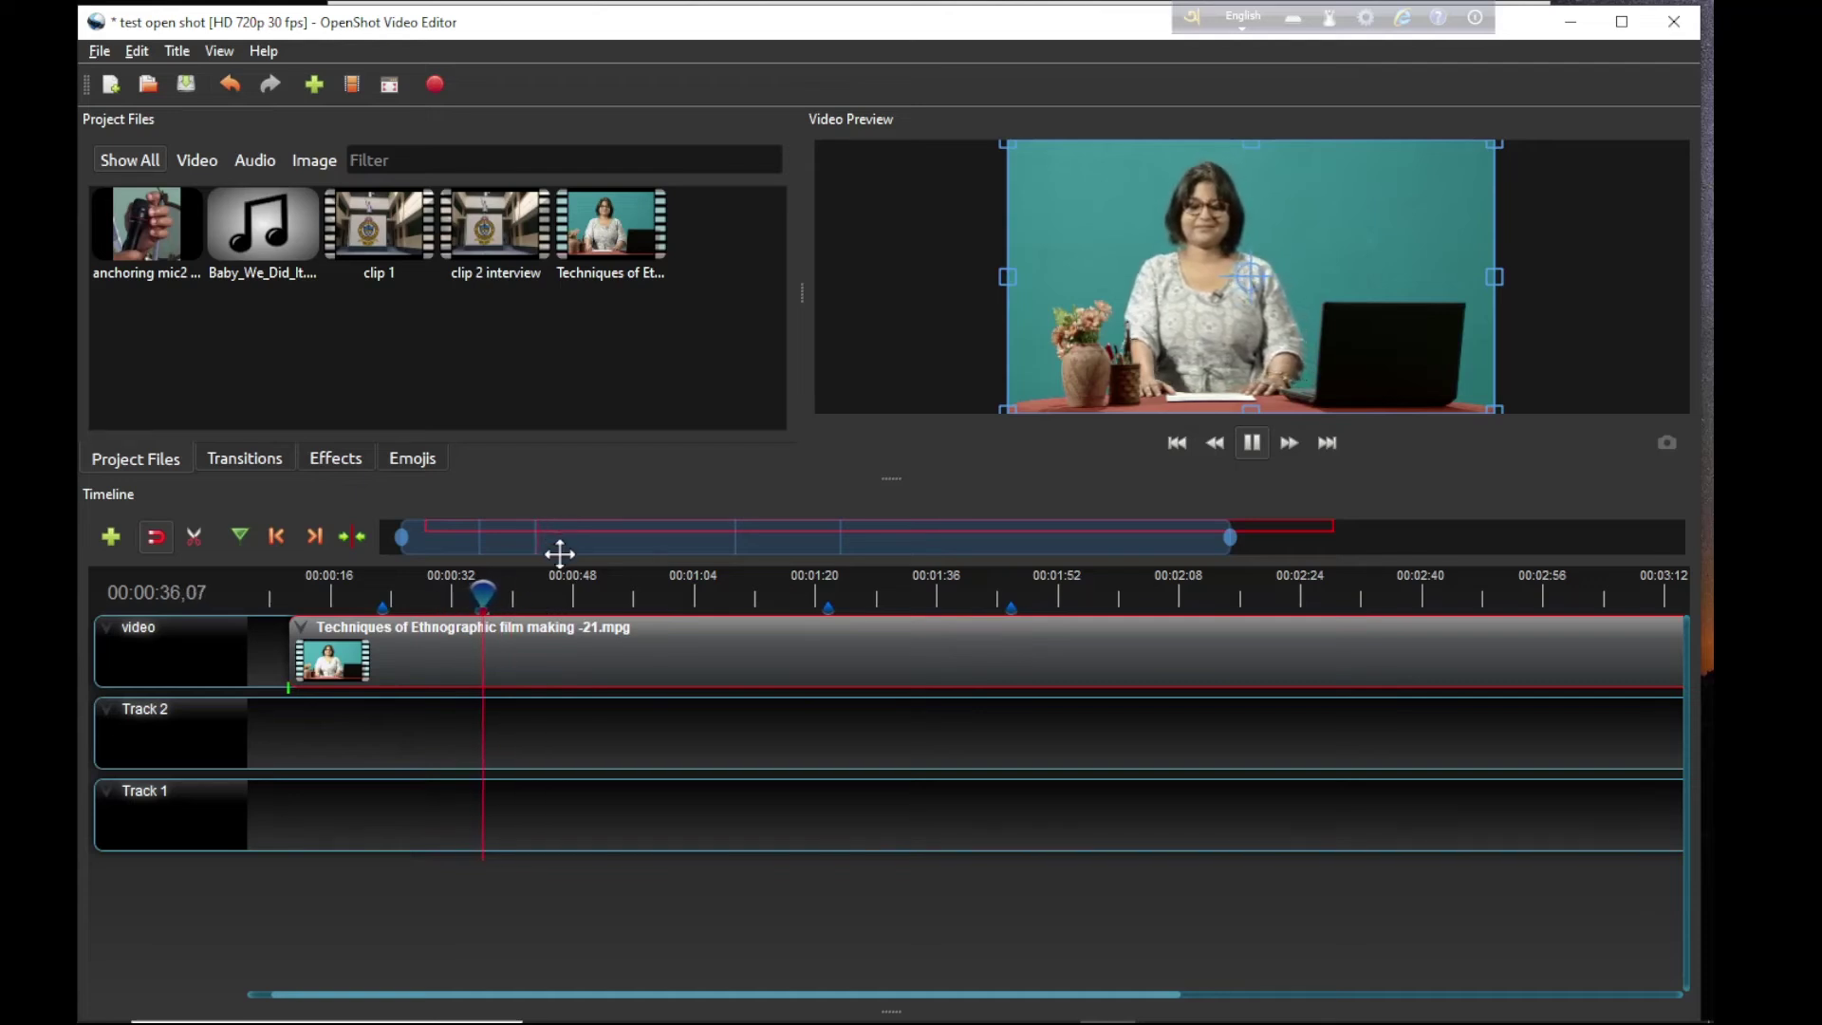
key("space")
left_click(196, 537)
left_click(477, 646)
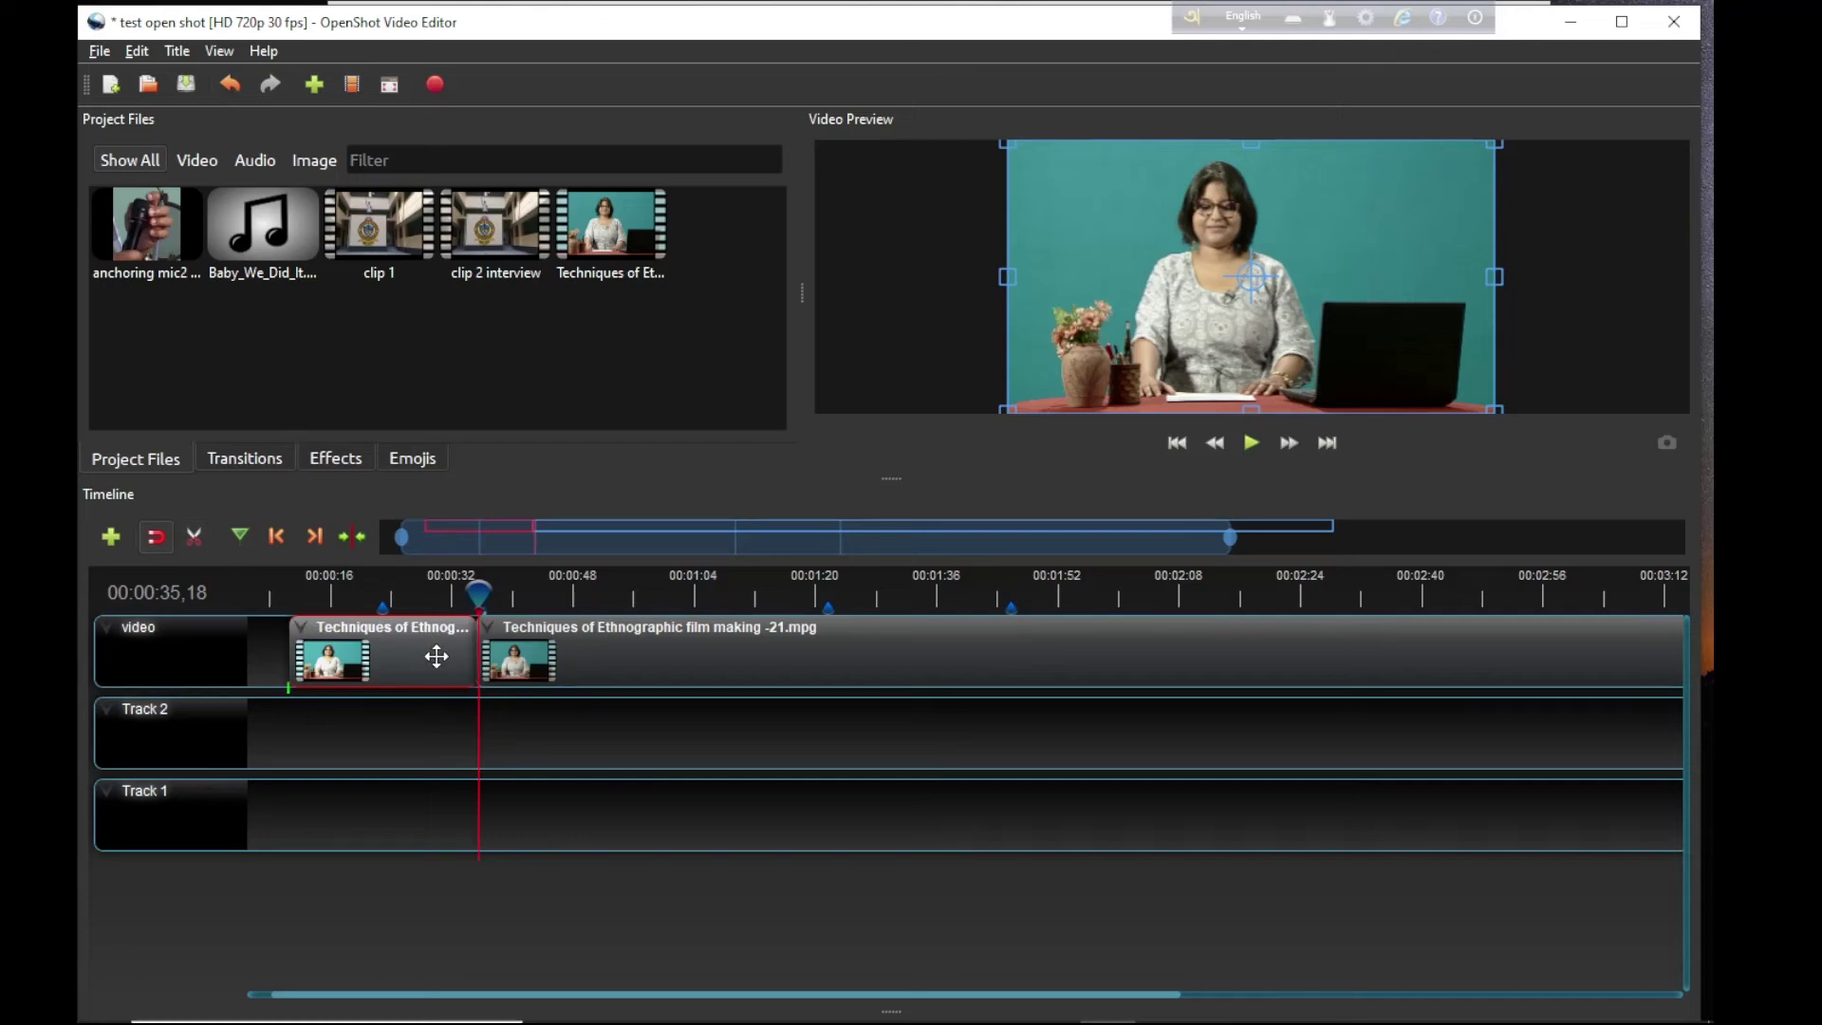
key("Delete")
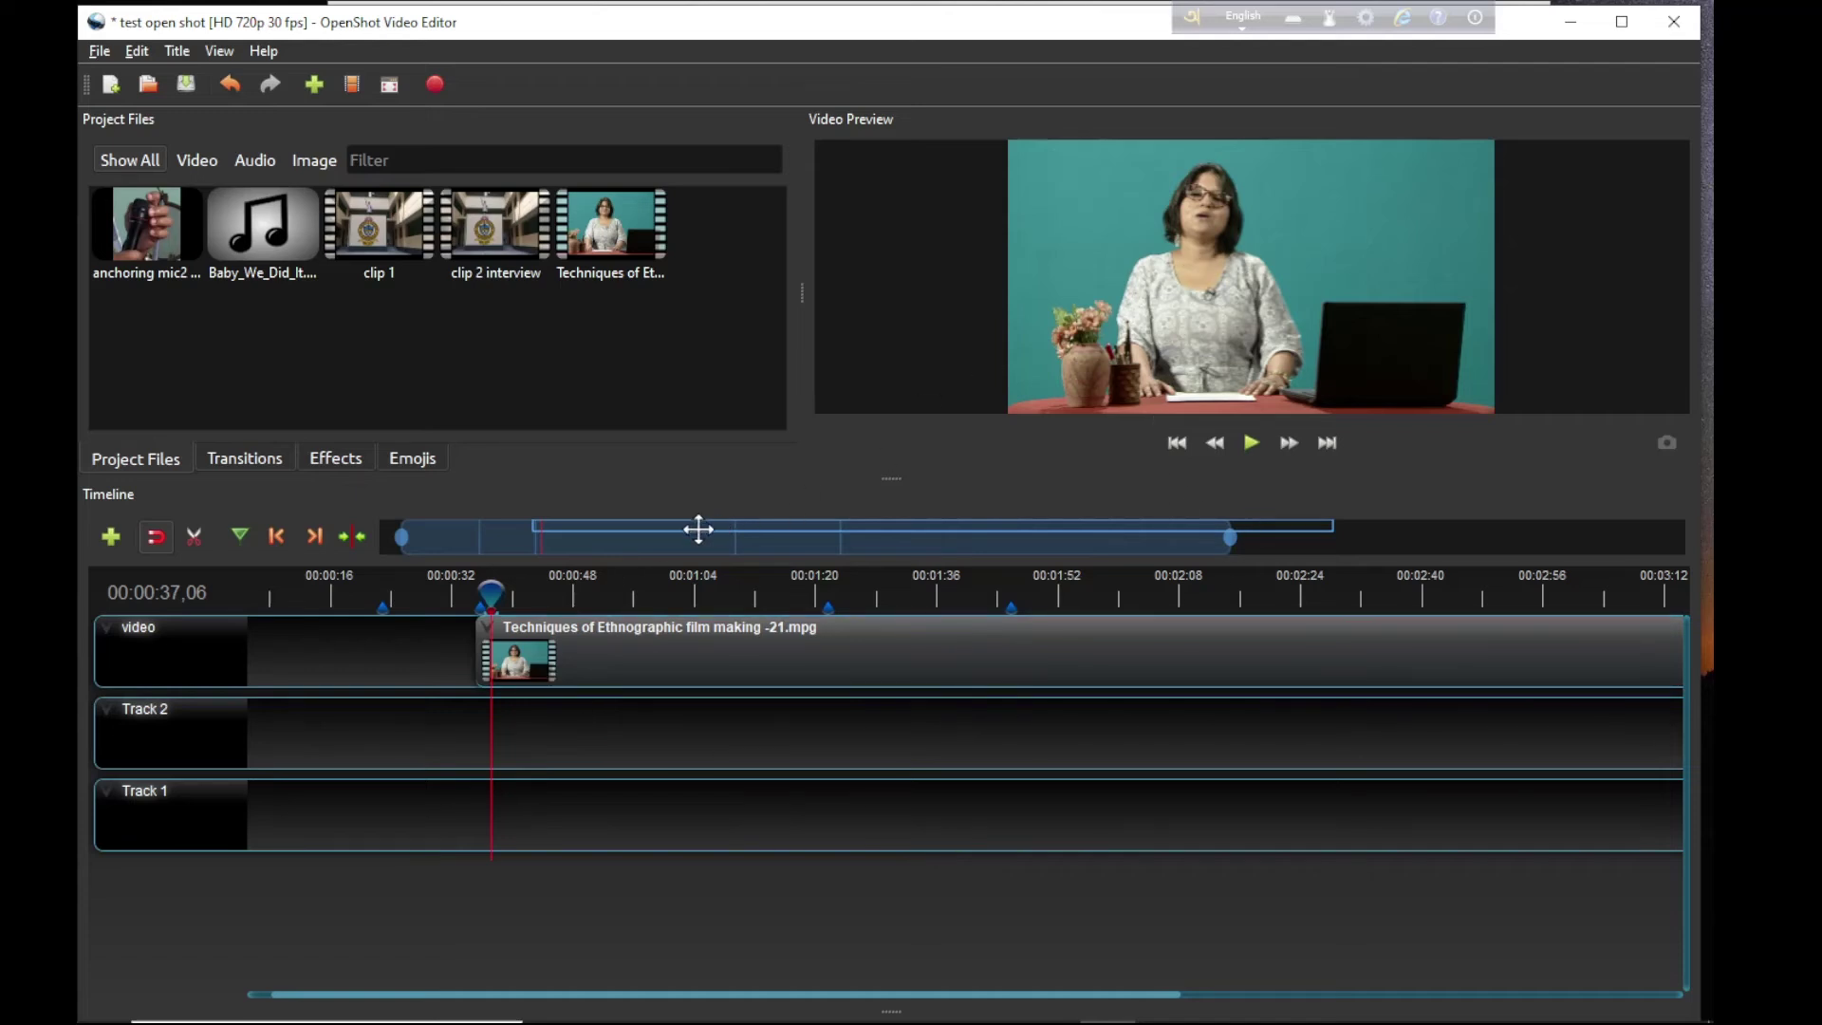
Step: Extend the start of the remaining clip to recover its opening footage, and reposition it to begin at about 00:00:26
left_click_drag(477, 651, 335, 651)
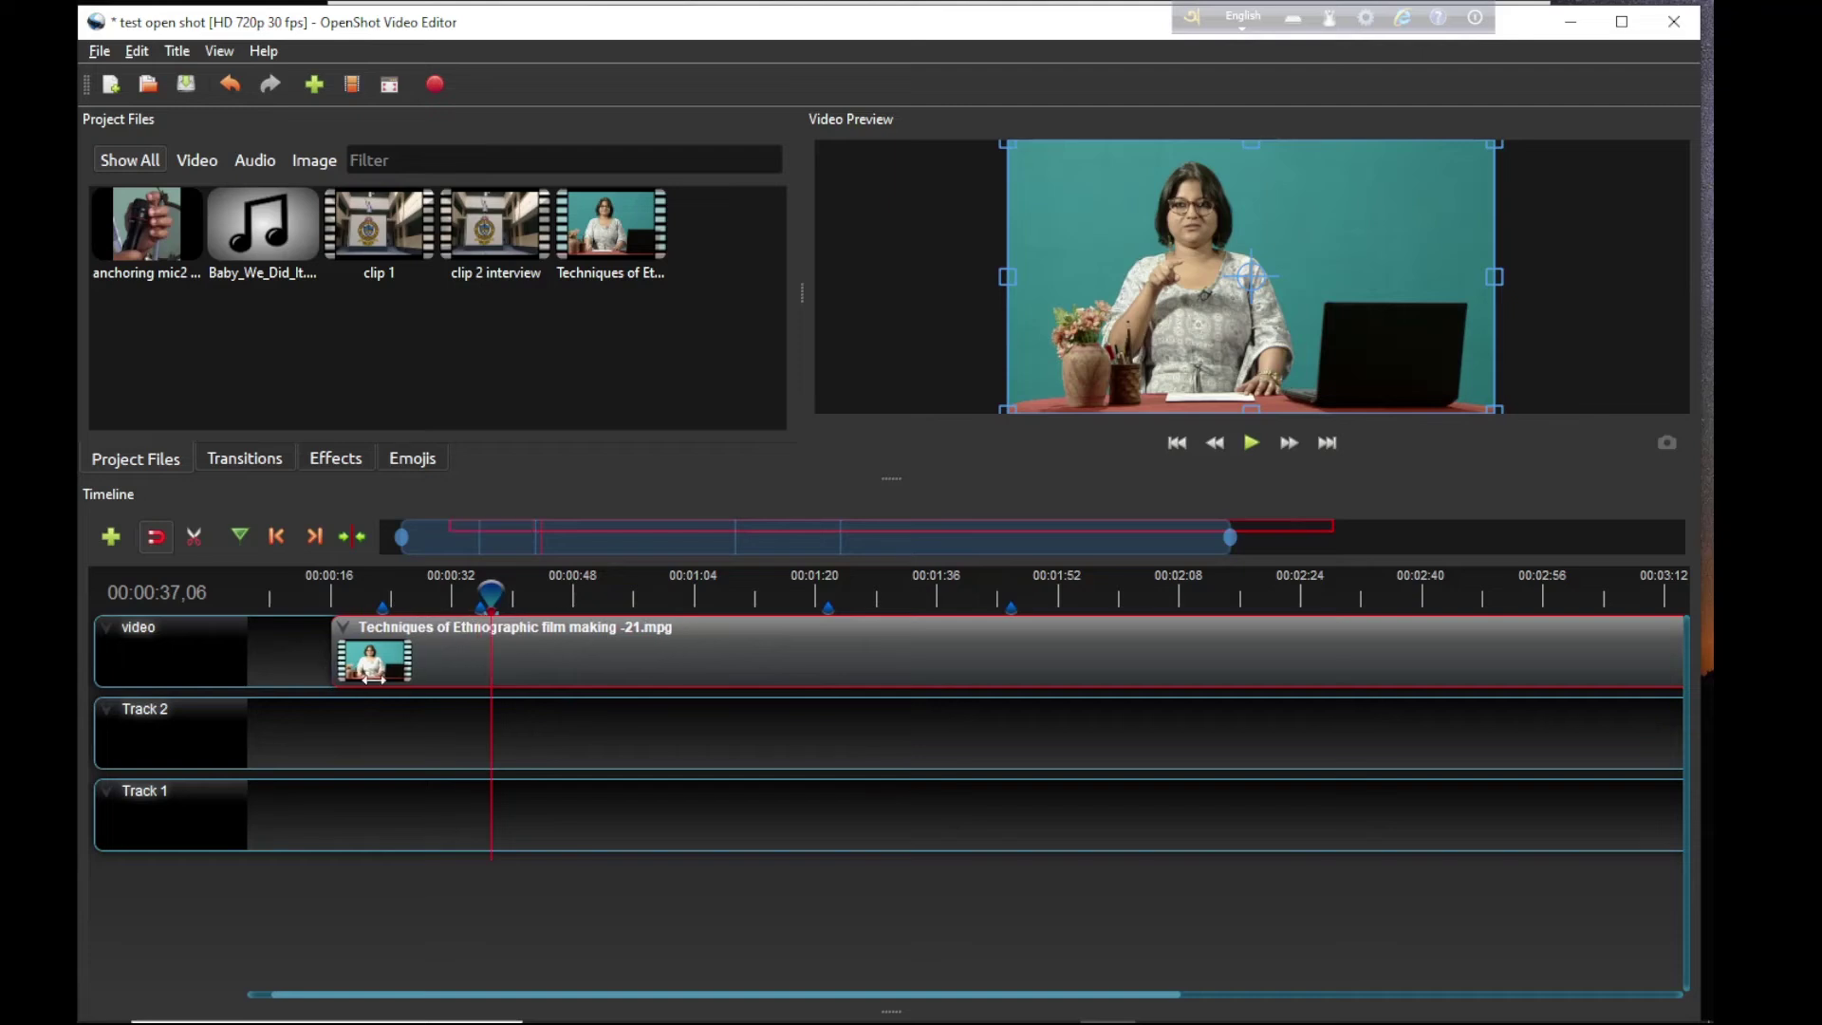
left_click_drag(561, 639, 659, 630)
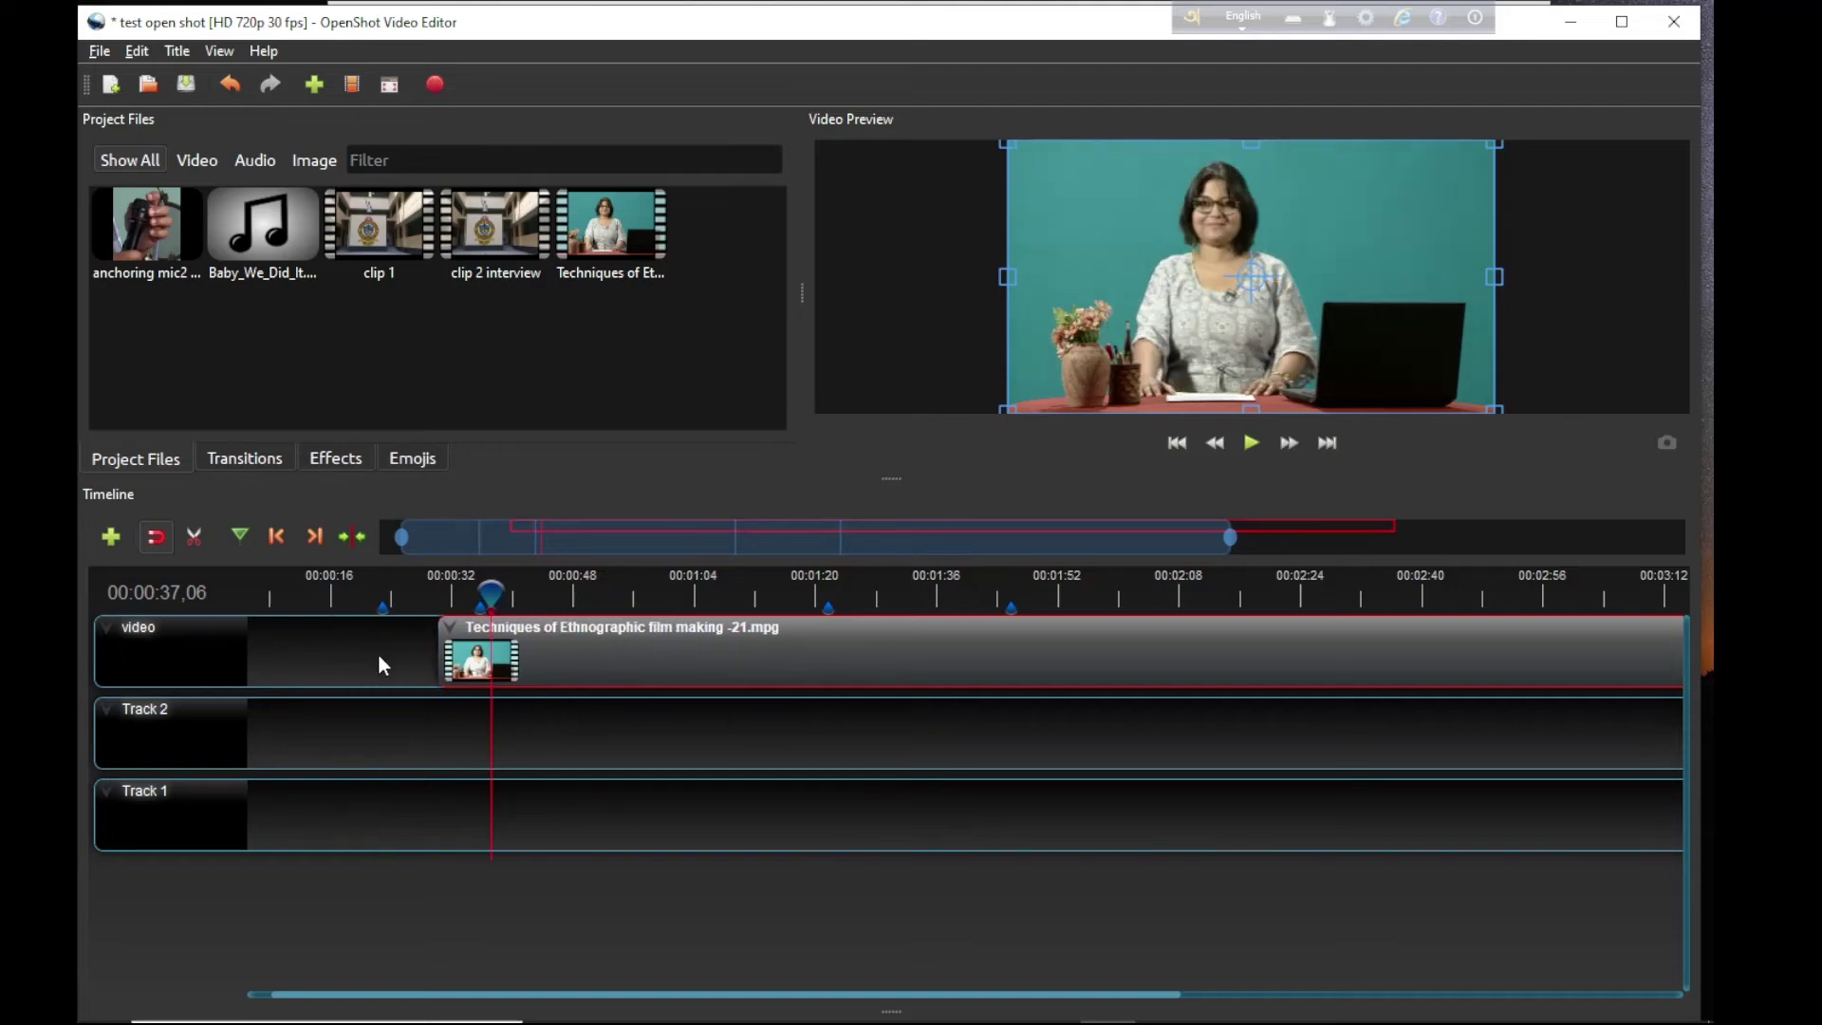
left_click_drag(431, 651, 397, 651)
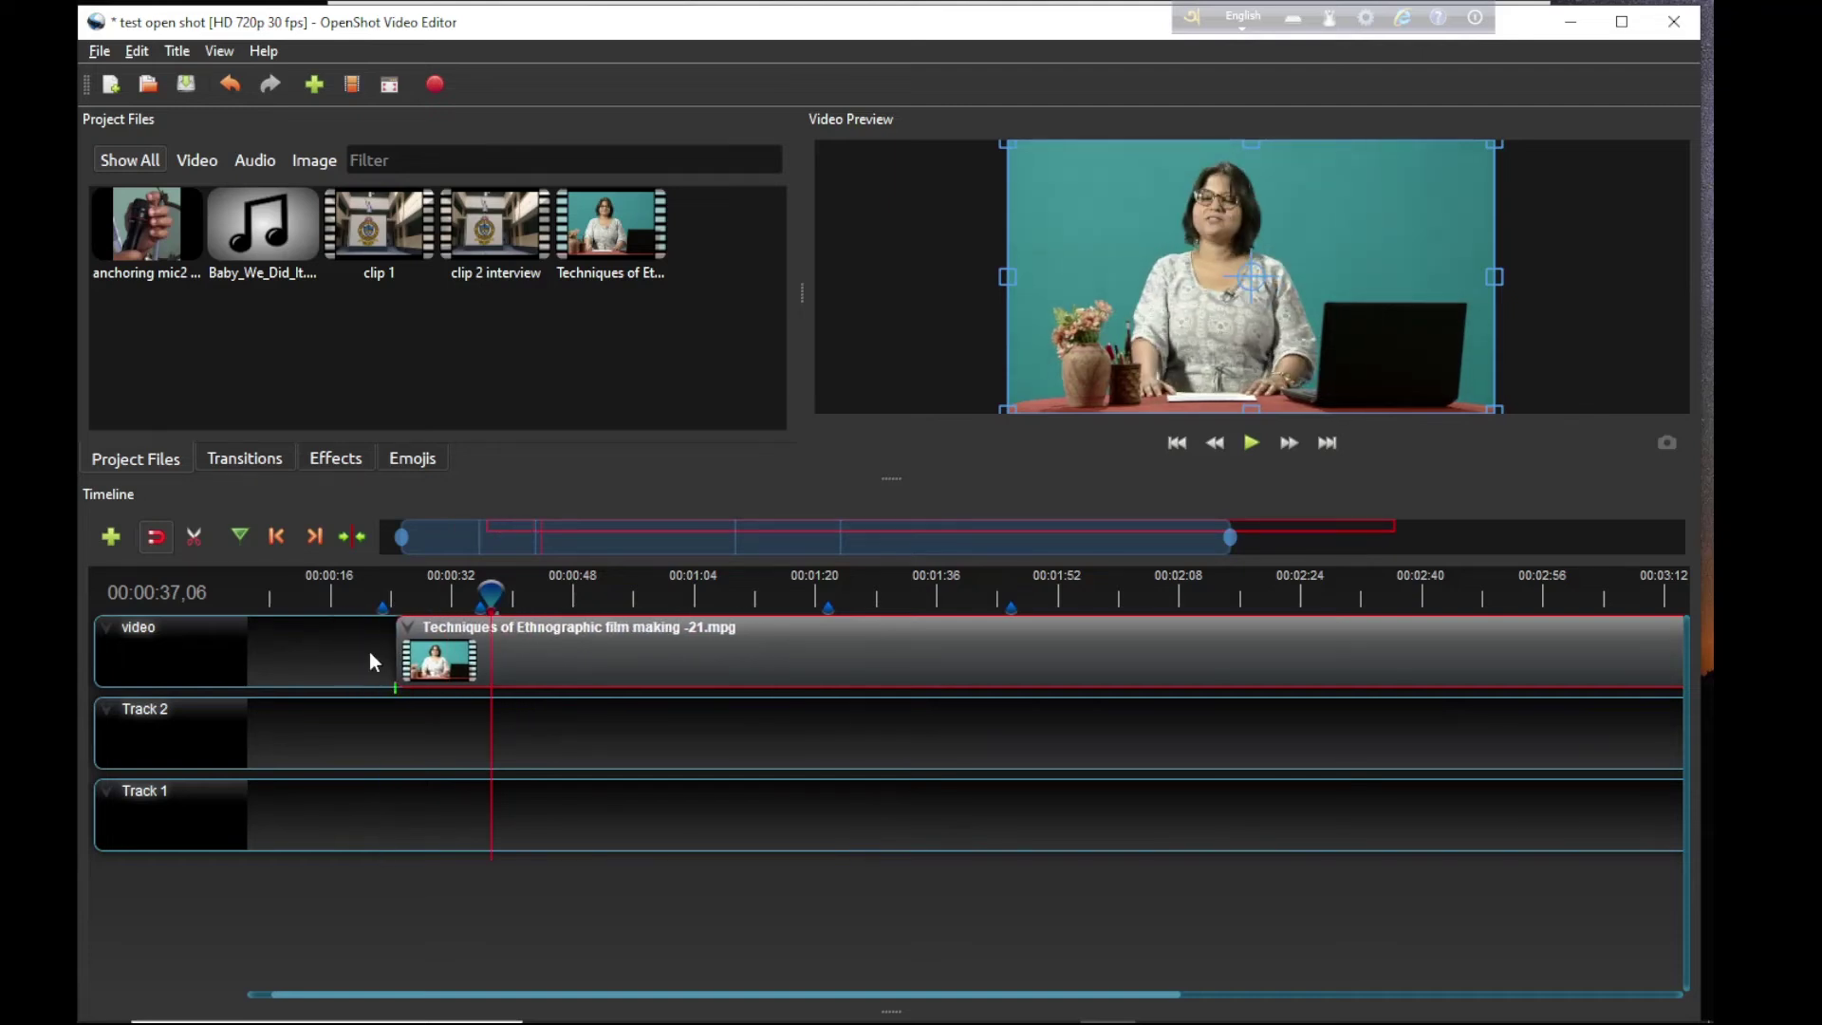
left_click_drag(567, 633, 578, 633)
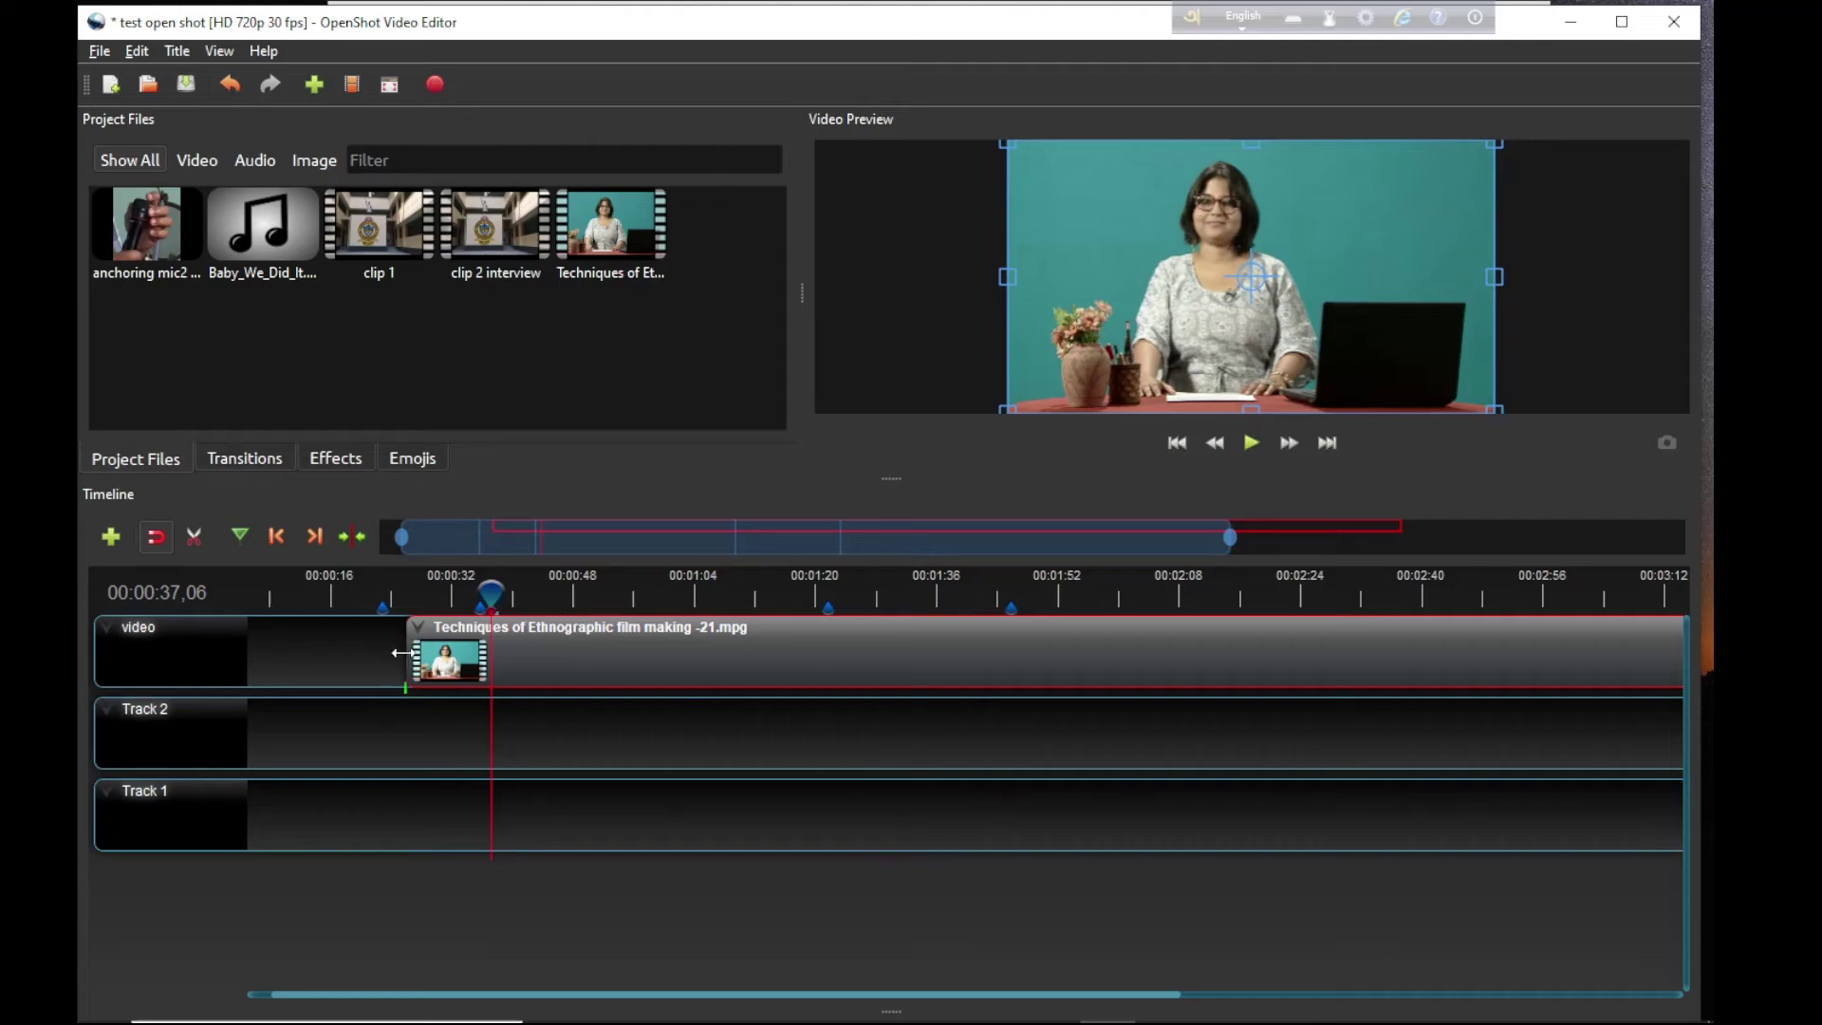
mouse_move(400, 652)
left_mouse_down()
mouse_move(370, 651)
mouse_move(401, 653)
left_mouse_up()
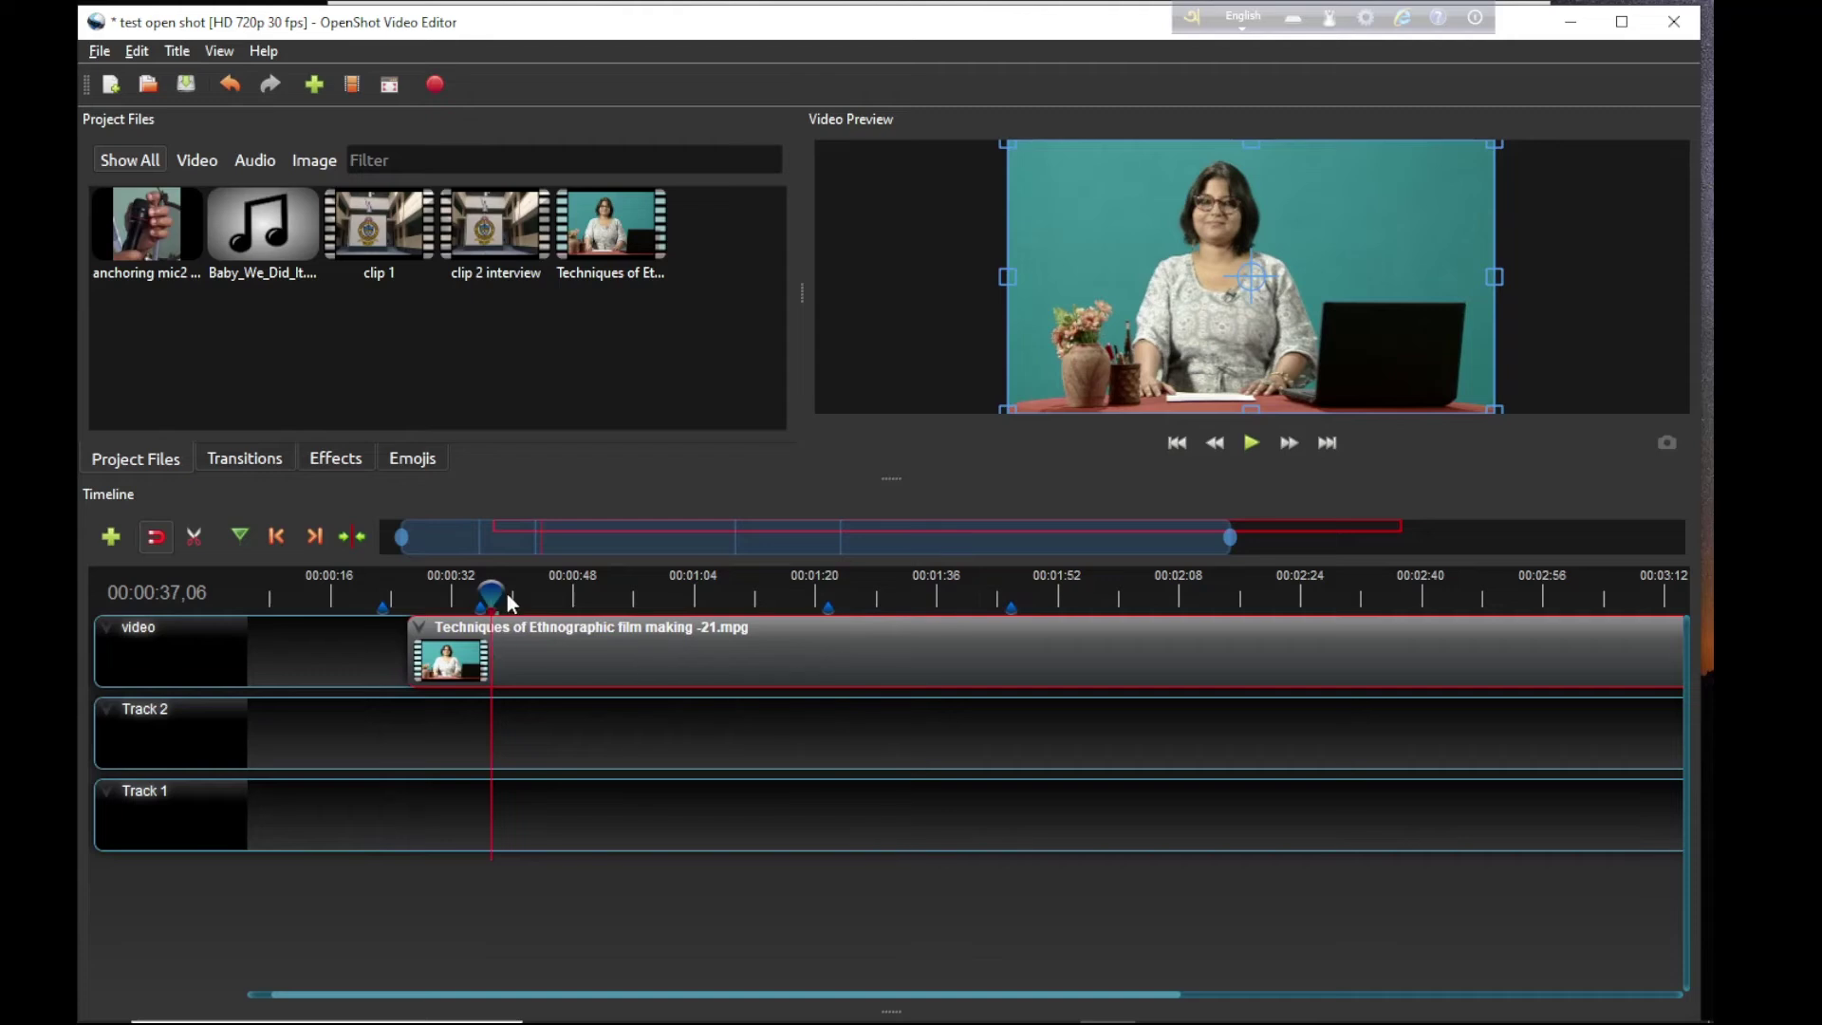
Step: Play the clip from its start and step frame by frame around 00:00:52 to find the exact cut point
left_click_drag(489, 596, 411, 592)
key("space")
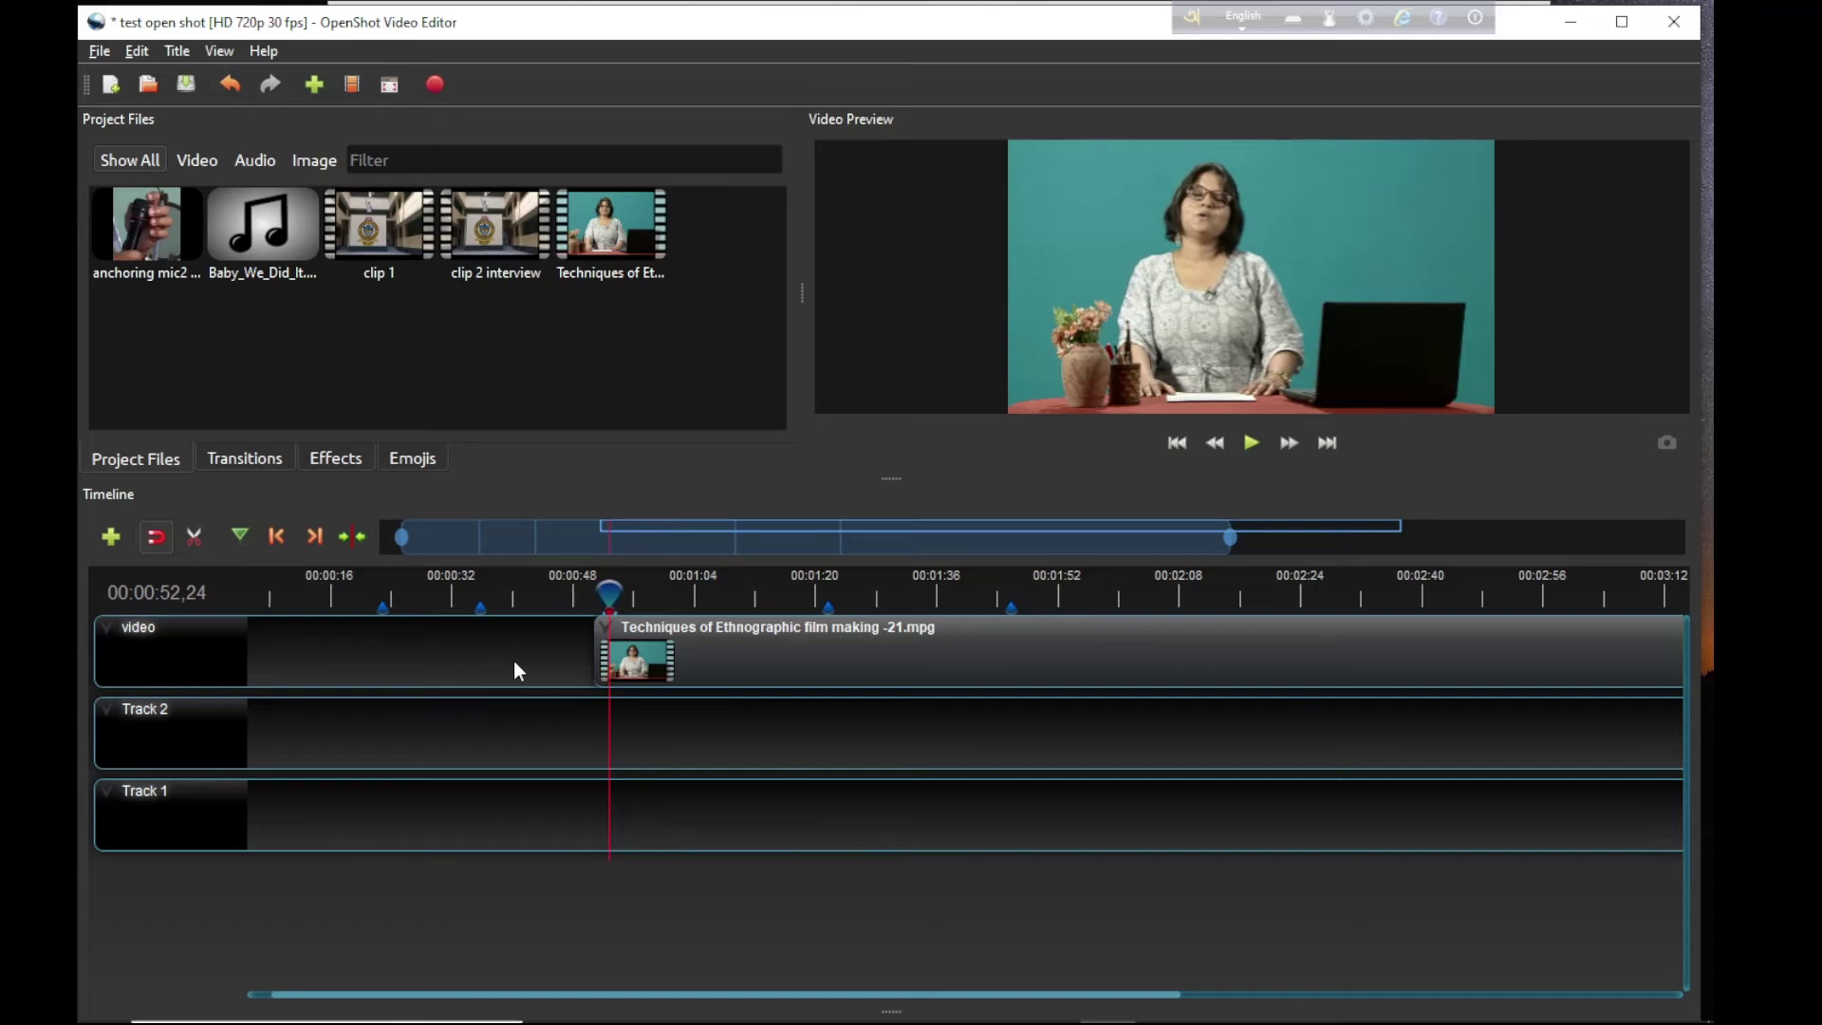
key("Left")
key("Left")
key("Left")
key("Left")
key("Left")
key("Left")
key("Right")
key("Right")
key("Left")
key("Left")
key("Left")
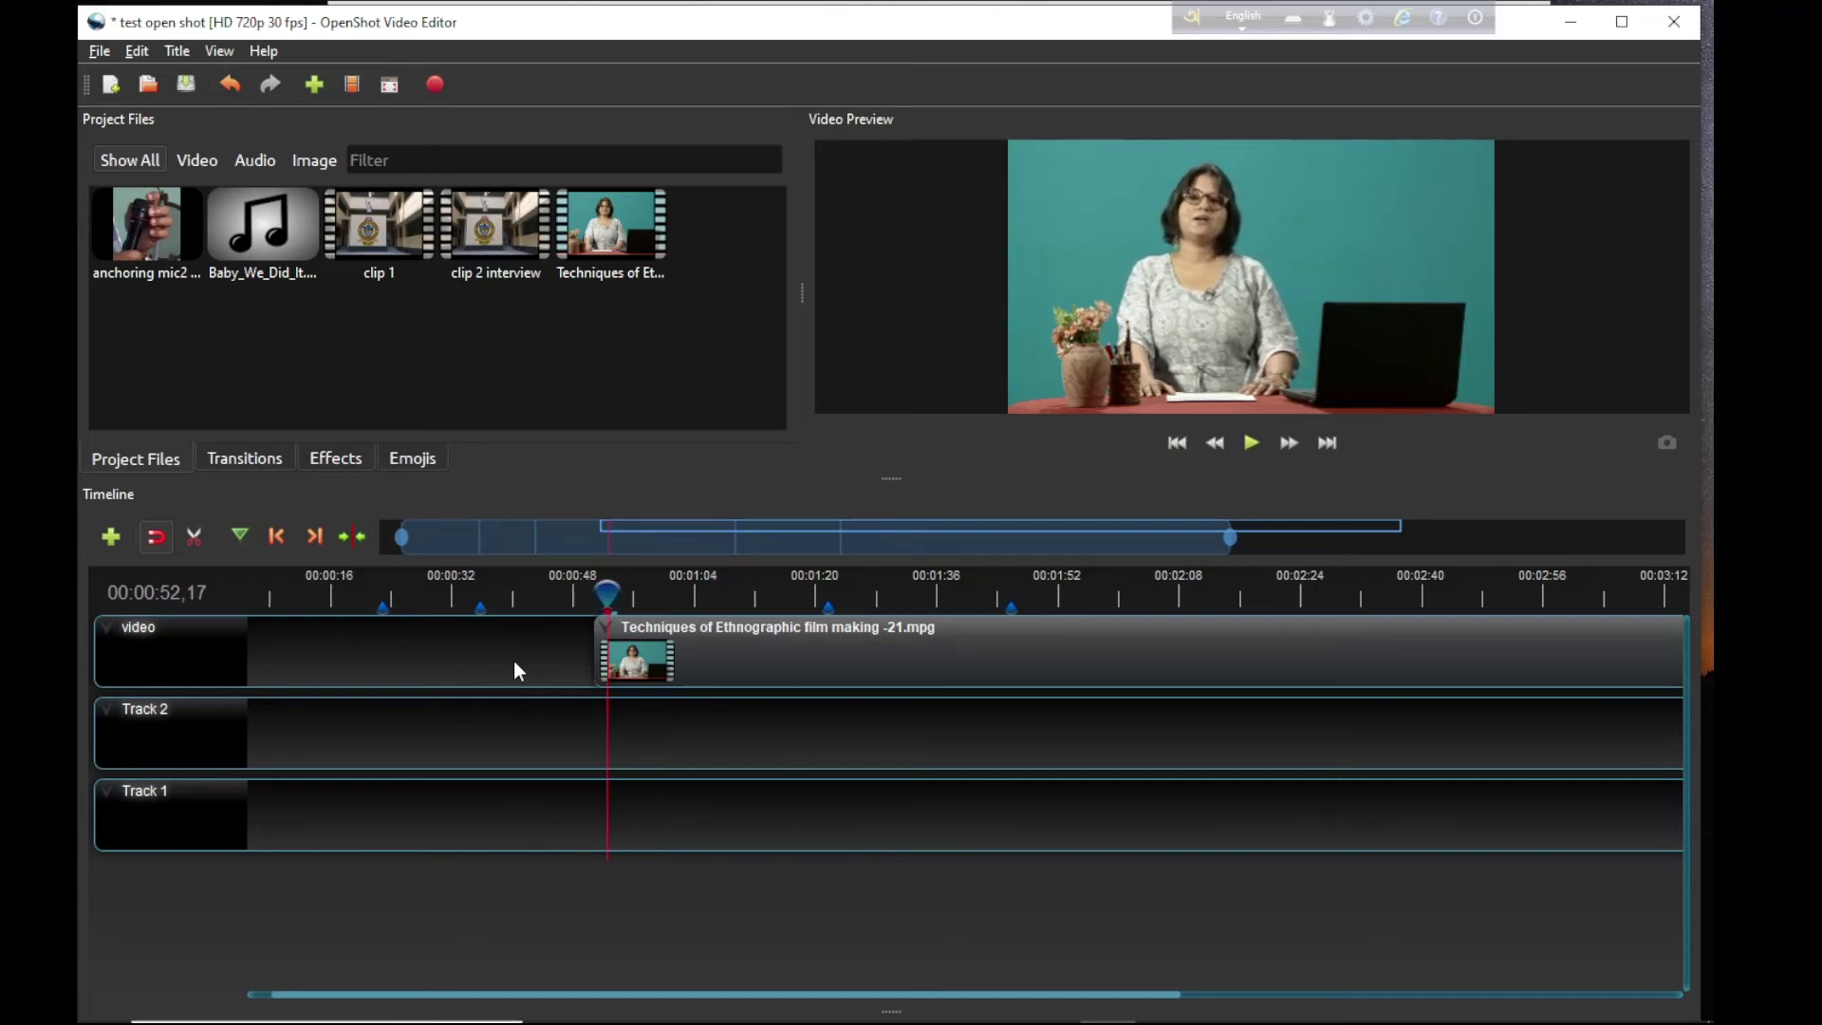
key("ctrl+s")
key("Left")
key("Left")
key("Left")
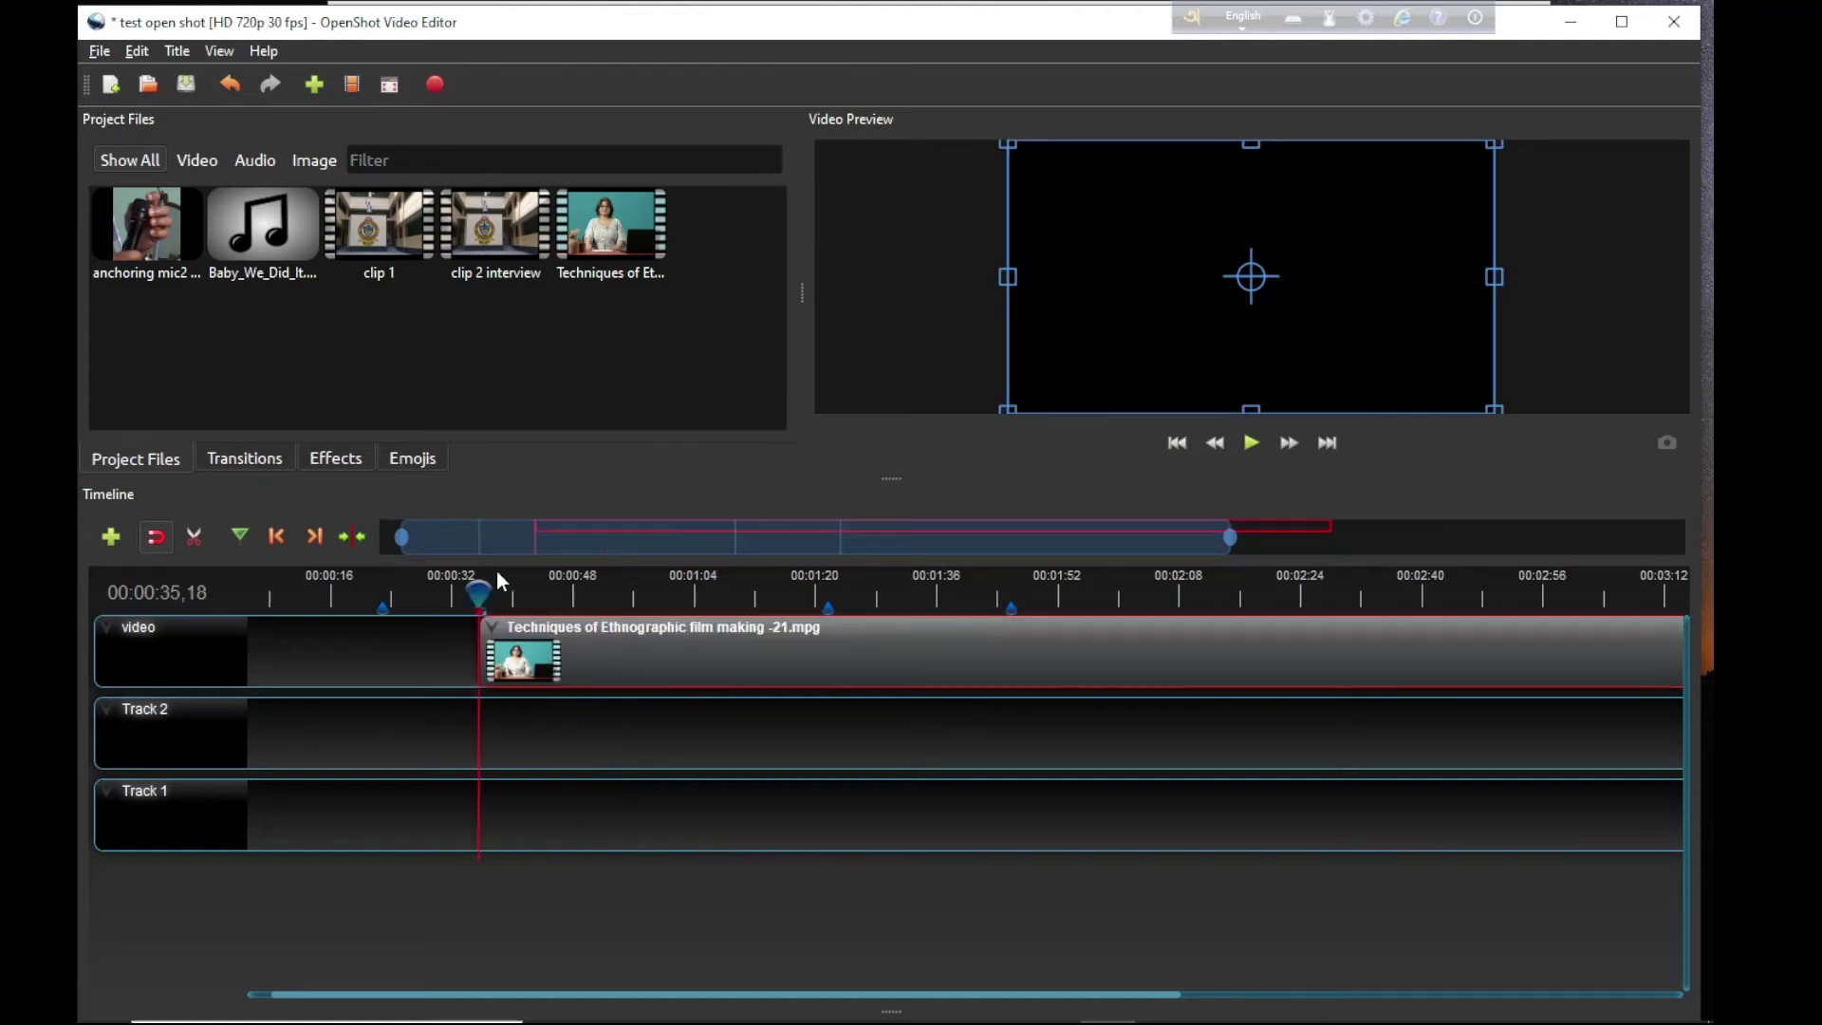
Step: Play the clip from its start at about 00:00:36 and slice it at about 00:01:04
key("space")
key("space")
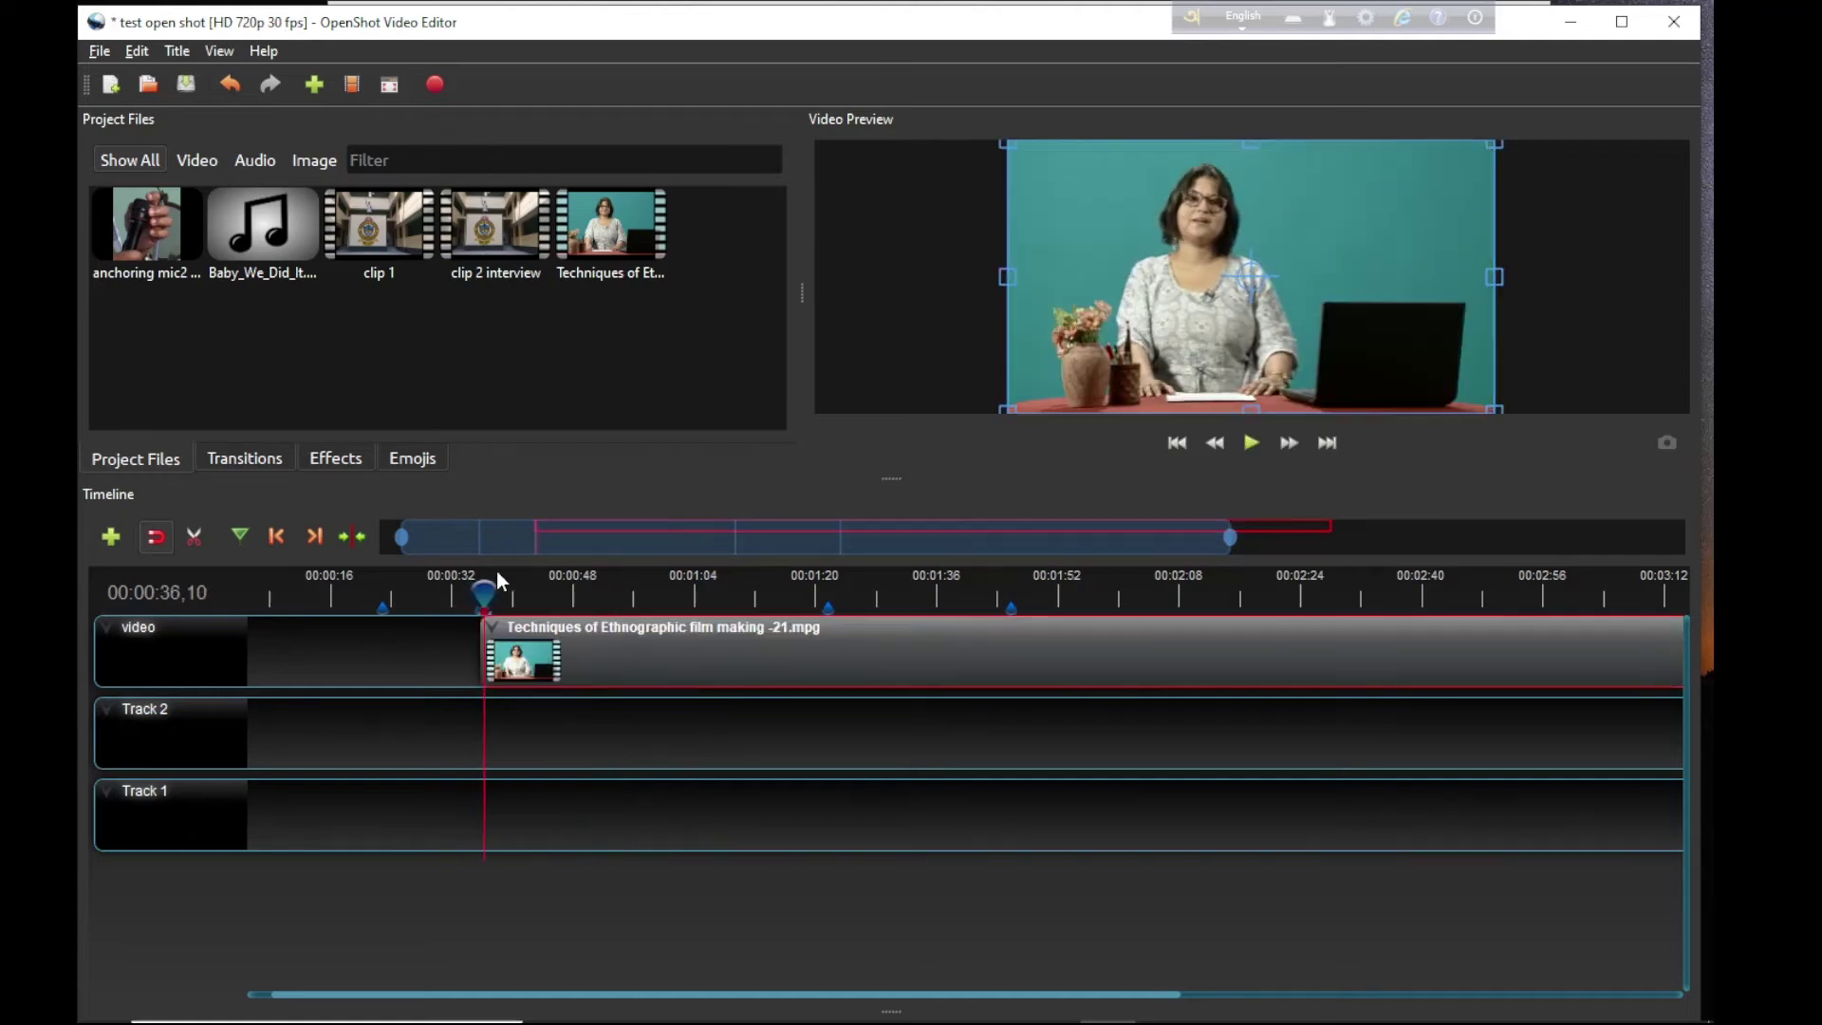
mouse_move(484, 595)
left_mouse_down()
mouse_move(468, 602)
mouse_move(483, 604)
left_mouse_up()
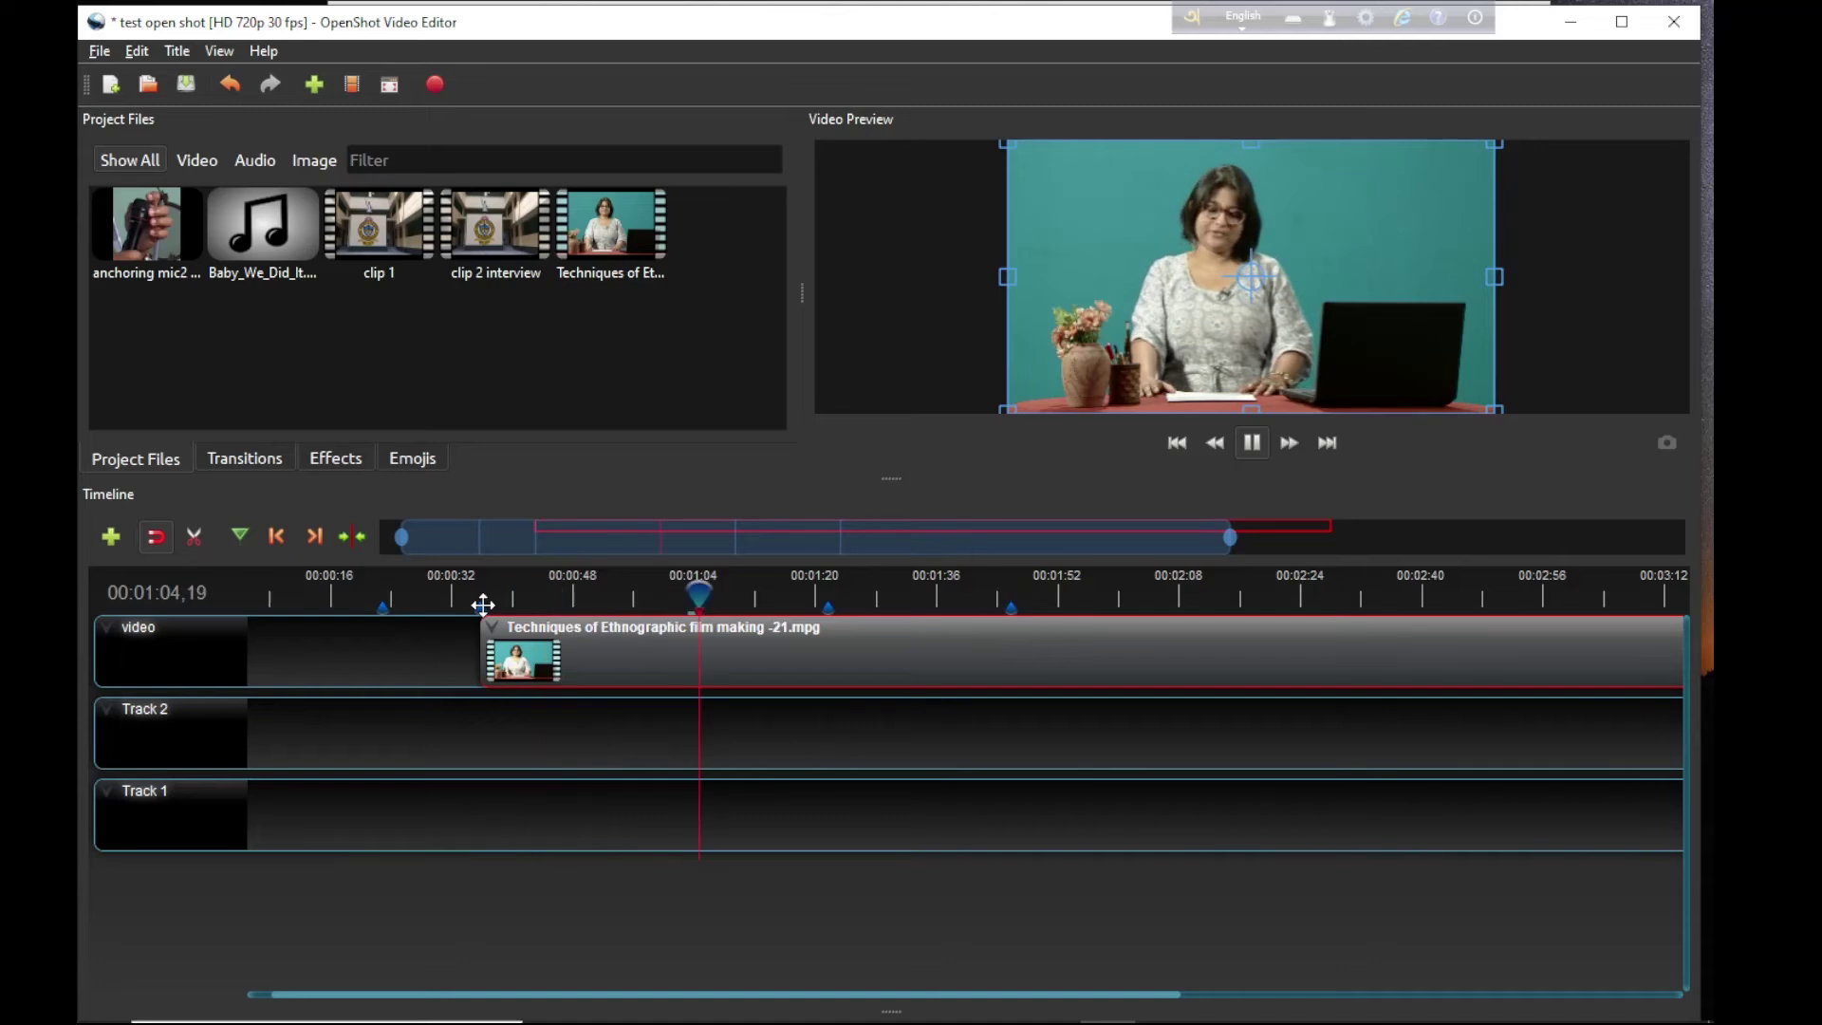
key("space")
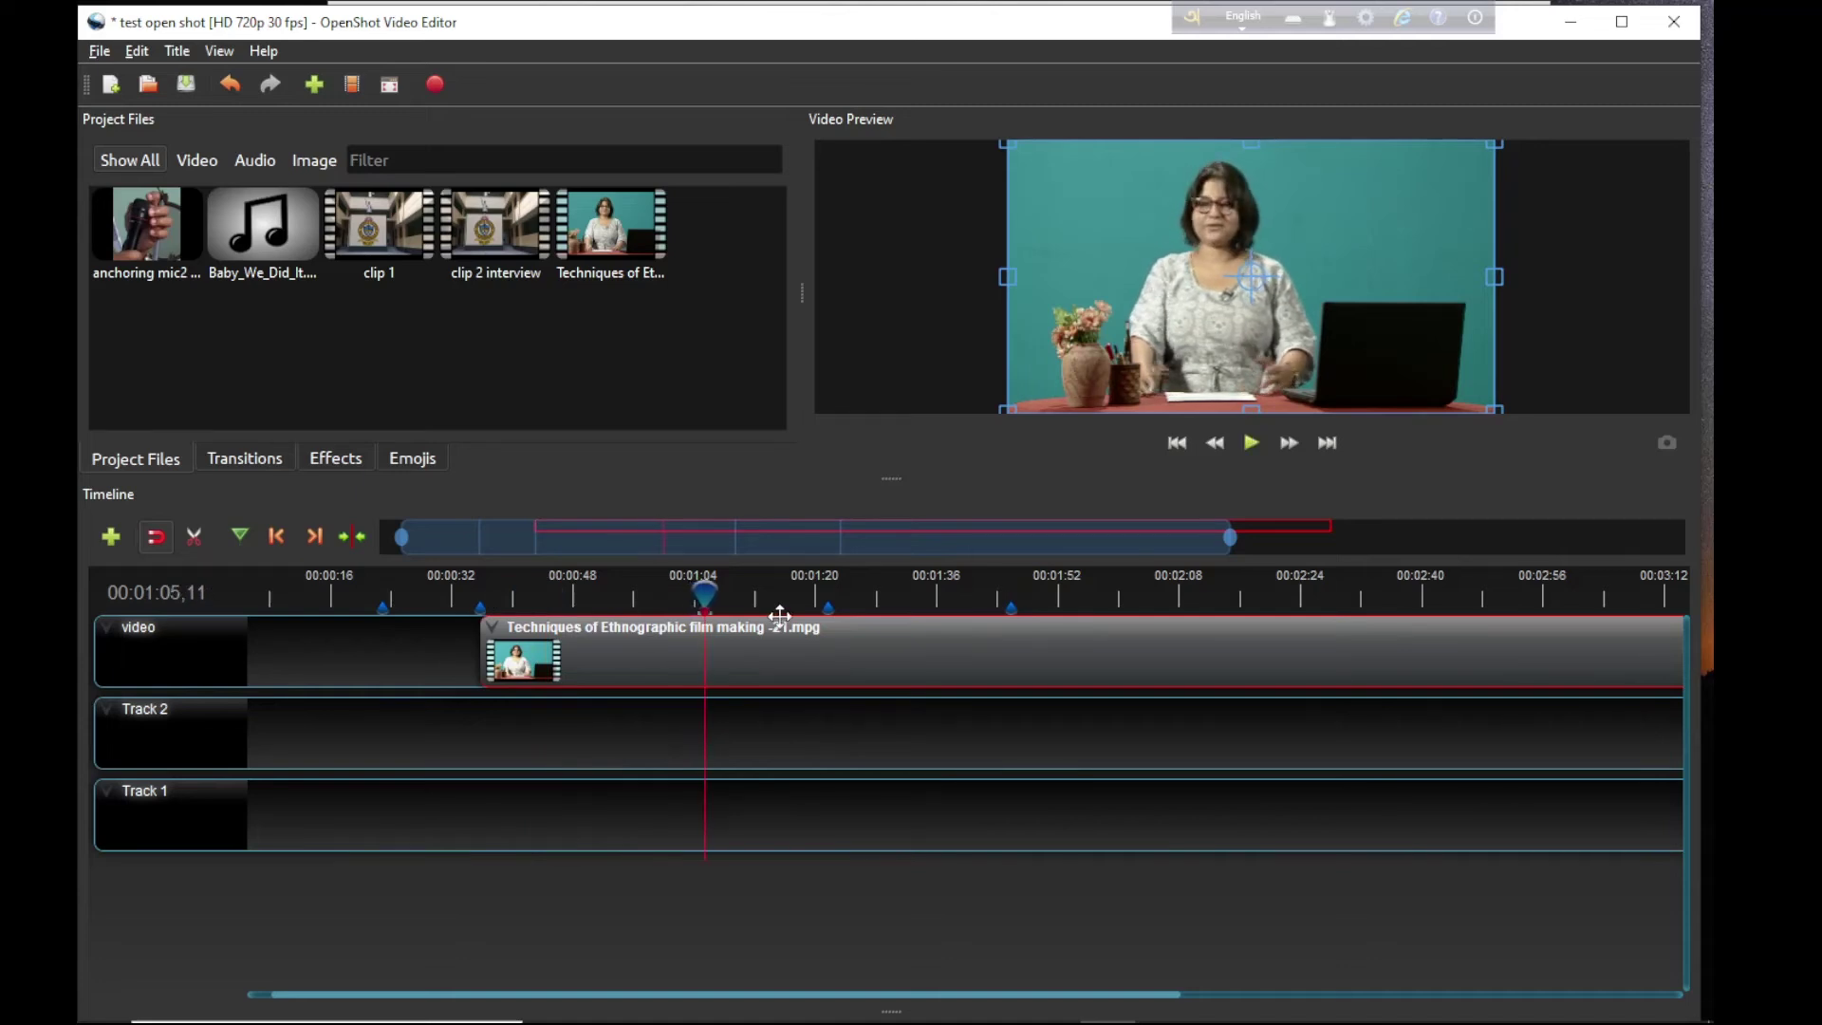
left_click_drag(707, 596, 677, 607)
key("space")
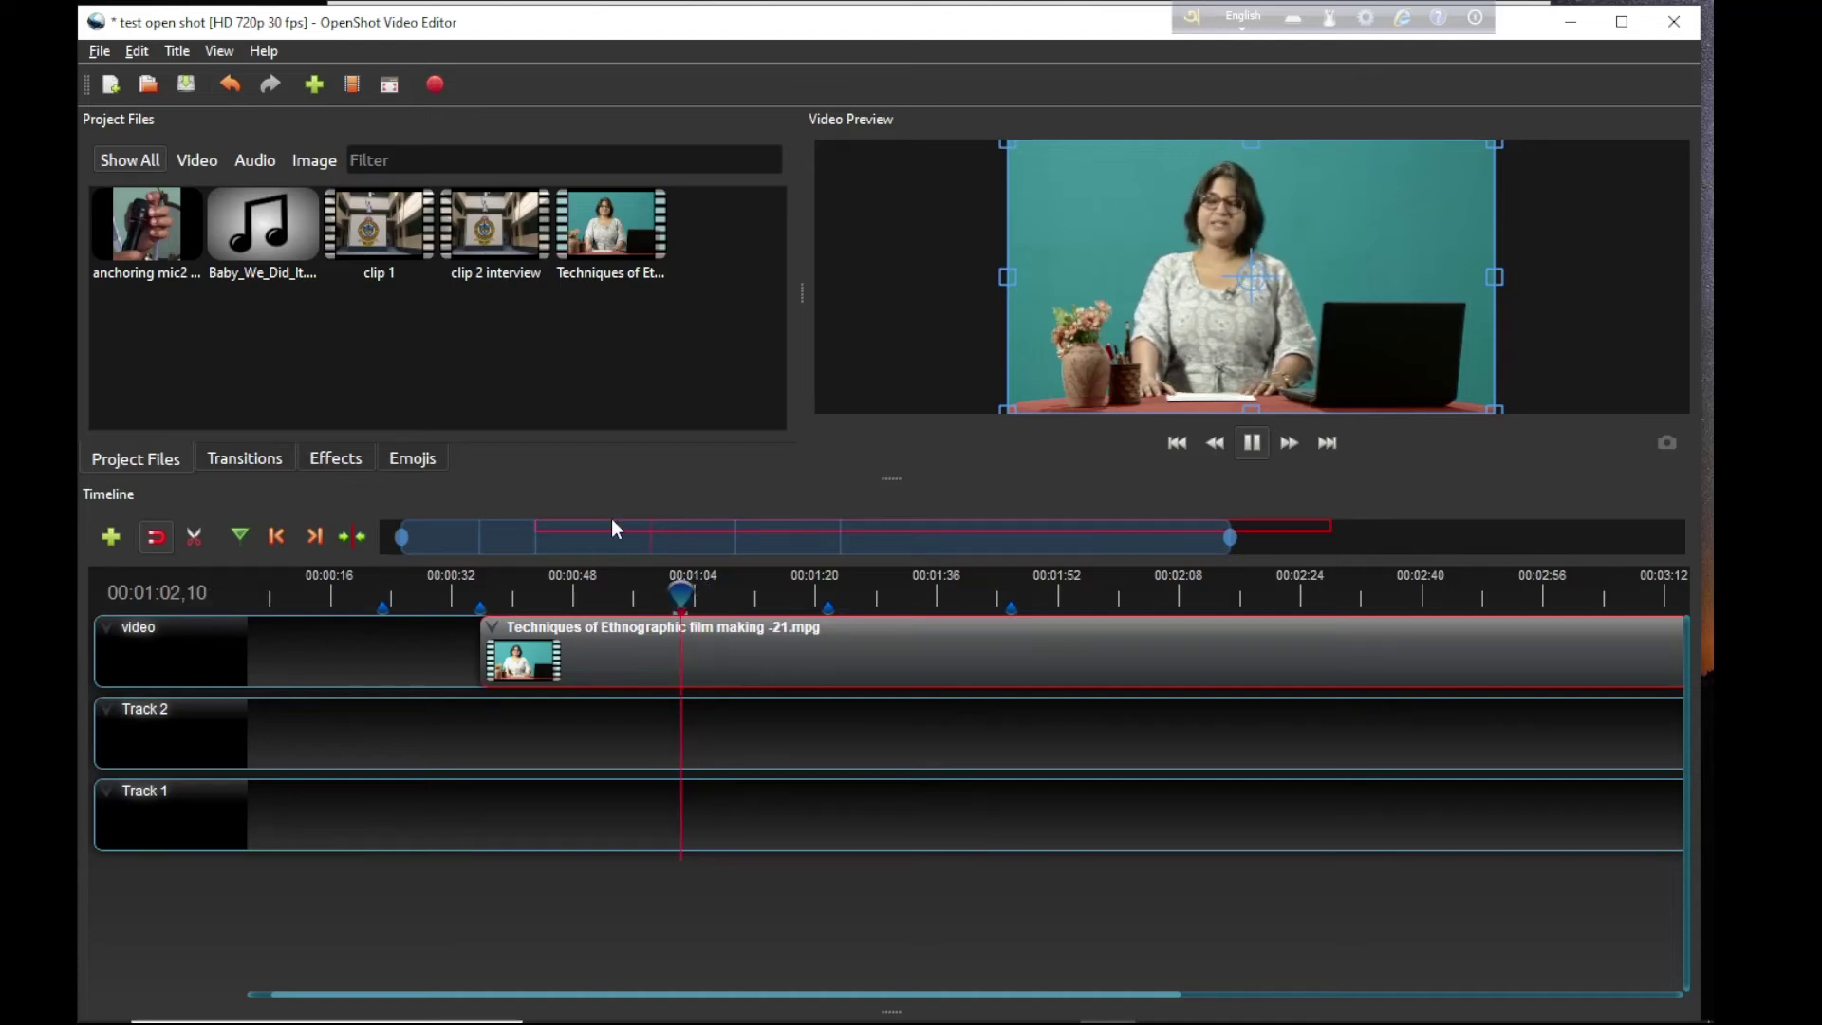
key("space")
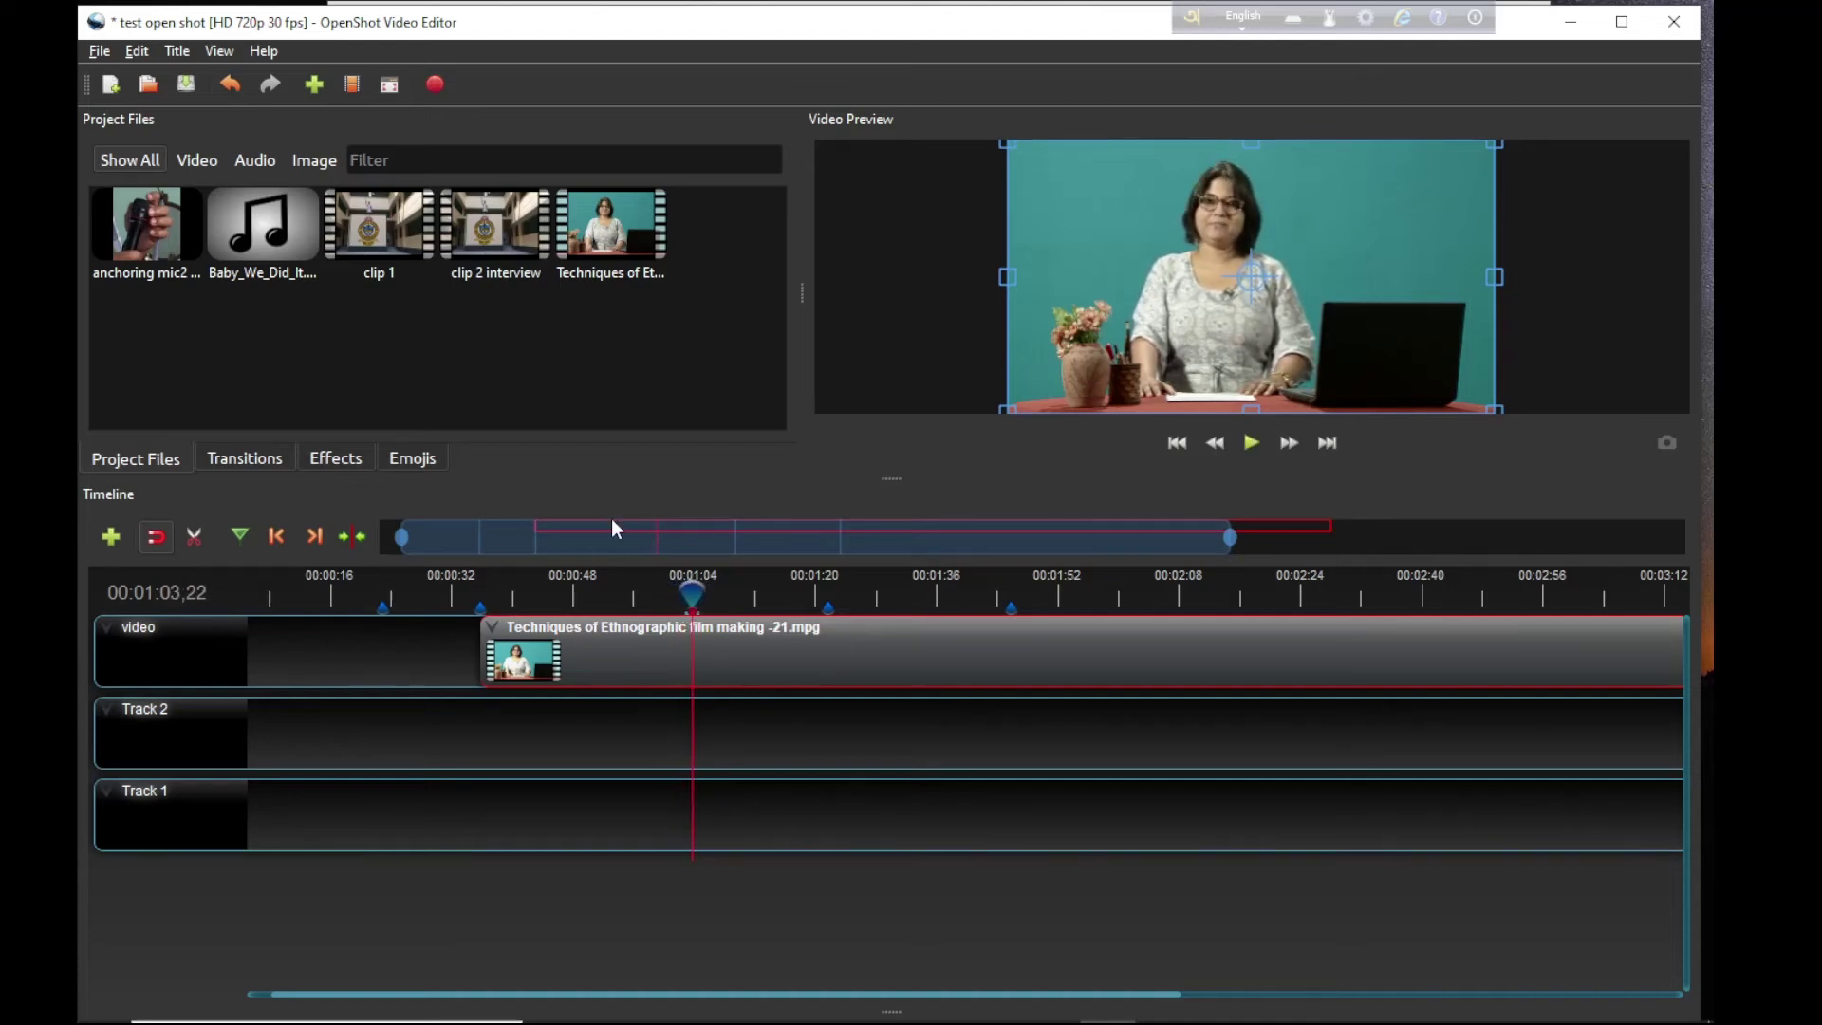
left_click(204, 541)
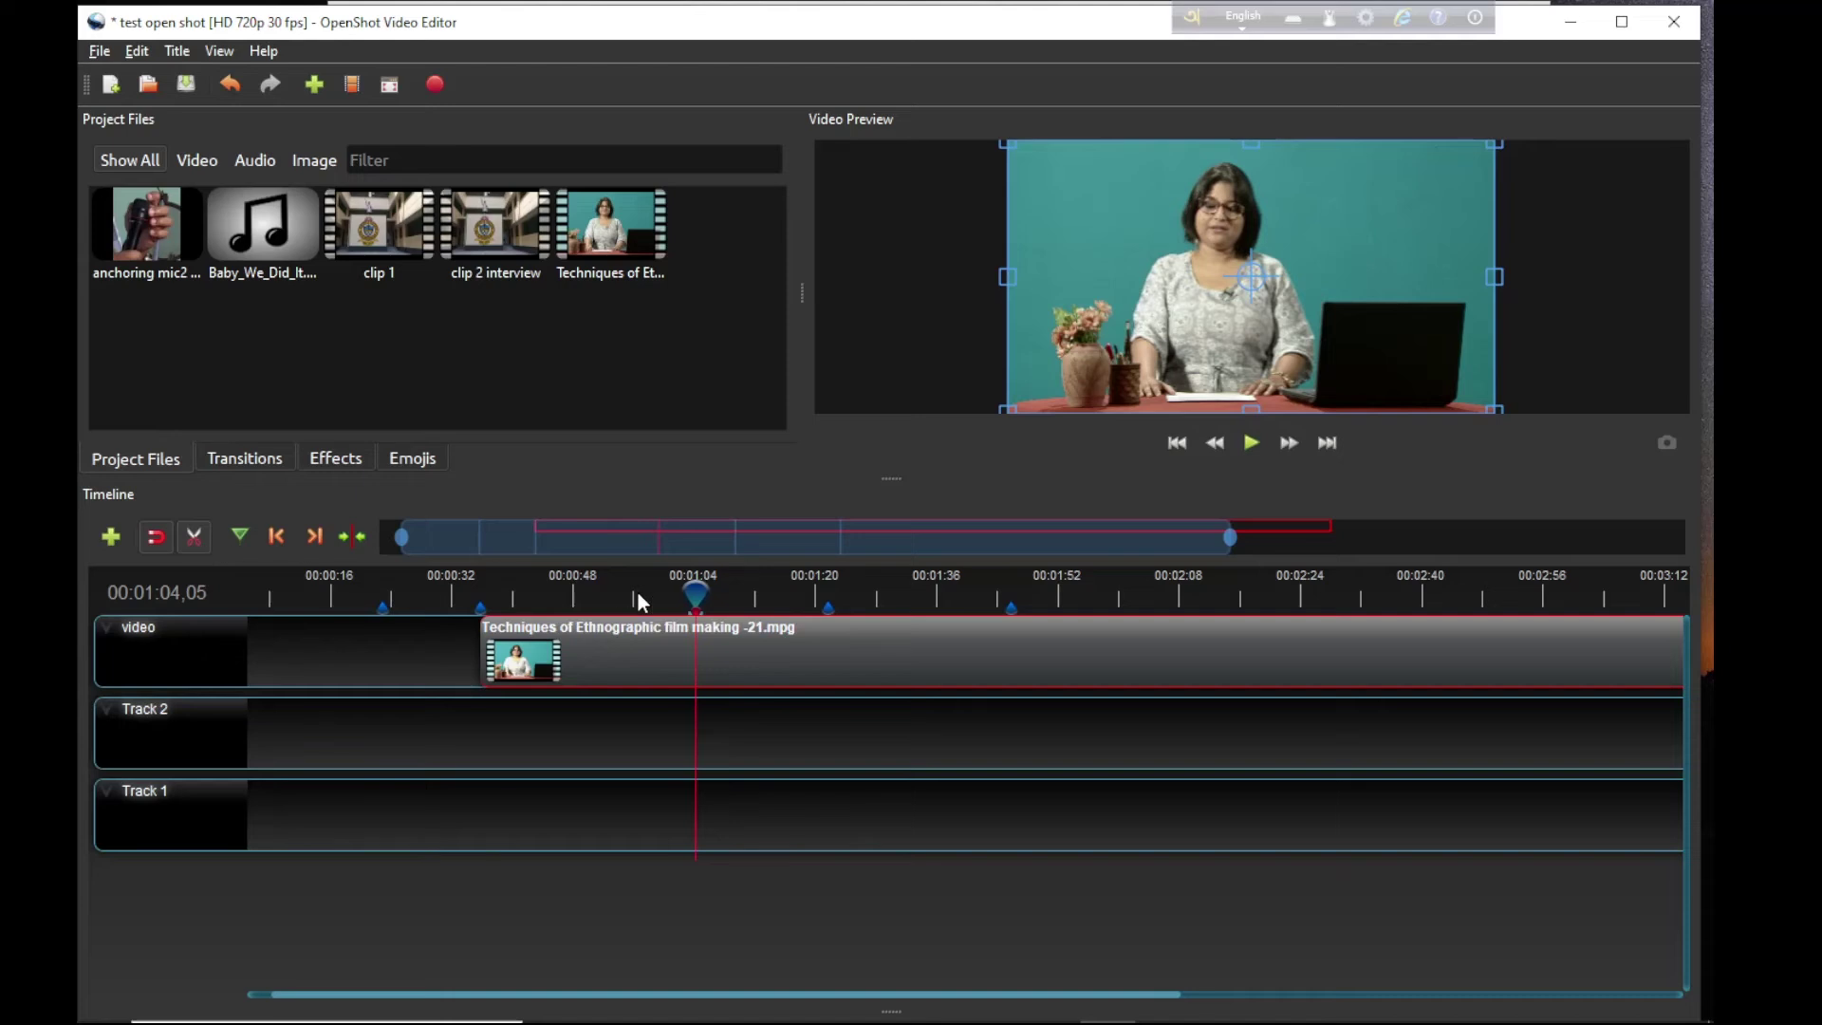
left_click(696, 645)
left_click(190, 537)
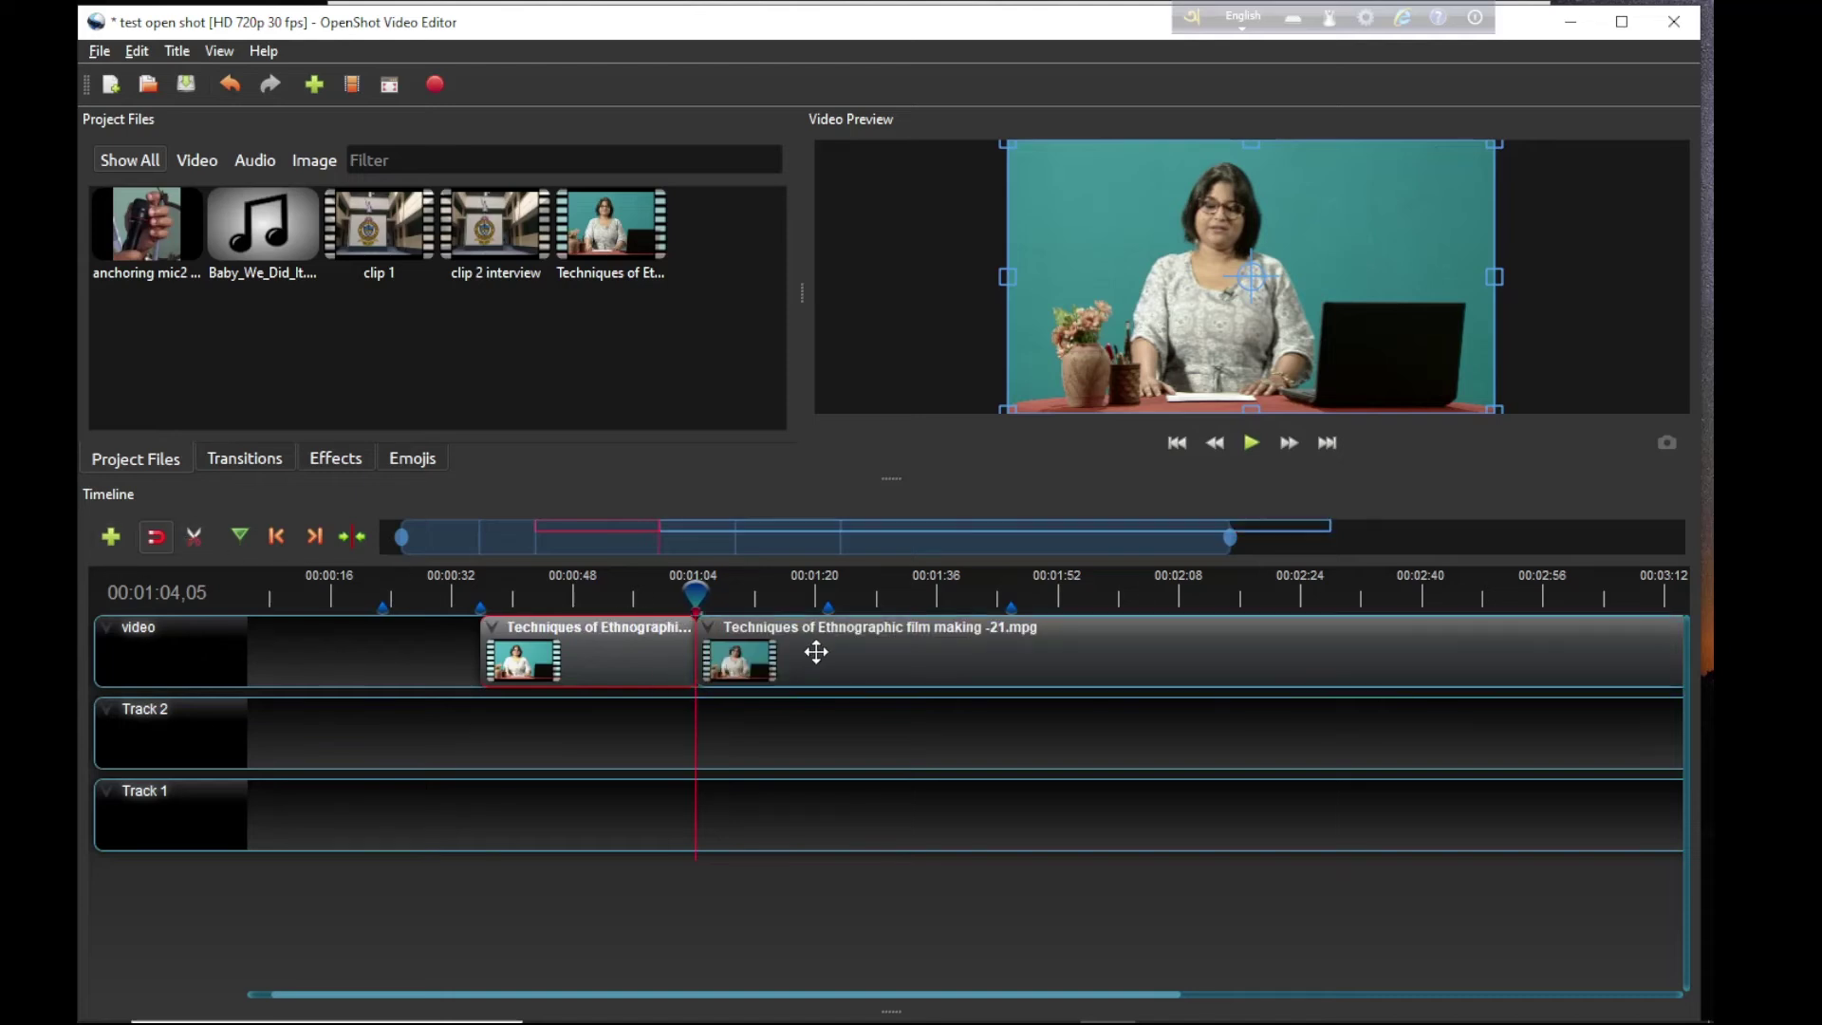
Step: Separate the two pieces on the video track, placing the second at about 00:01:39 and the first at about 00:00:30
left_click_drag(813, 651, 916, 649)
left_click_drag(596, 648, 396, 658)
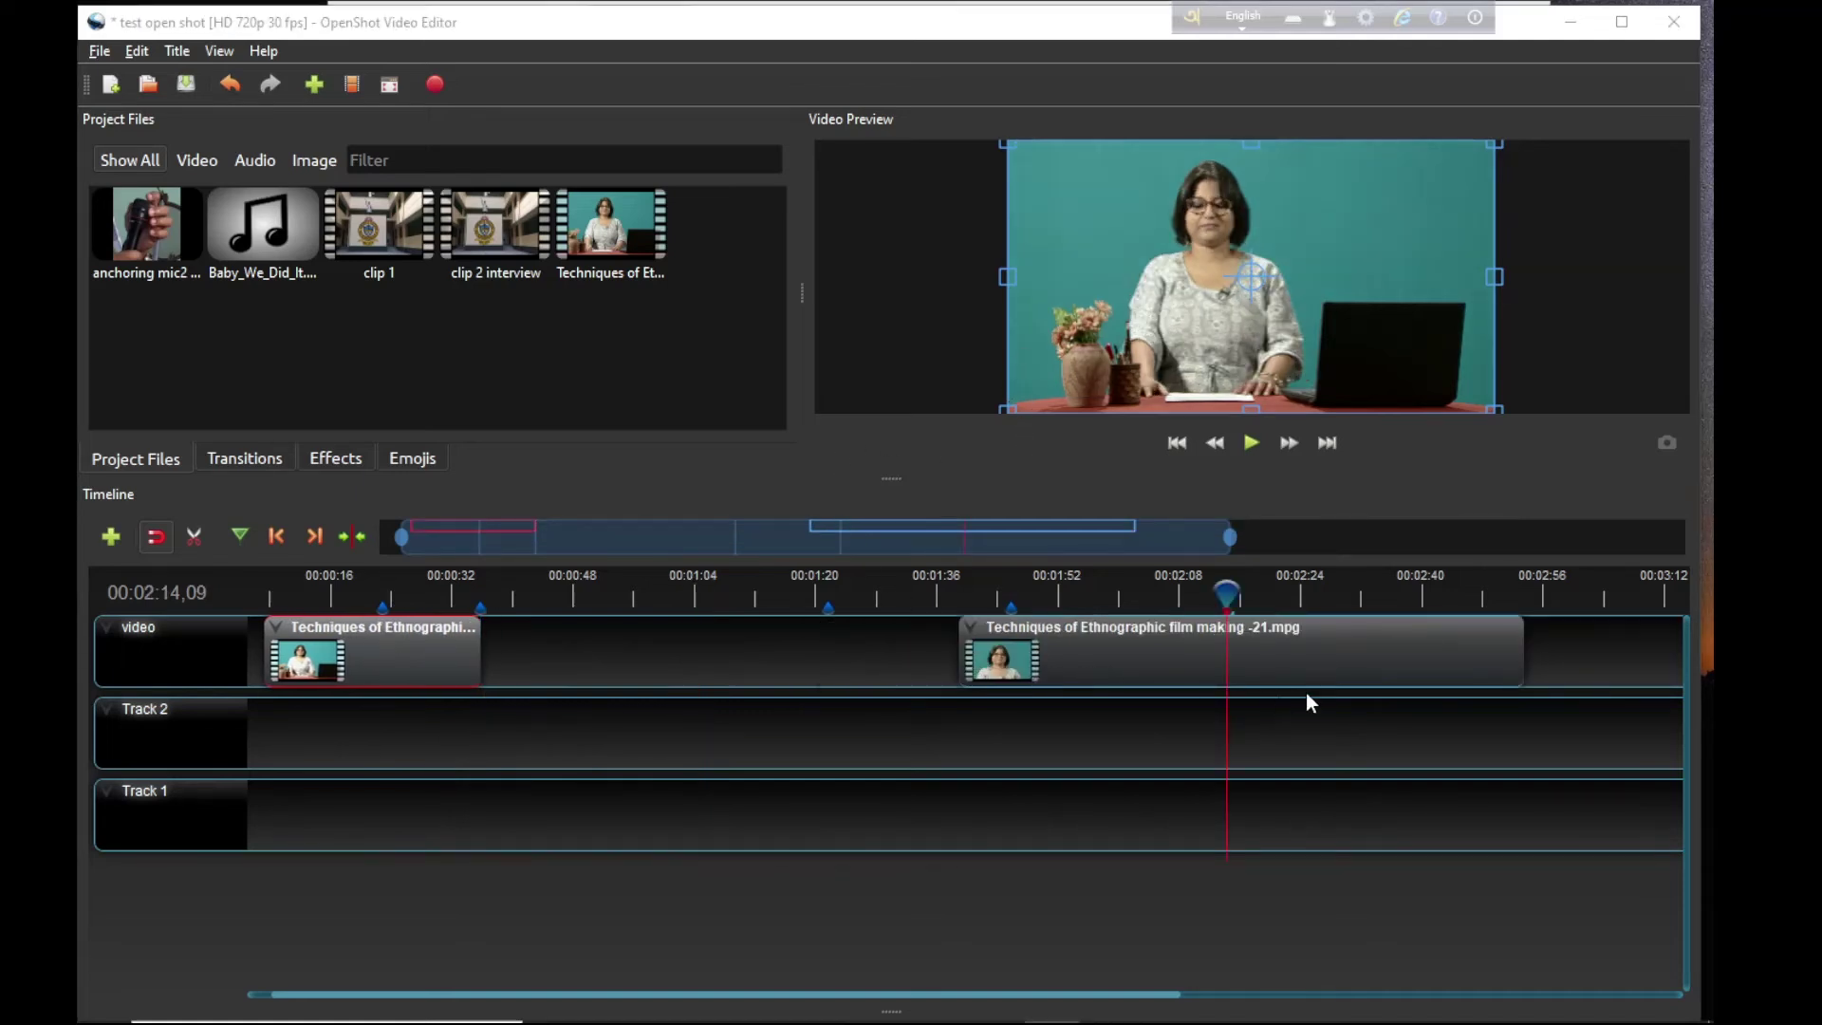
left_click_drag(391, 638, 560, 653)
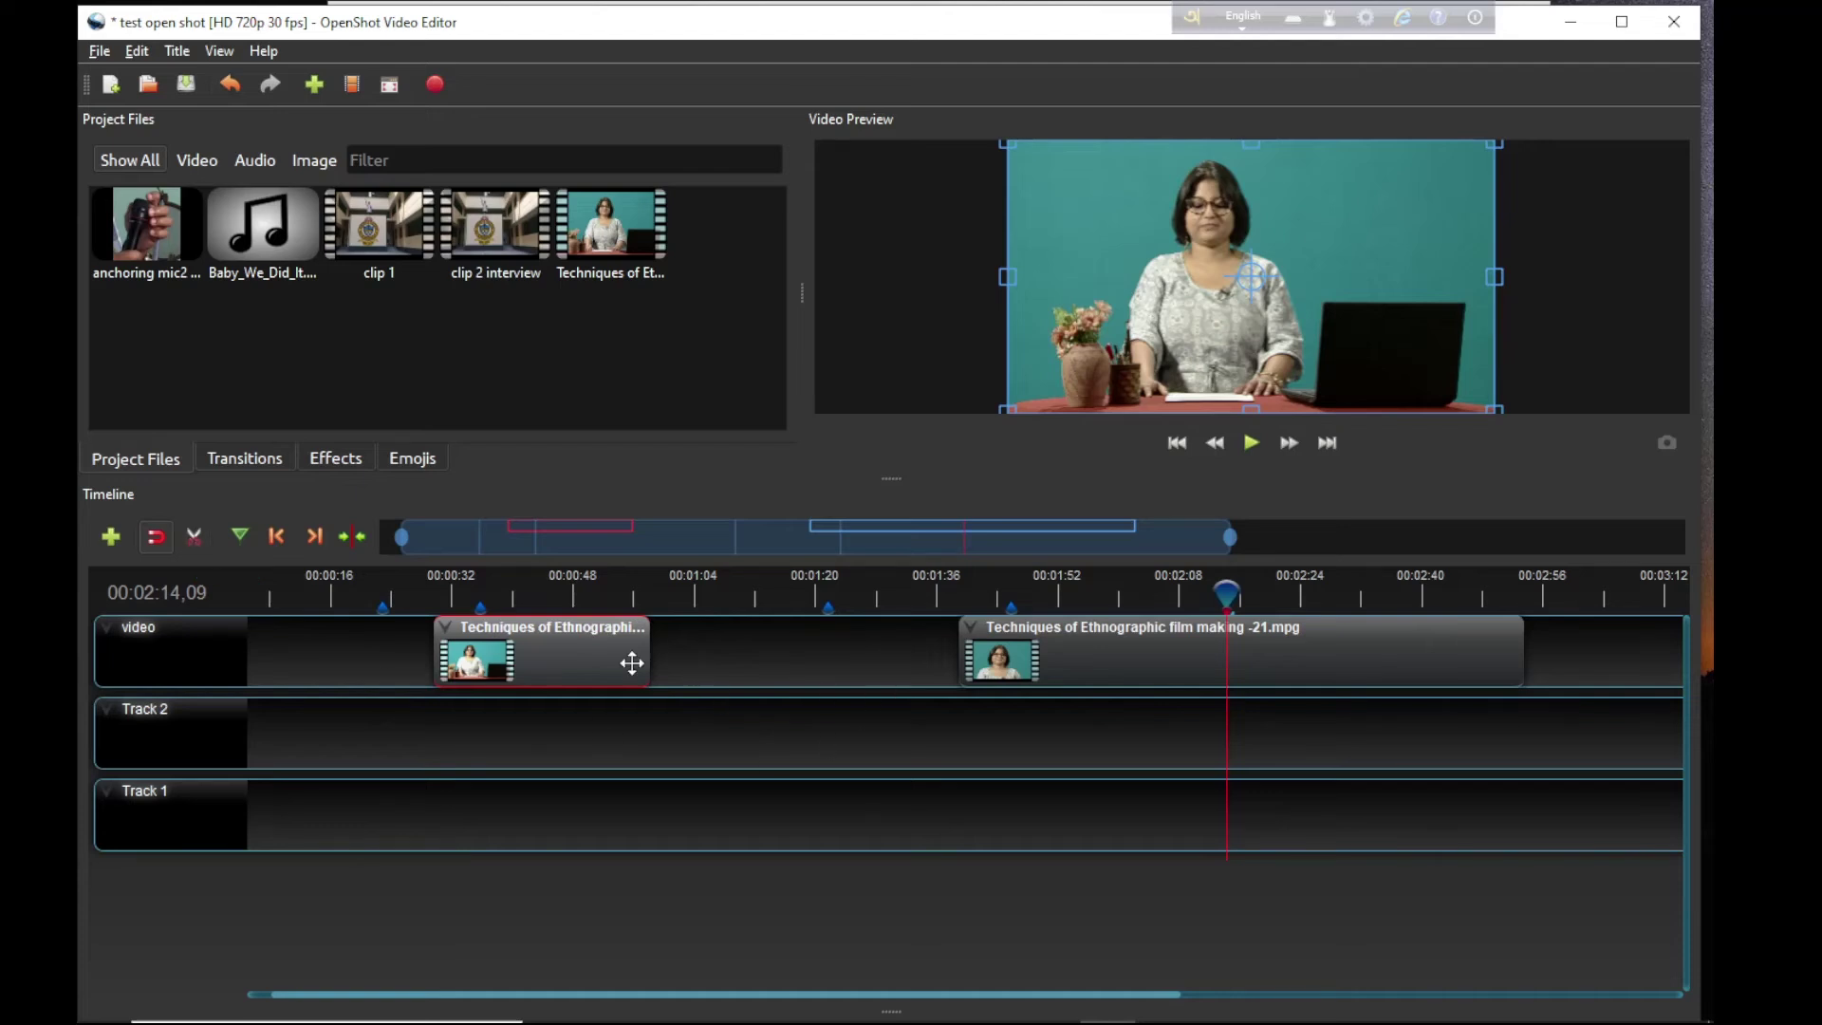
right_click(551, 649)
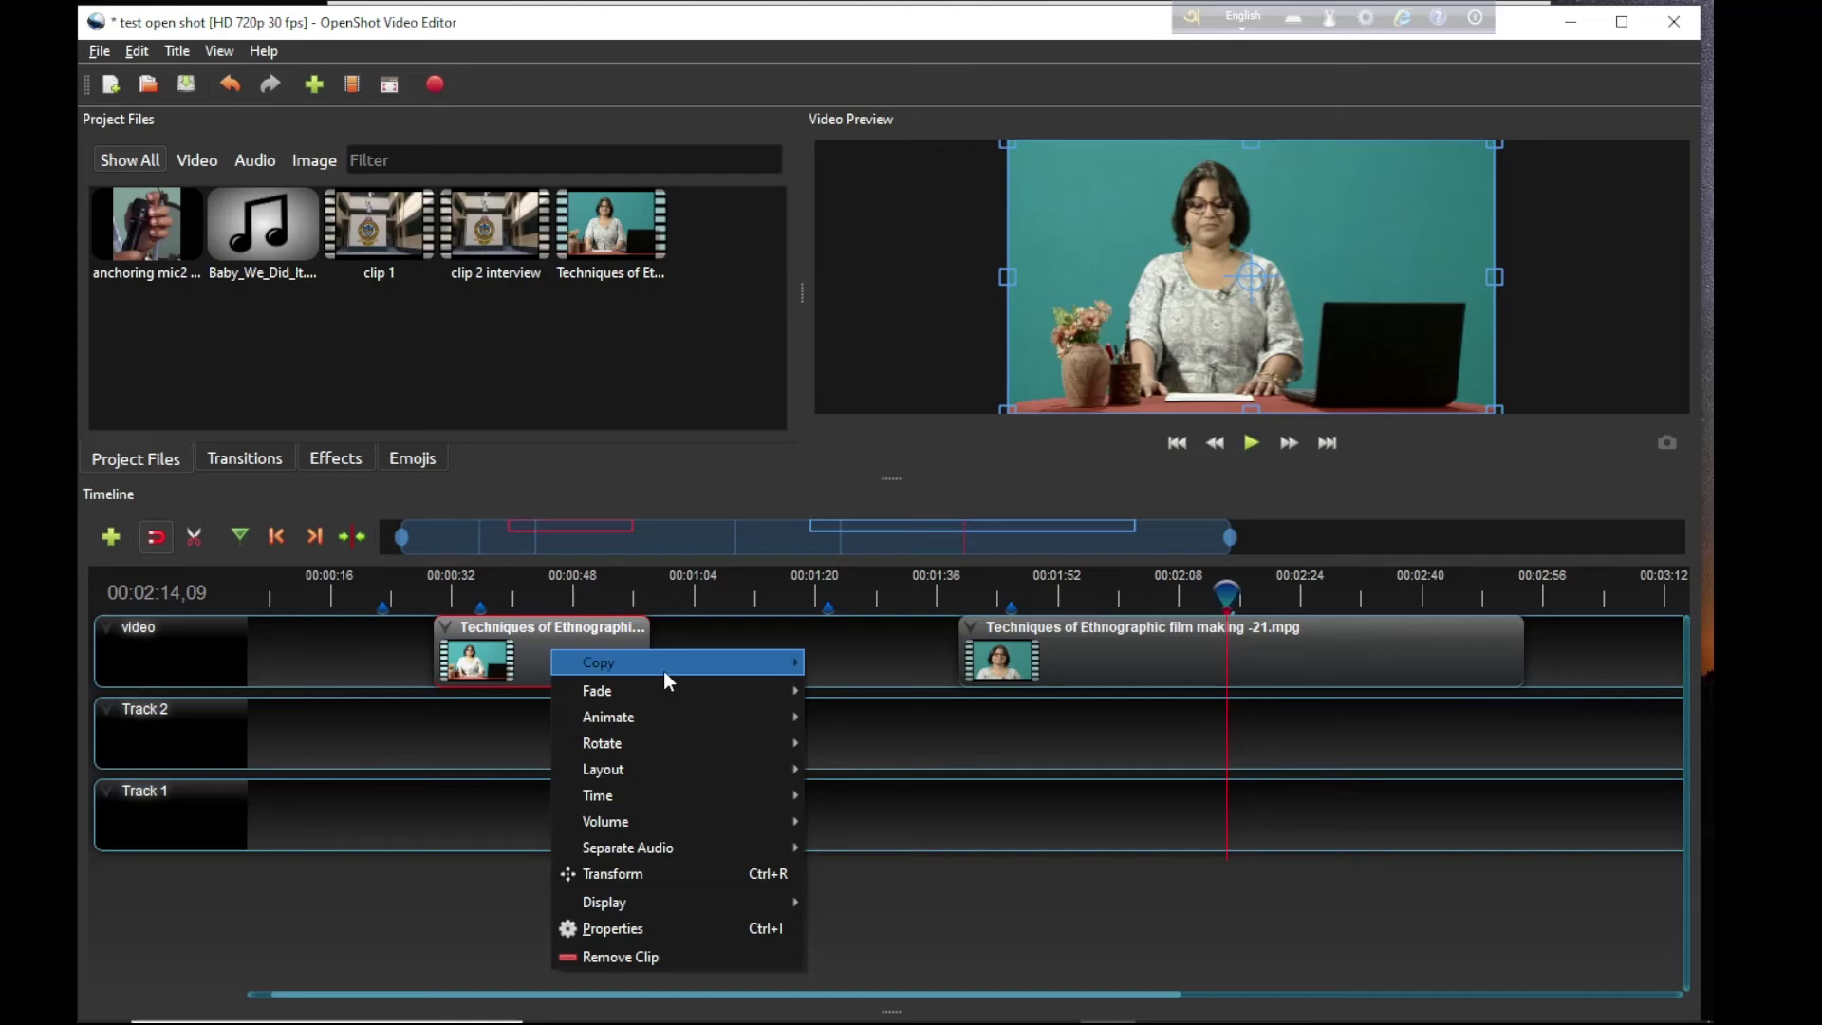
mouse_move(566, 659)
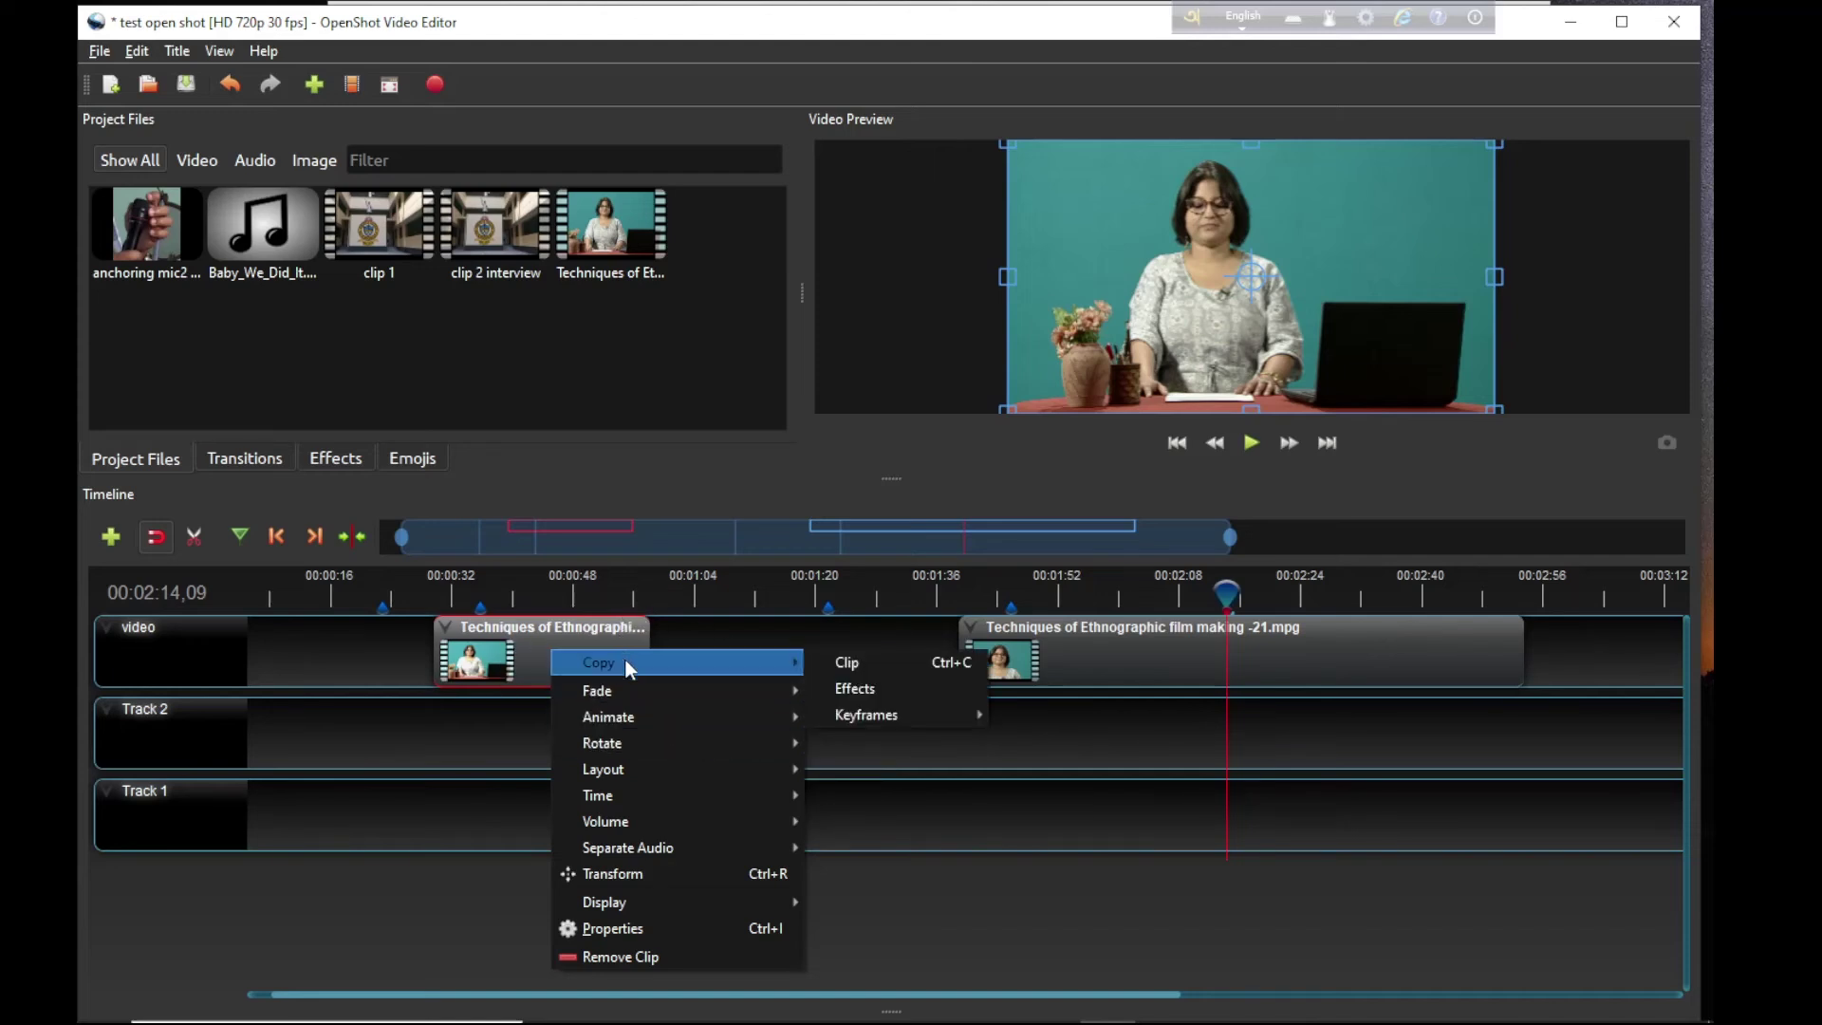
mouse_move(618, 692)
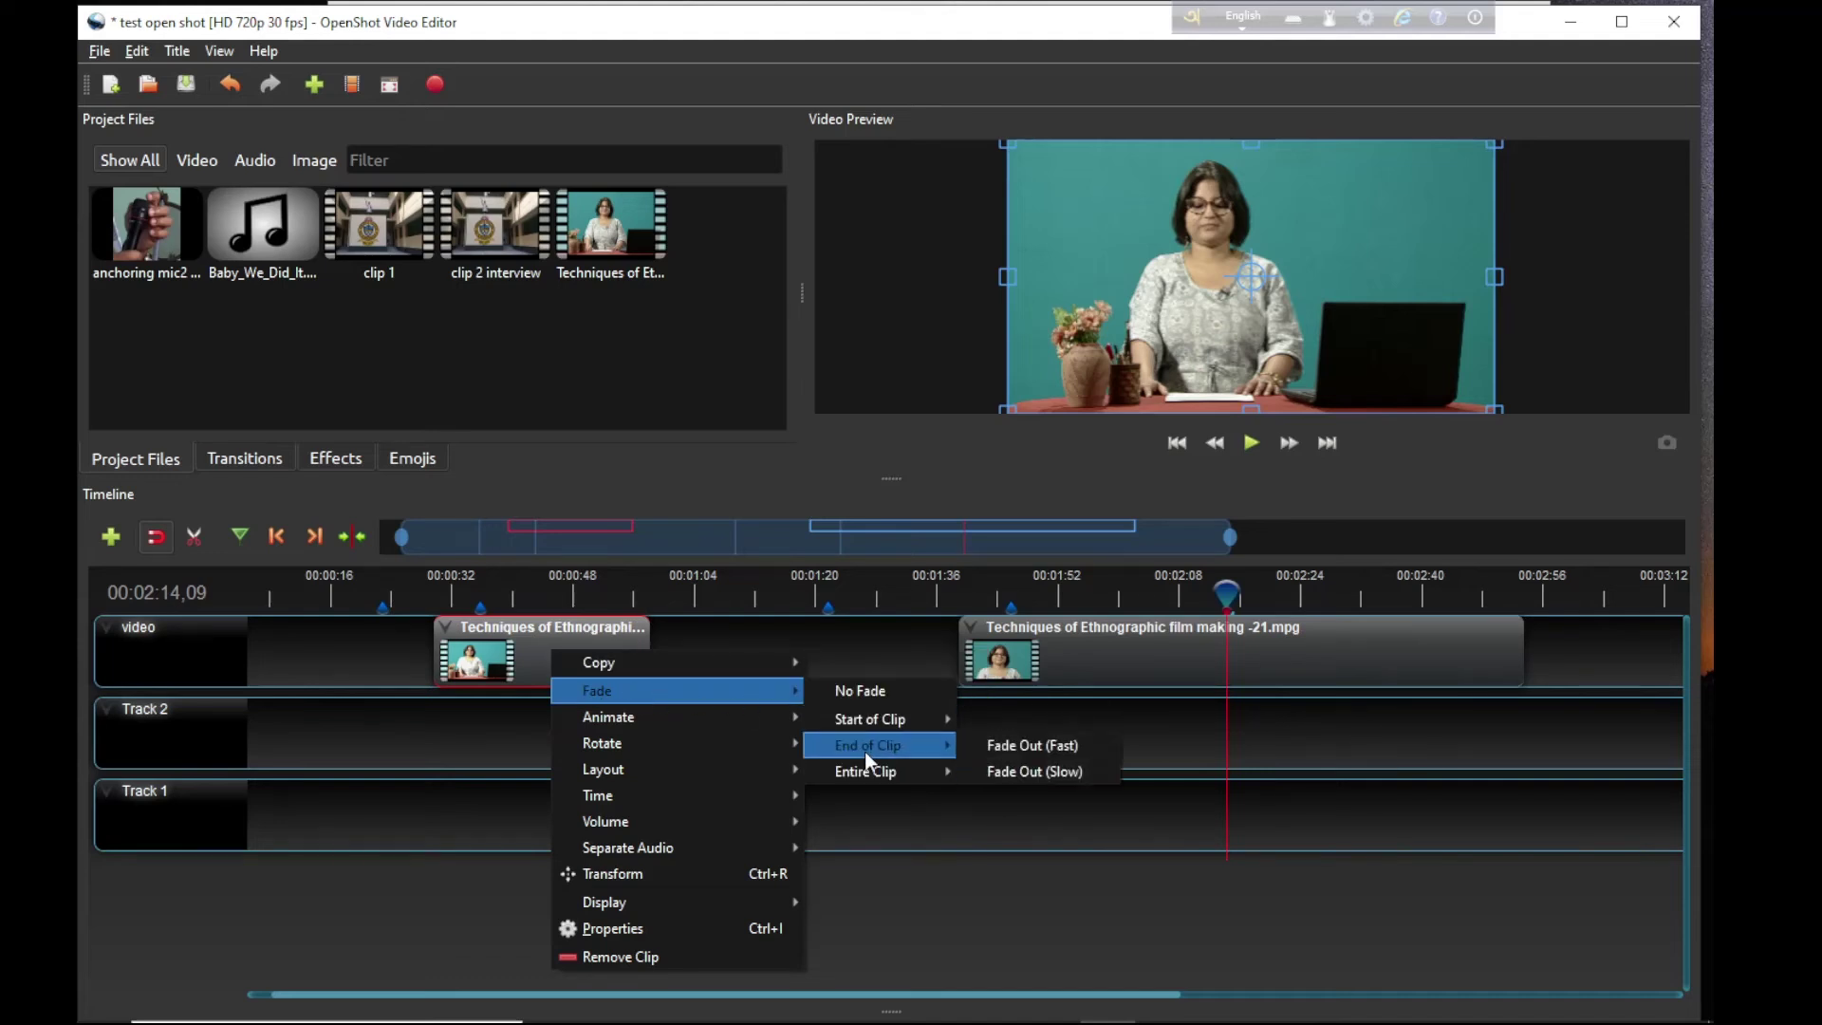
mouse_move(898, 765)
left_click(344, 657)
Step: Move the second piece directly against the end of the first and apply Fade Out (Slow) to the end of both clips
left_click_drag(1097, 662, 783, 663)
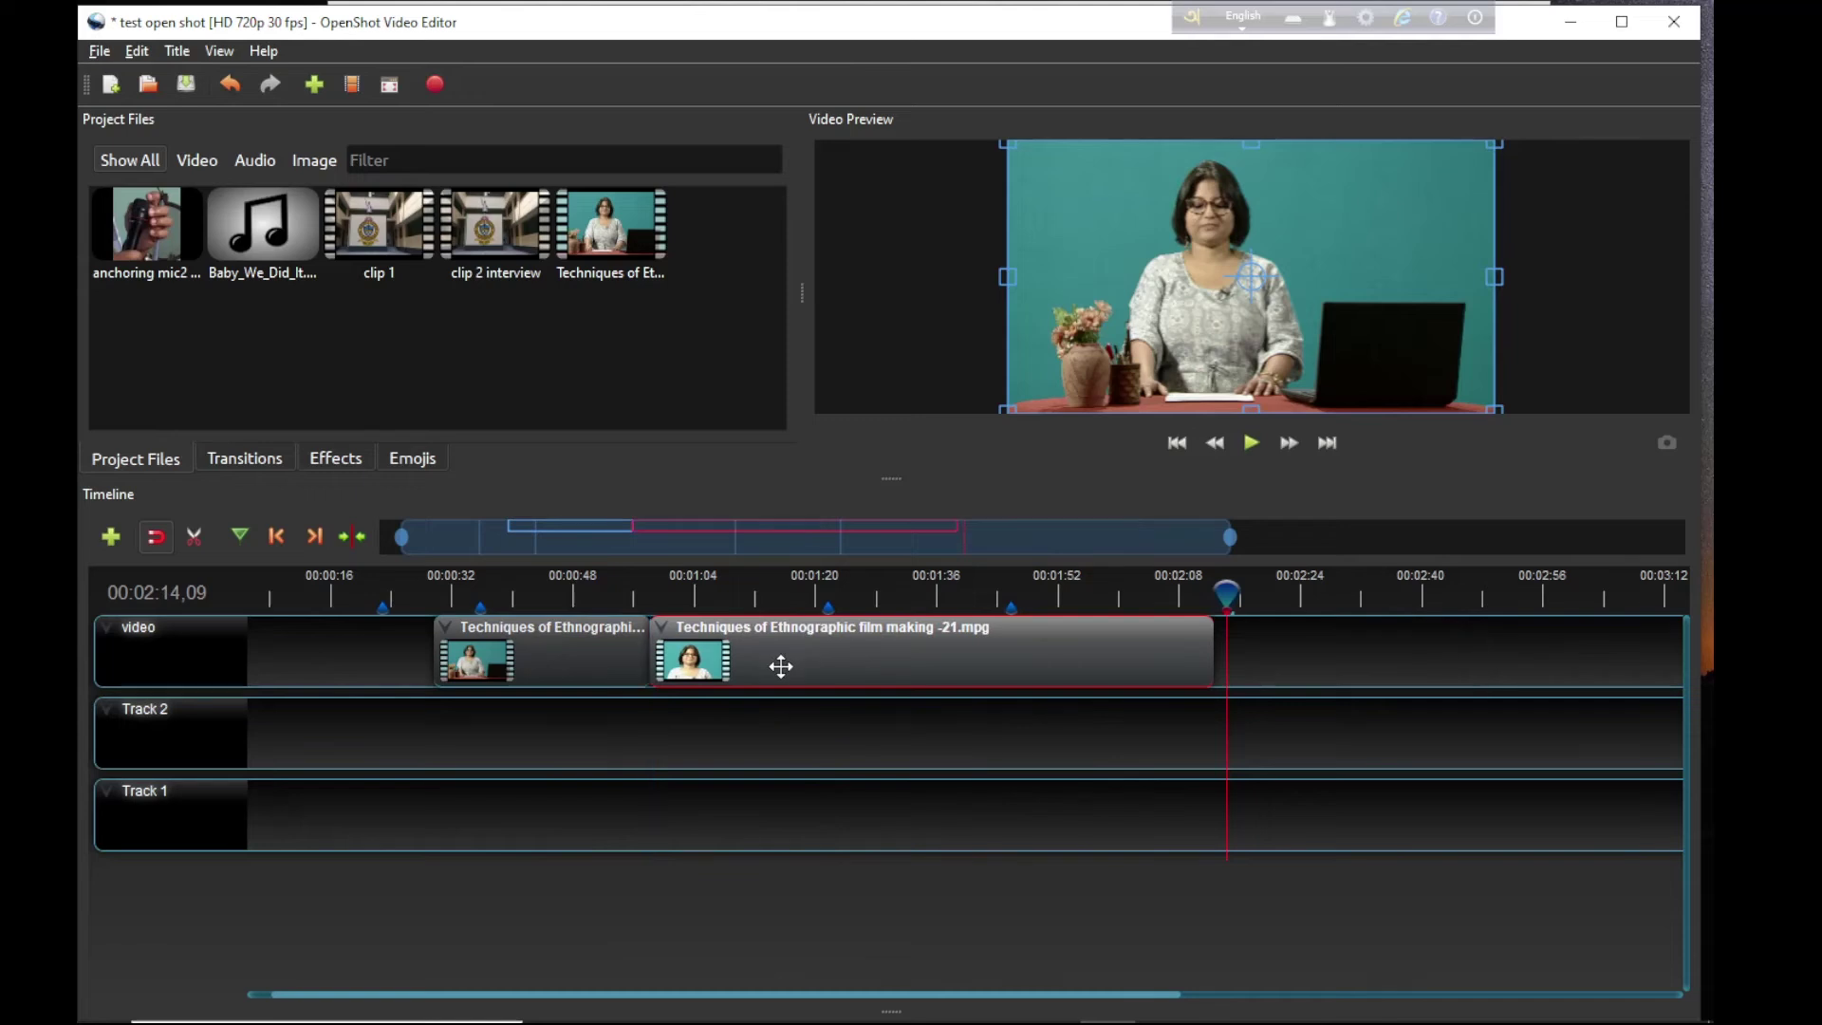
right_click(564, 644)
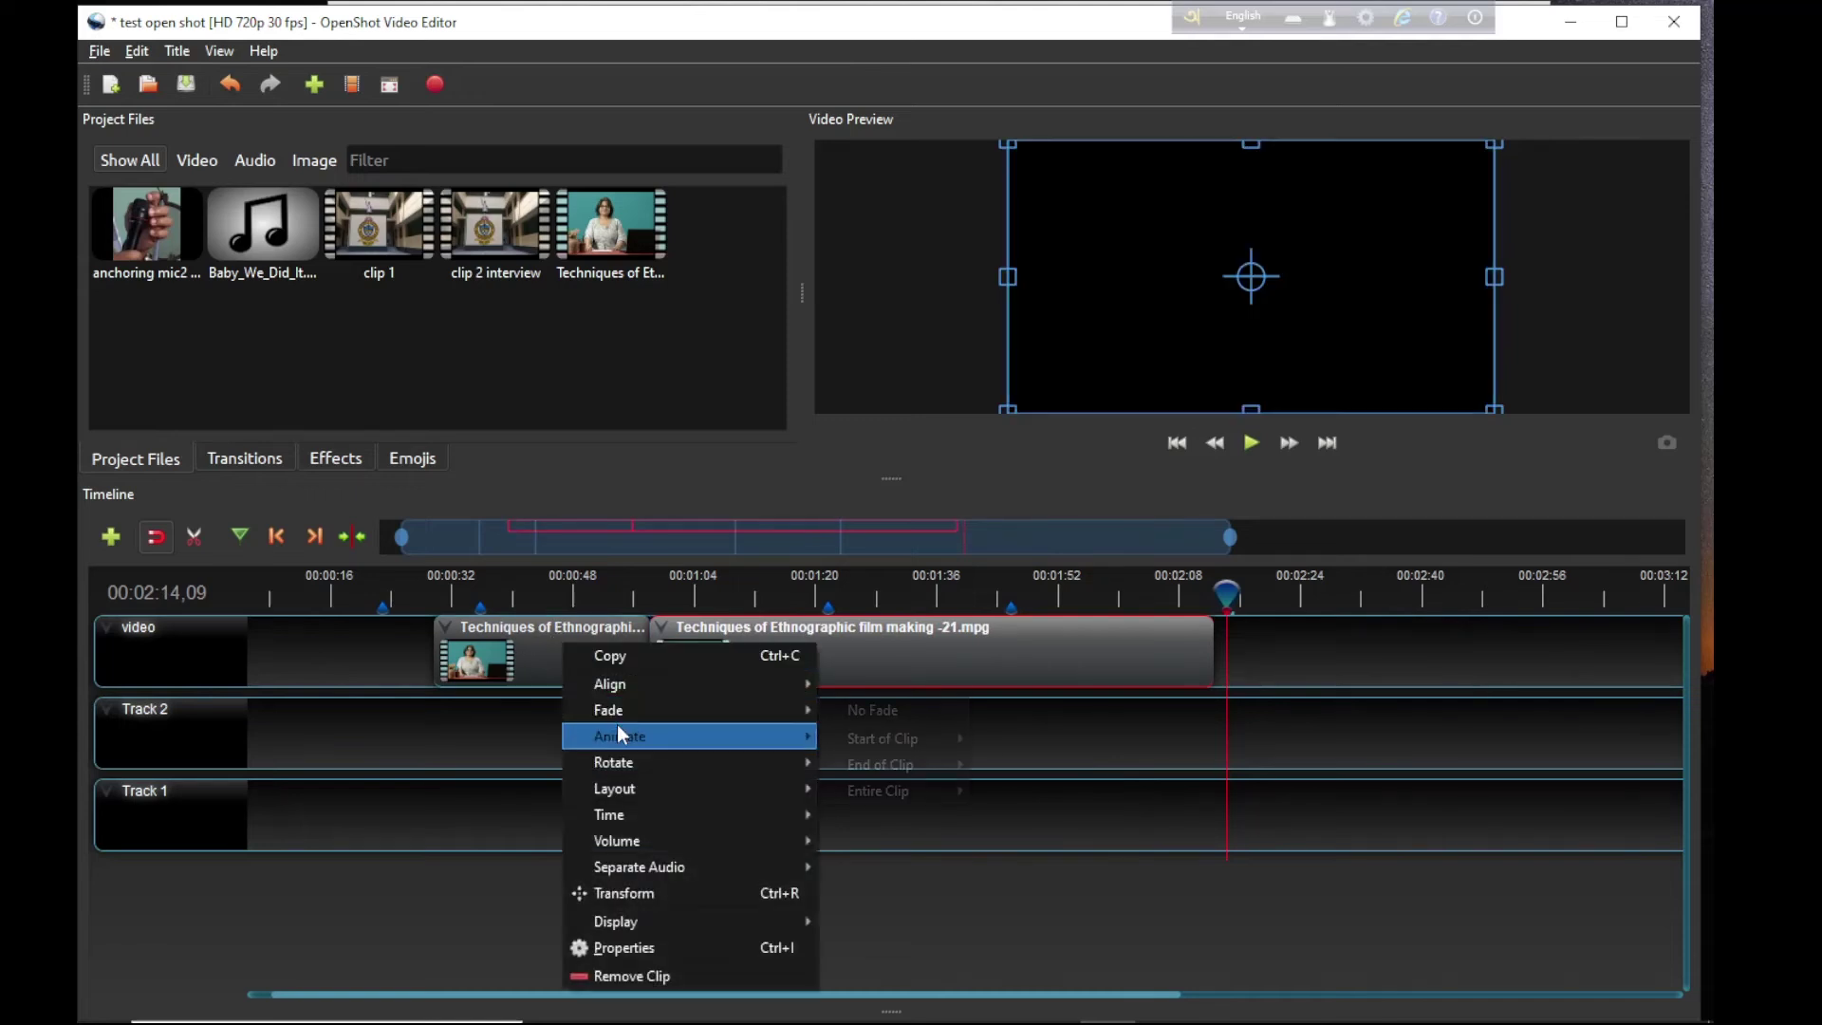
mouse_move(884, 768)
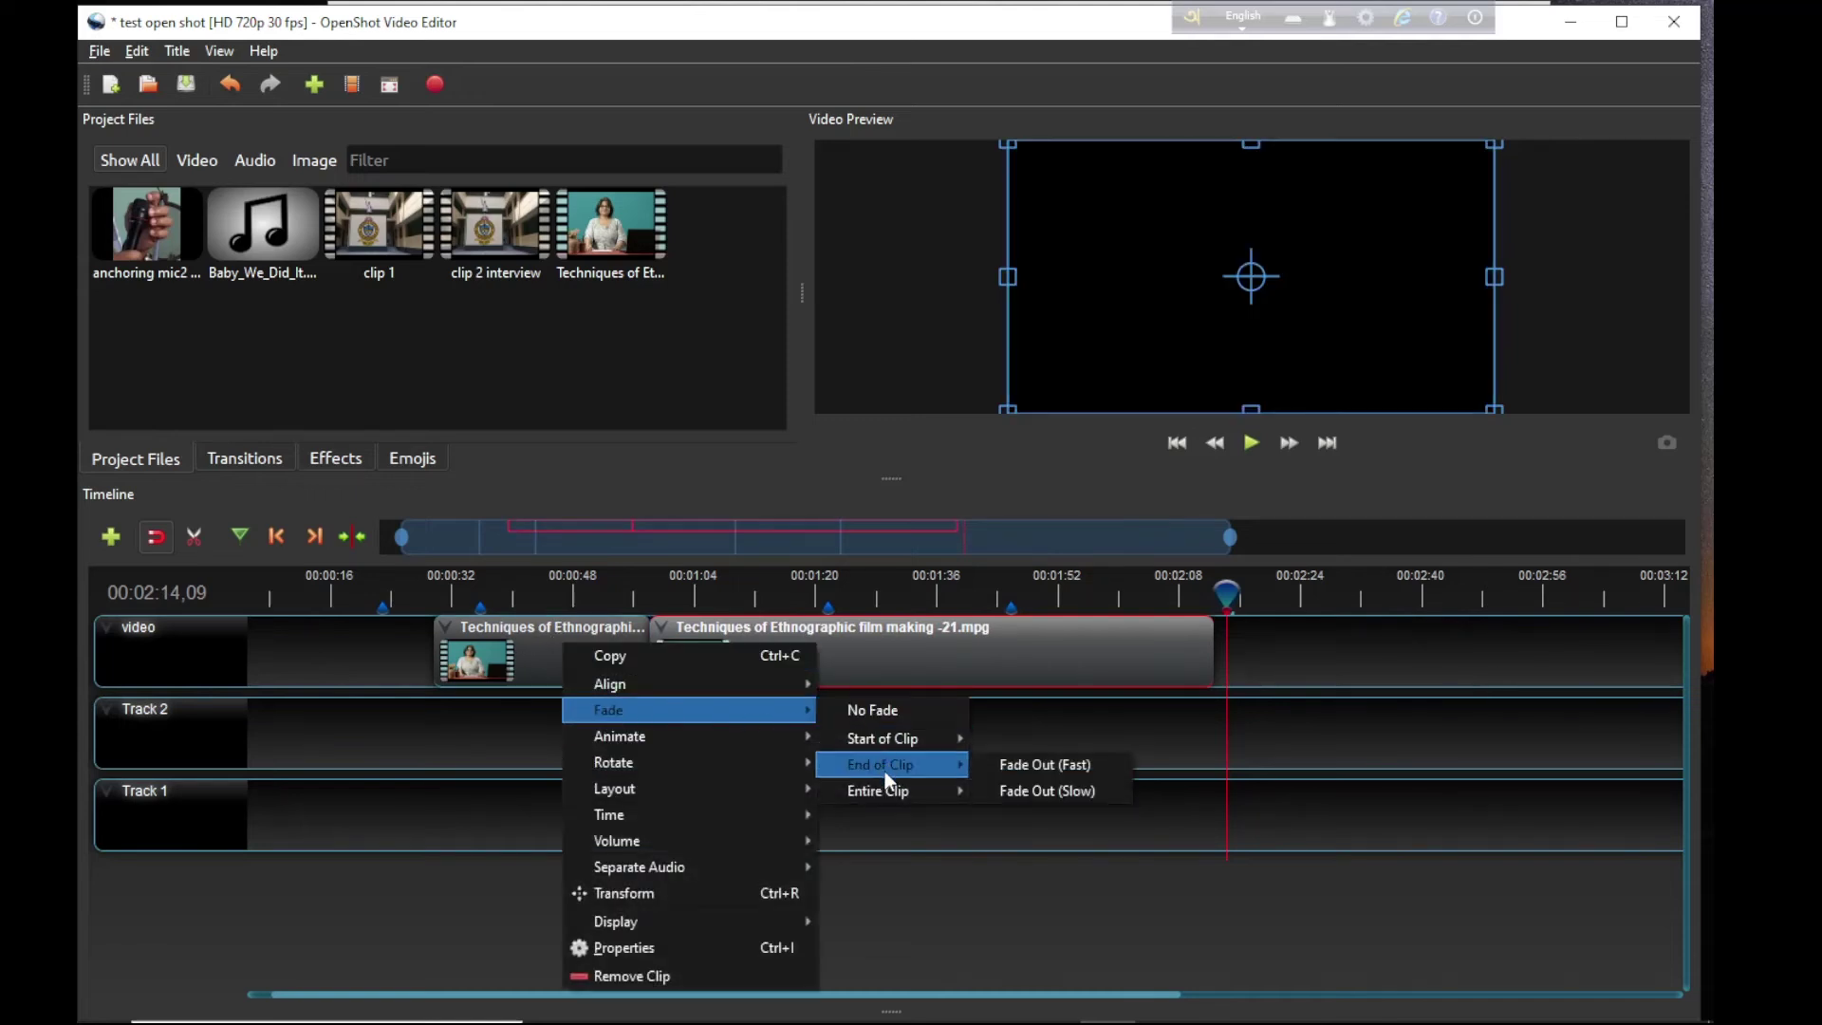
left_click(1061, 799)
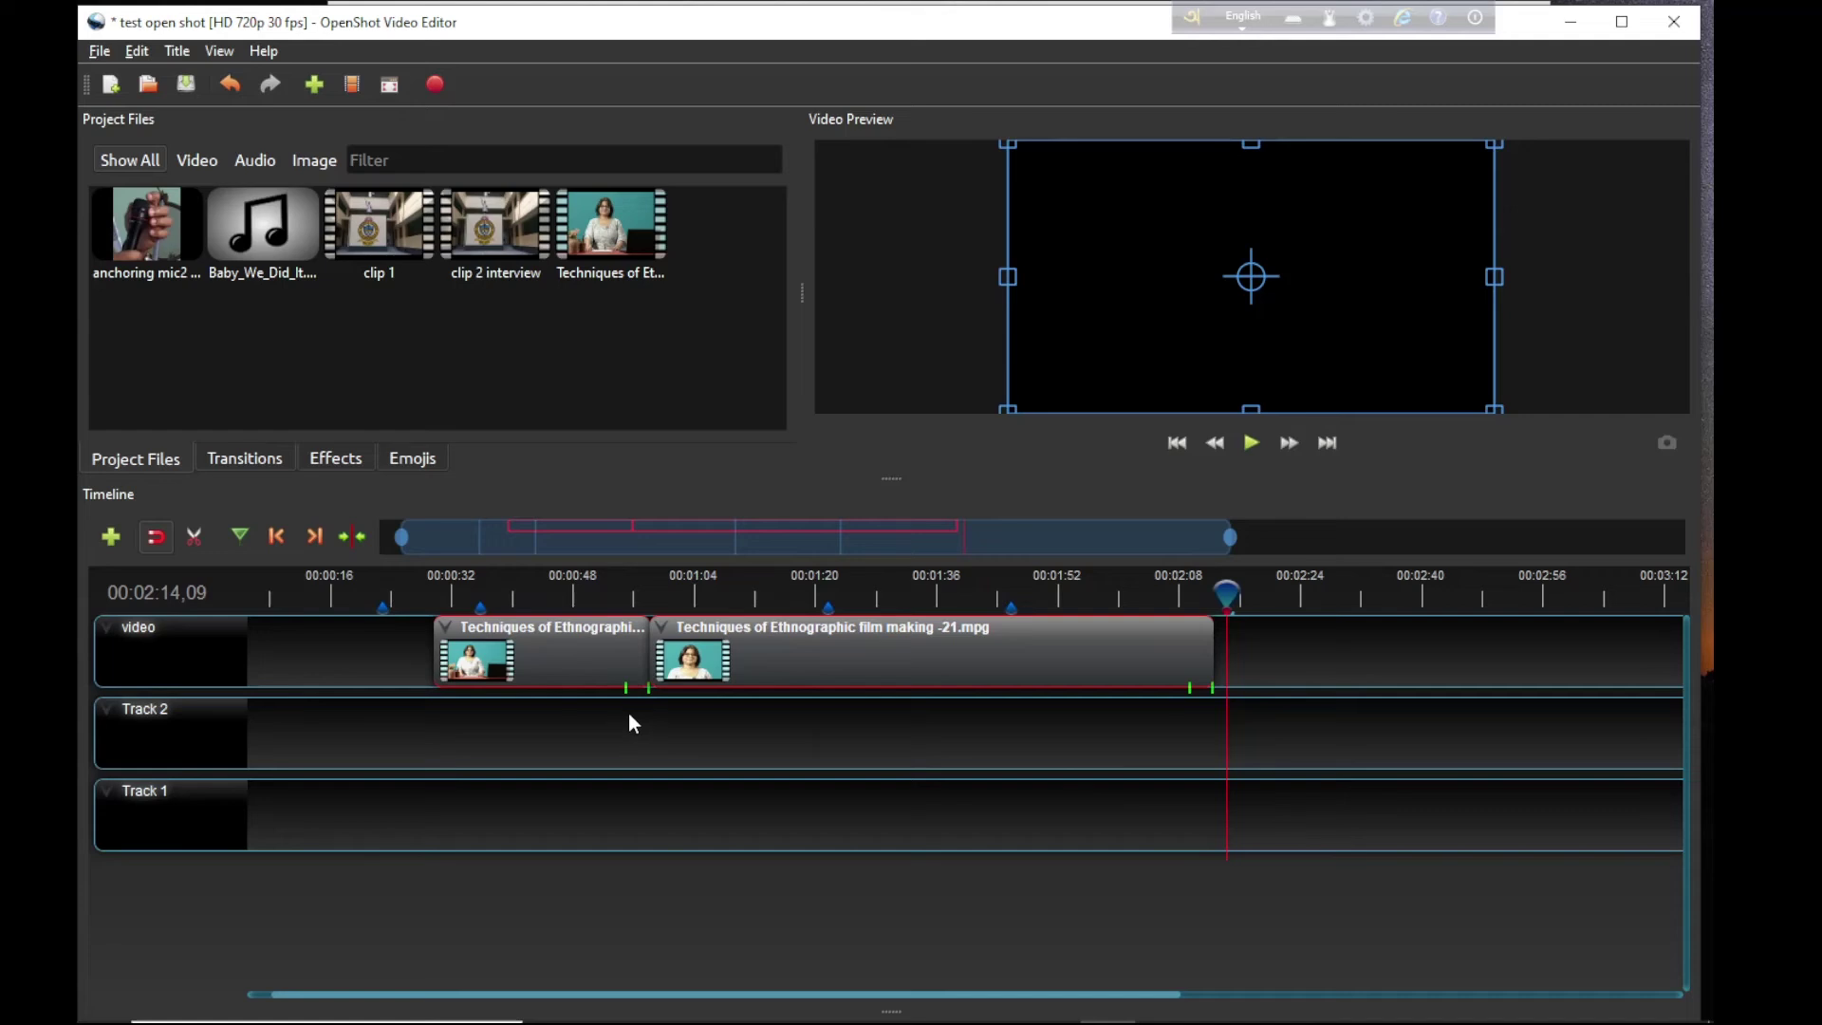
Step: Play the join between the two clips from about 00:00:55 to check the fade-out
left_click(626, 593)
key("space")
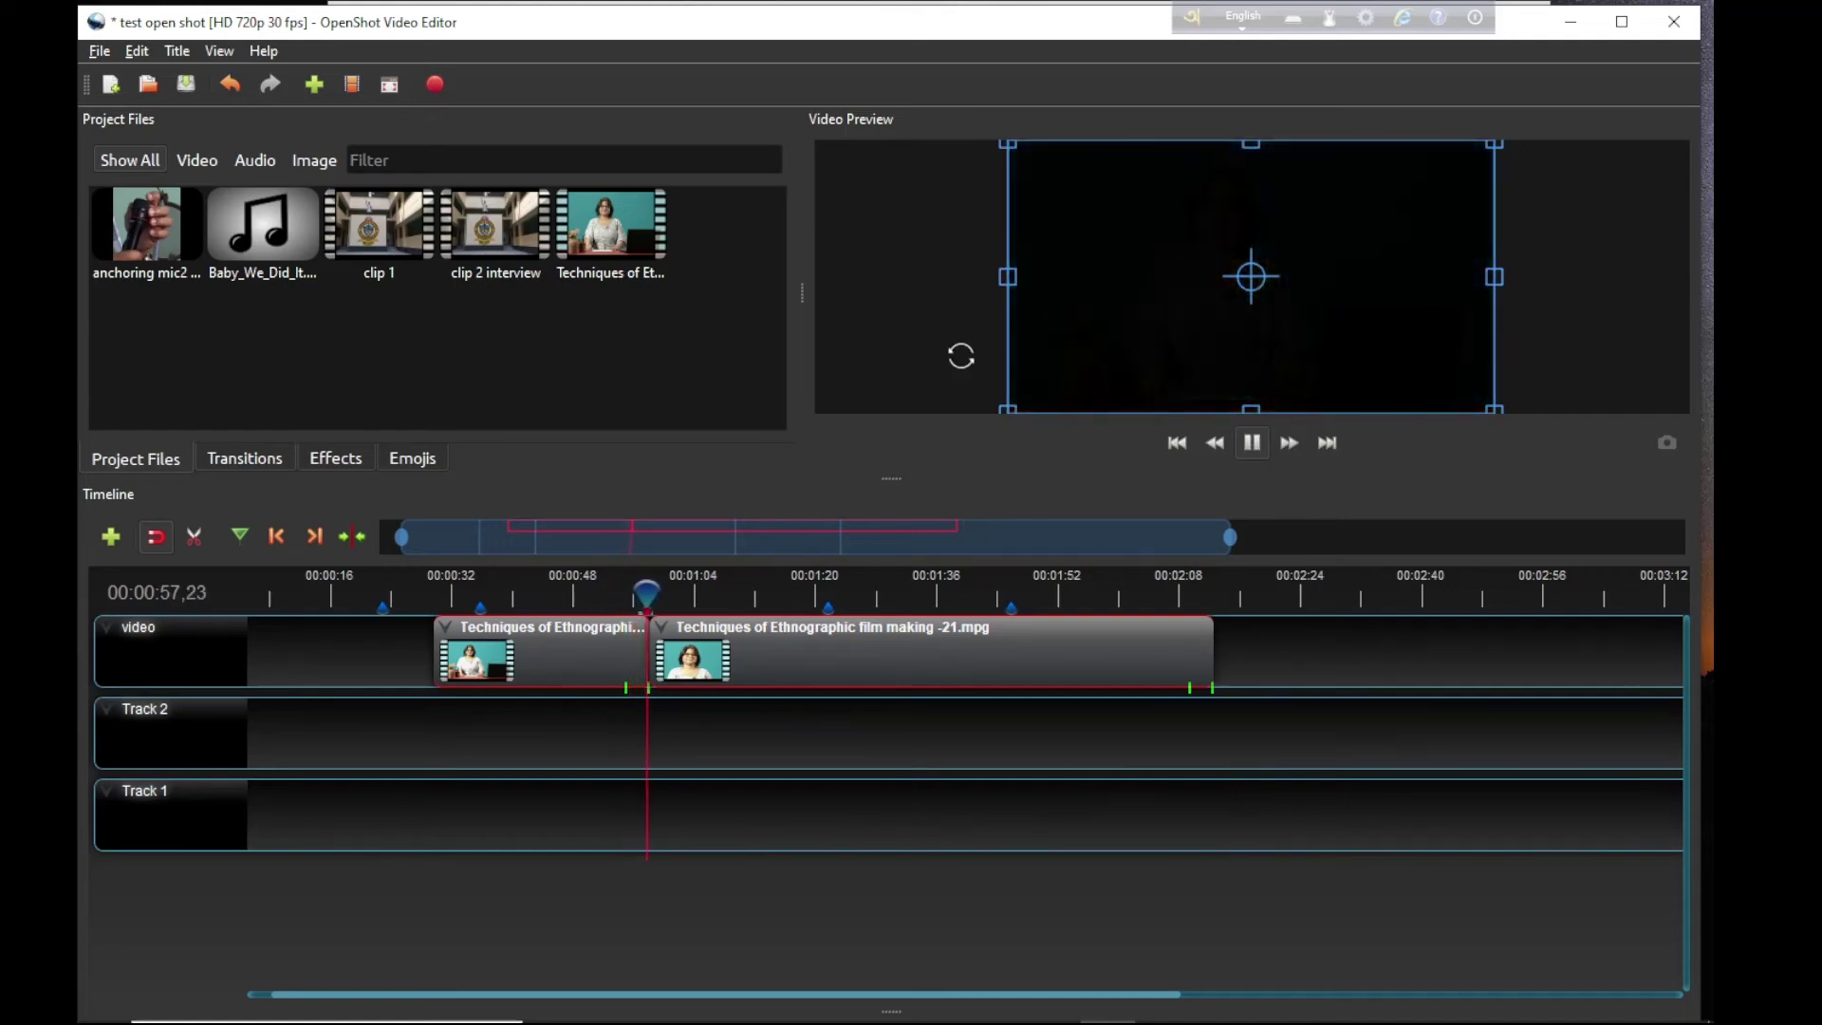
key("space")
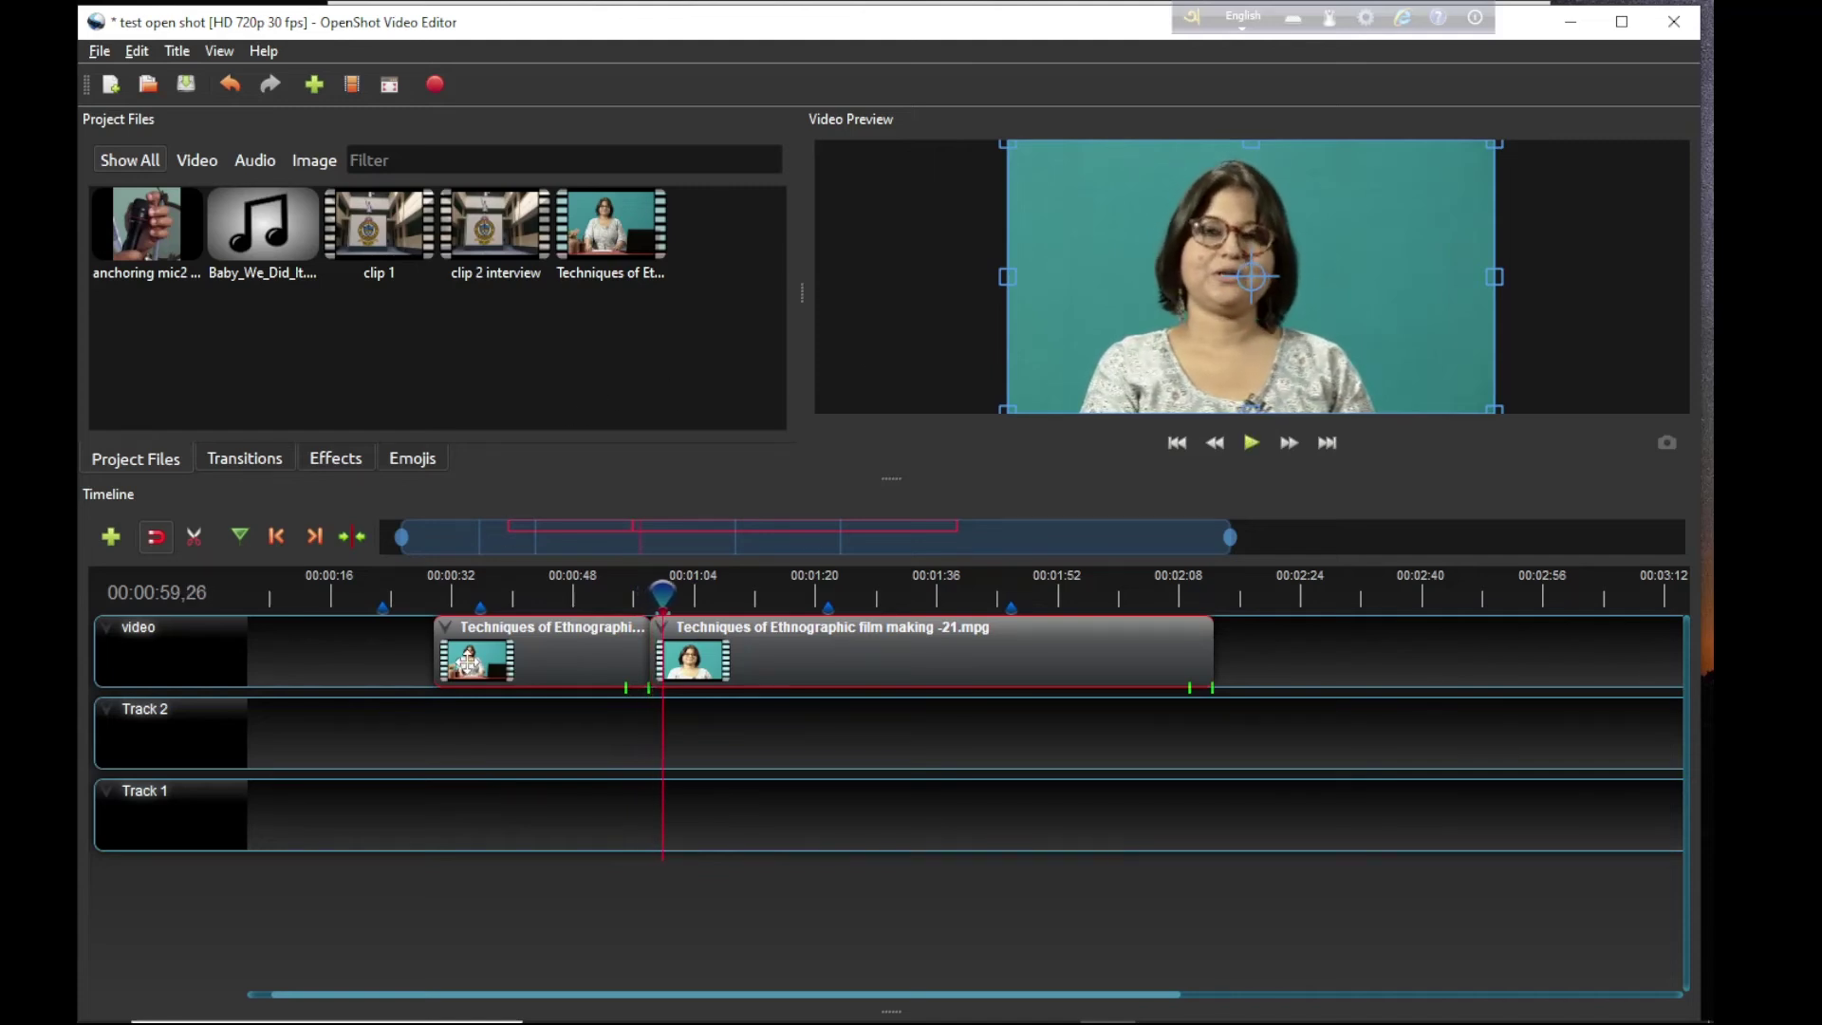
right_click(550, 669)
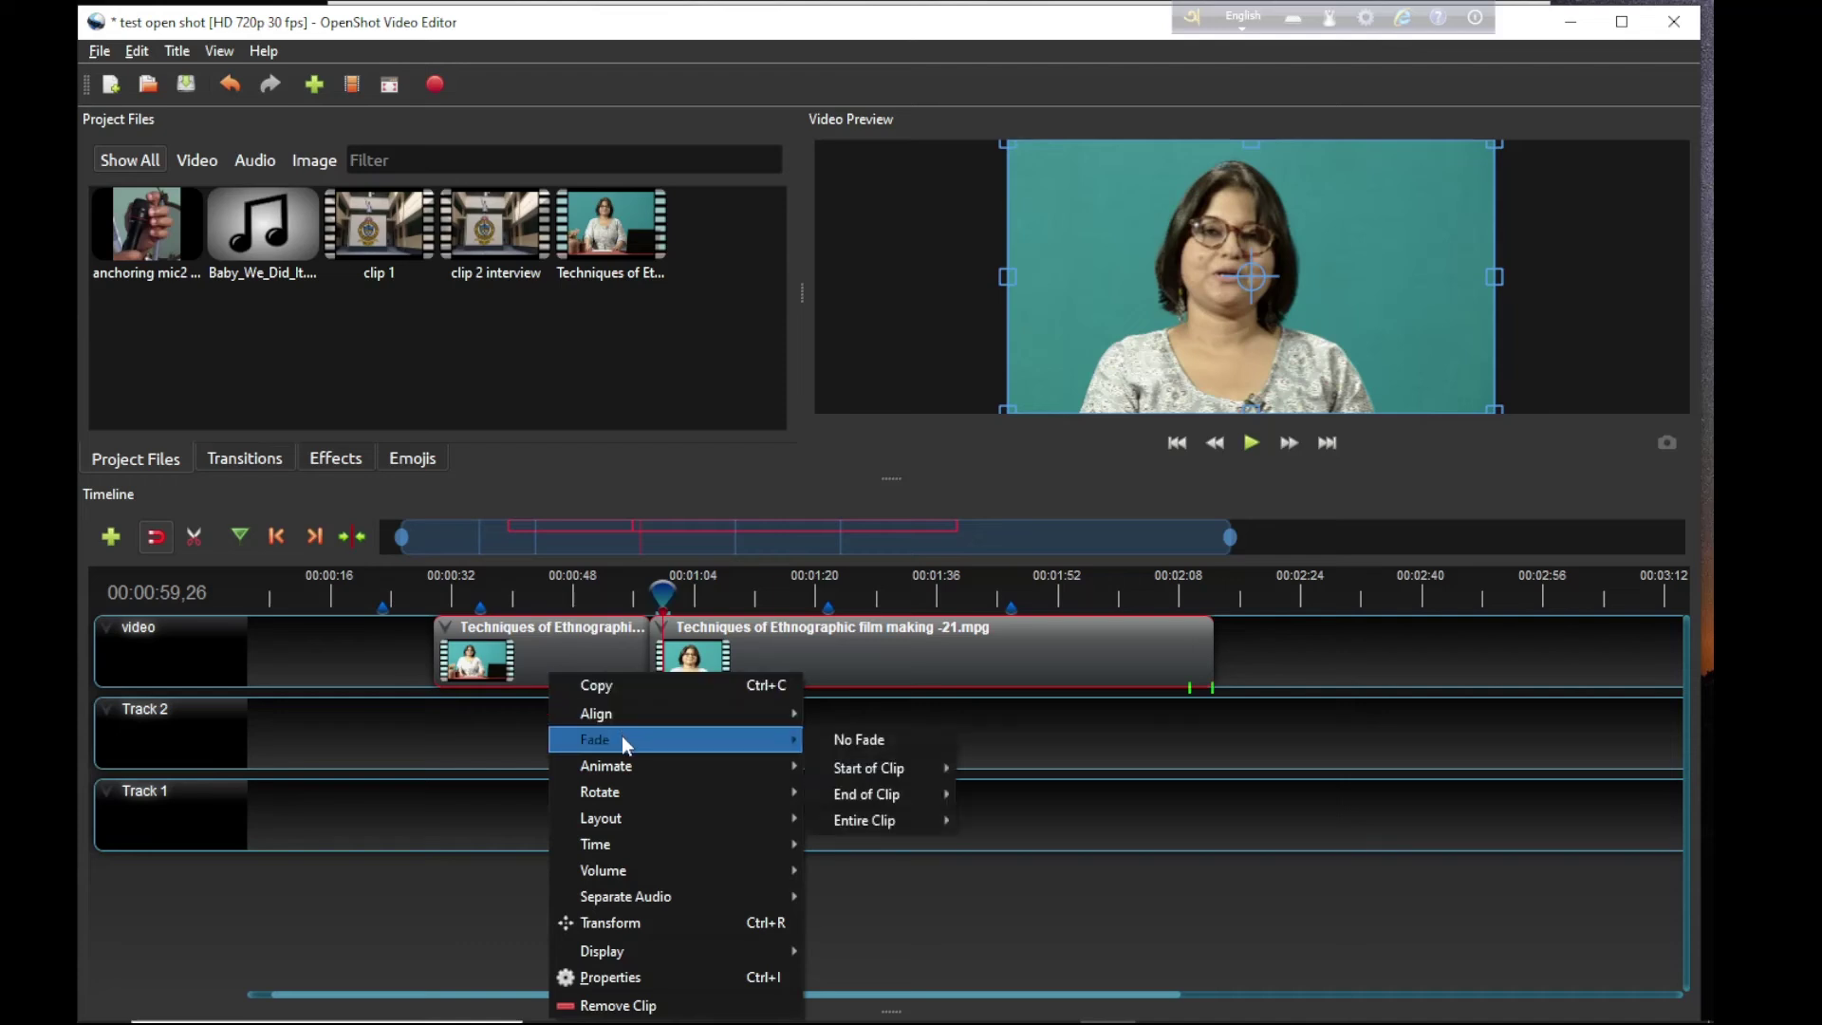
mouse_move(622, 777)
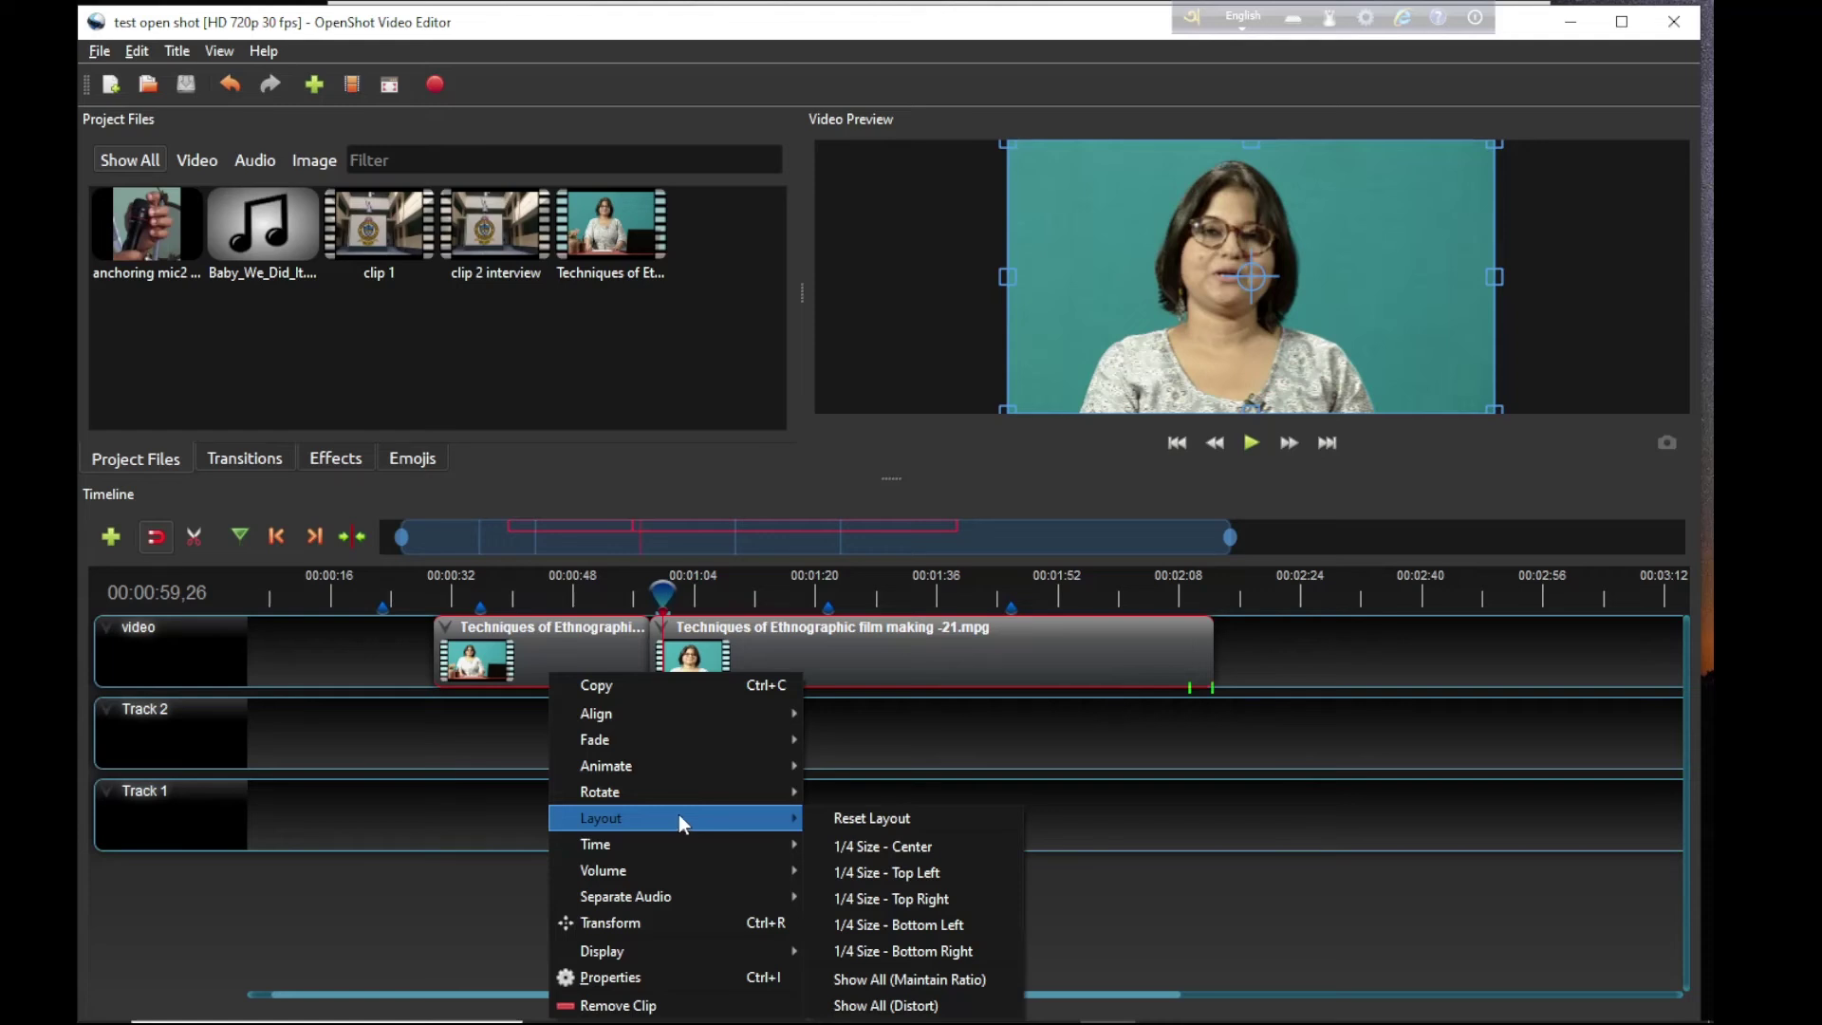
left_click(1267, 752)
Step: Apply the 1/4 Size - Bottom Left layout to the first video clip and move it directly against the start of the second
left_click(537, 658)
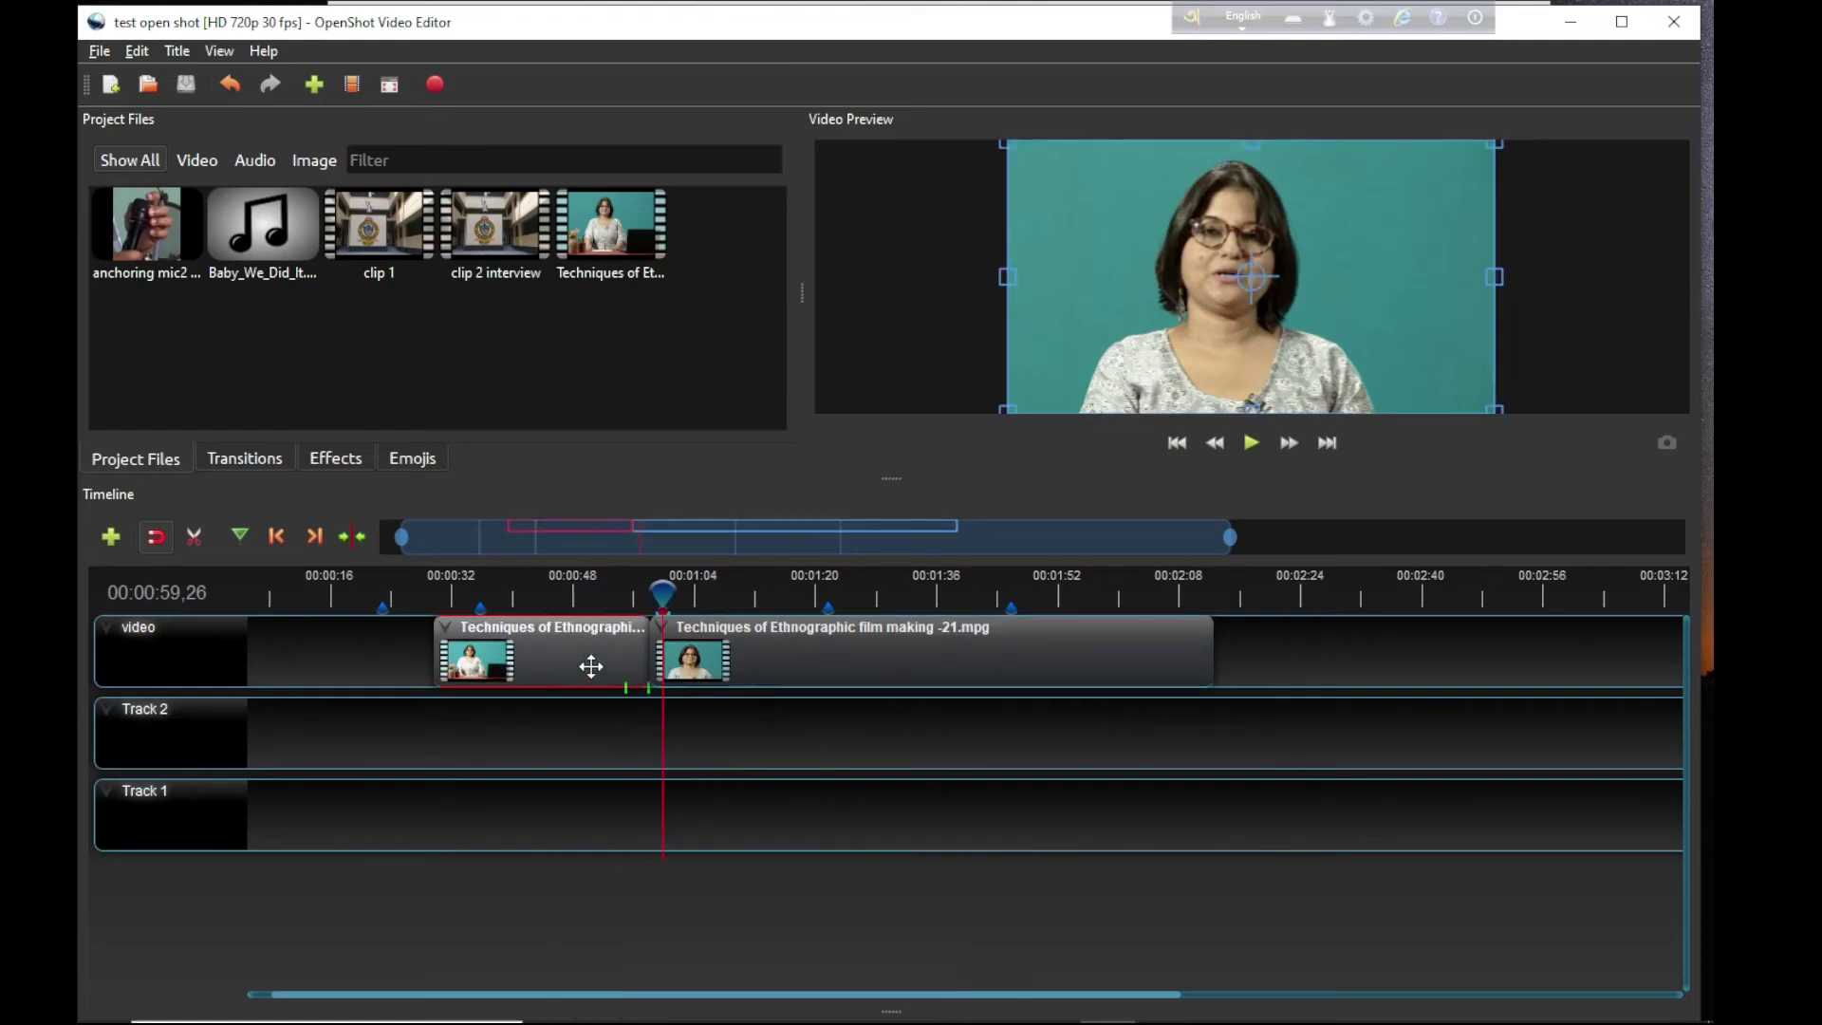
right_click(555, 651)
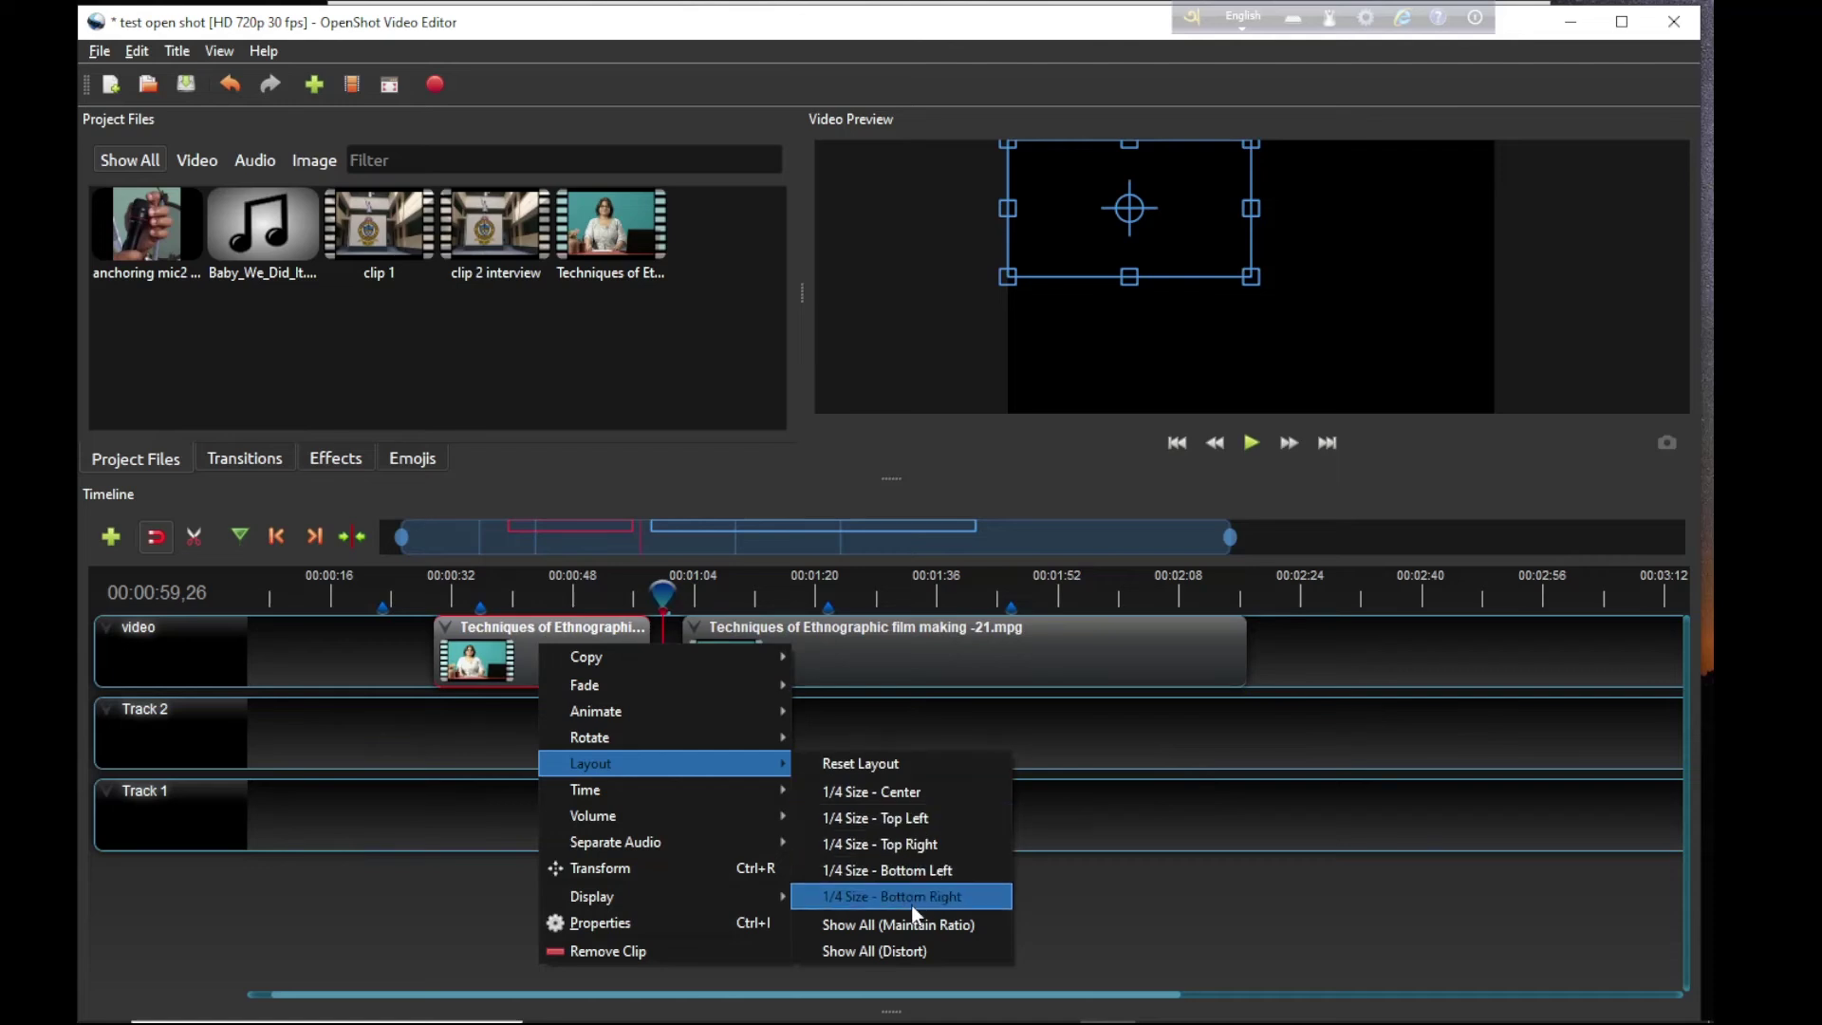
left_click(902, 871)
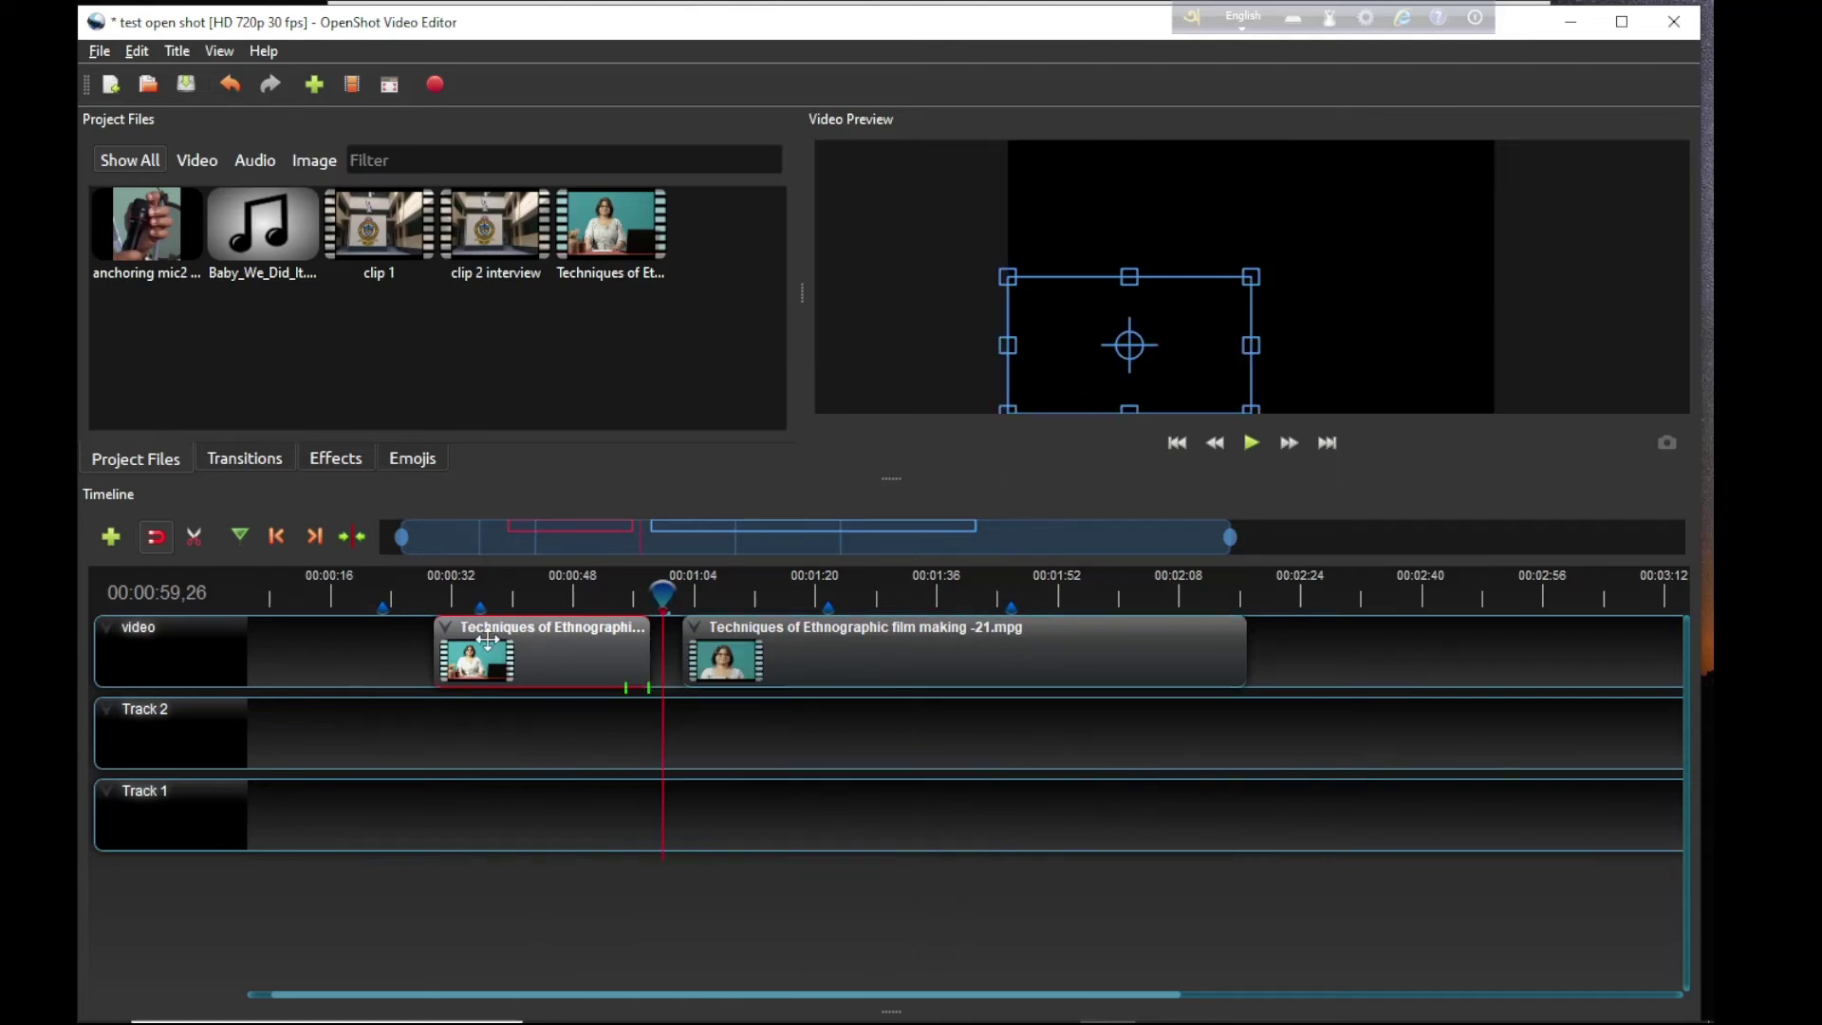
left_click_drag(474, 615, 507, 616)
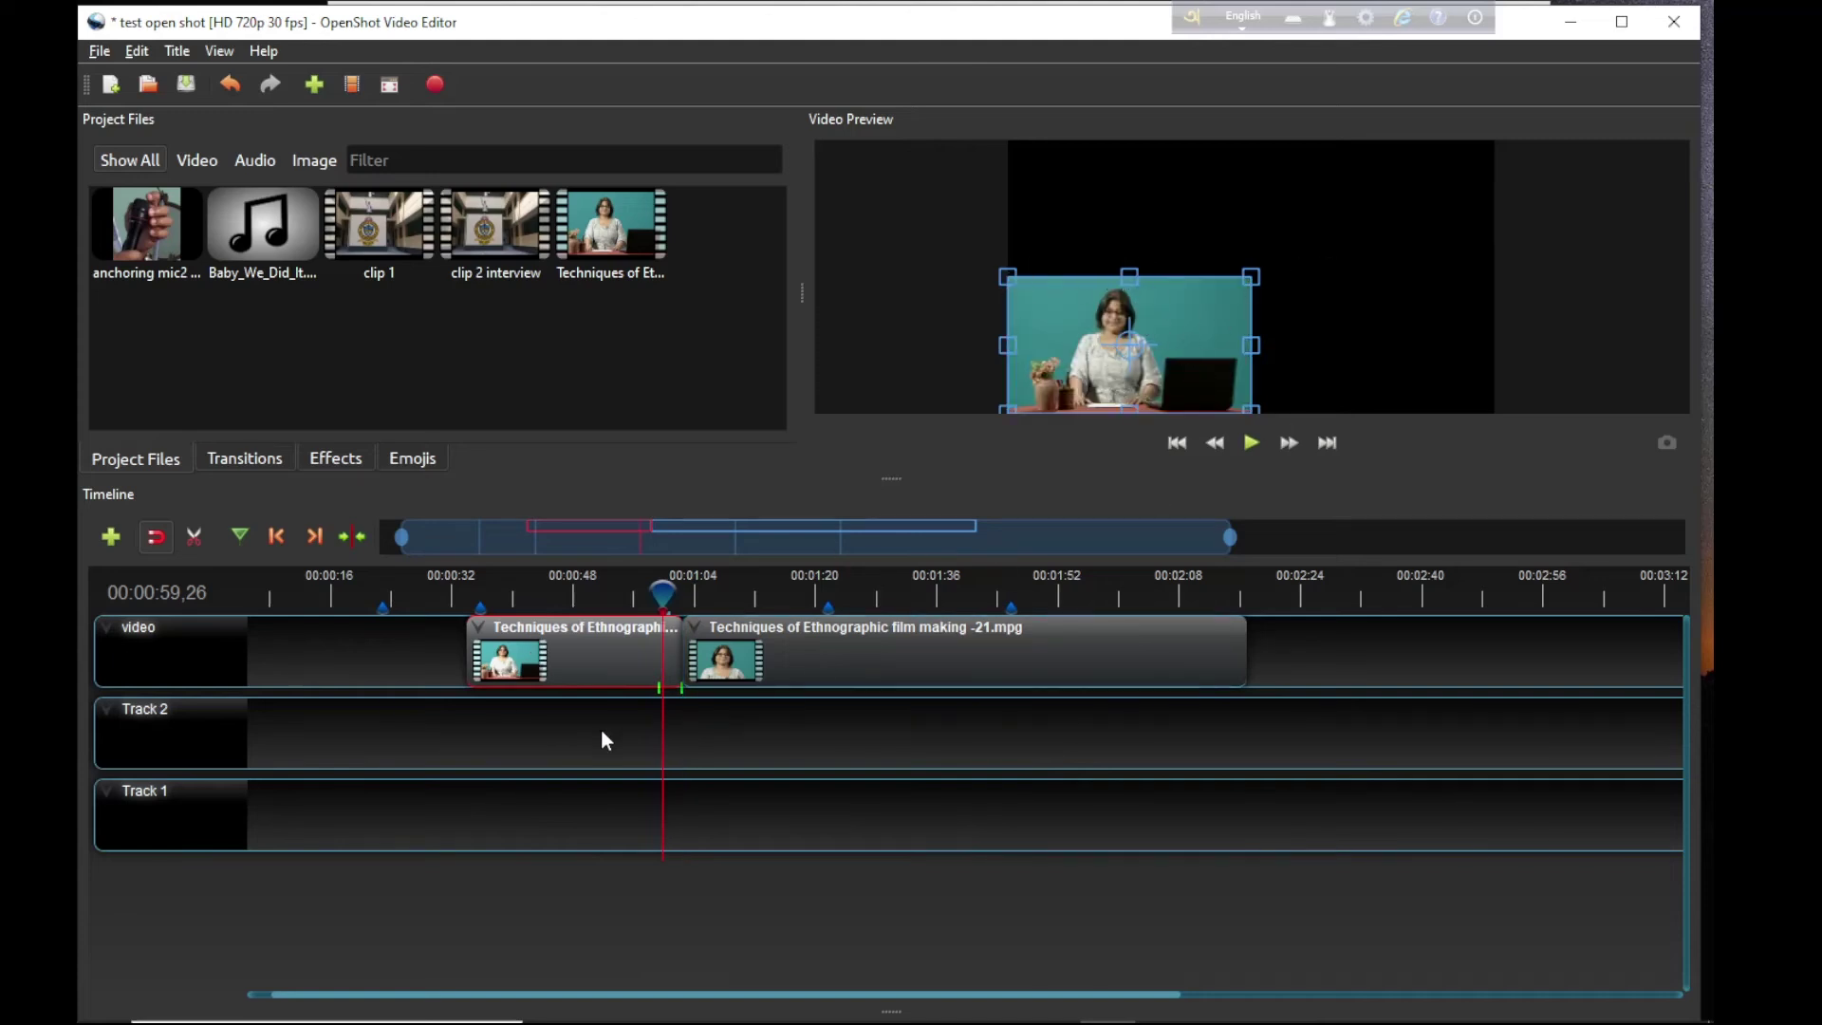
Step: Give the second video clip the 1/4 Size - Top Right layout and move it to start at about 00:01:09
right_click(515, 642)
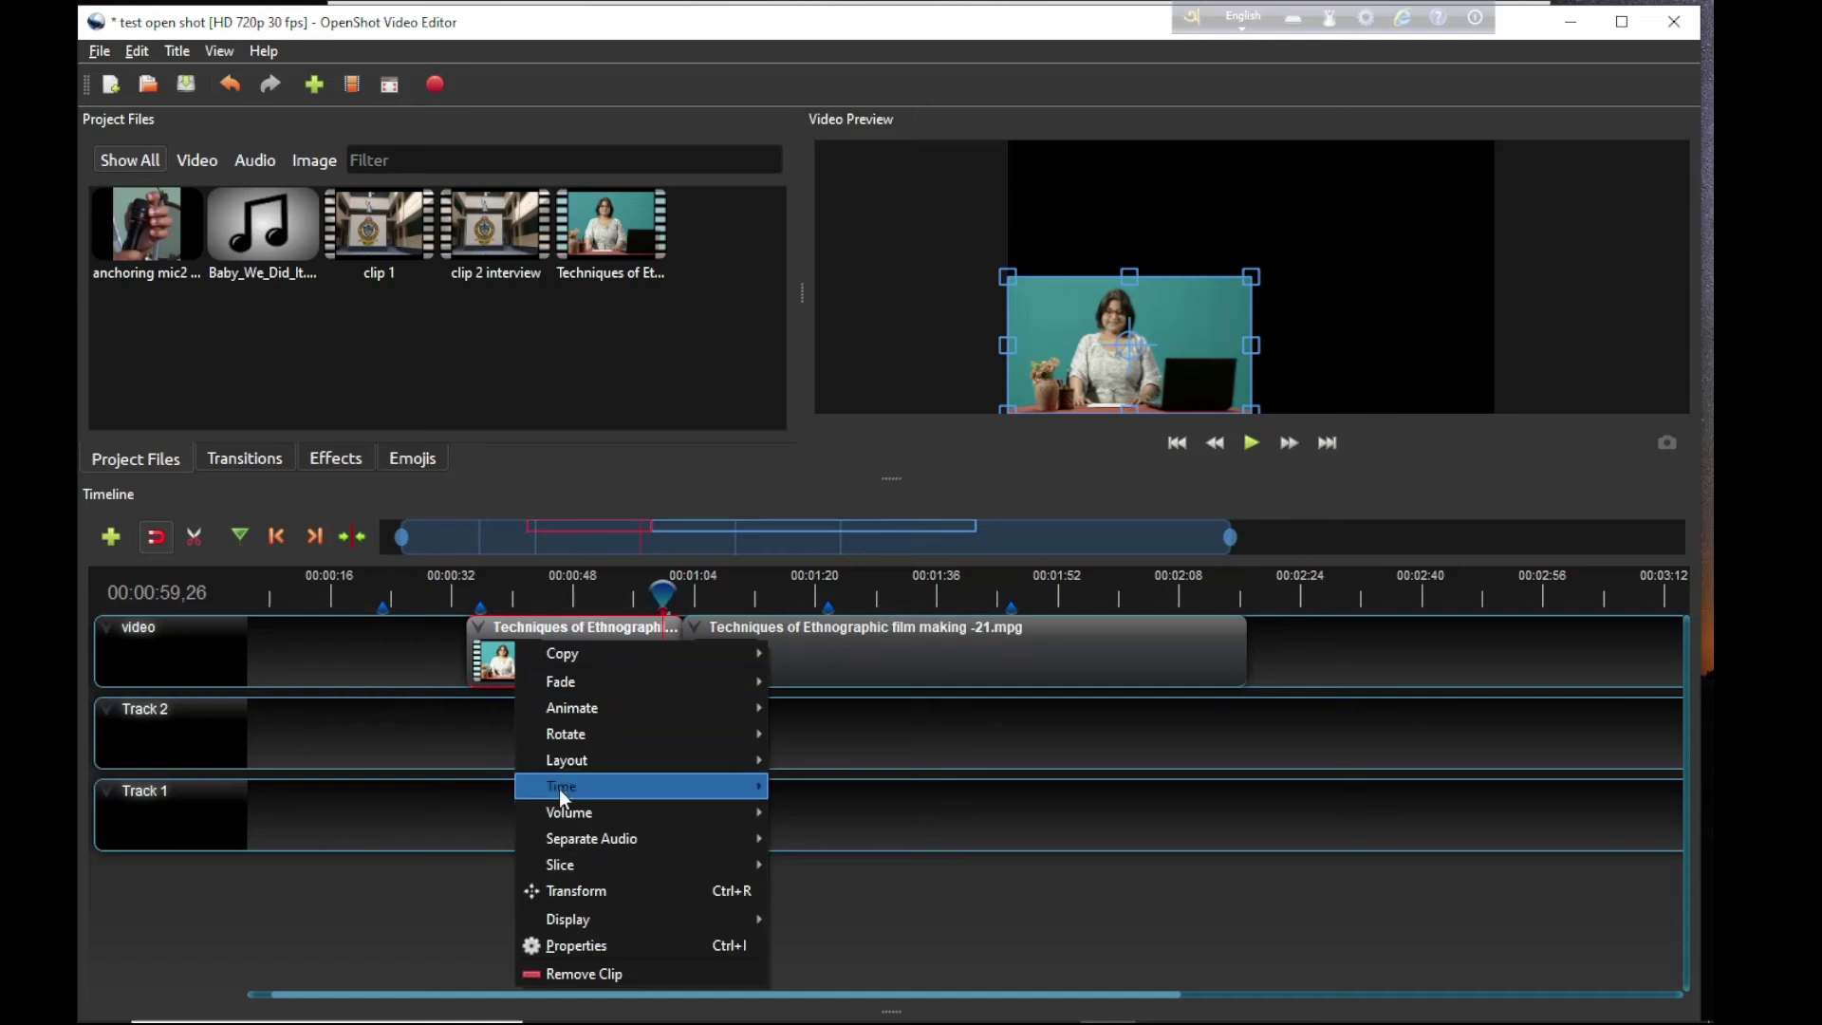
mouse_move(563, 764)
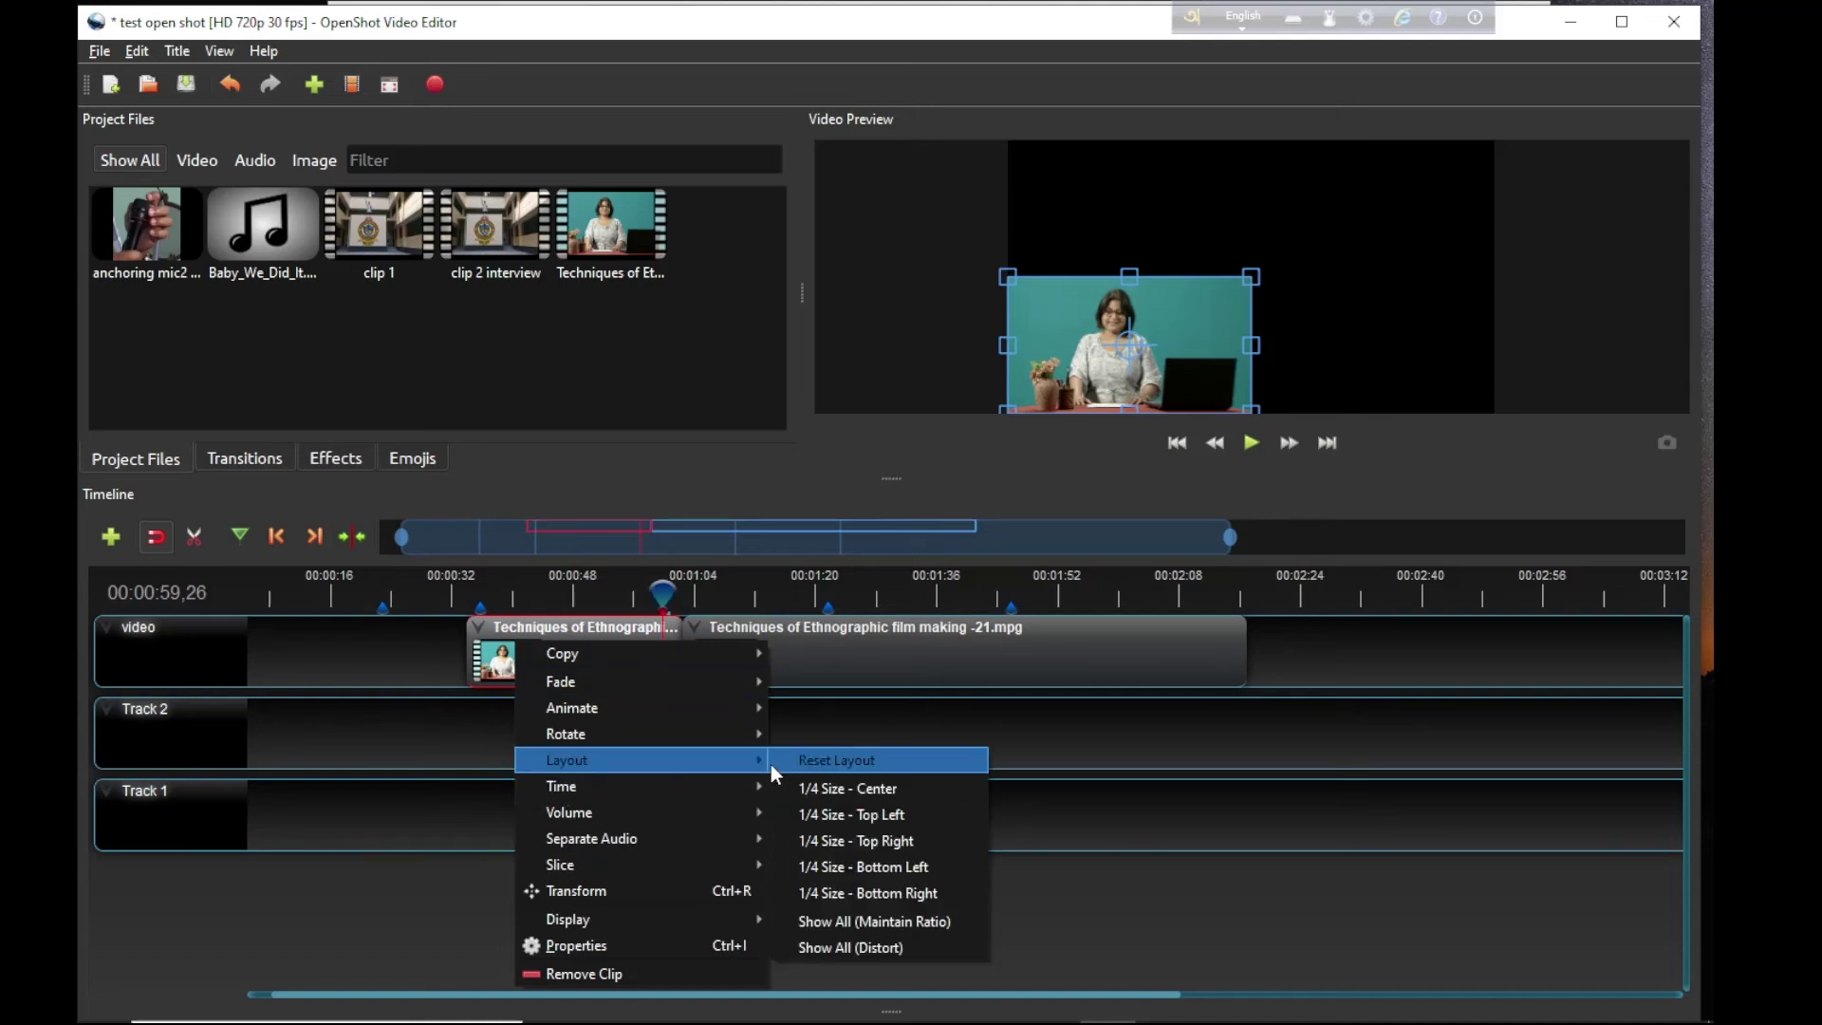
left_click_drag(995, 643, 1045, 644)
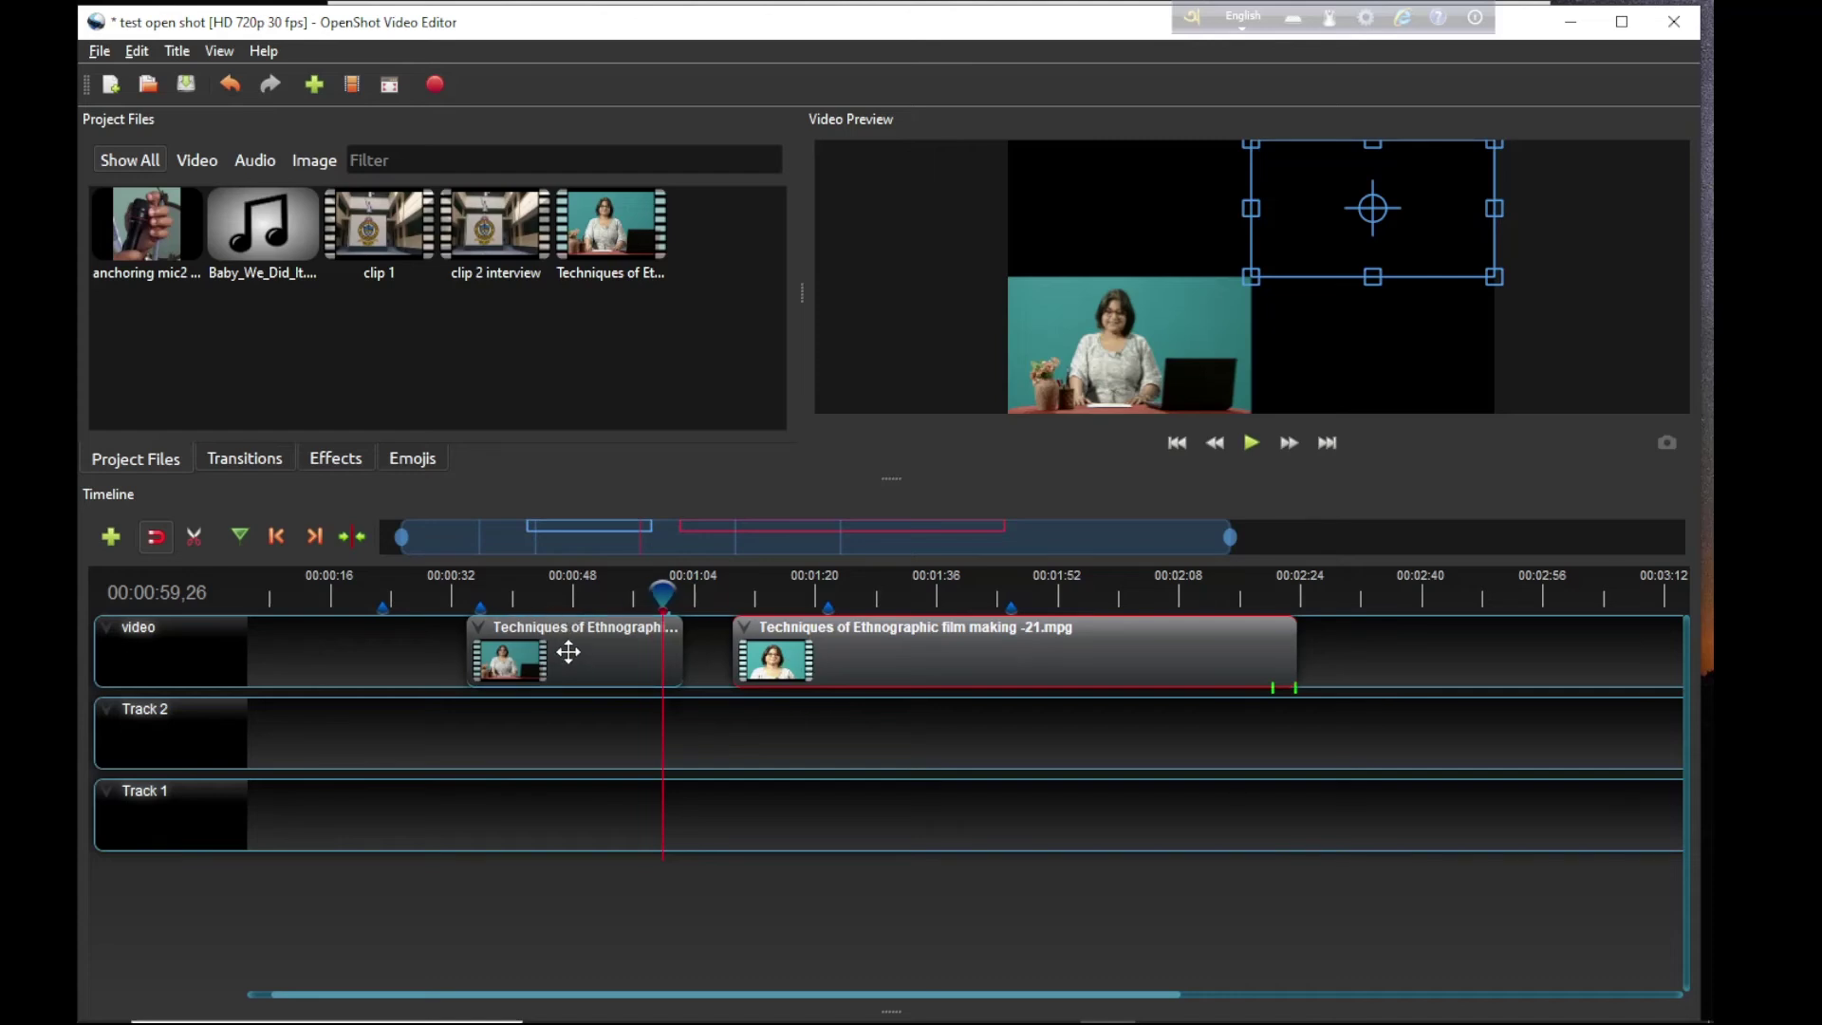
Step: Add clip 2 interview to Track 2 at the playhead and apply the 1/4 Size - Top Right layout to it
left_click_drag(474, 231, 664, 731)
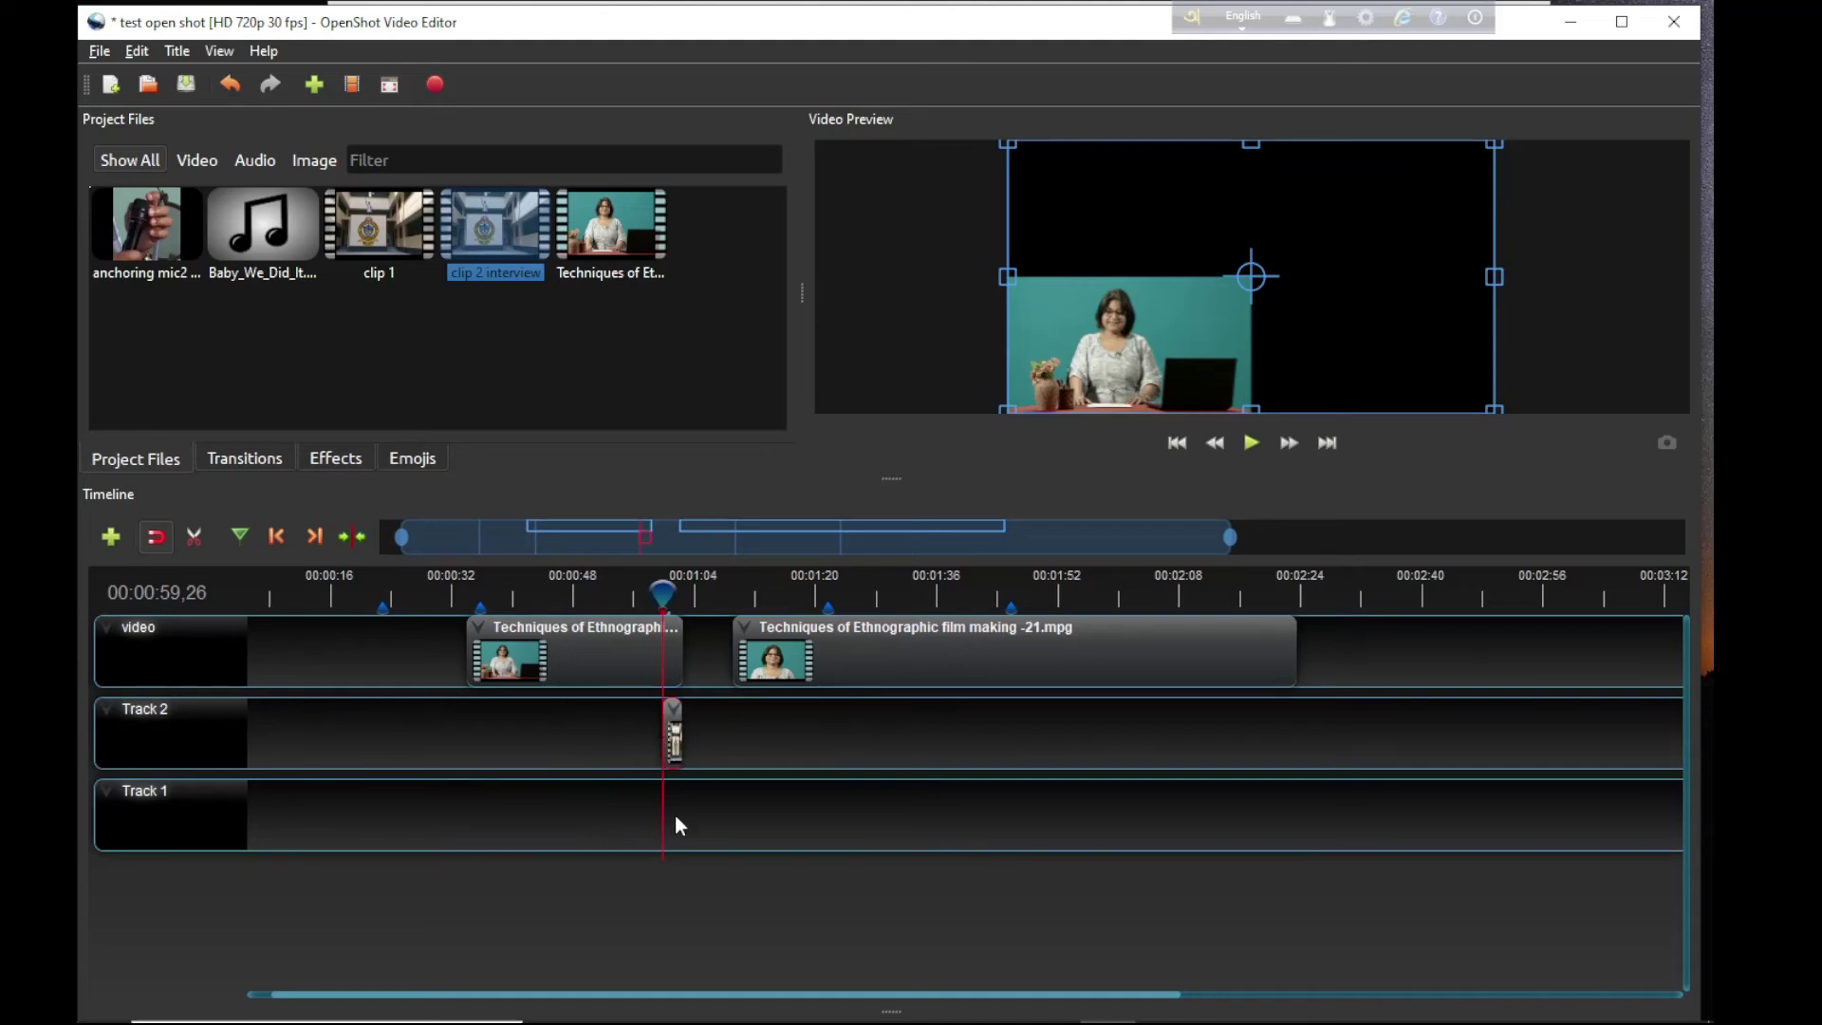
right_click(675, 728)
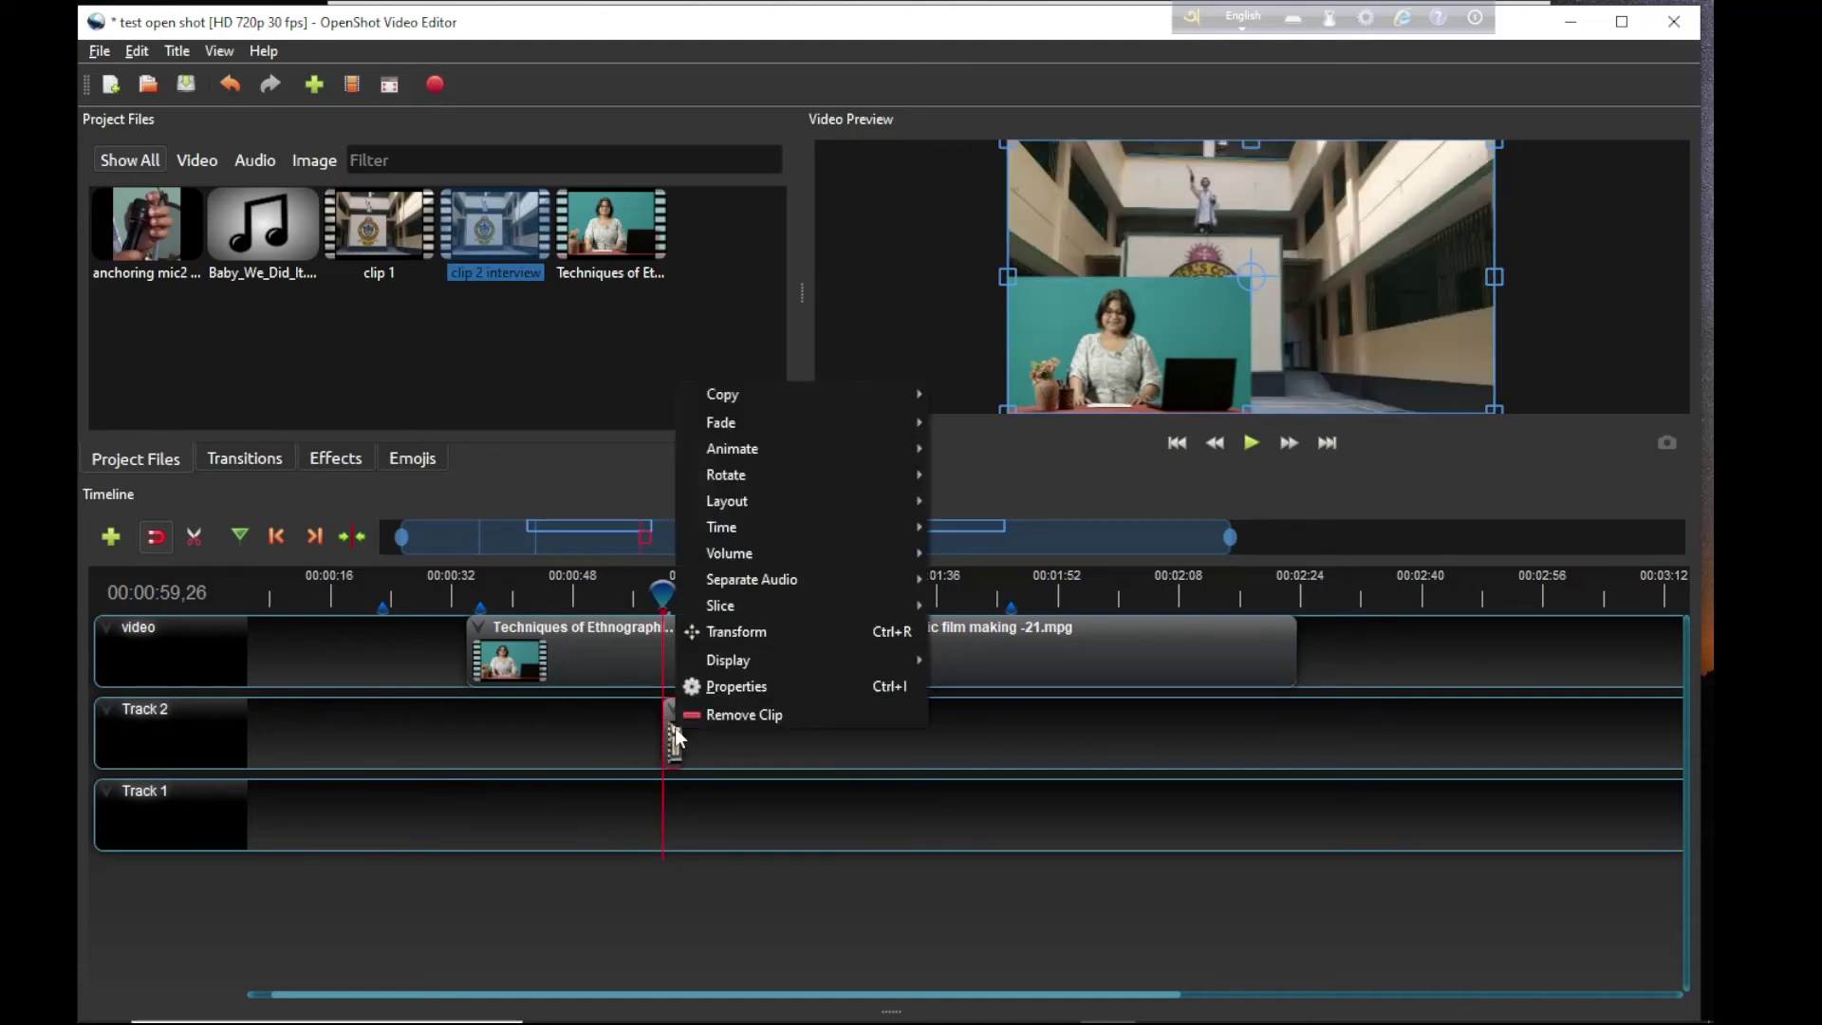
mouse_move(853, 498)
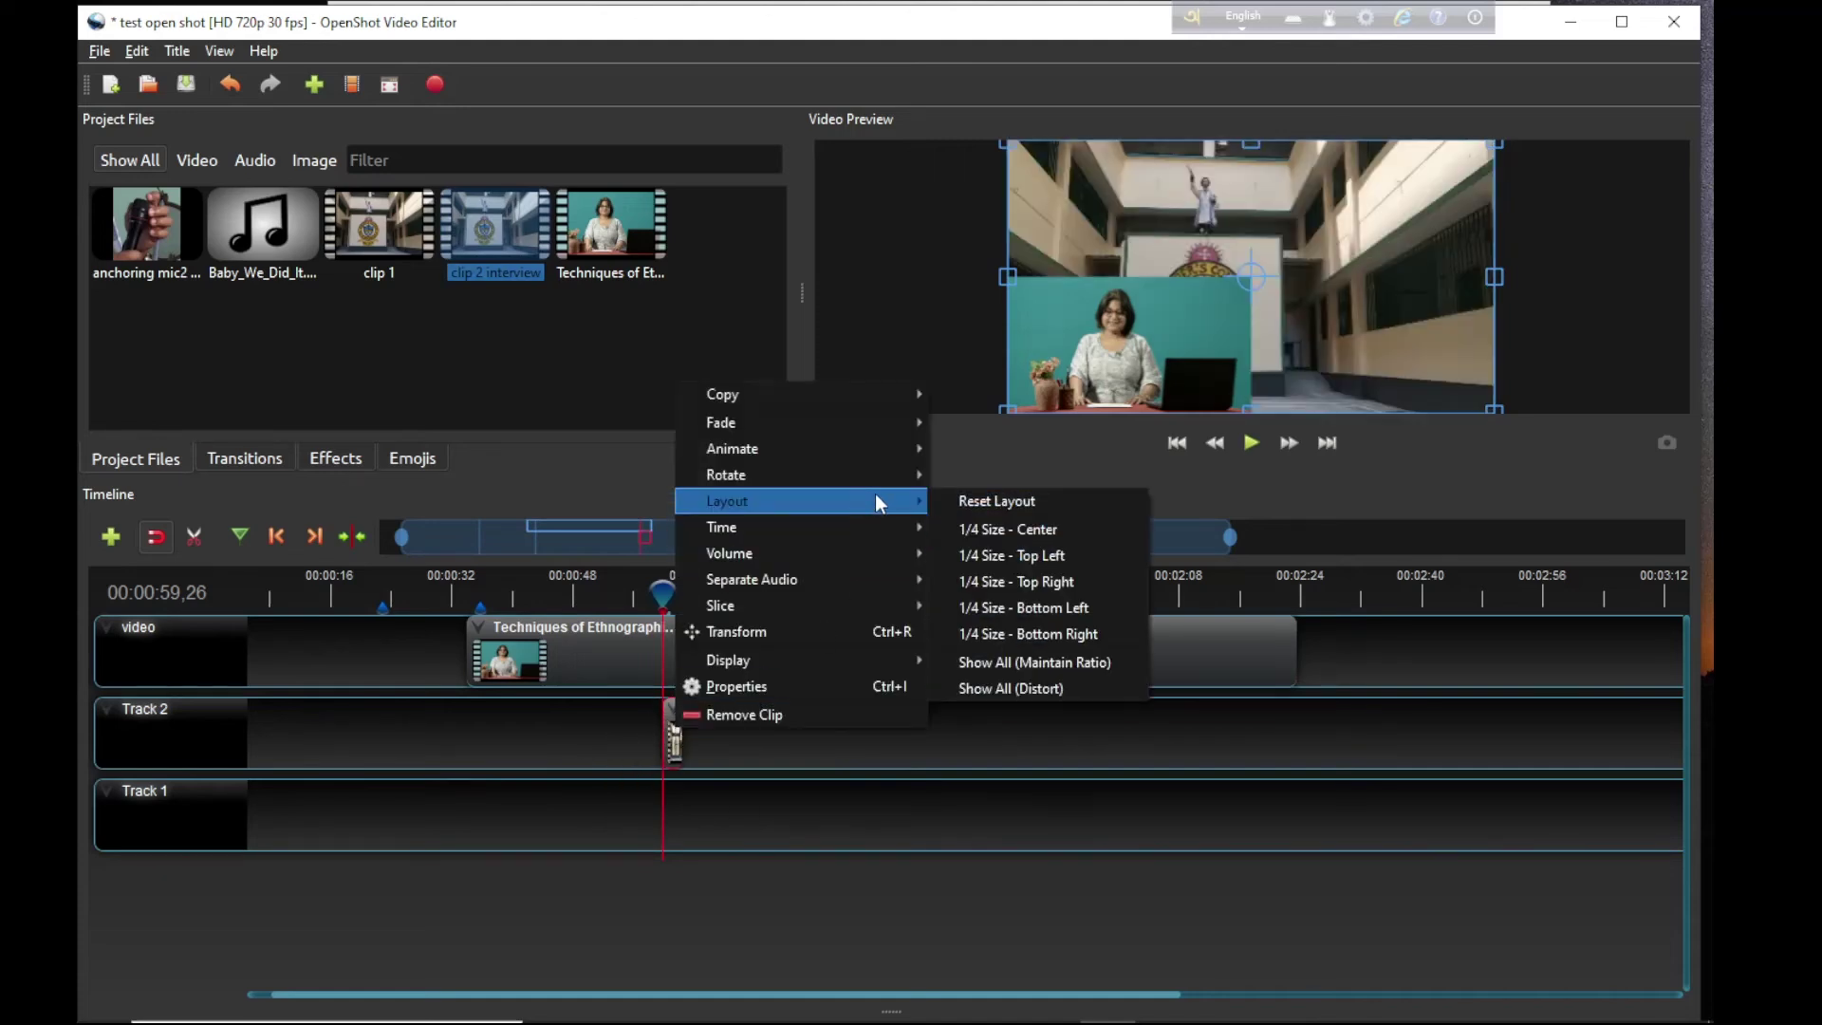
left_click(999, 582)
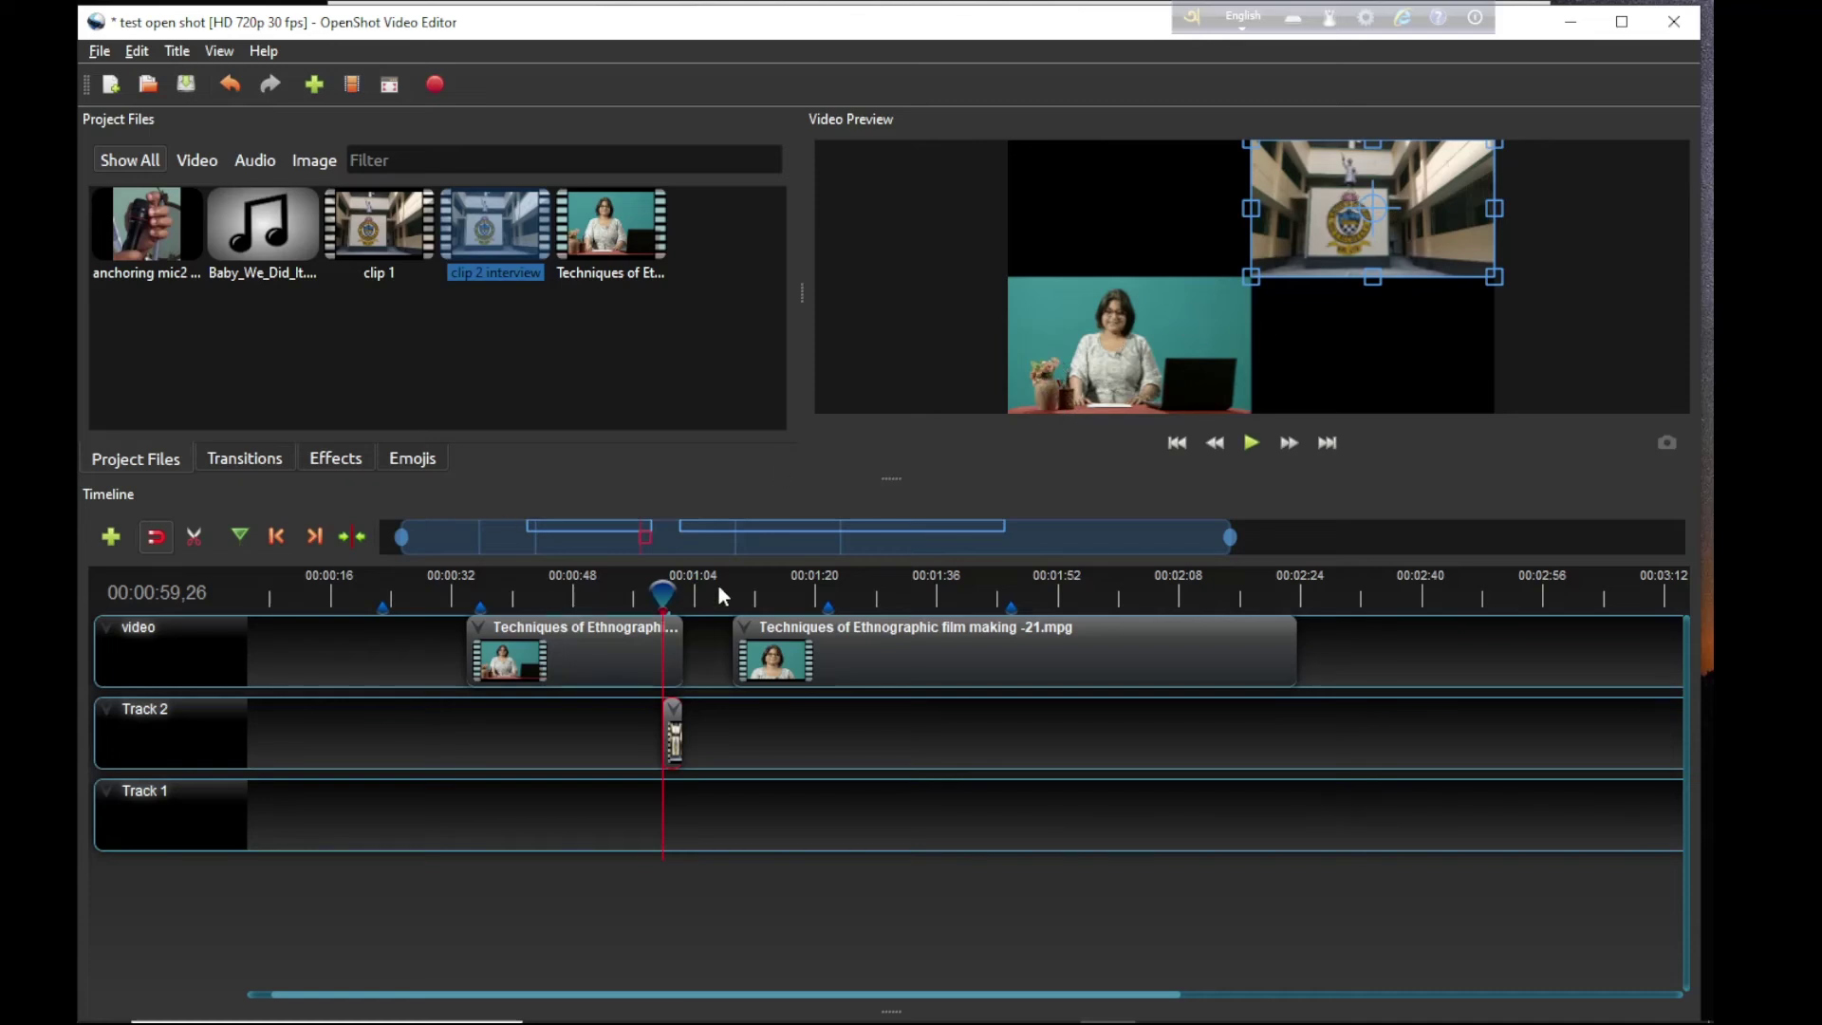
right_click(615, 658)
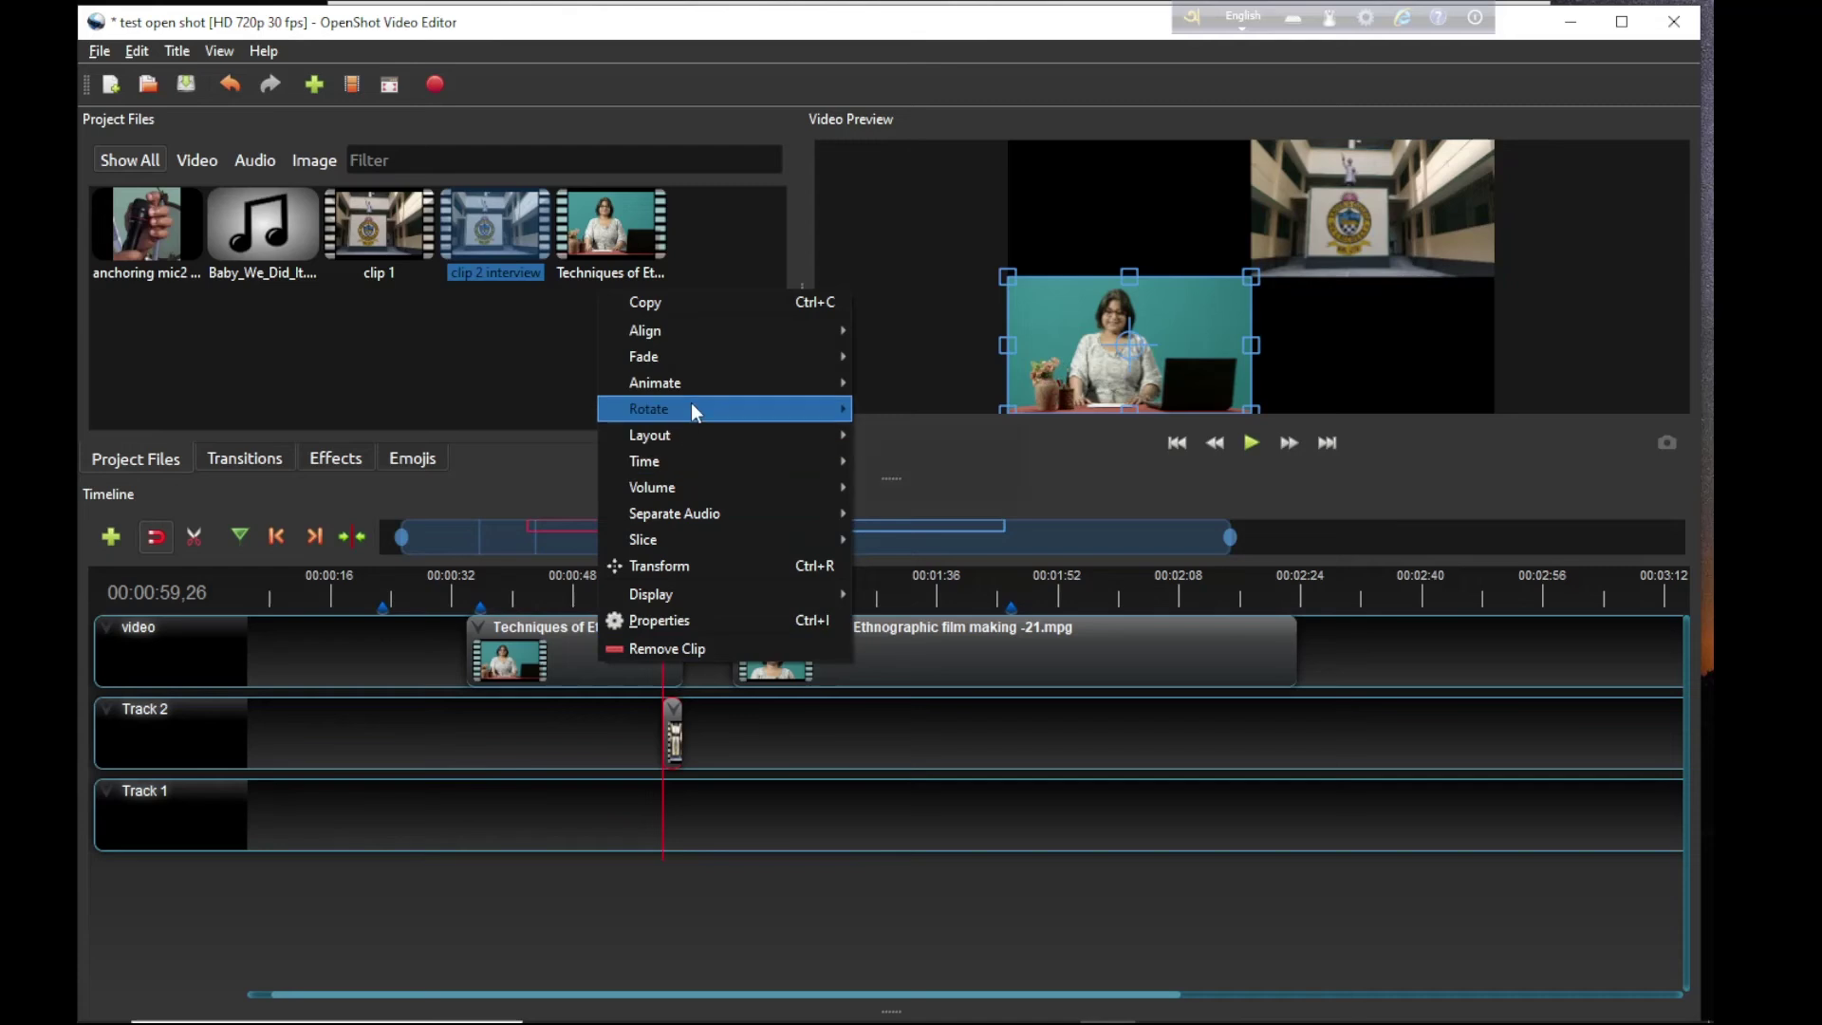
mouse_move(692, 459)
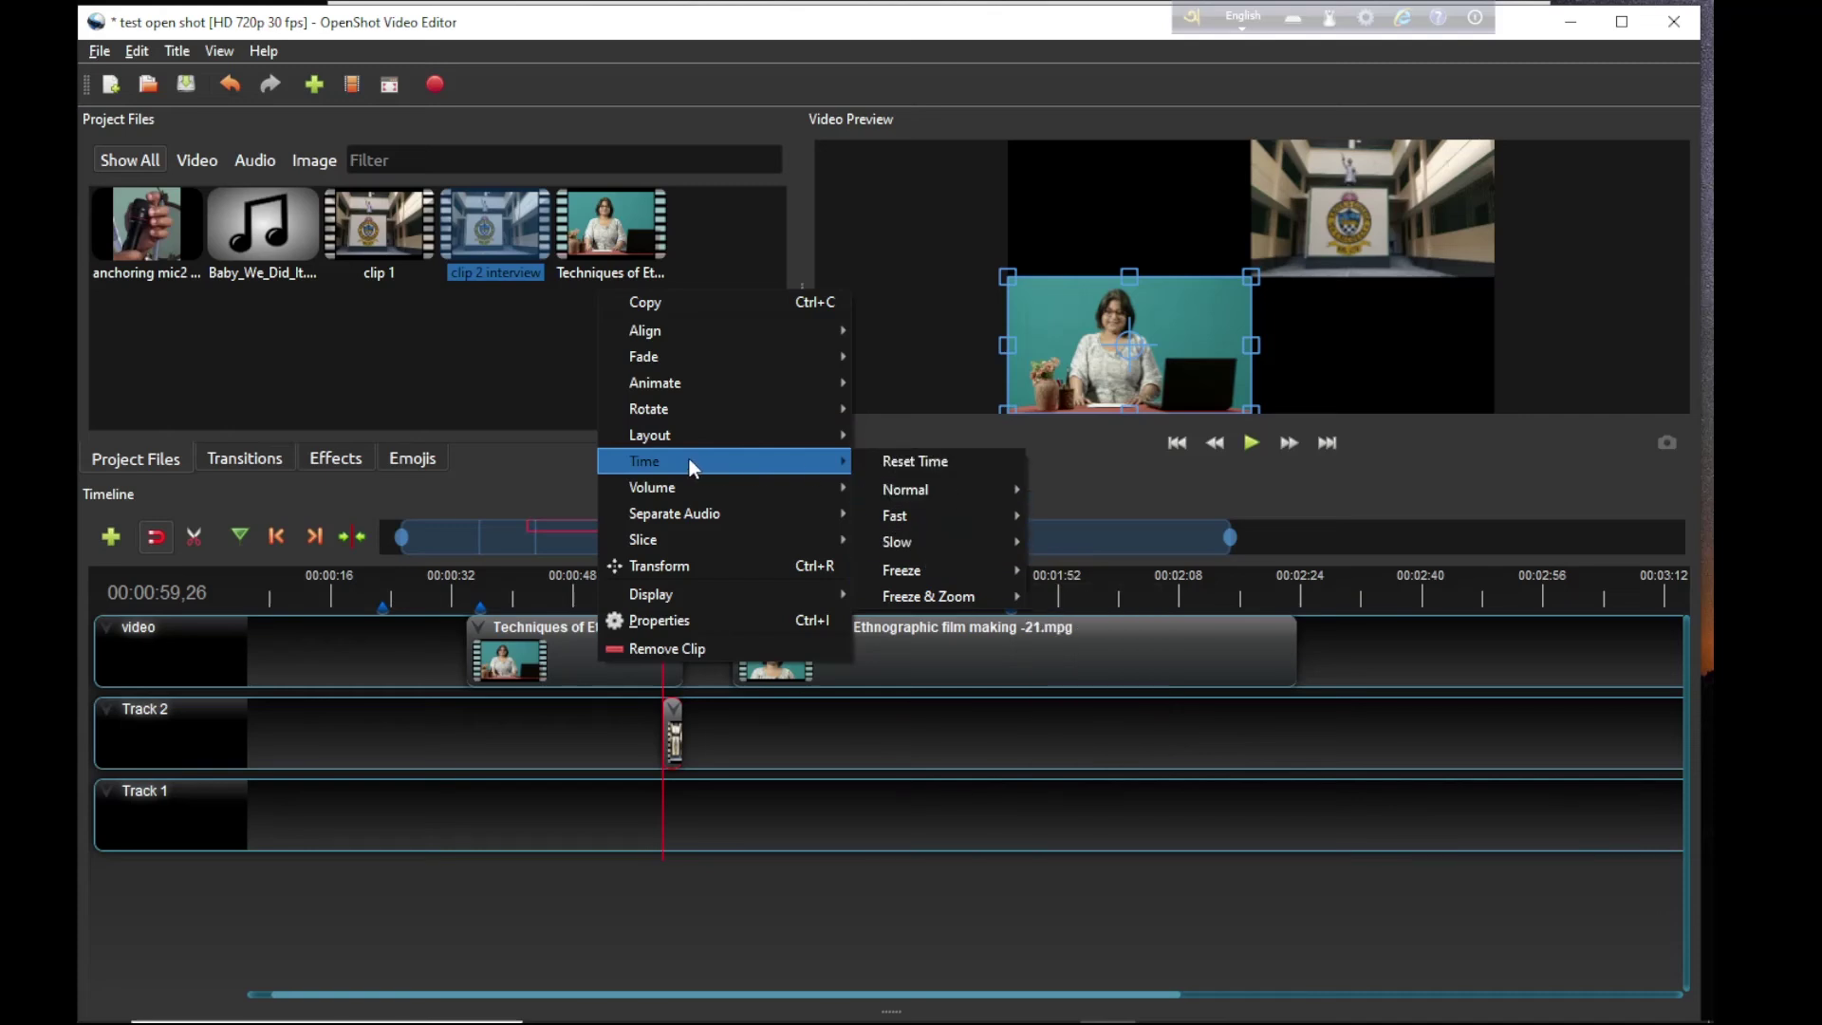
mouse_move(678, 492)
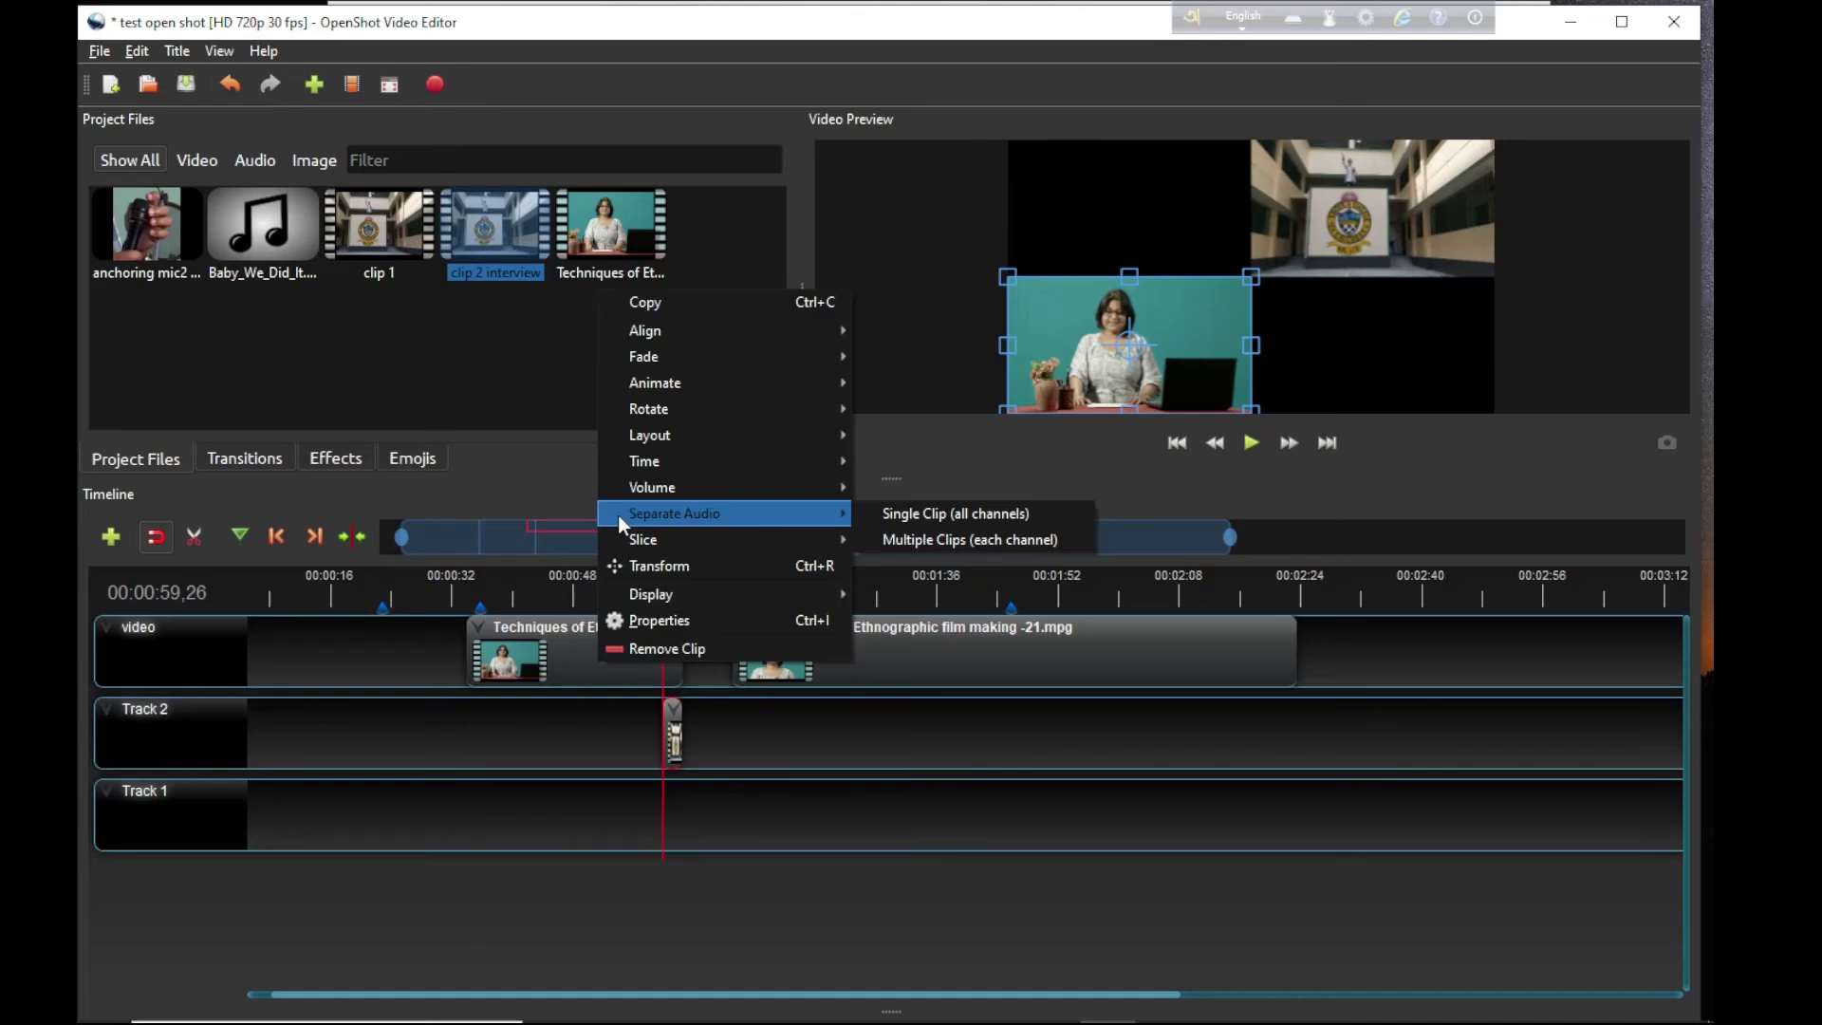
left_click(471, 718)
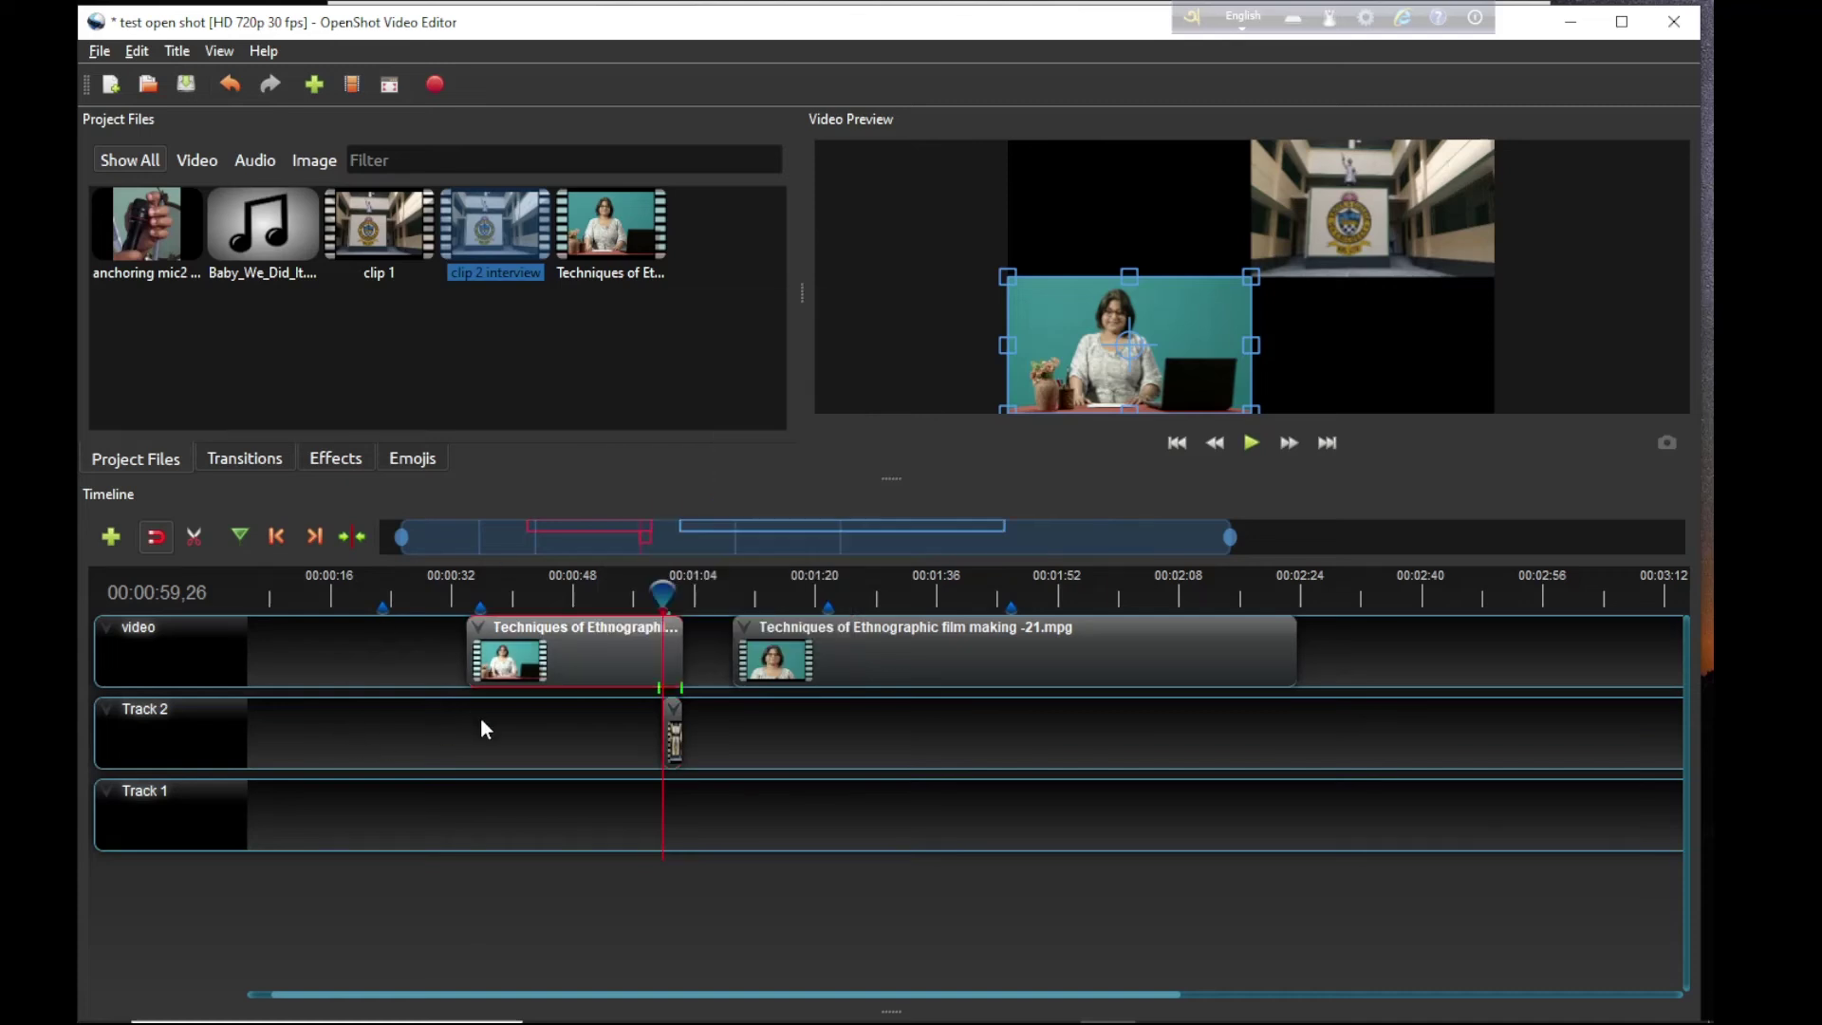
Step: Separate the first video clip's audio as a single clip with all channels, and enlarge the timeline area
right_click(562, 659)
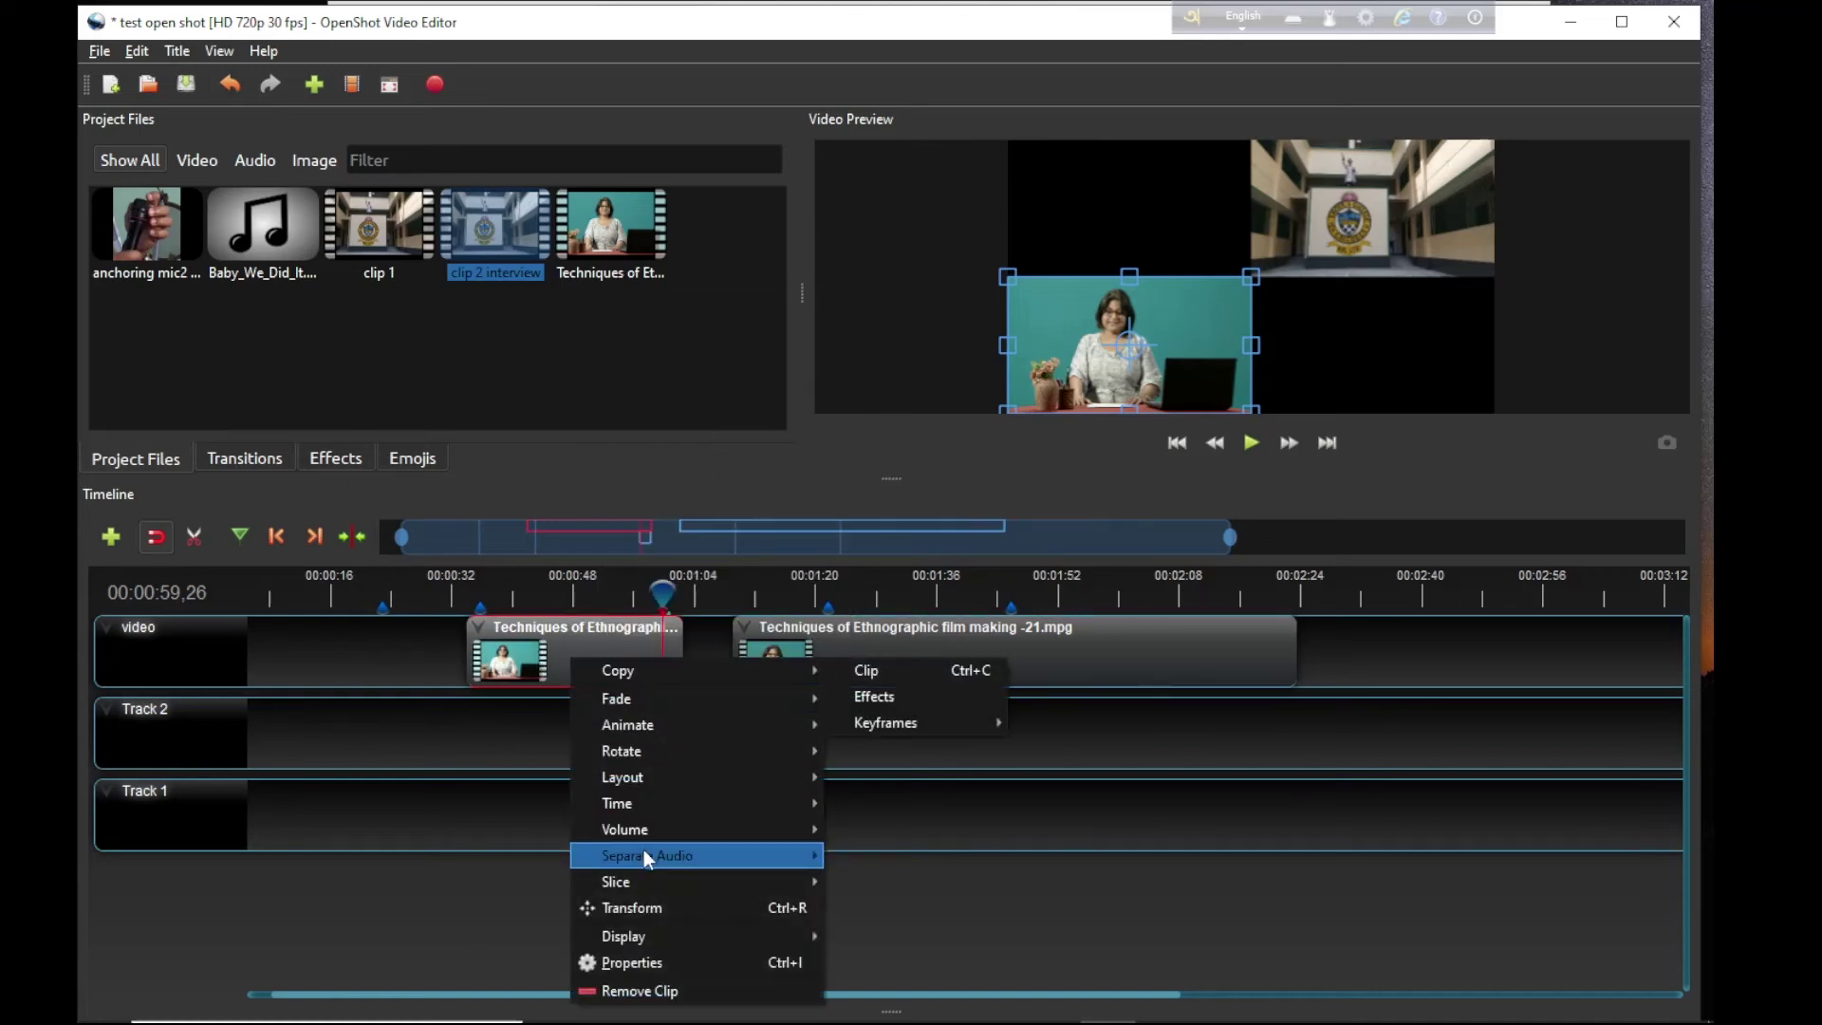
mouse_move(643, 858)
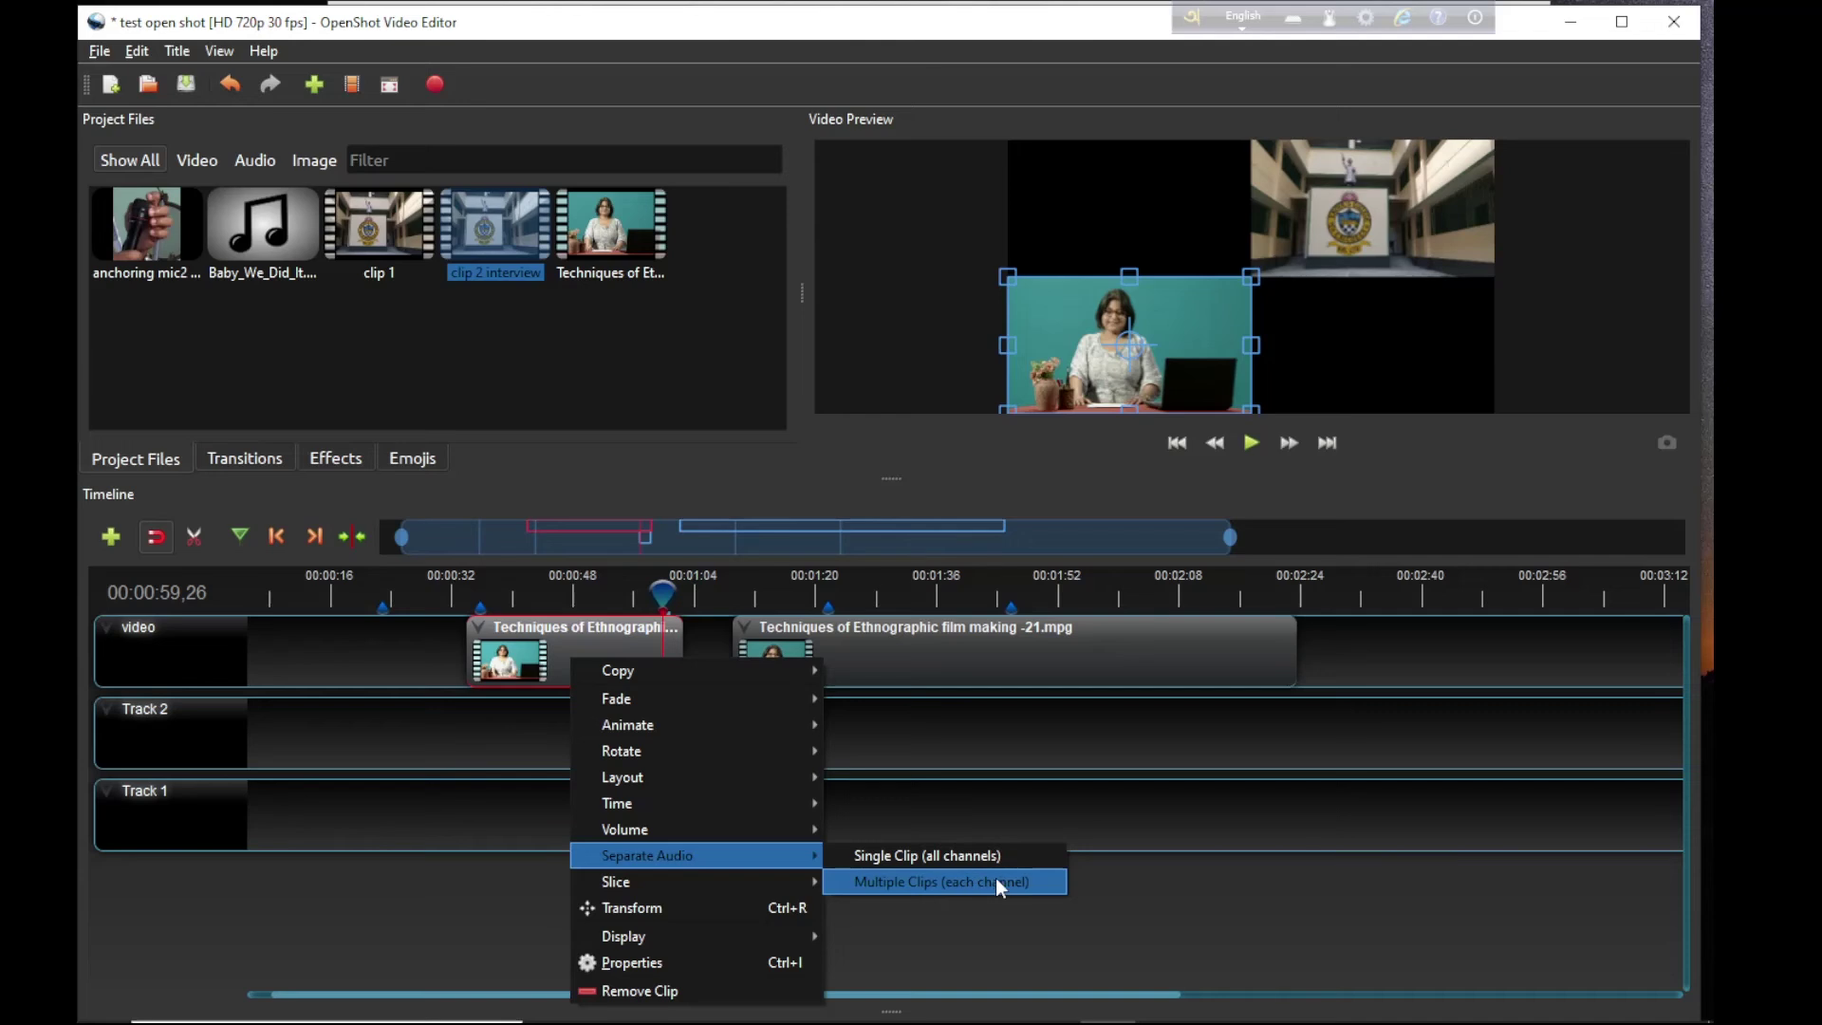
left_click(1029, 862)
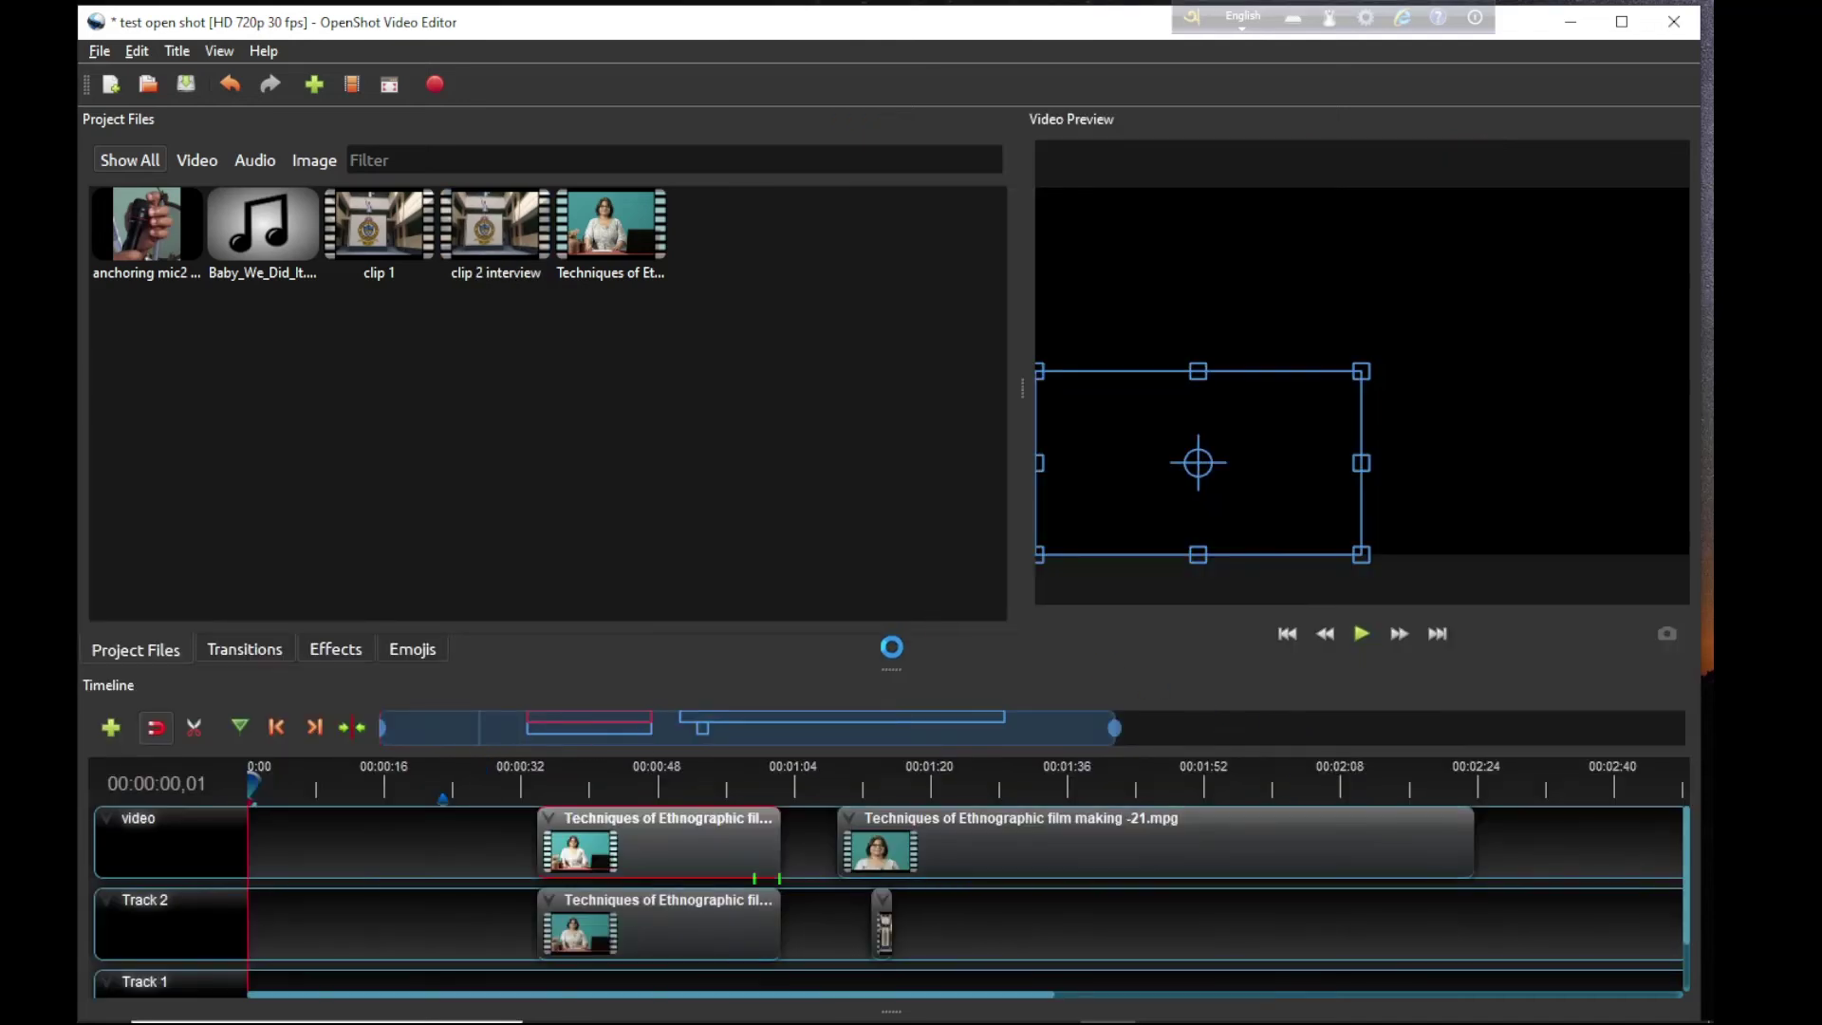
left_click_drag(894, 669, 886, 447)
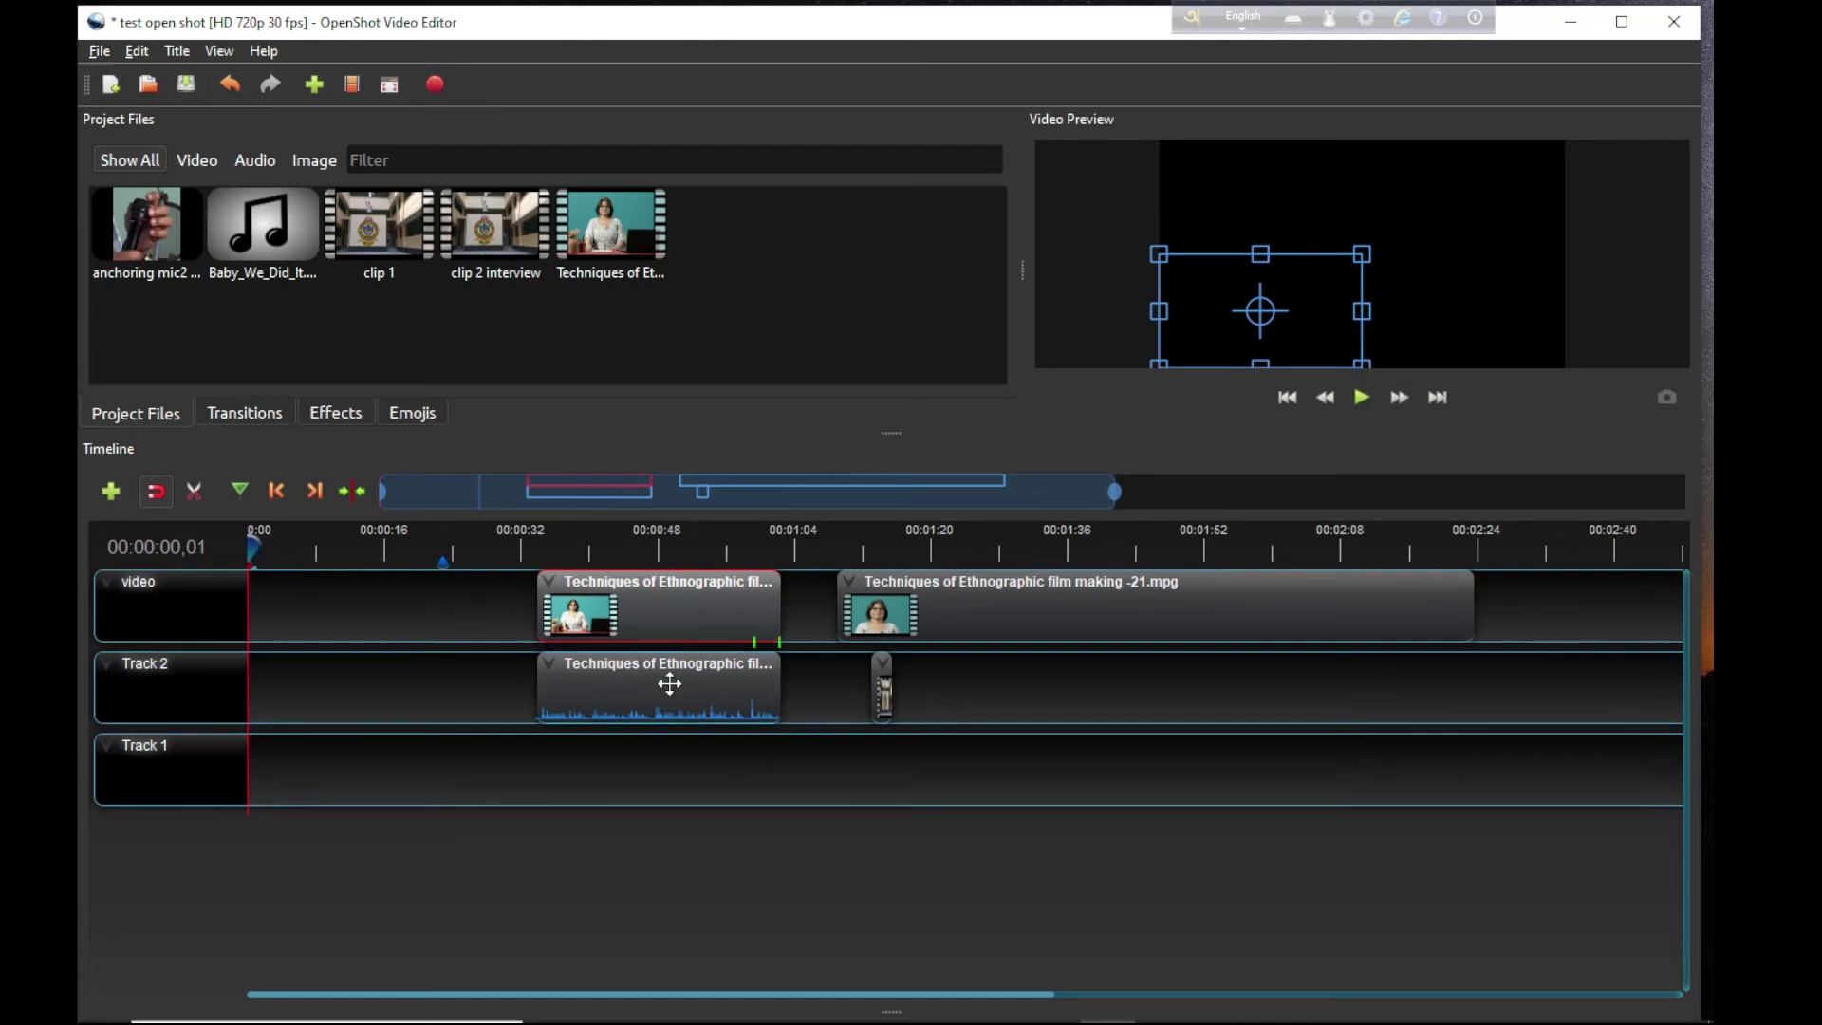
left_click(641, 699)
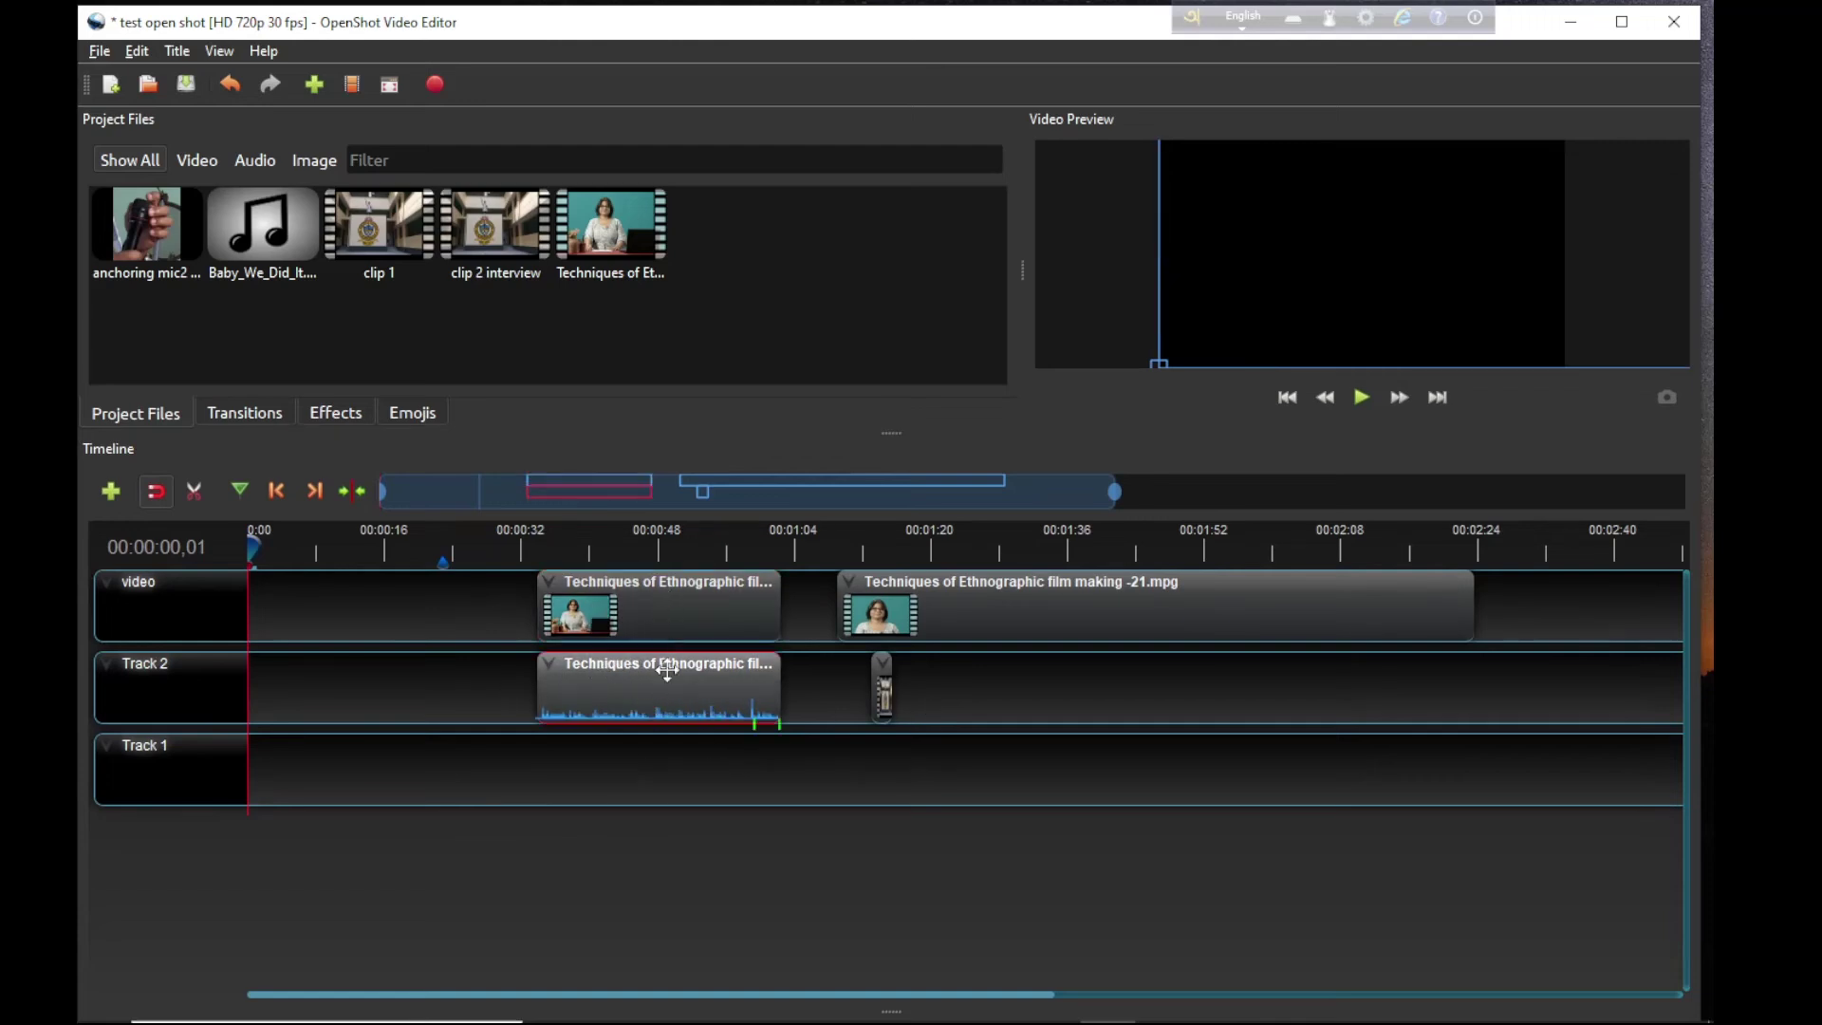
left_click(910, 710)
left_click(594, 693)
right_click(632, 695)
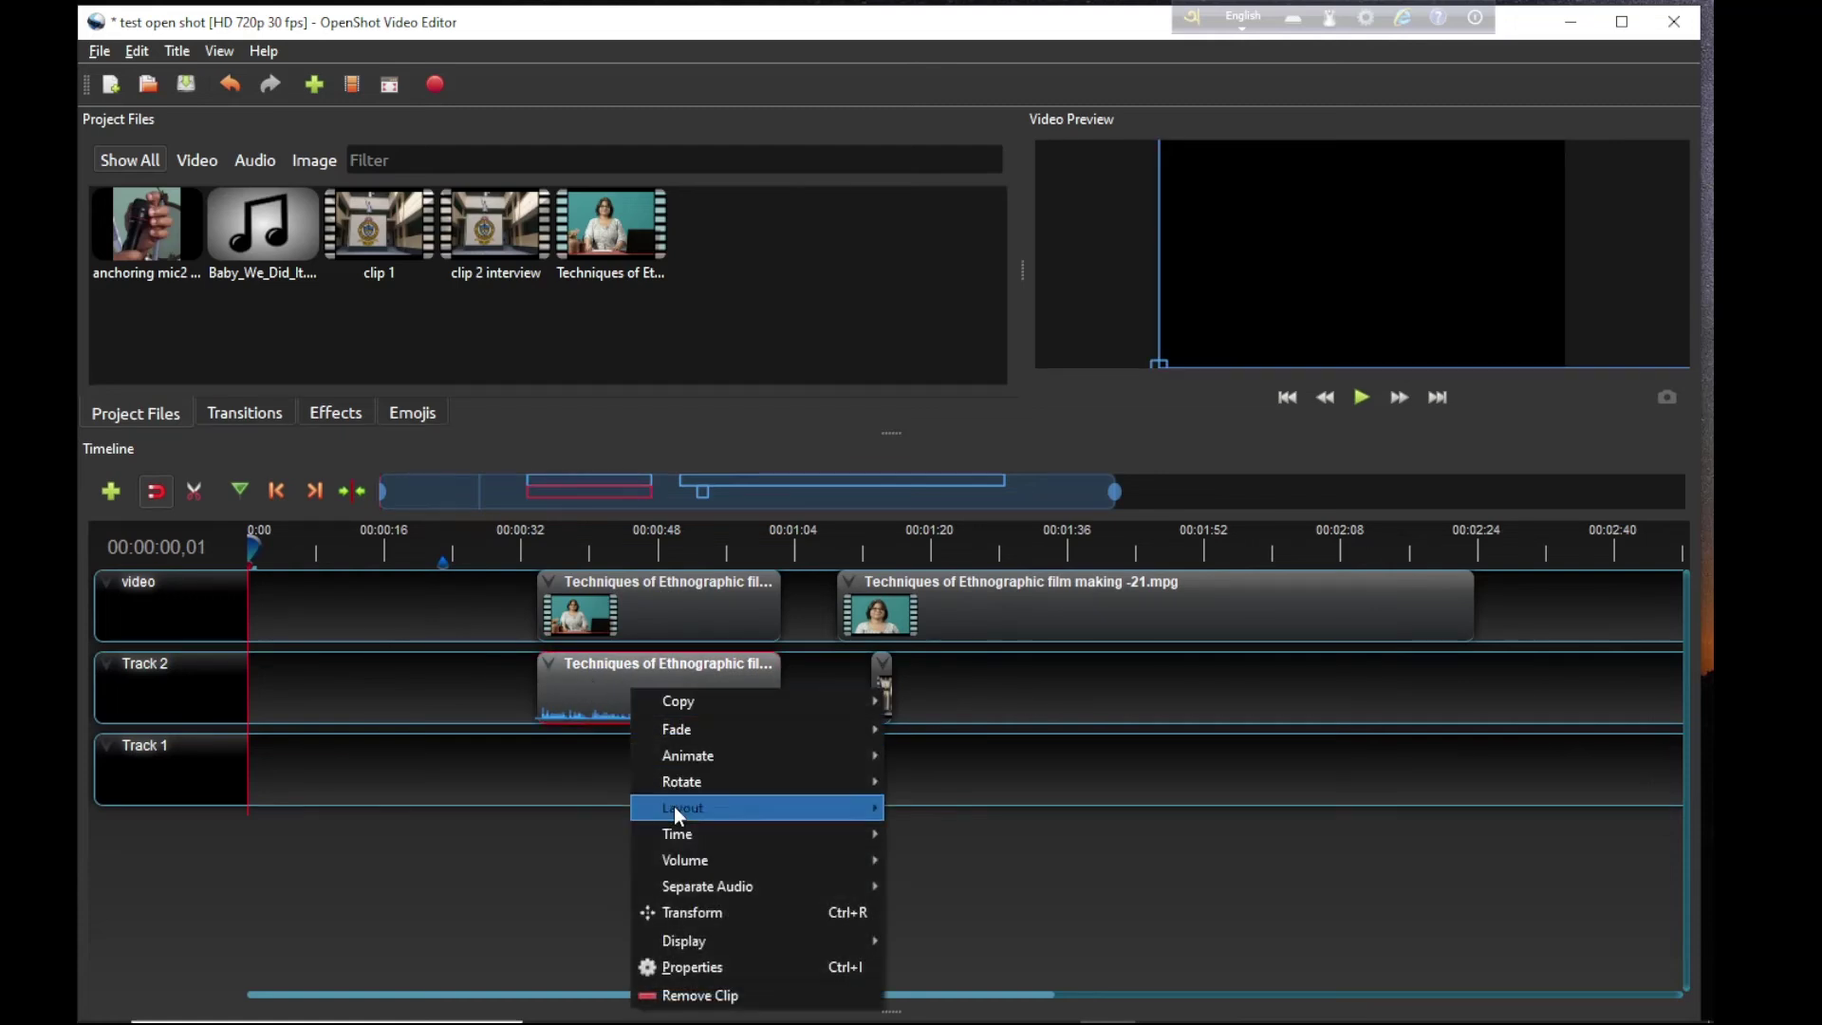
mouse_move(704, 854)
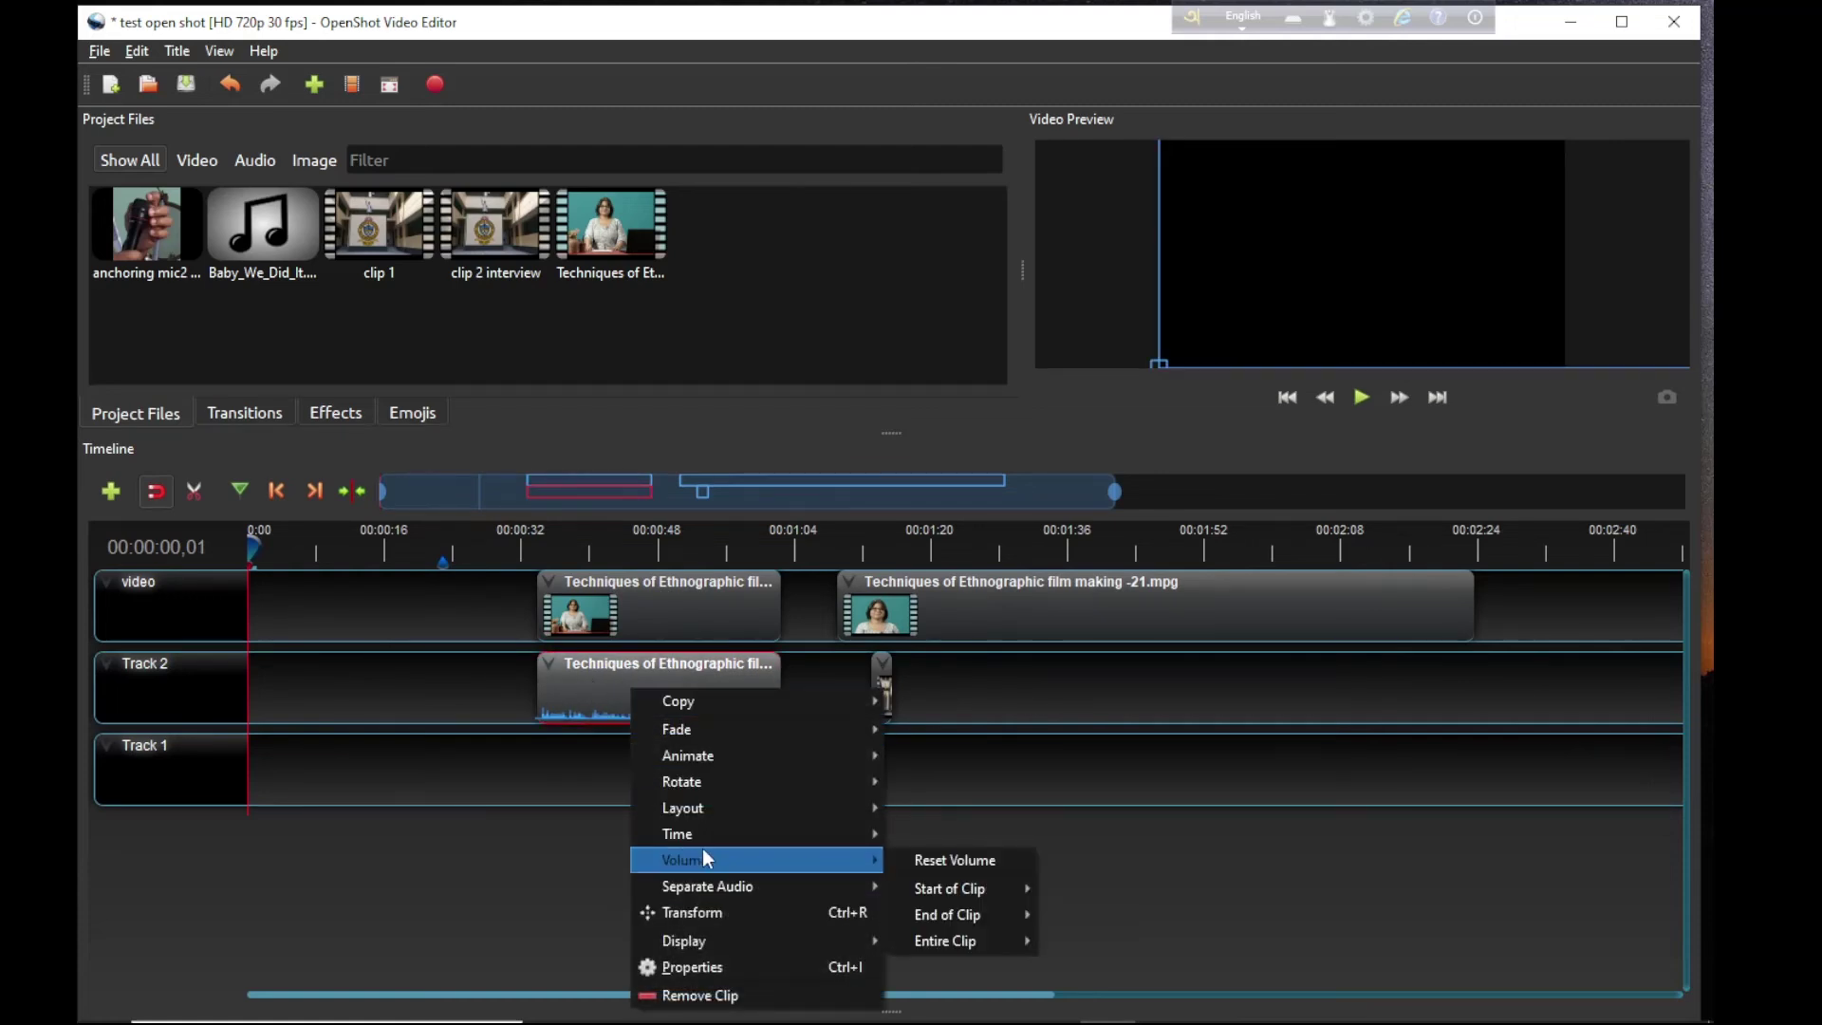
left_click(431, 780)
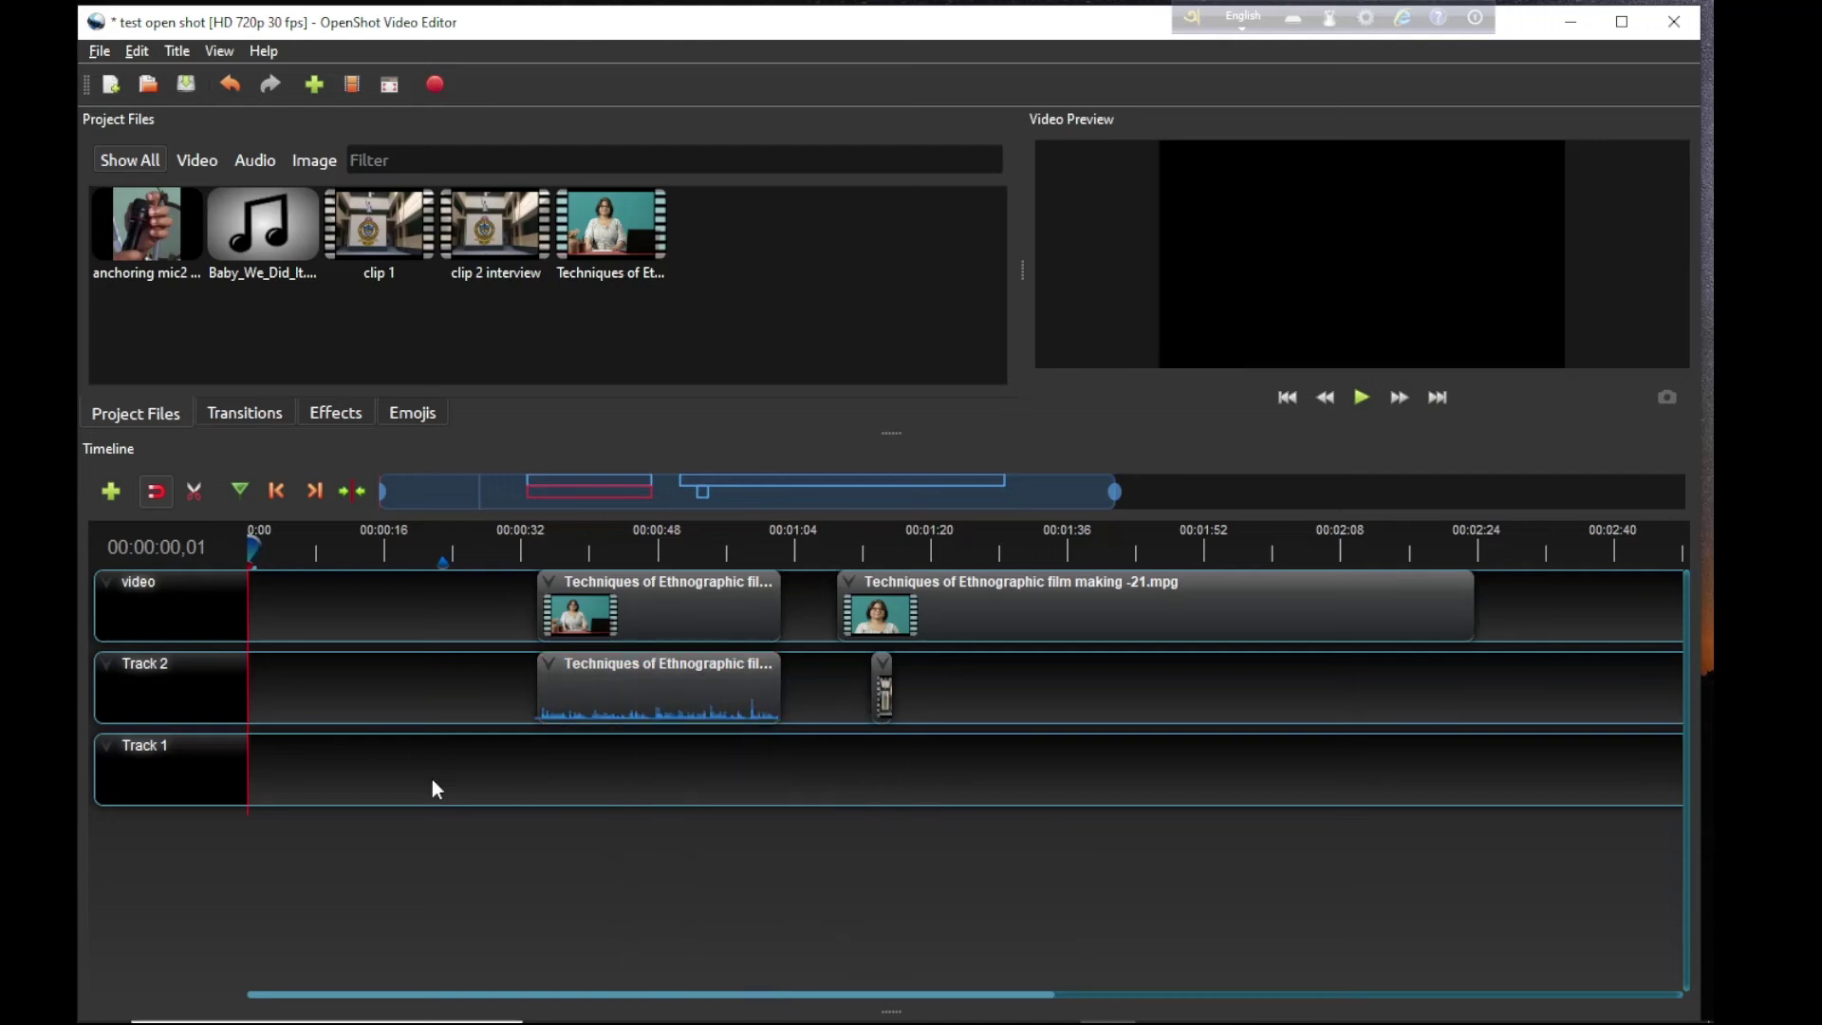
Step: Move the separated audio clip along Track 2 to start at about 00:01:42
left_click_drag(253, 543, 320, 544)
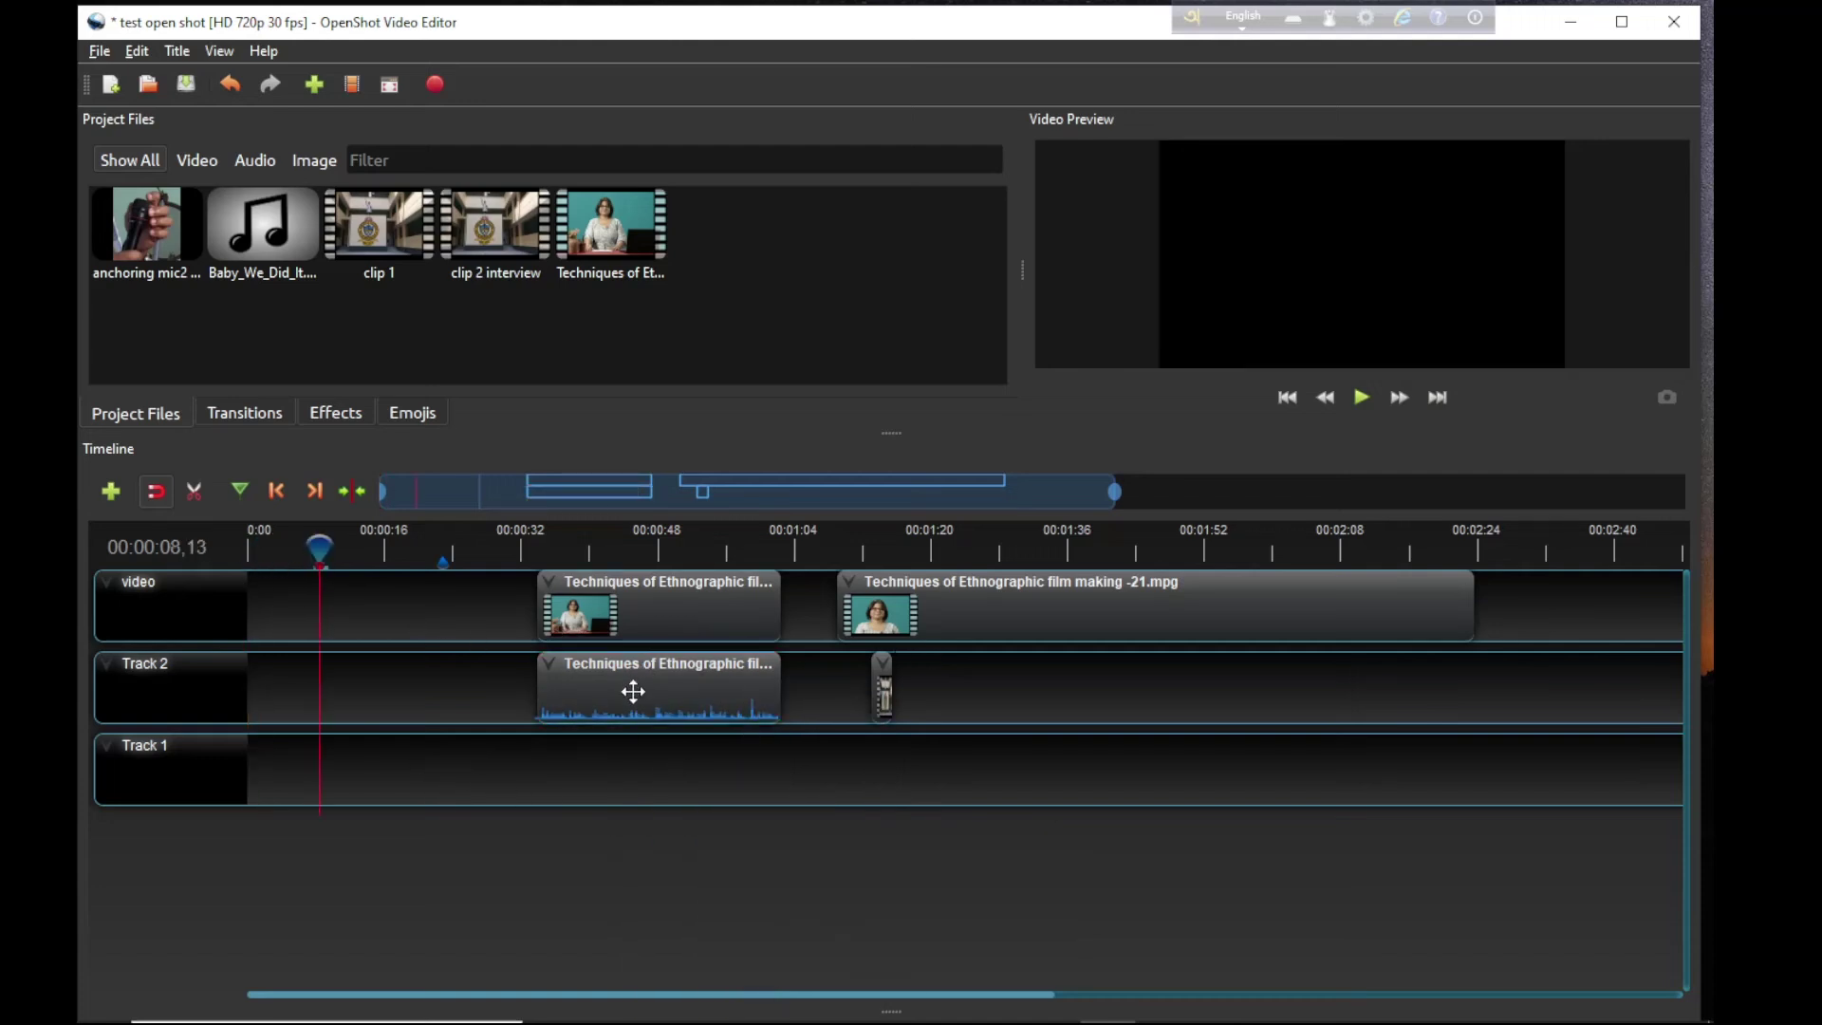
left_click_drag(633, 692, 1217, 690)
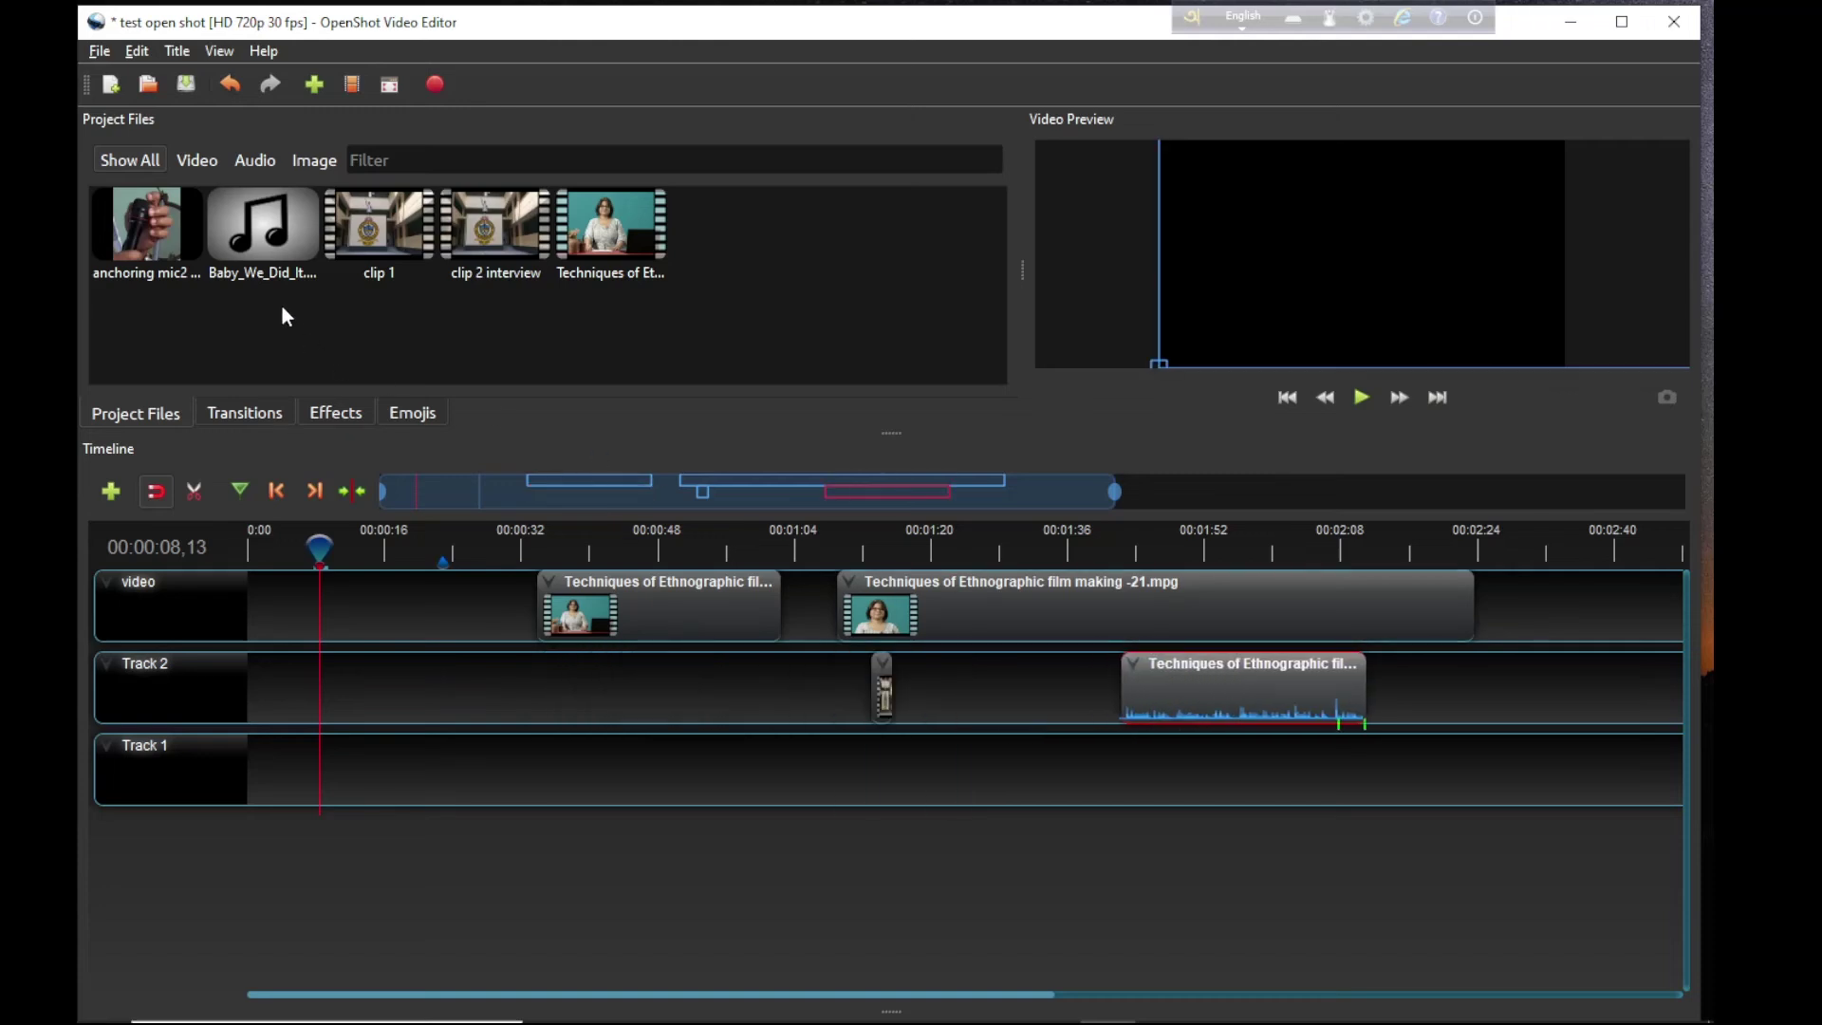
Step: Place Baby_We_Did_It.mp3 on Track 1 in line with the first video clip's start and play from about 00:00:40
left_click_drag(267, 232, 545, 750)
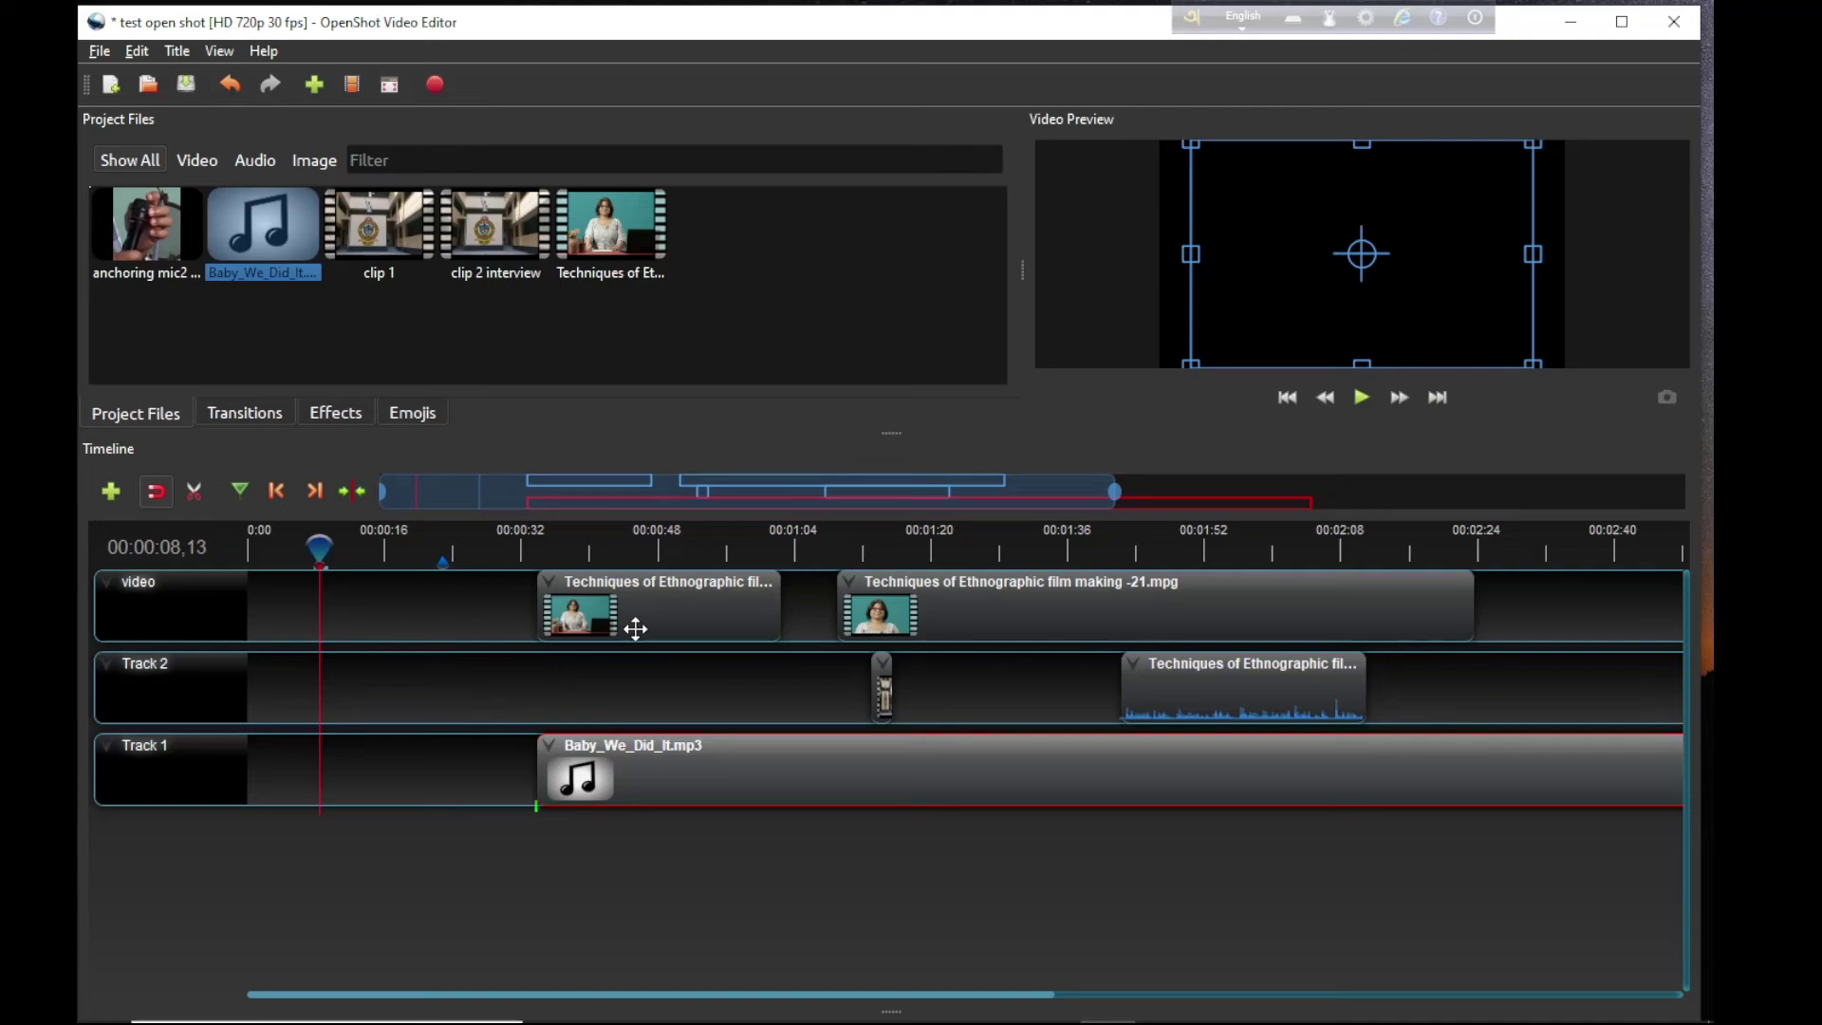
left_click(590, 545)
key("space")
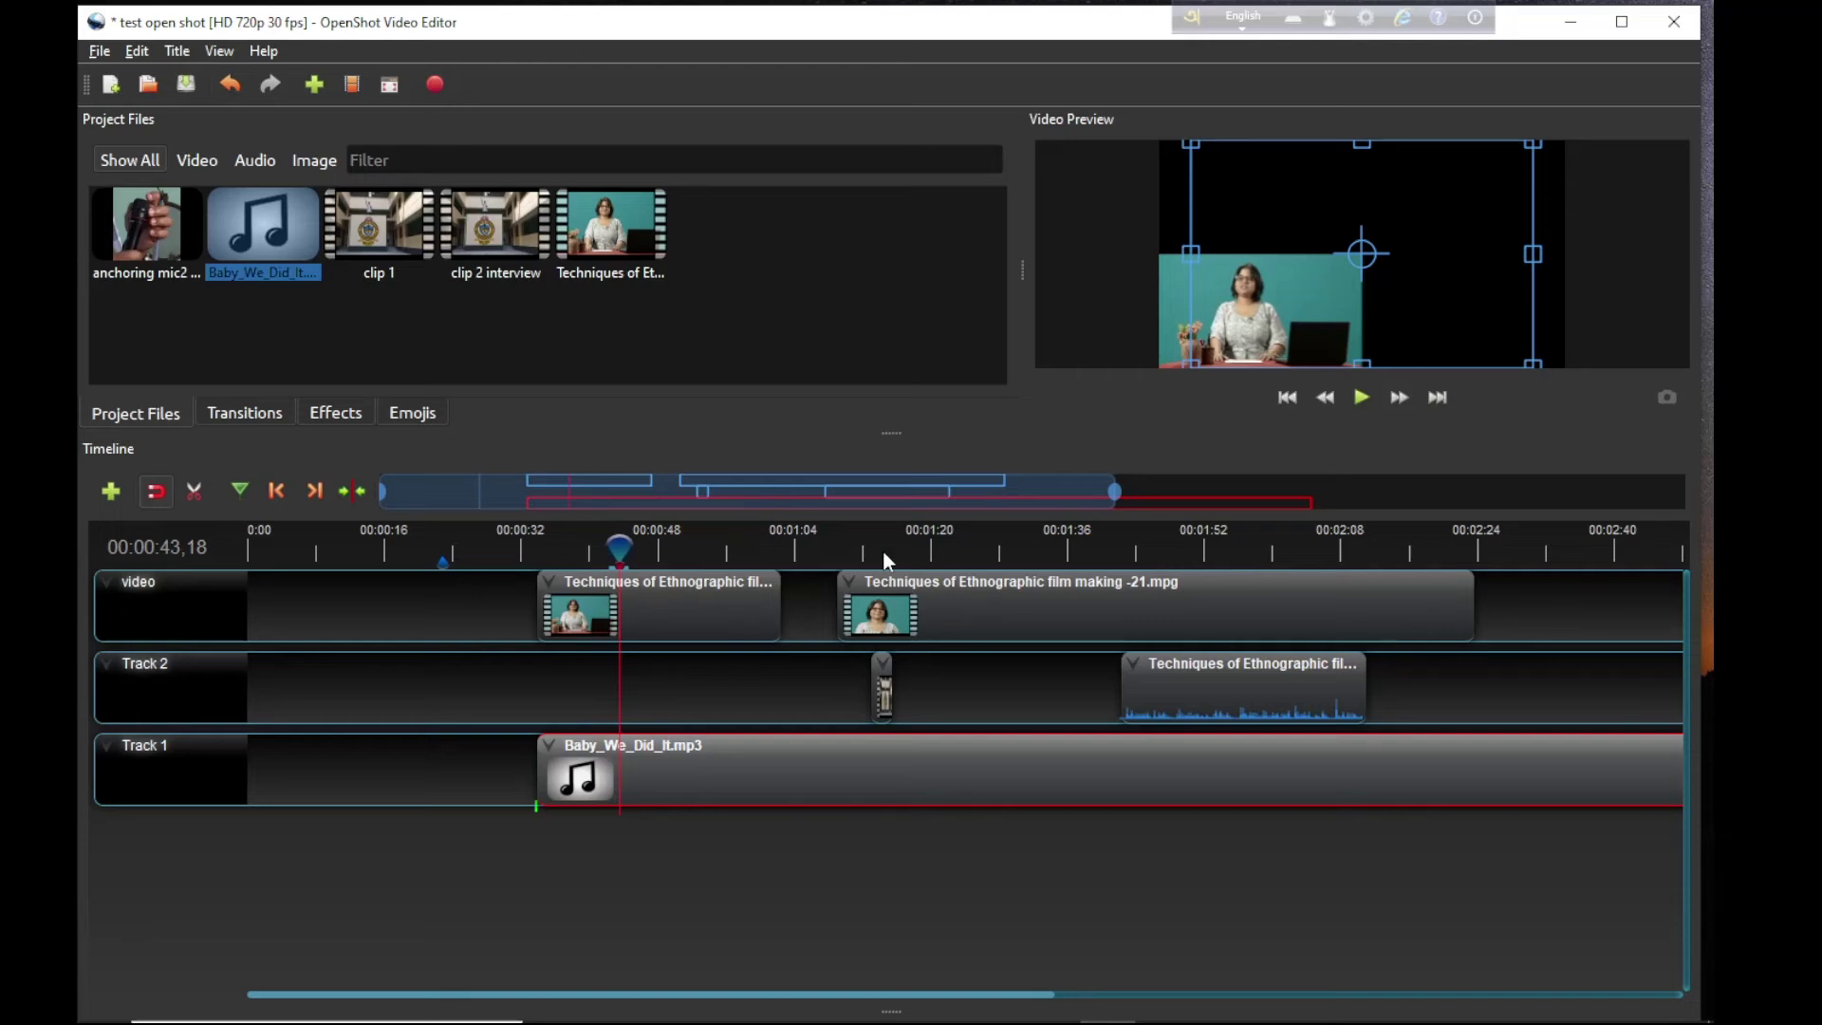
right_click(806, 764)
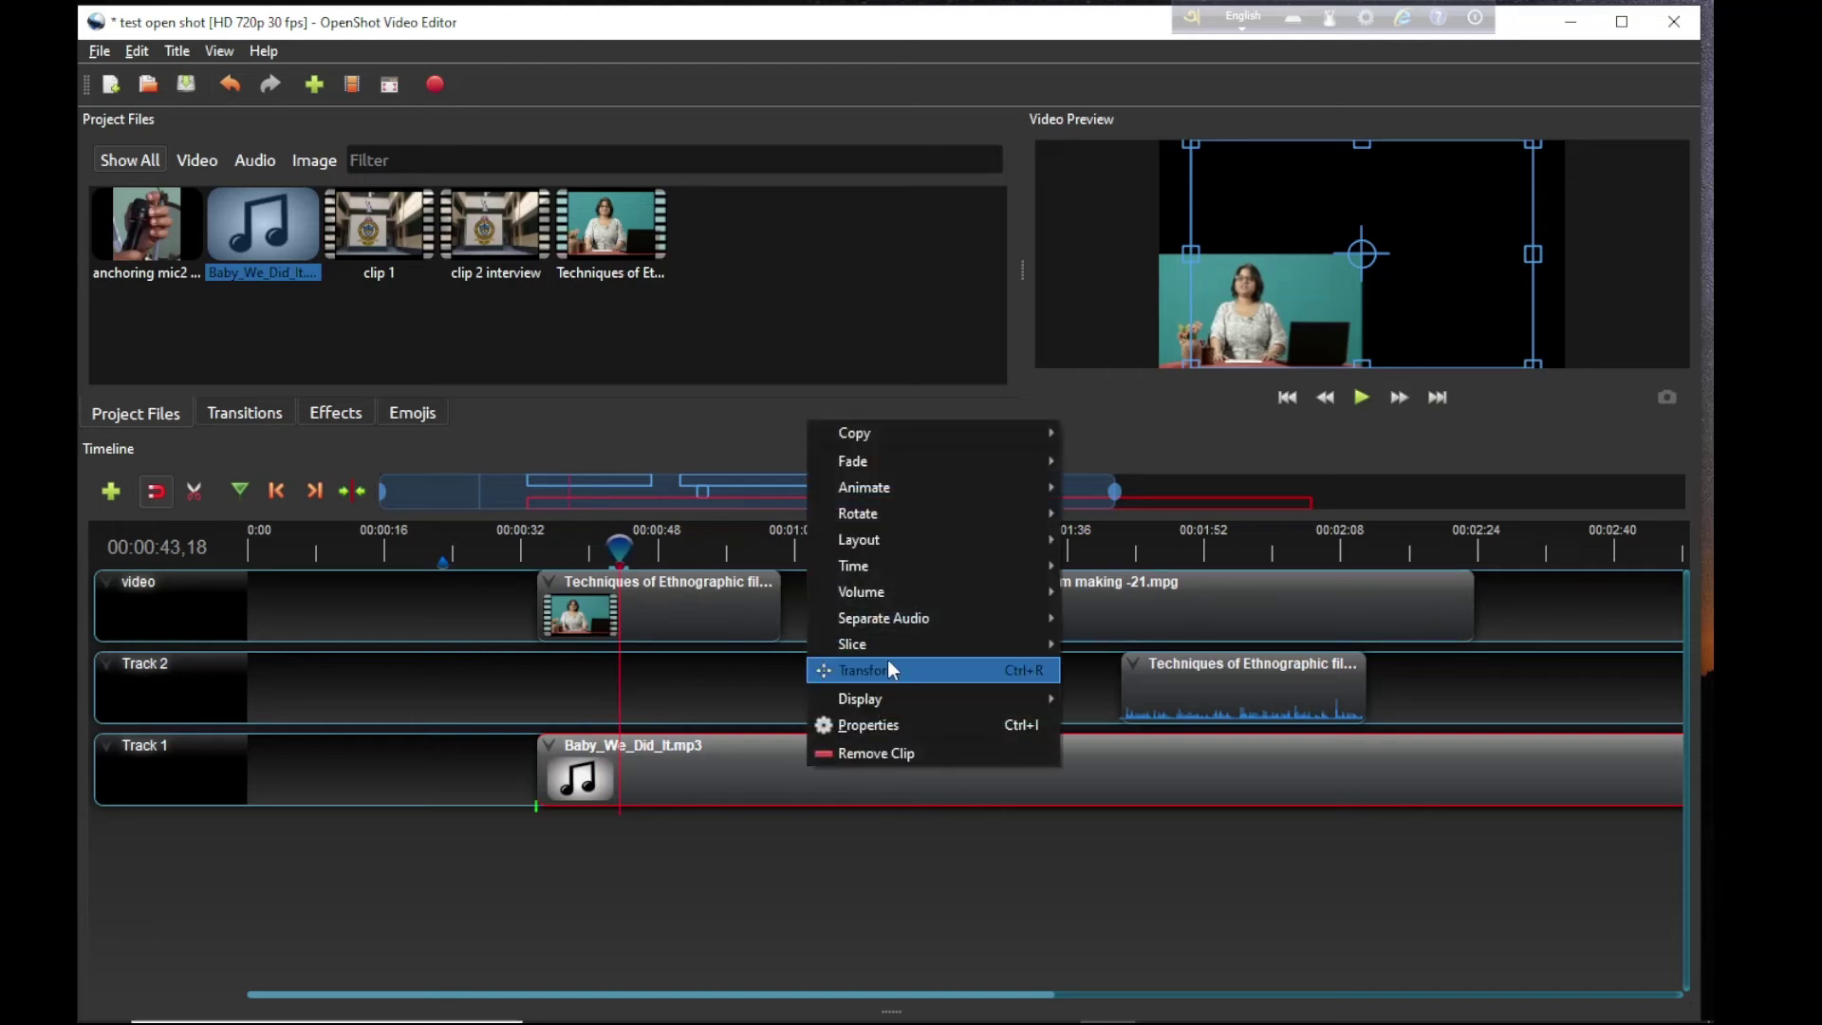
mouse_move(880, 592)
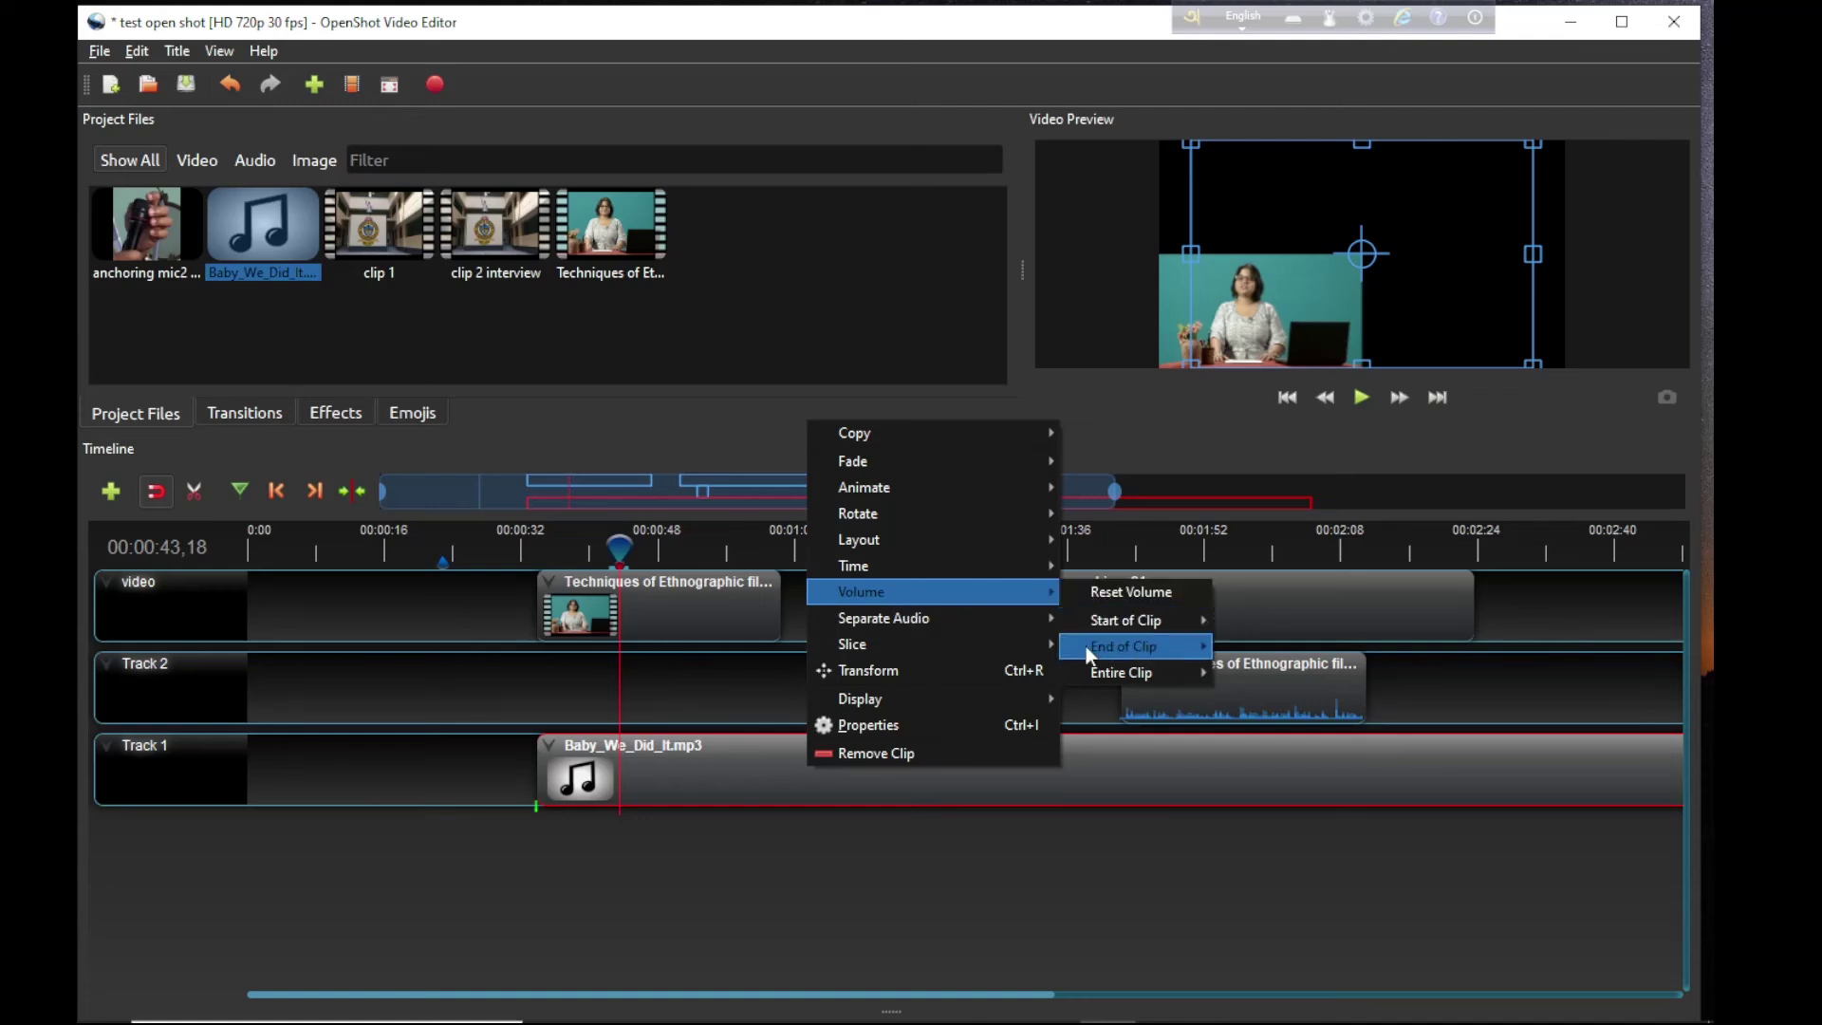
left_click(430, 698)
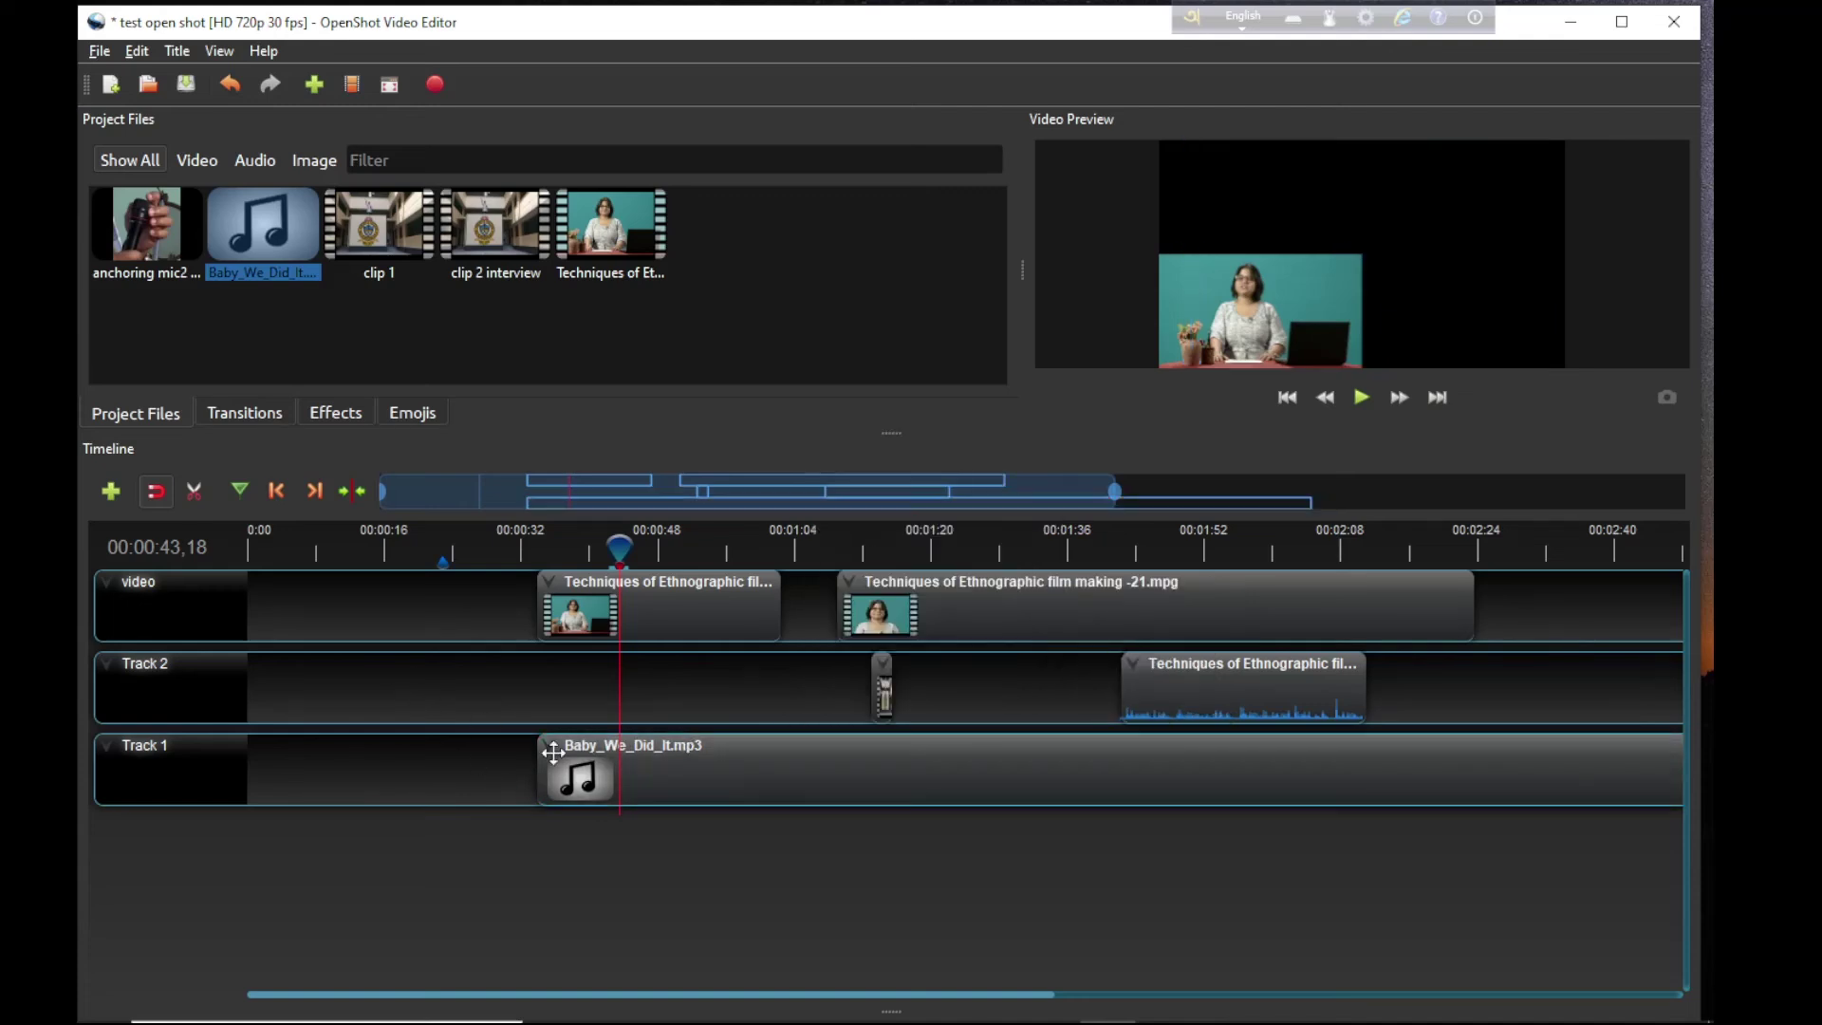
Step: Shift the separated audio clip slightly to about 00:01:41 and reset the volume of the music clip on Track 1
left_click_drag(995, 697, 1223, 698)
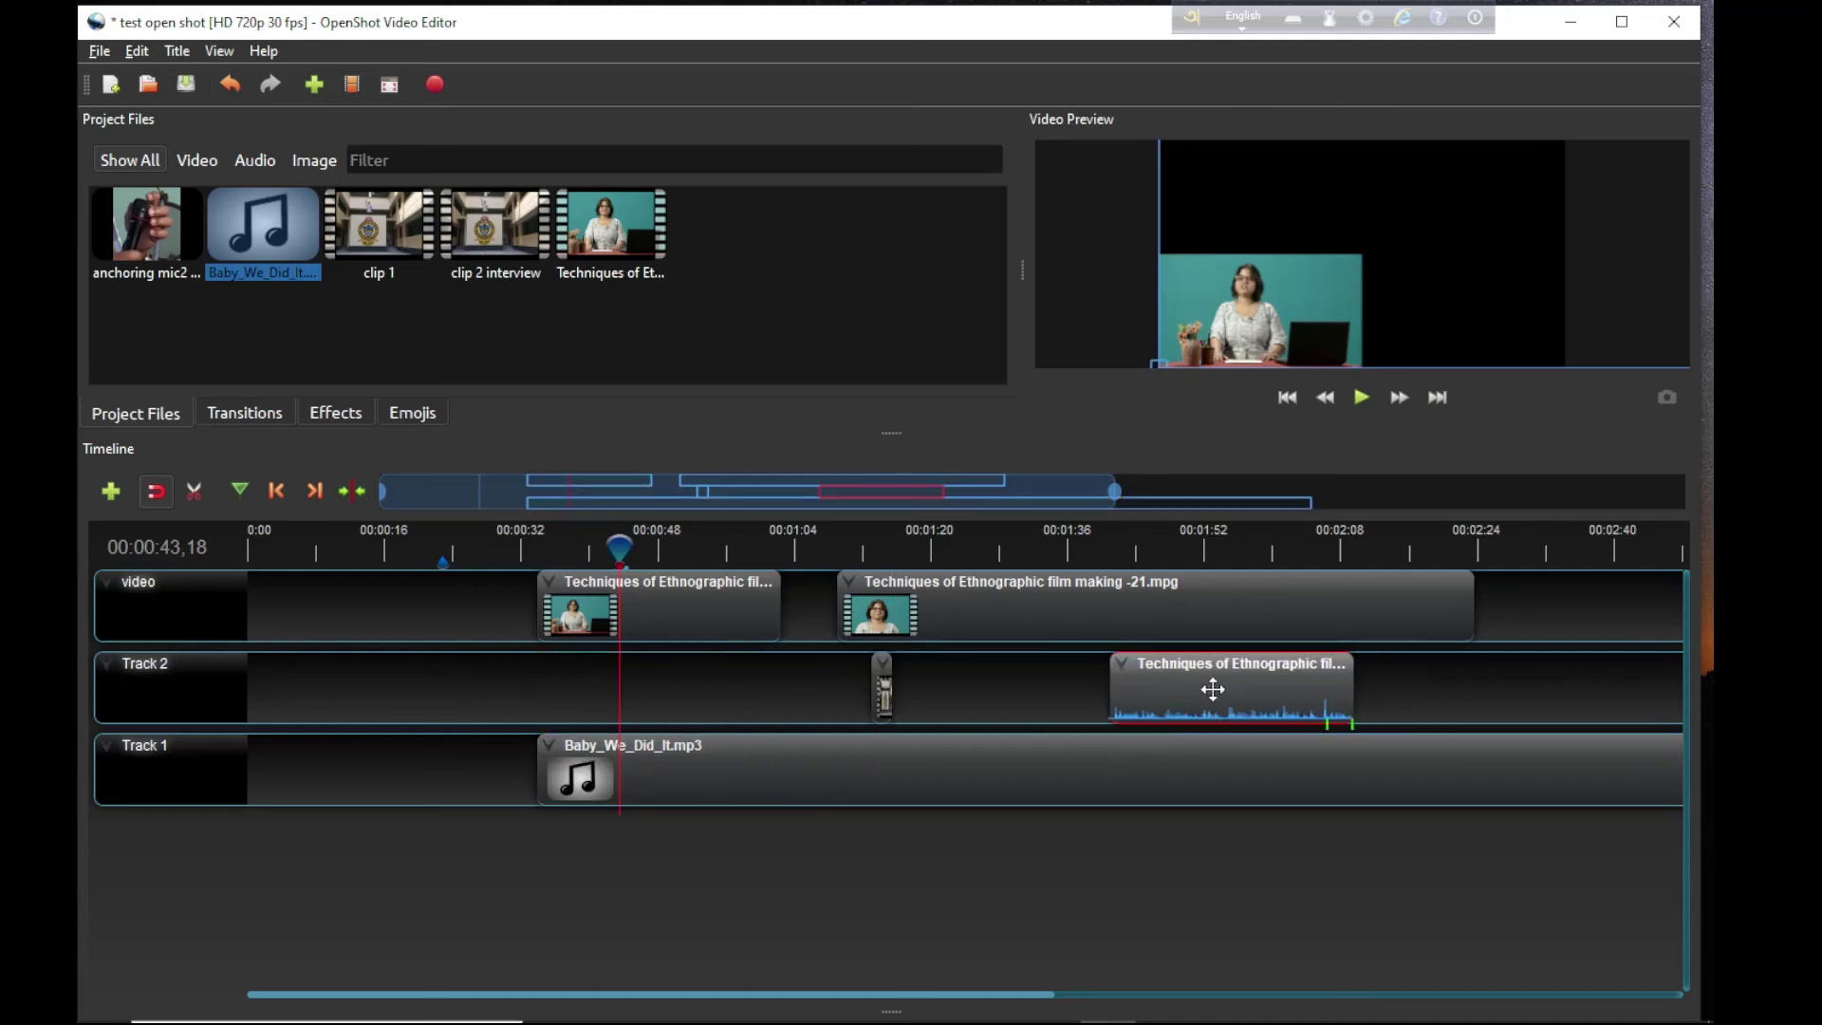
right_click(667, 762)
mouse_move(797, 592)
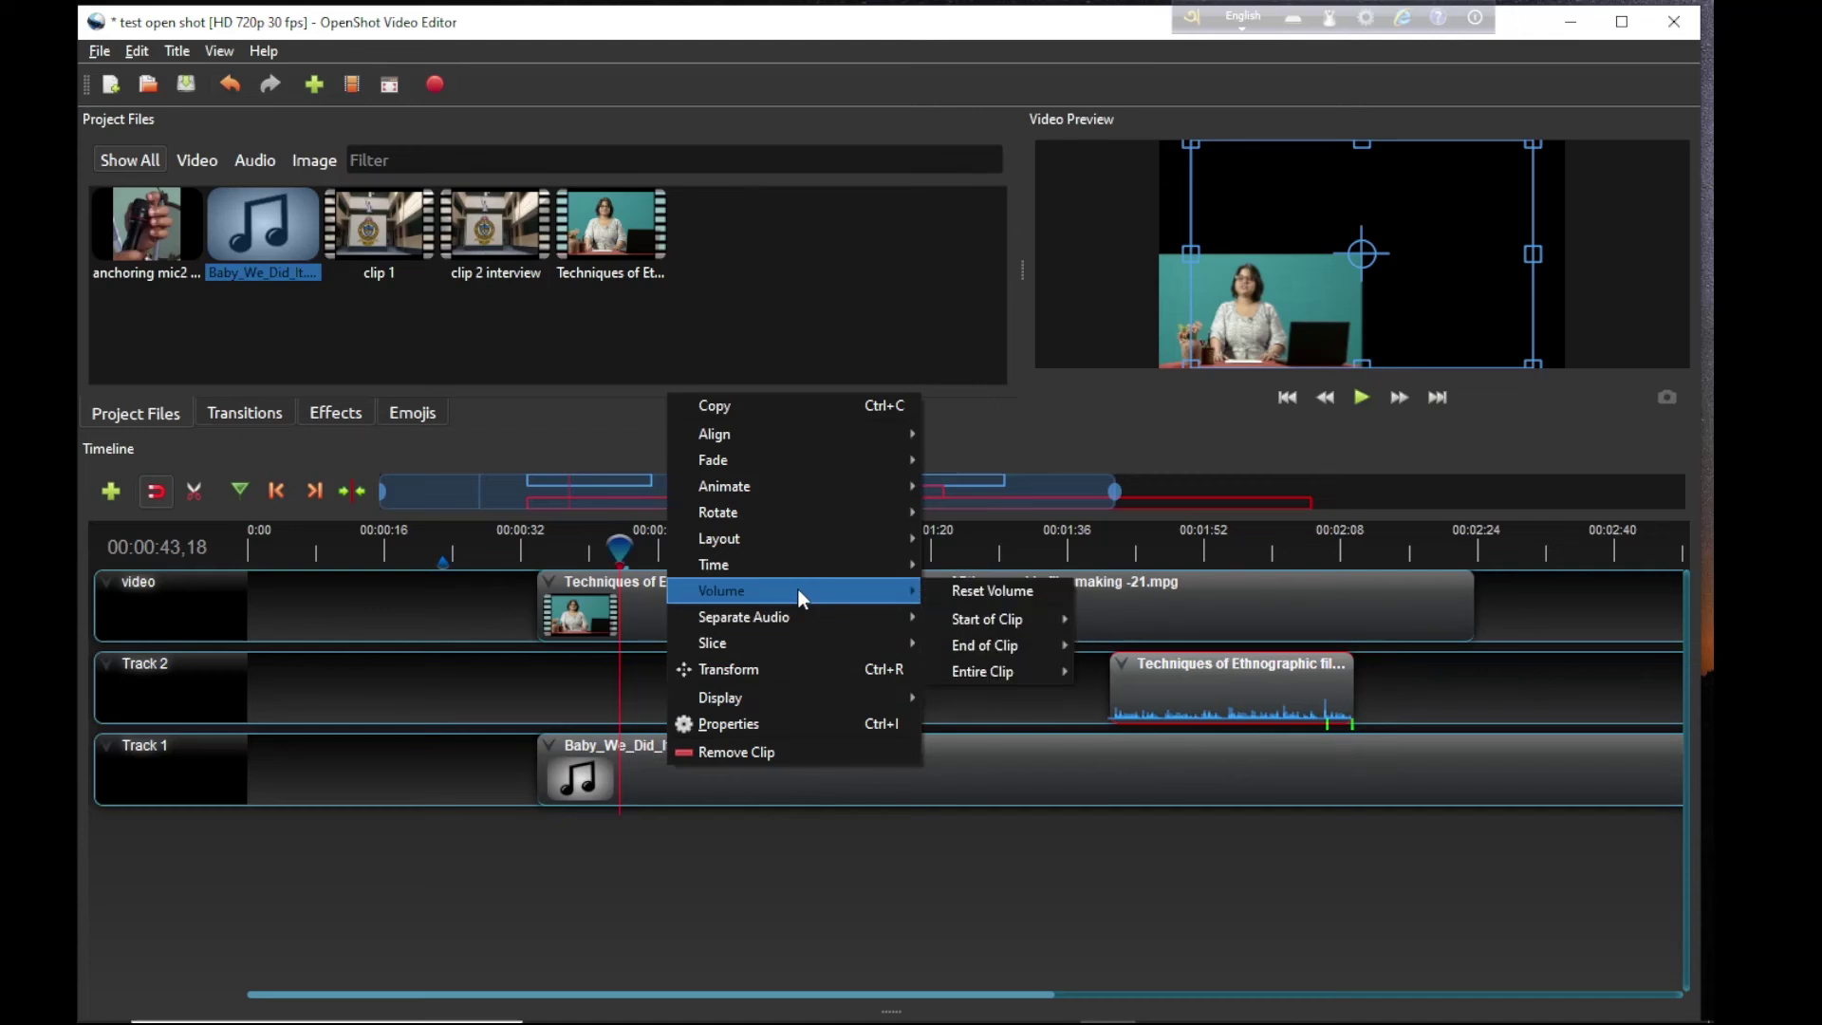
left_click(999, 592)
right_click(686, 763)
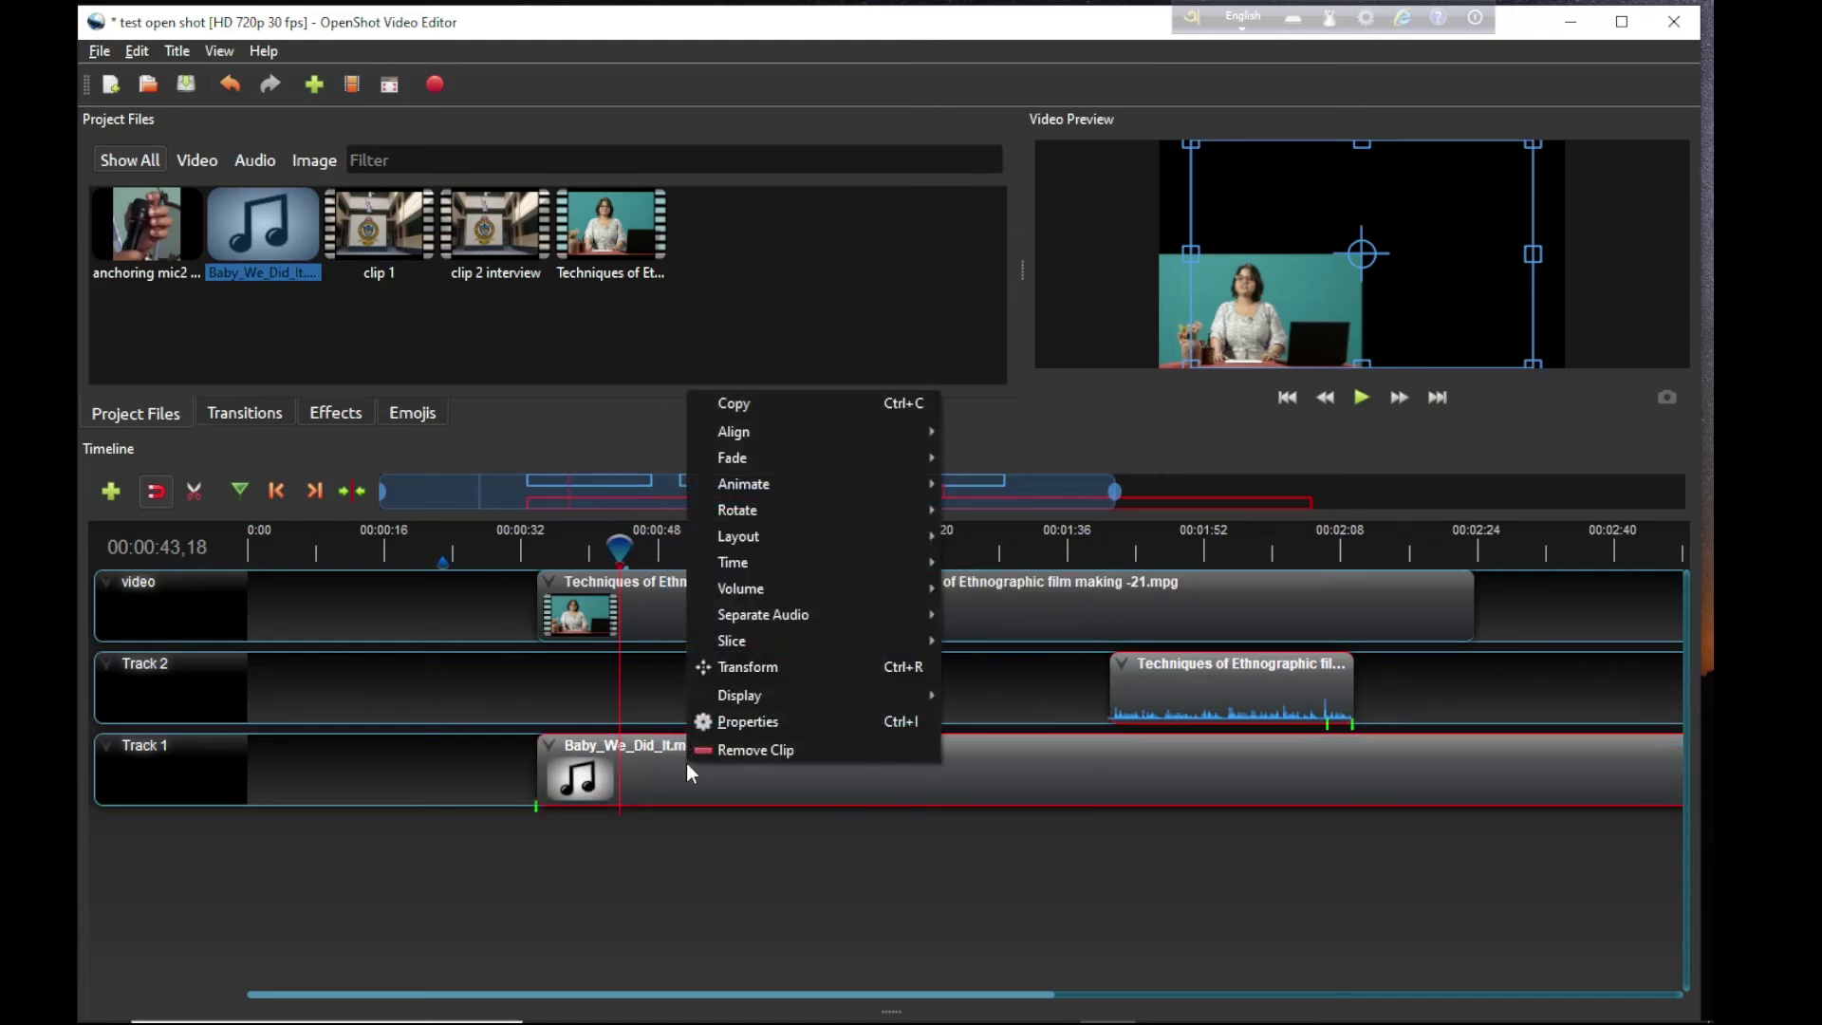
mouse_move(759, 588)
mouse_move(1015, 622)
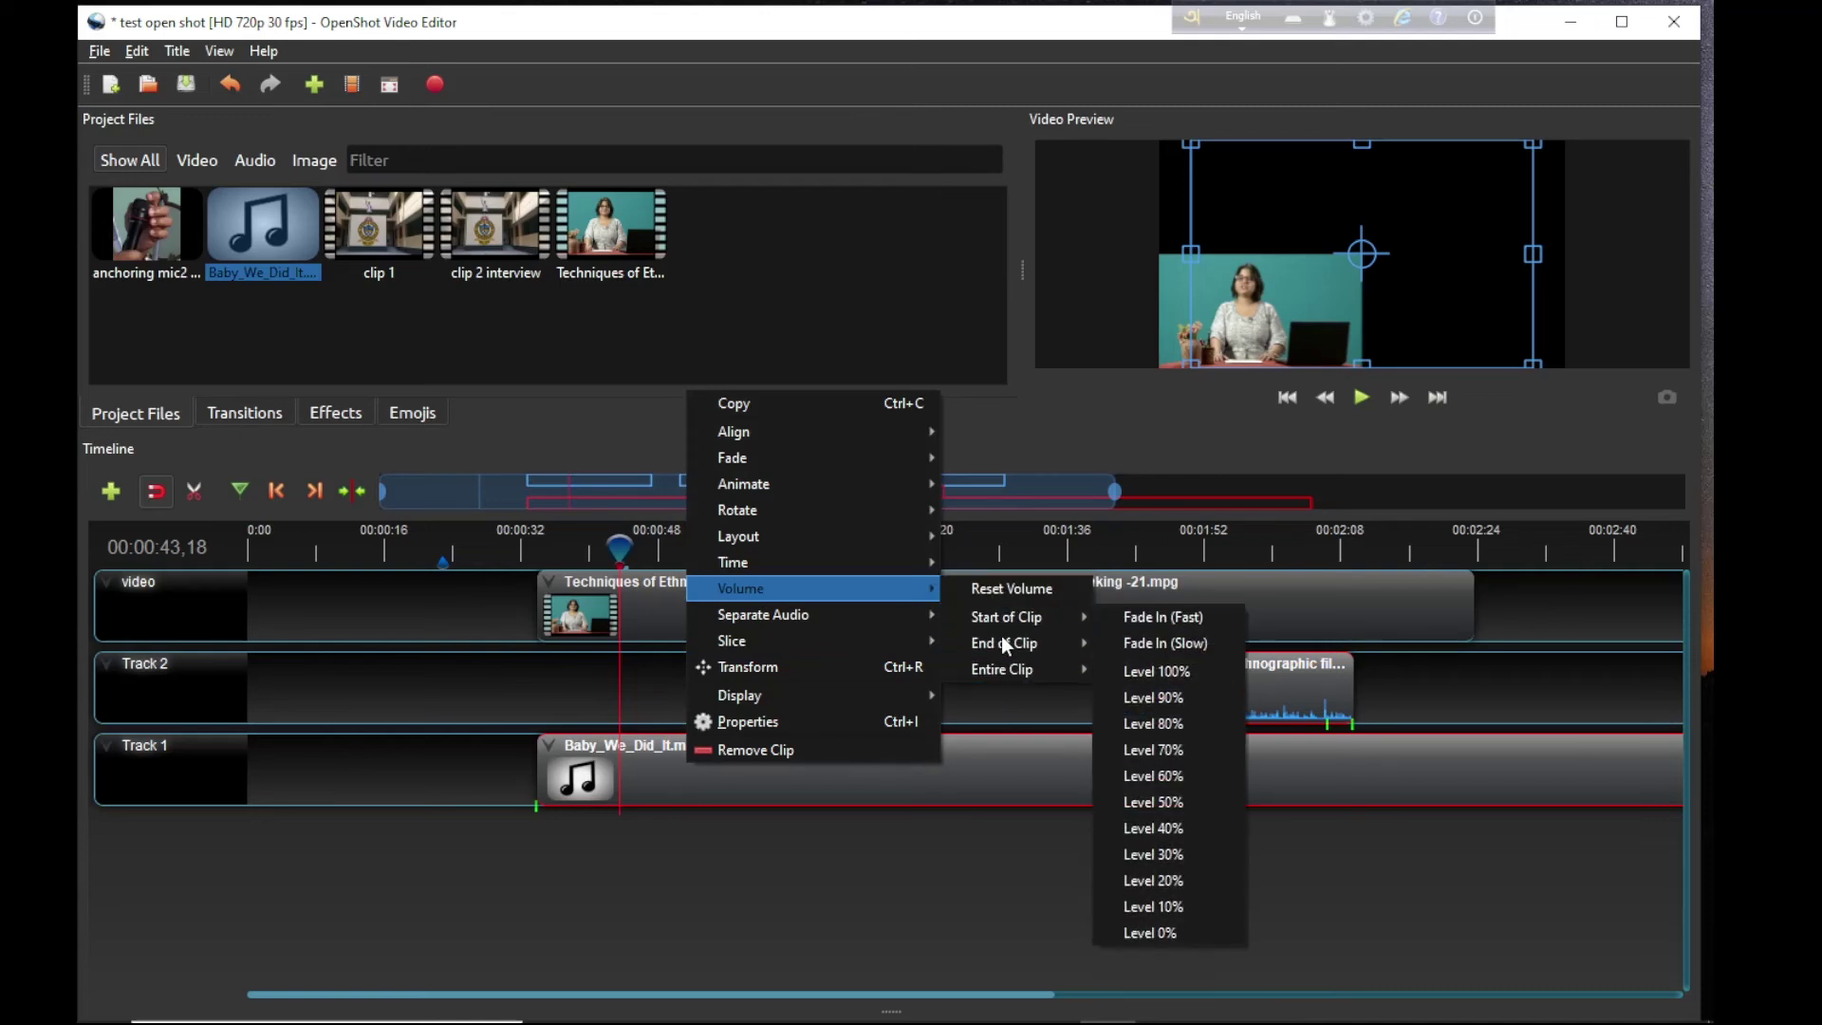
mouse_move(1003, 676)
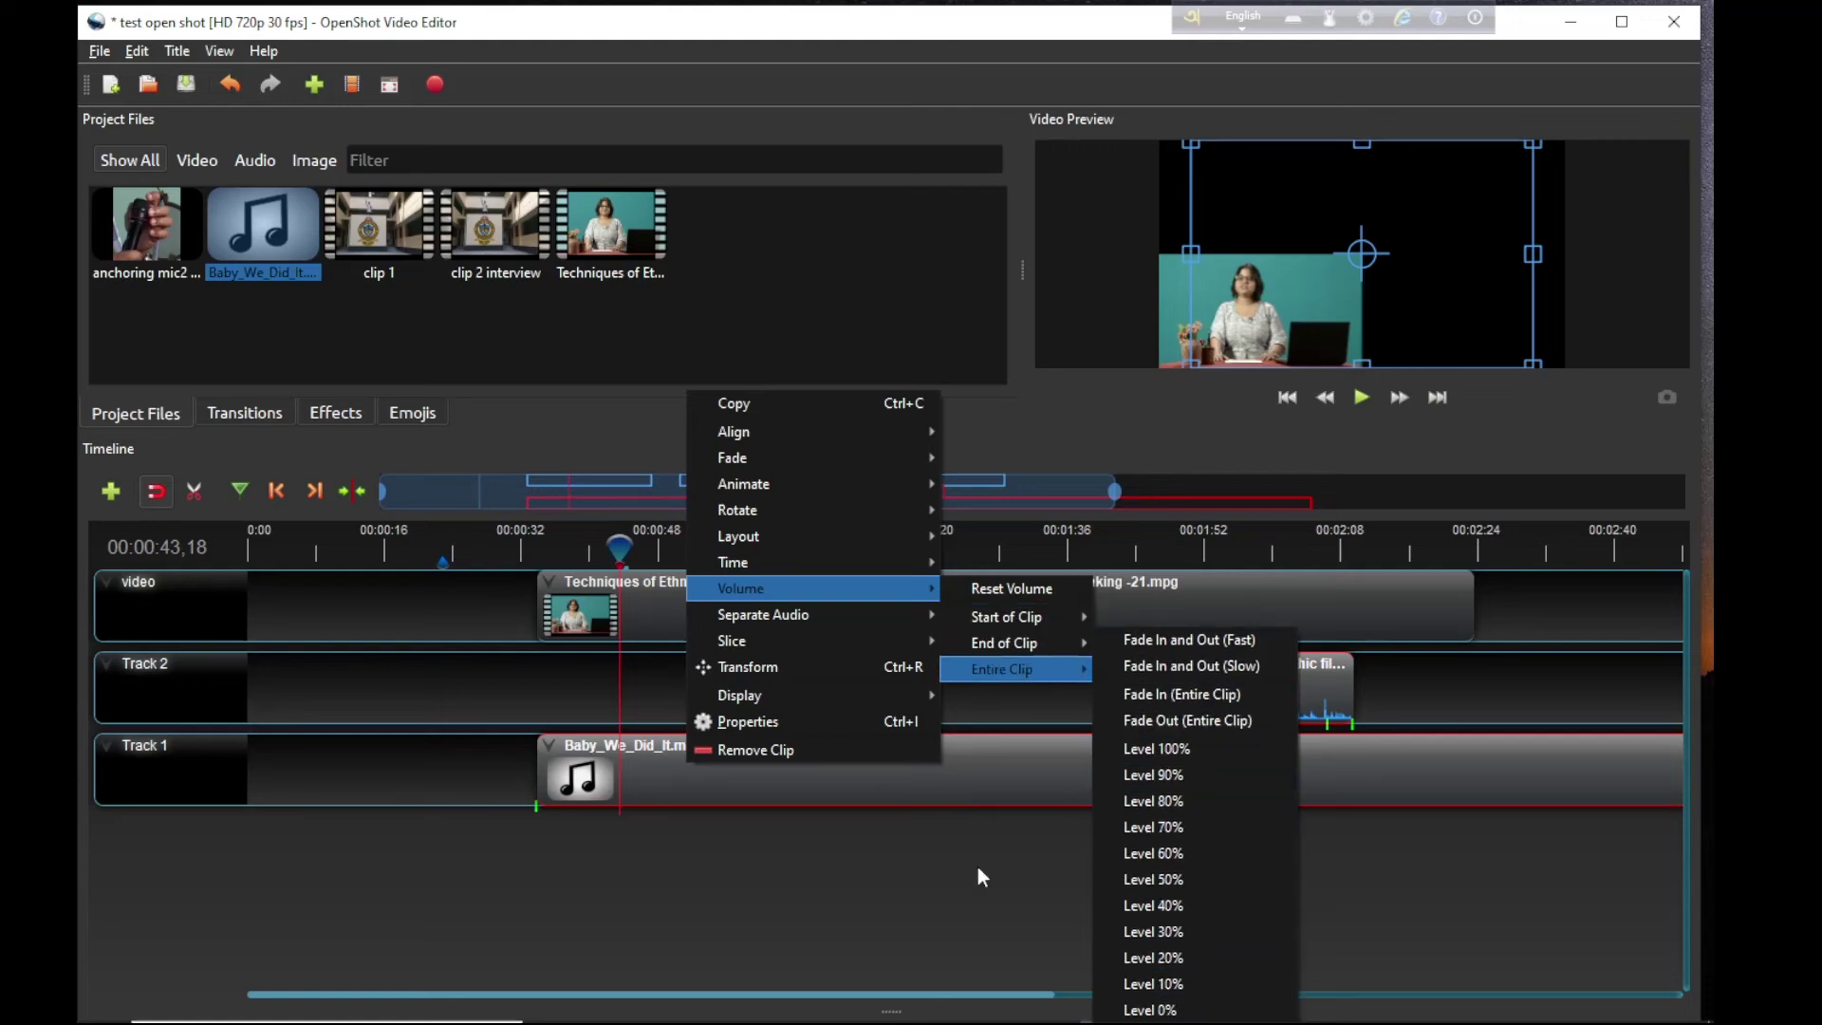
left_click(848, 883)
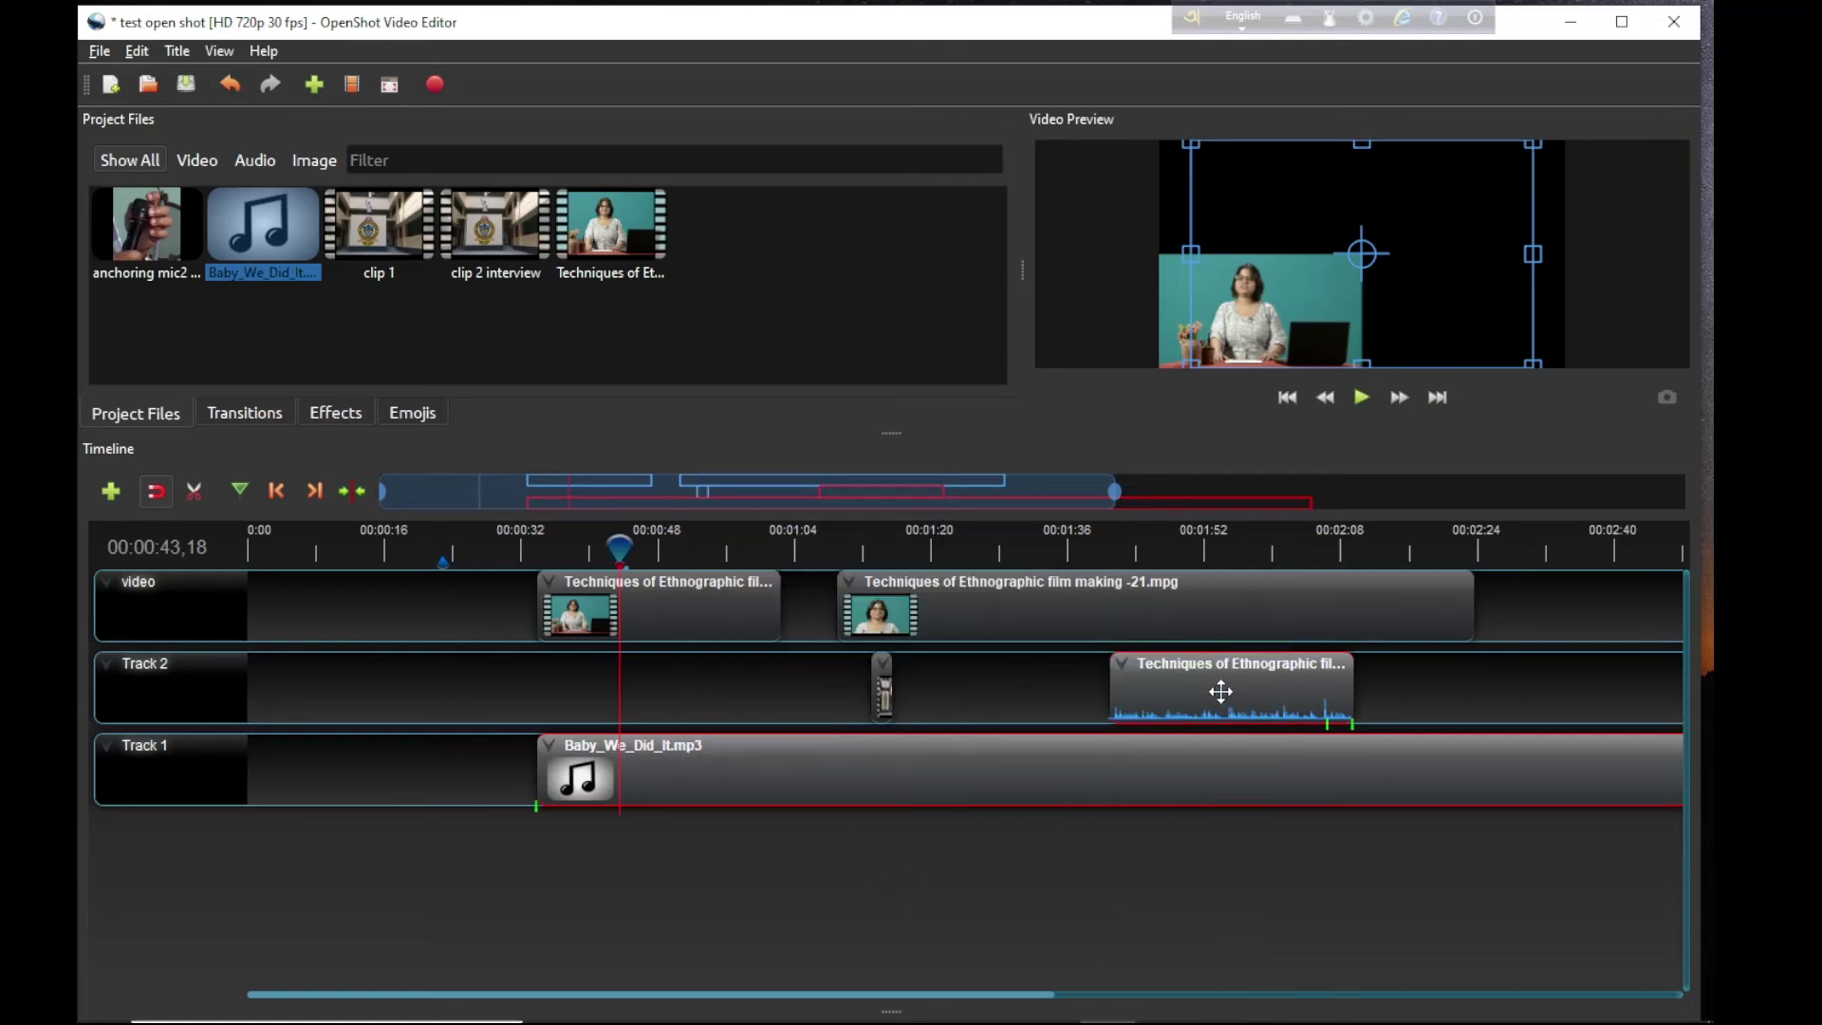
Step: Move the separated audio clip on Track 2 and the music clip on Track 1 in line with the first video clip's start
left_click_drag(1220, 691, 747, 701)
left_click(797, 692)
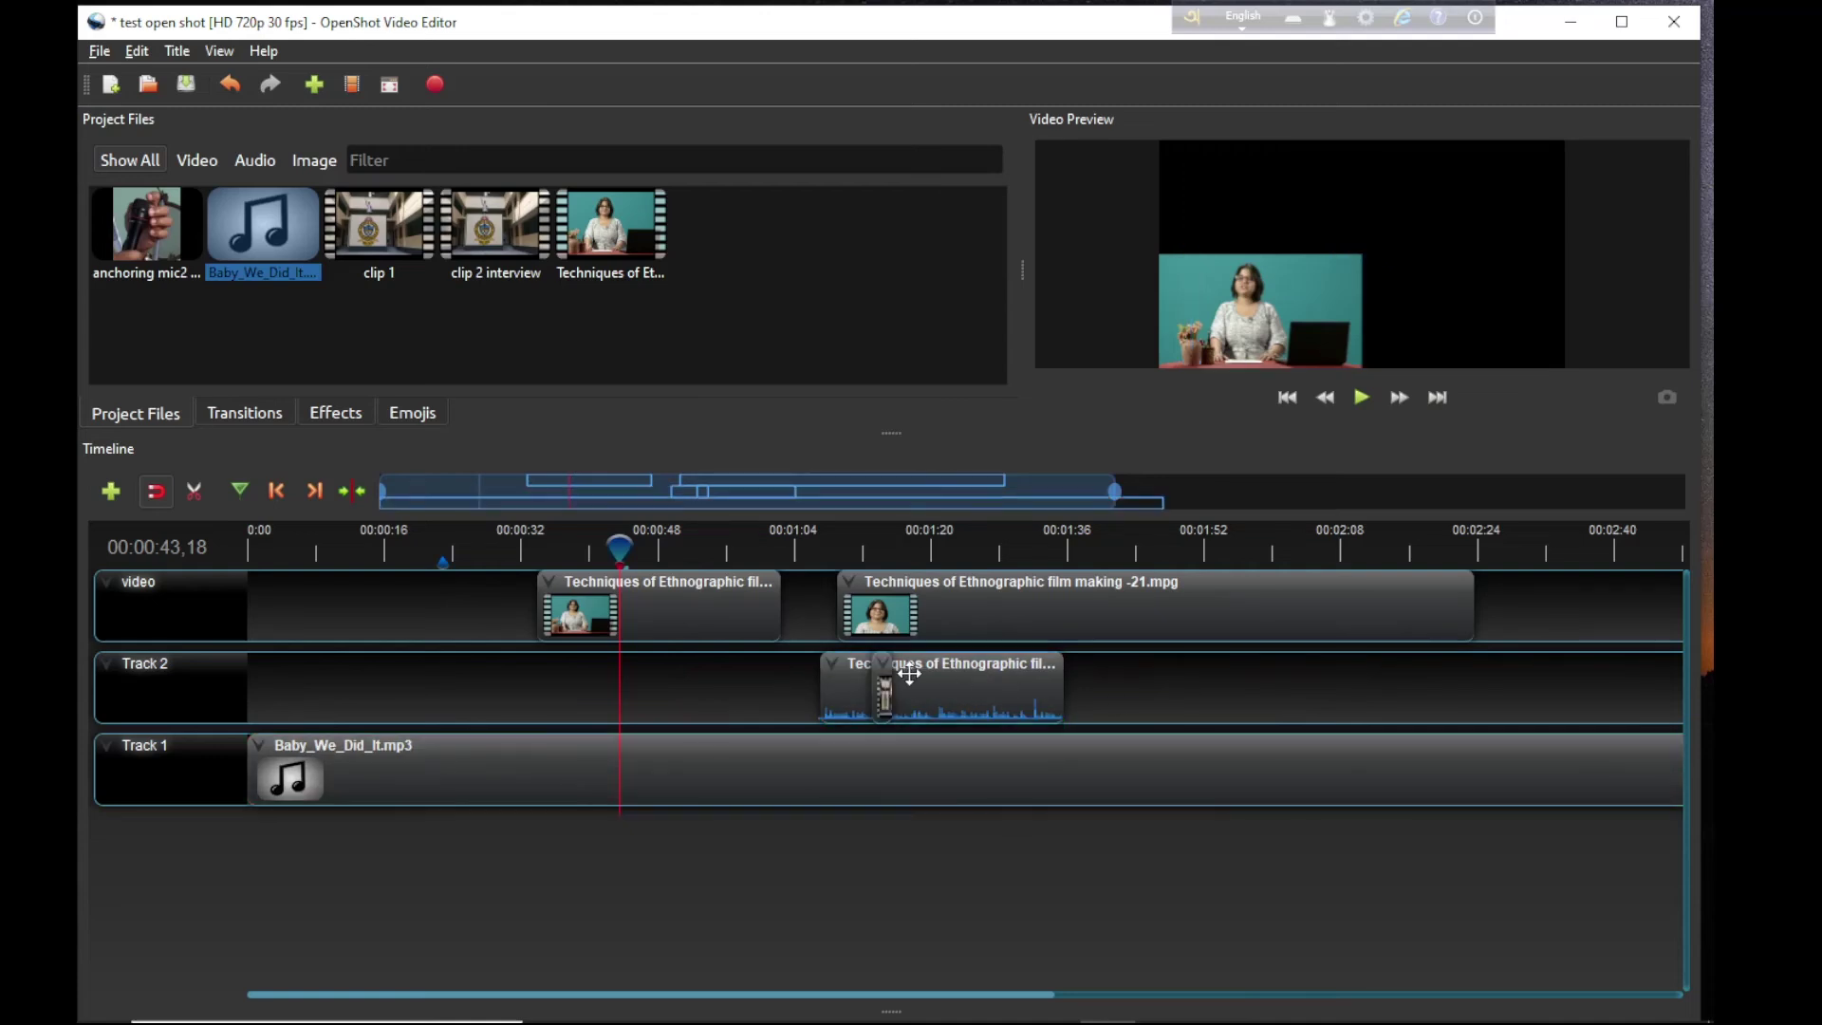
left_click_drag(987, 683, 712, 700)
left_click_drag(342, 785, 632, 768)
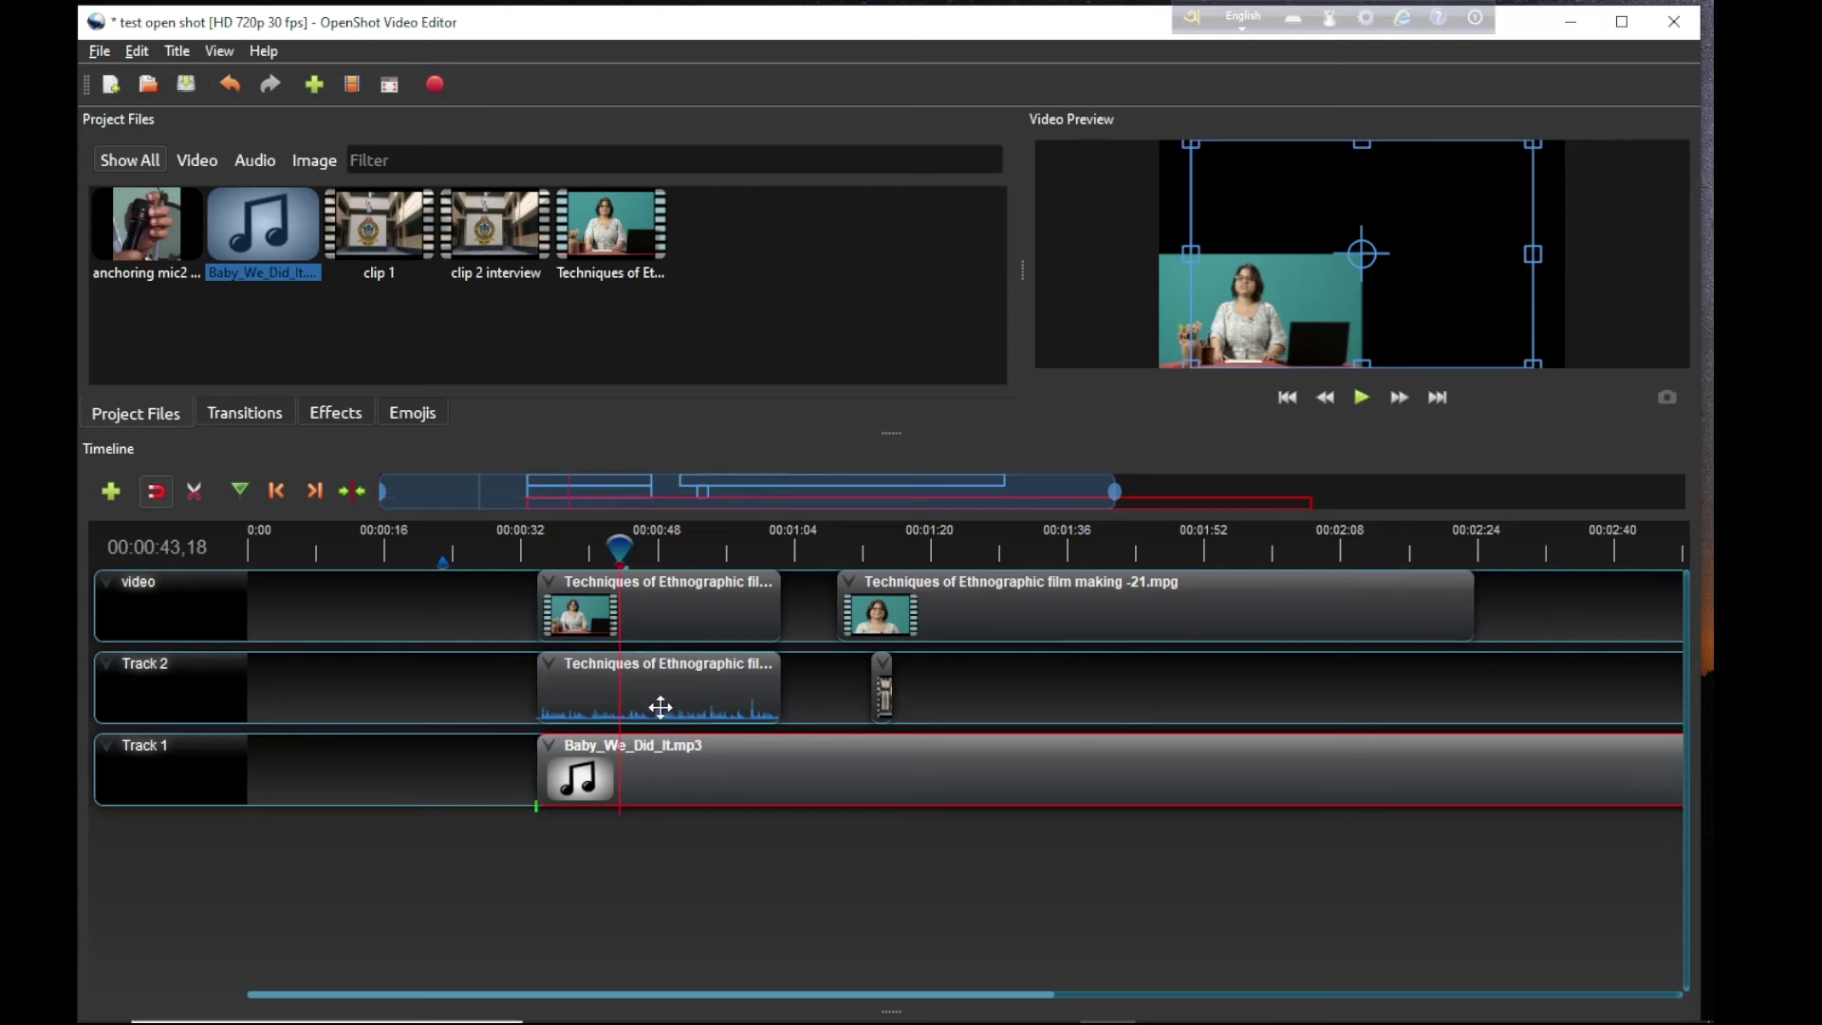
Step: Set the volume of the entire Baby_We_Did_It.mp3 clip on Track 1 to 30%
right_click(668, 780)
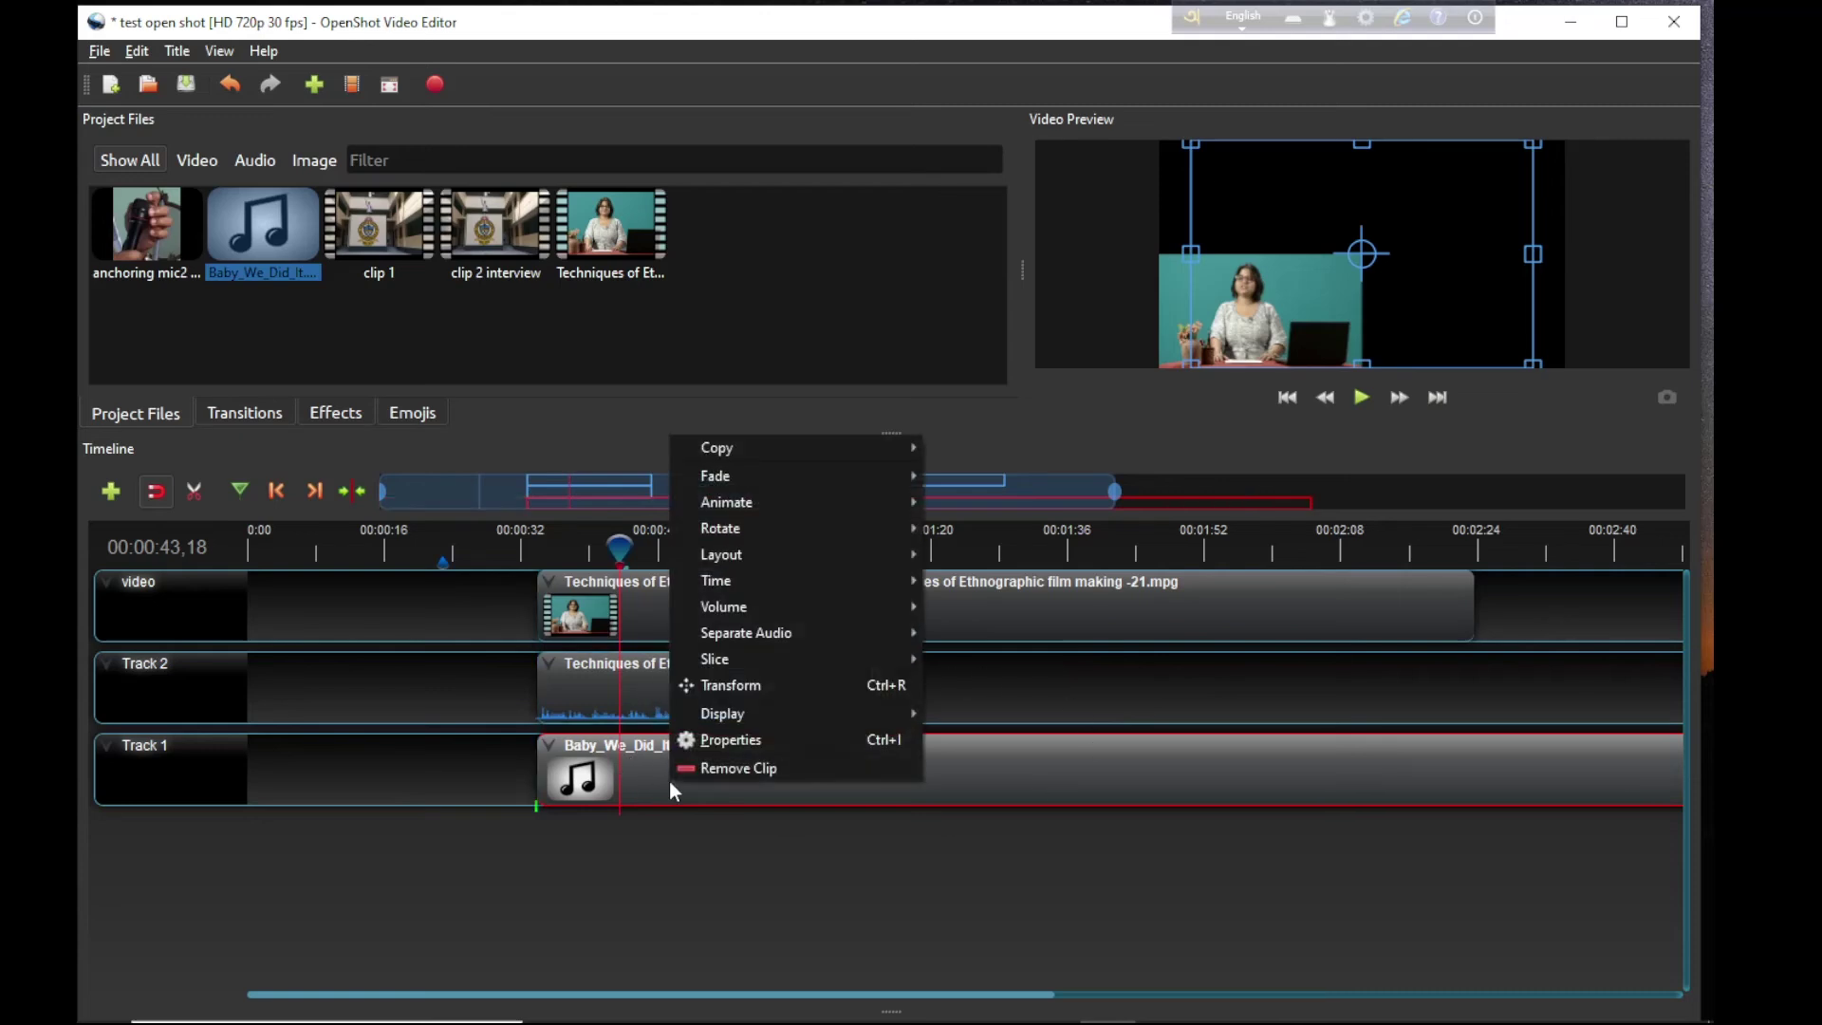
mouse_move(737, 661)
mouse_move(745, 608)
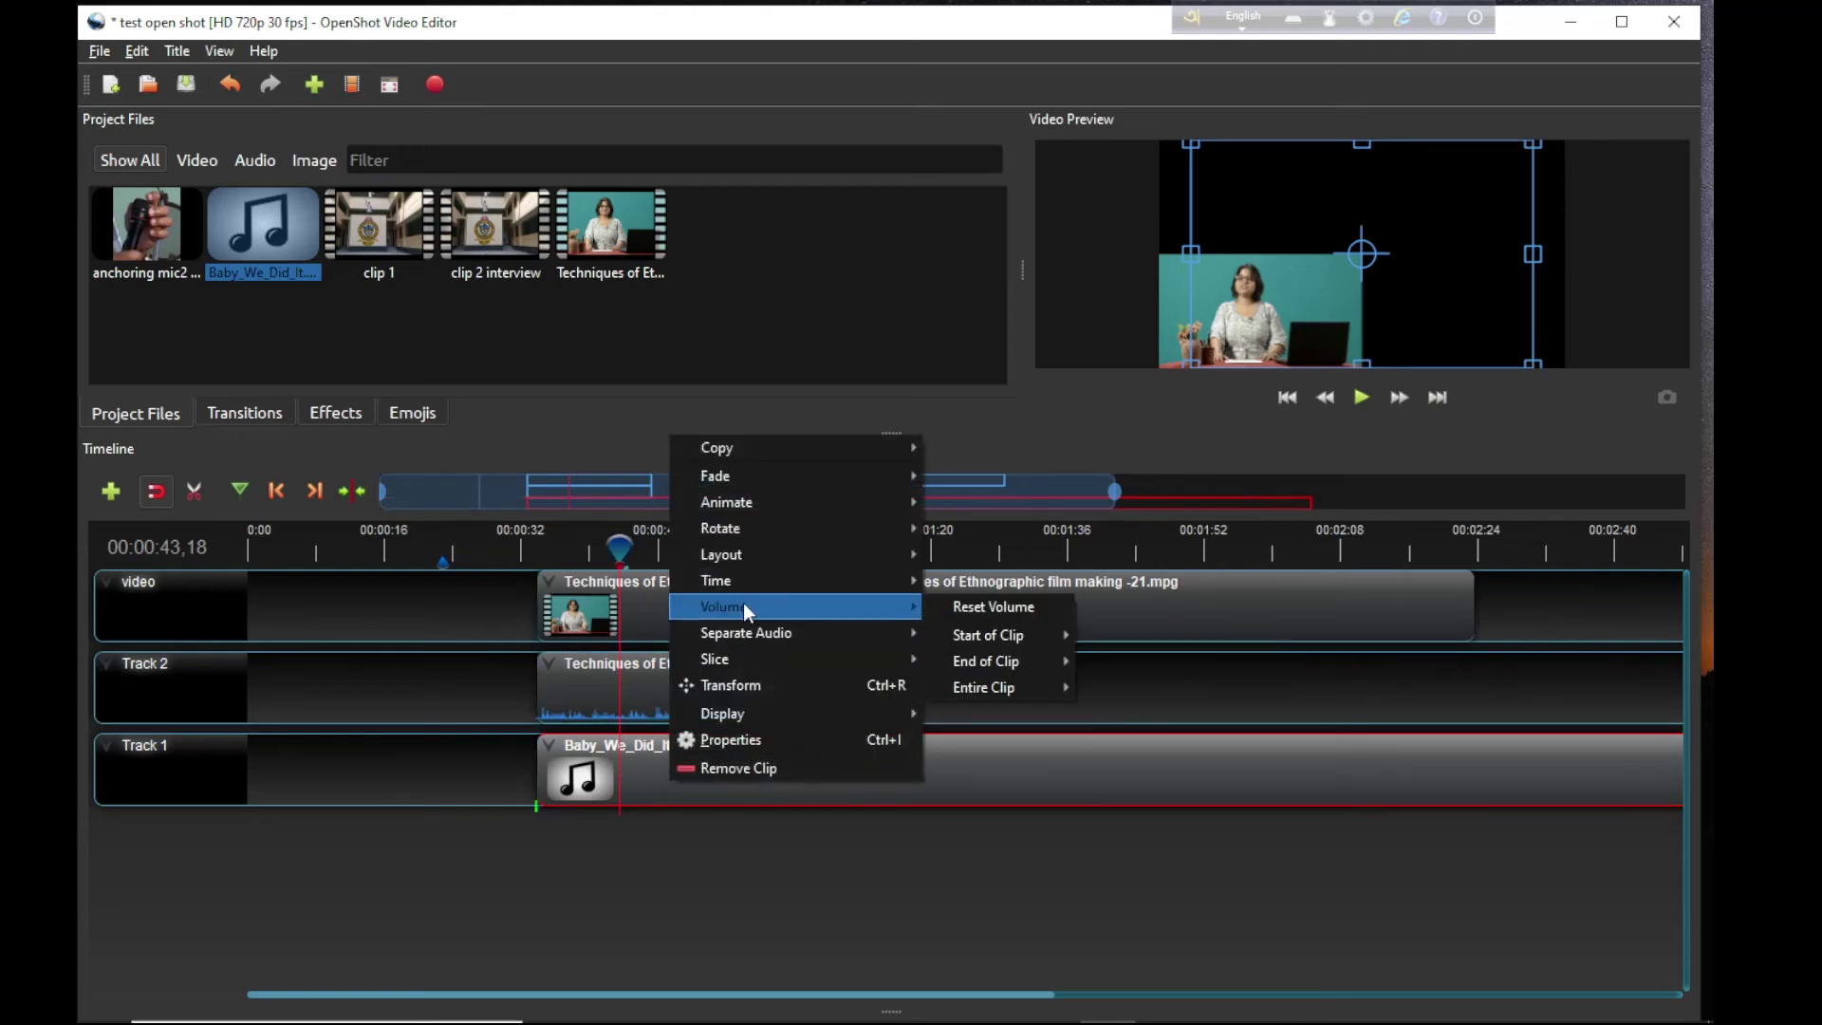
mouse_move(1032, 695)
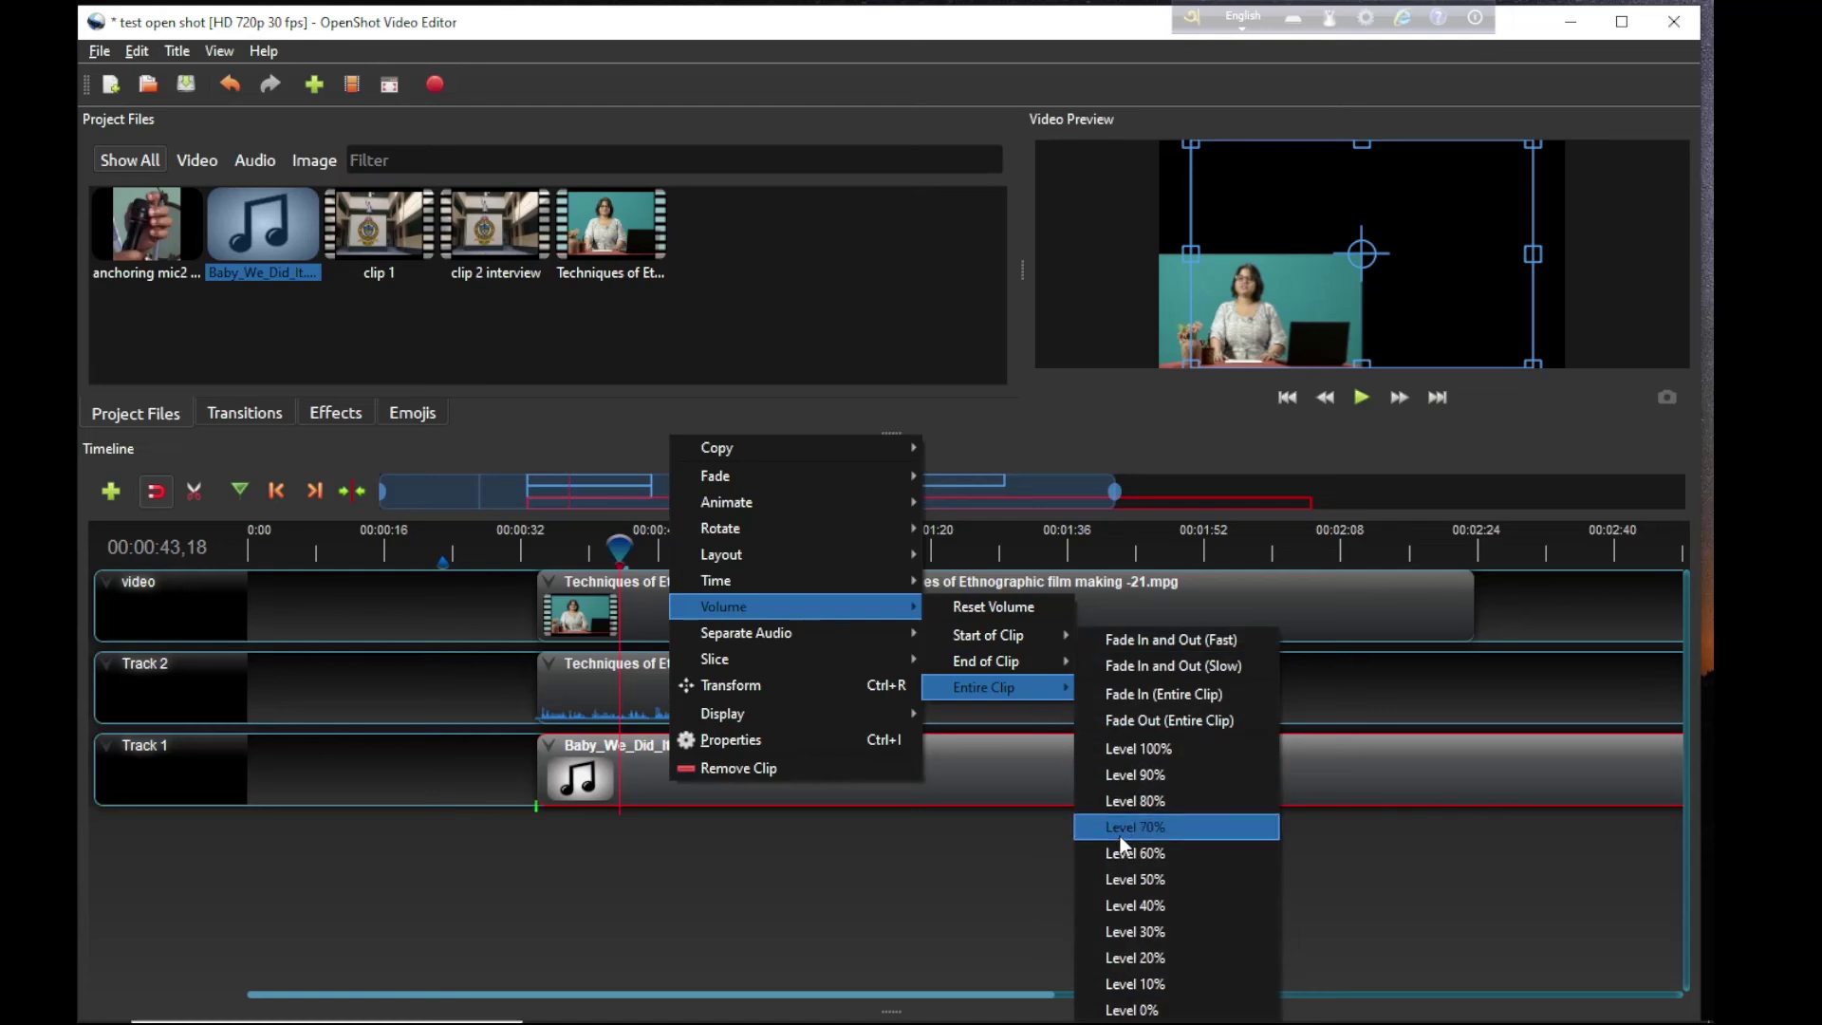
left_click(1142, 931)
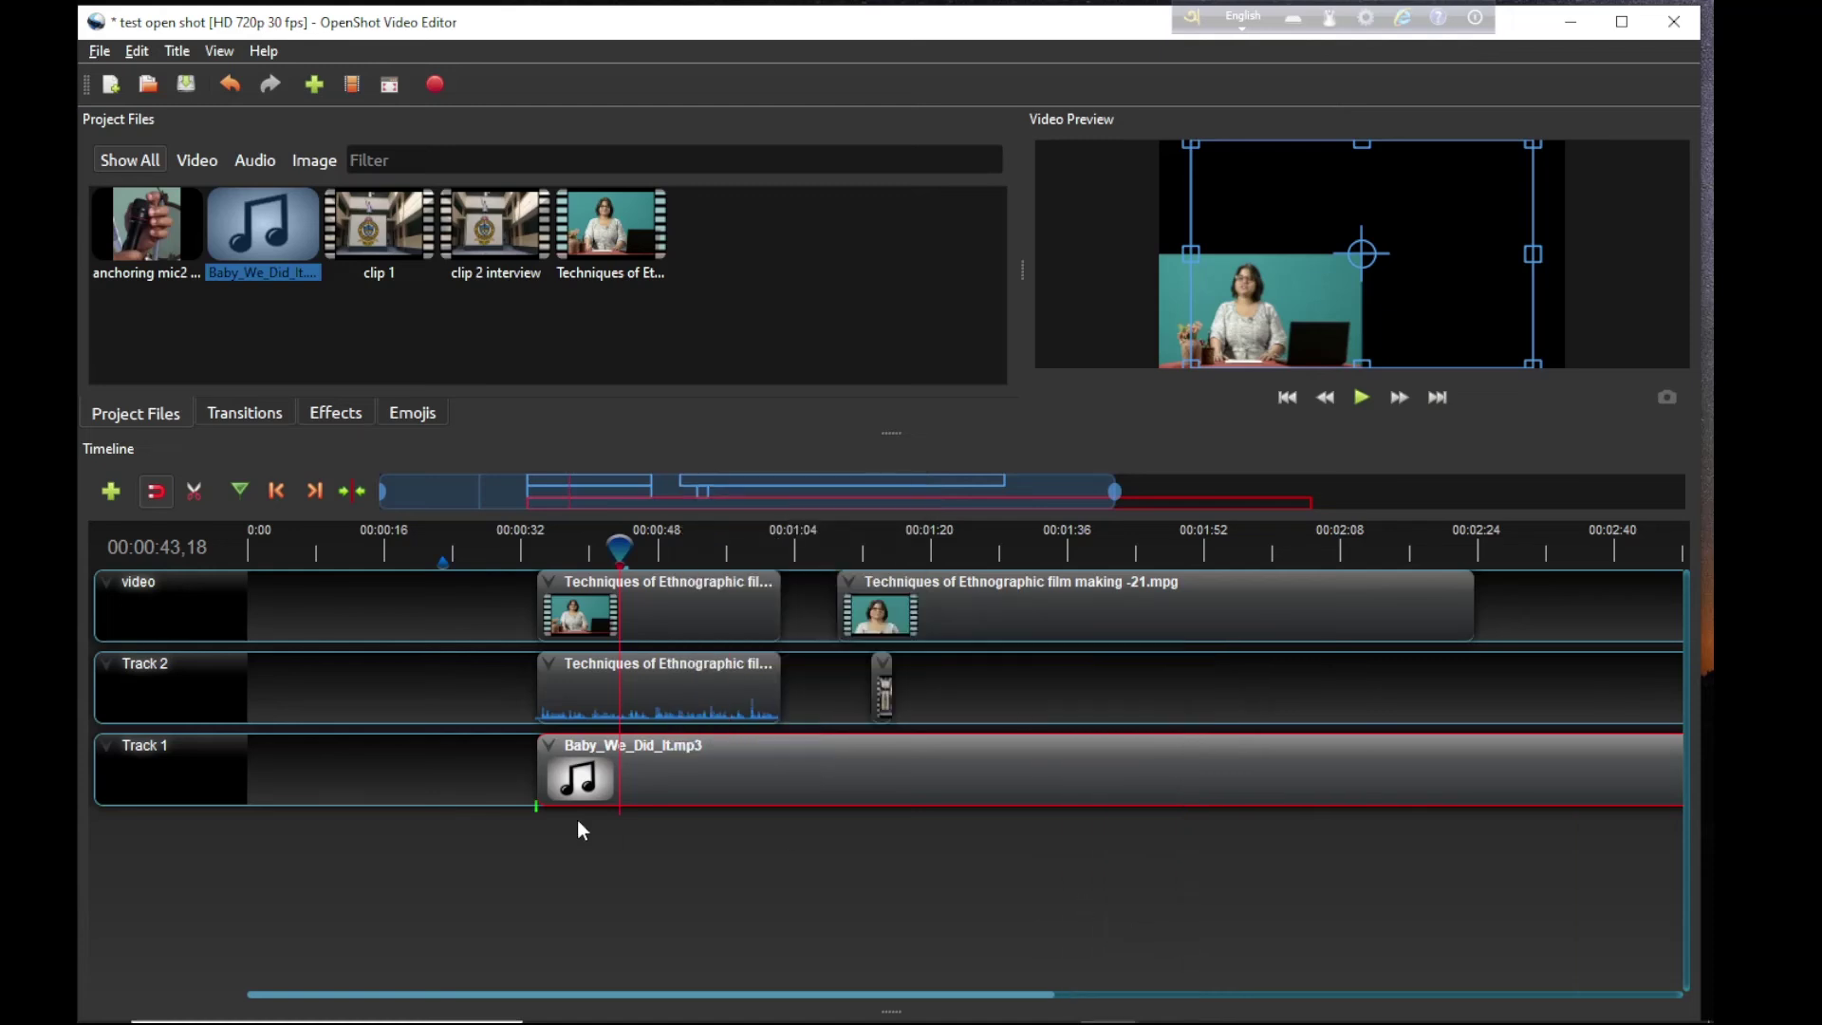
Step: Play the project from about 00:00:41 to check the music level against the speech
left_click_drag(620, 548, 599, 548)
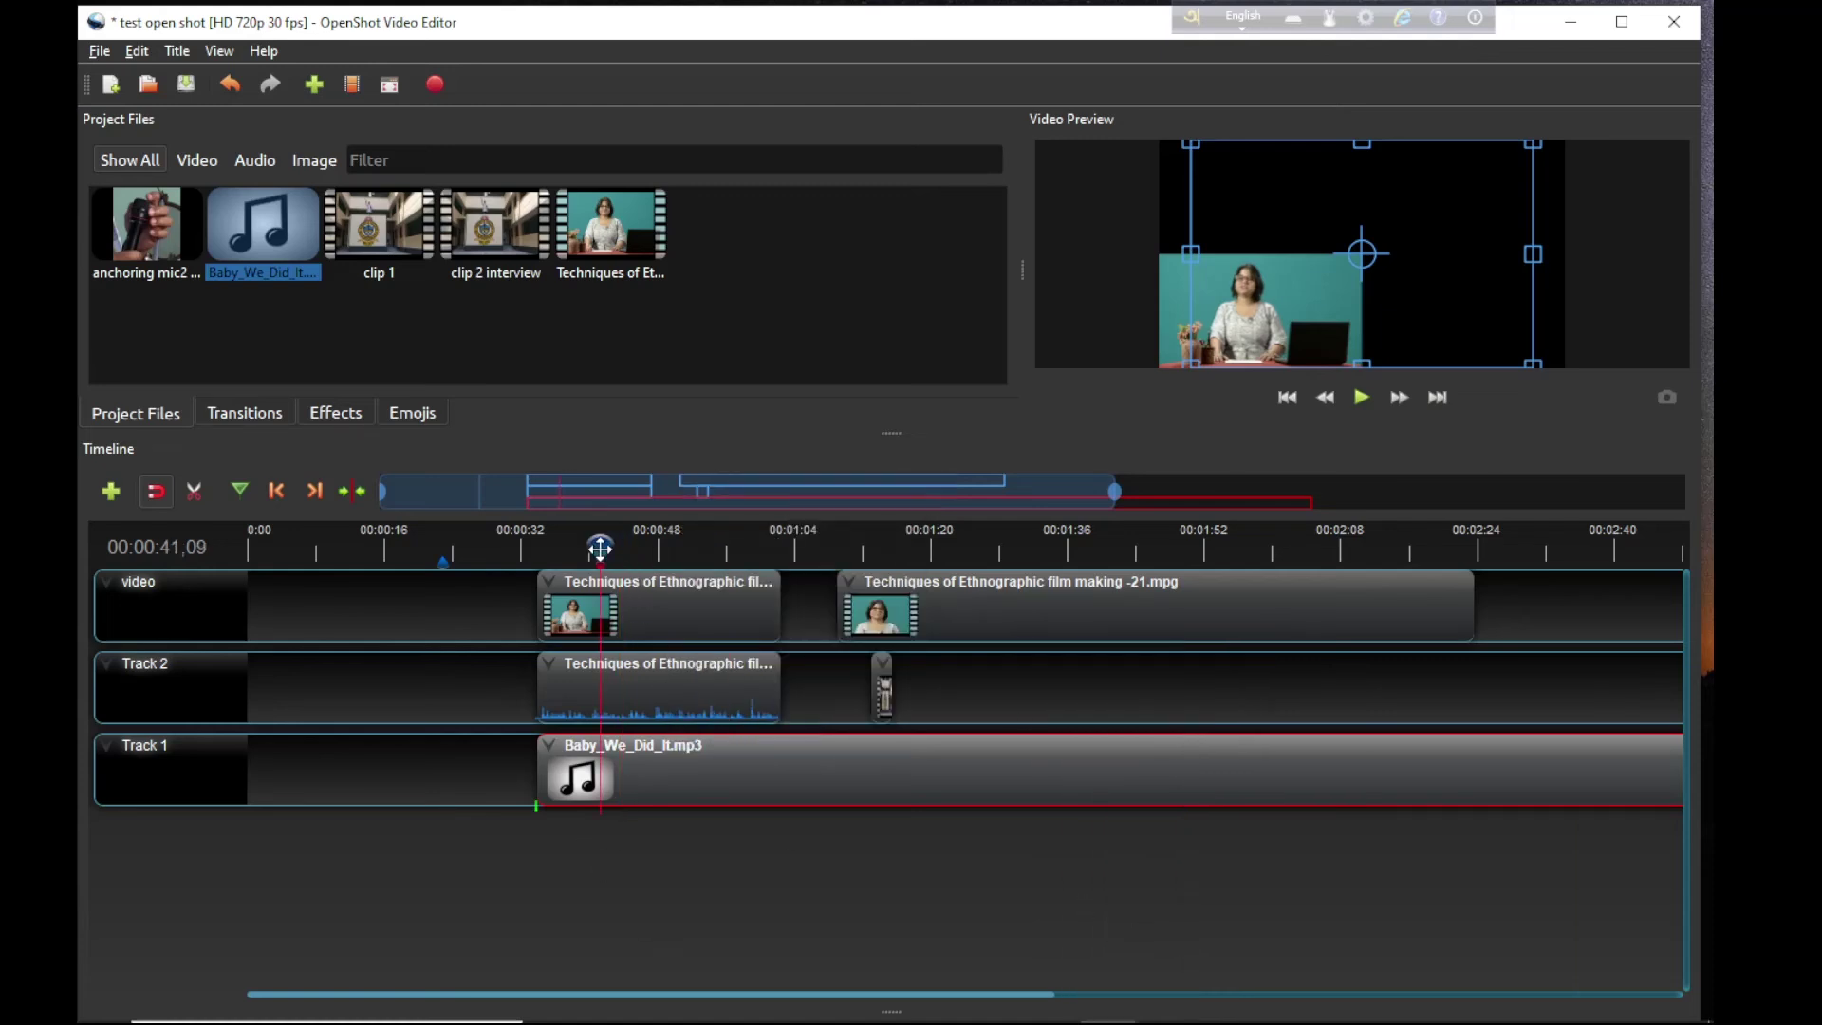
key("space")
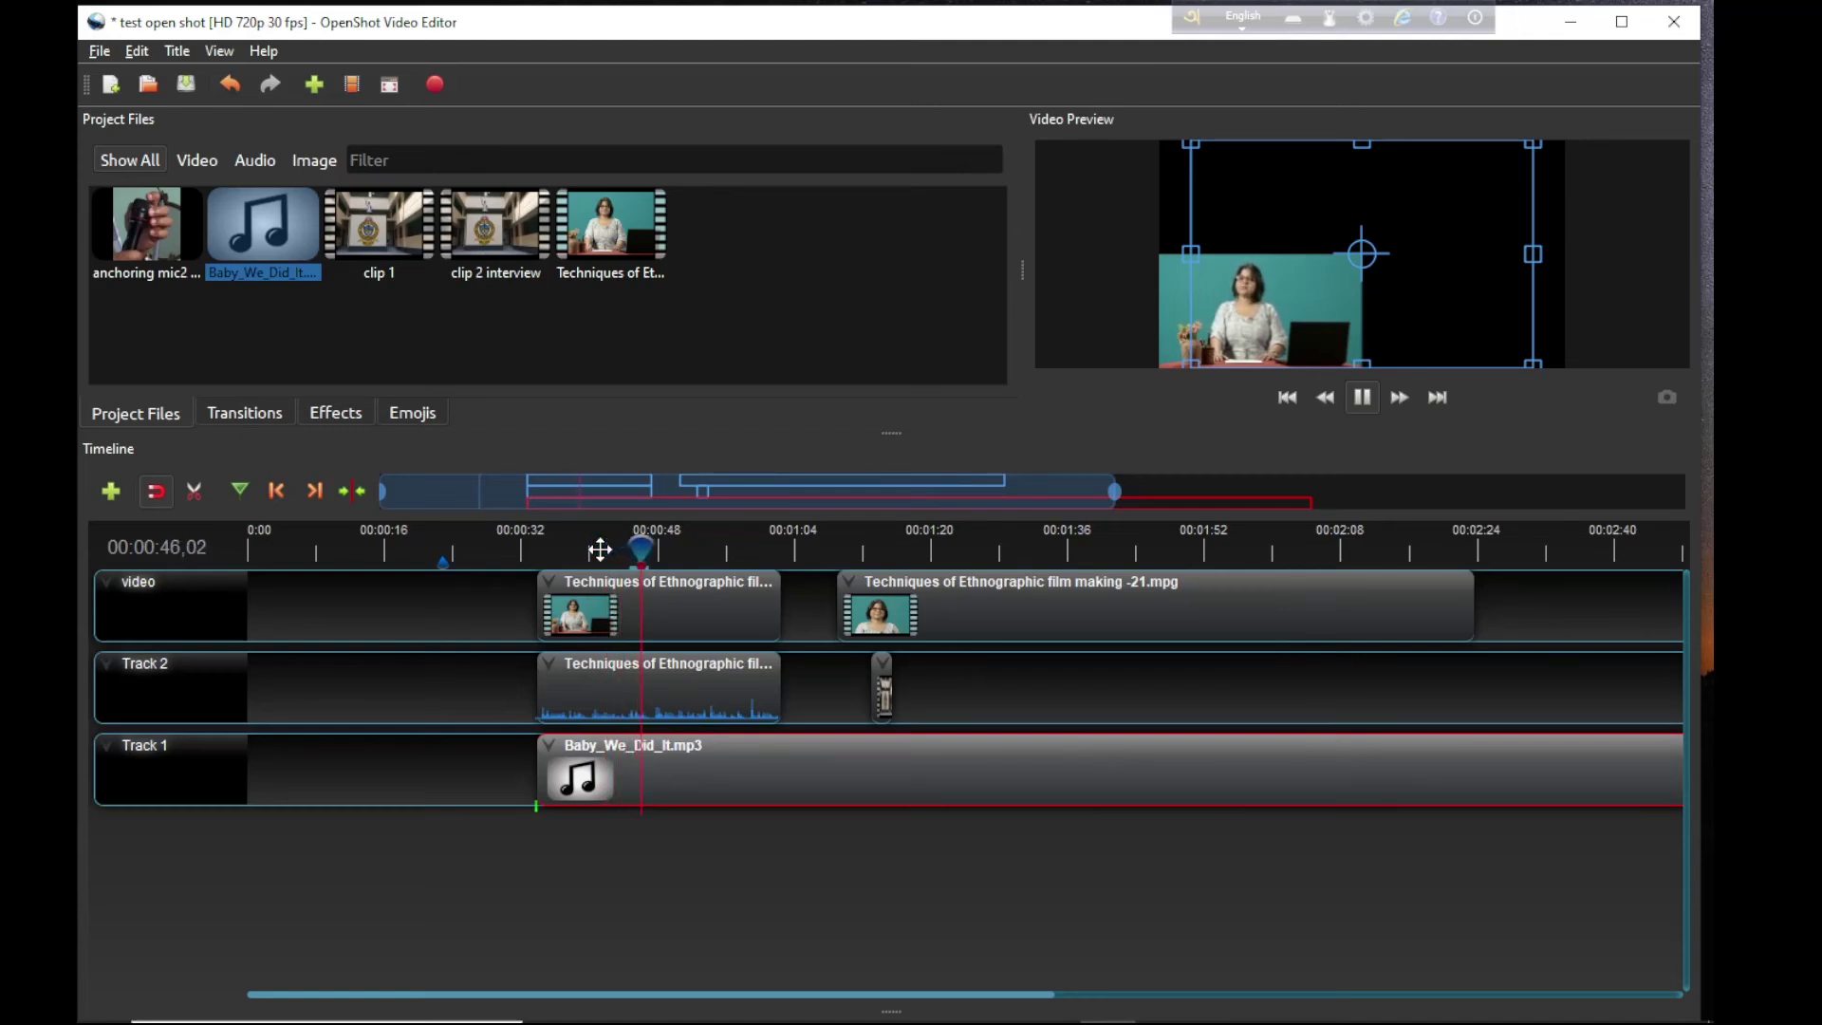
key("space")
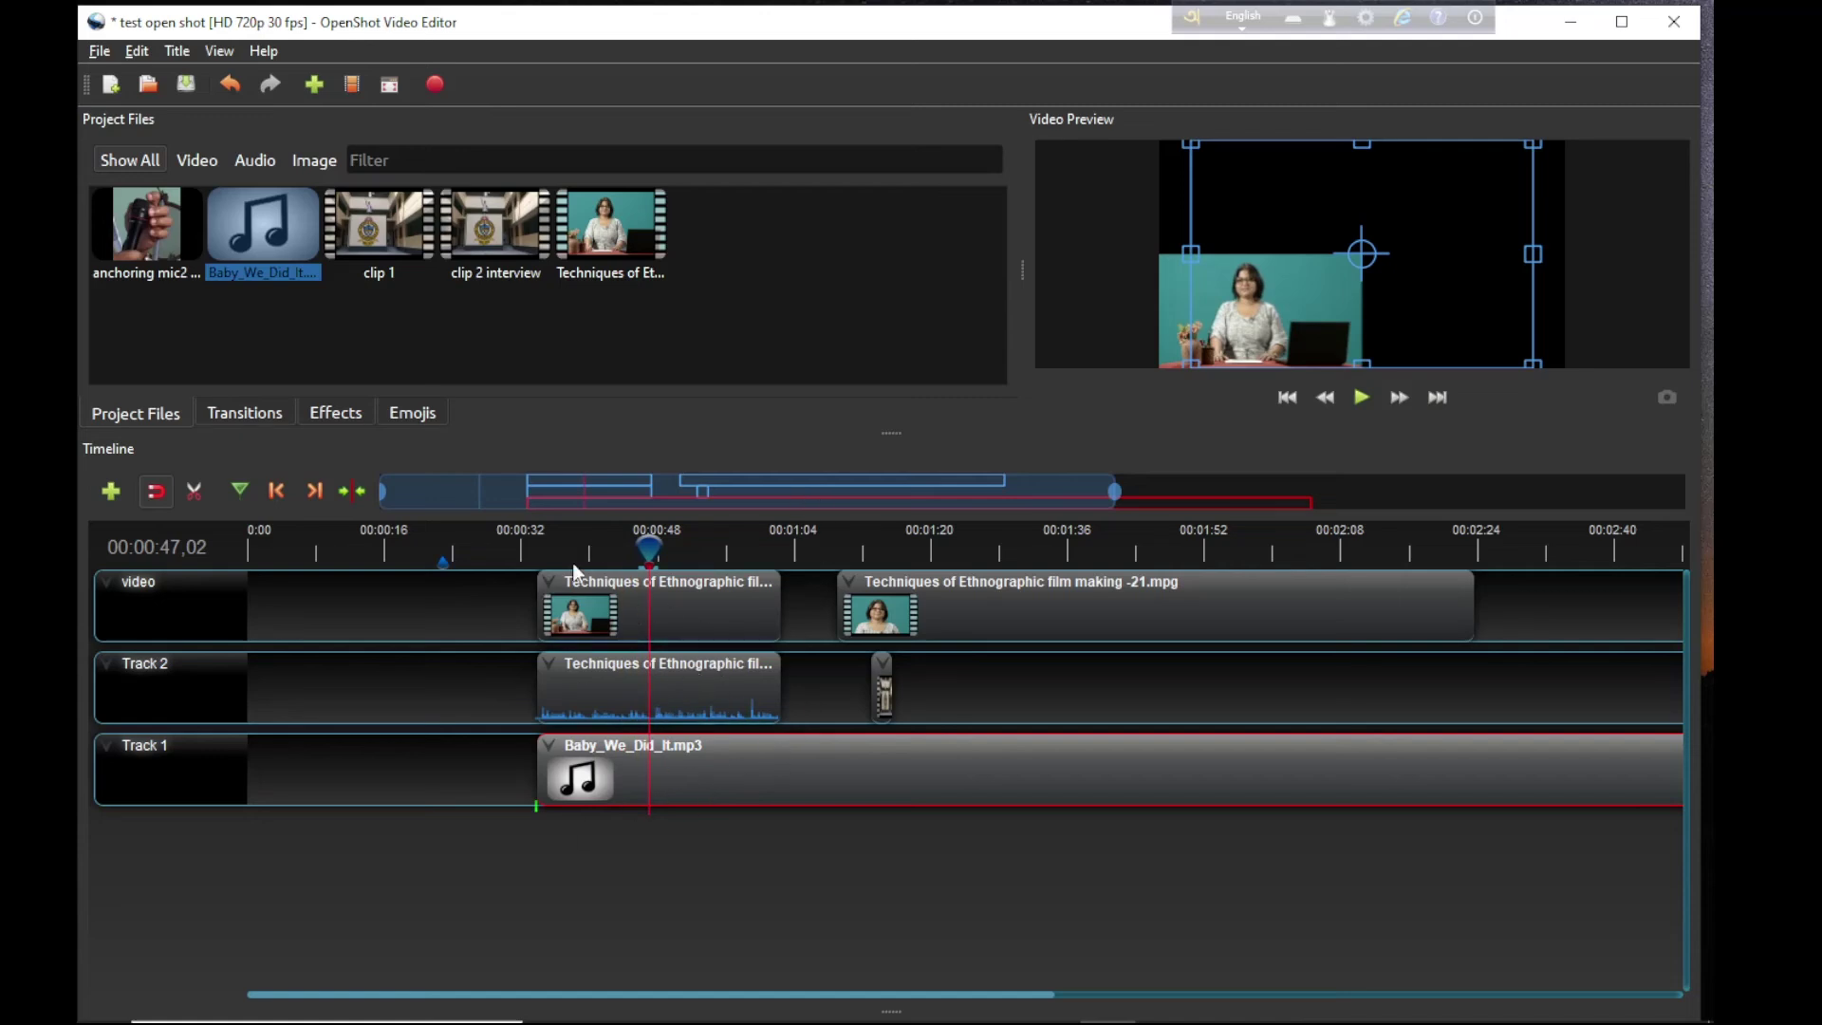
Step: Move the second clip on the video track to start at about 00:01:21
right_click(702, 696)
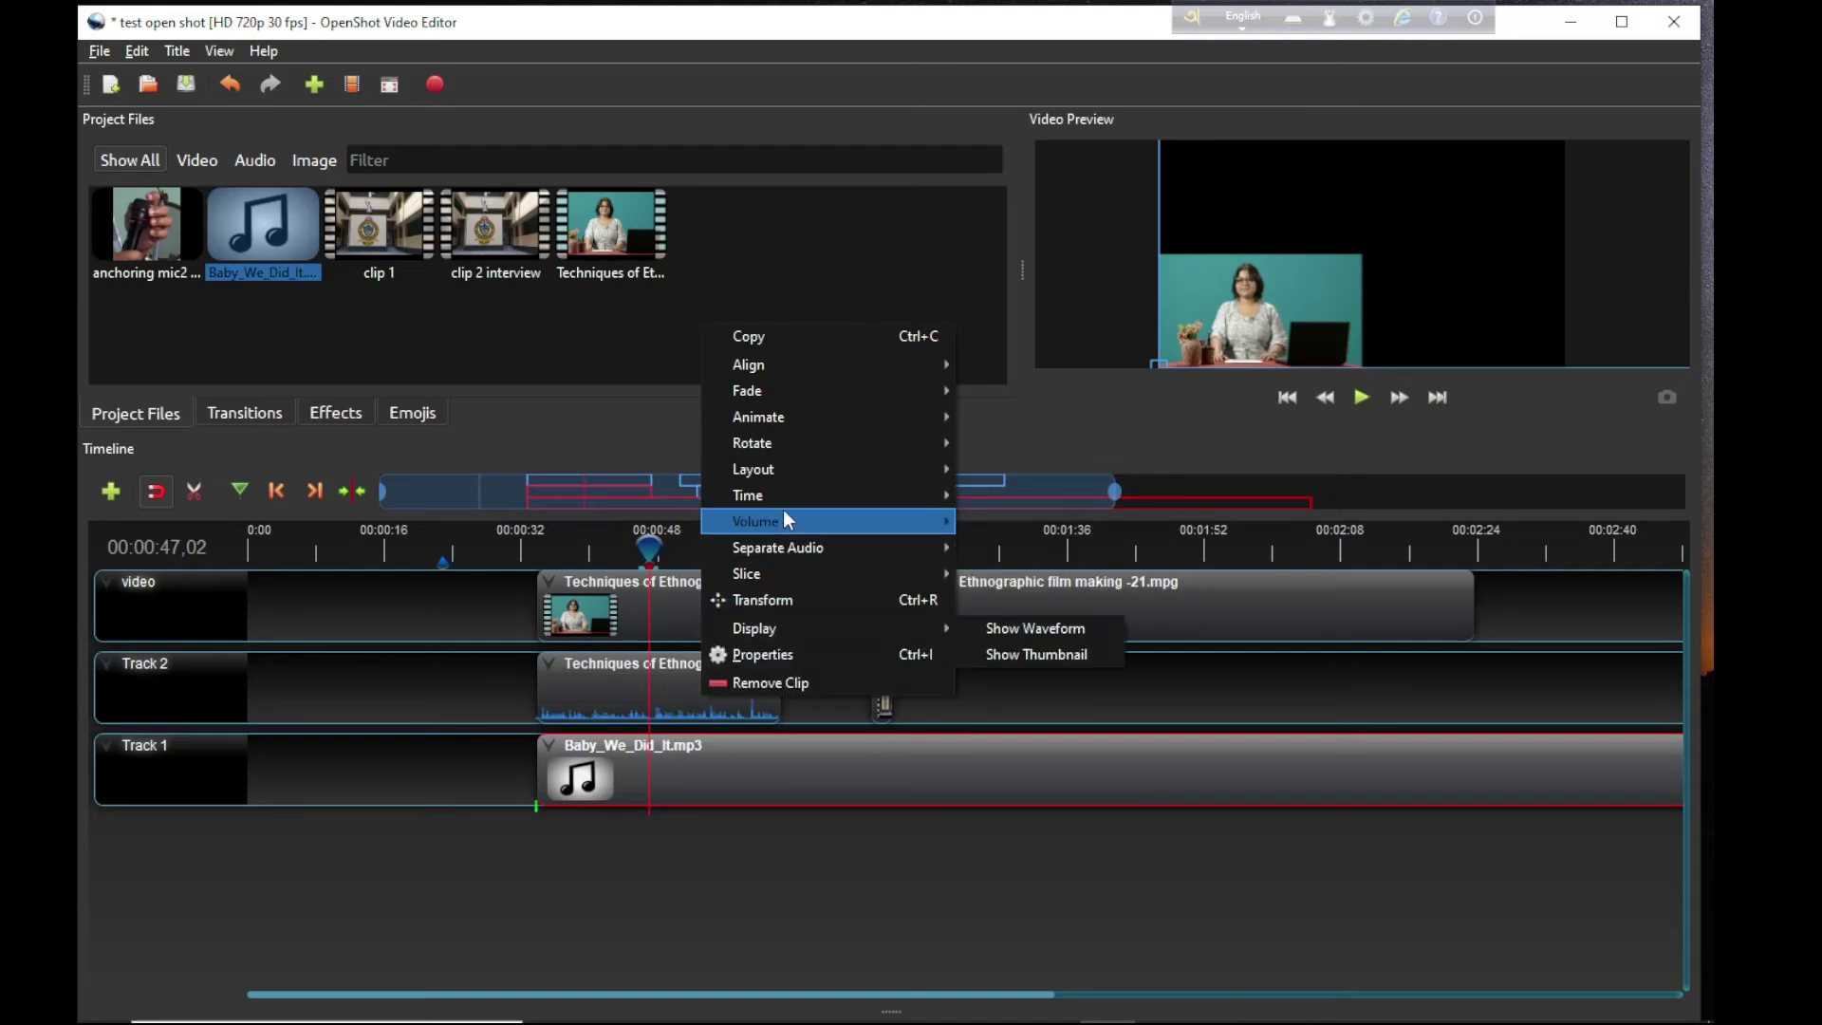
left_click(790, 602)
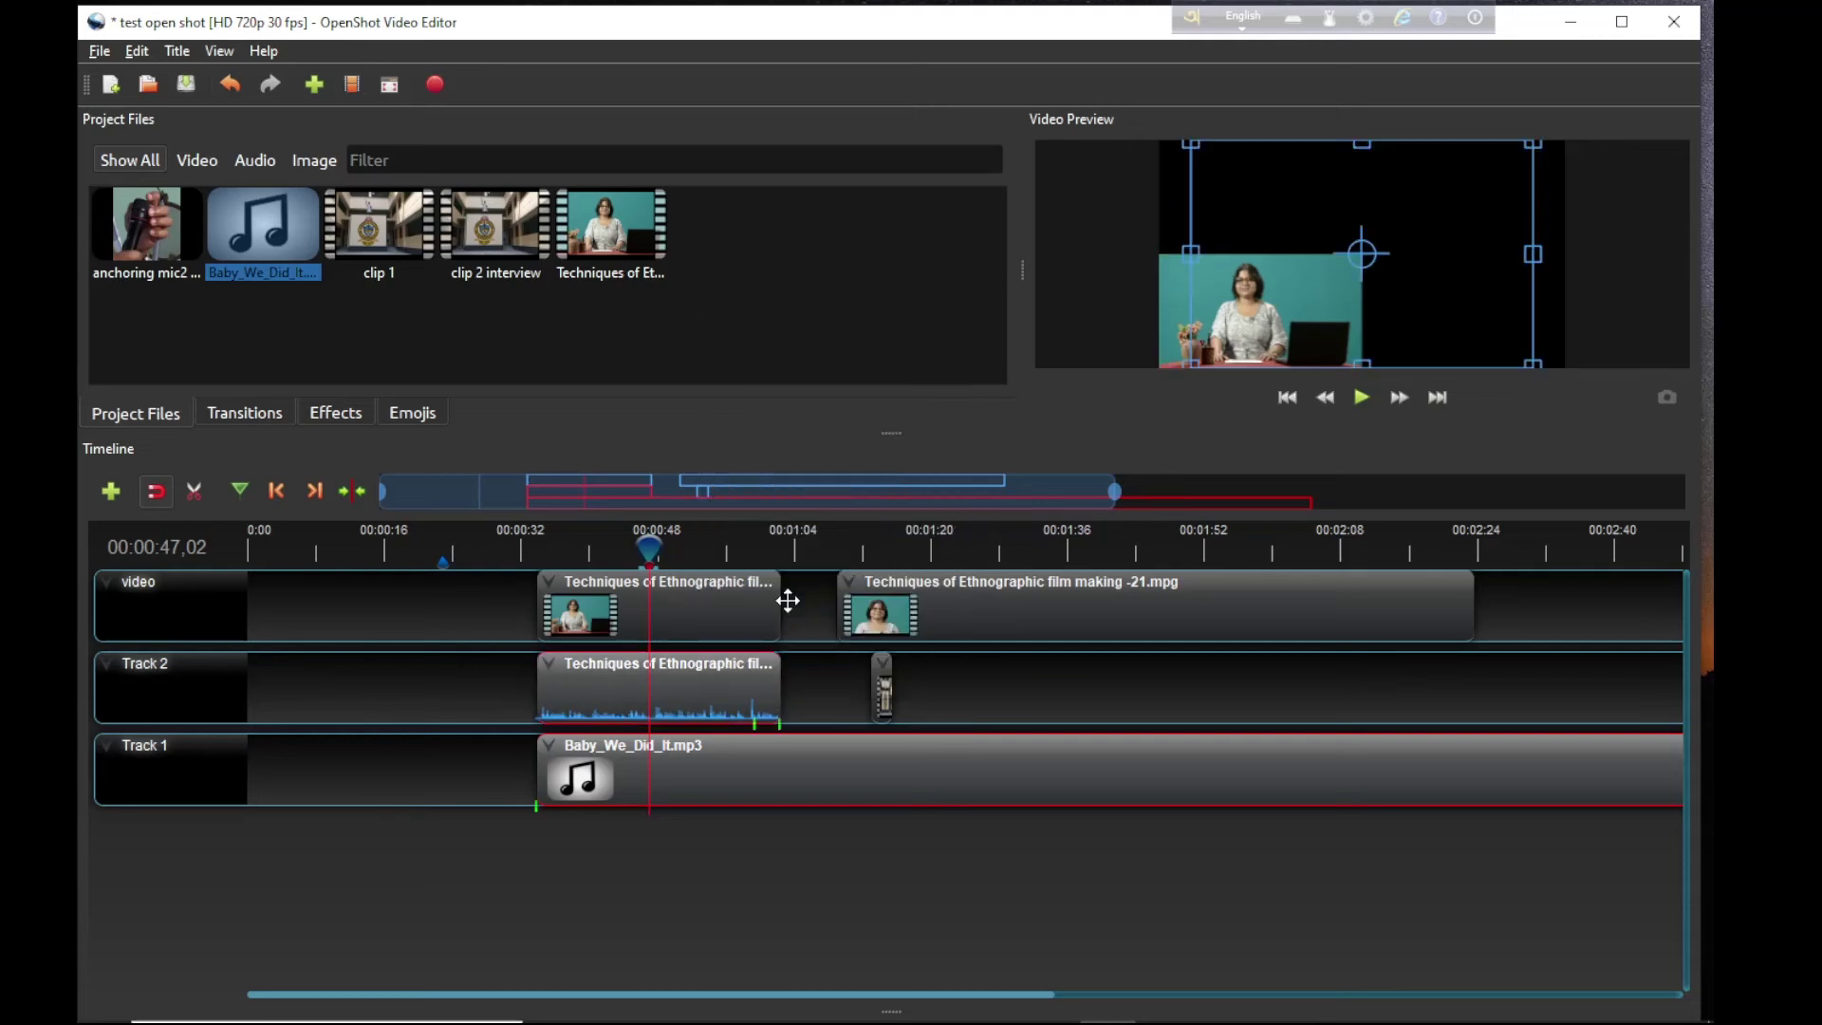
left_click(1088, 698)
left_click(631, 607)
left_click(1096, 585)
left_click_drag(1096, 586, 1173, 591)
Step: Enlarge the second video clip's picture from its lower-left corner at about 00:01:43 and reposition it in the preview
right_click(1173, 590)
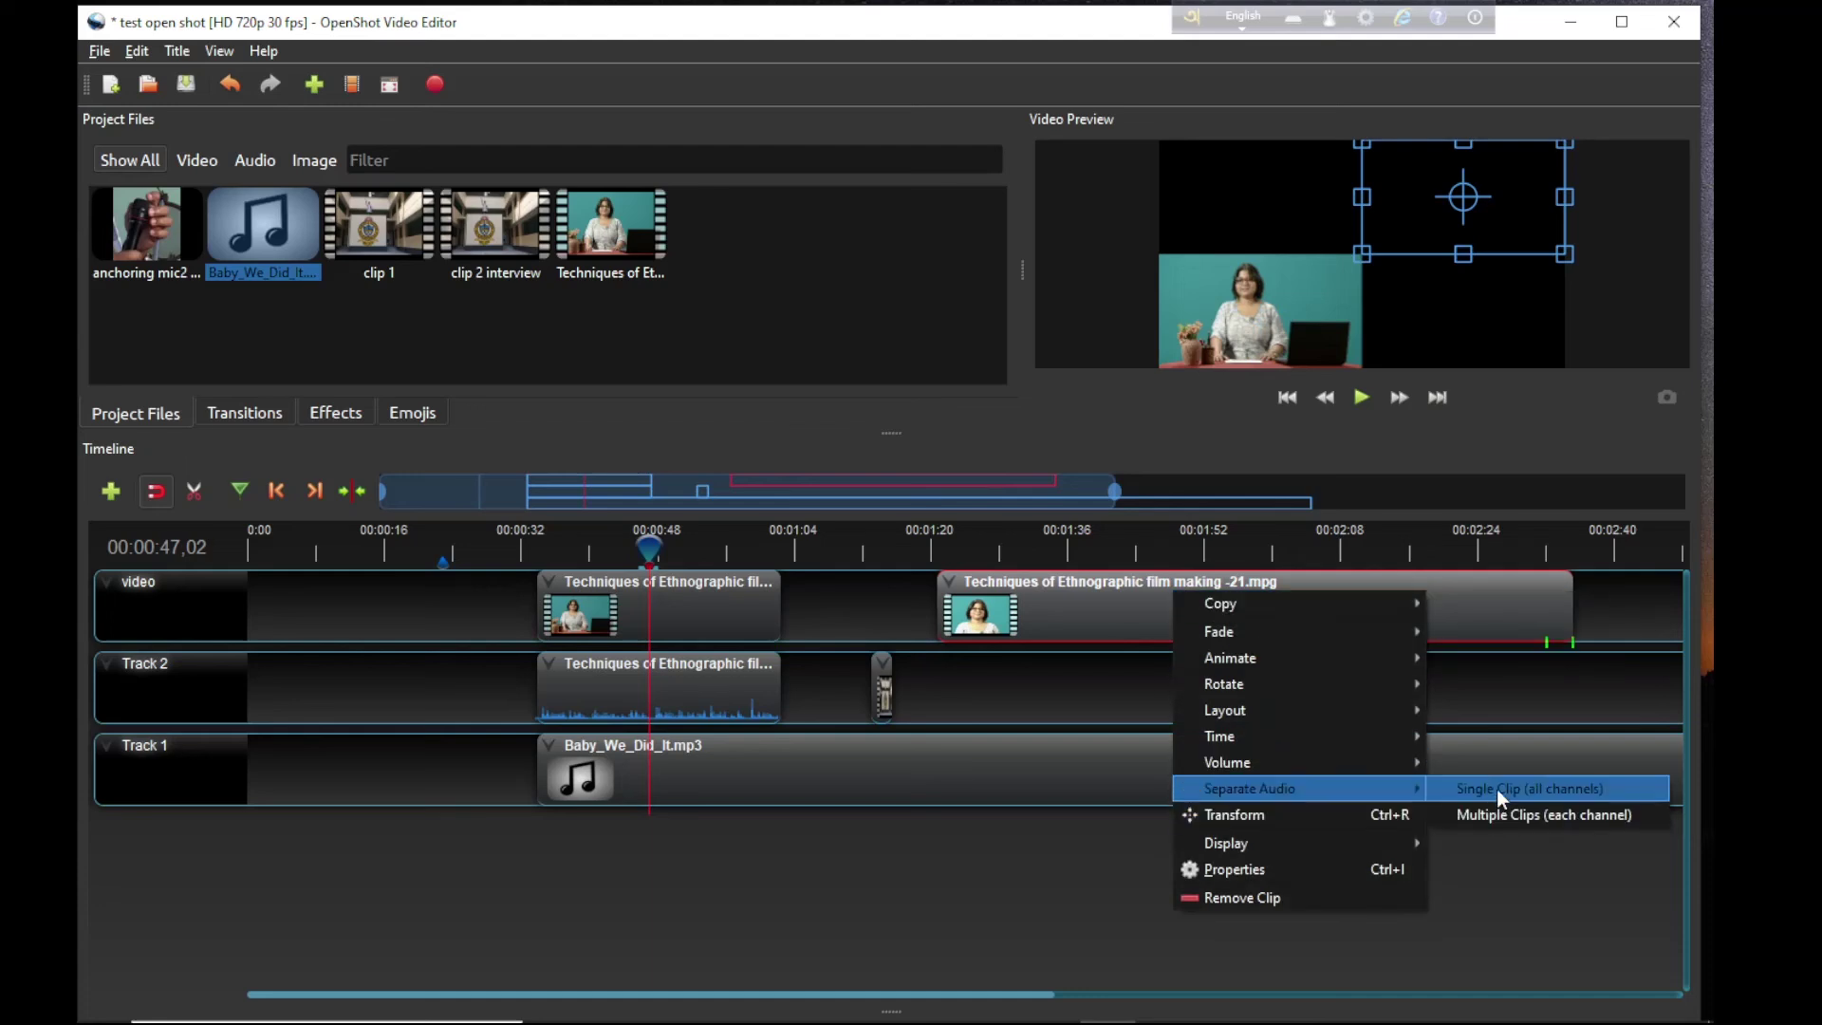
left_click(1396, 816)
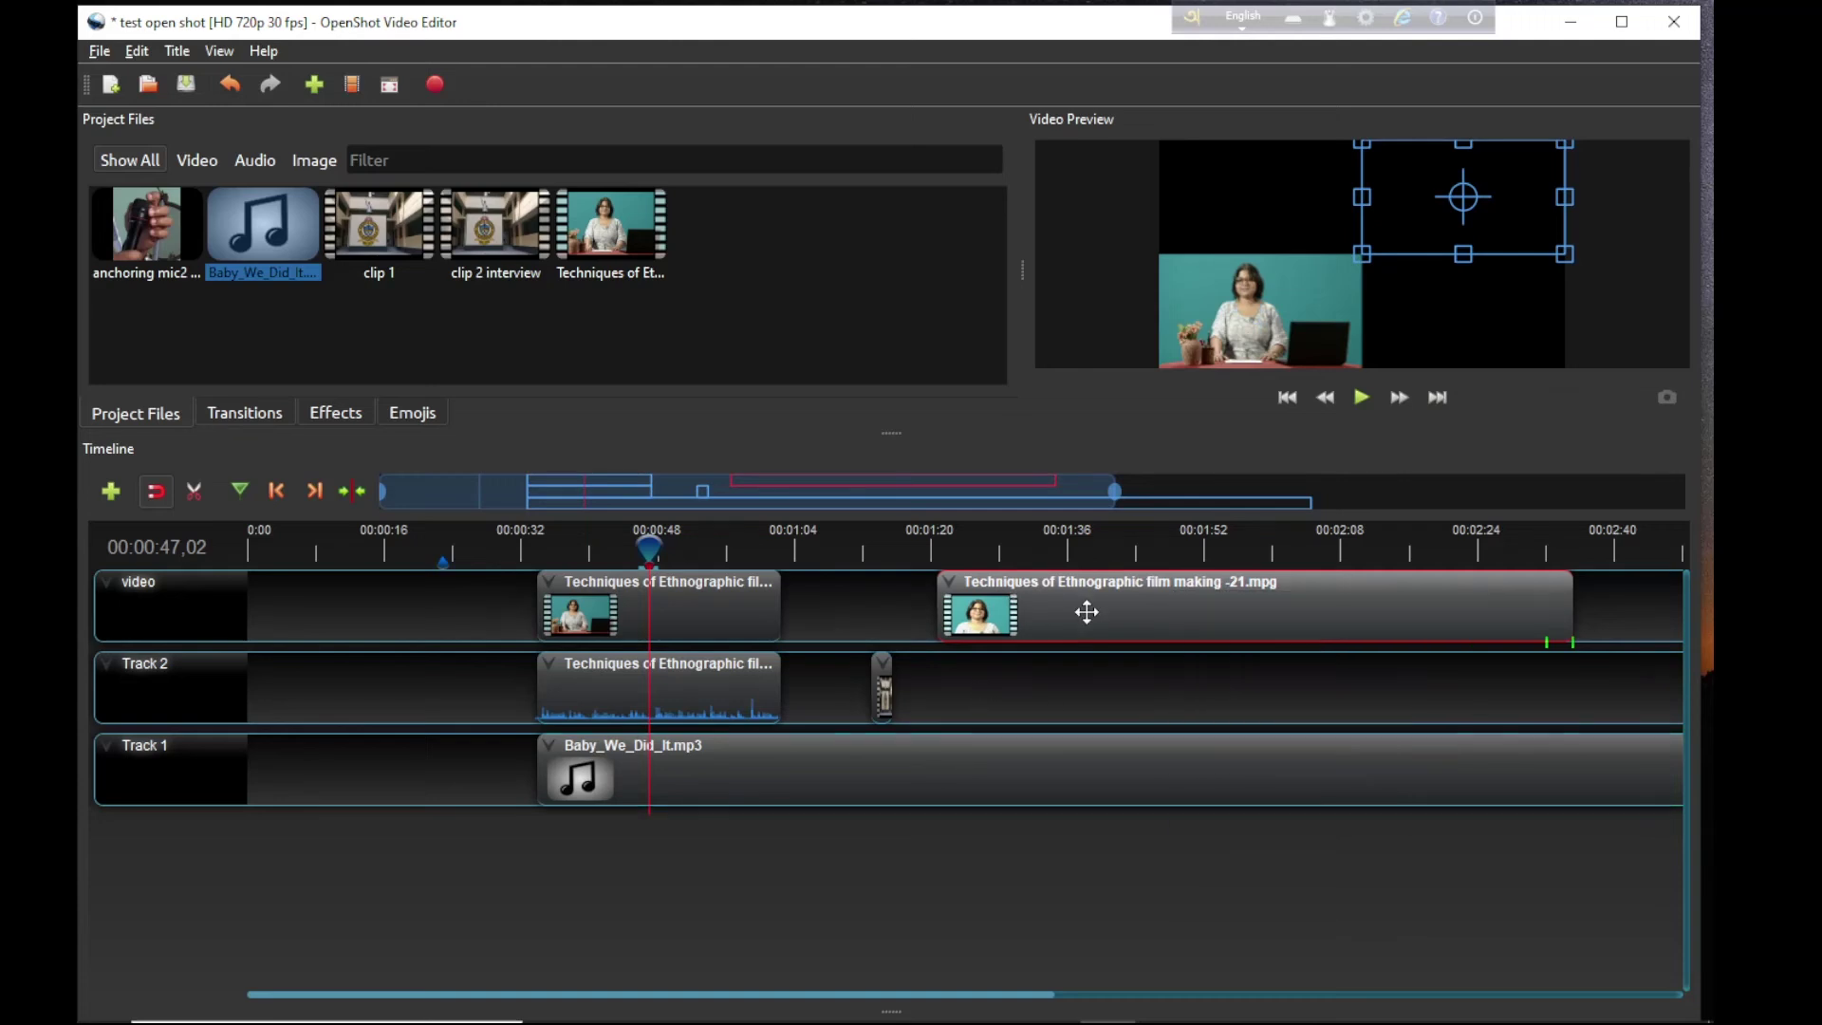
left_click(1131, 542)
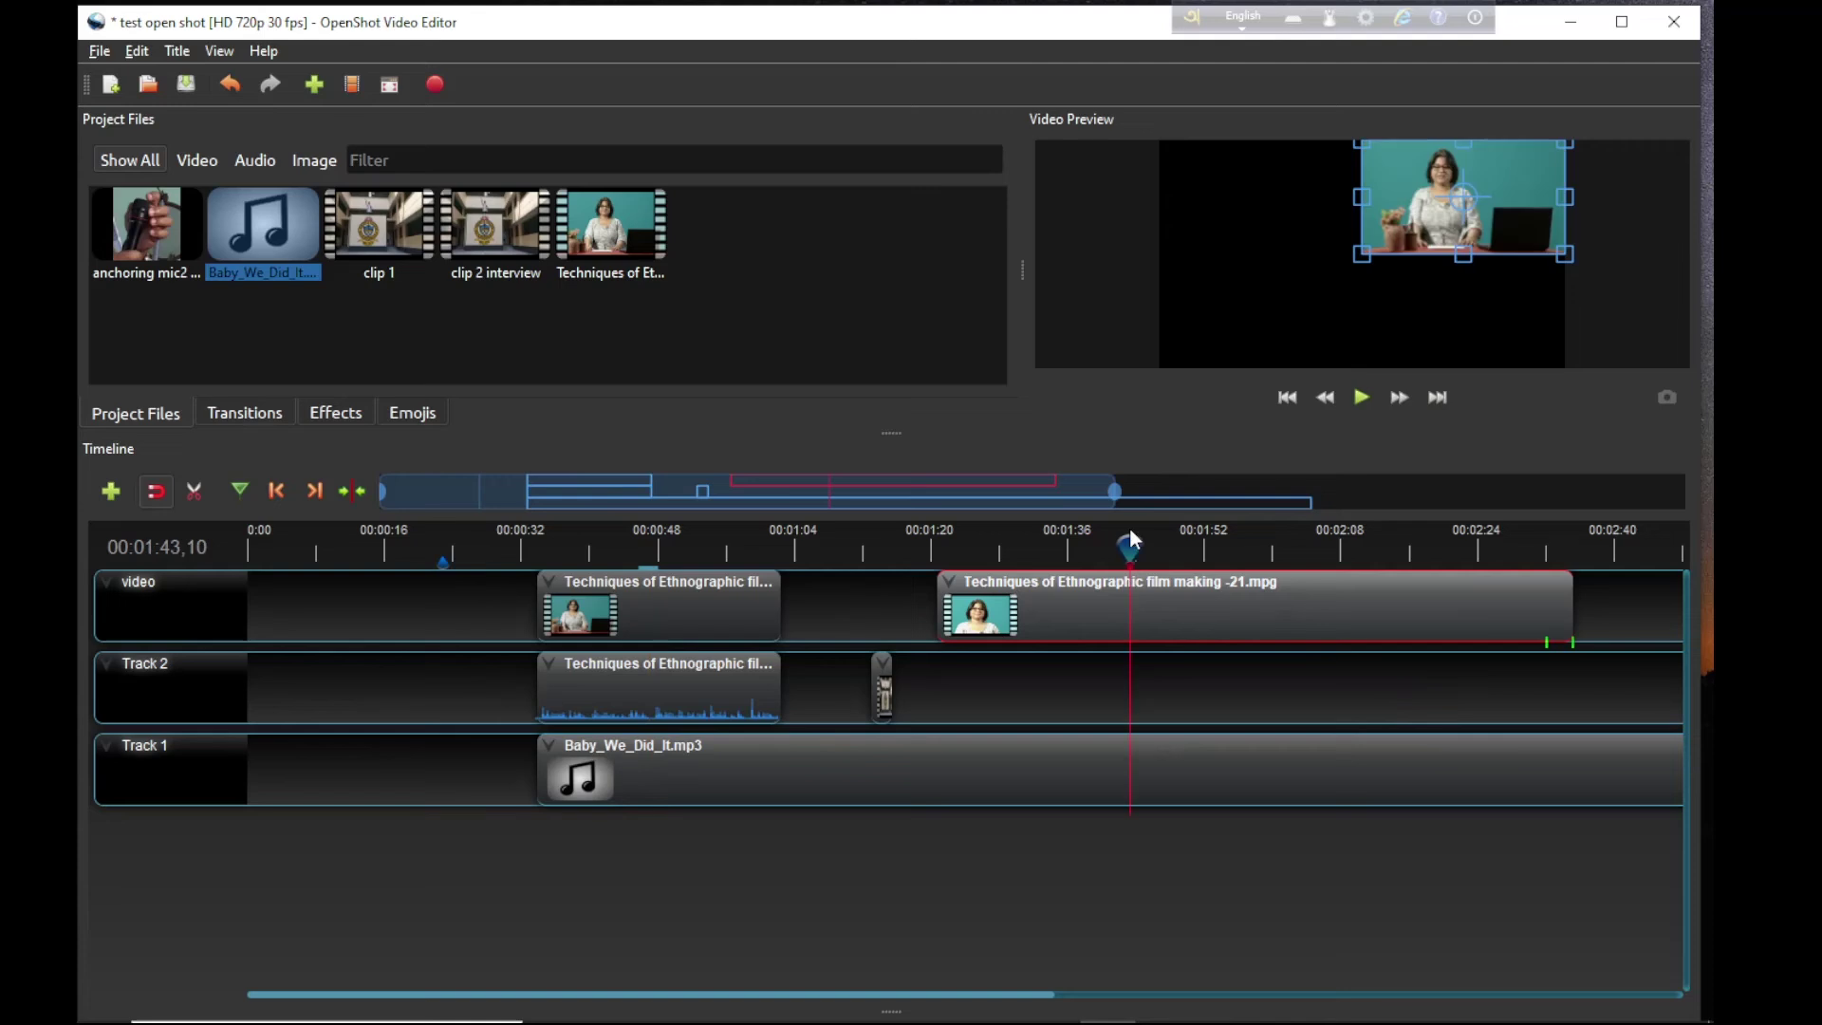
left_click_drag(1360, 254, 1235, 340)
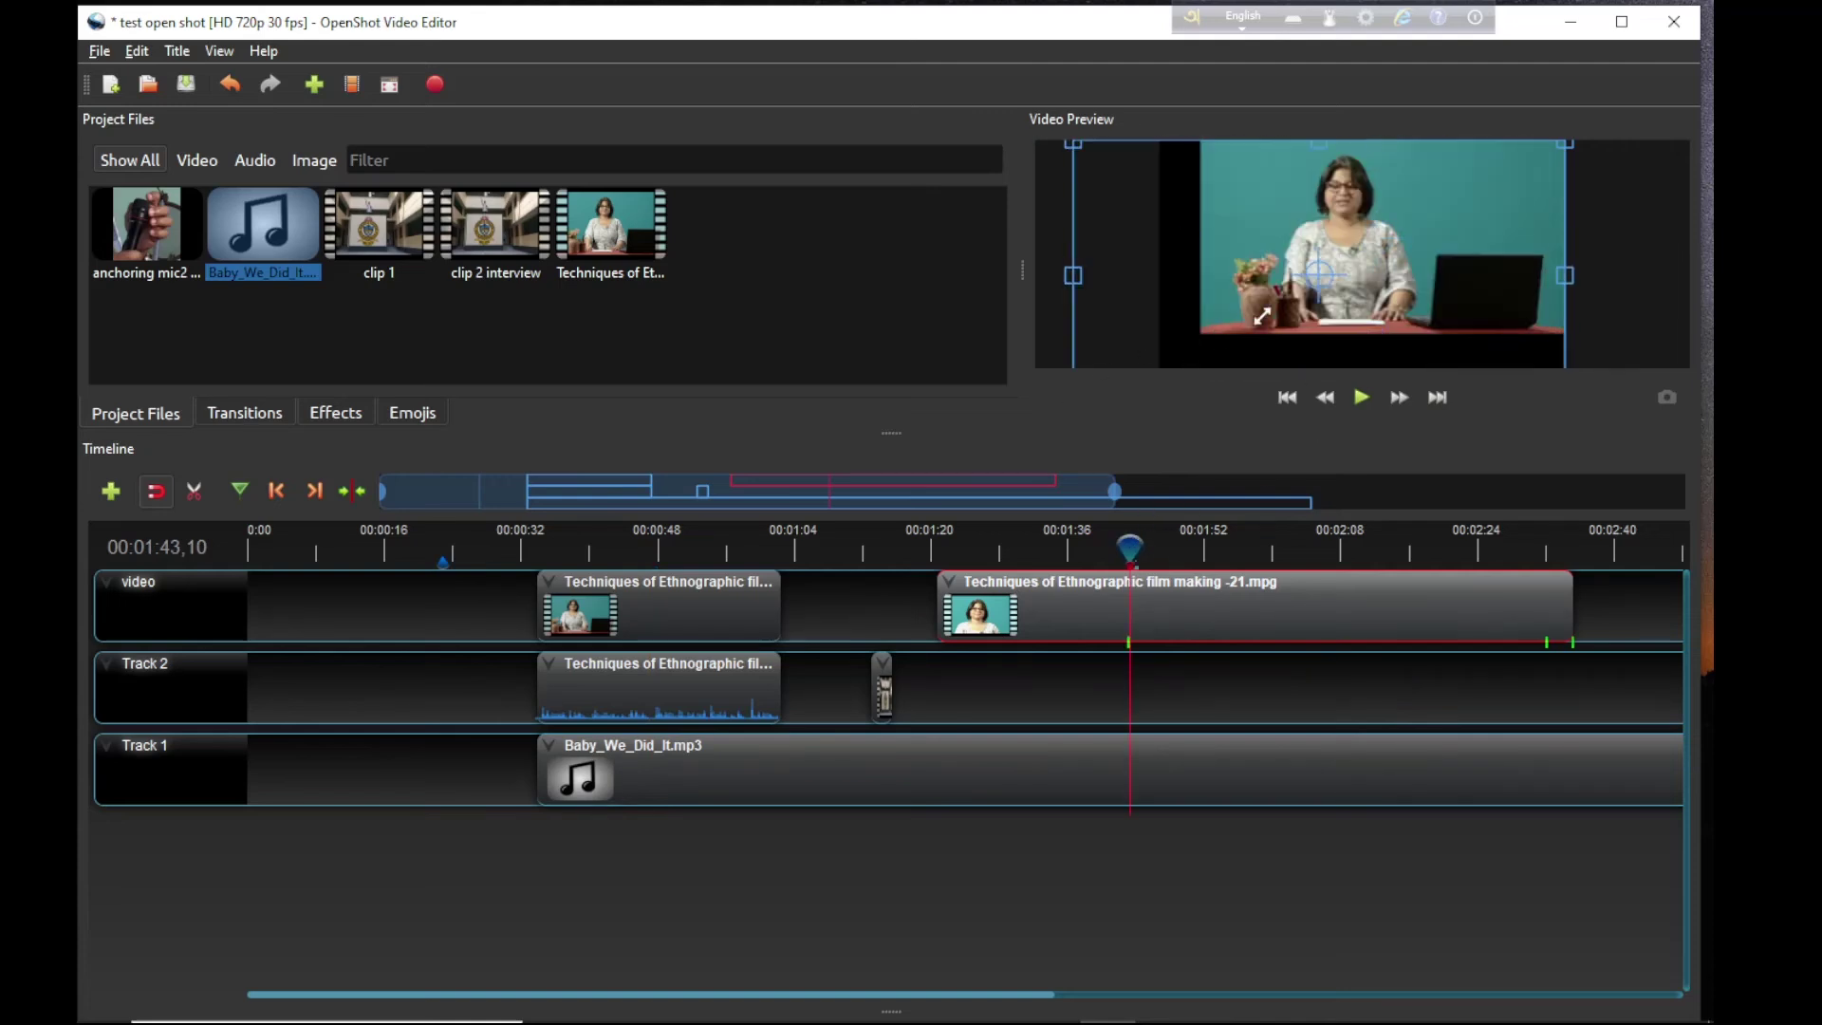
left_click_drag(1516, 183, 1369, 268)
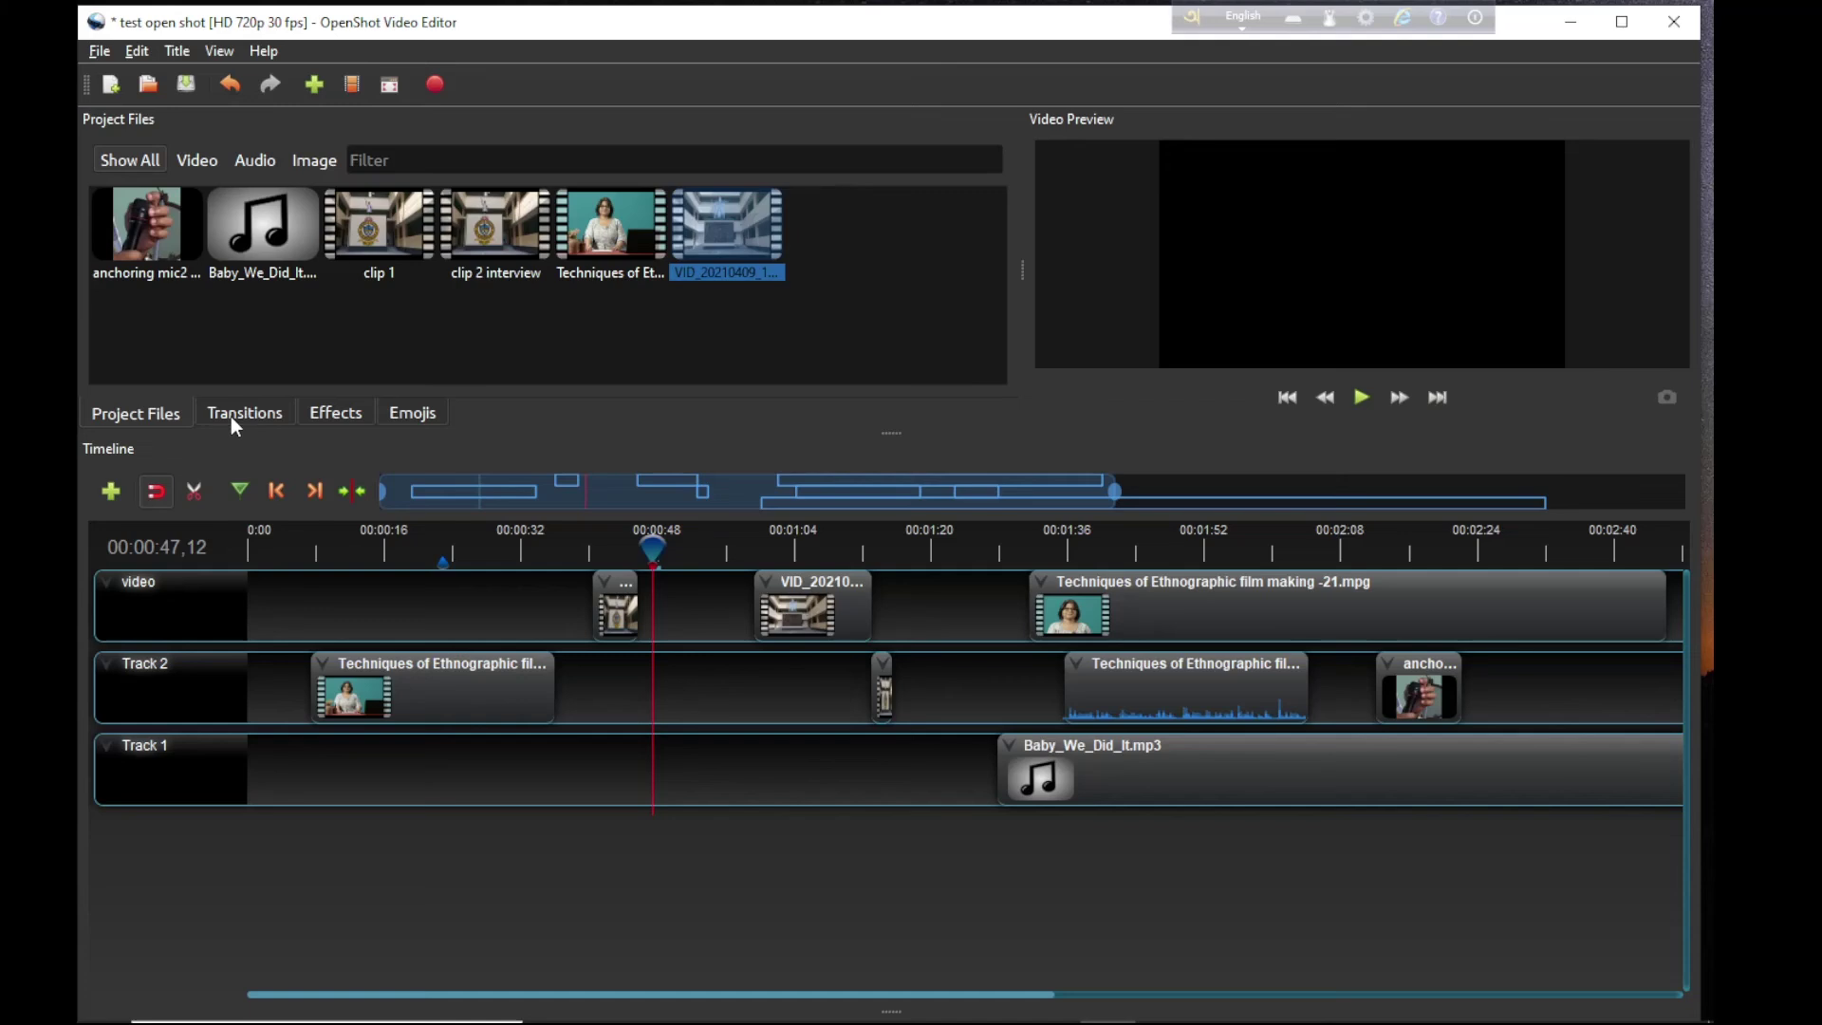
Step: Move the VID_20210409 clip against the short clip's end at about 00:00:45 and place a Fade transition over their join
left_click(231, 418)
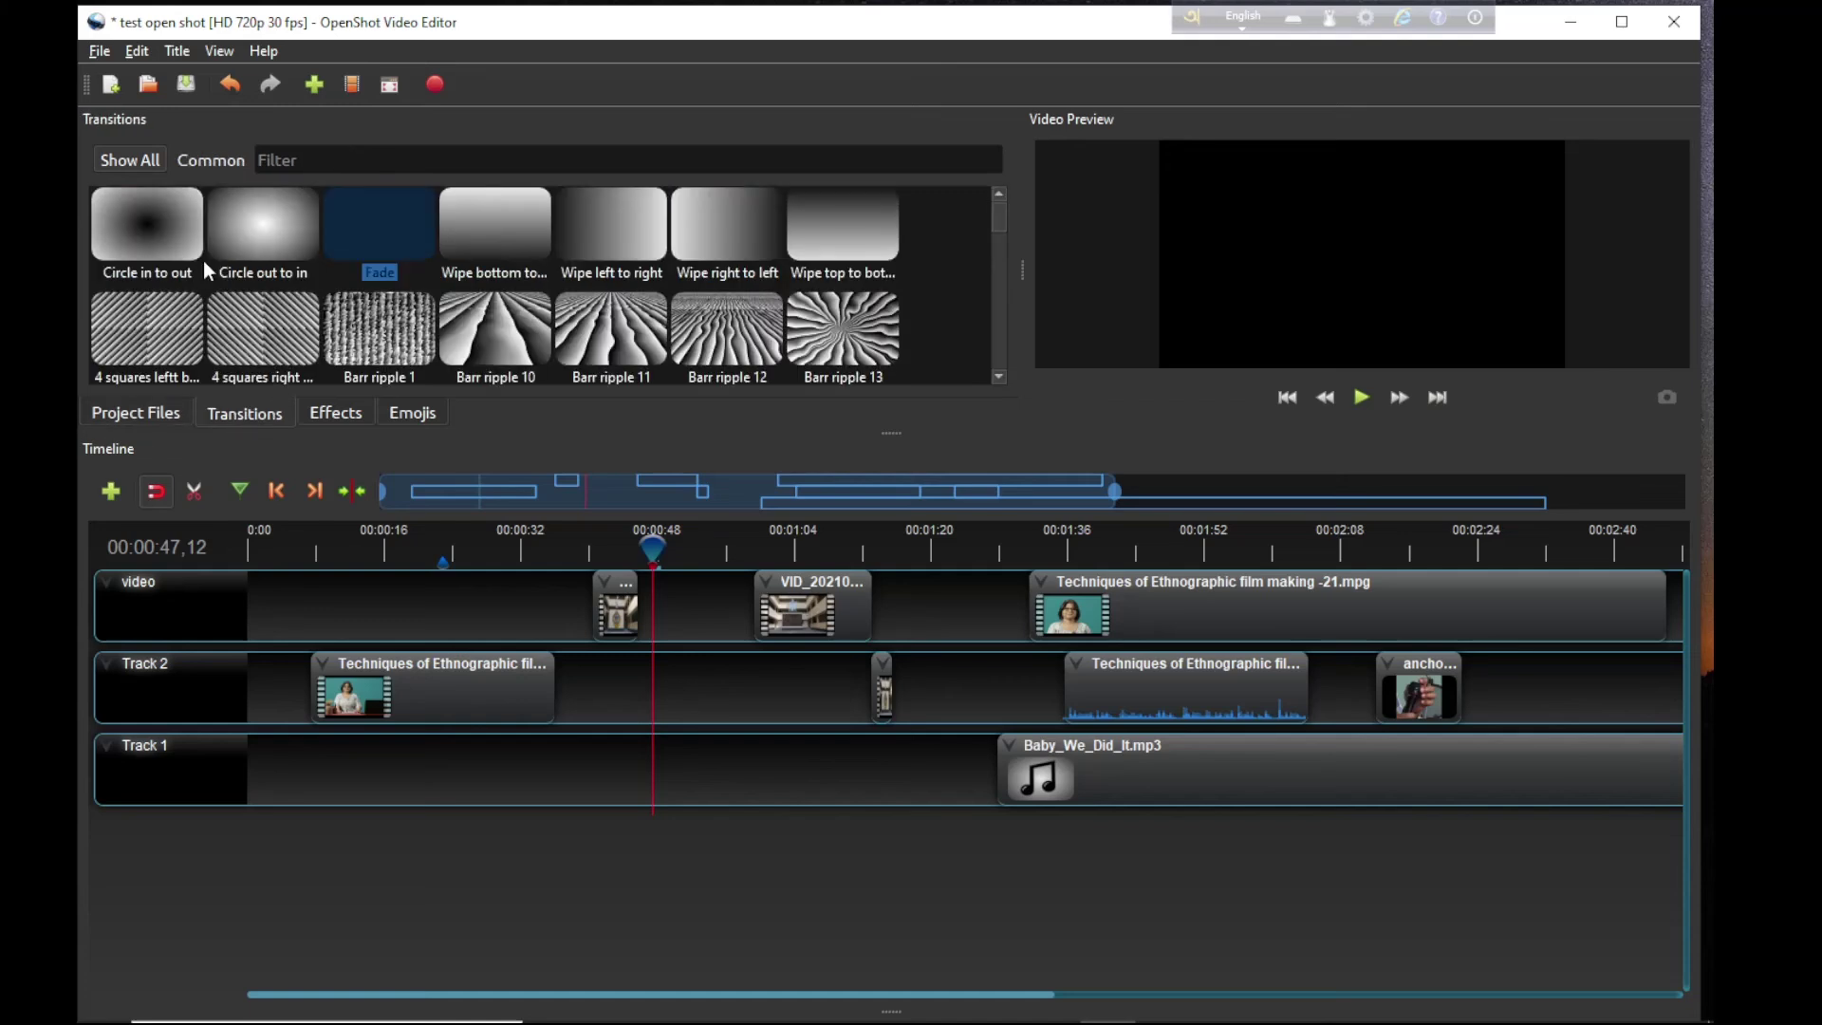
scroll(268, 271, "down", 5)
scroll(385, 265, "up", 5)
left_click(380, 237)
left_click_drag(653, 548, 536, 550)
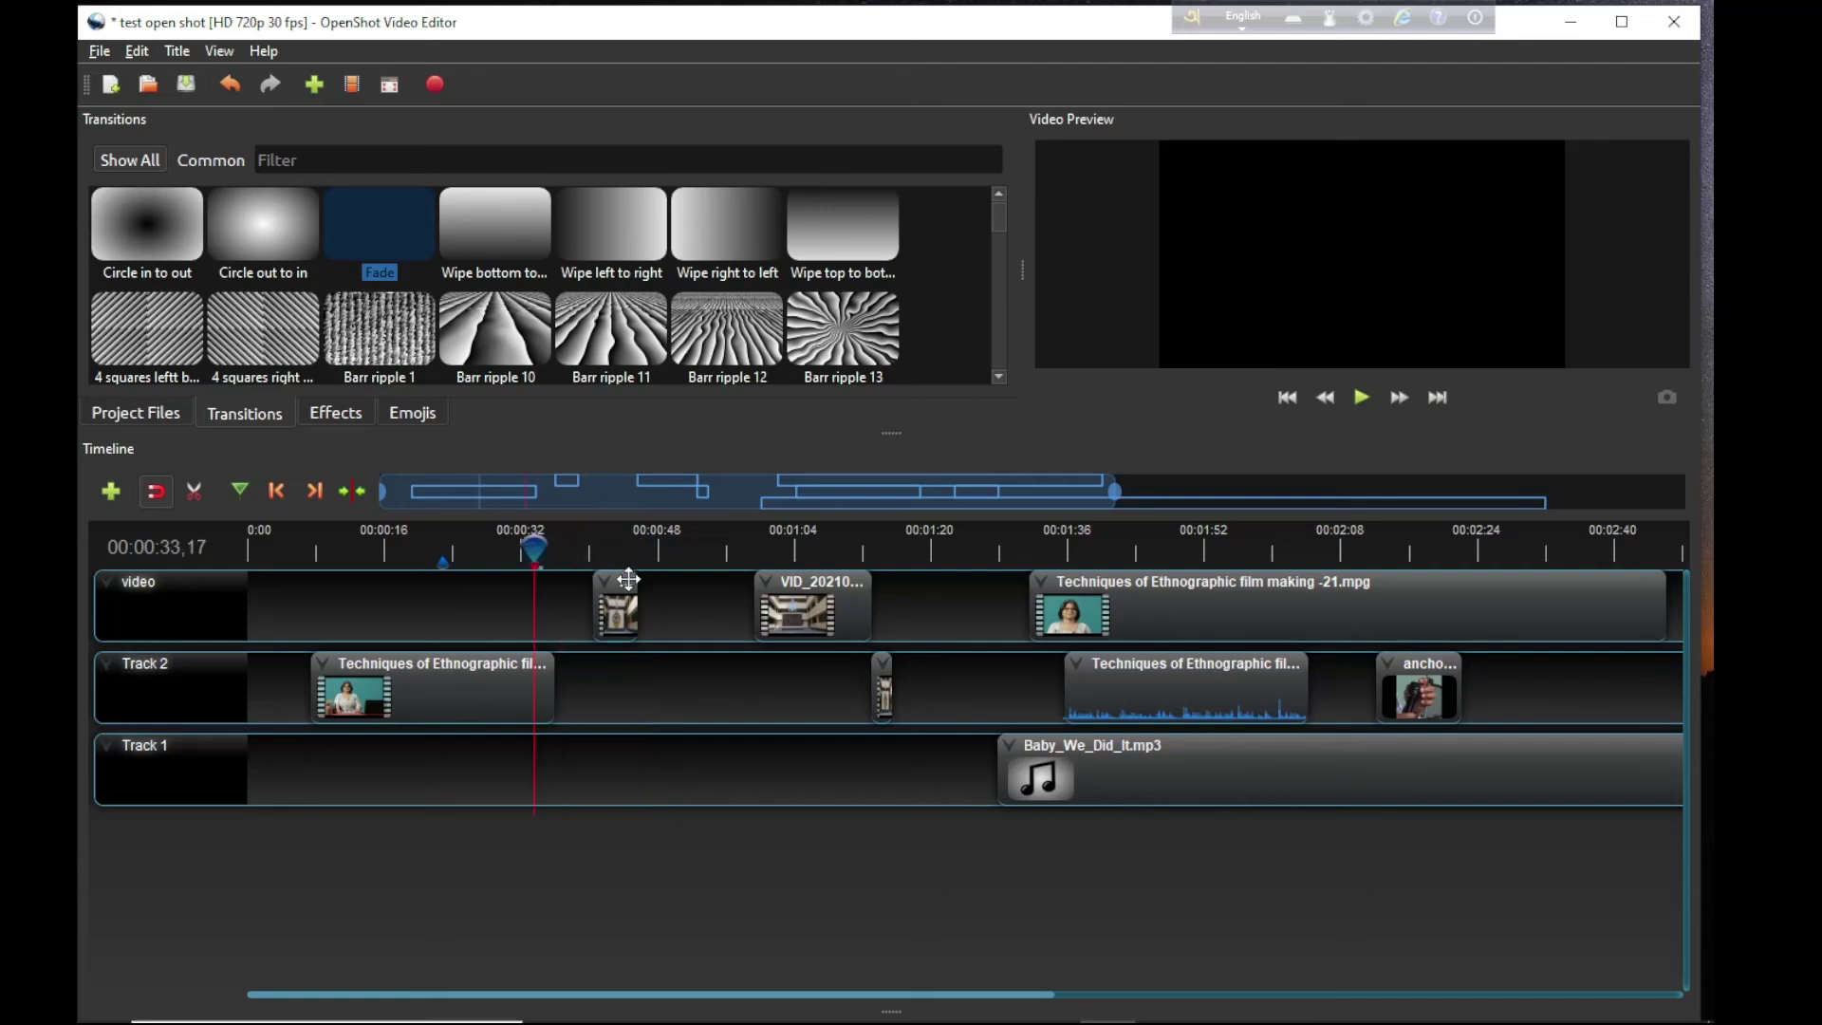
left_click_drag(820, 596, 703, 596)
left_click_drag(344, 216, 622, 598)
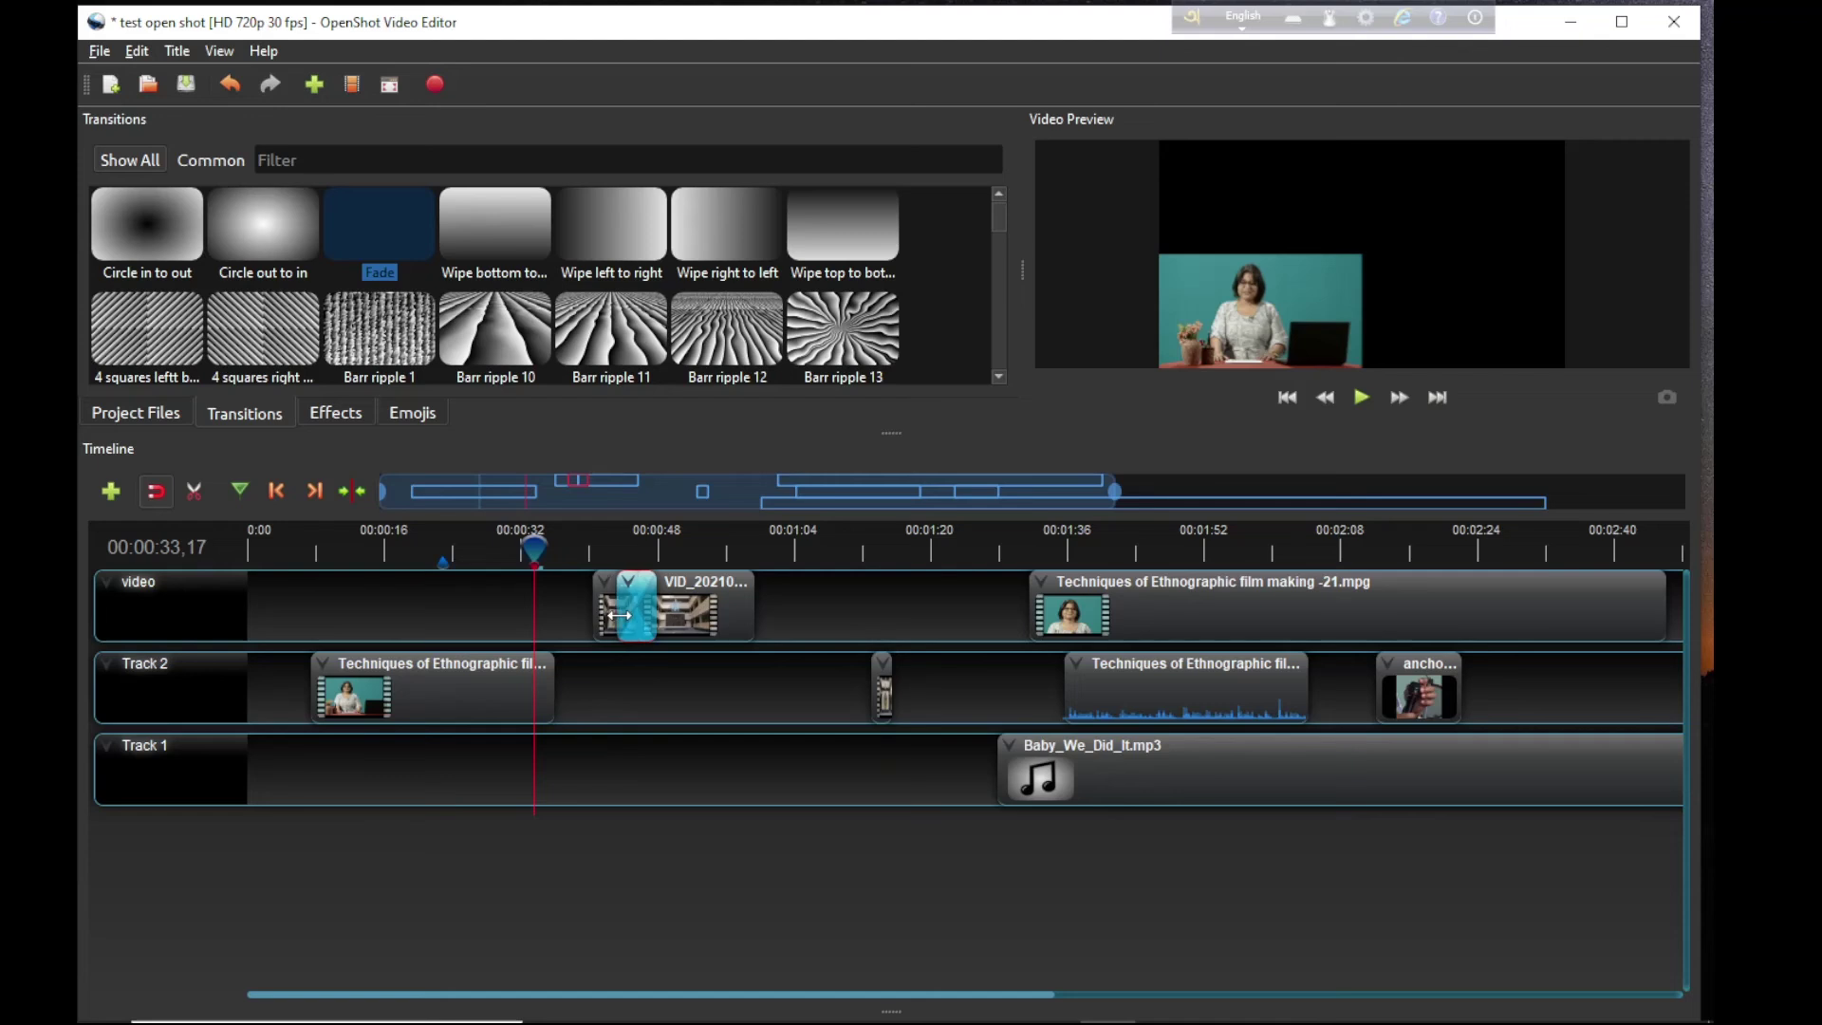
Step: Play the Fade transition on the video track from about 00:00:42
left_click(609, 533)
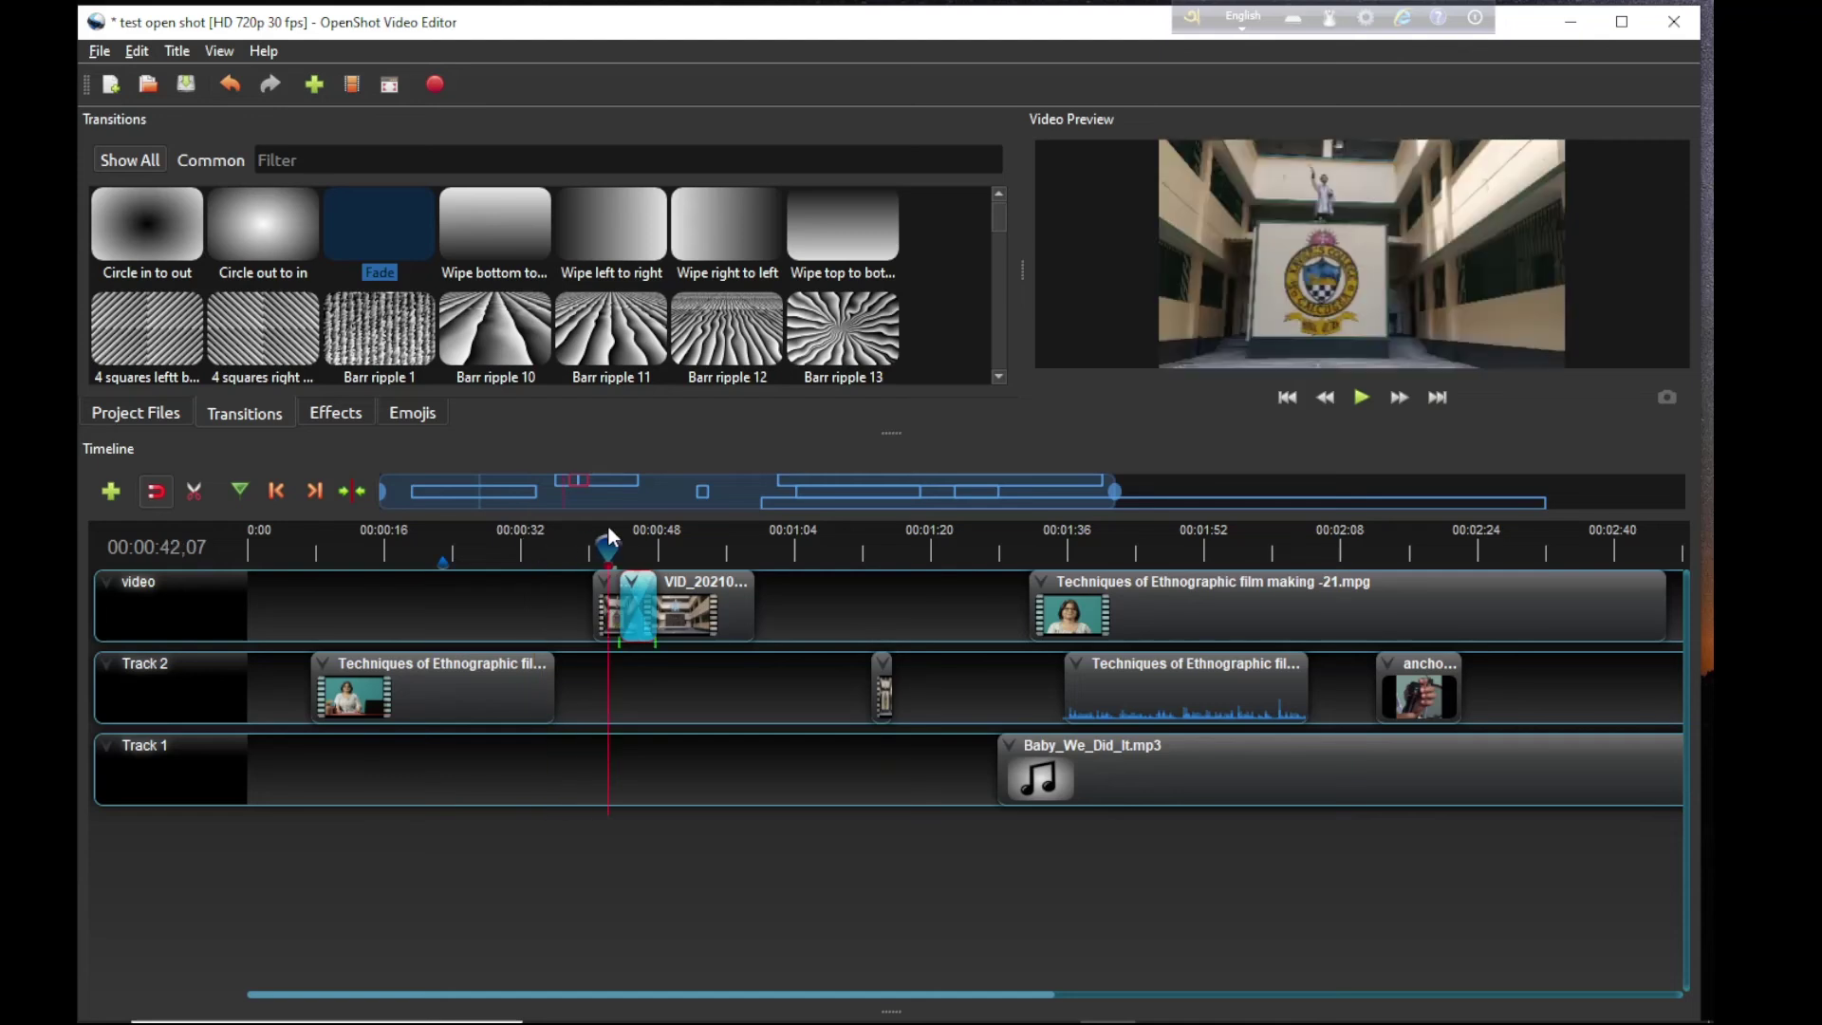
key("space")
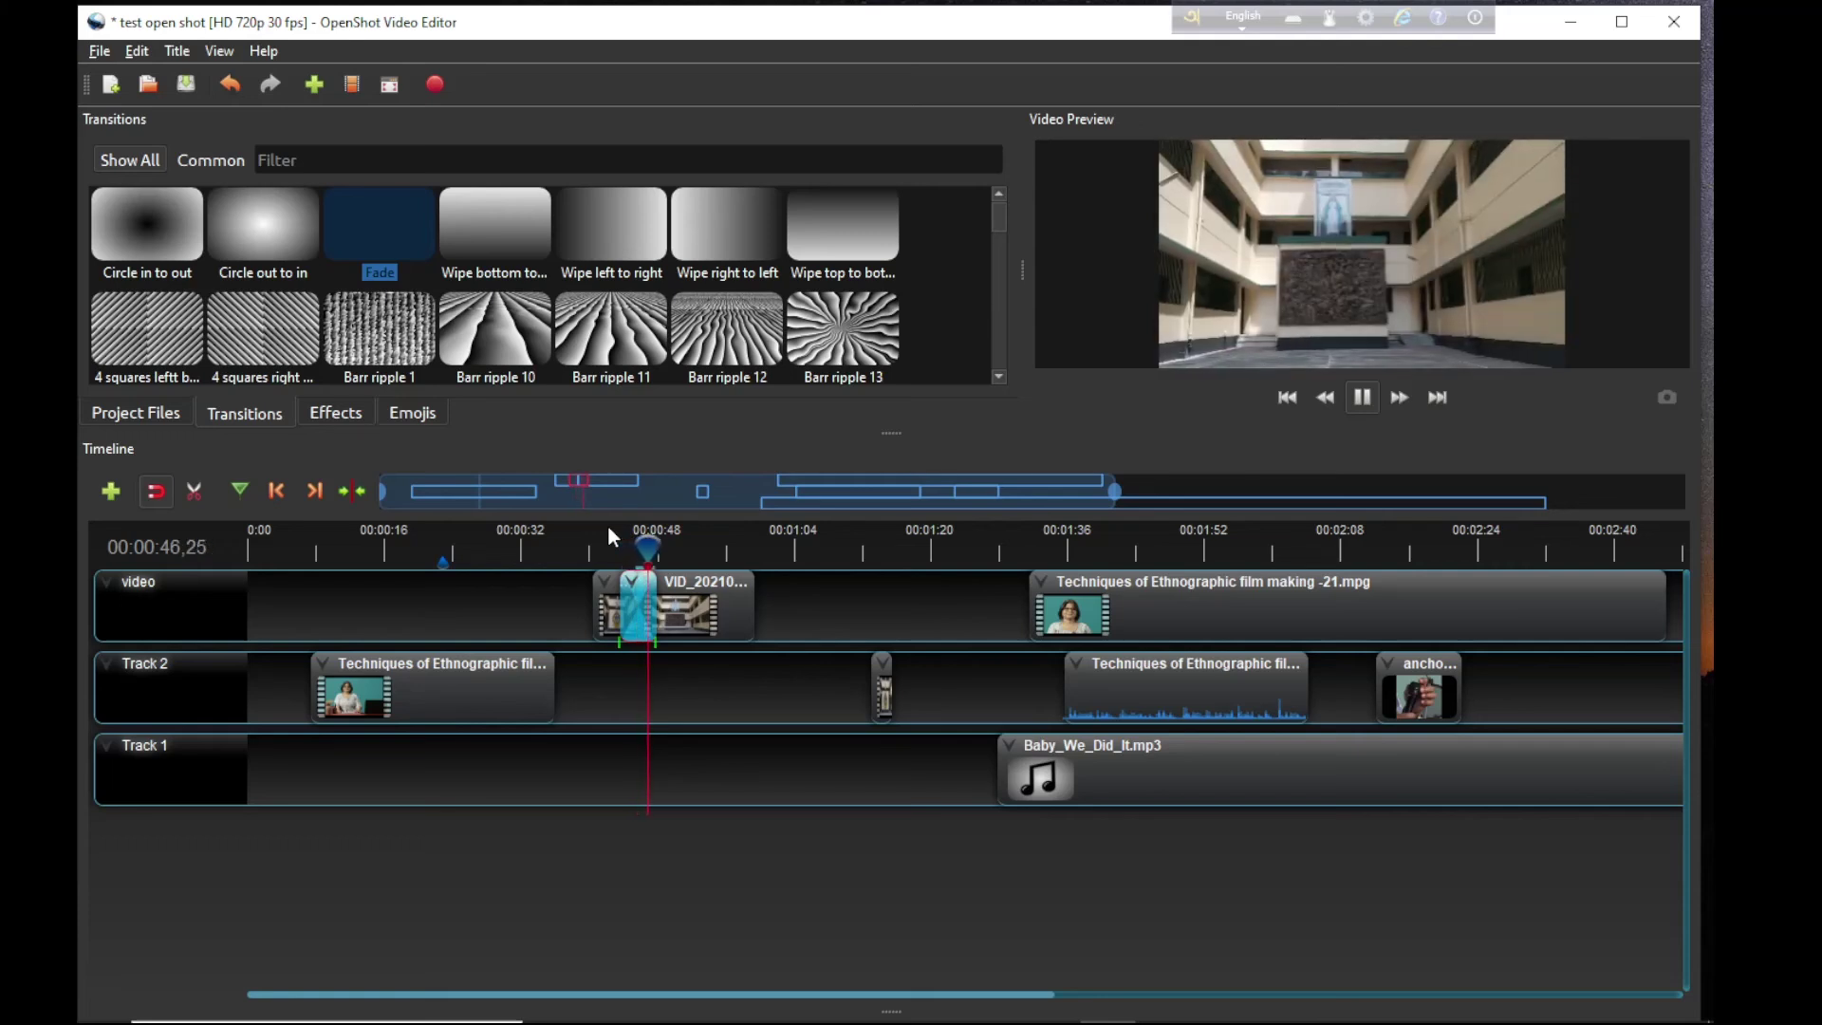
key("space")
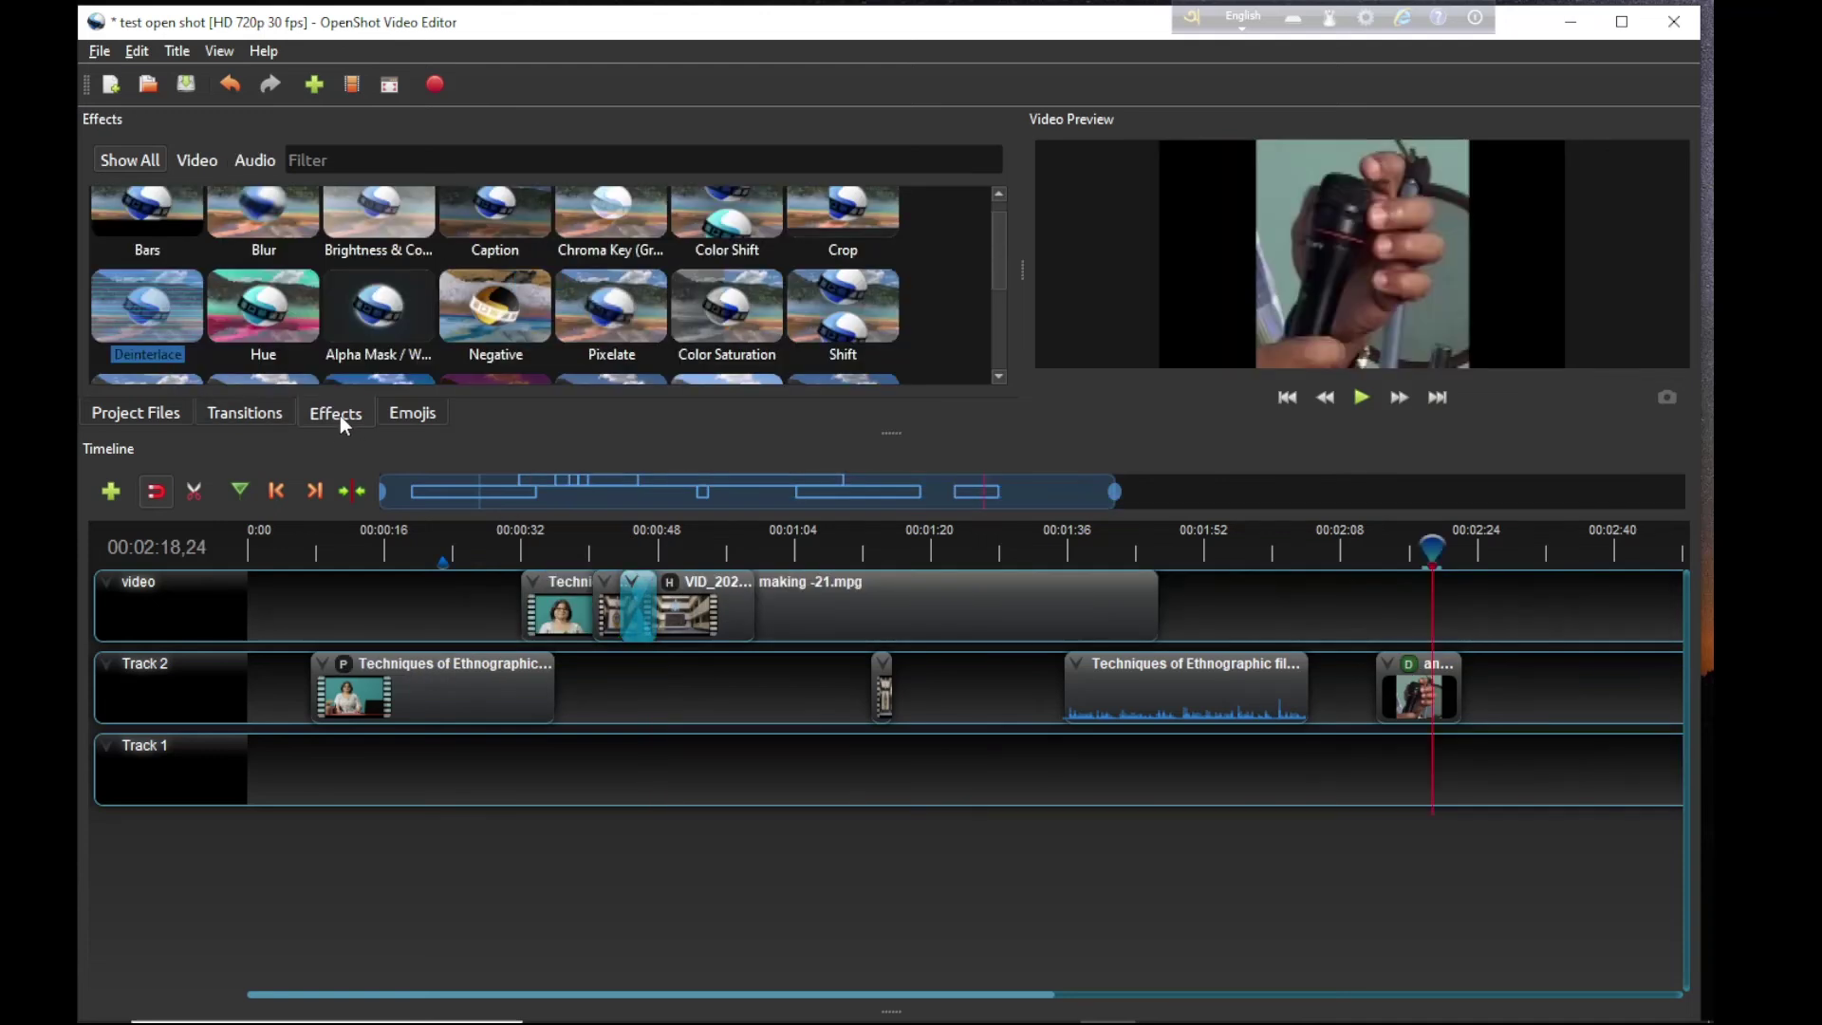
Step: Apply the Blur effect to the VID_20210409 clip on the video track and preview it at about 00:01:04
scroll(524, 270, "up", 1)
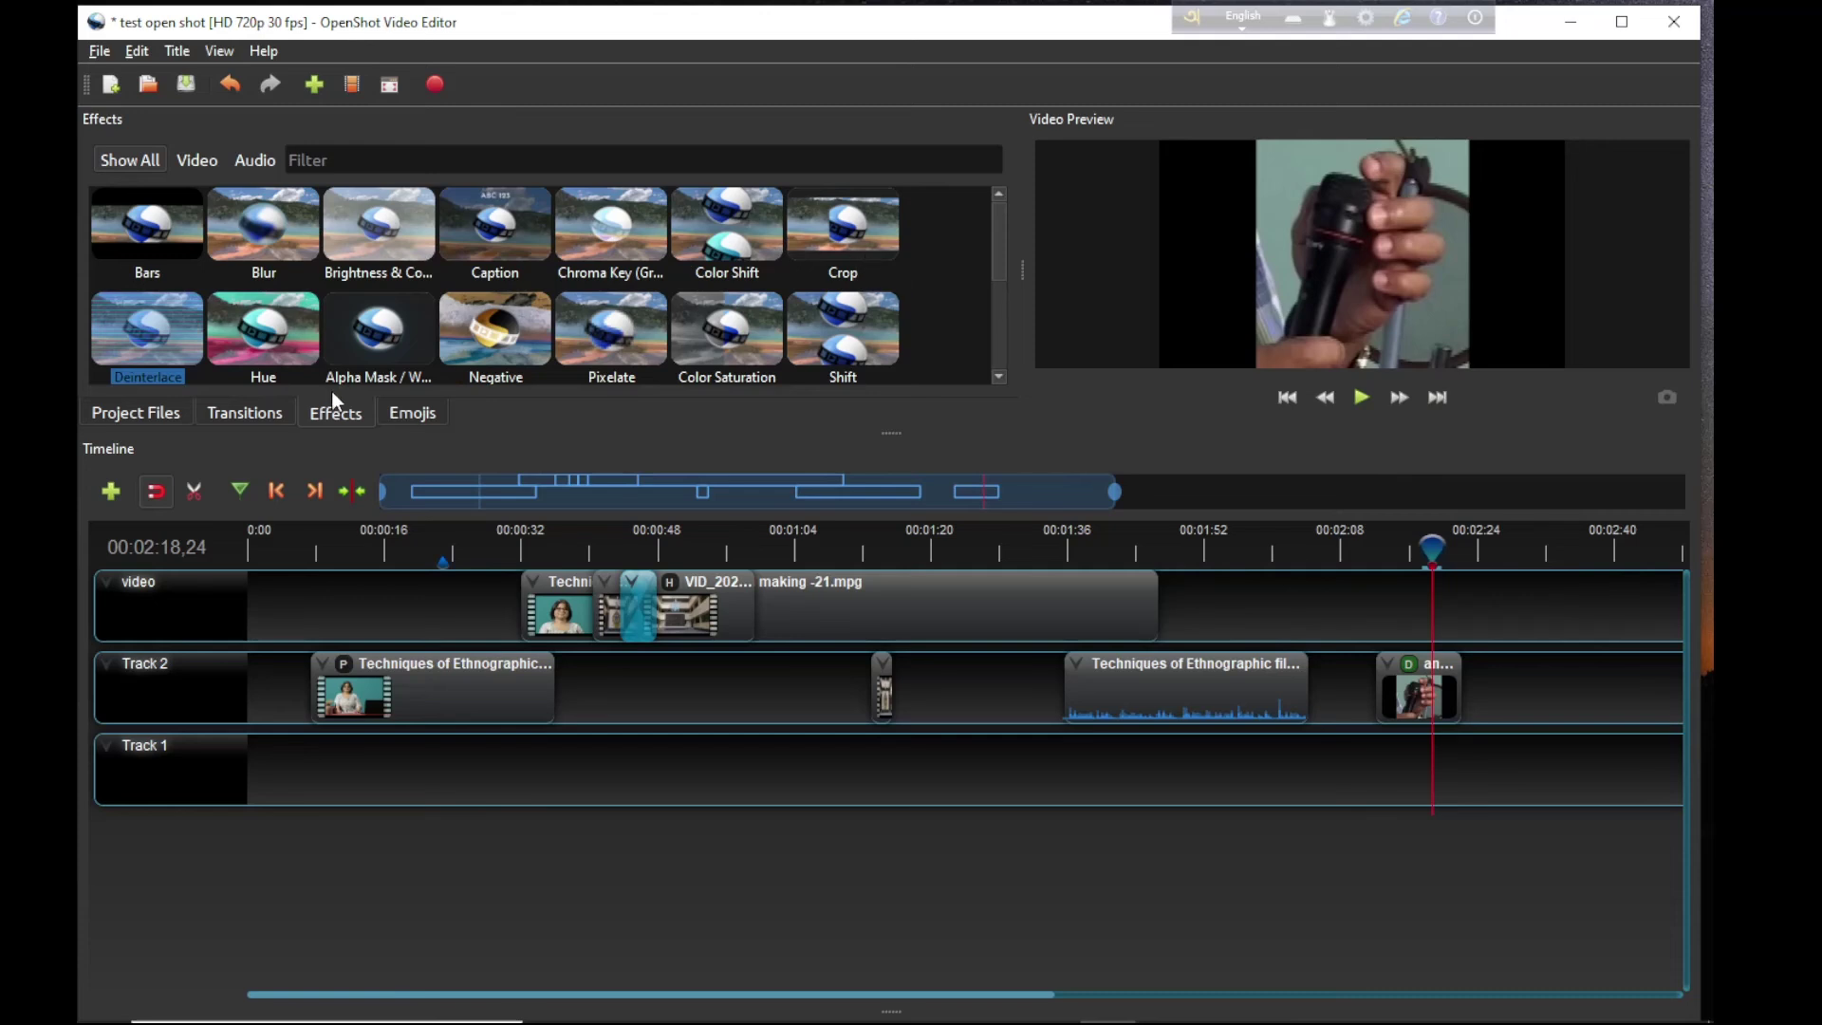
scroll(473, 308, "down", 5)
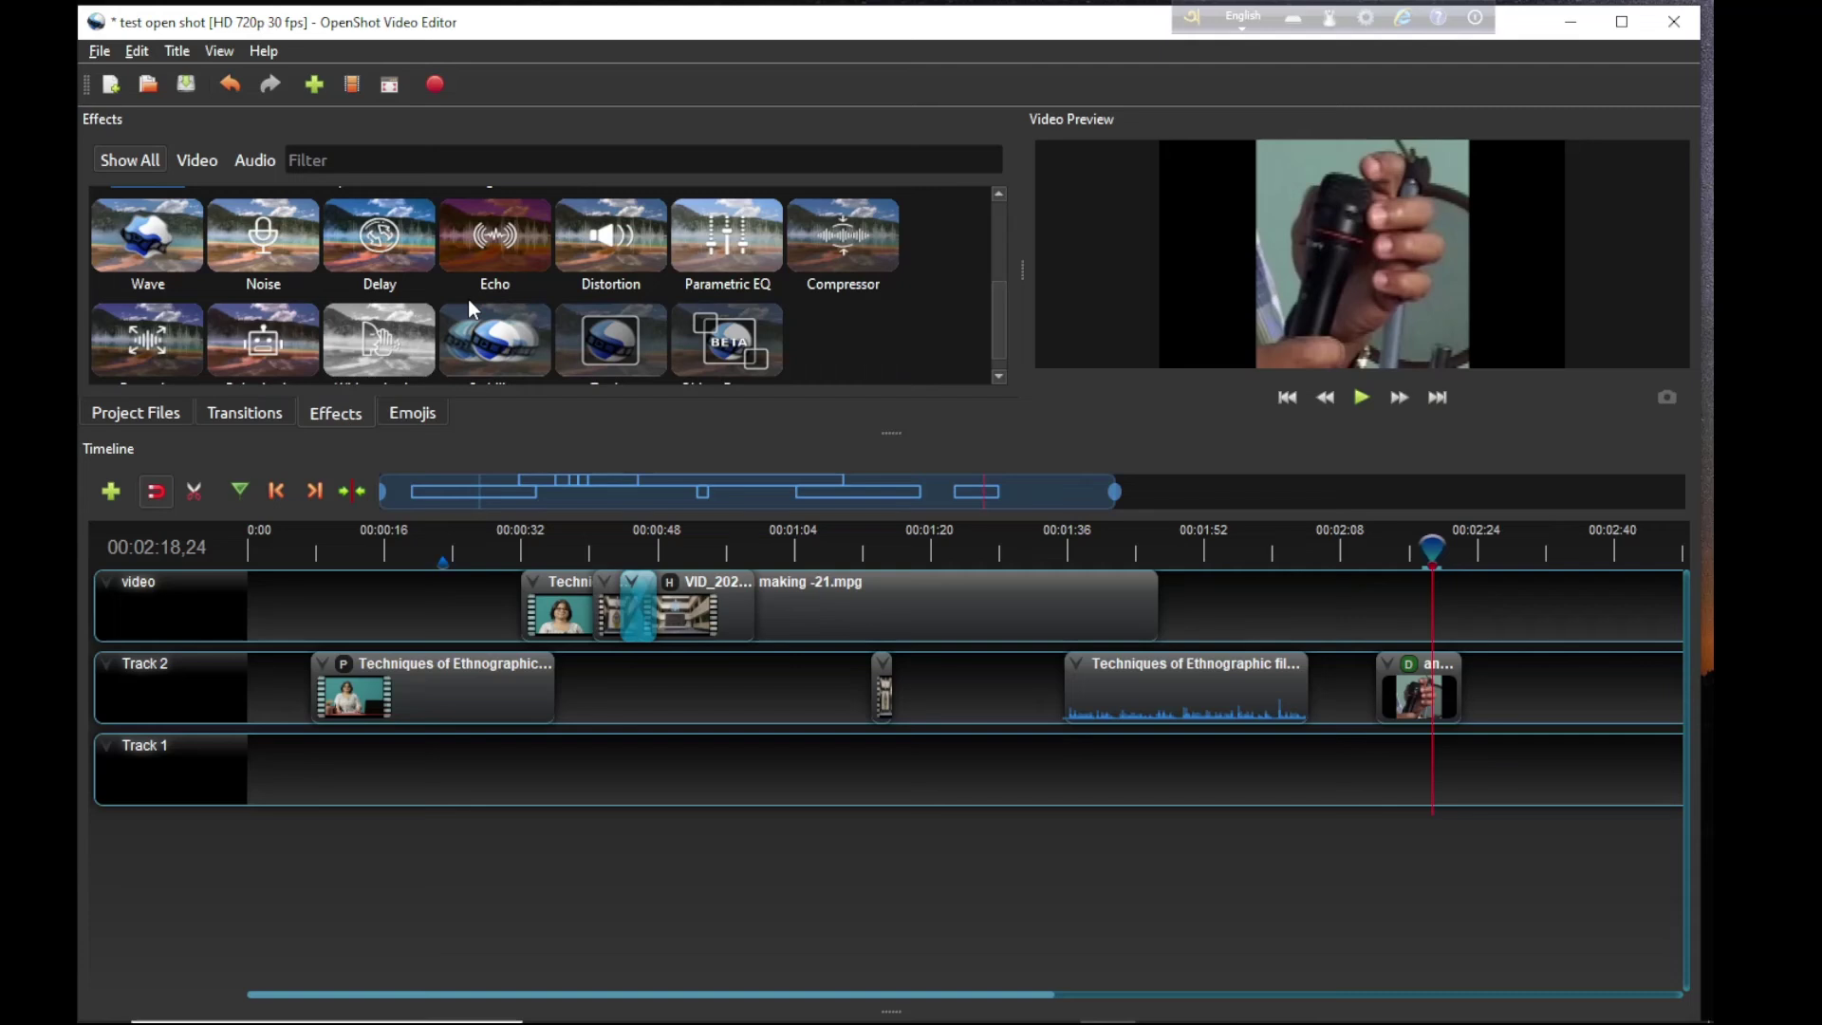
scroll(379, 328, "down", 1)
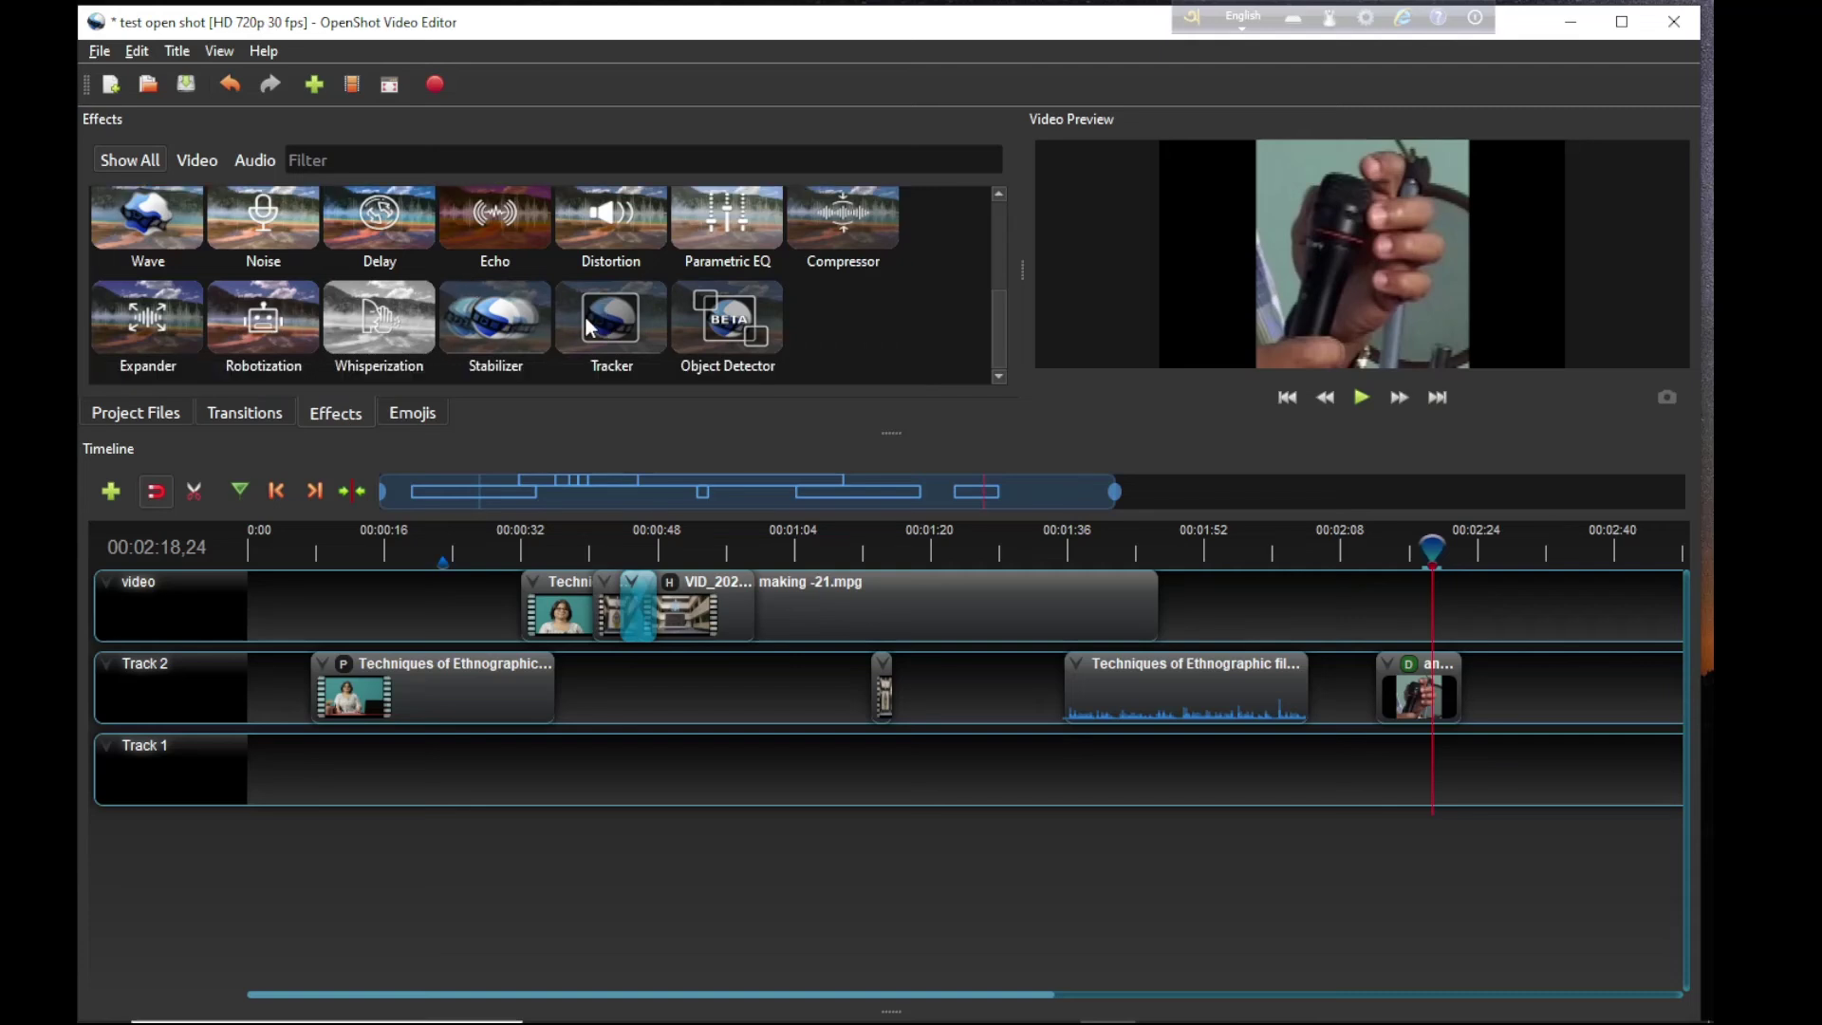
scroll(480, 325, "up", 6)
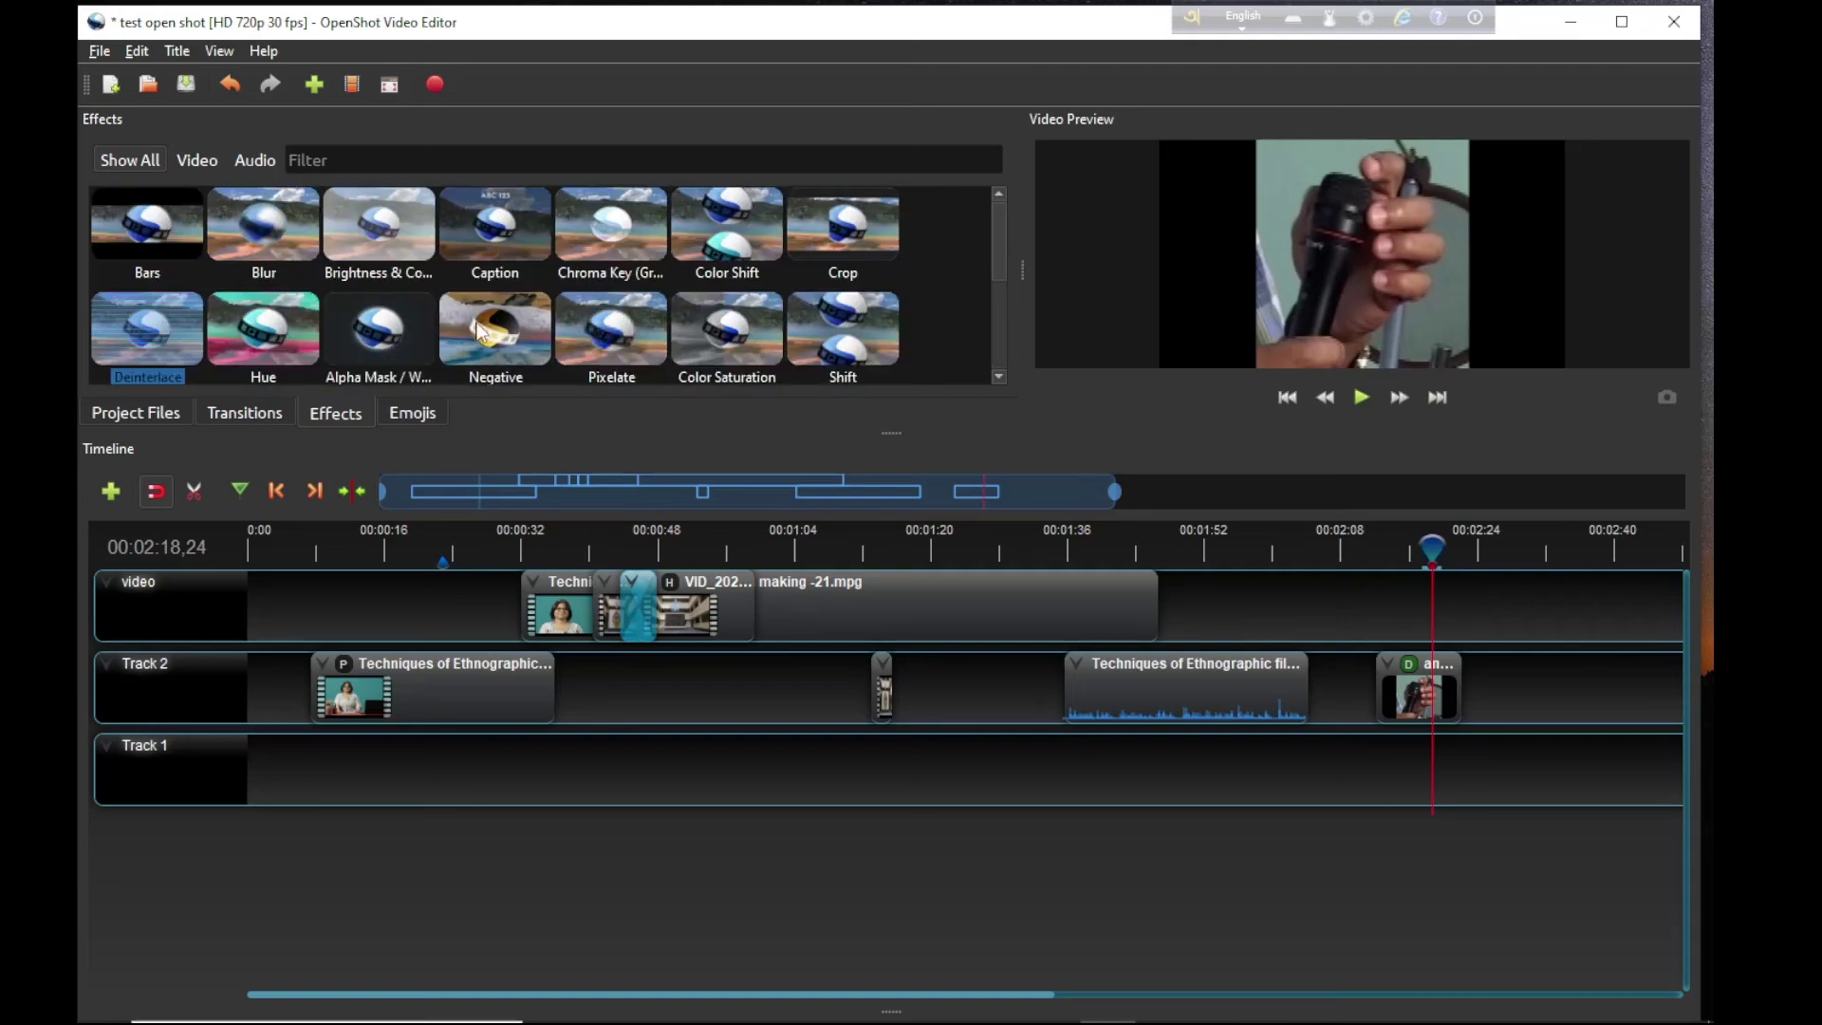
key("ctrl+z")
left_click(245, 218)
left_click_drag(243, 213, 792, 602)
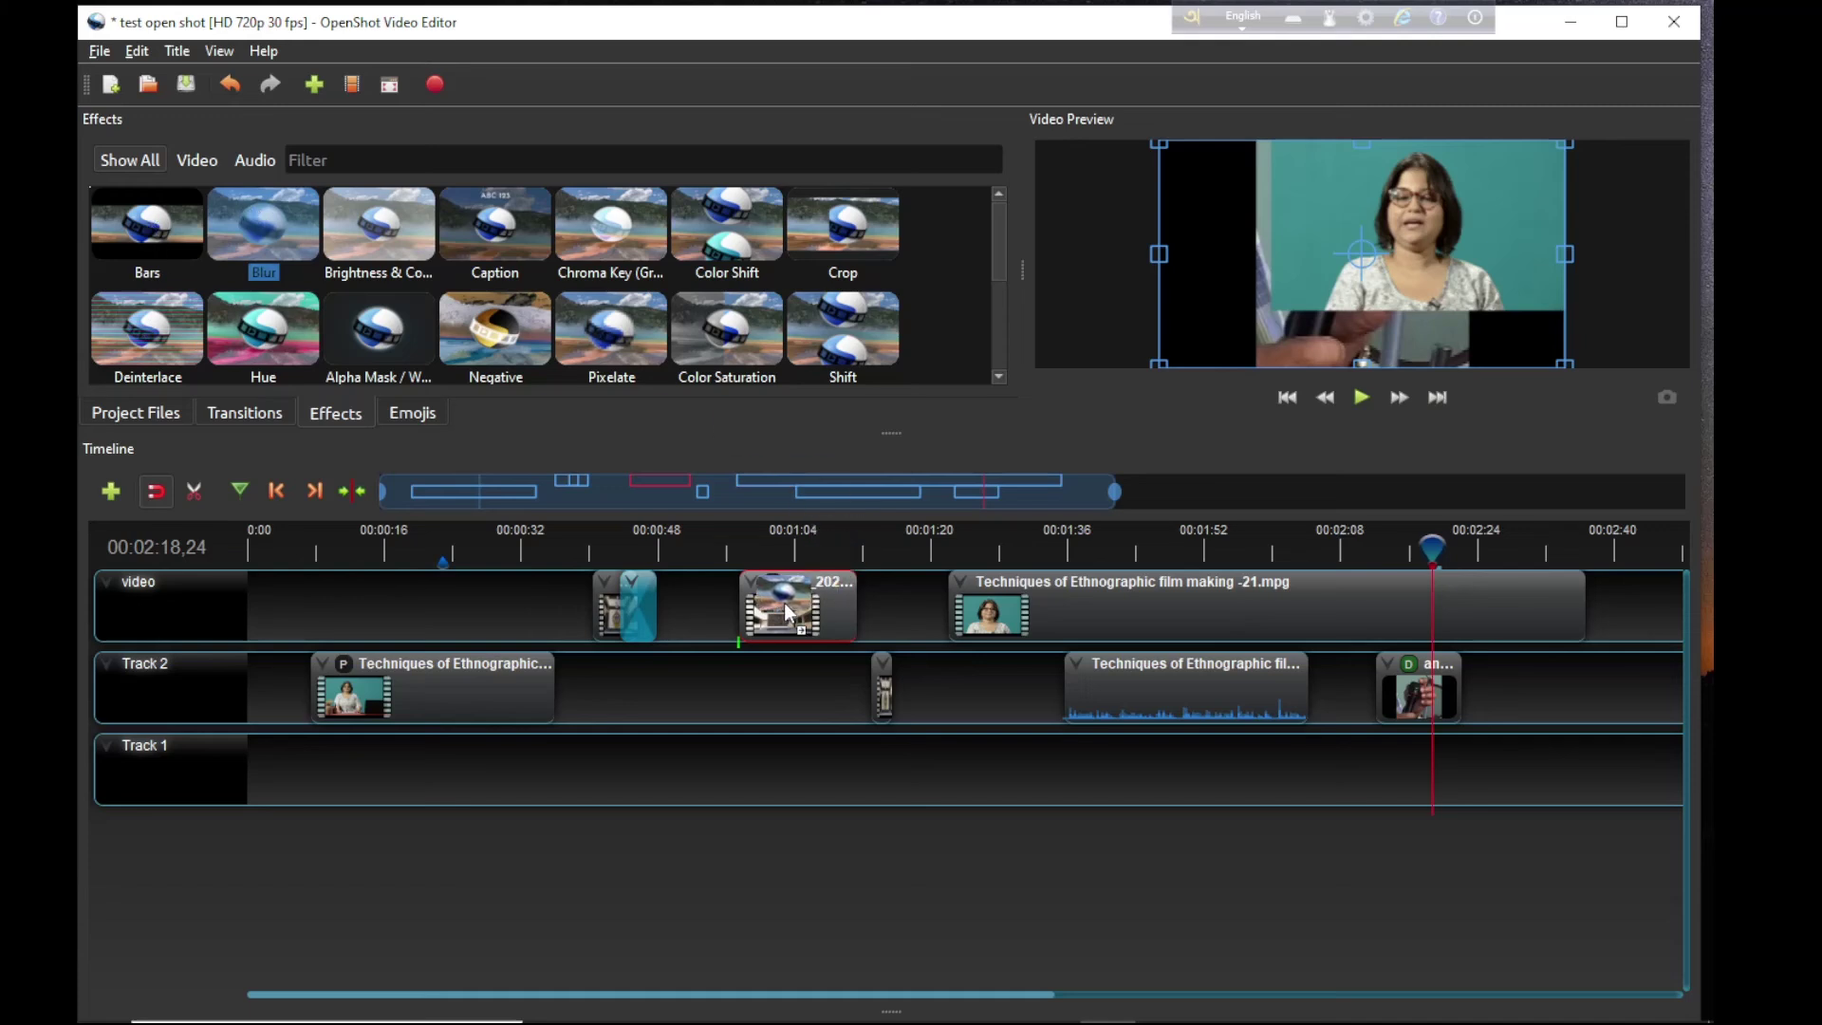
left_click(794, 541)
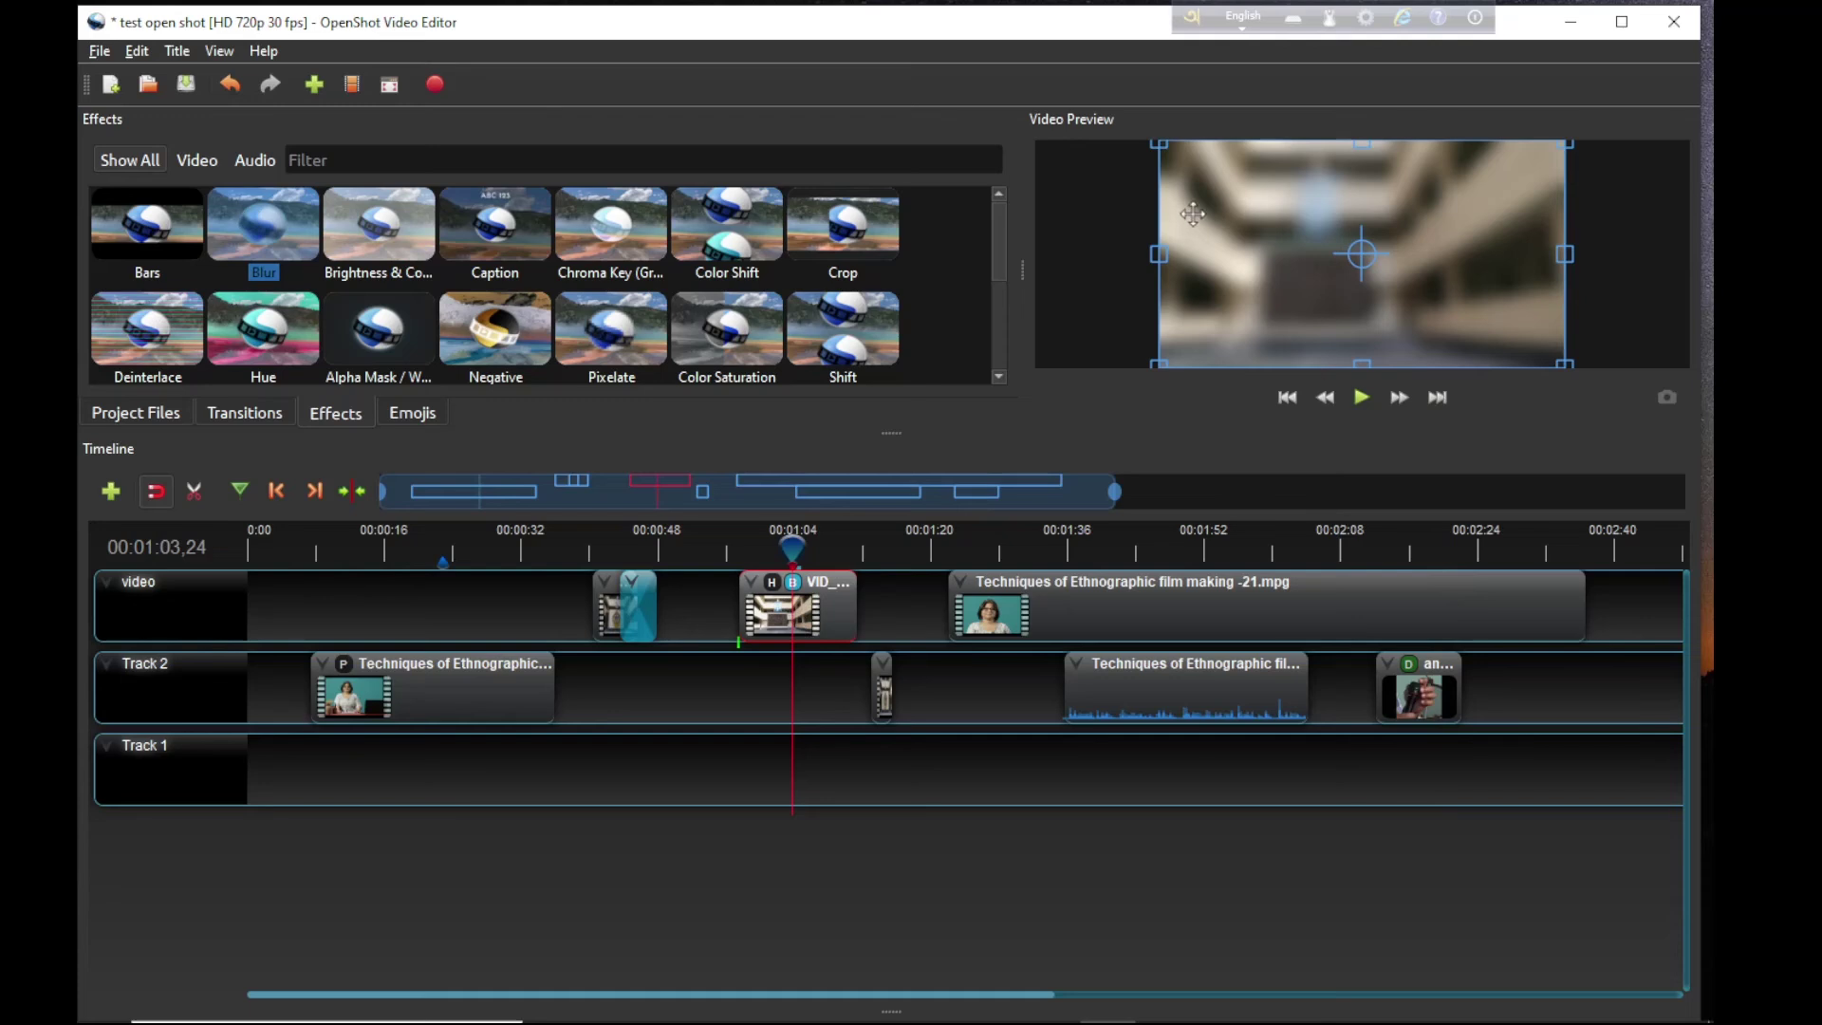
right_click(444, 699)
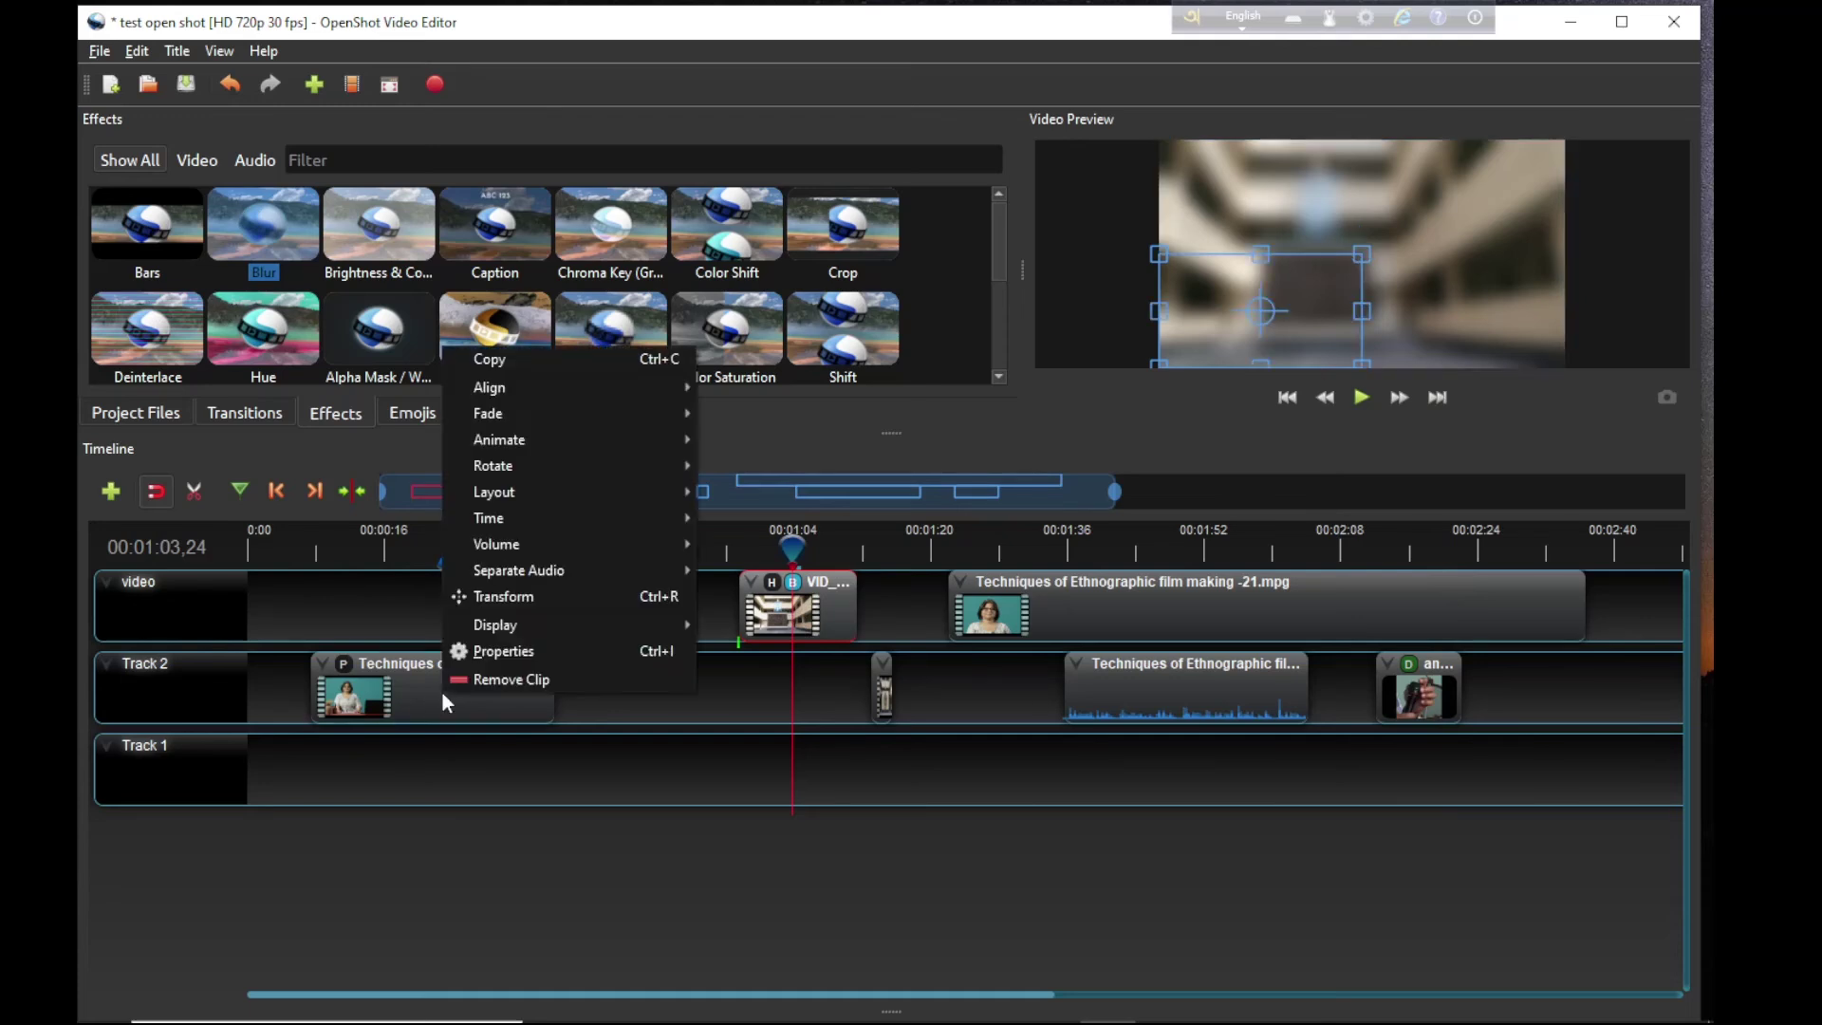
left_click(461, 793)
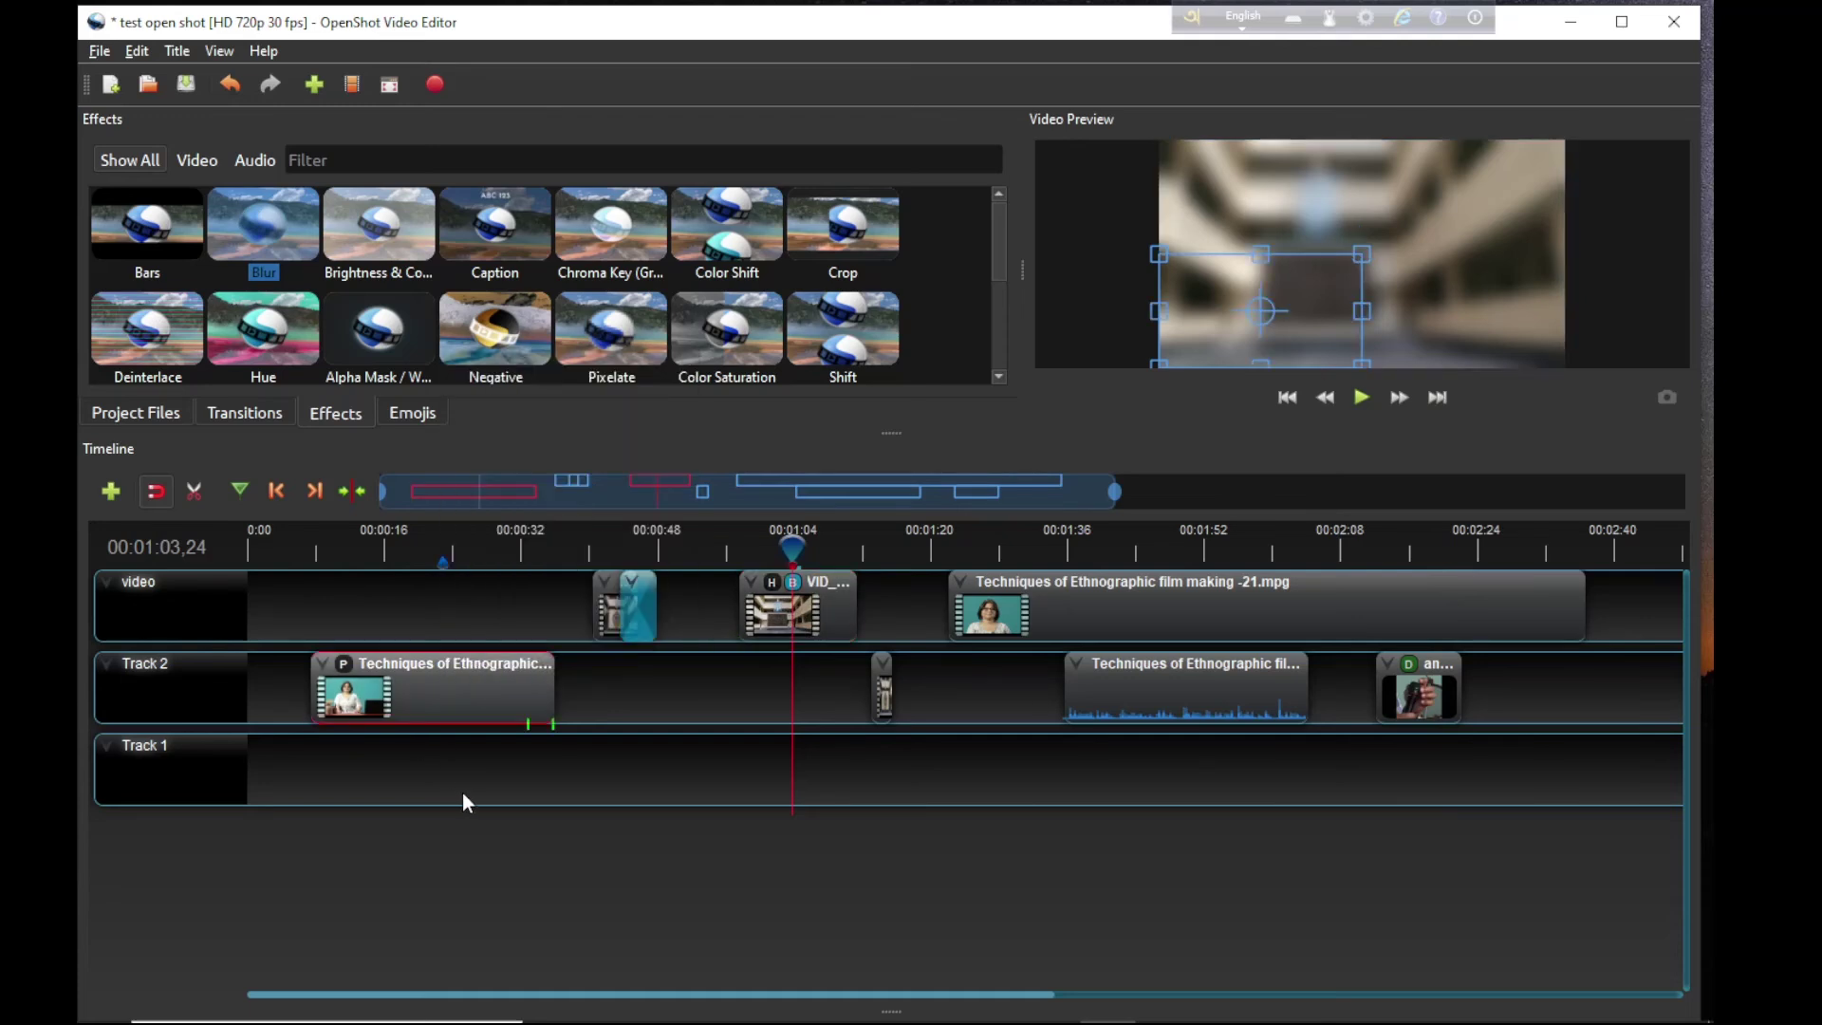
left_click(91, 53)
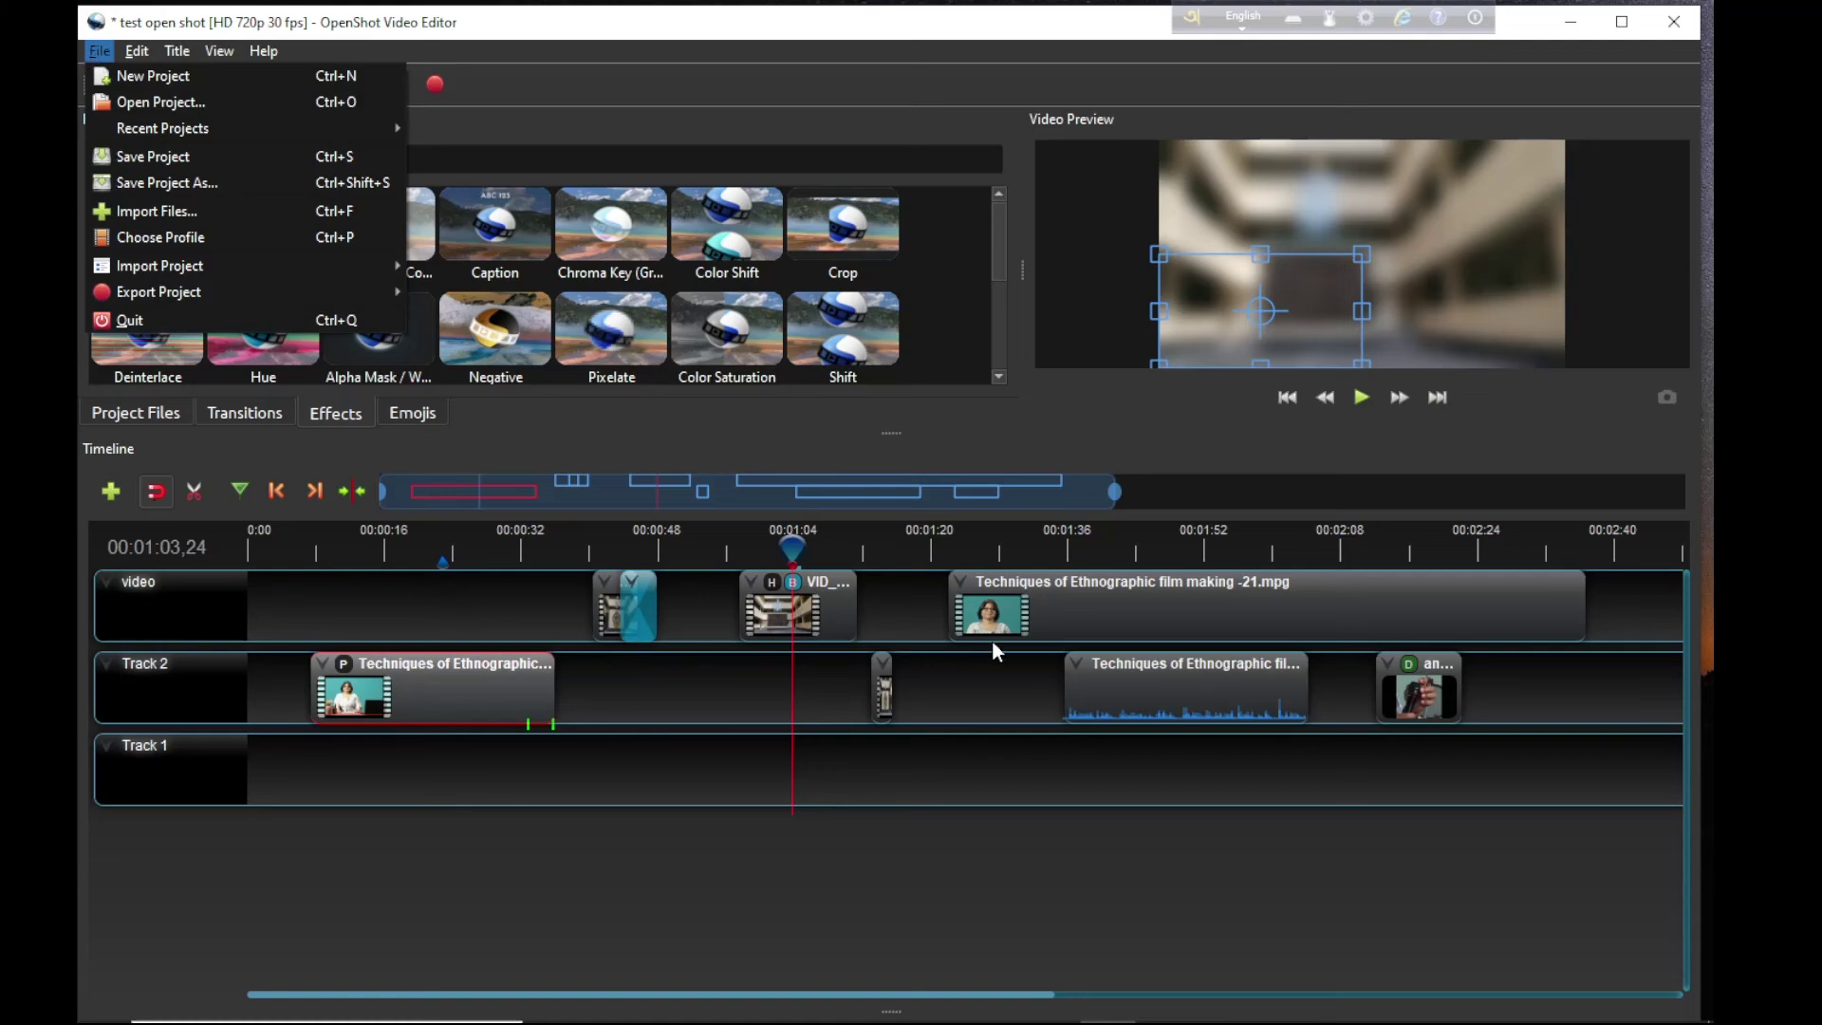
left_click(843, 790)
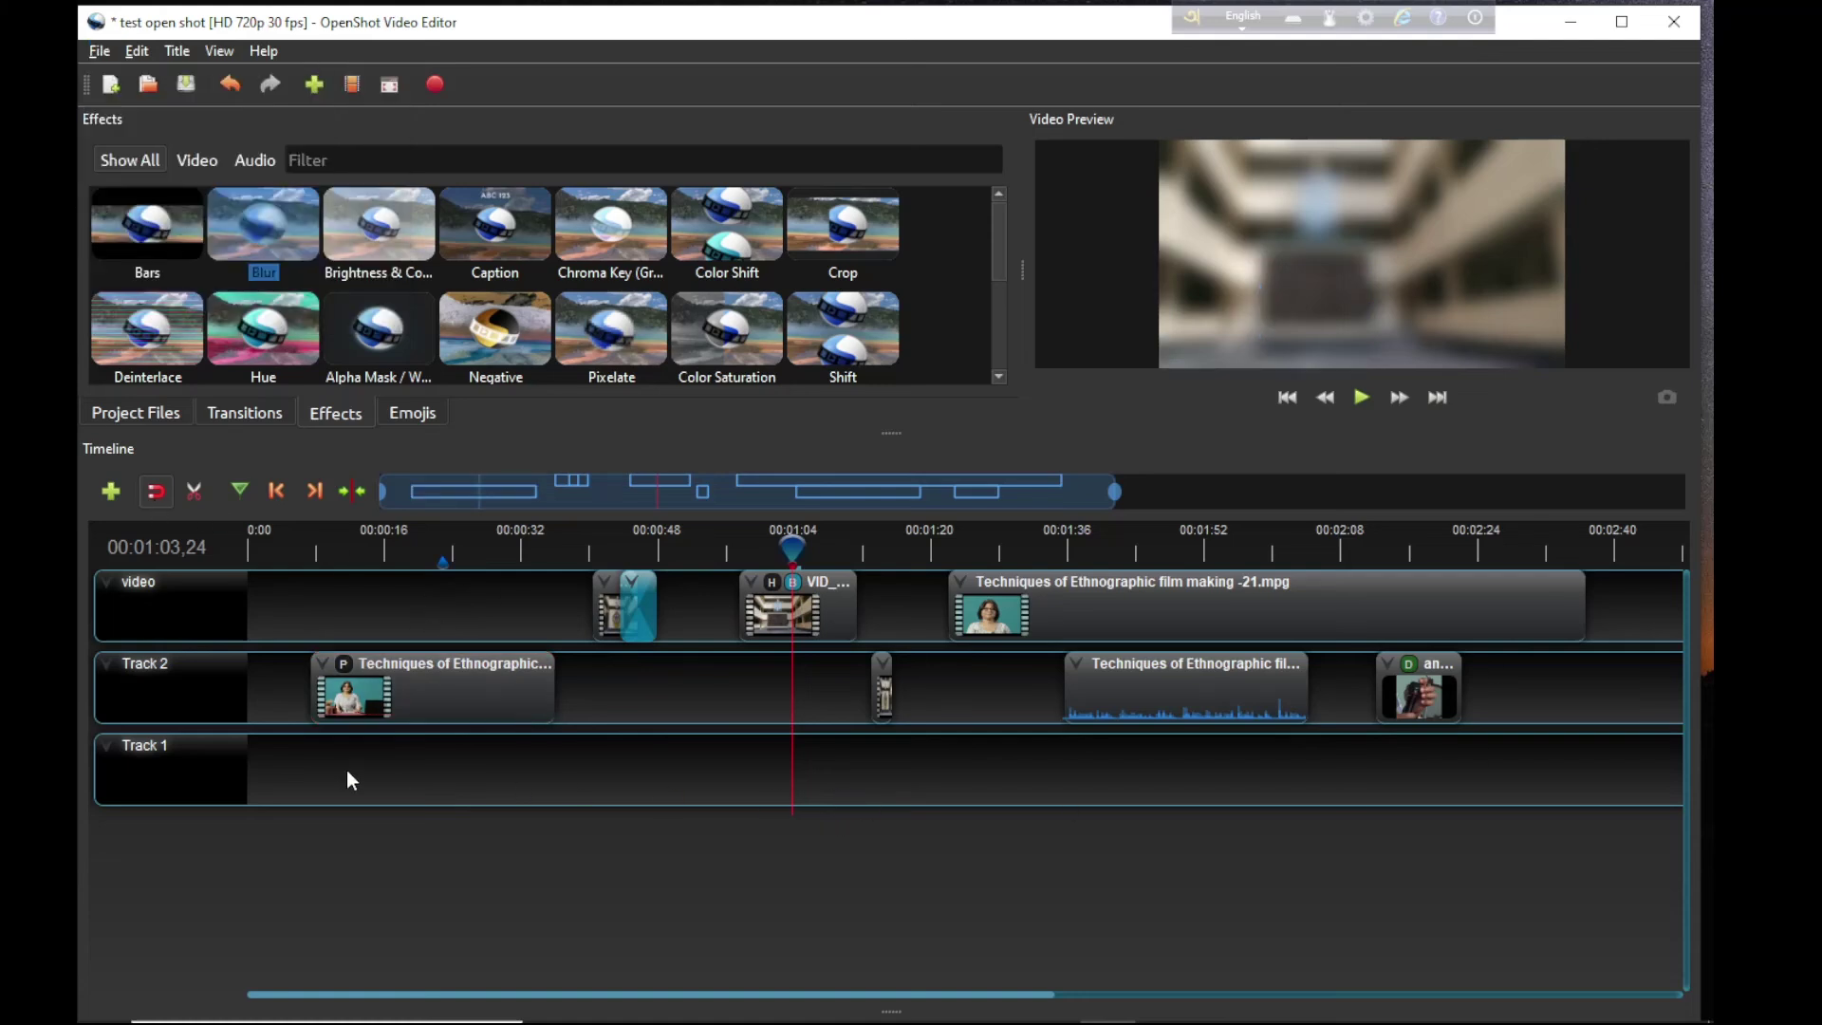
Step: Select all clips on the timeline and open the video export settings
left_click_drag(303, 777, 1655, 577)
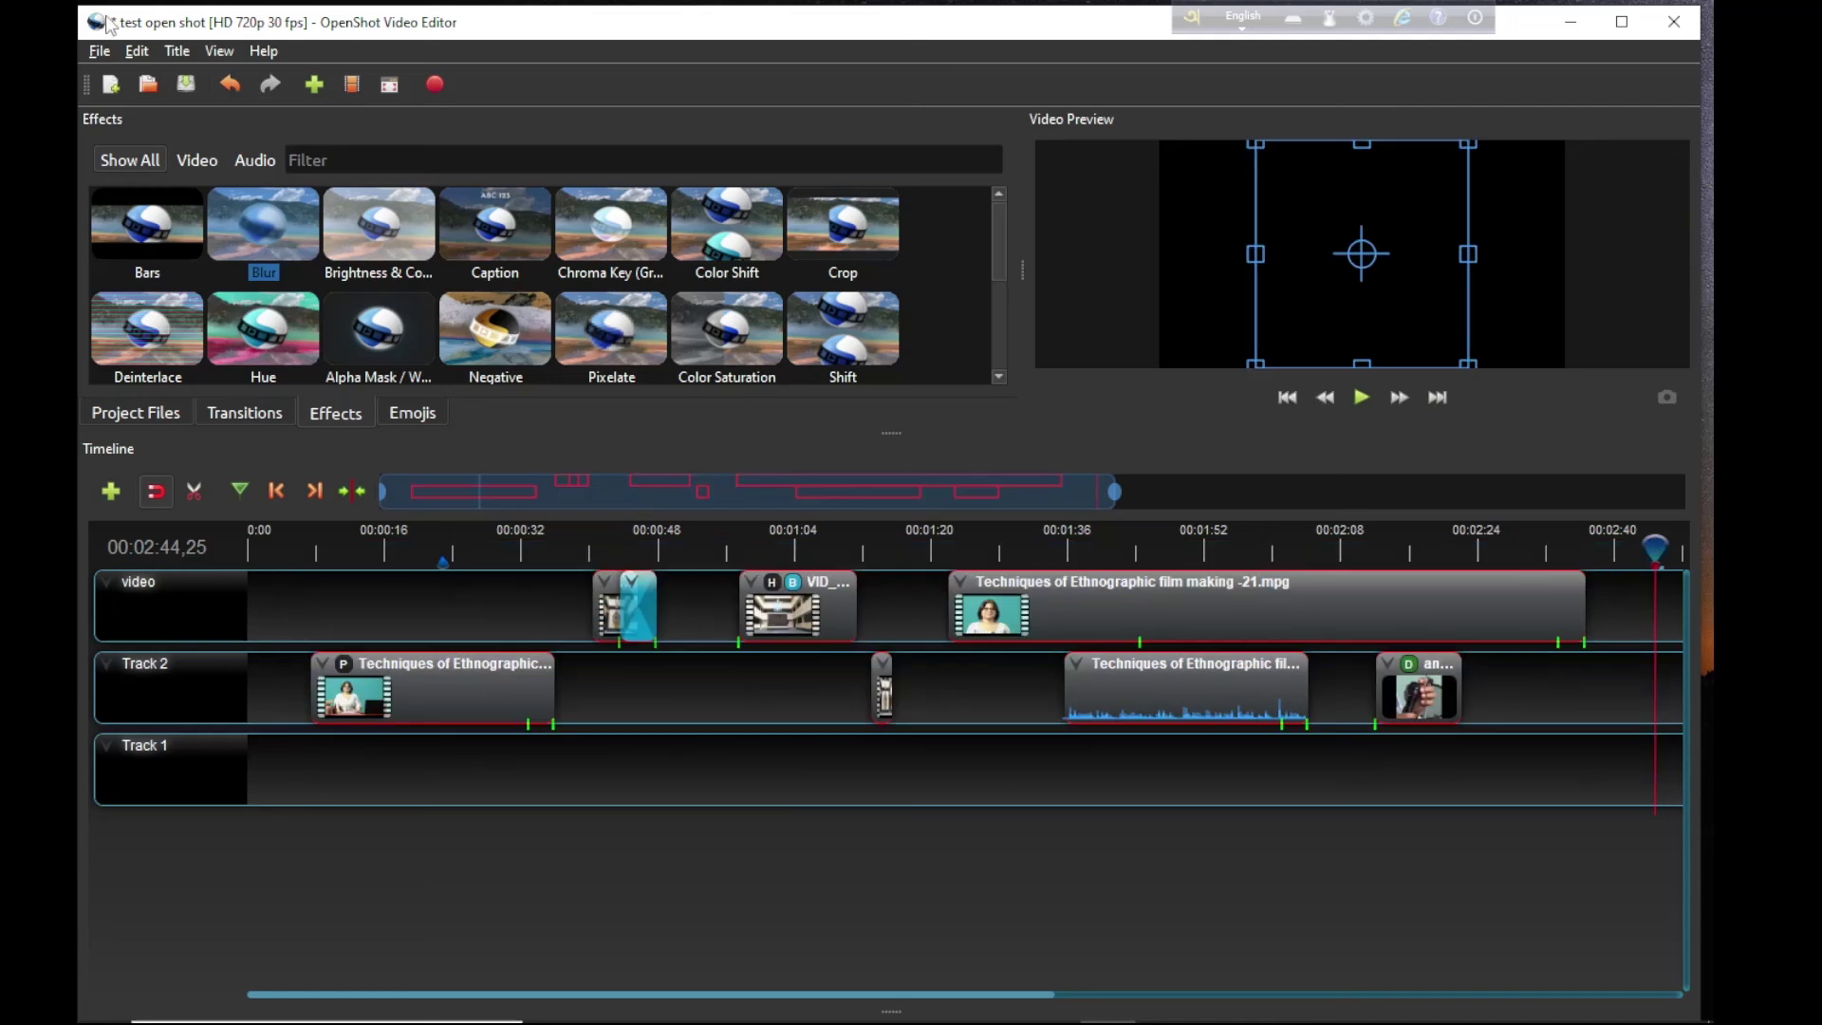
left_click(99, 55)
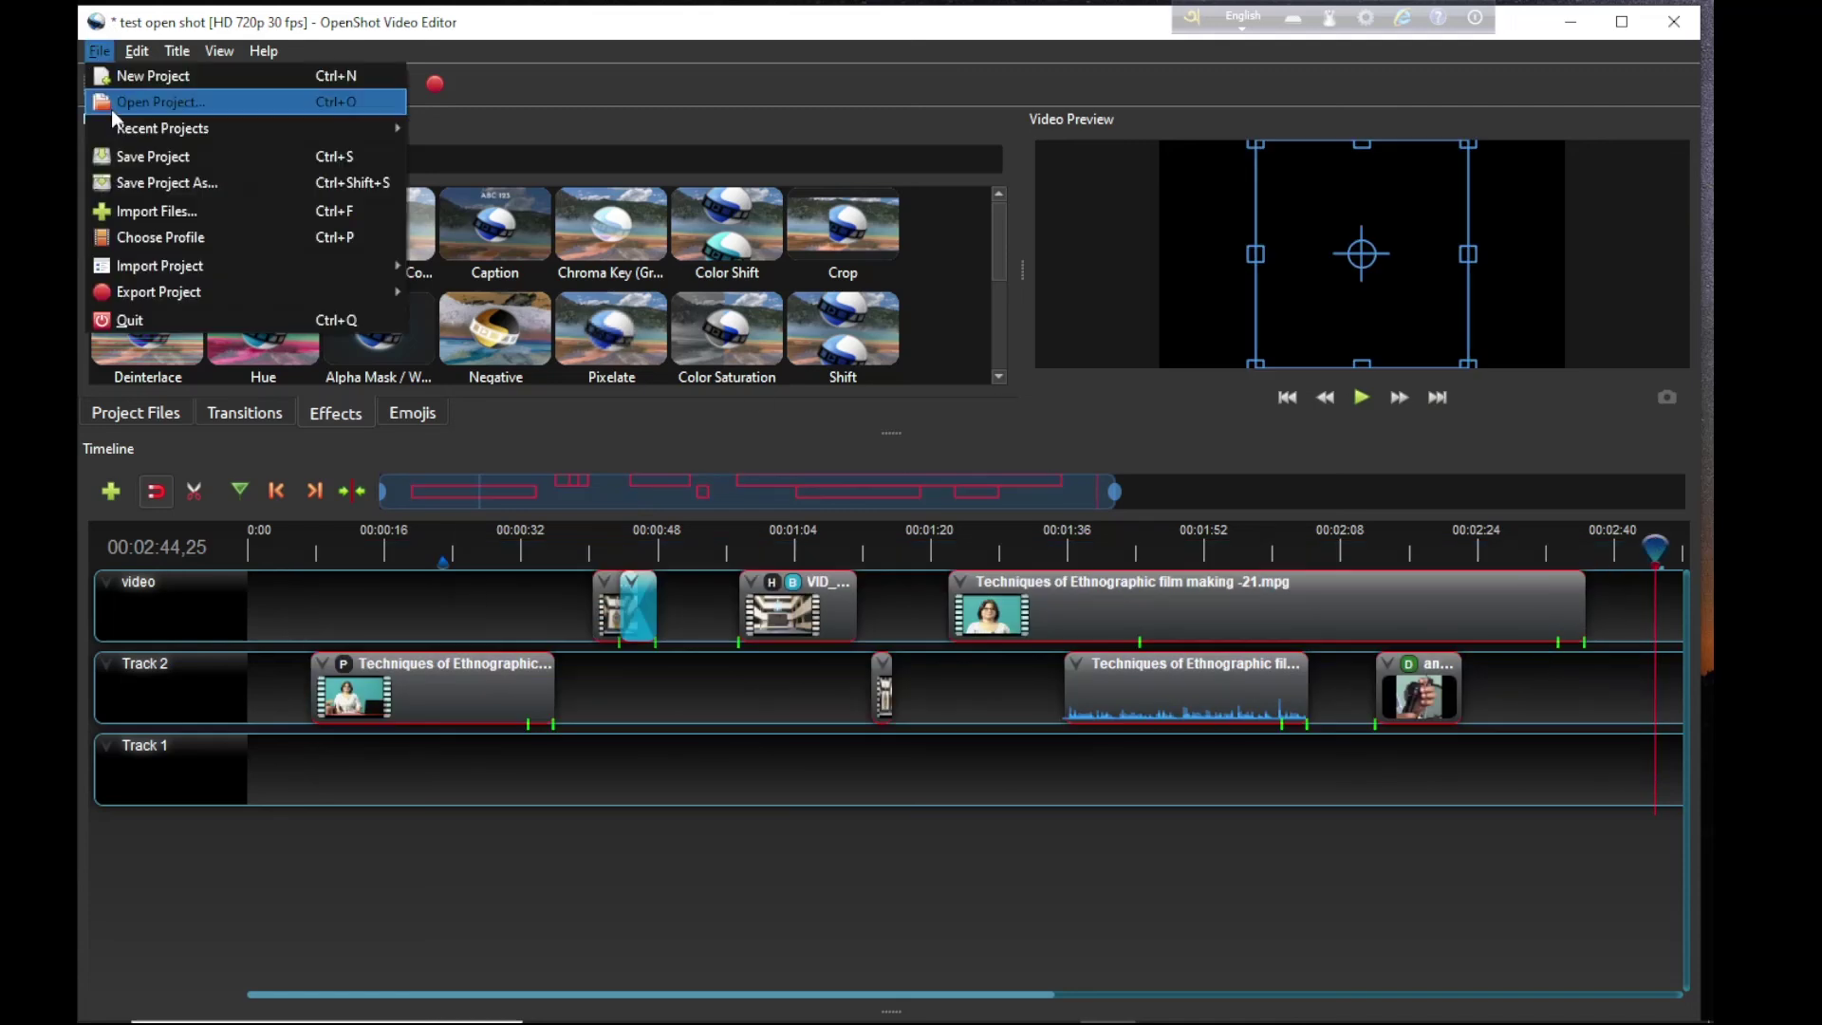
mouse_move(179, 298)
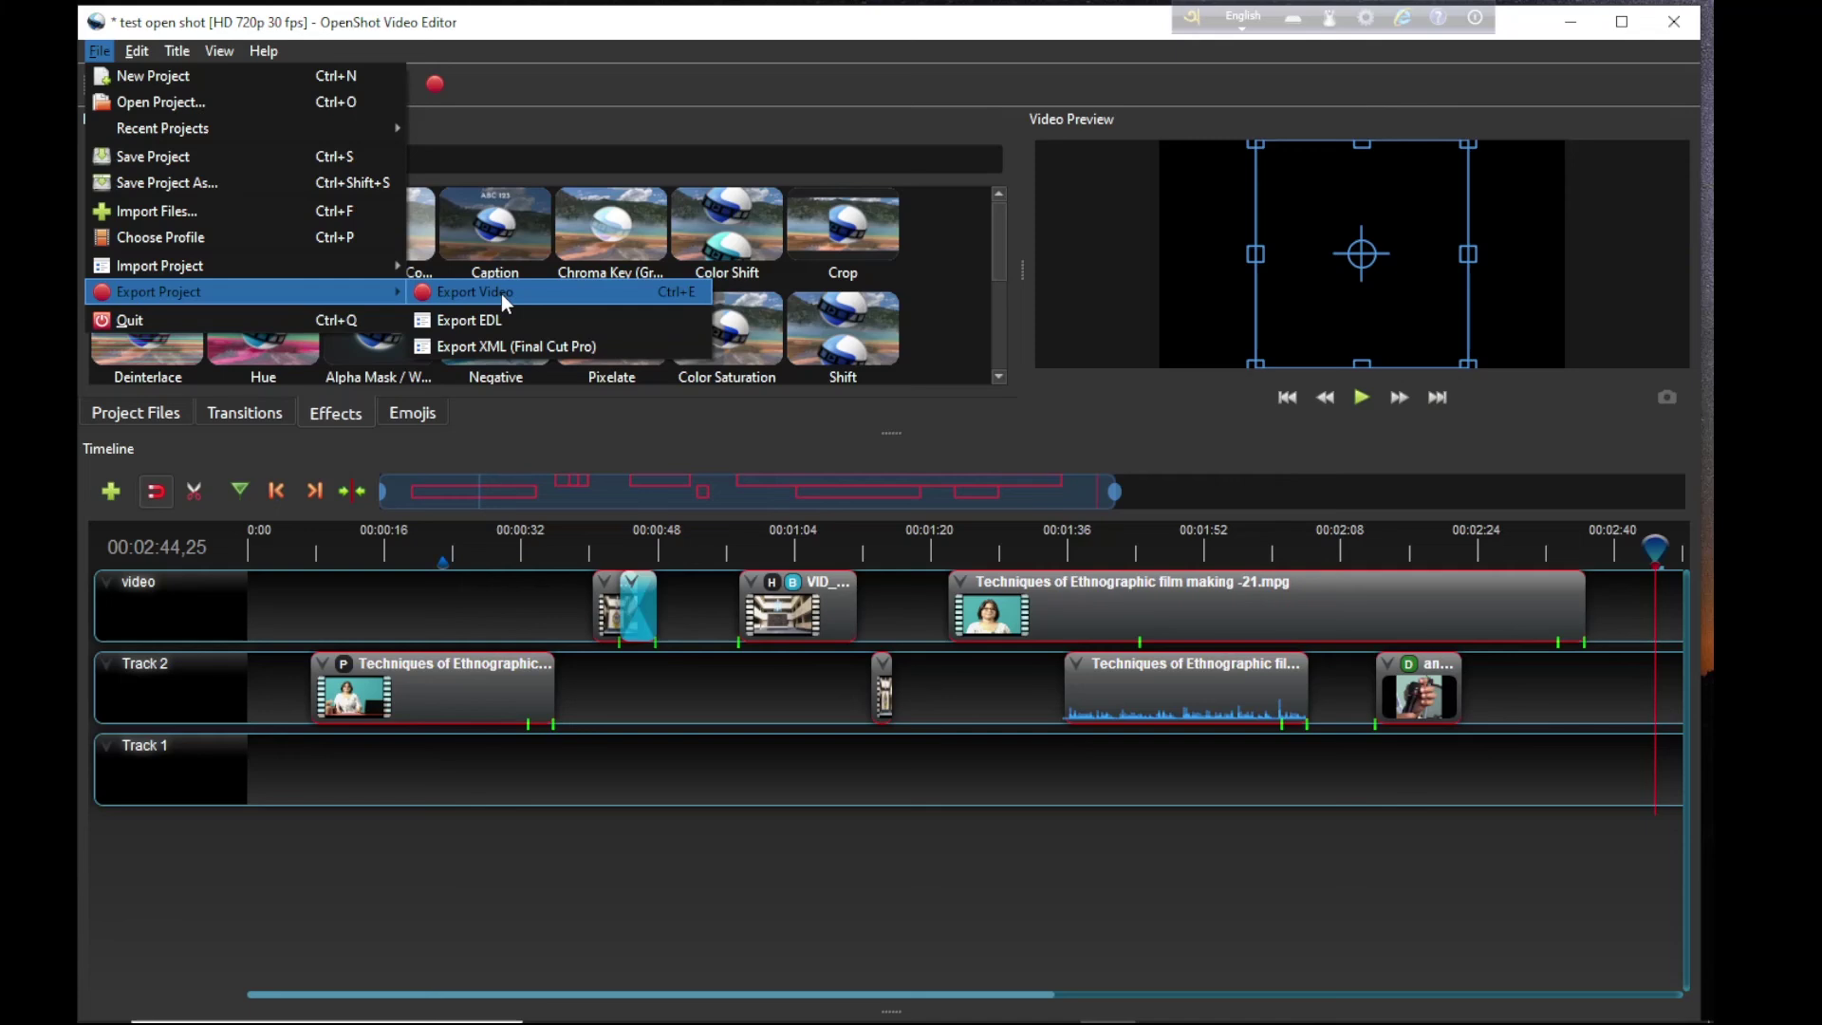
left_click(559, 298)
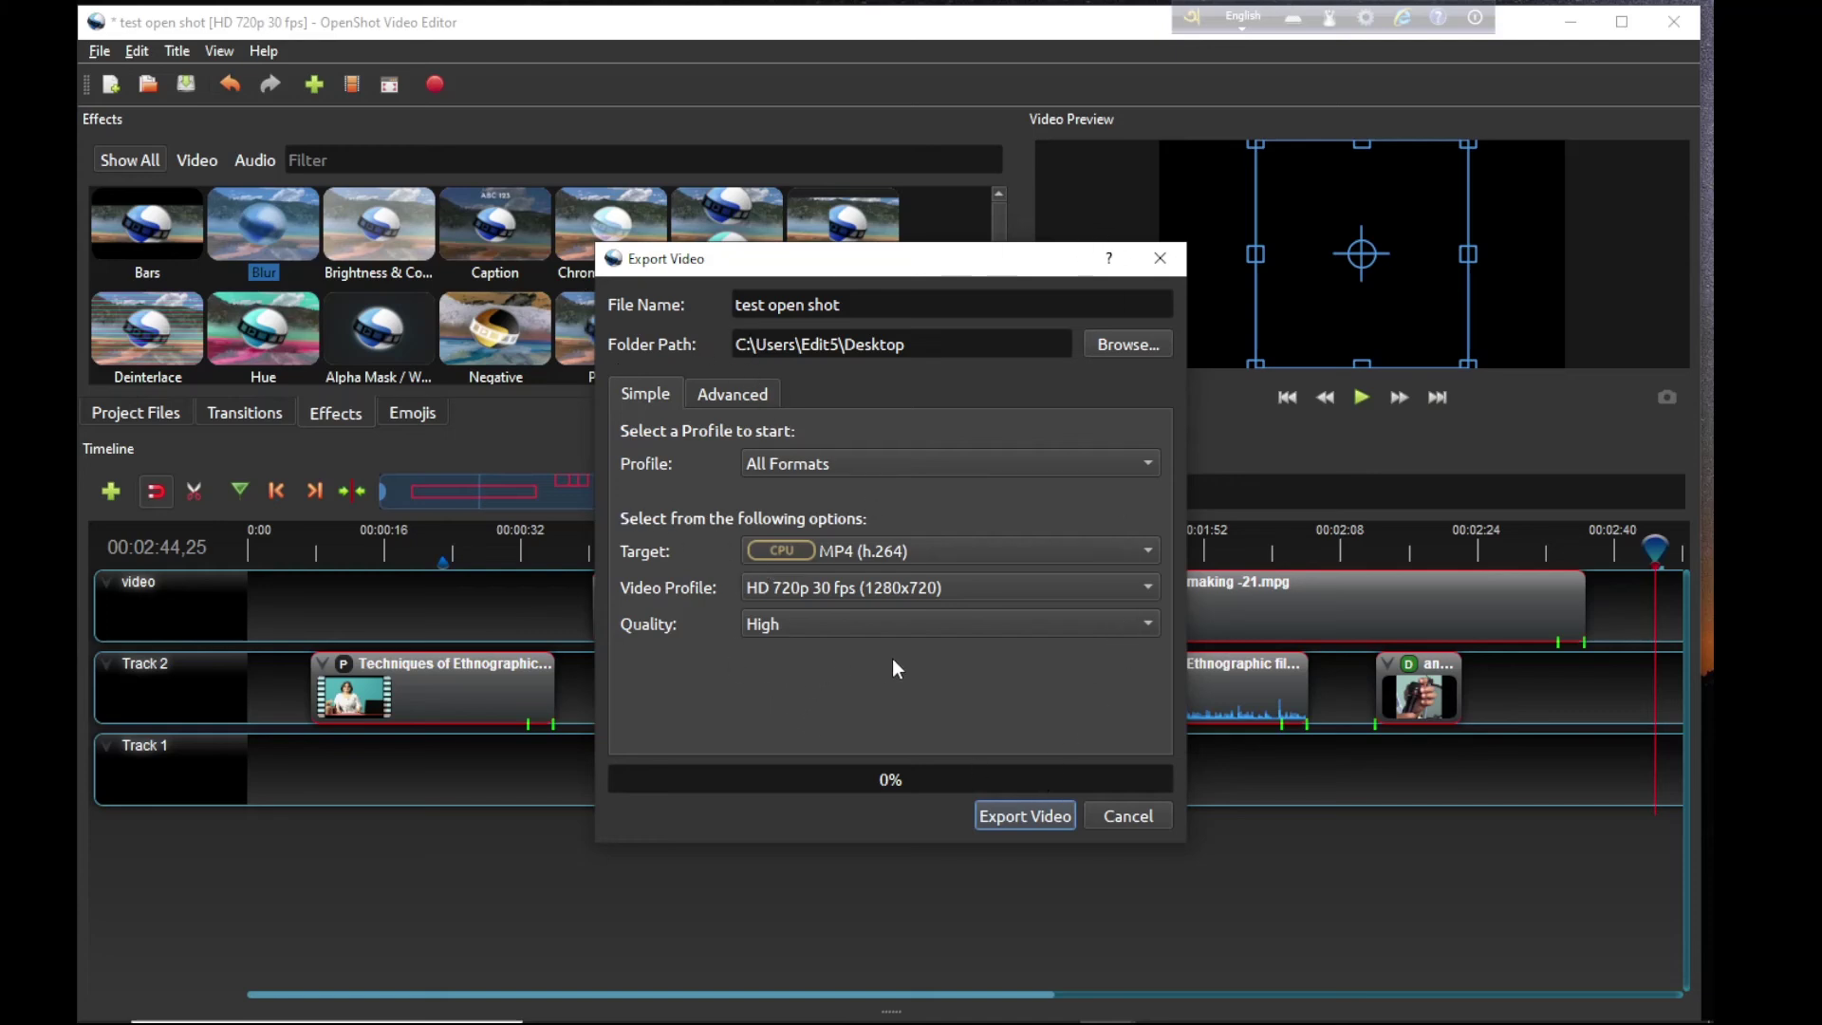
Step: Review the available video profiles, quality levels and target formats for the export
left_click(799, 590)
left_click(669, 714)
left_click(784, 620)
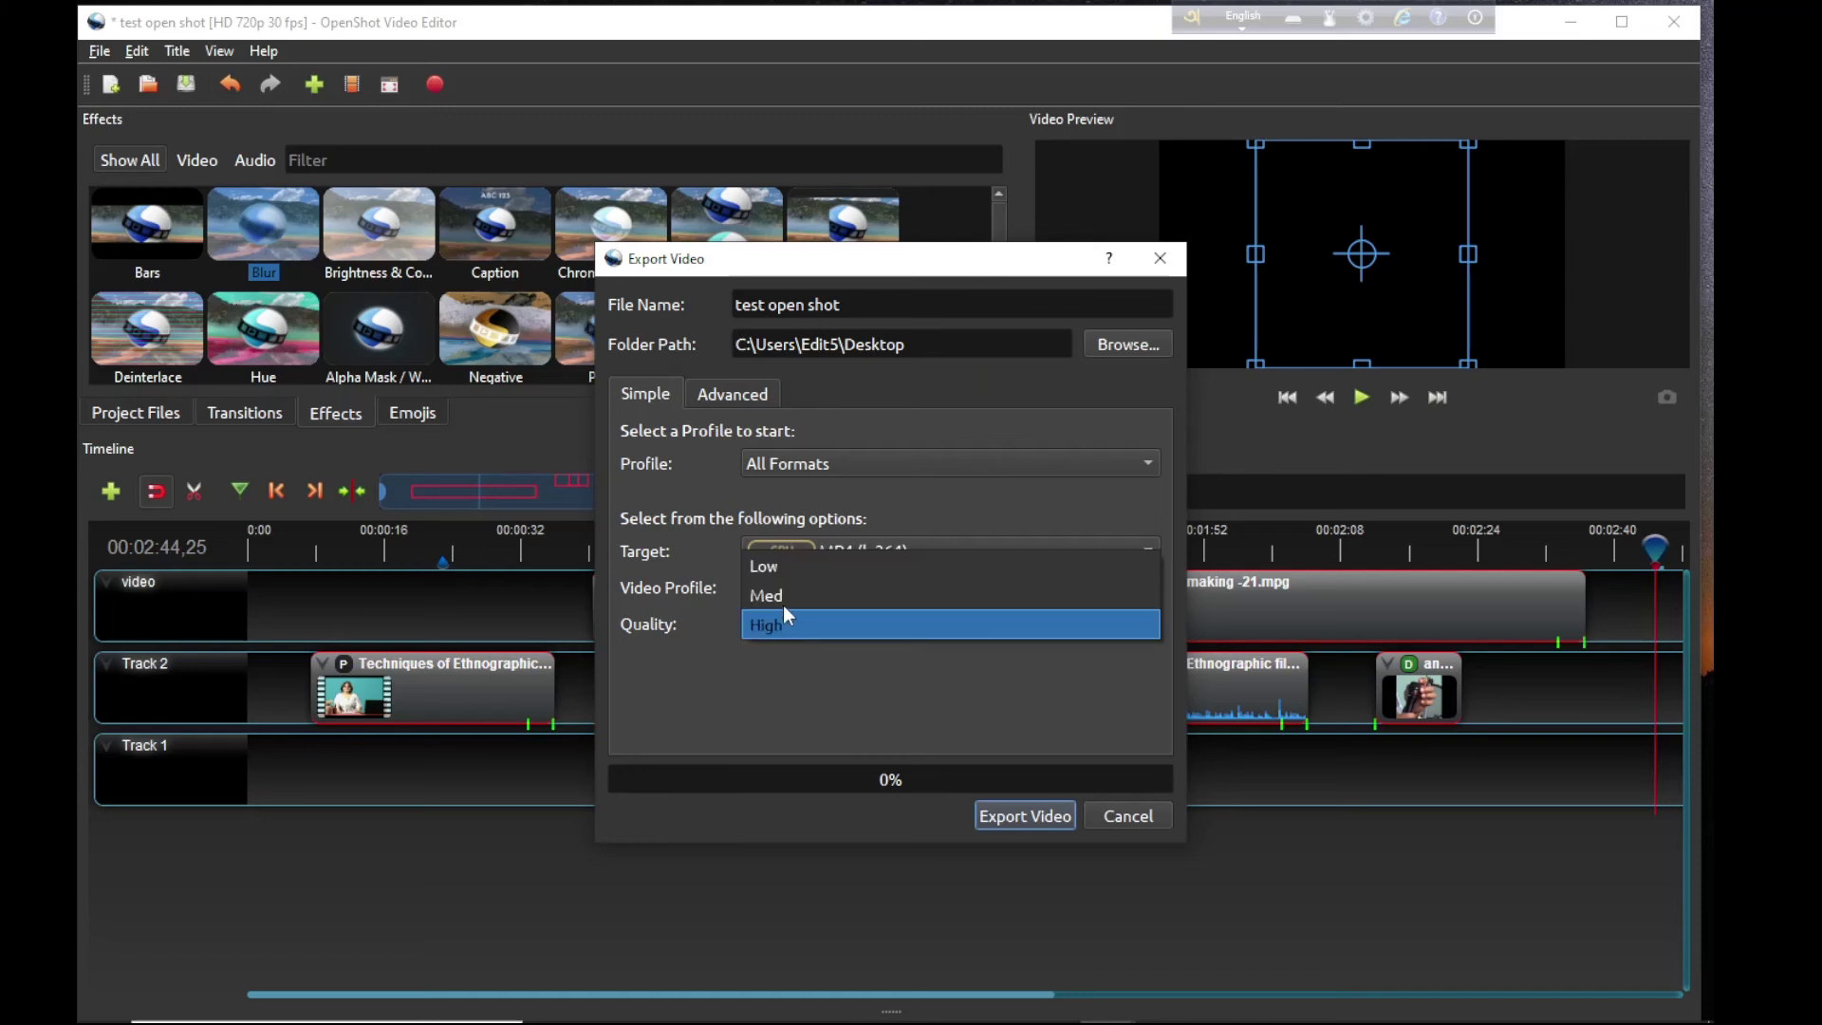
left_click(778, 698)
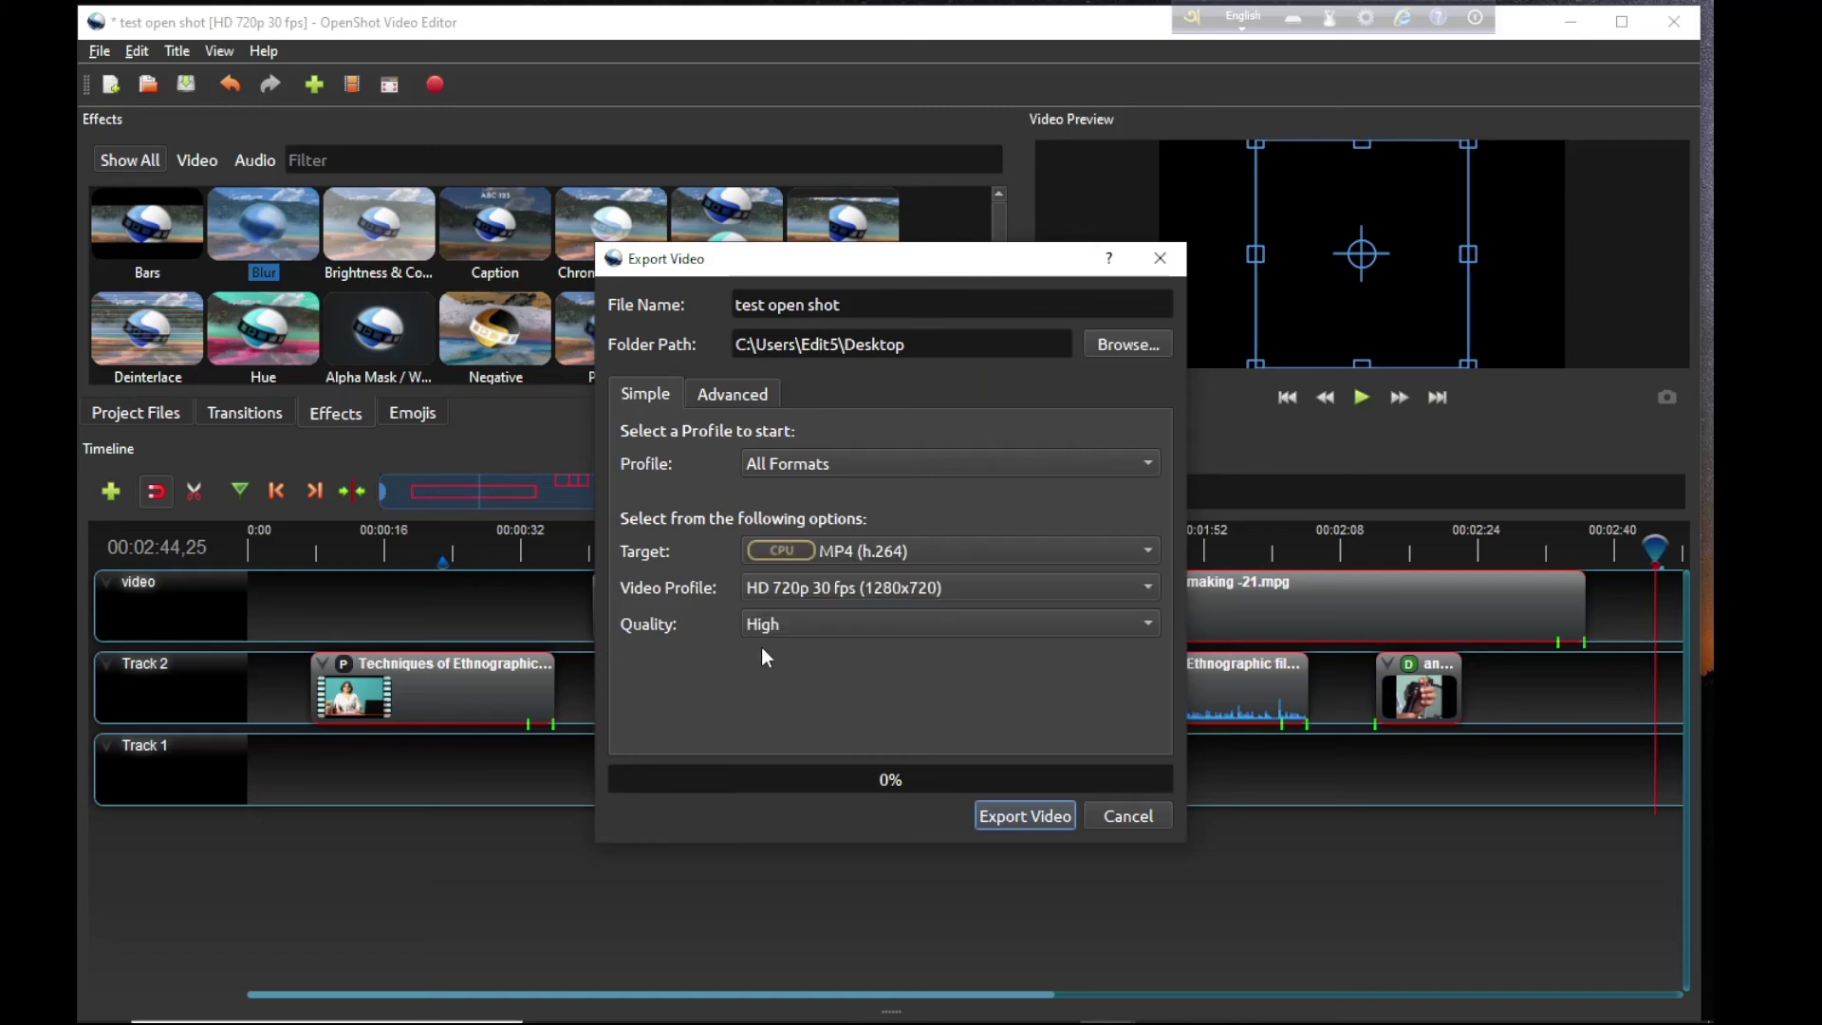
left_click(811, 590)
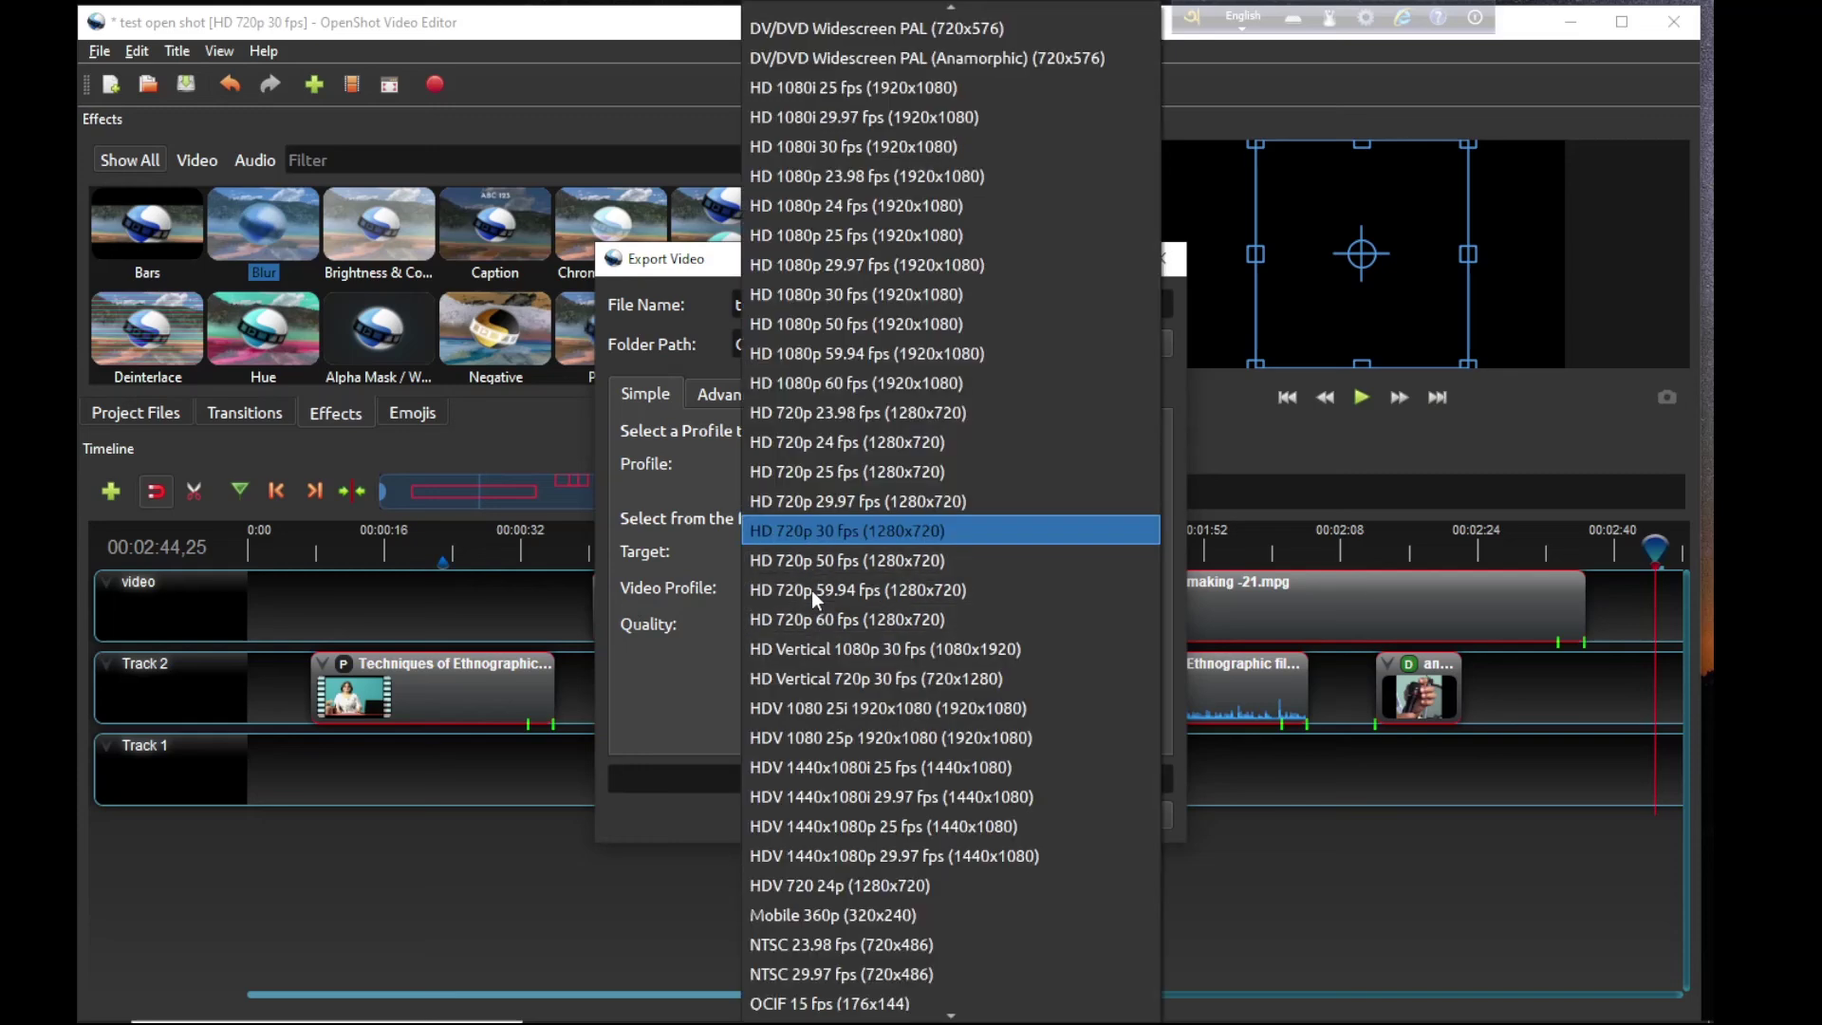
left_click(668, 697)
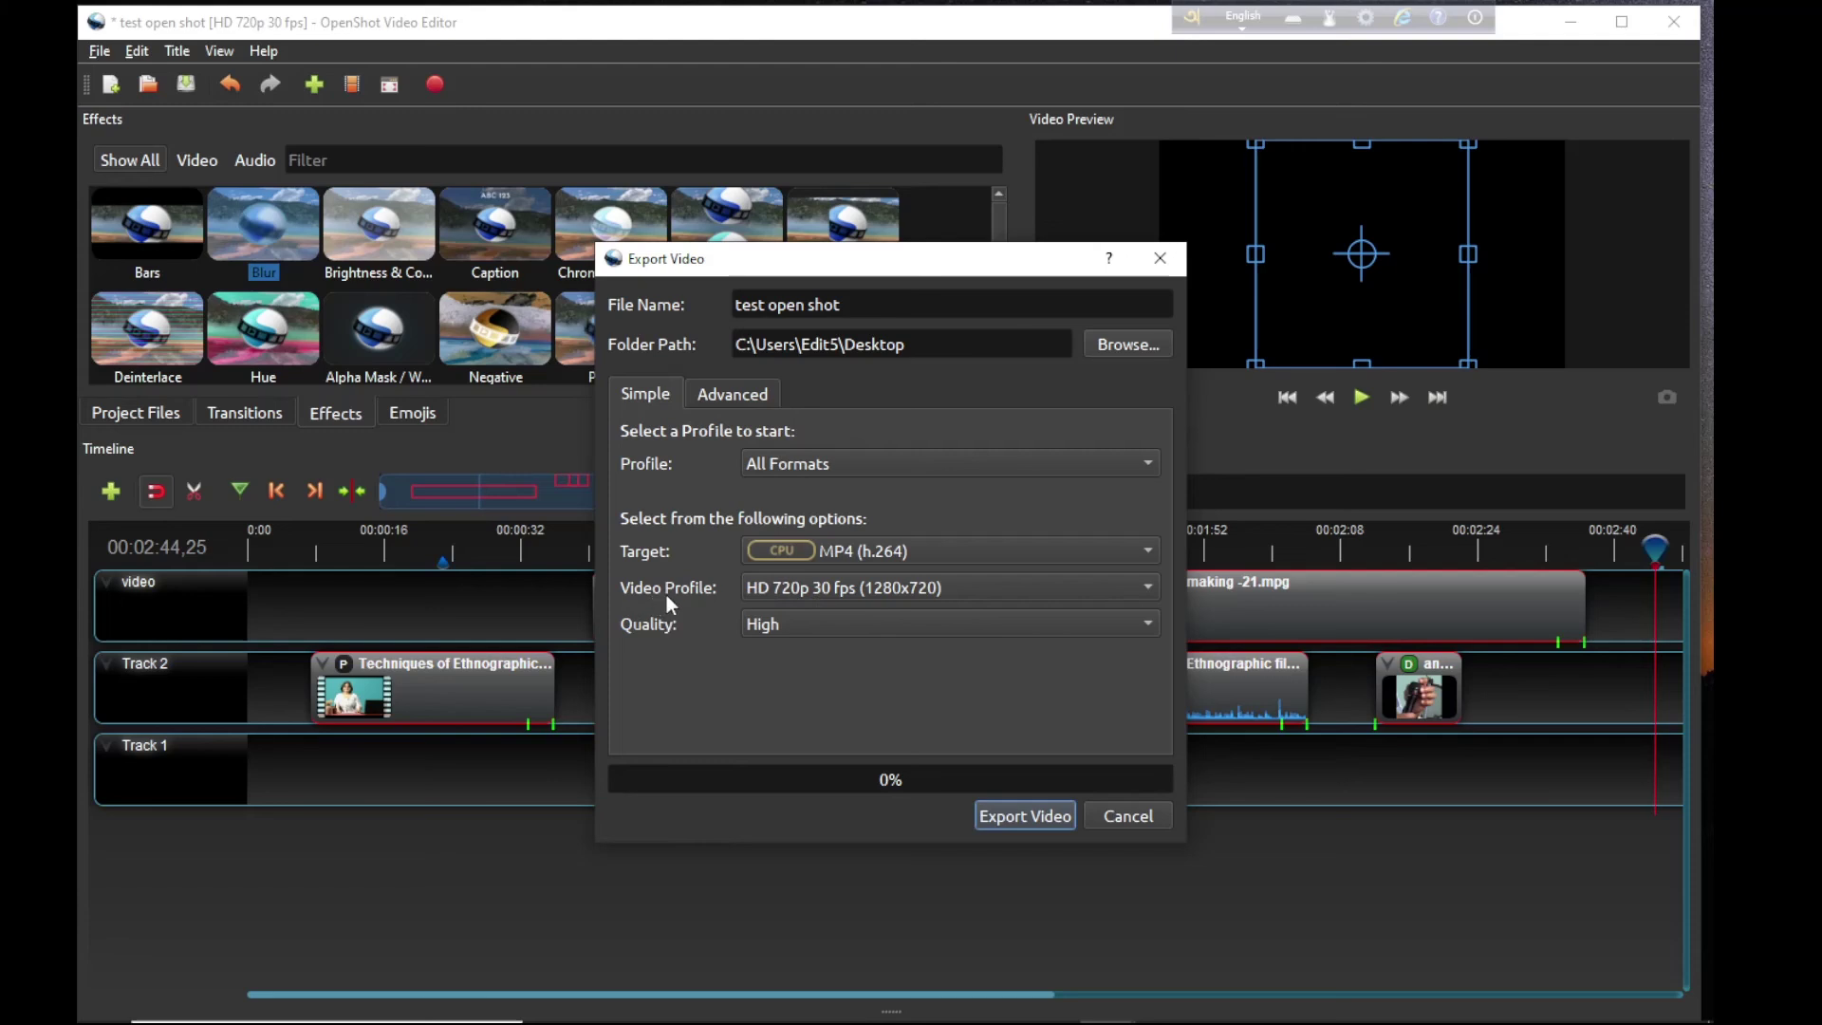
left_click(1027, 551)
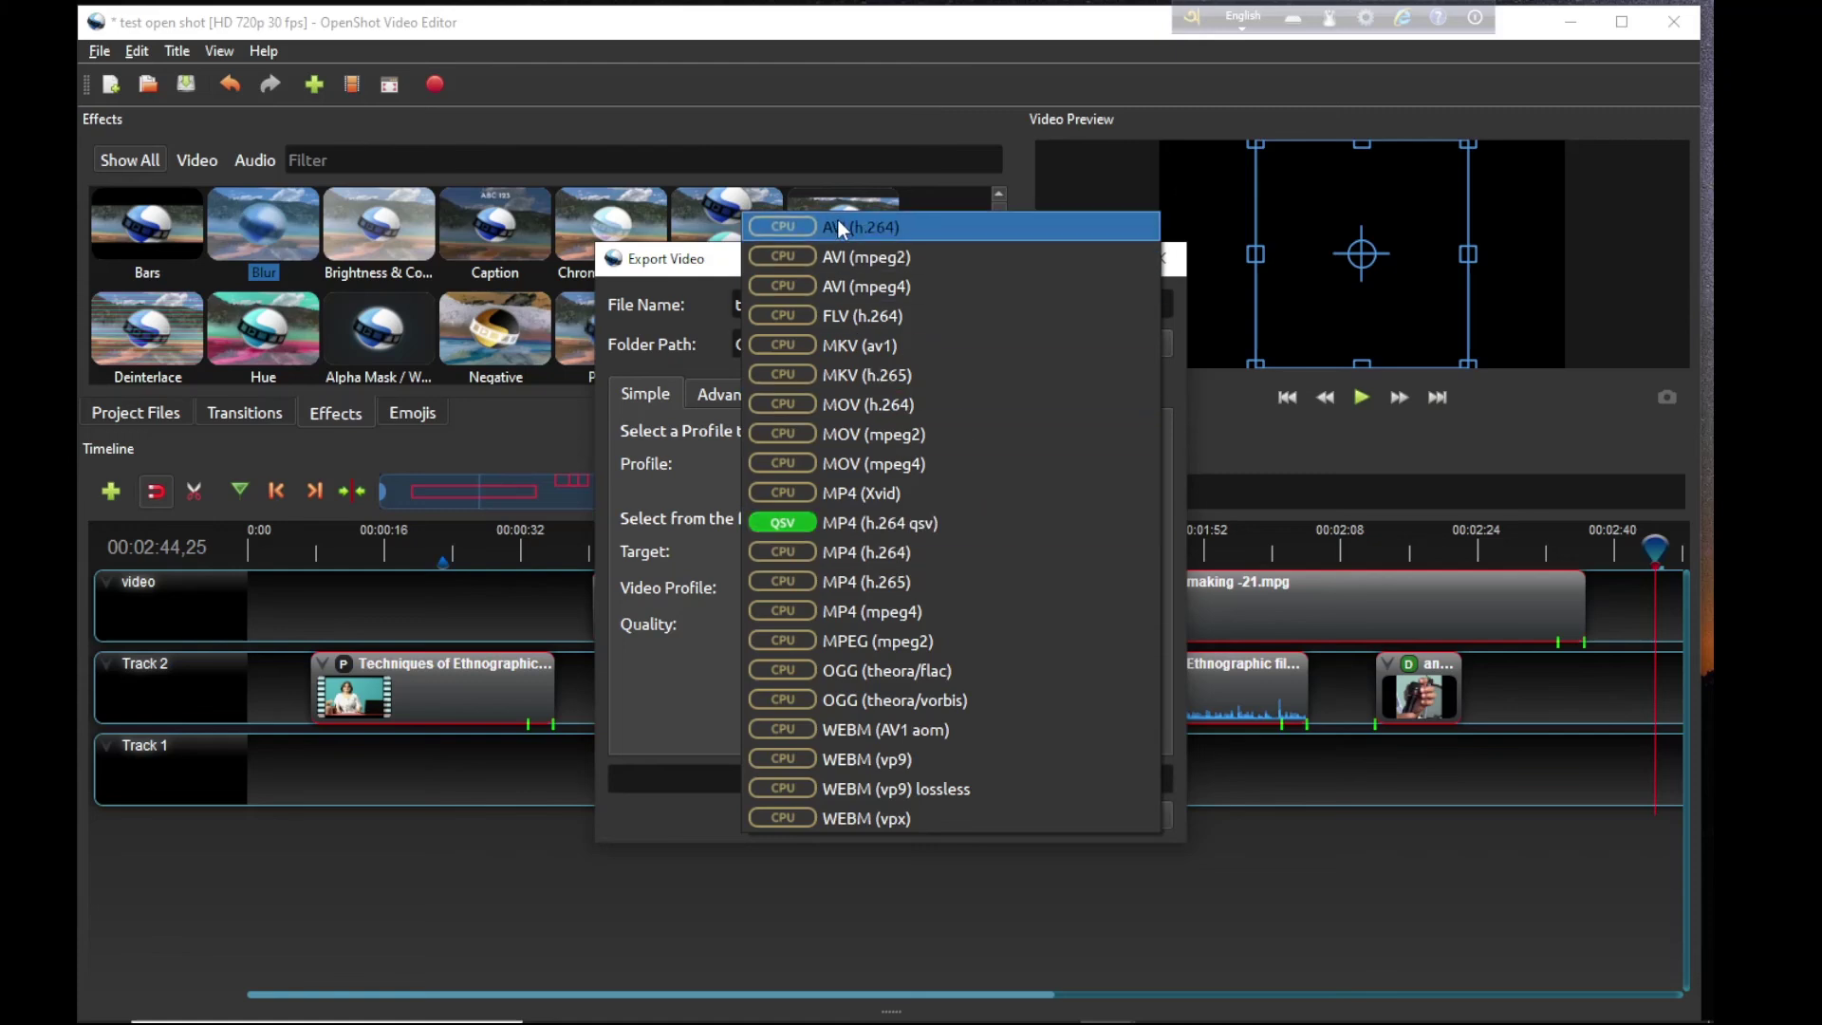
left_click(662, 709)
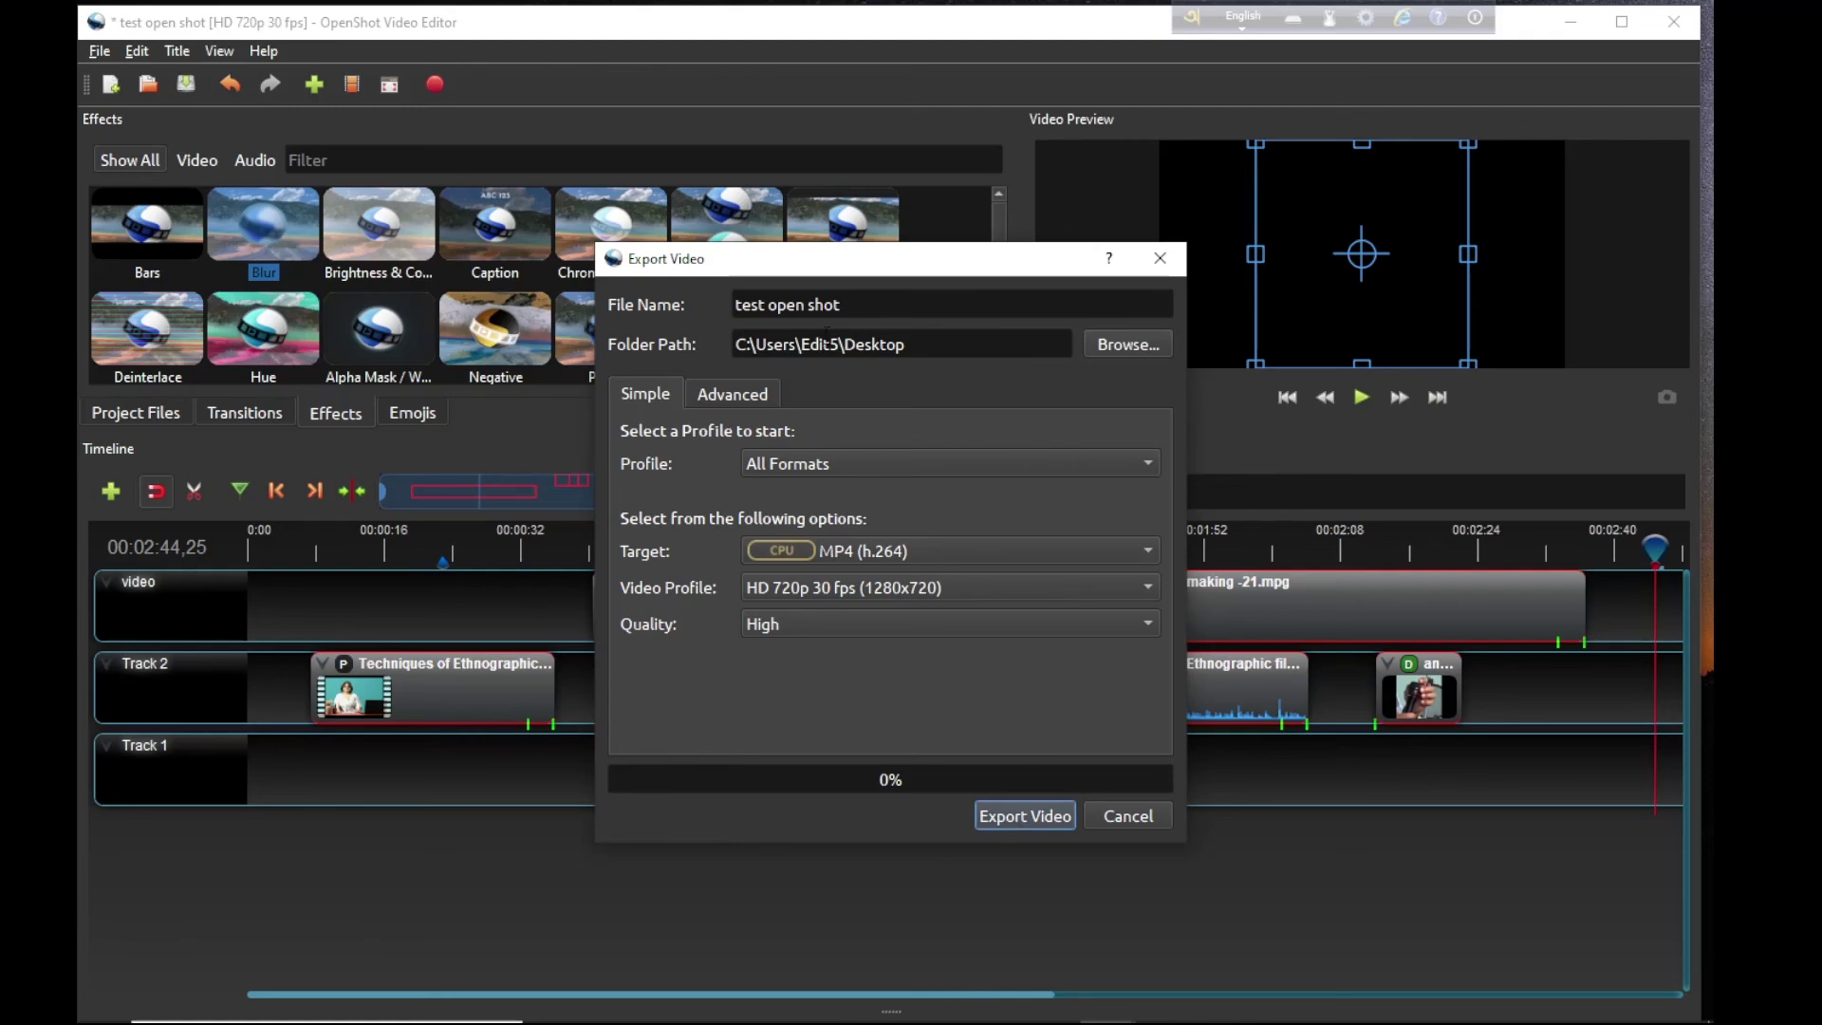
Step: Check the folder choices for the exported video and leave the export settings without exporting
left_click(1137, 341)
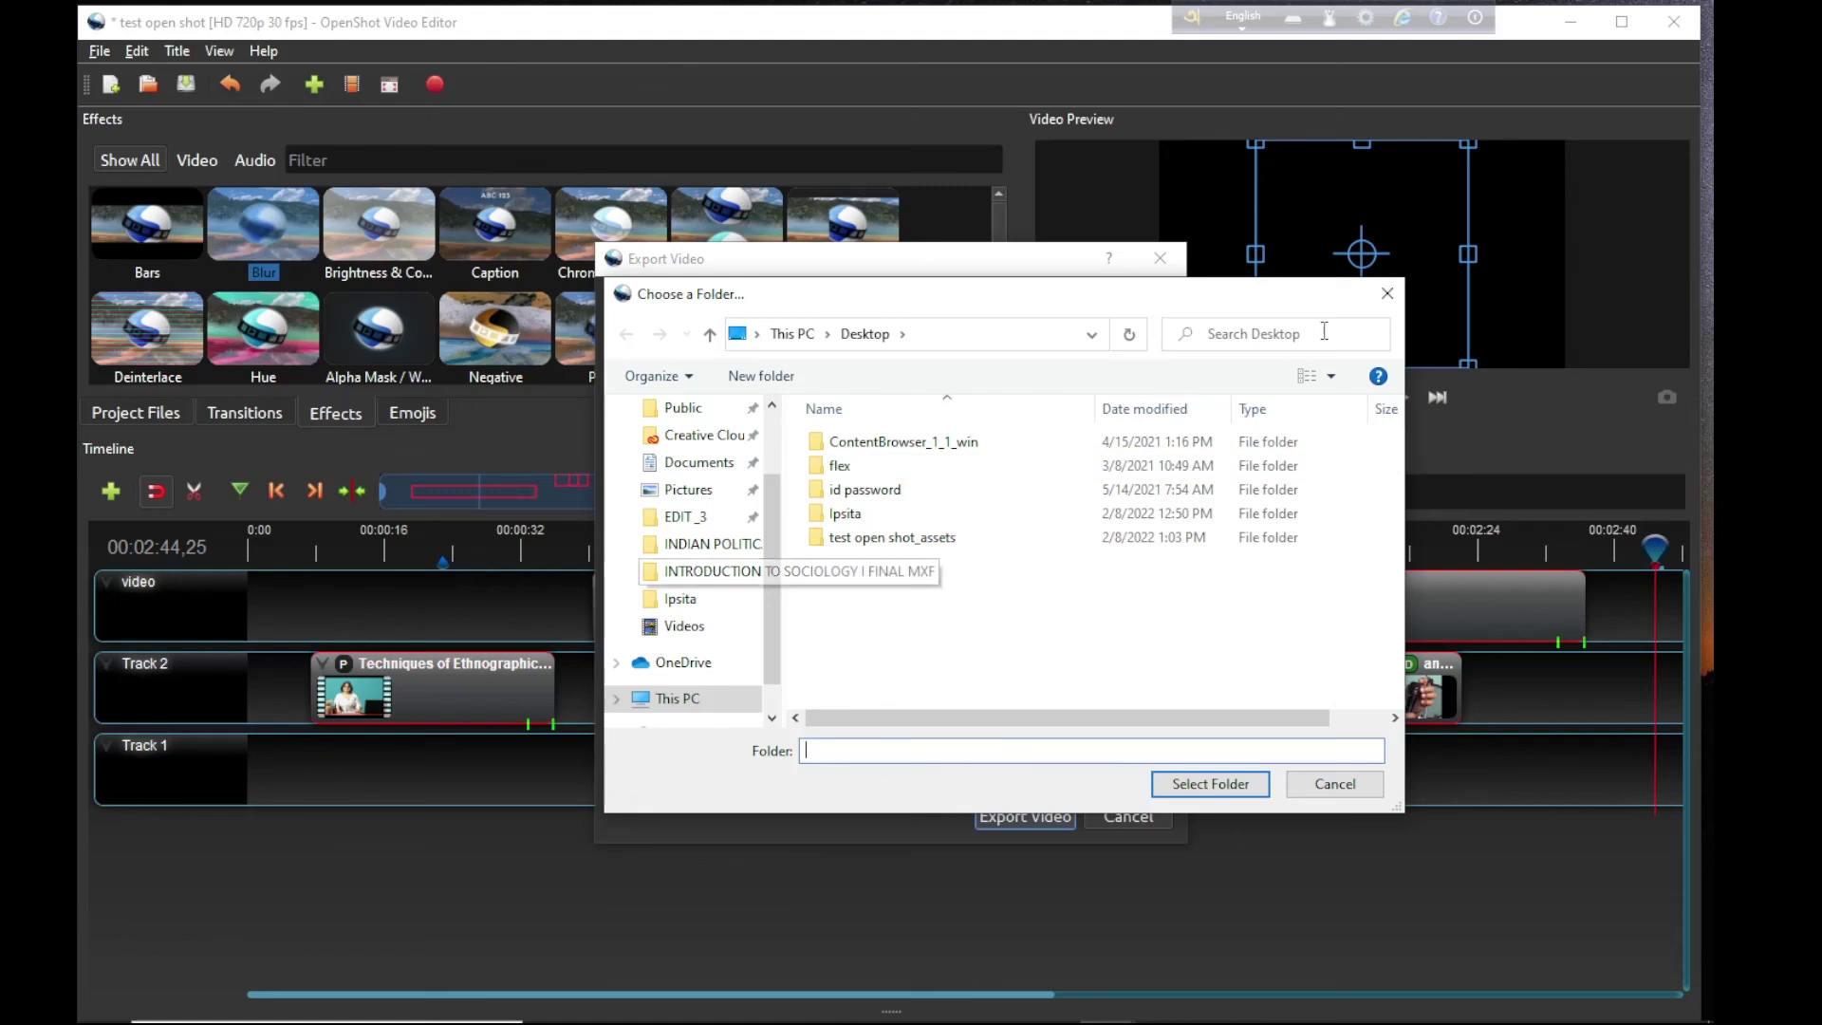
left_click(1387, 293)
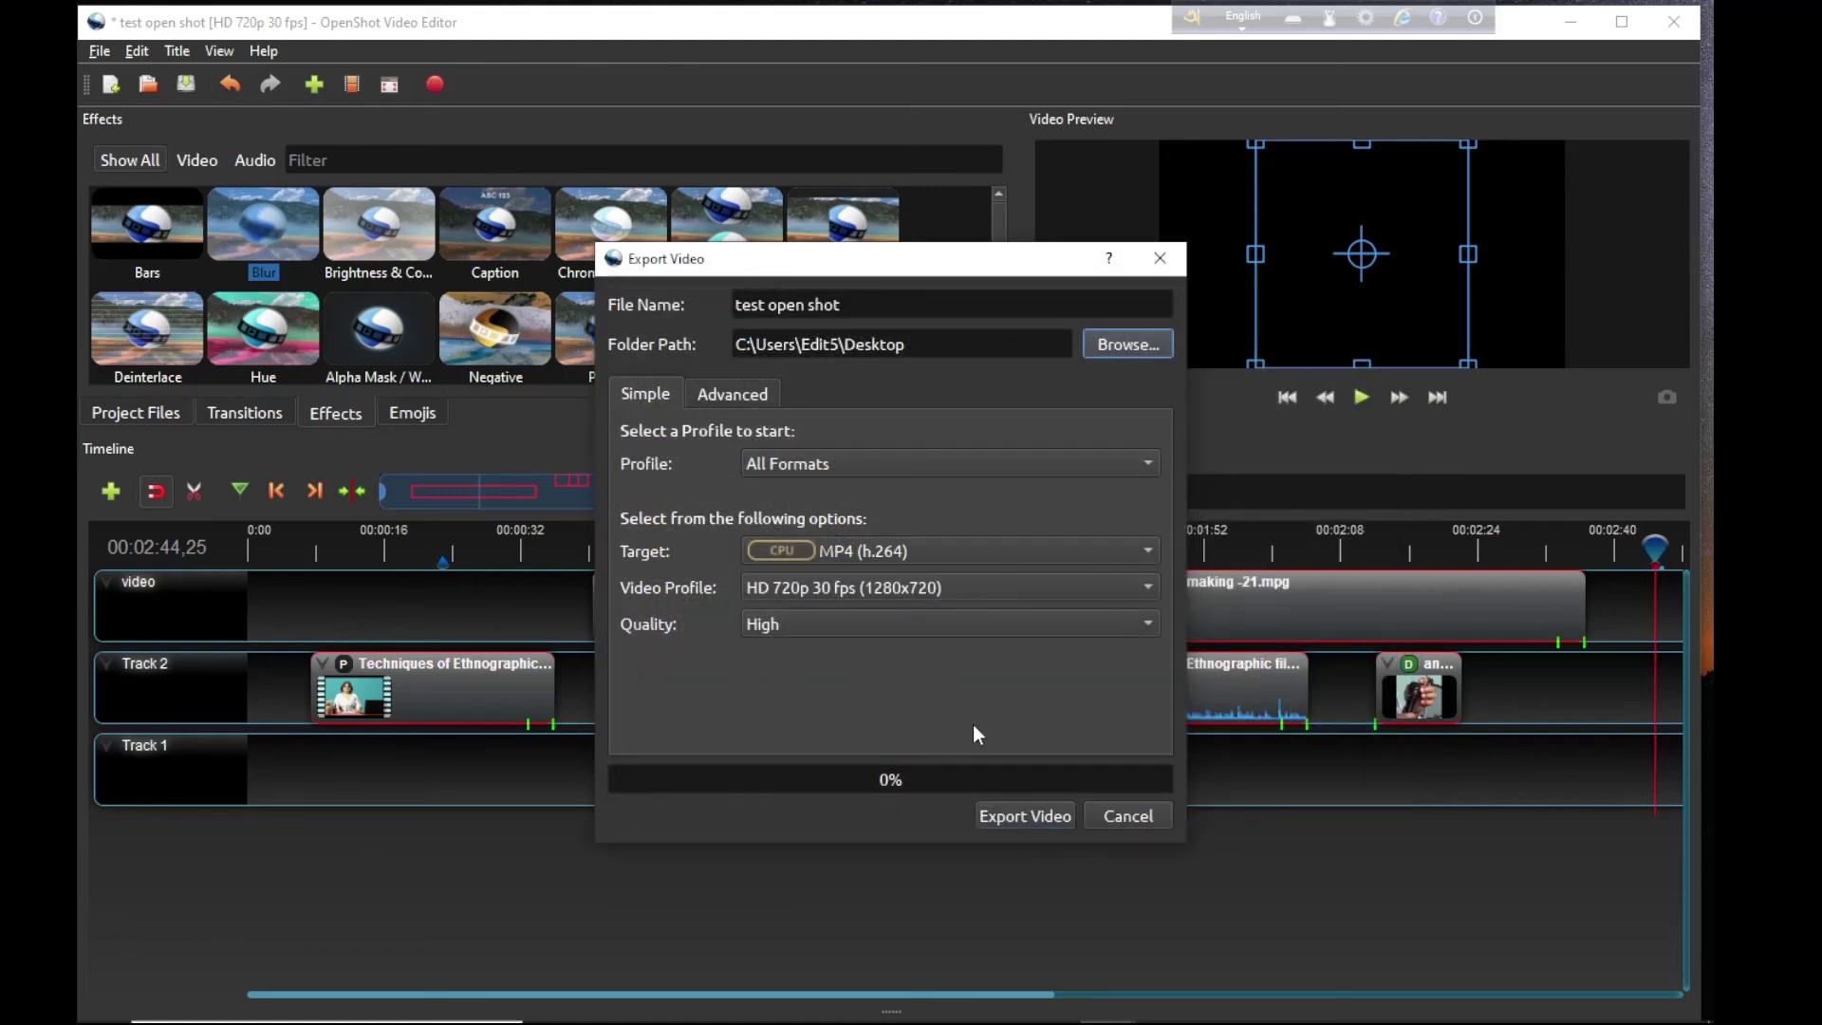
left_click(1141, 817)
left_click(434, 84)
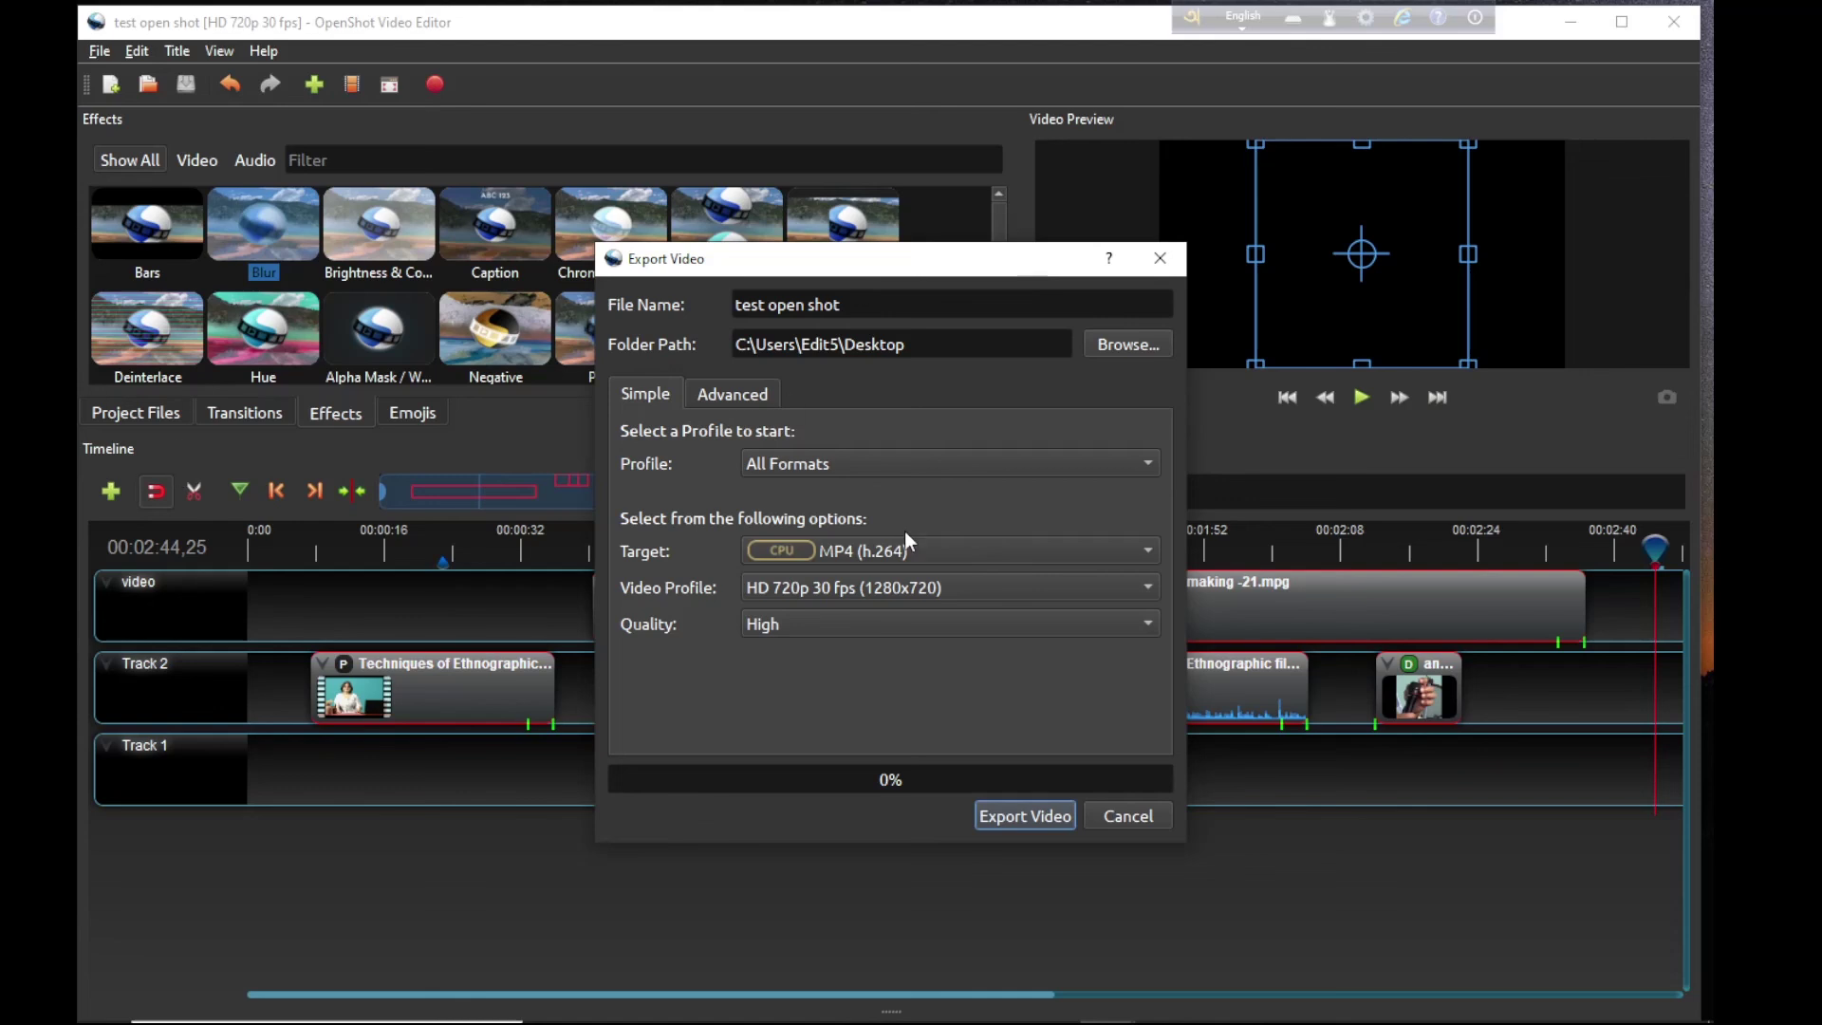
left_click(1159, 258)
Step: Start a new title from the Cloud 1 template and look through the other title templates
left_click(99, 52)
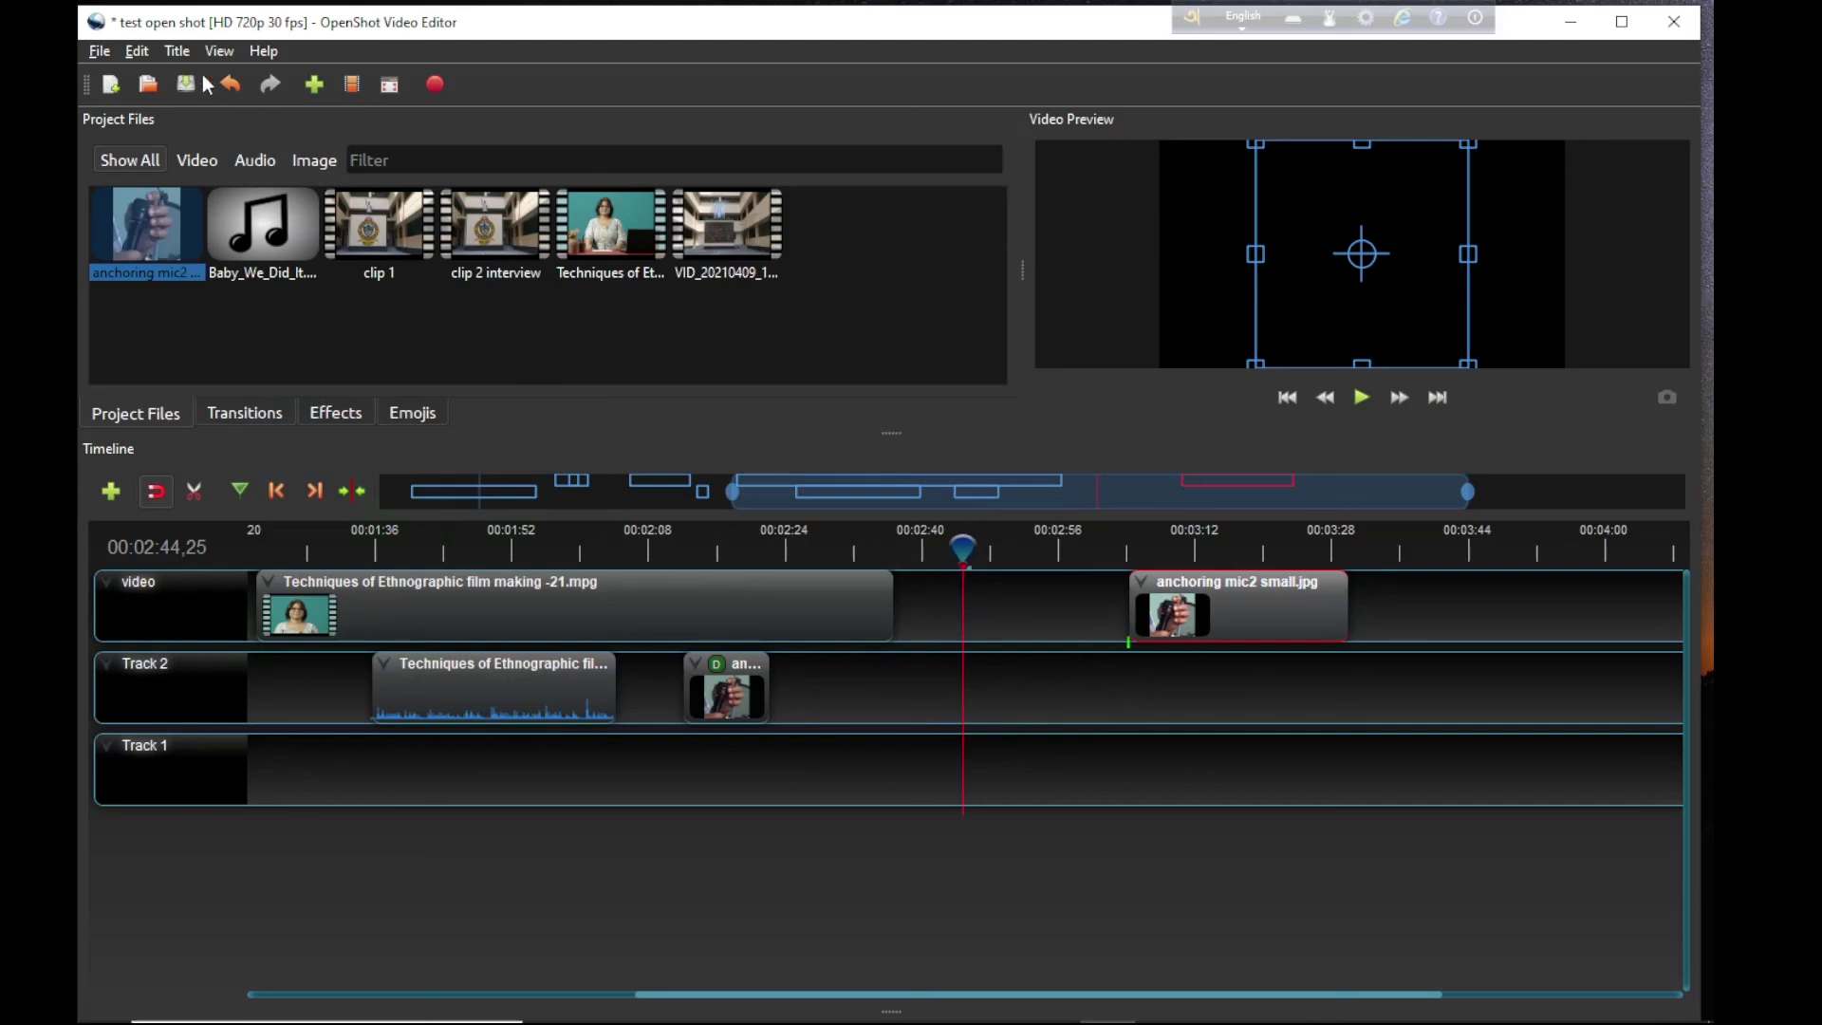
left_click(176, 51)
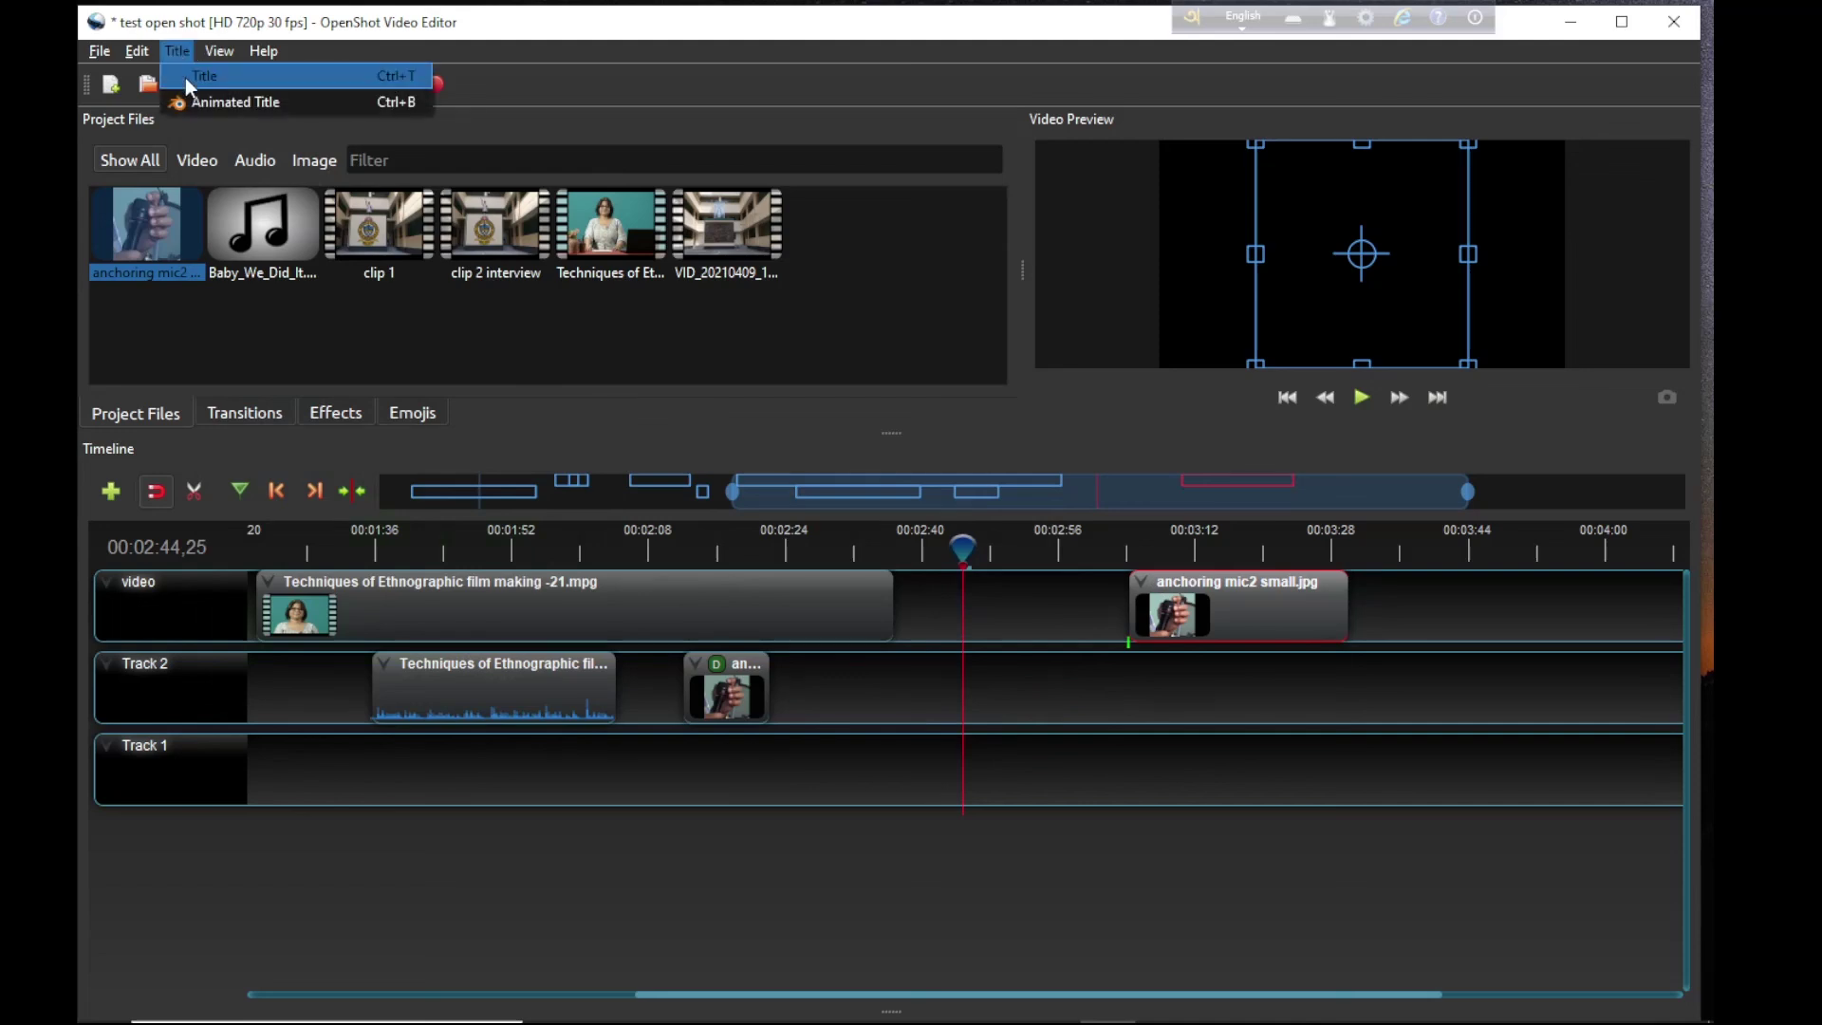
left_click(185, 78)
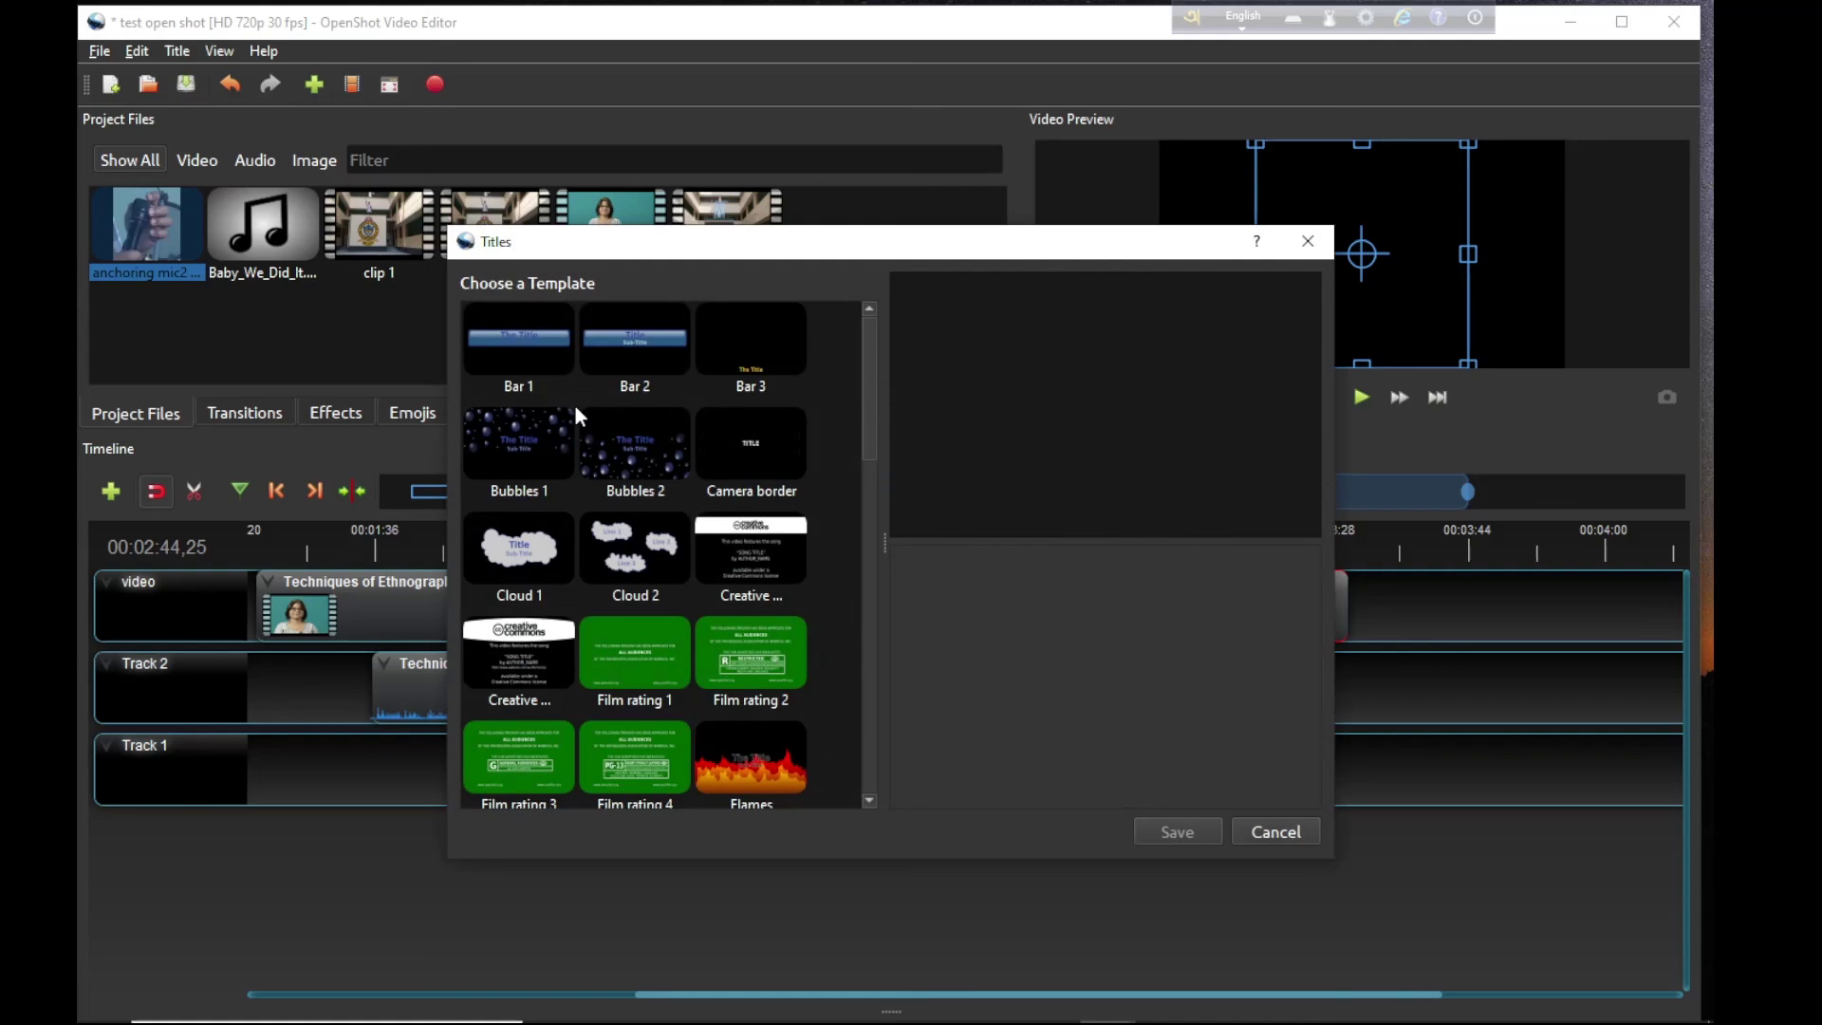
left_click(503, 539)
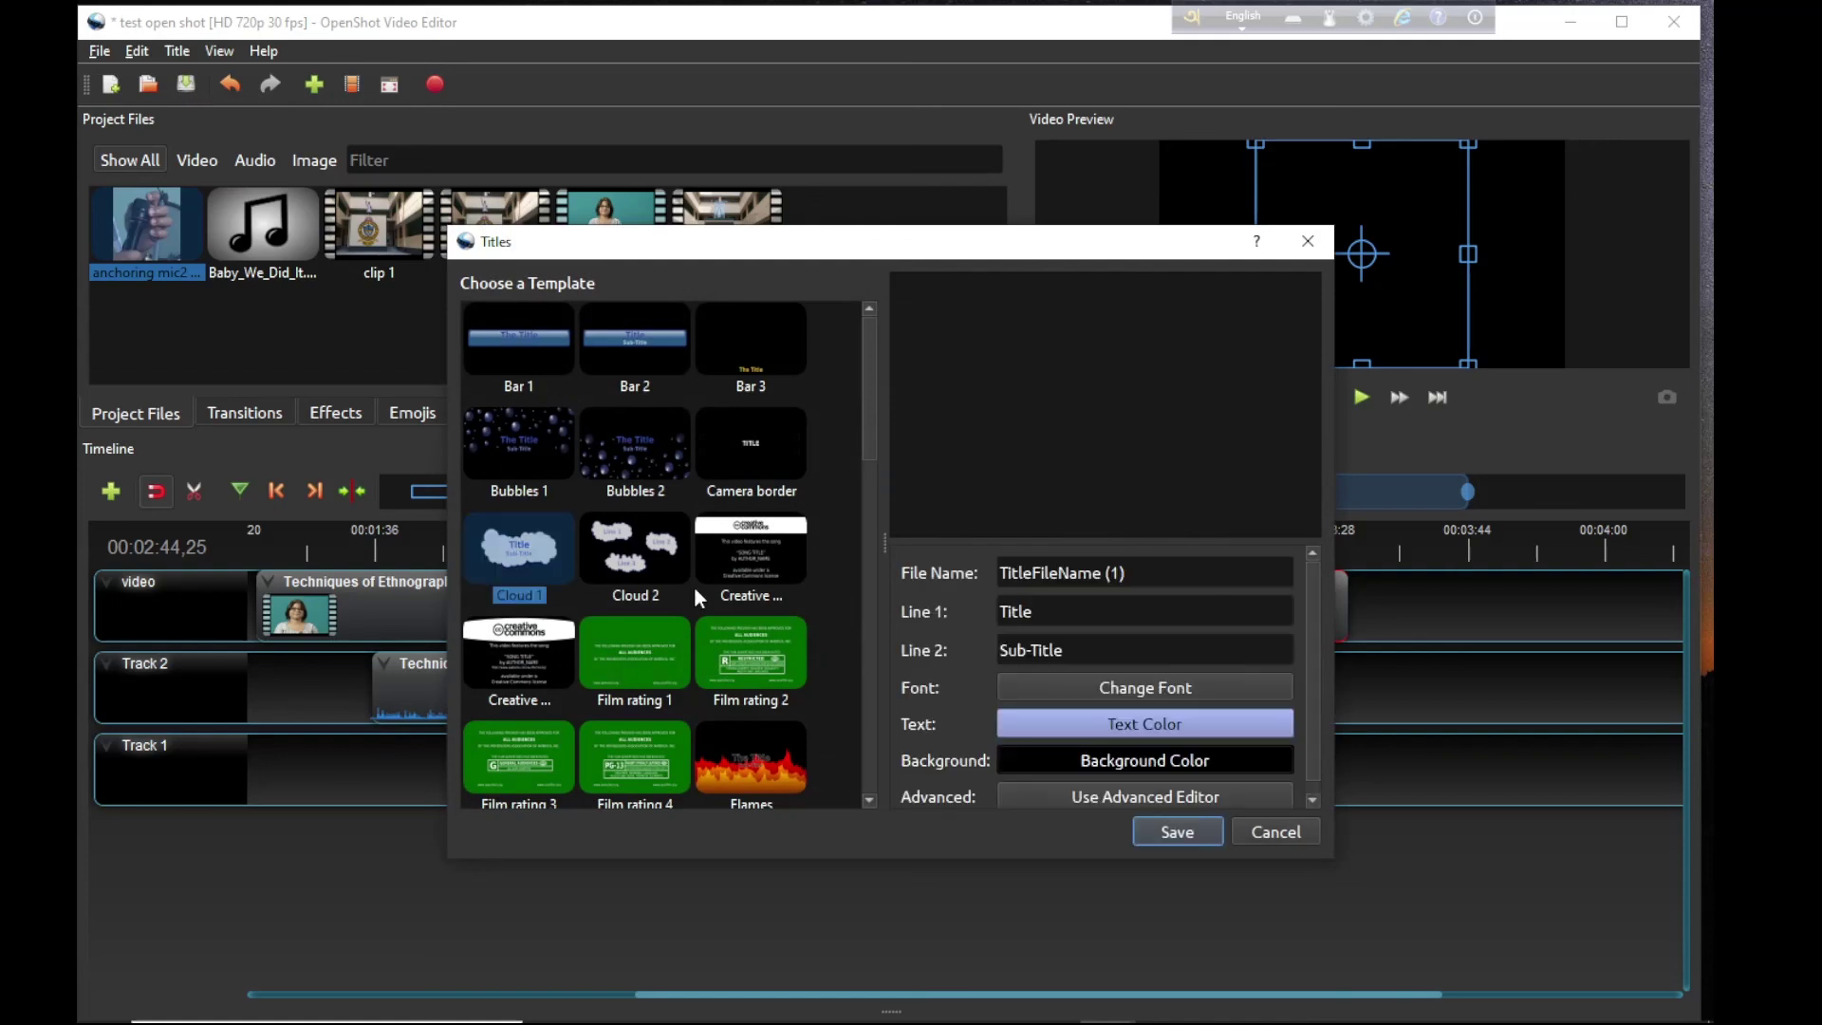
scroll(721, 595, "down", 10)
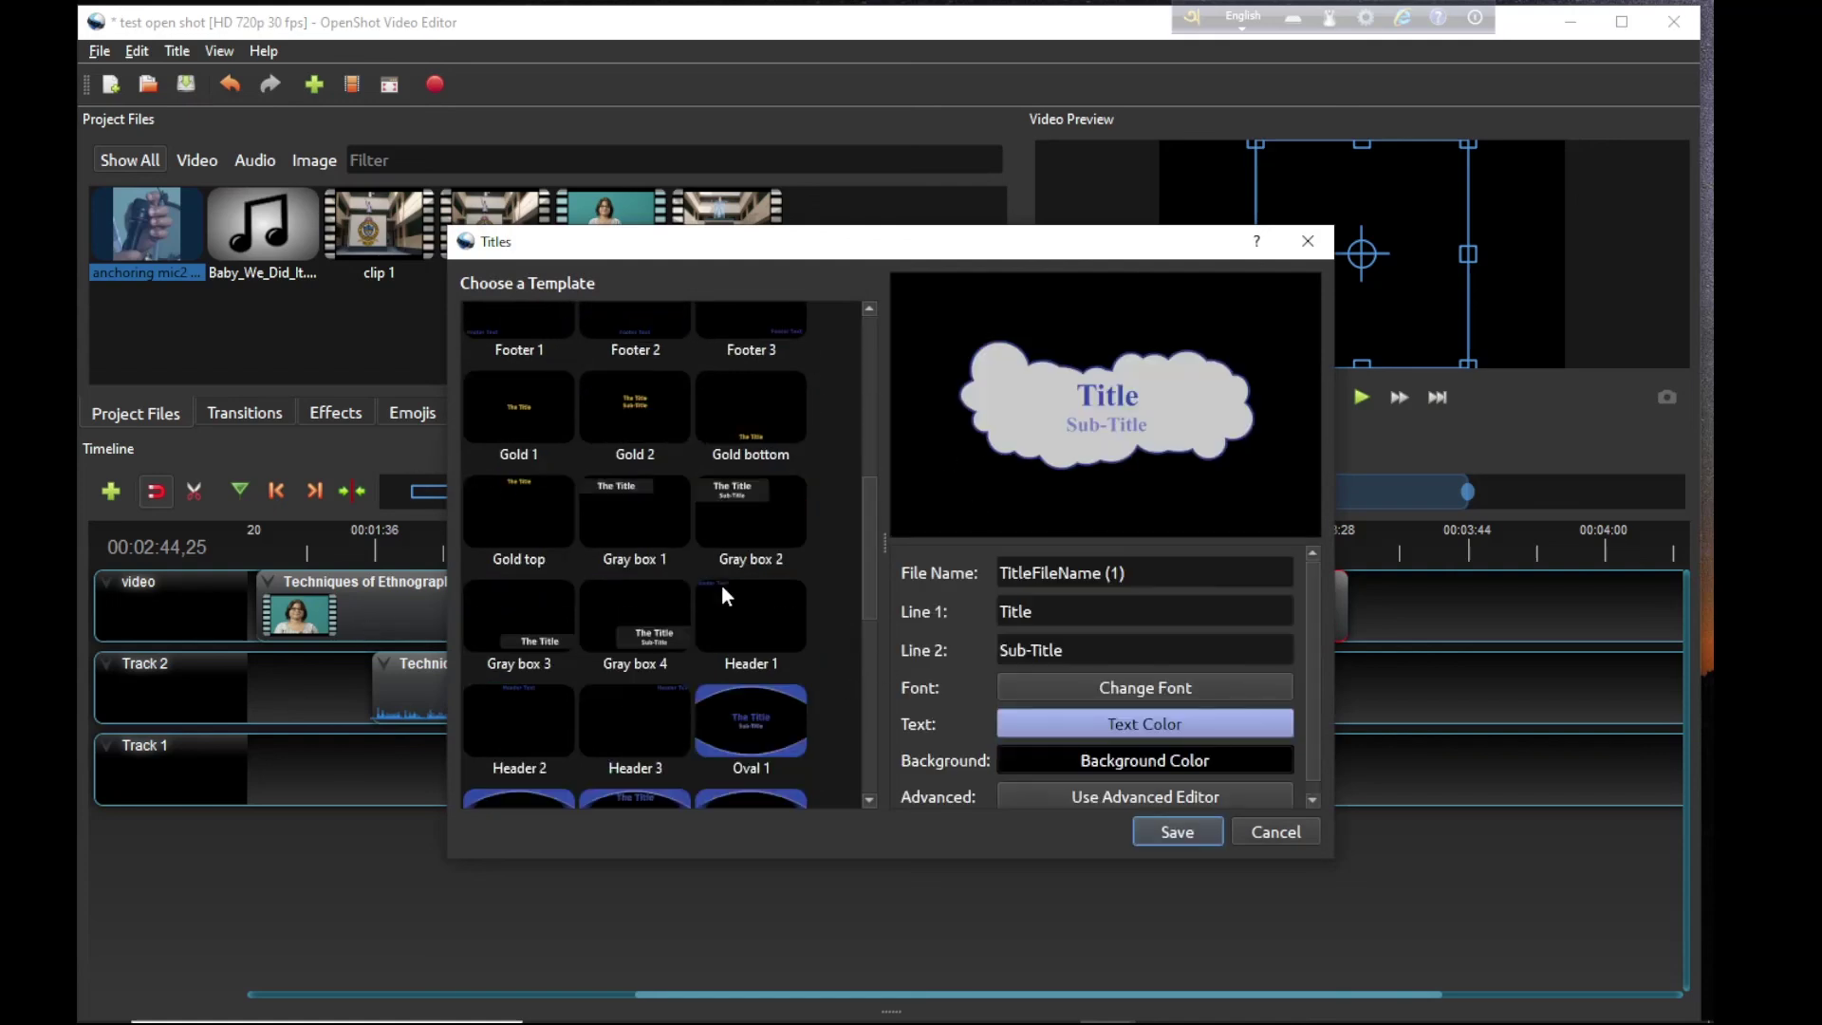
scroll(721, 596, "up", 9)
scroll(721, 596, "up", 1)
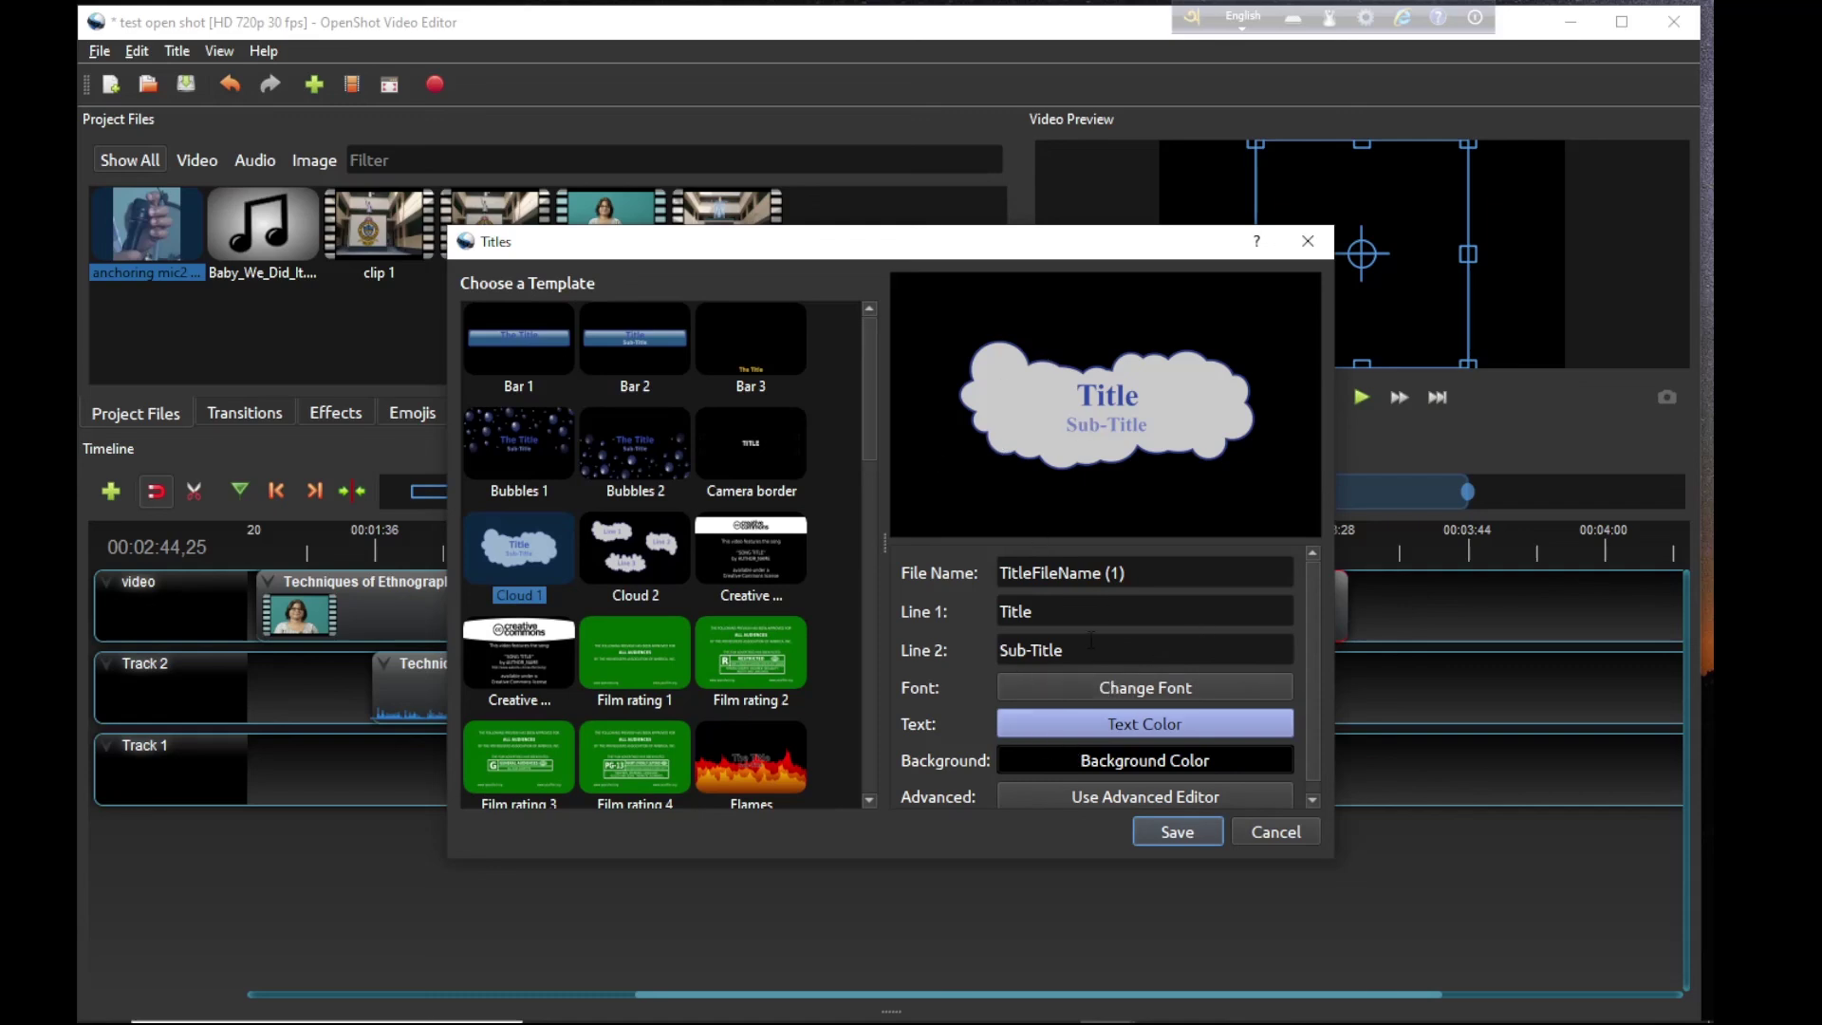
Step: Replace the title's first line with the person's first name and save the title to the project
left_click(1078, 612)
left_click_drag(1065, 611, 983, 613)
type("i")
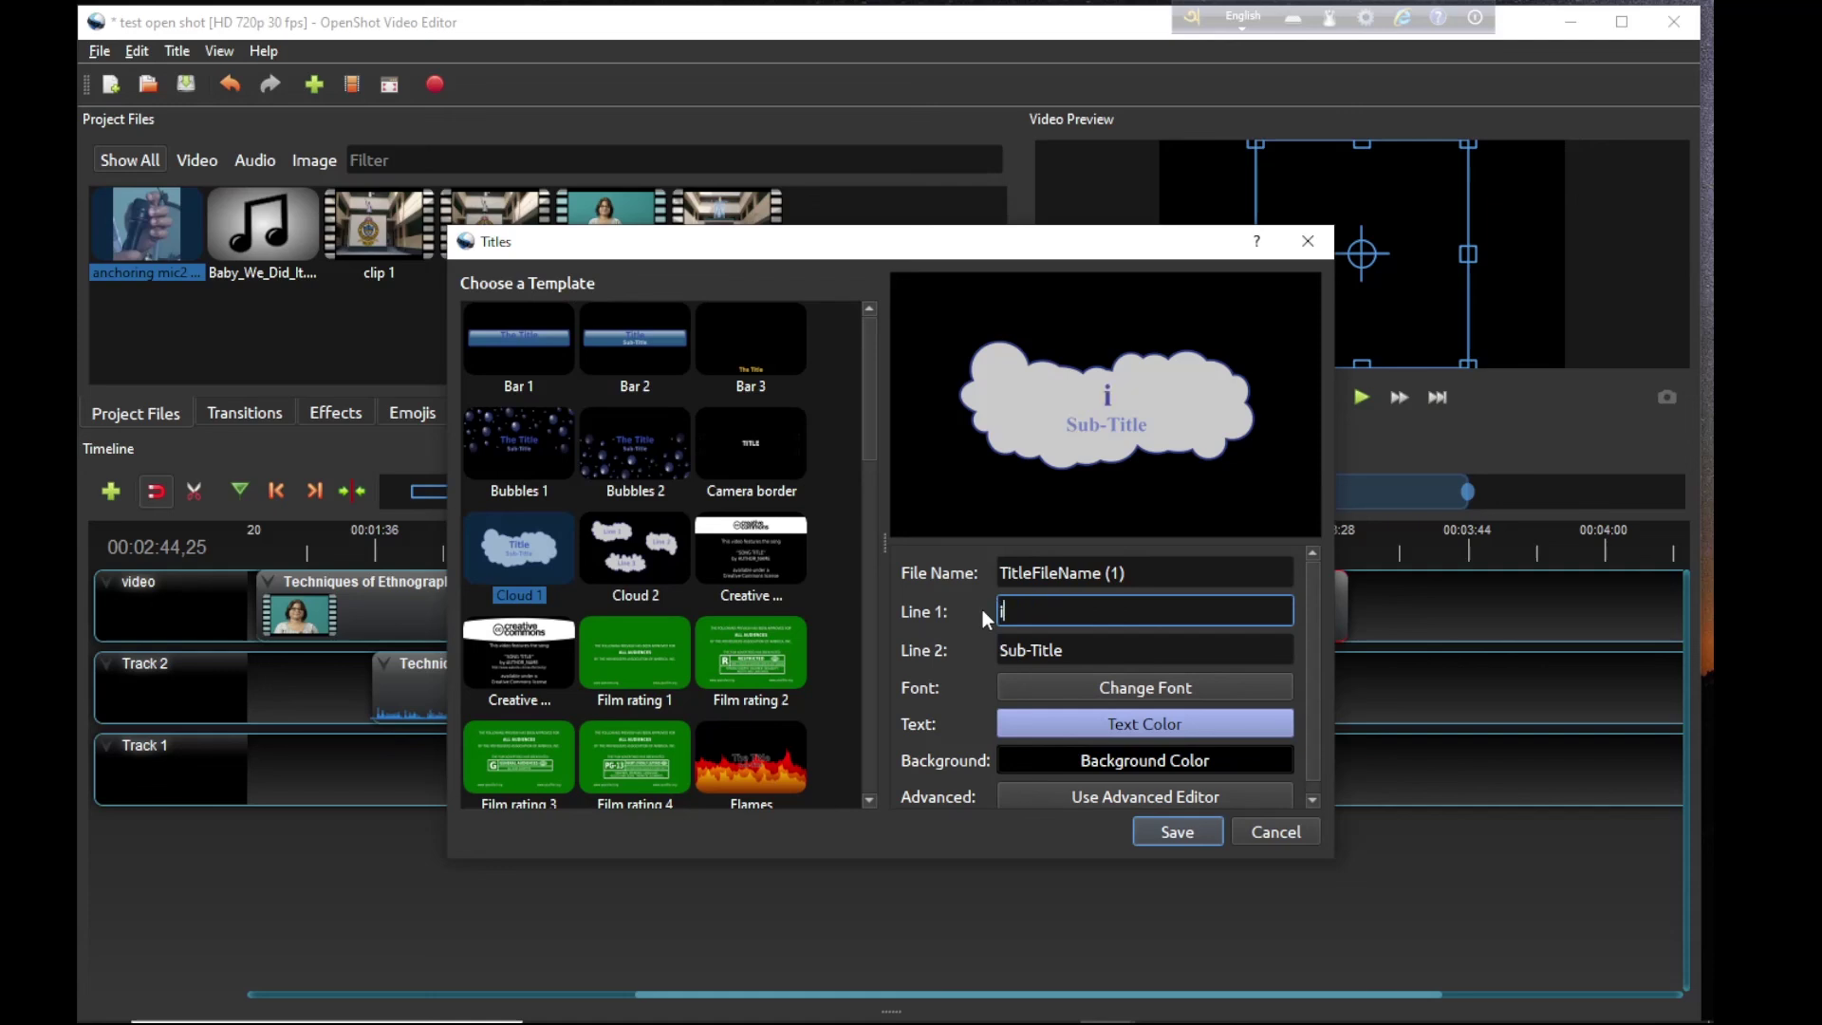
type("psita")
scroll(1150, 658, "down", 1)
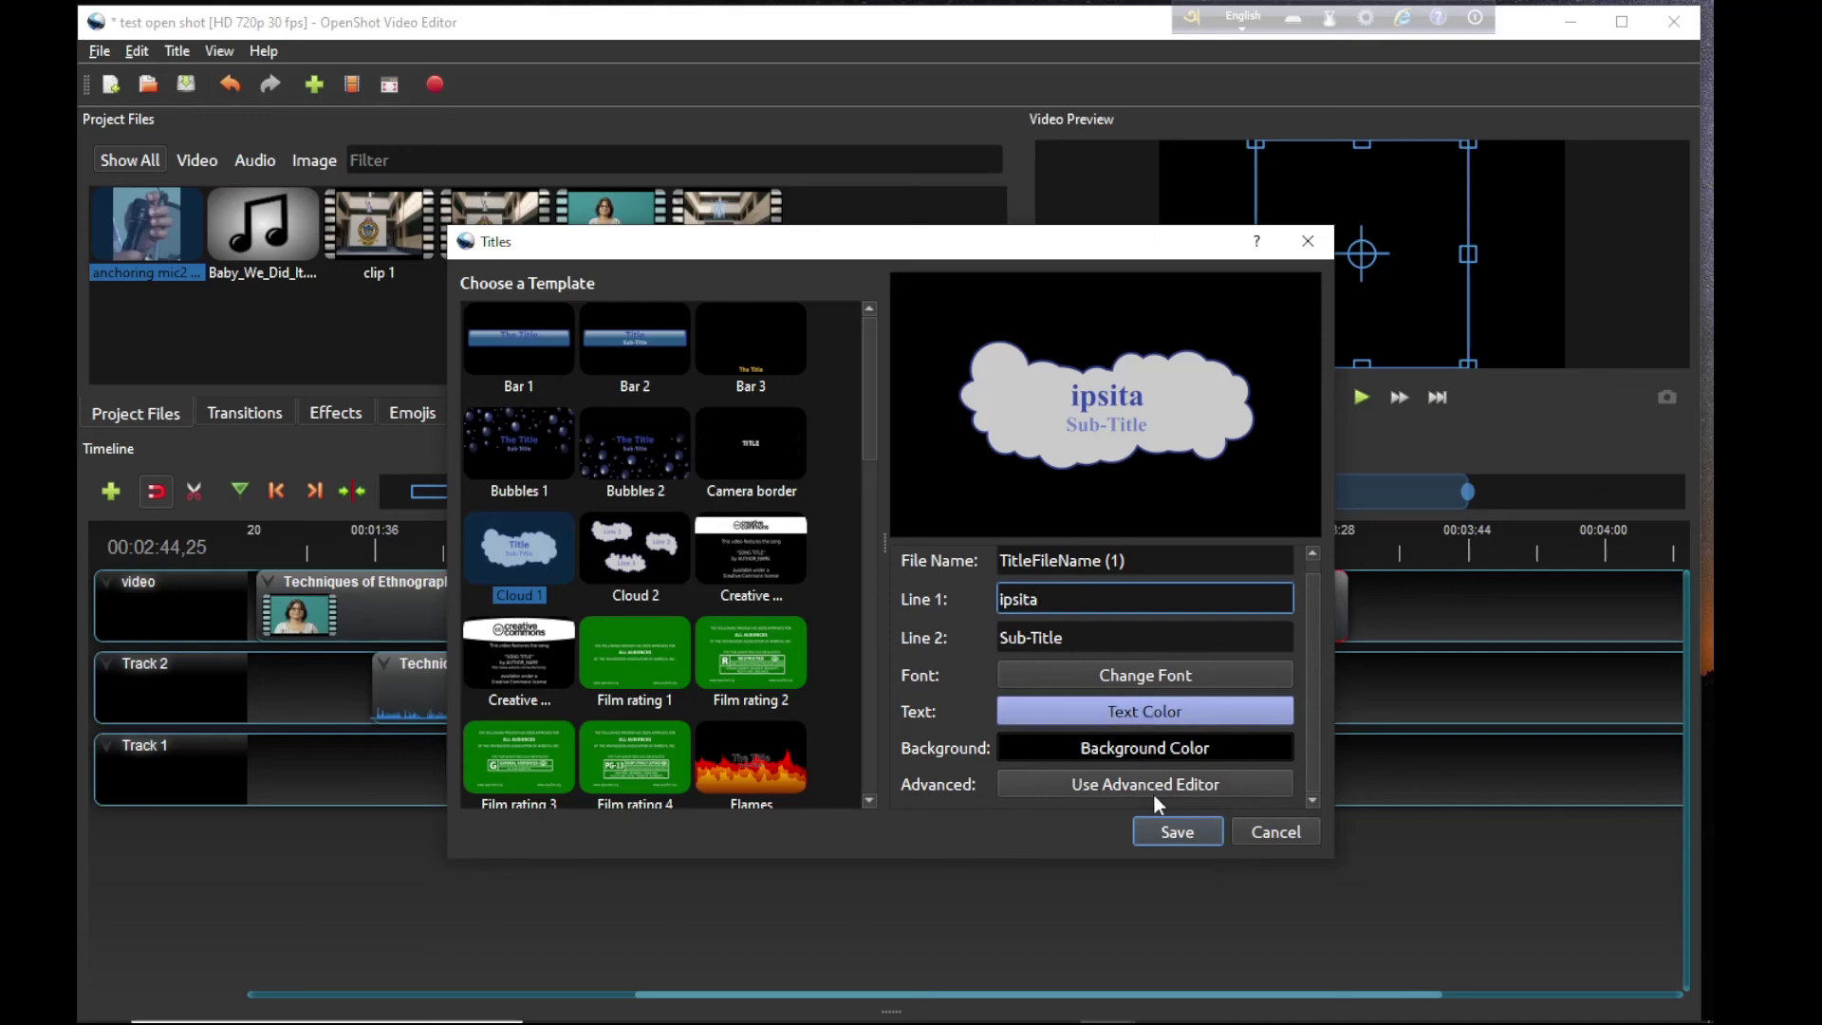
left_click(1167, 832)
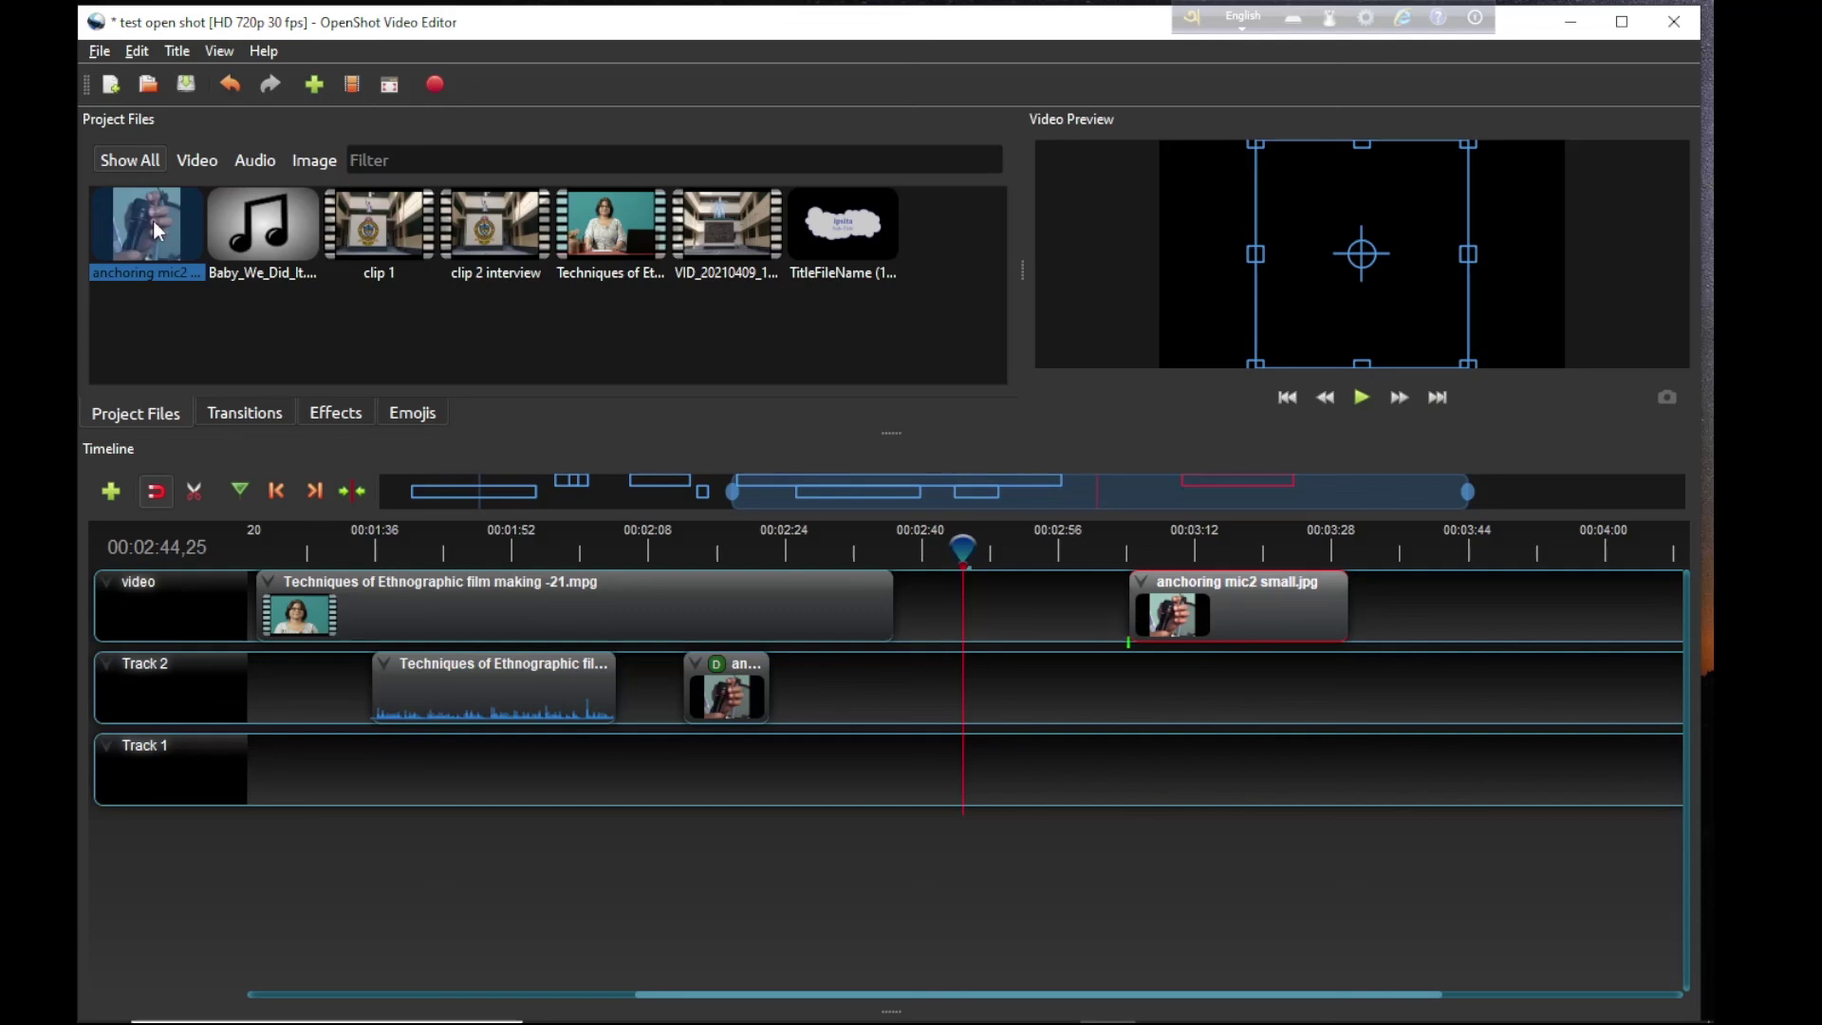
Step: Place the cloud title on the video track directly before the anchoring mic2 small.jpg clip and preview it at about 00:03:00
left_click(841, 233)
left_click_drag(841, 233, 1048, 607)
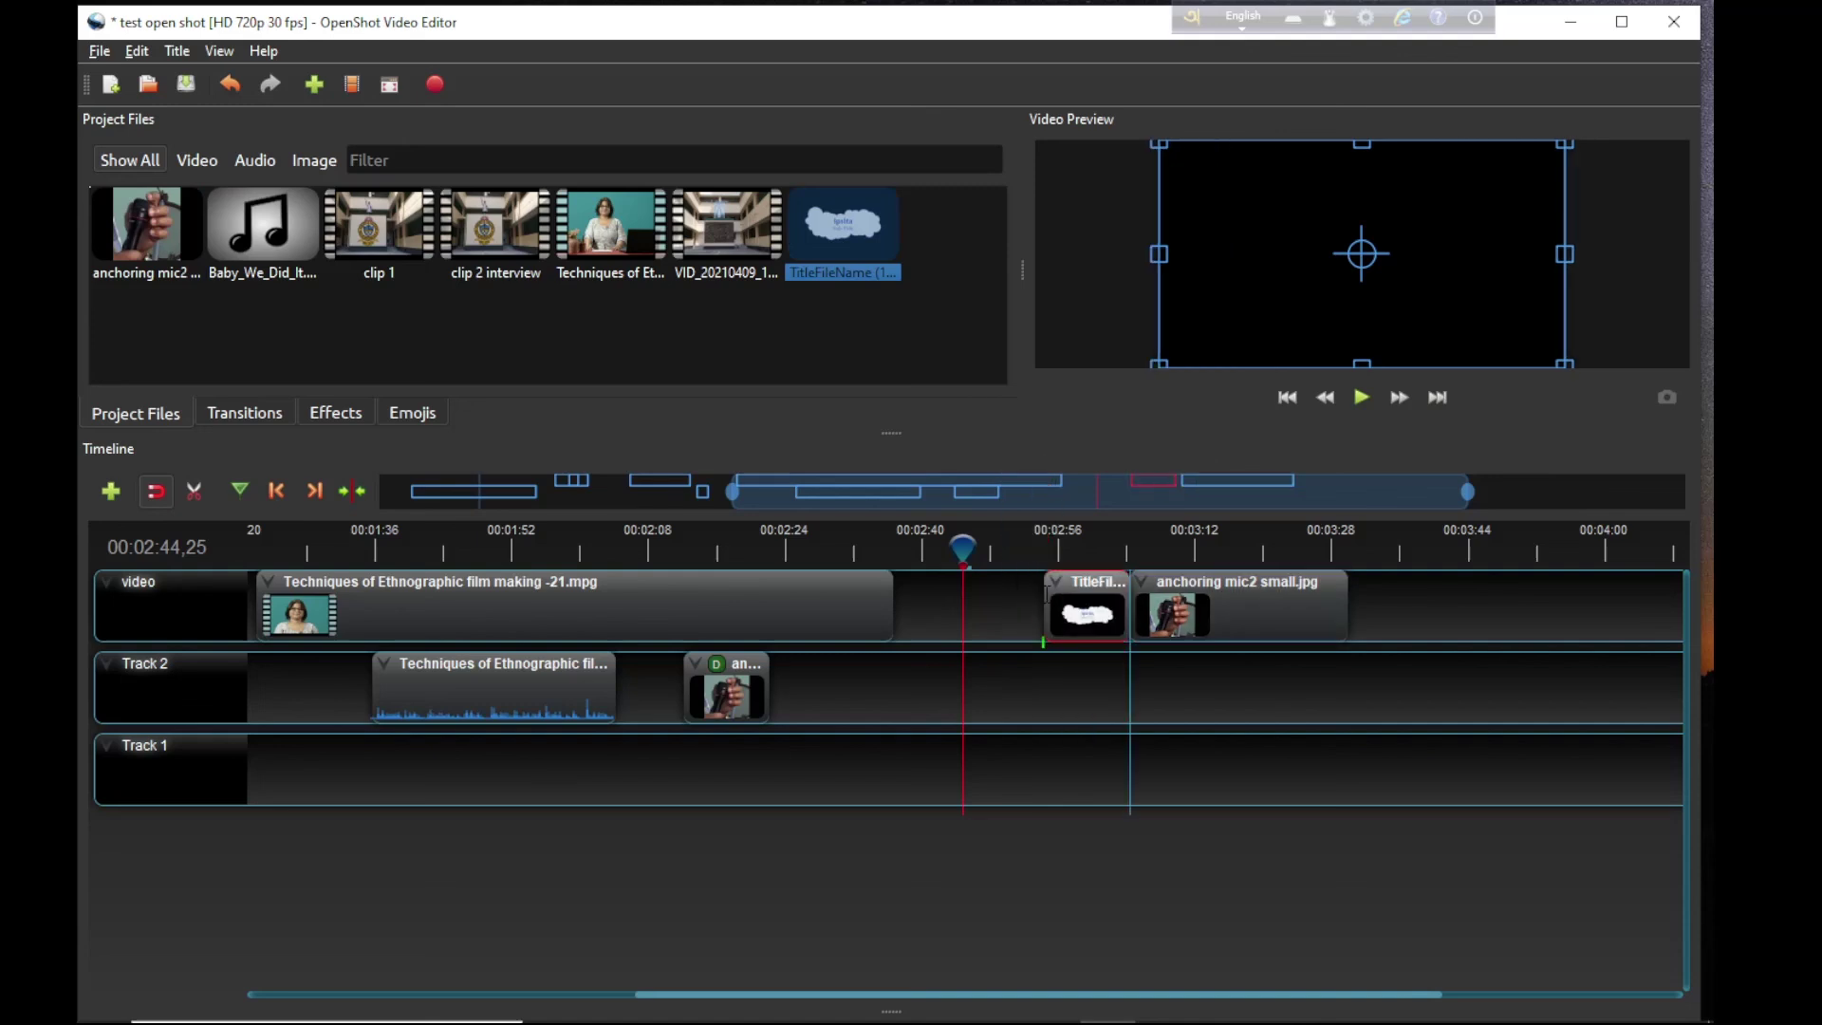
left_click(1100, 528)
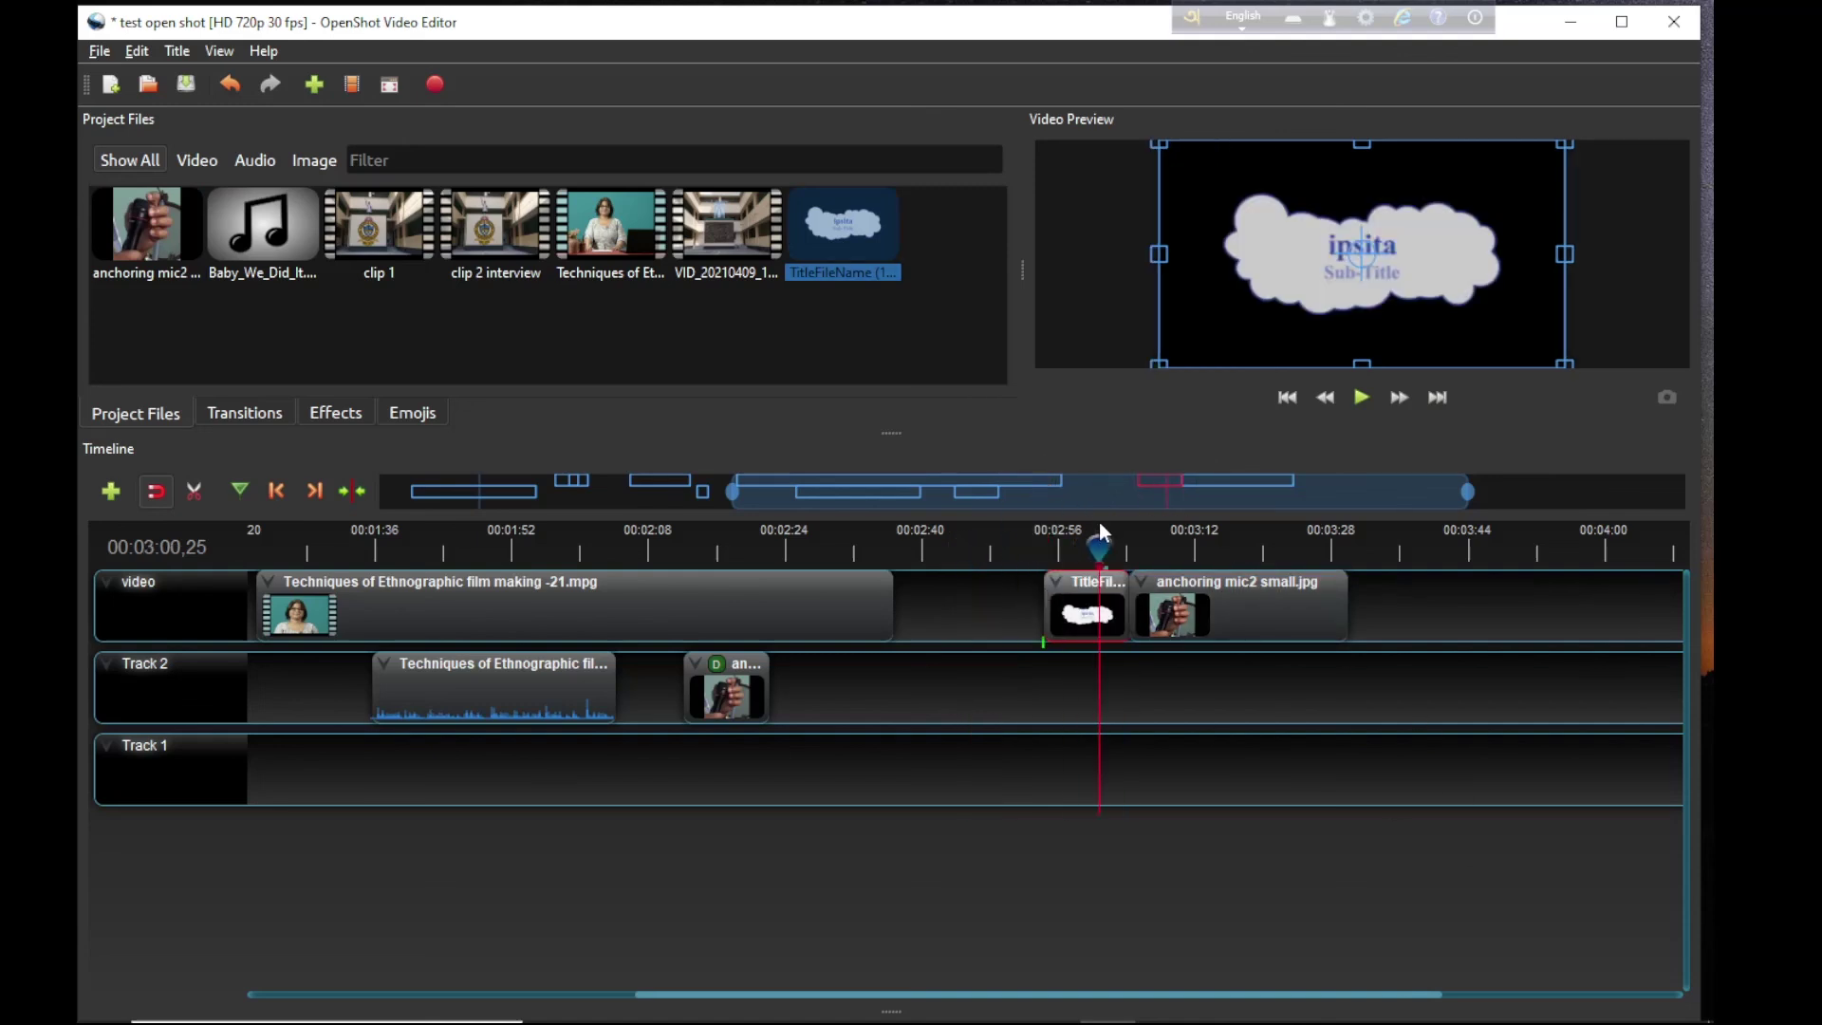
mouse_move(1085, 538)
left_mouse_down()
mouse_move(1135, 540)
mouse_move(1093, 544)
left_mouse_up()
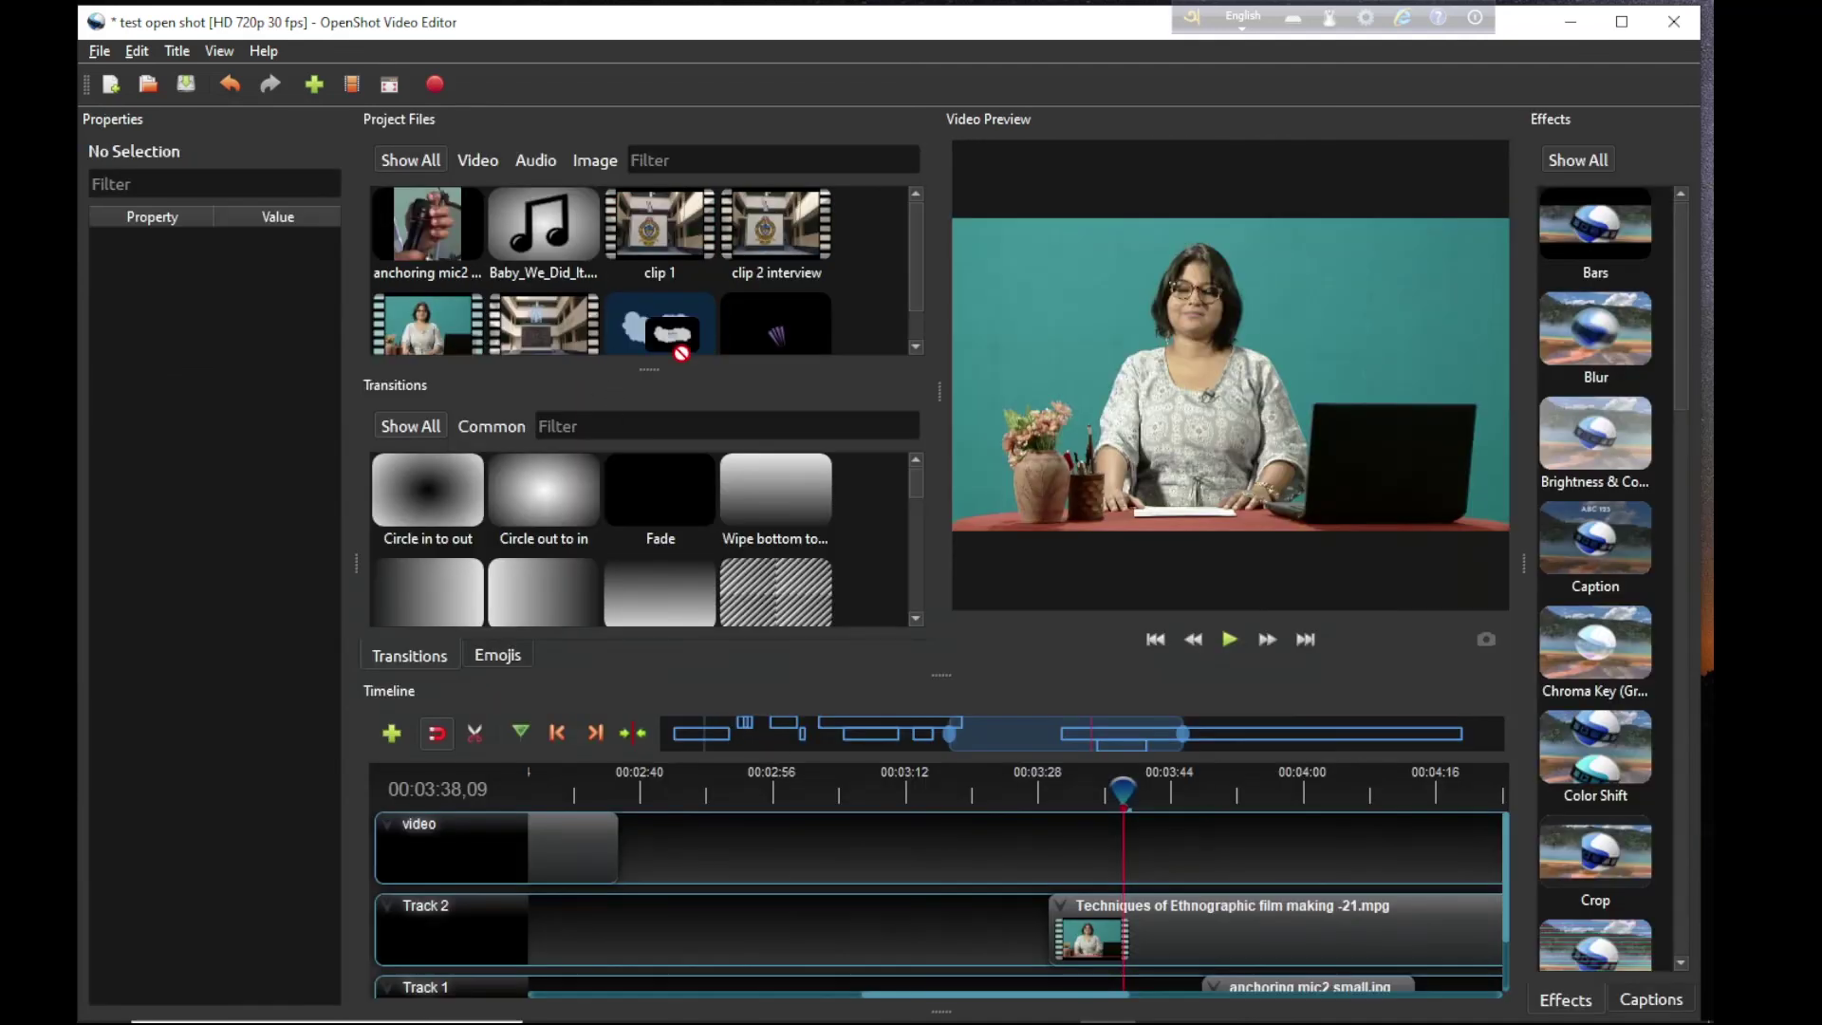
Step: Place the cloud title on the video track at about 00:03:35 and shift it to Location X -0.71 and Location Y -0.06
left_click_drag(681, 353, 1113, 854)
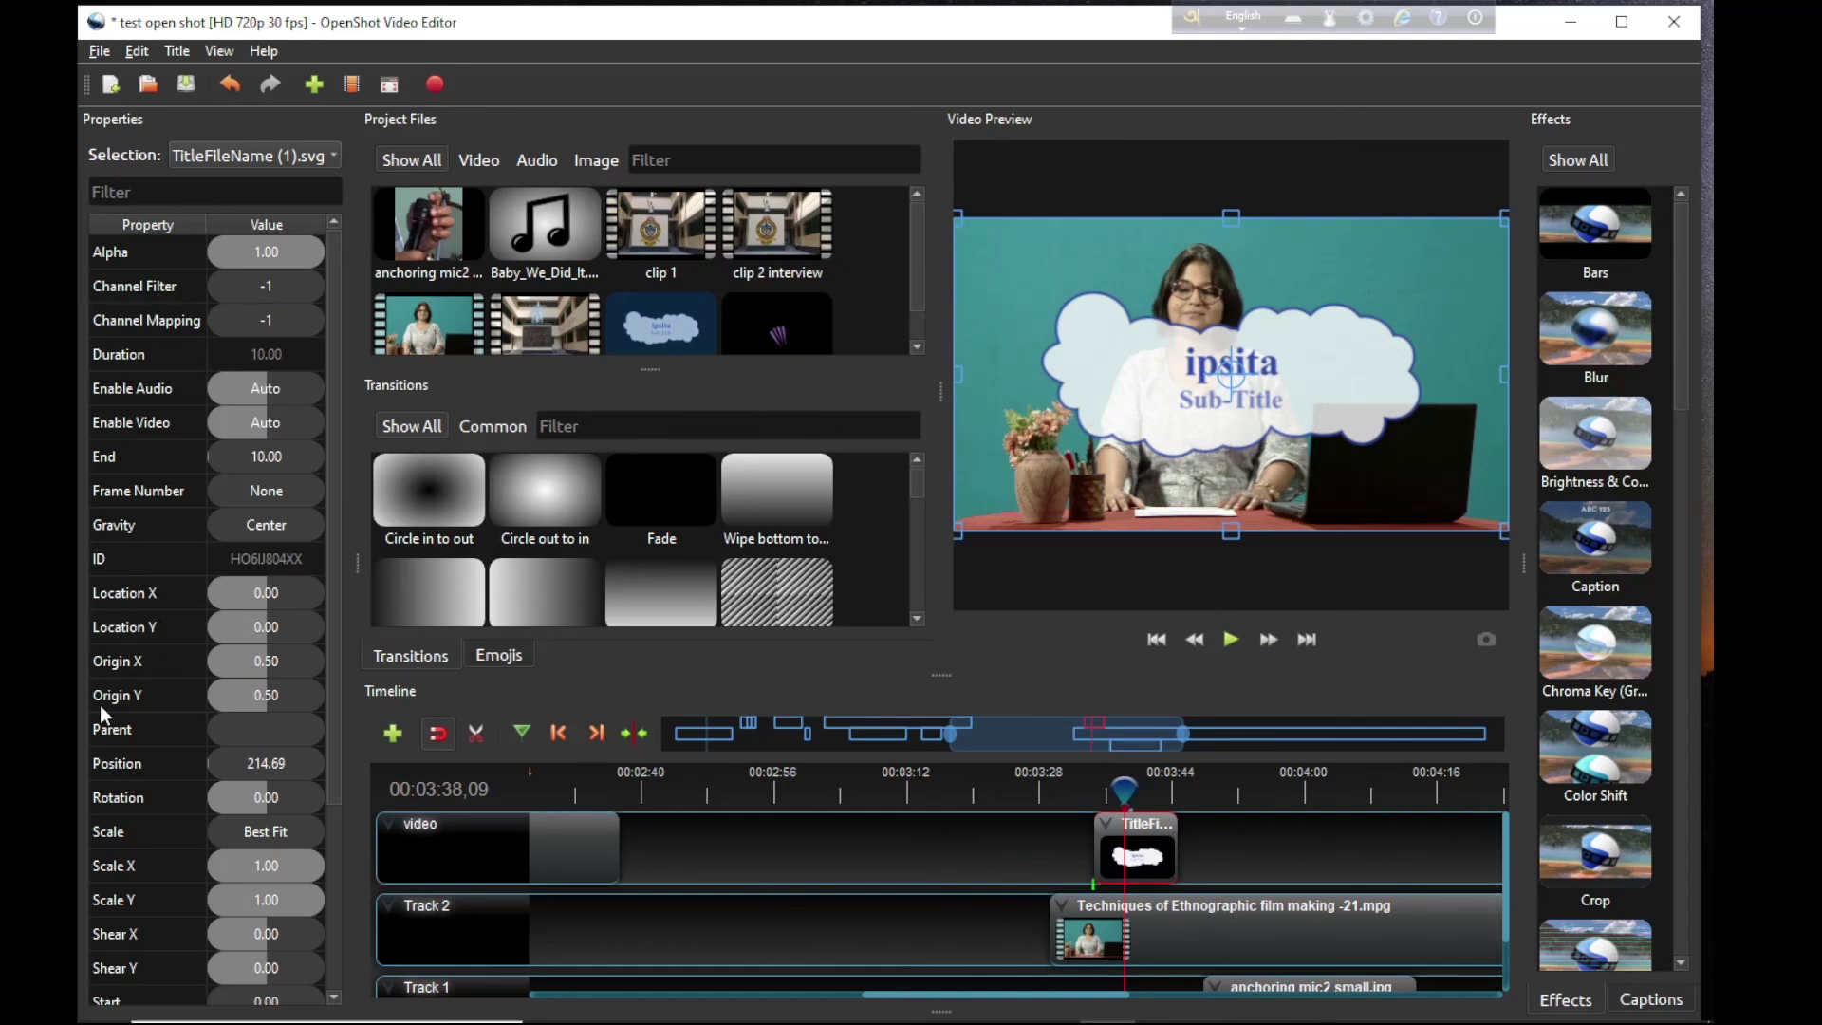
left_click_drag(265, 630, 239, 628)
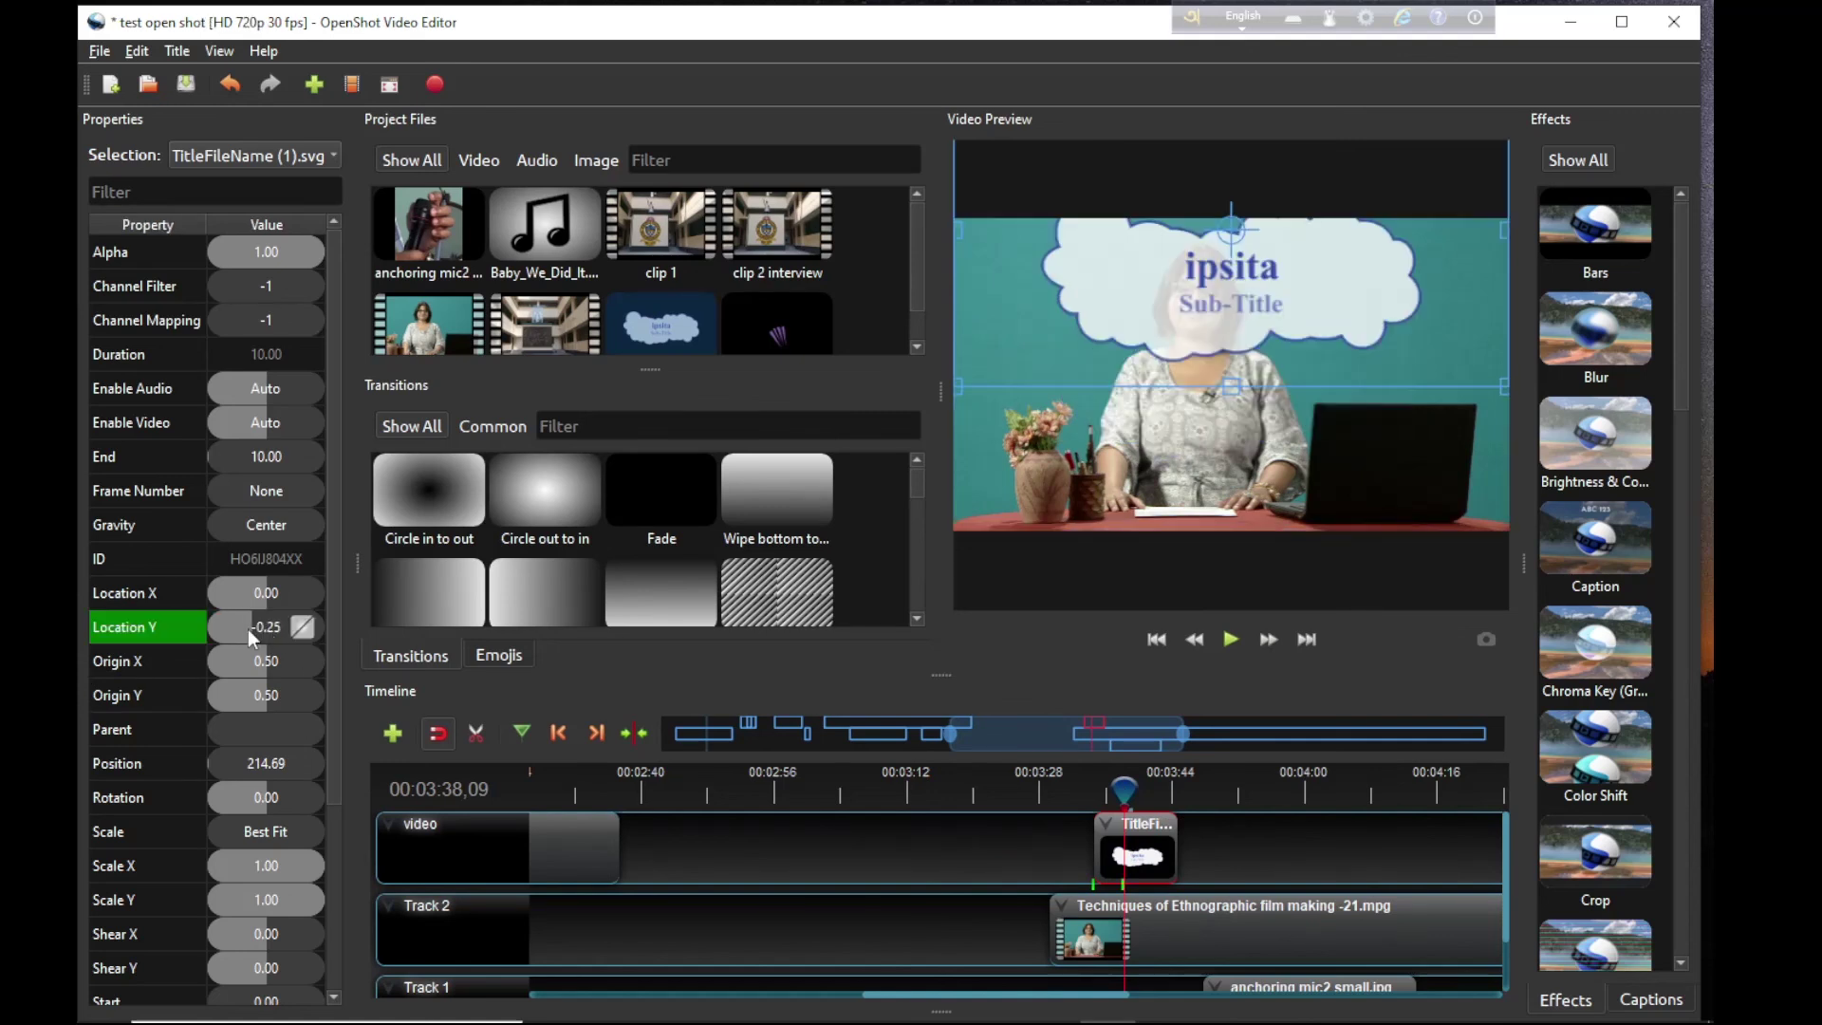
left_click_drag(1230, 284, 1231, 363)
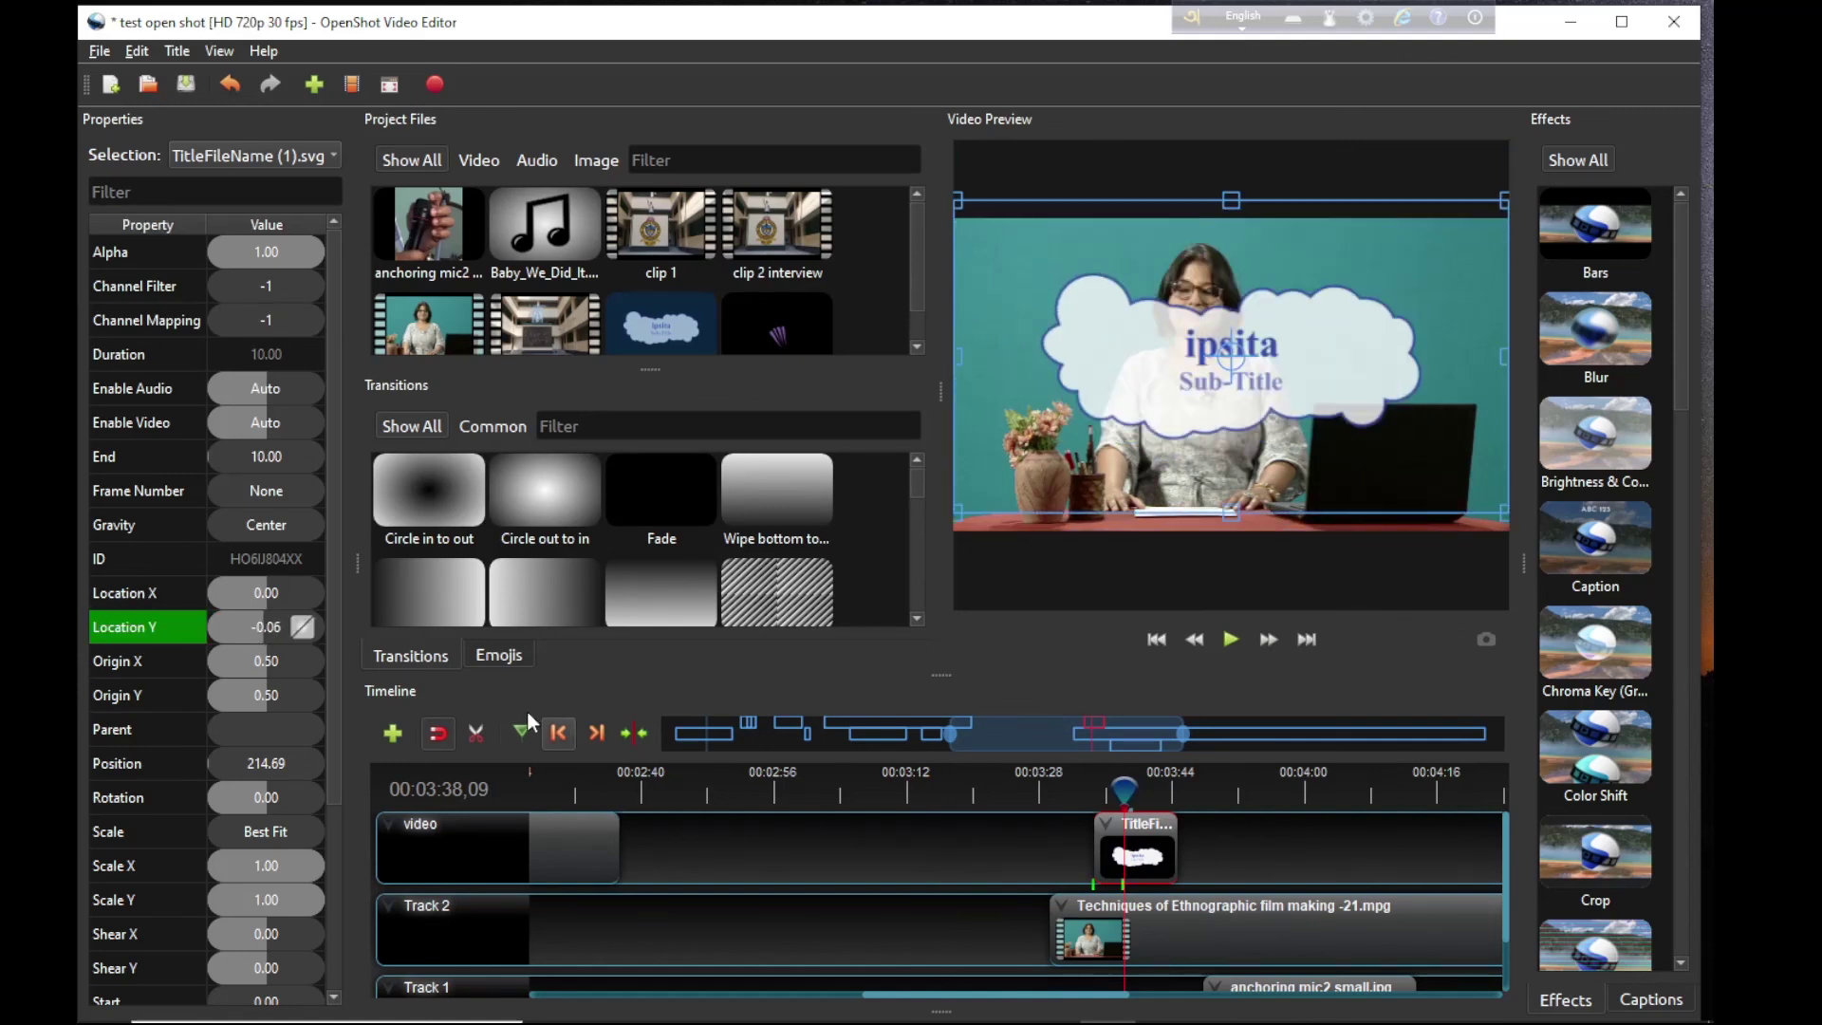
left_click(255, 590)
left_click_drag(269, 590, 225, 590)
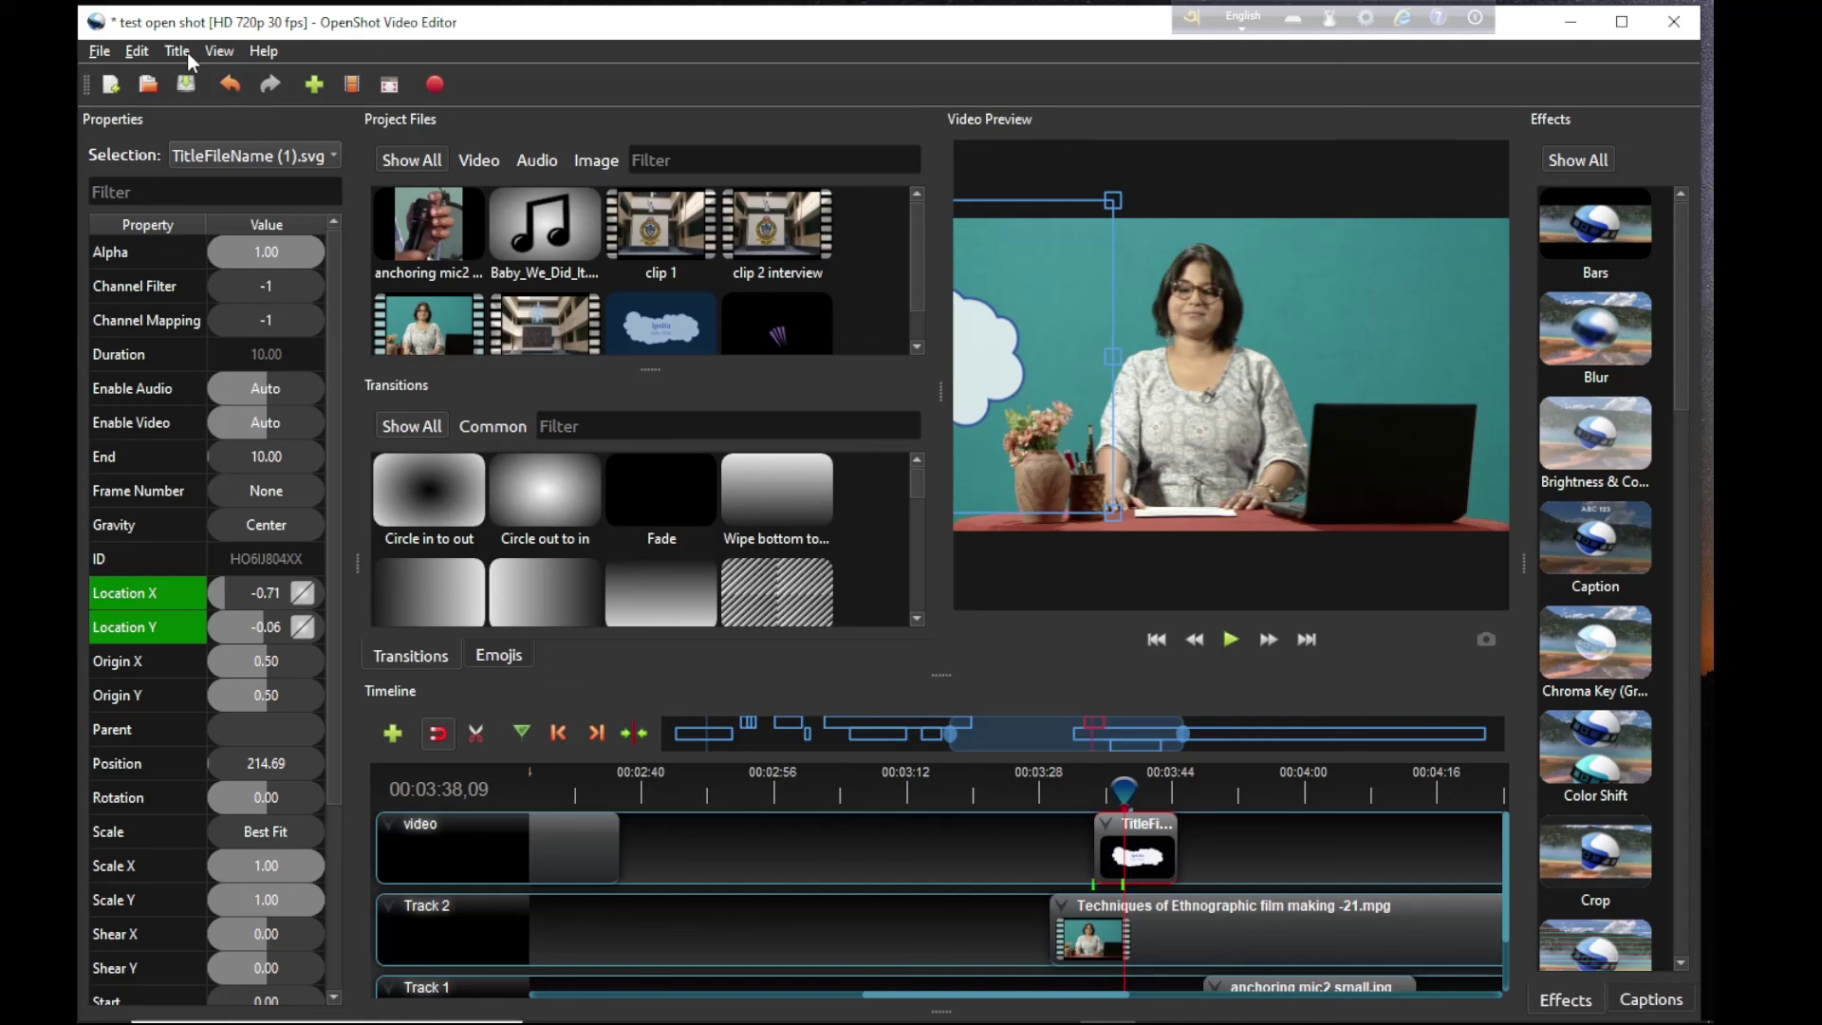
Step: Switch to the simple view and add the Chestnut emoji to the video track at about 00:03:53
left_click(219, 51)
mouse_move(221, 122)
left_click(581, 142)
left_click(411, 639)
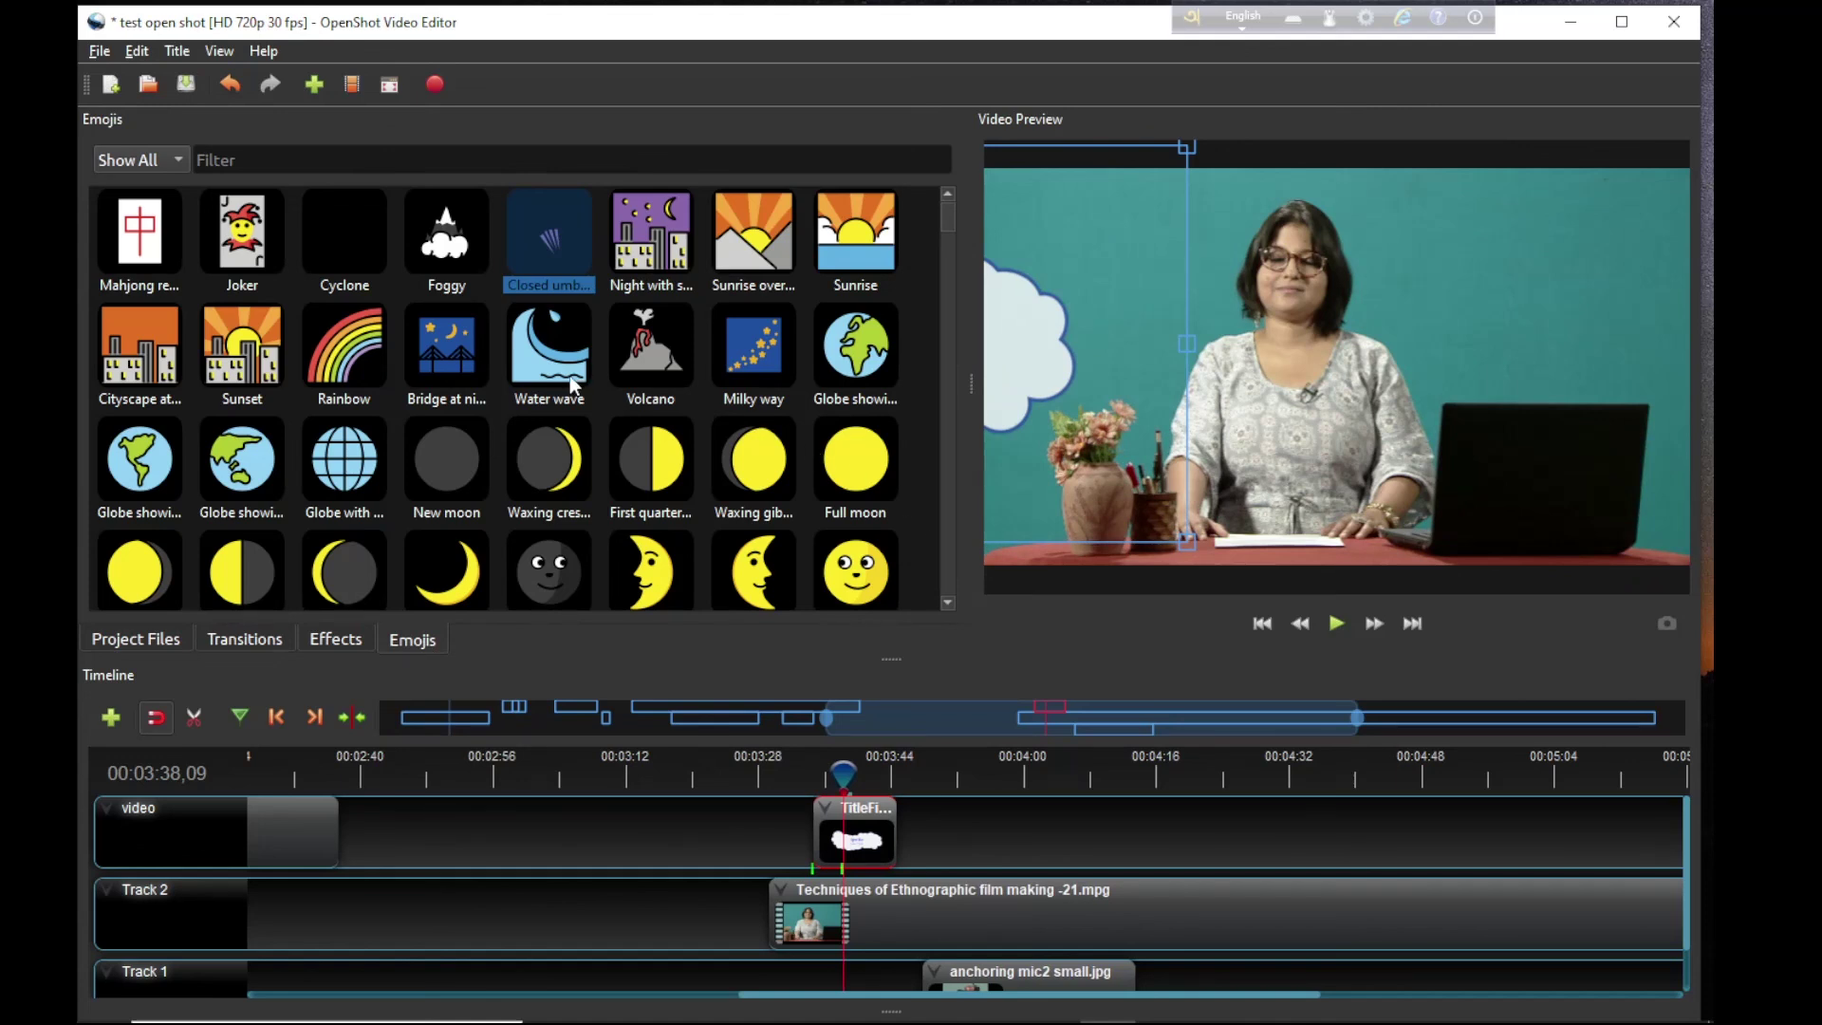
scroll(572, 384, "down", 5)
left_click_drag(151, 282, 1037, 802)
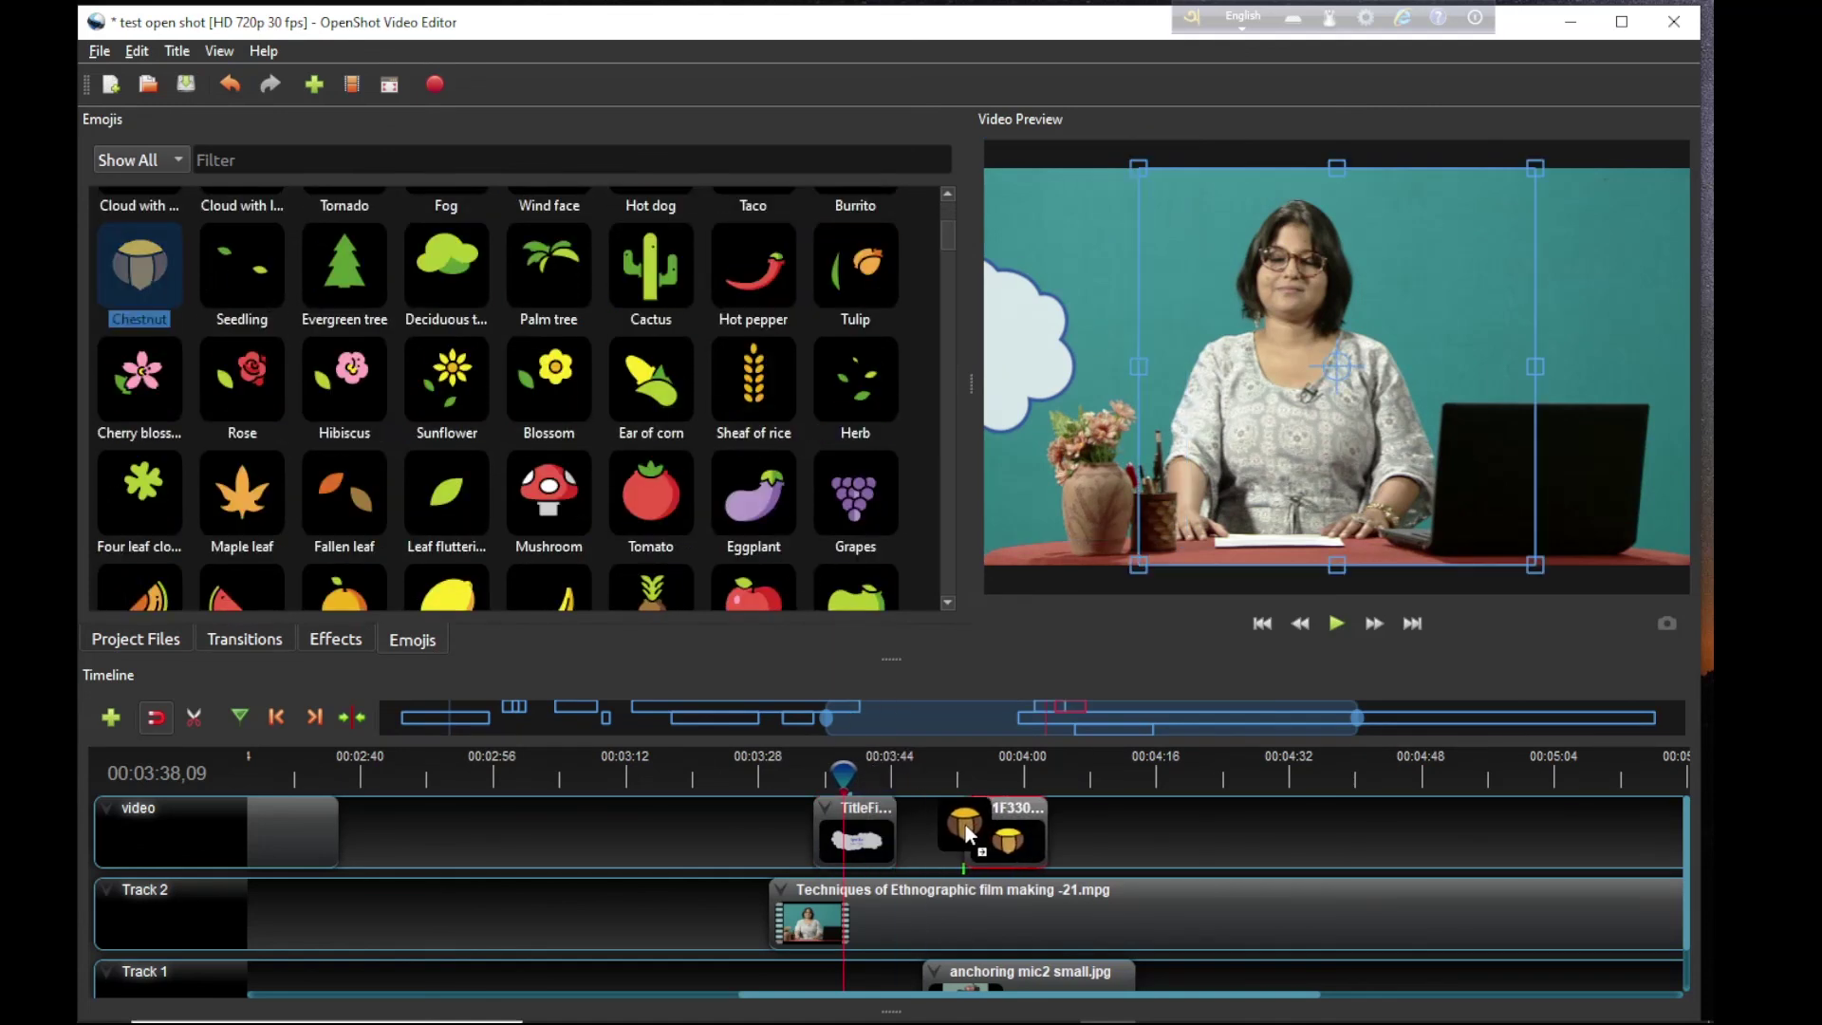
Step: Shrink the Chestnut emoji's picture in the preview at about 00:03:57 by its corners
left_click(997, 752)
left_click_drag(1139, 564, 1260, 443)
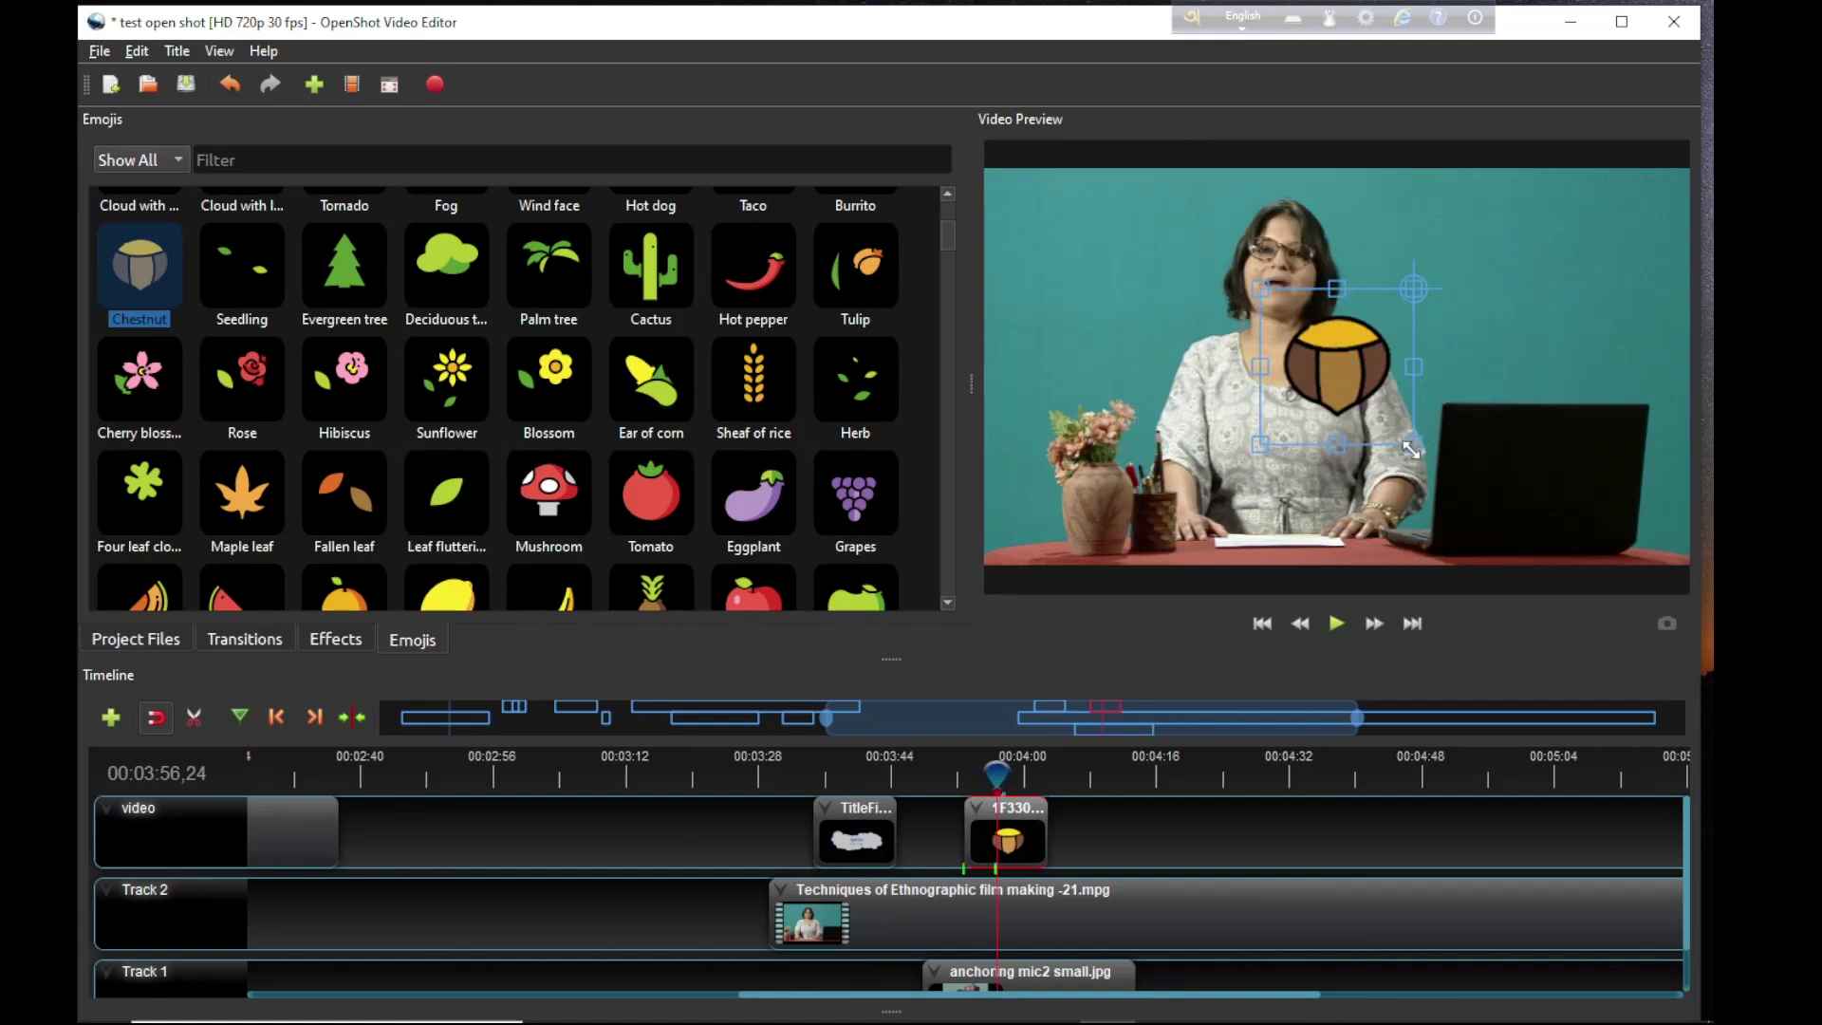
left_click_drag(1407, 442, 1452, 451)
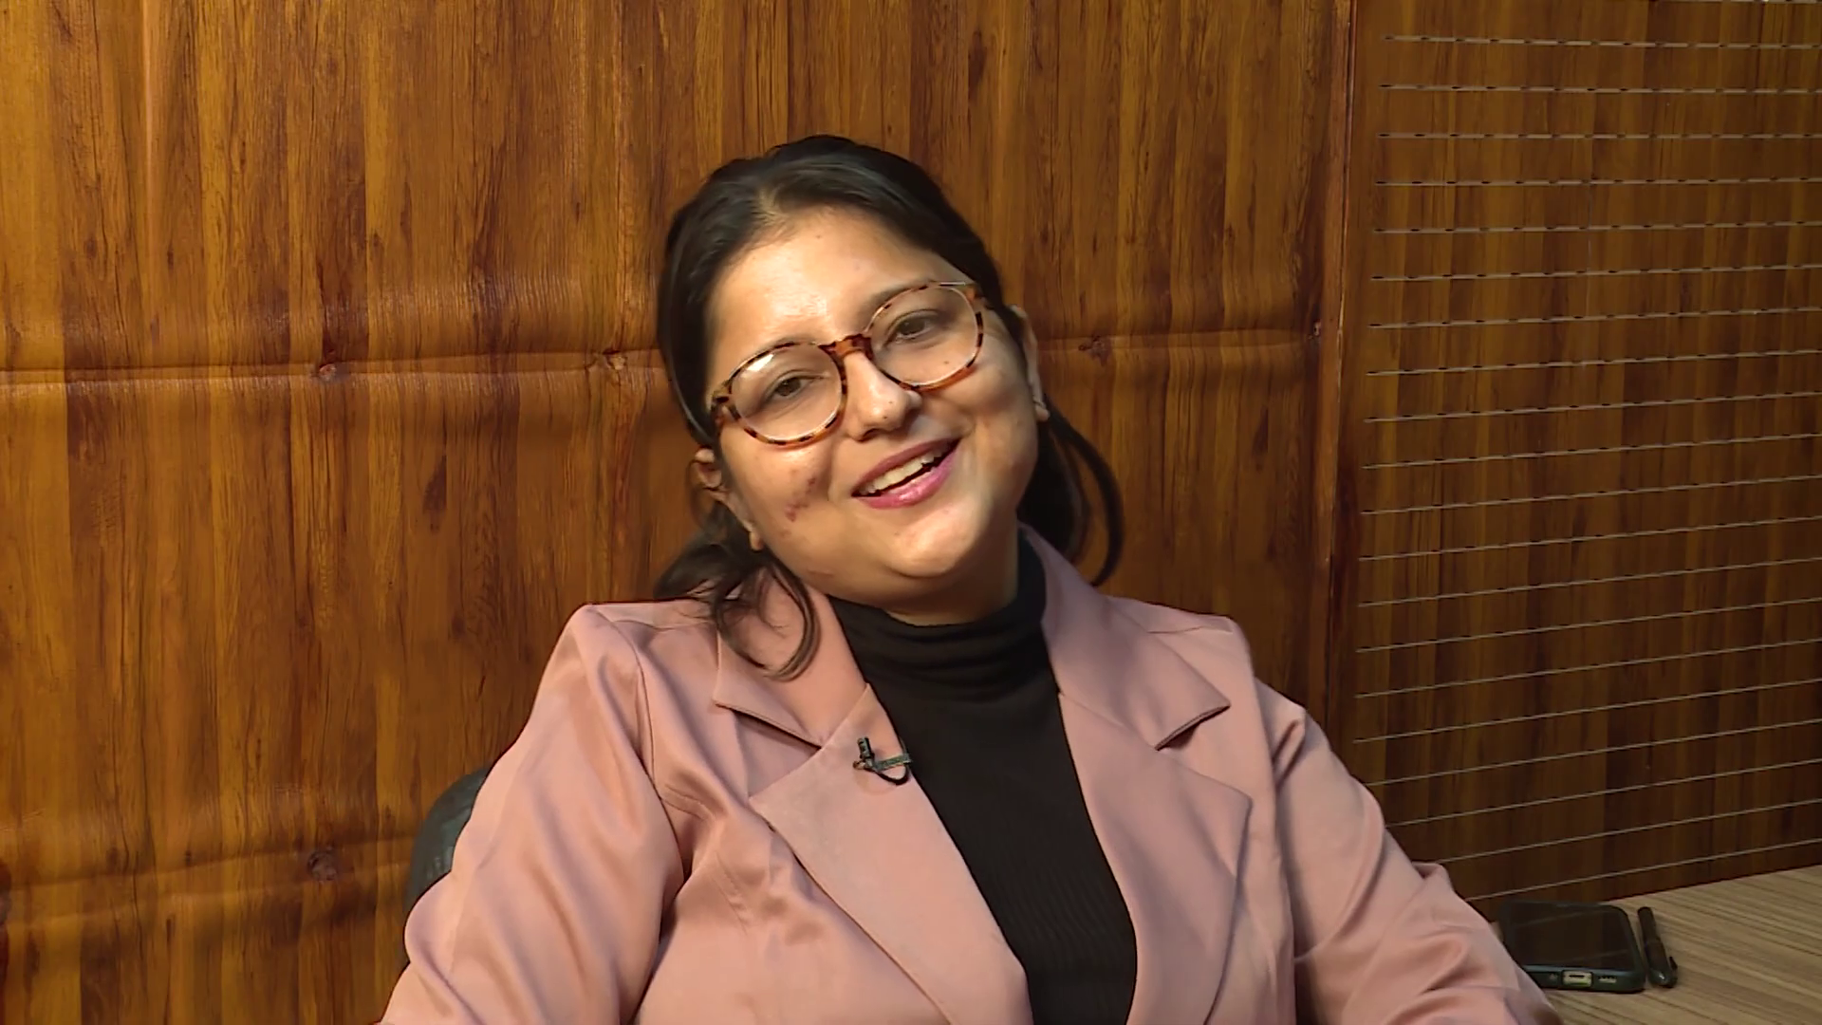